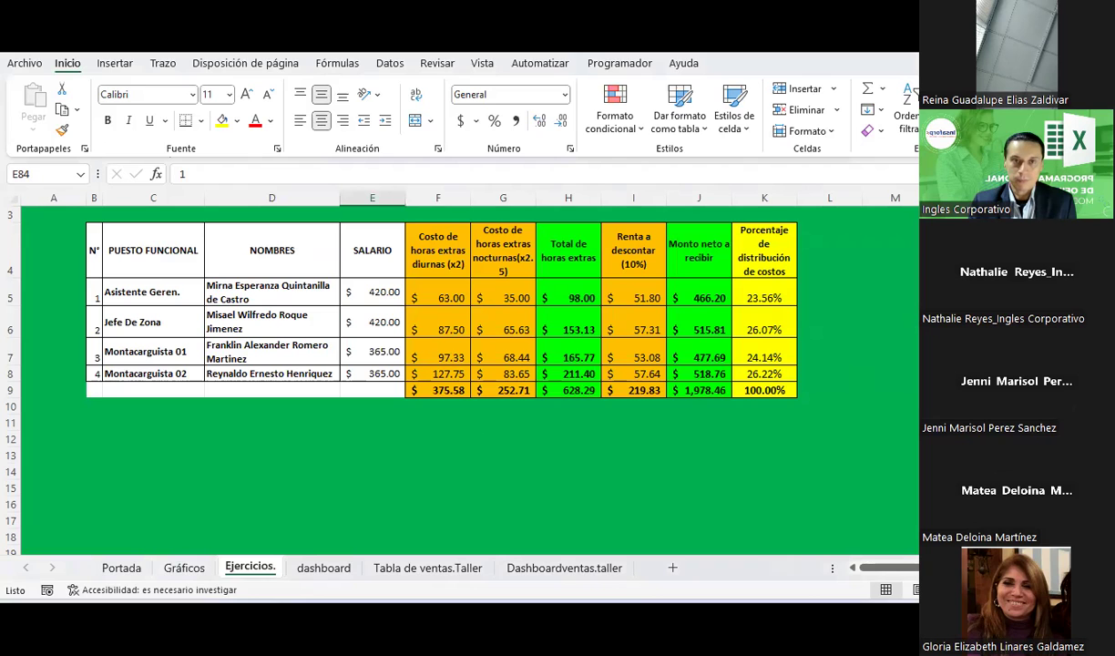
Step: Select the job titles C5:C8 along with the percentages K5:K8
click(385, 462)
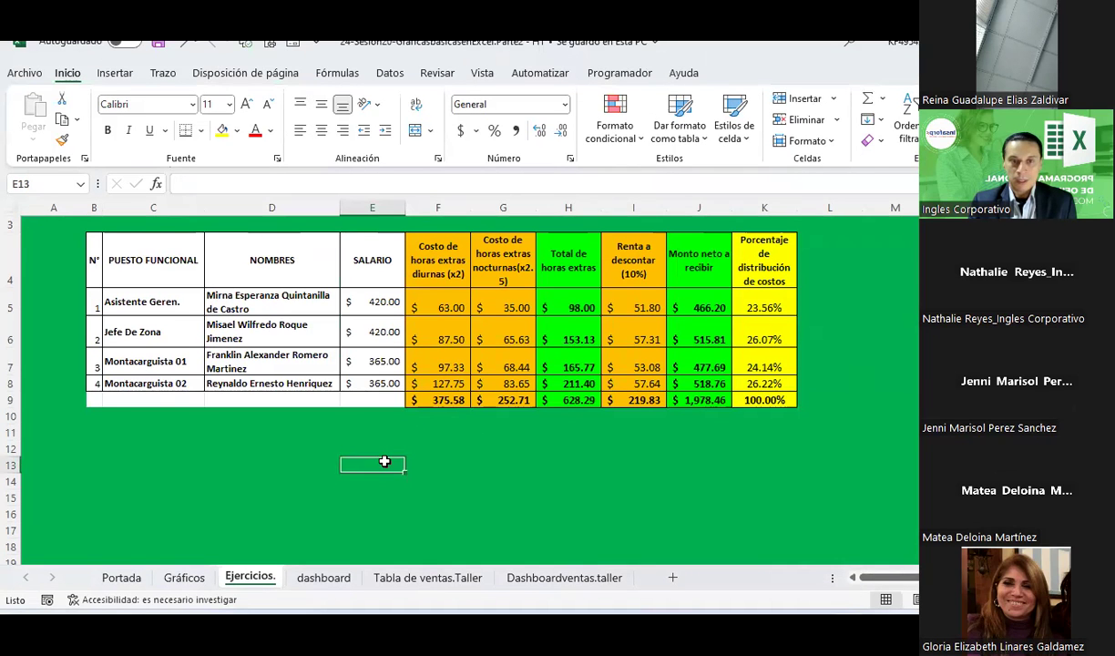
scroll(384, 461, up, 1)
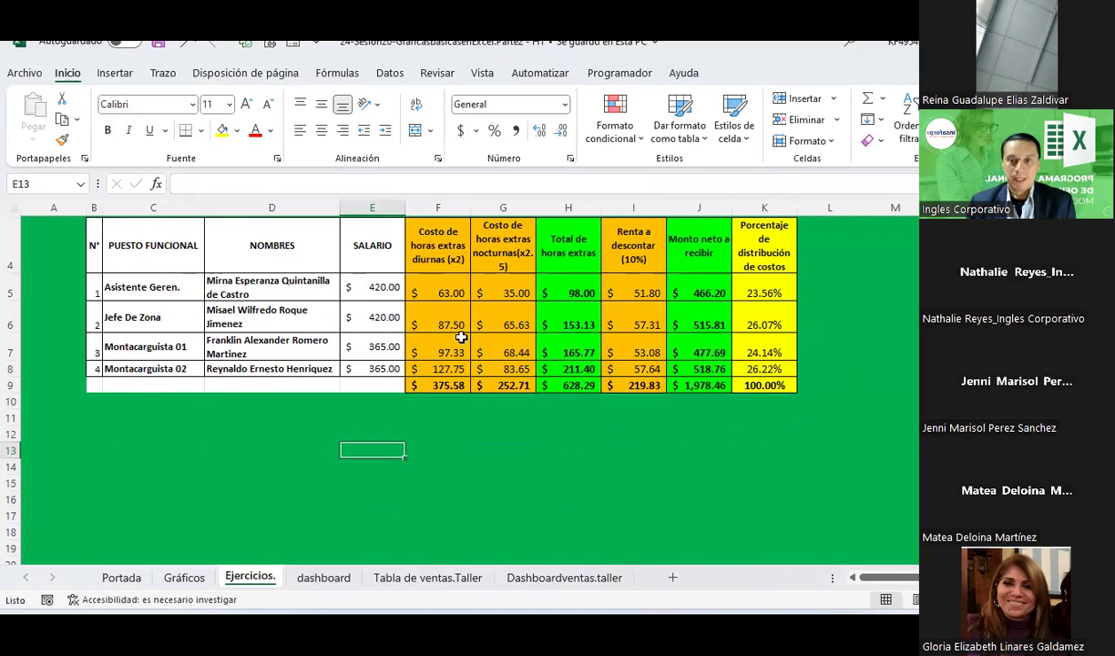
scroll(490, 364, up, 1)
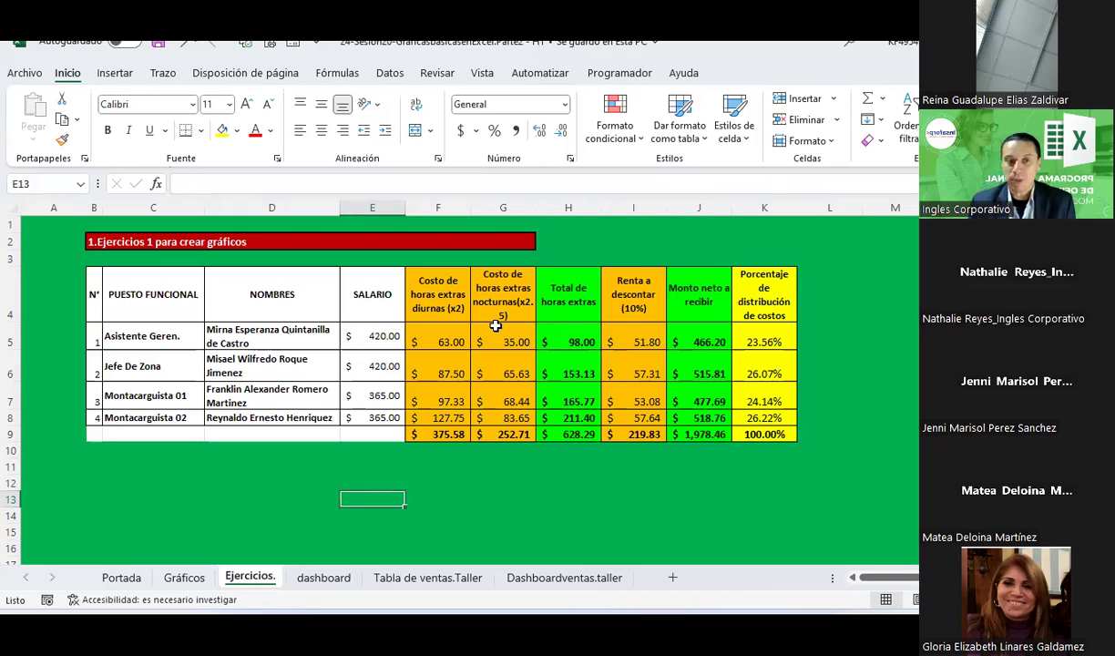
click(157, 330)
drag(152, 344, 147, 415)
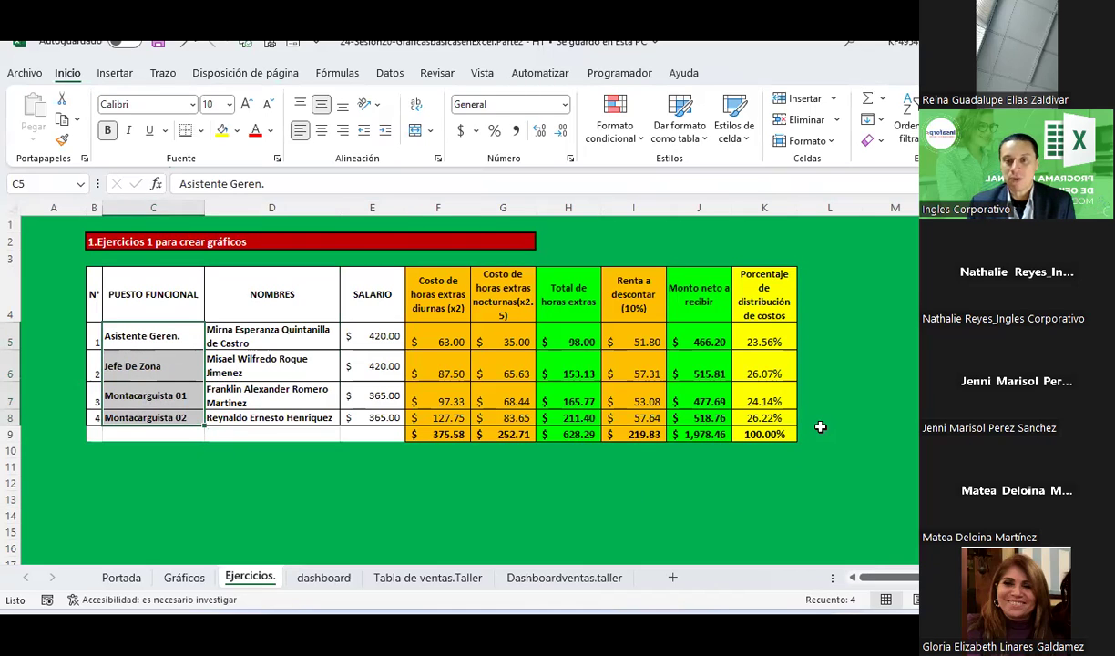
ctrl+drag(768, 337, 779, 418)
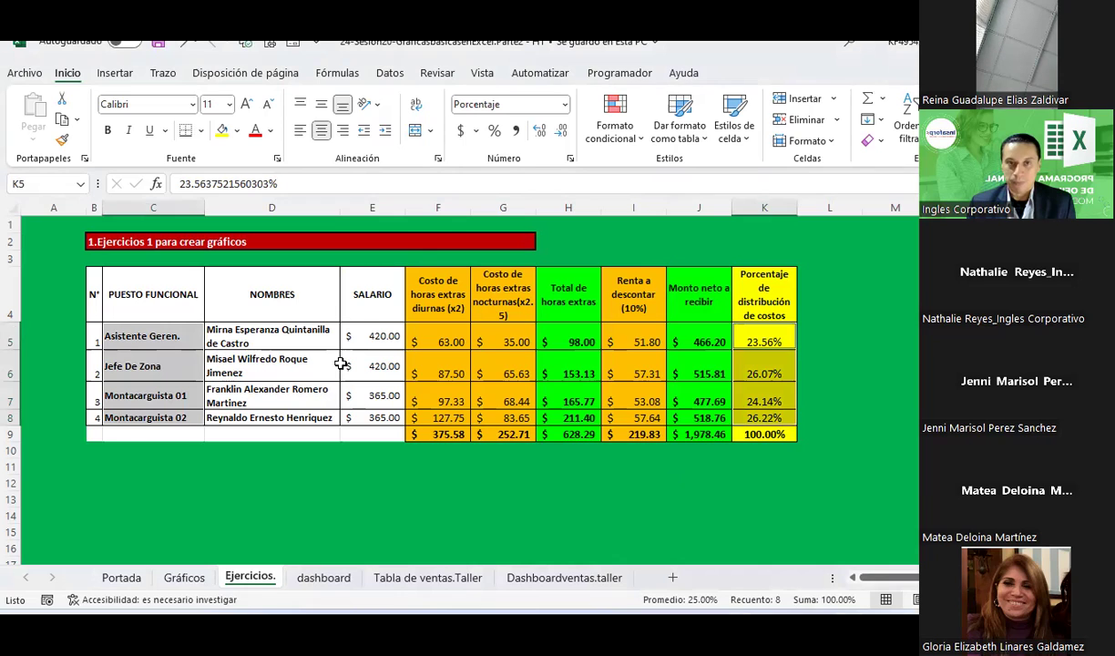
Step: Insert a plain 2D pie chart from the selected titles and percentages
click(115, 73)
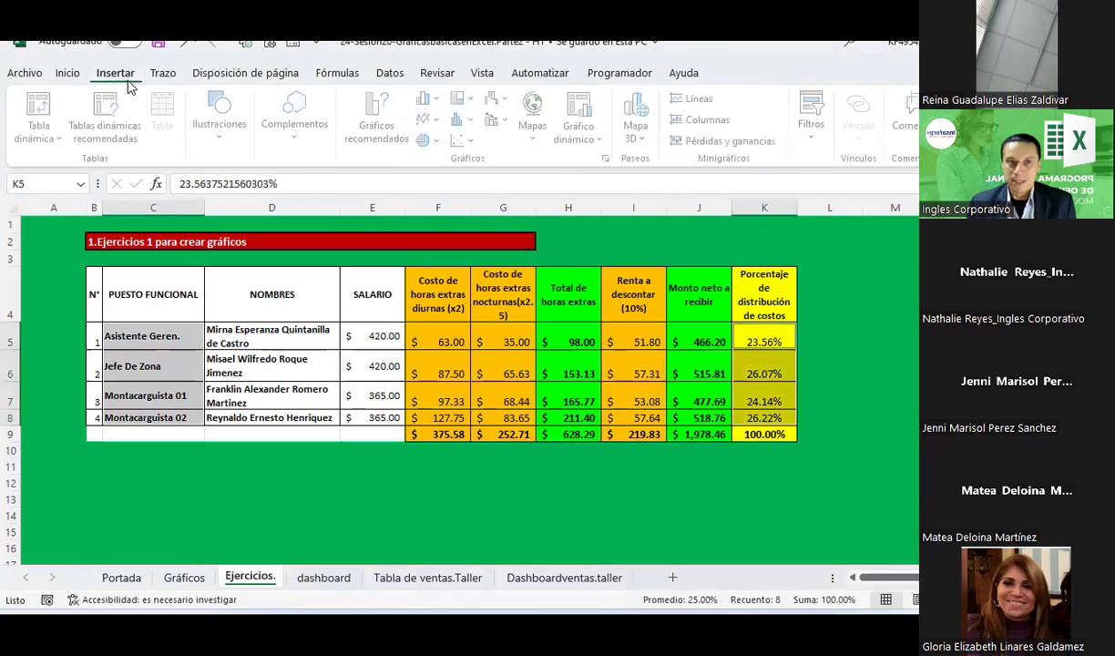
click(441, 144)
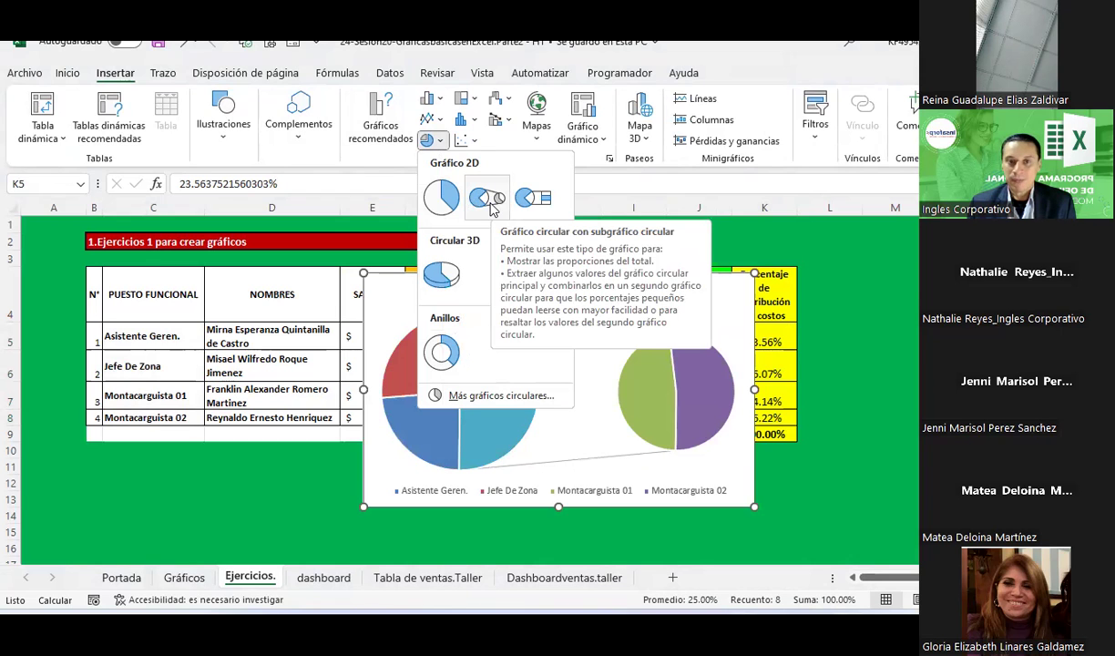
click(441, 197)
Step: Move the pie chart below the table and enlarge it down to about row 34
scroll(426, 271, down, 1)
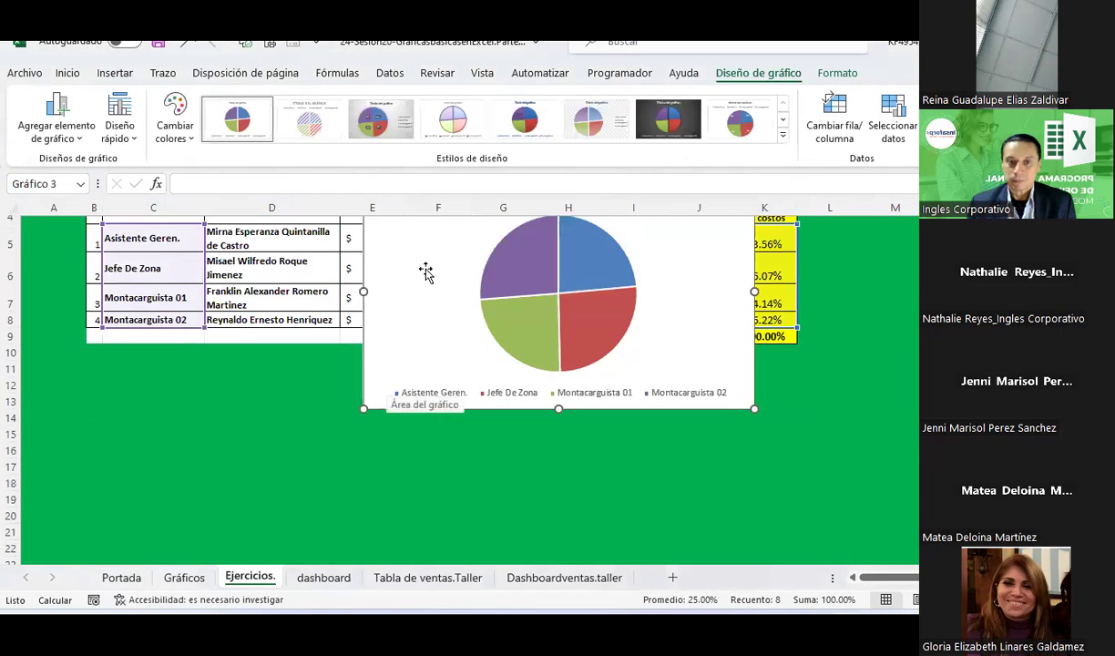
drag(425, 271, 160, 472)
scroll(219, 423, down, 3)
scroll(492, 415, down, 1)
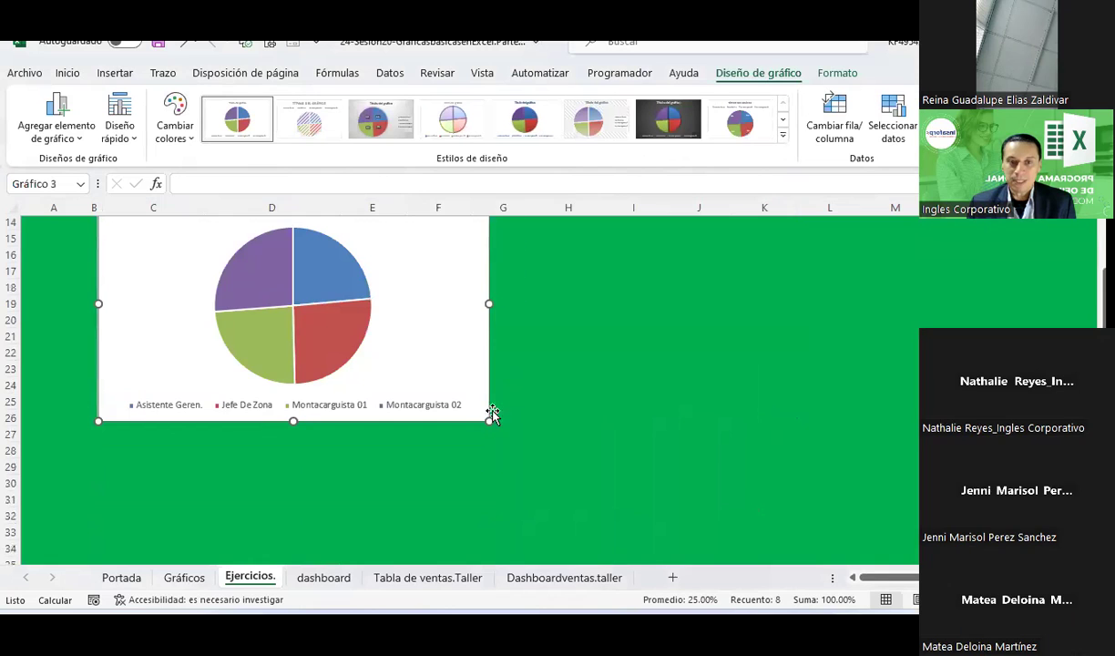
drag(491, 415, 667, 549)
scroll(533, 360, down, 1)
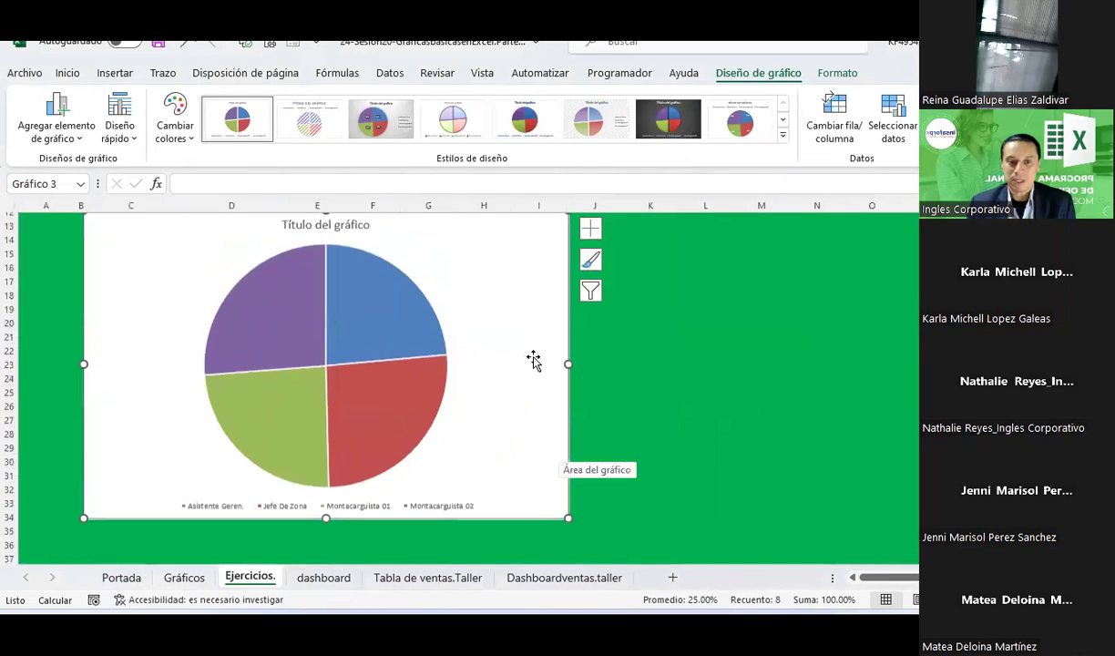
scroll(533, 360, up, 1)
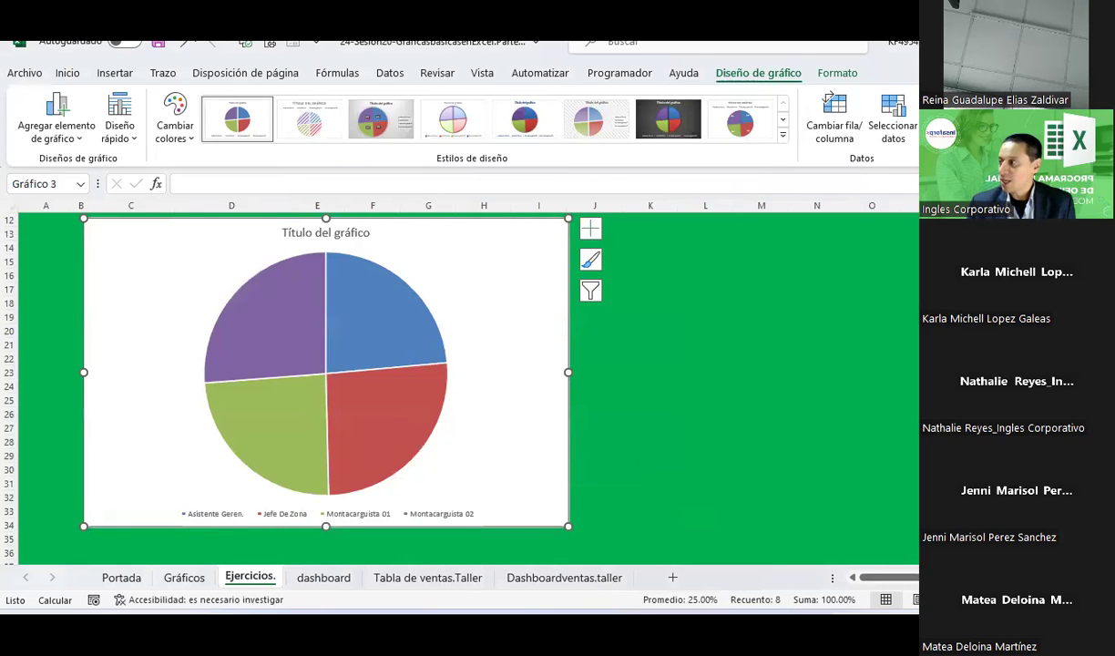
Step: Apply chart style 7, the dark shaded style, to the pie chart
click(781, 135)
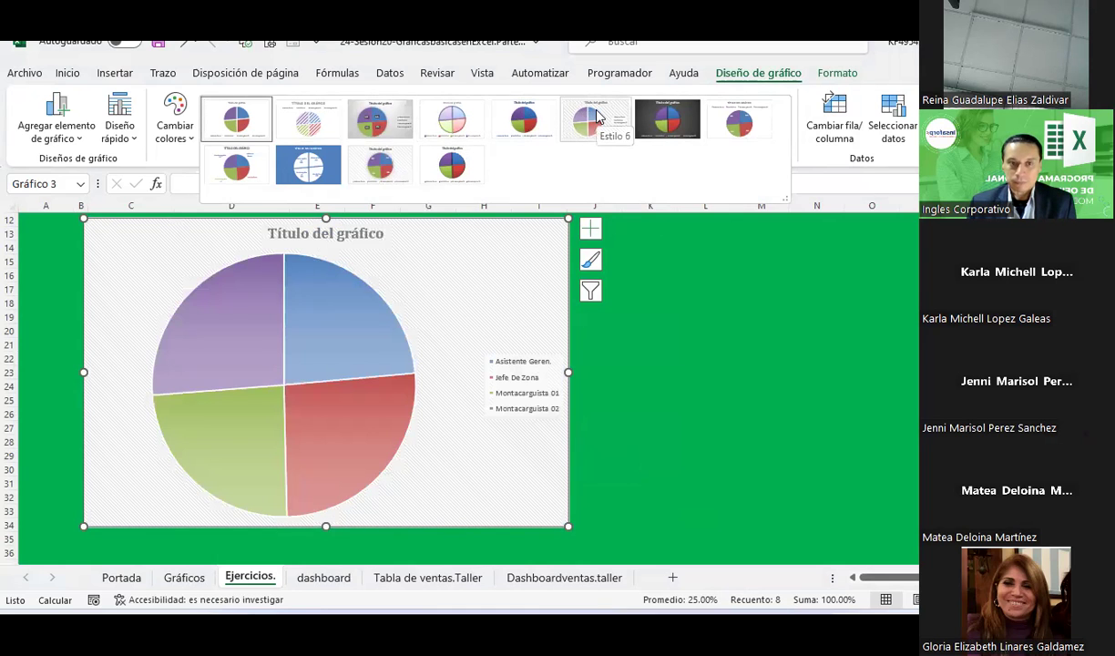
click(674, 116)
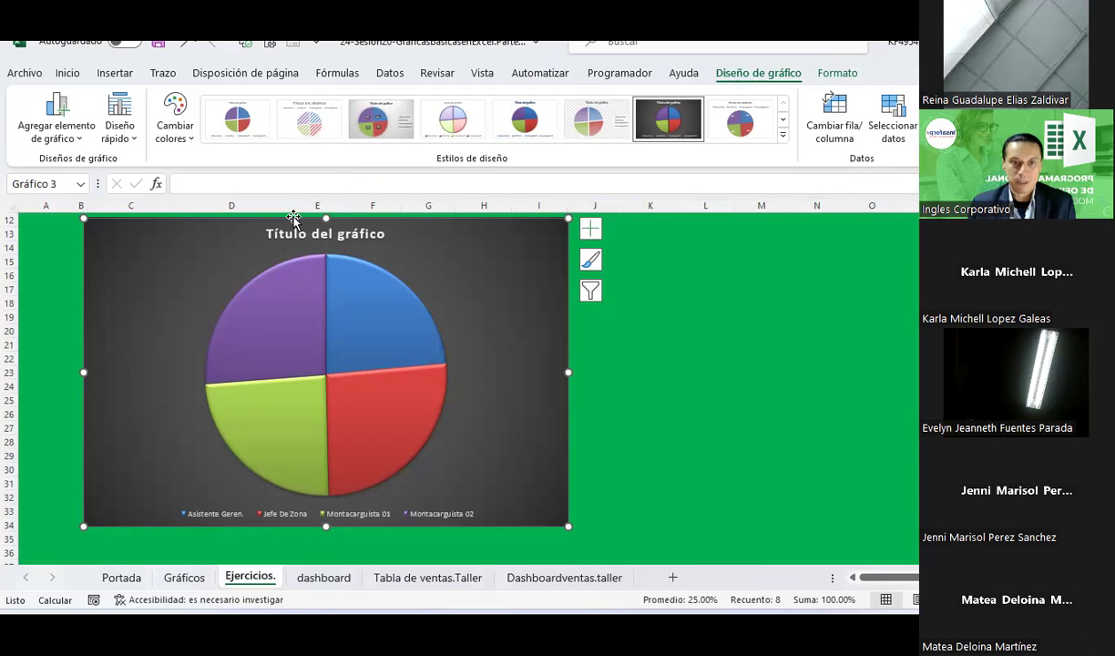
Step: Replace the placeholder chart title with 'Porcentaje de distribución de costos de horas extras'
double_click(272, 235)
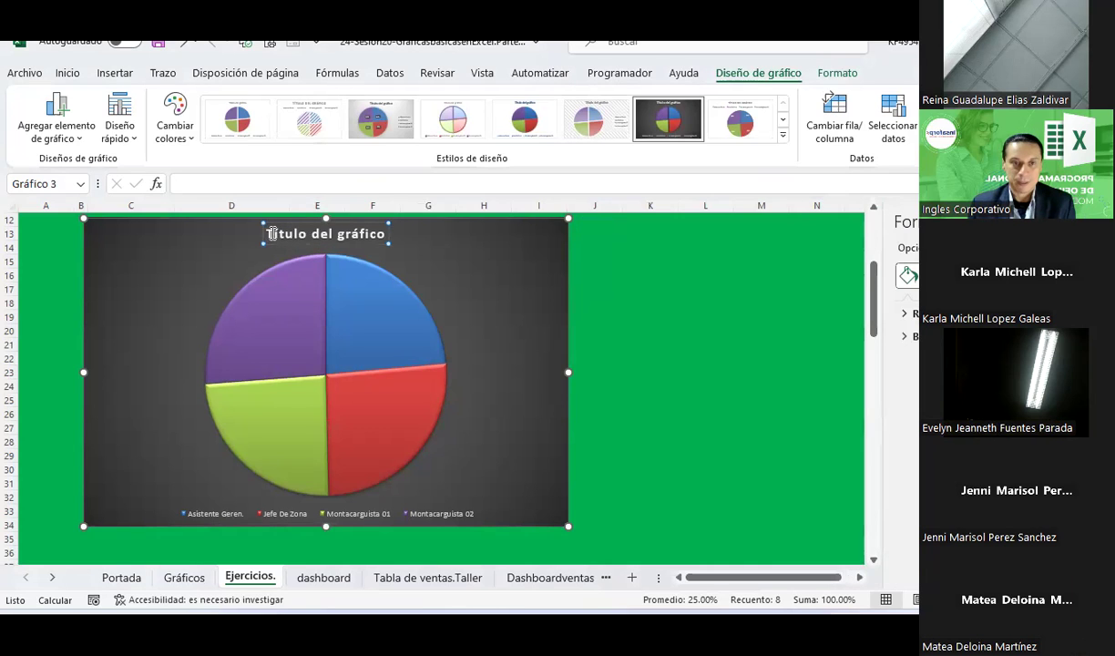
drag(270, 234, 362, 249)
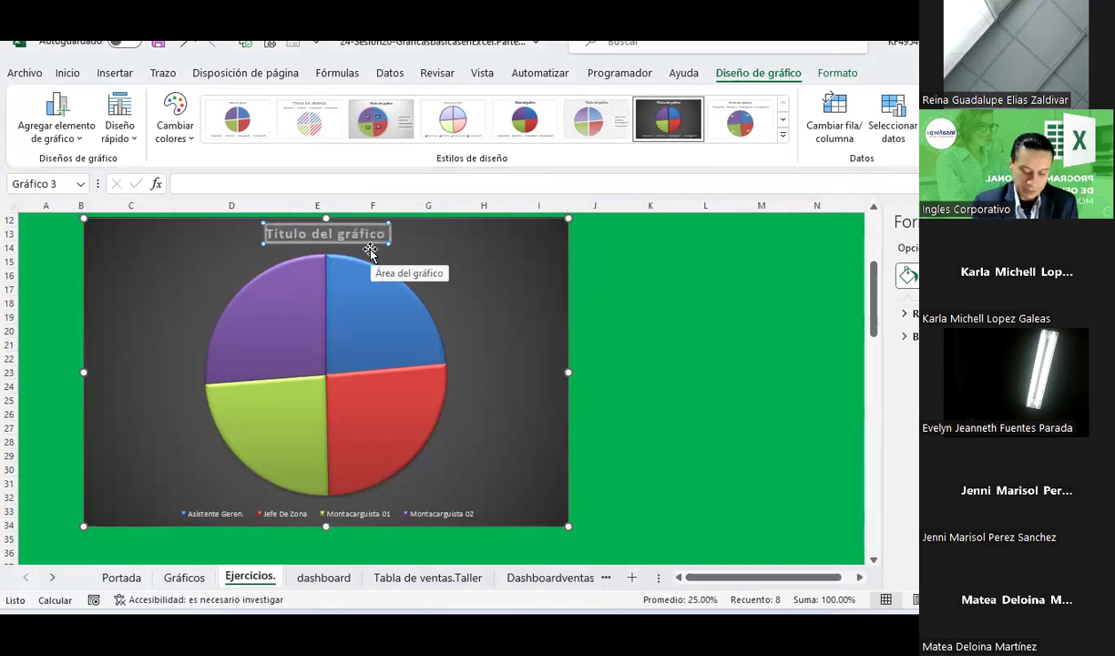
text(Costo)
key(BackSpace)
key(BackSpace)
key(BackSpace)
key(BackSpace)
key(BackSpace)
text(Porcentaje de distib)
key(BackSpace)
key(BackSpace)
key(BackSpace)
text(tir)
key(BackSpace)
key(BackSpace)
key(BackSpace)
text(tribución de costos de horas extras)
click(701, 344)
click(490, 296)
scroll(417, 397, down, 3)
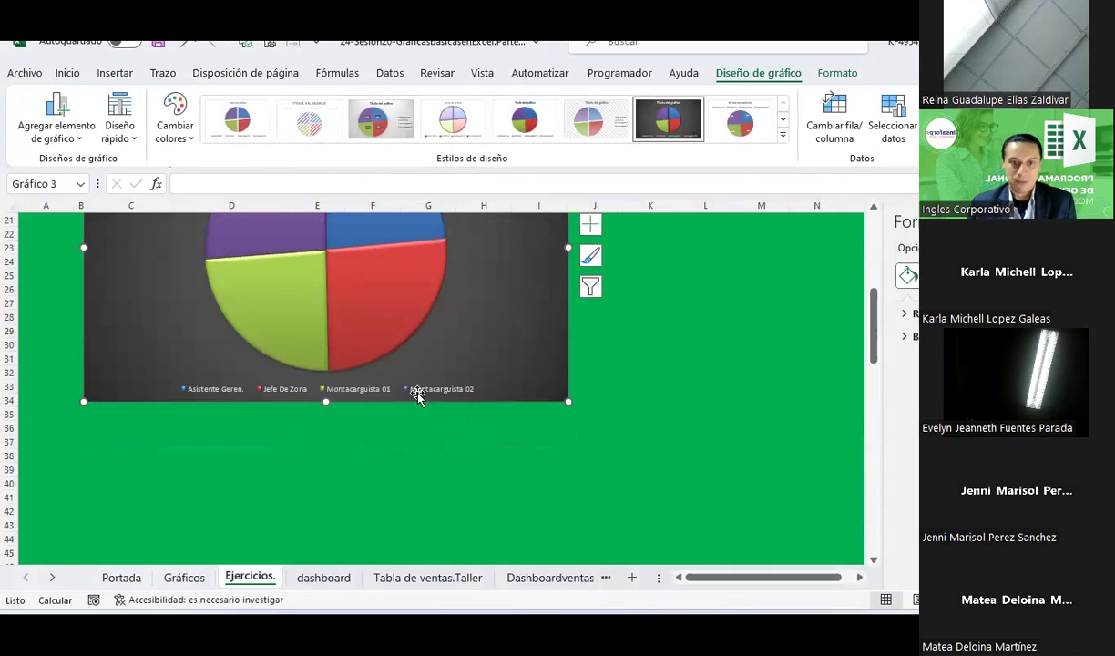
scroll(336, 268, up, 1)
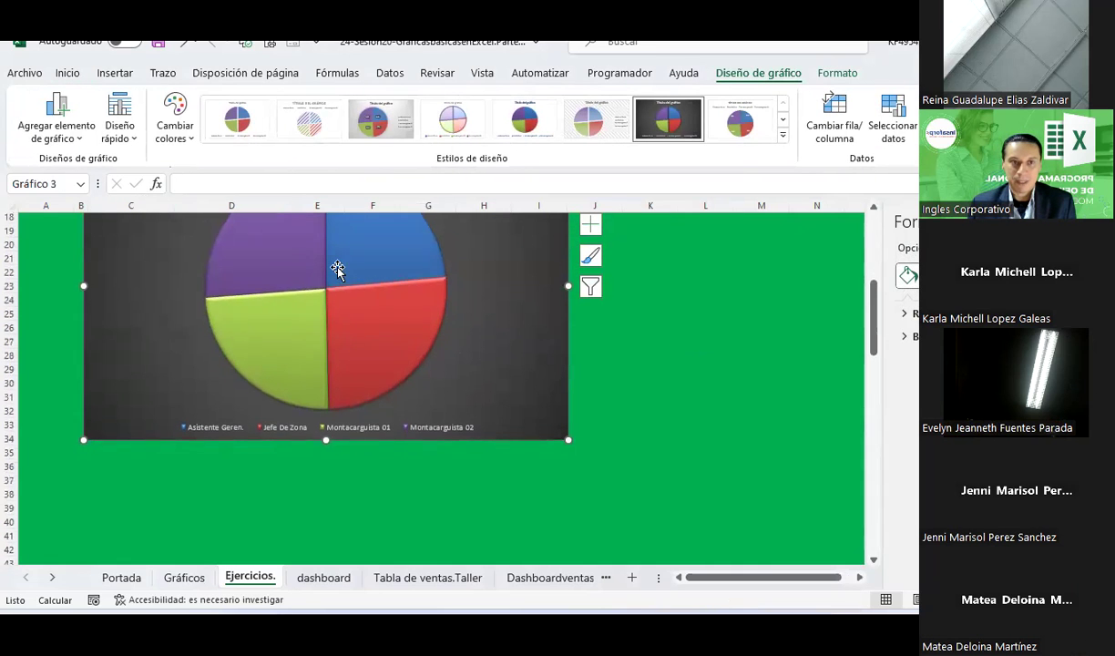
Step: Apply Quick Layout 6, with percentage labels and a side legend, to the pie chart
click(120, 139)
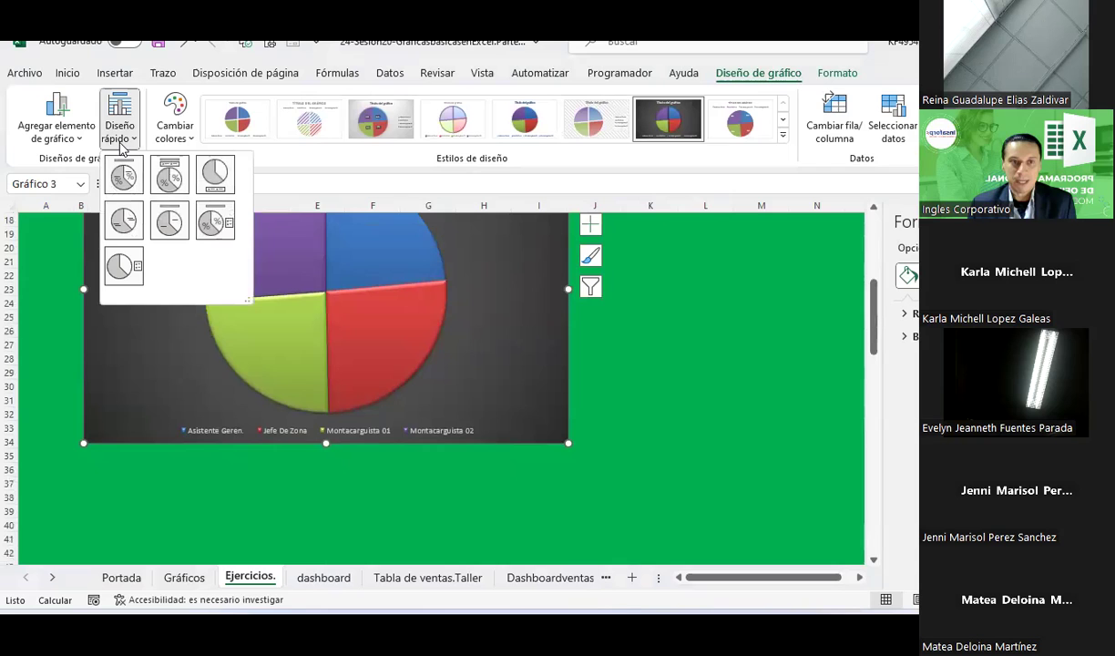
click(215, 219)
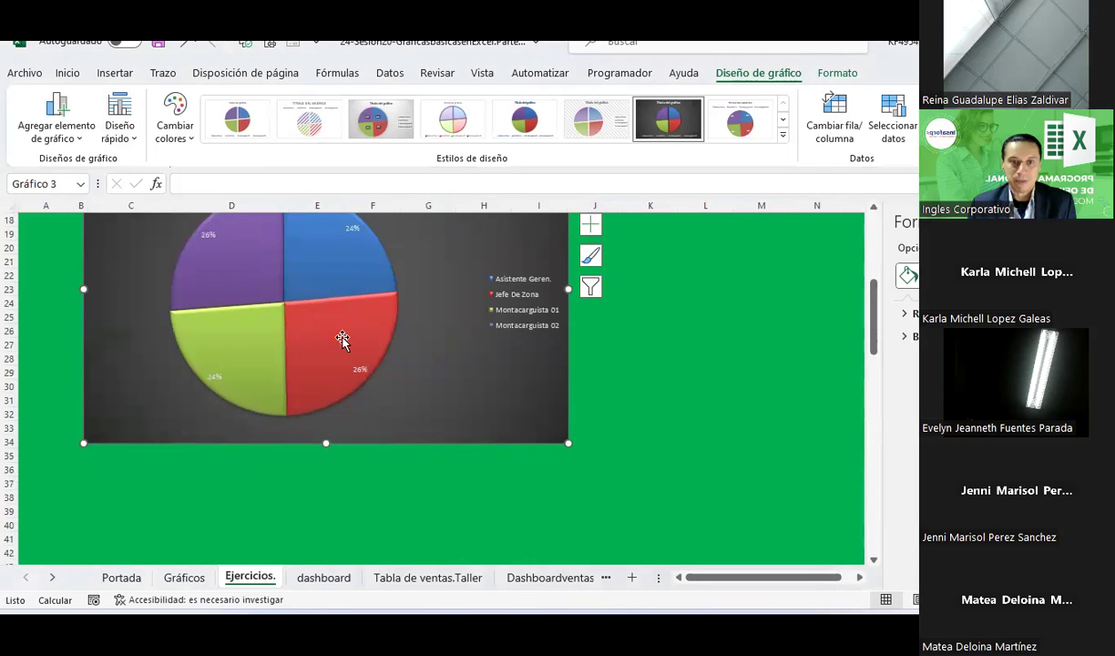
scroll(636, 420, up, 2)
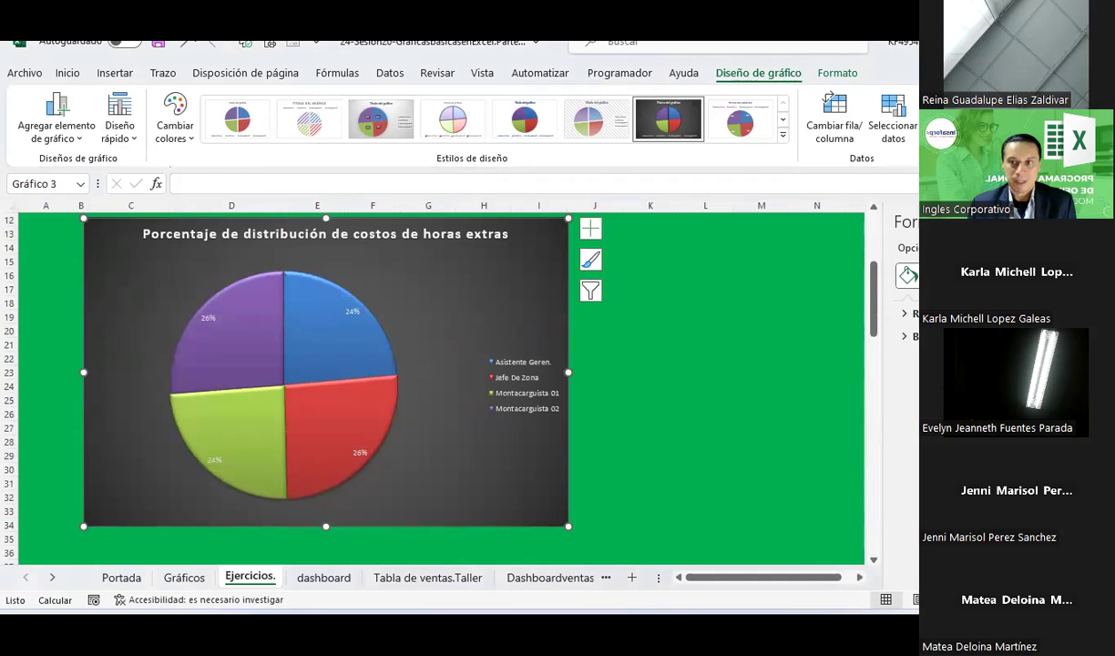
Step: Format the percentage labels as bold black 28 pt text on white boxes
click(355, 312)
click(71, 74)
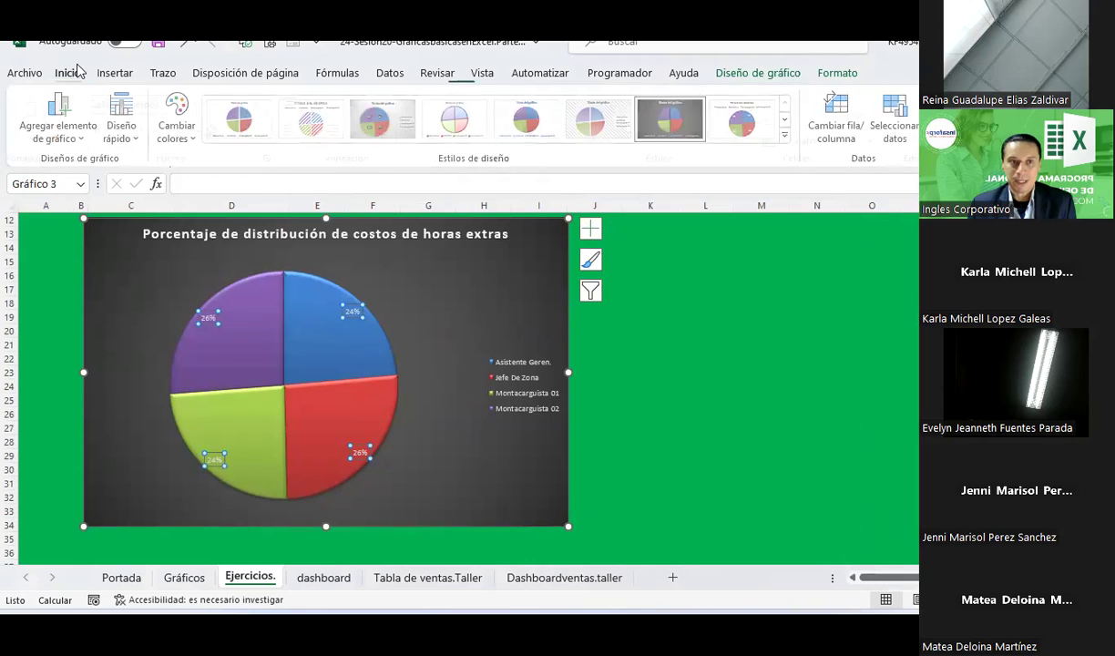
click(233, 132)
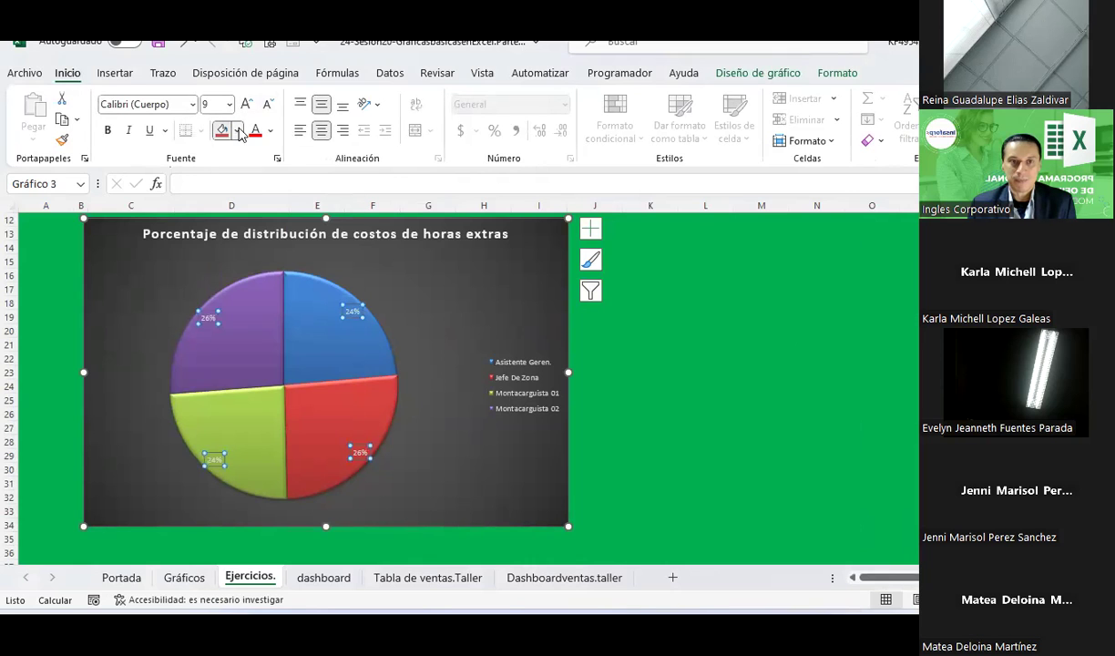
click(223, 199)
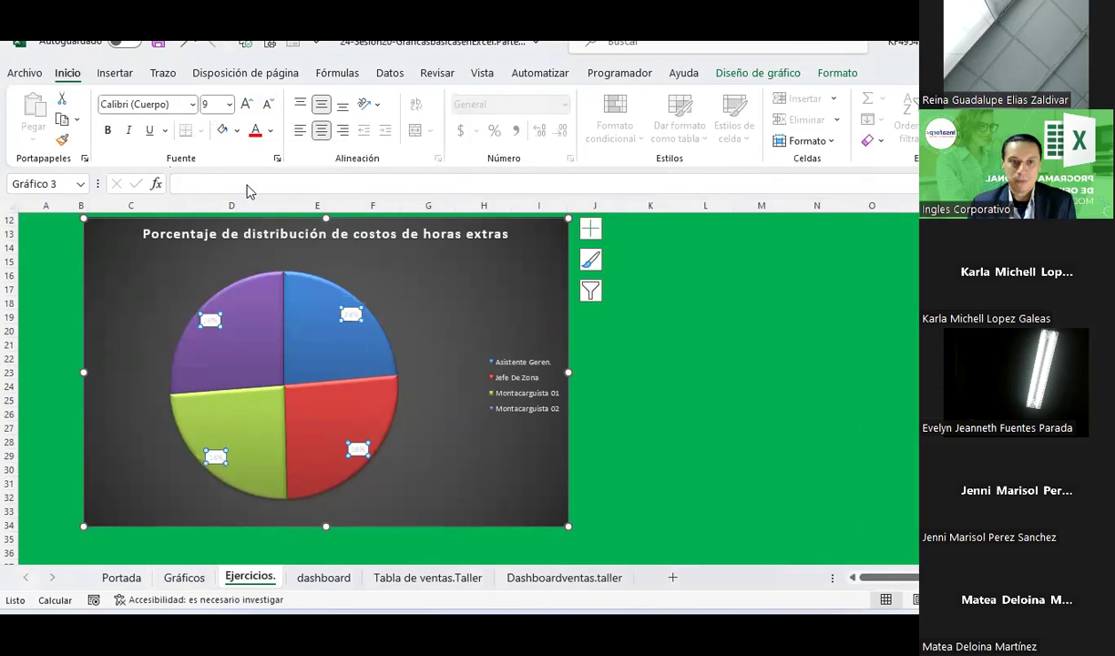
click(270, 131)
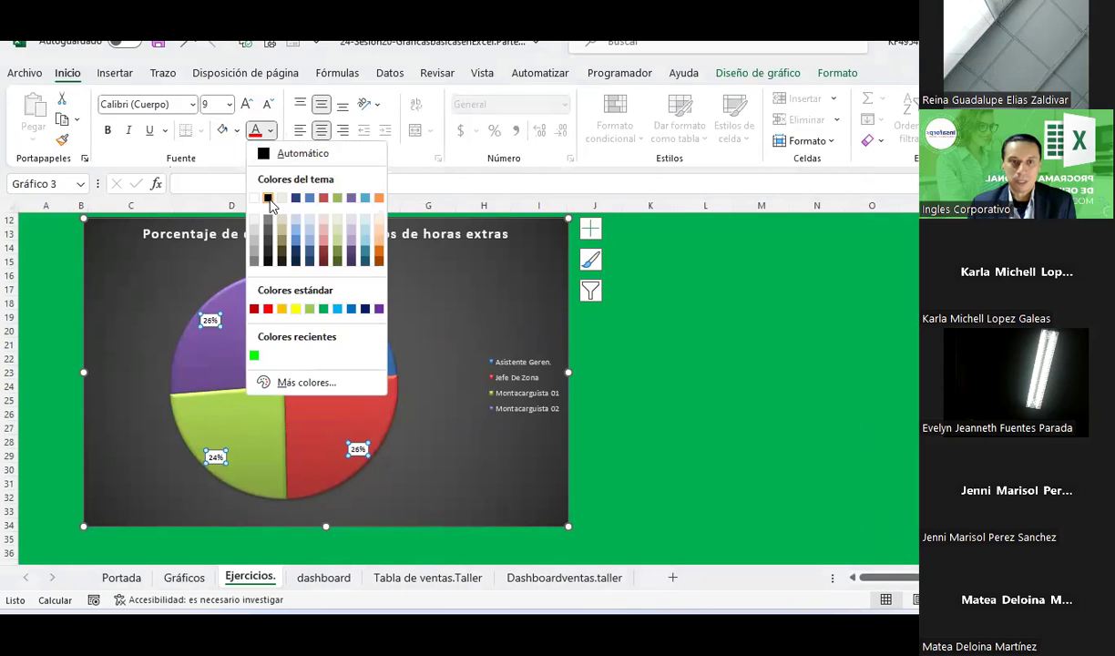
click(268, 198)
click(108, 130)
click(248, 105)
double_click(247, 104)
double_click(248, 105)
double_click(248, 105)
double_click(248, 104)
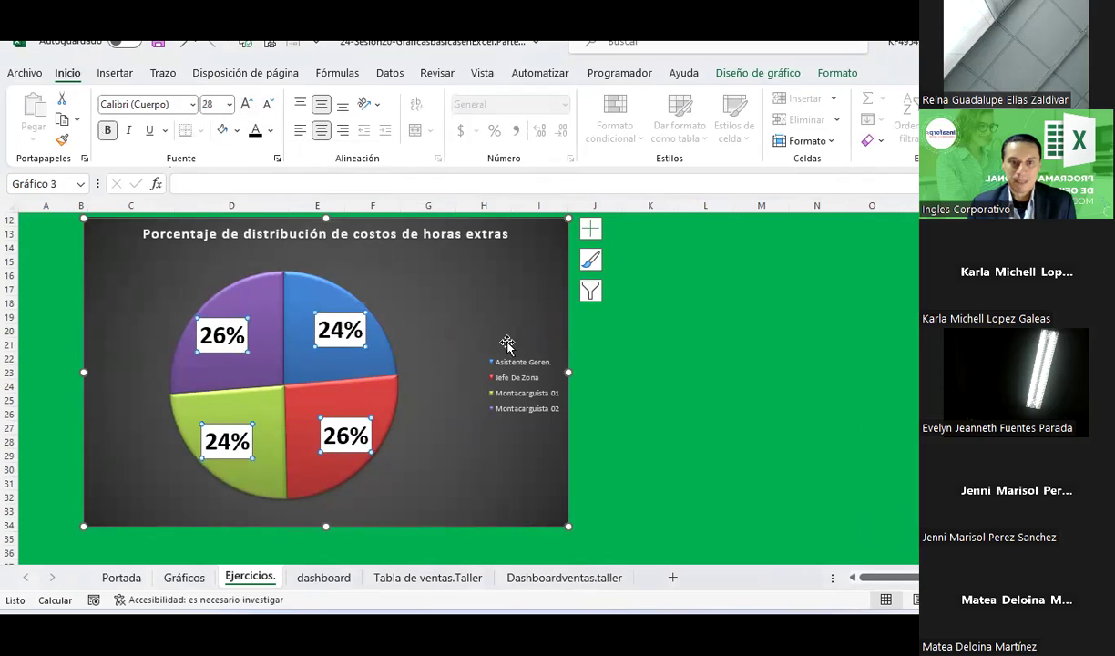
click(765, 414)
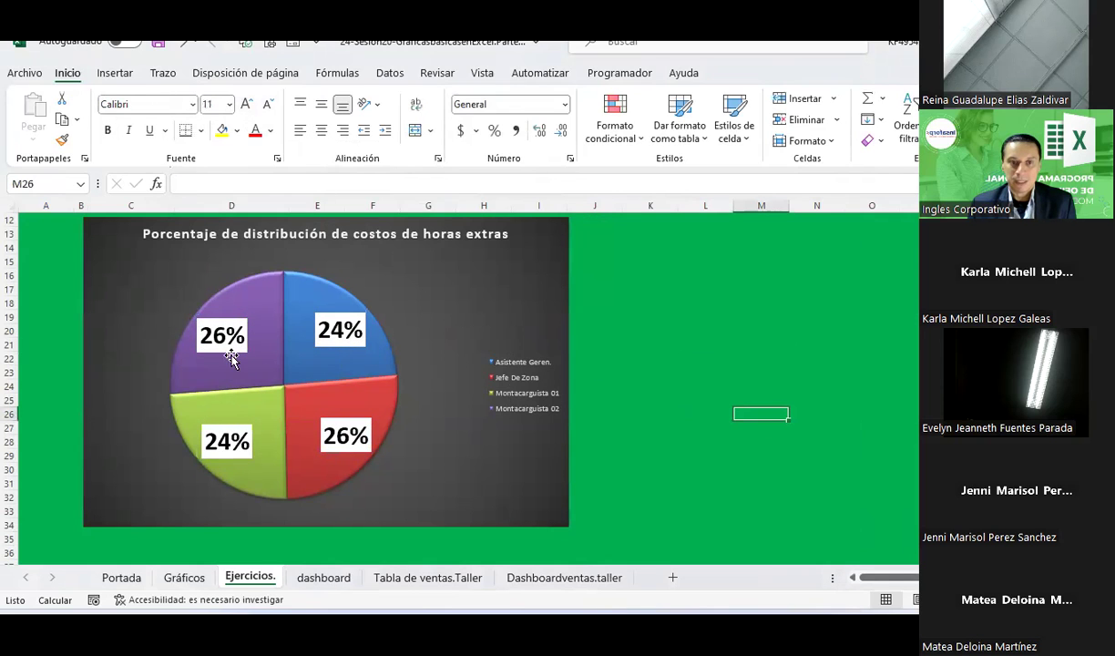
Step: Enlarge the legend text, then reposition the chart under the table and the legend nearer the pie
click(520, 363)
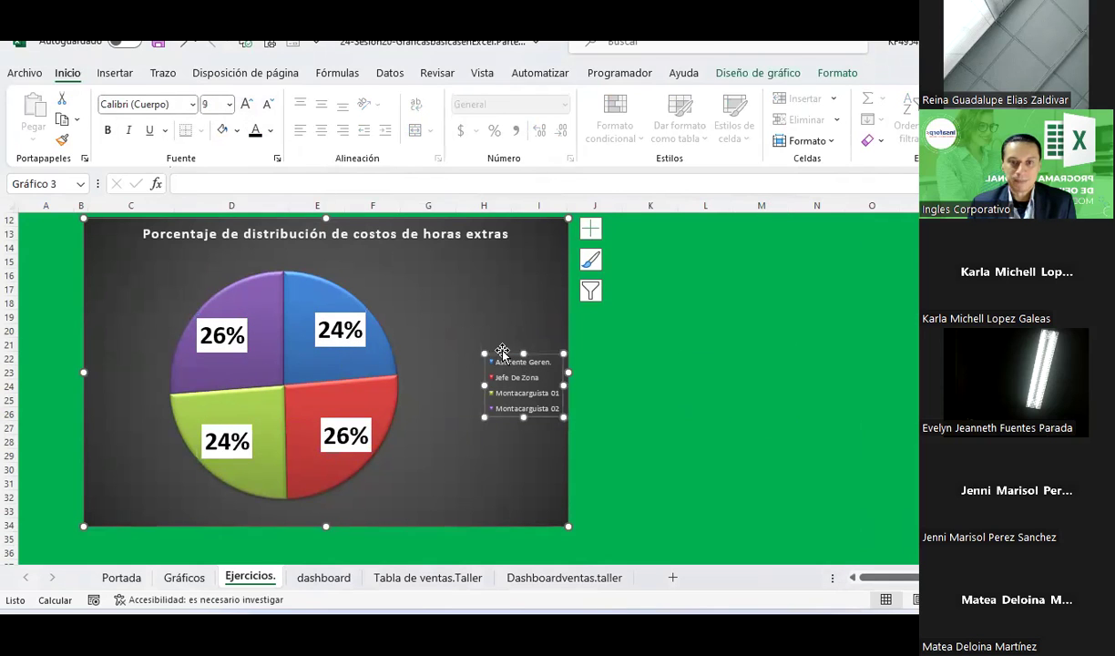
click(248, 105)
click(247, 105)
drag(514, 359, 466, 323)
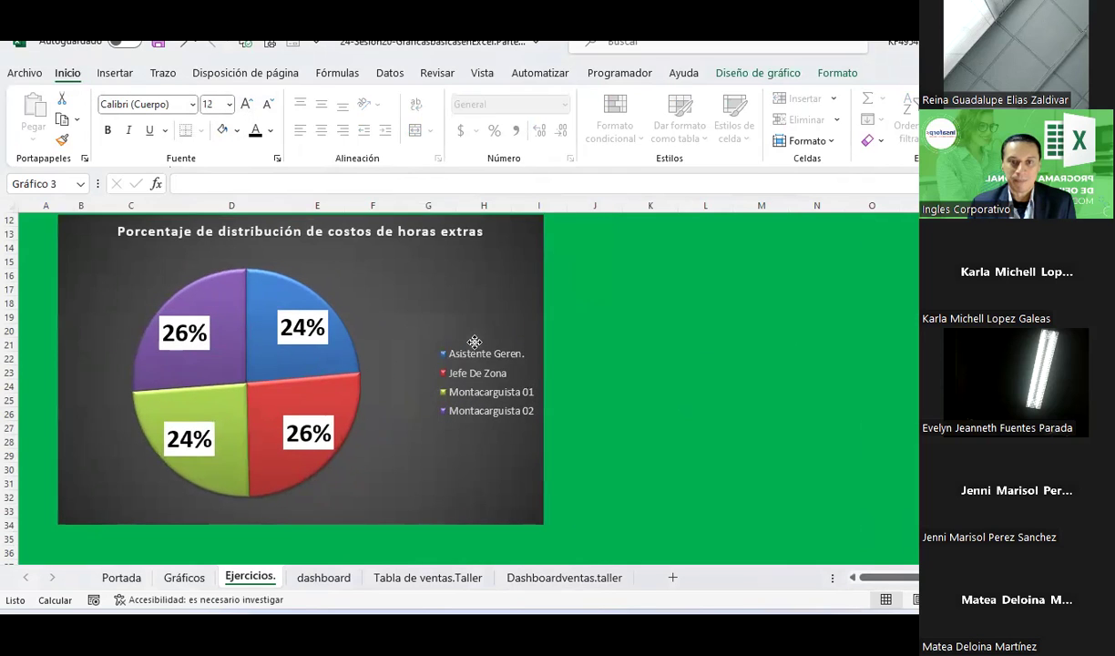
click(435, 320)
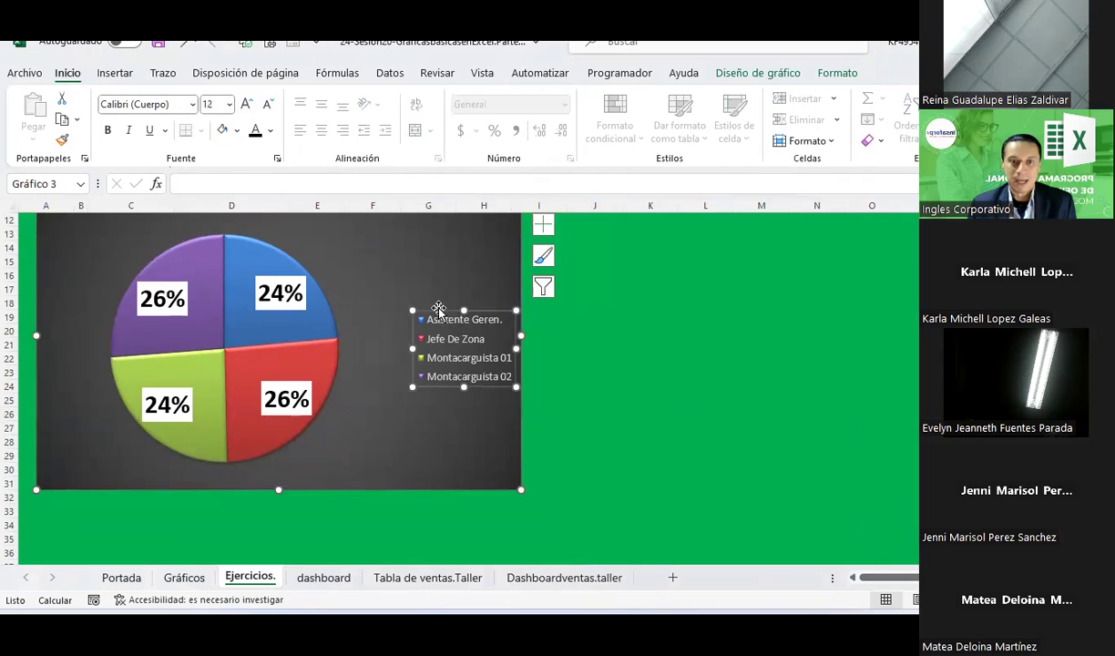
drag(438, 309, 648, 342)
click(649, 341)
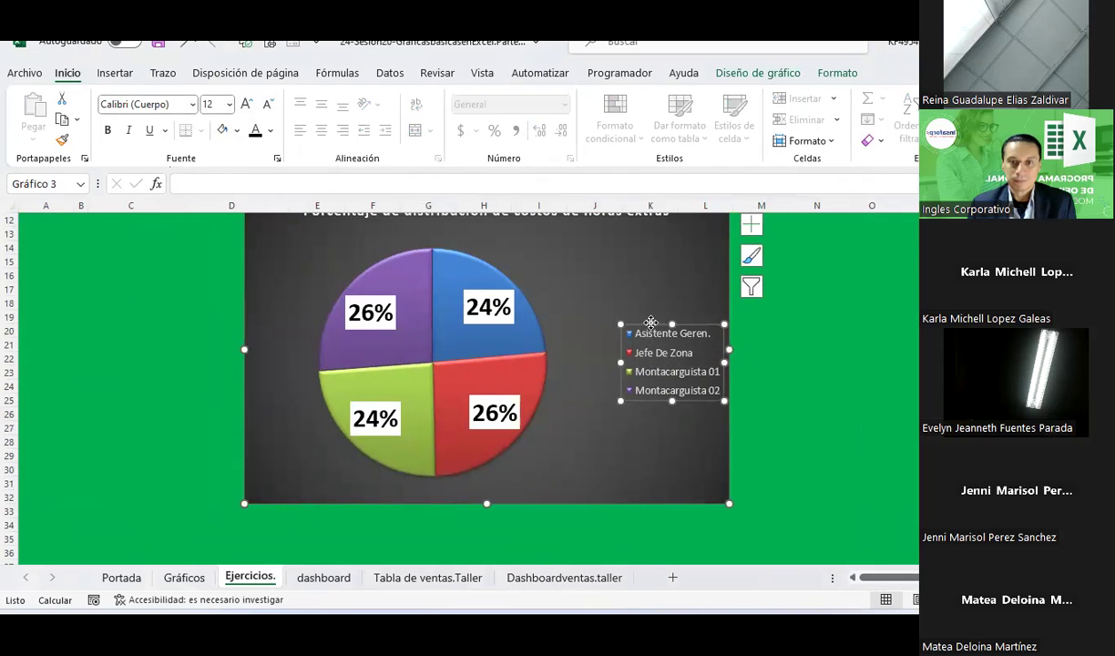
drag(650, 323, 610, 308)
Step: Increase the chart title's font size so it wraps onto two lines
click(806, 346)
scroll(764, 334, up, 1)
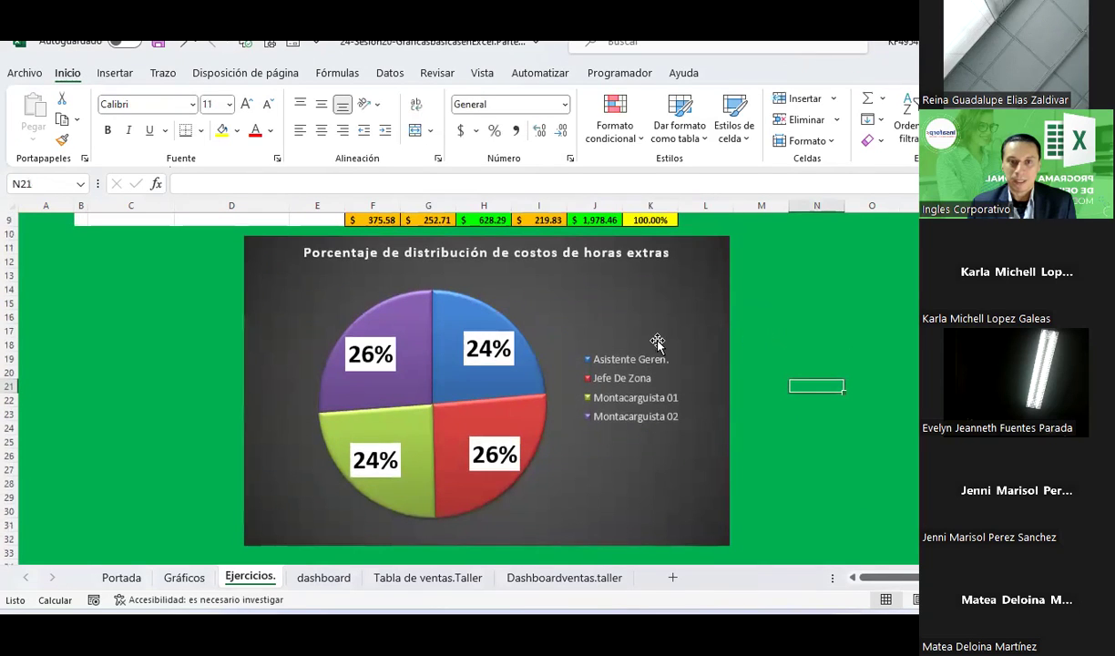
click(494, 255)
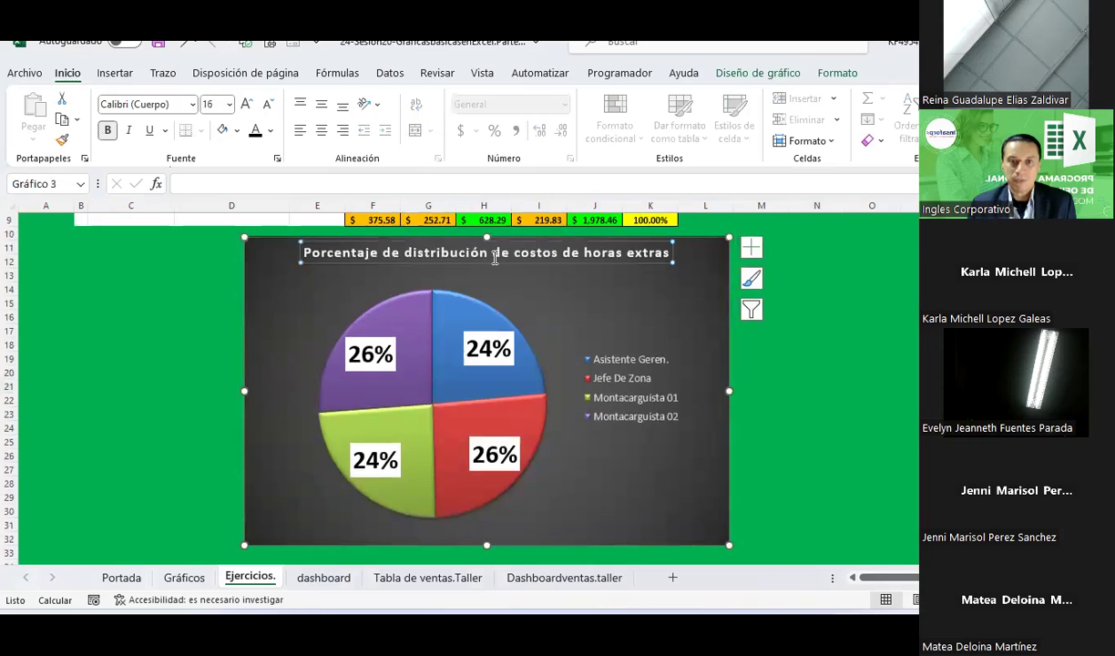
click(558, 271)
click(244, 106)
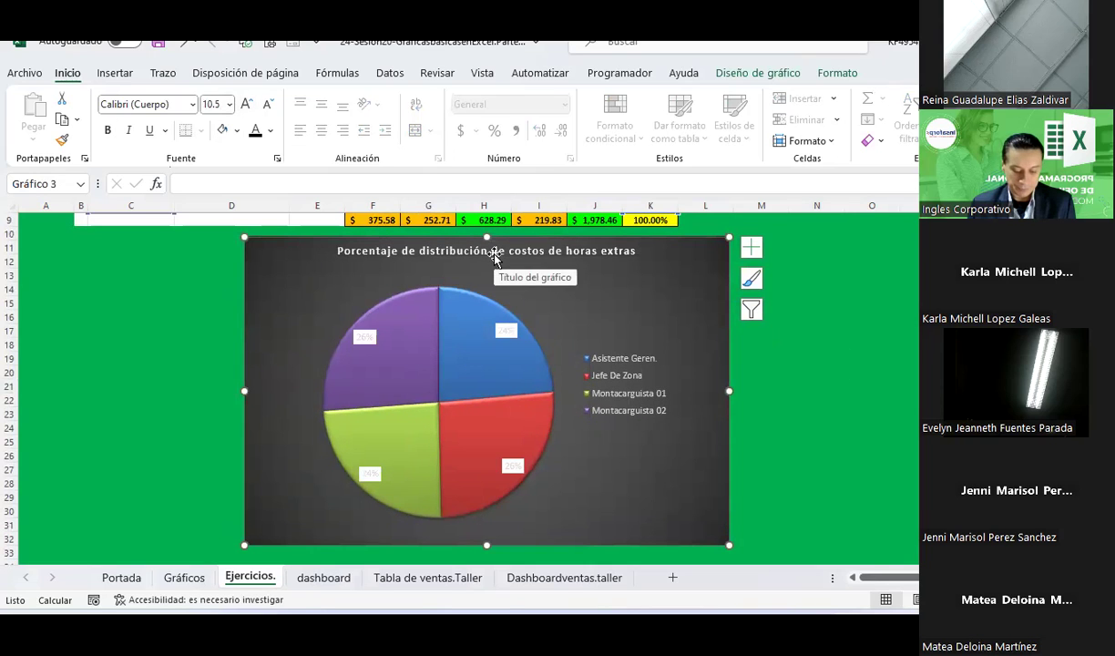
key(ctrl+z)
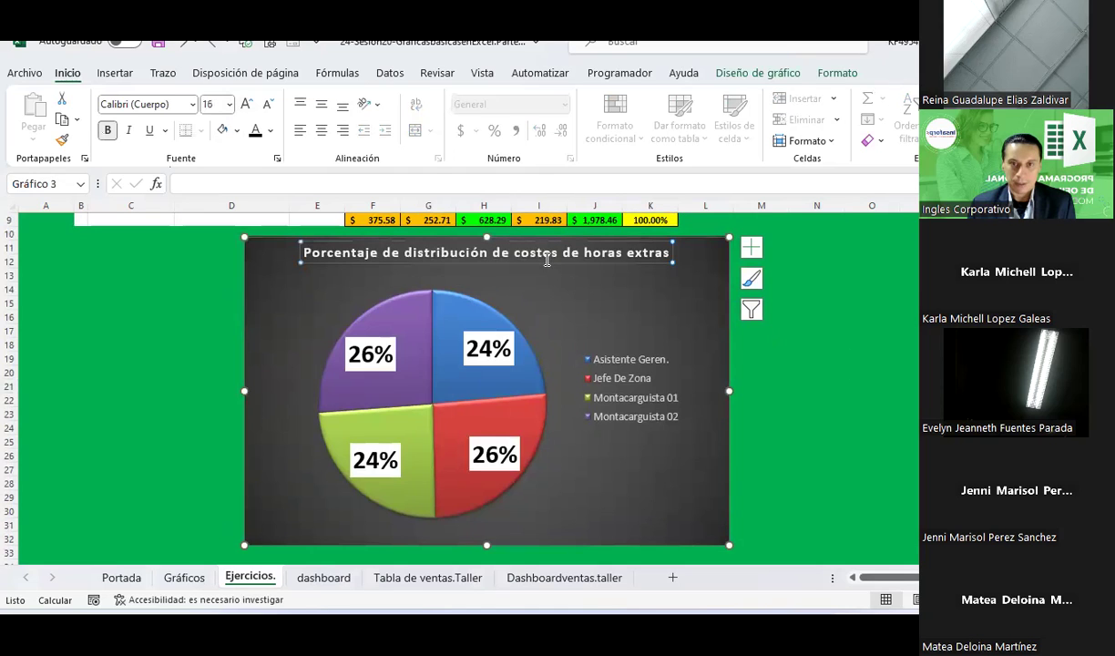
click(247, 105)
click(813, 412)
Step: Shrink the four percentage data labels by two font-size steps
click(489, 357)
click(488, 357)
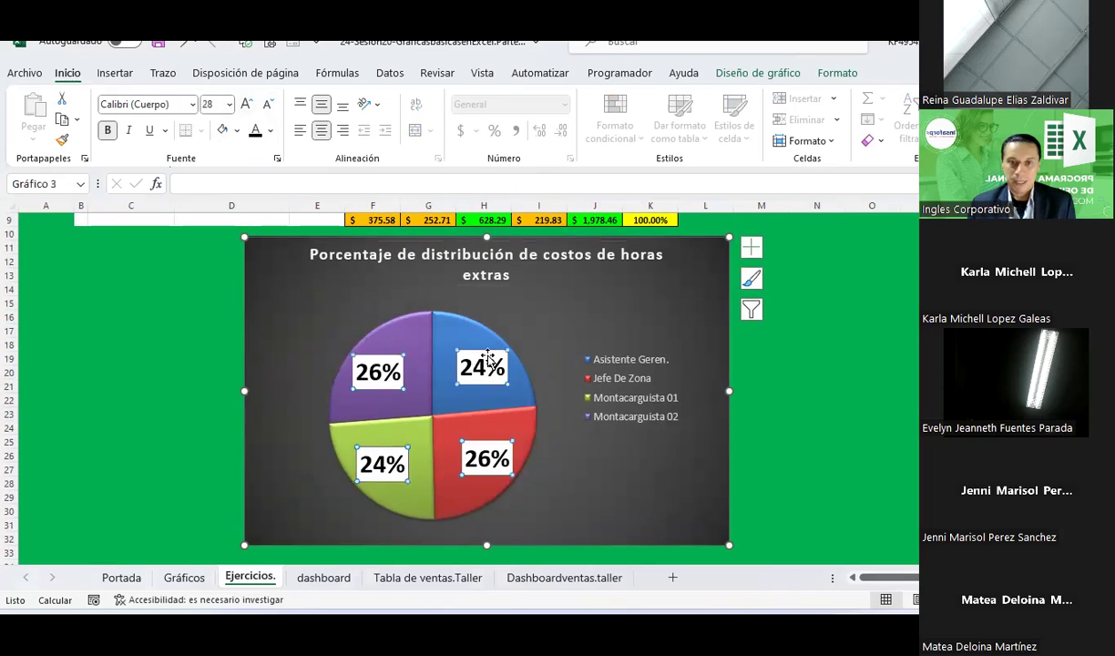
click(268, 106)
click(268, 105)
click(267, 106)
click(268, 106)
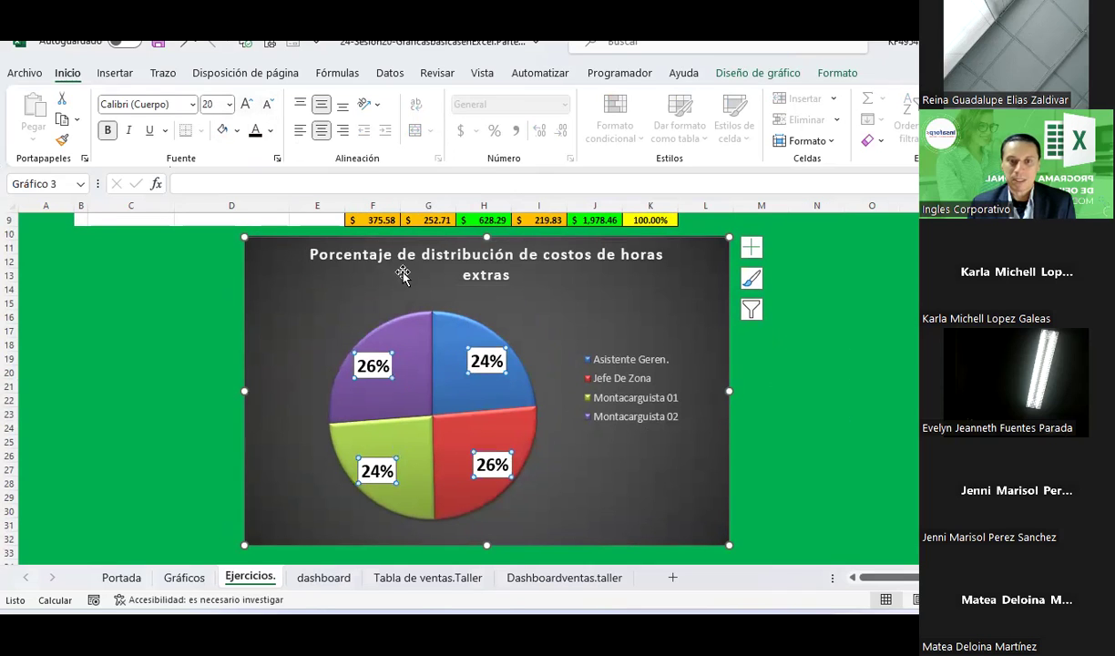
click(847, 441)
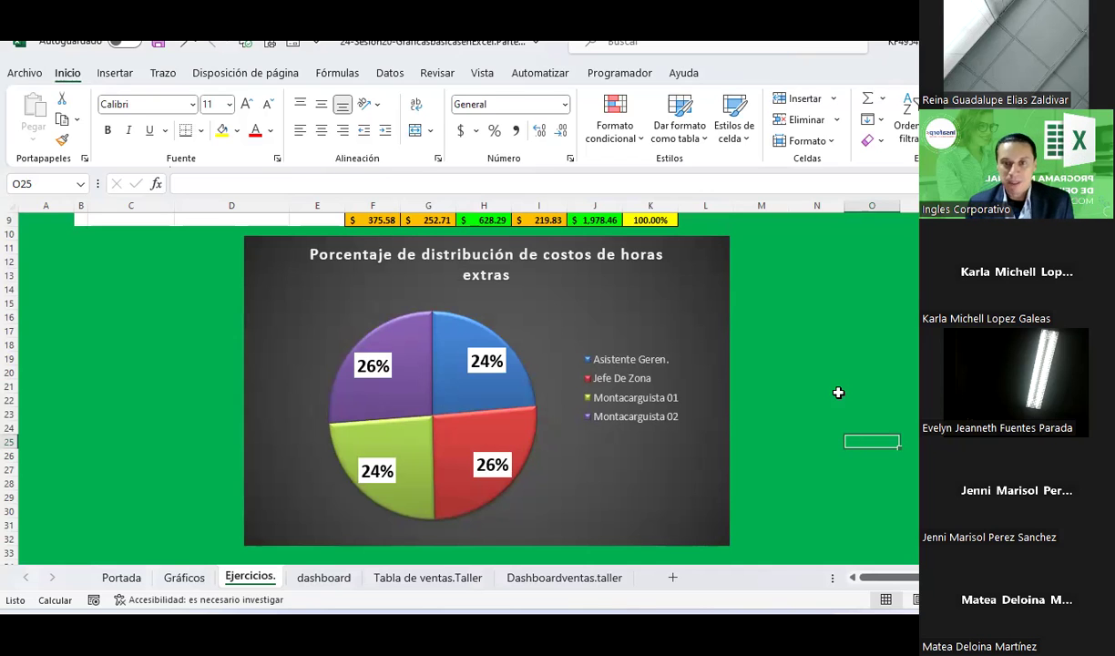
scroll(838, 392, up, 2)
Step: Insert a pie-of-pie chart from C5:C8 and K5:K8 and place it right of the first pie
mouse_move(151, 263)
mouse_down()
mouse_move(137, 312)
mouse_move(150, 330)
mouse_up()
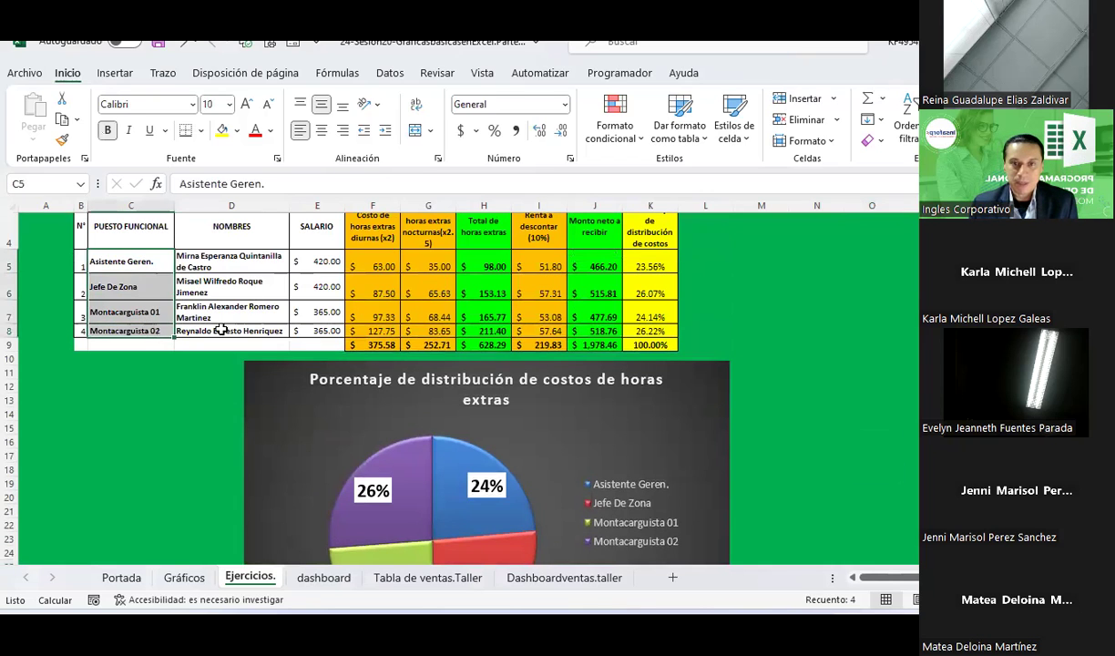
ctrl+drag(658, 266, 651, 330)
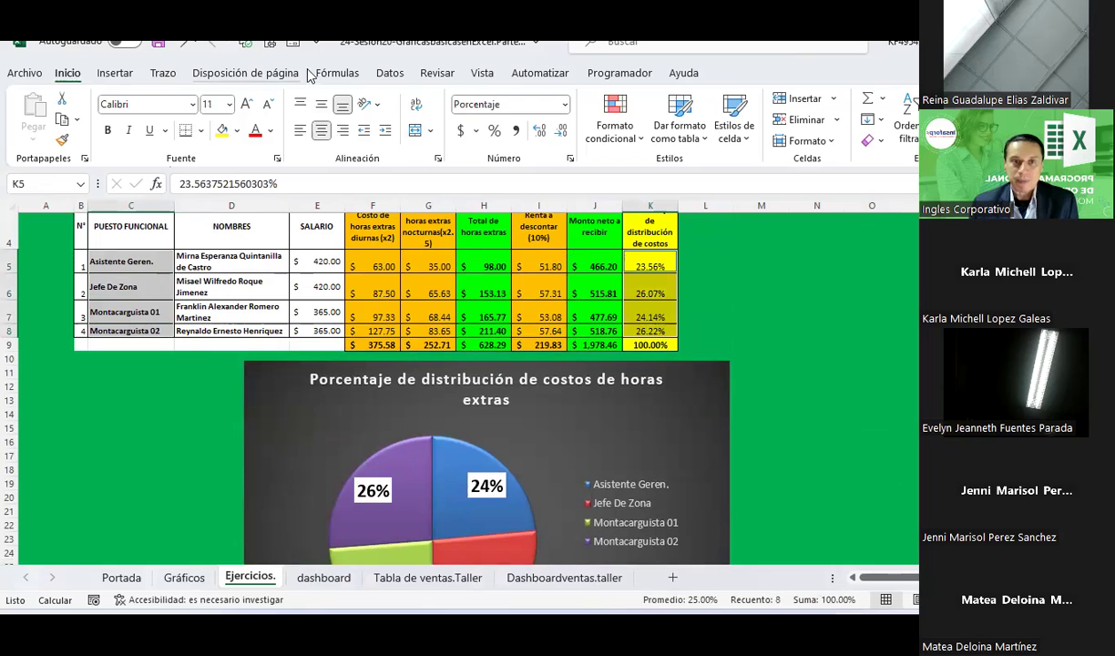
click(120, 78)
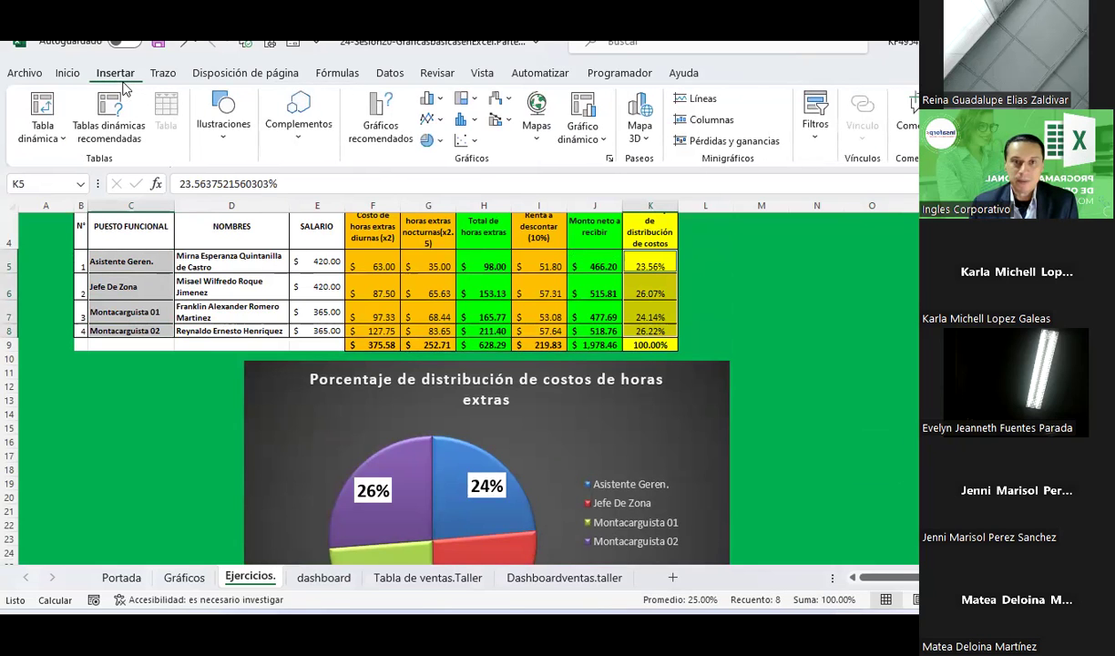
click(428, 139)
click(497, 200)
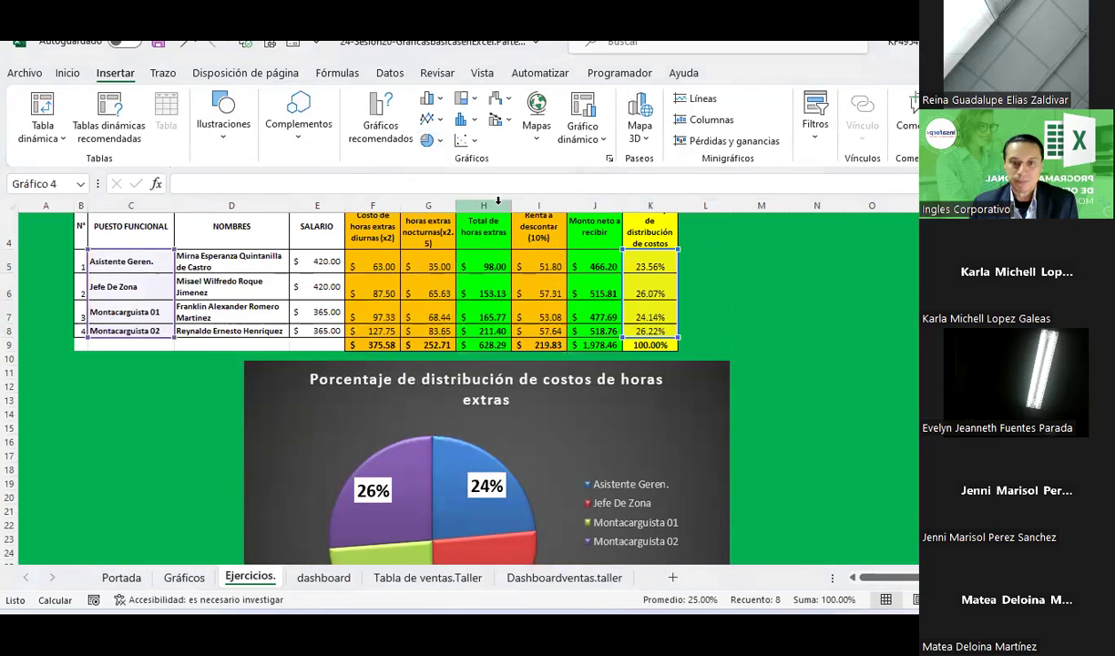
scroll(505, 293, down, 1)
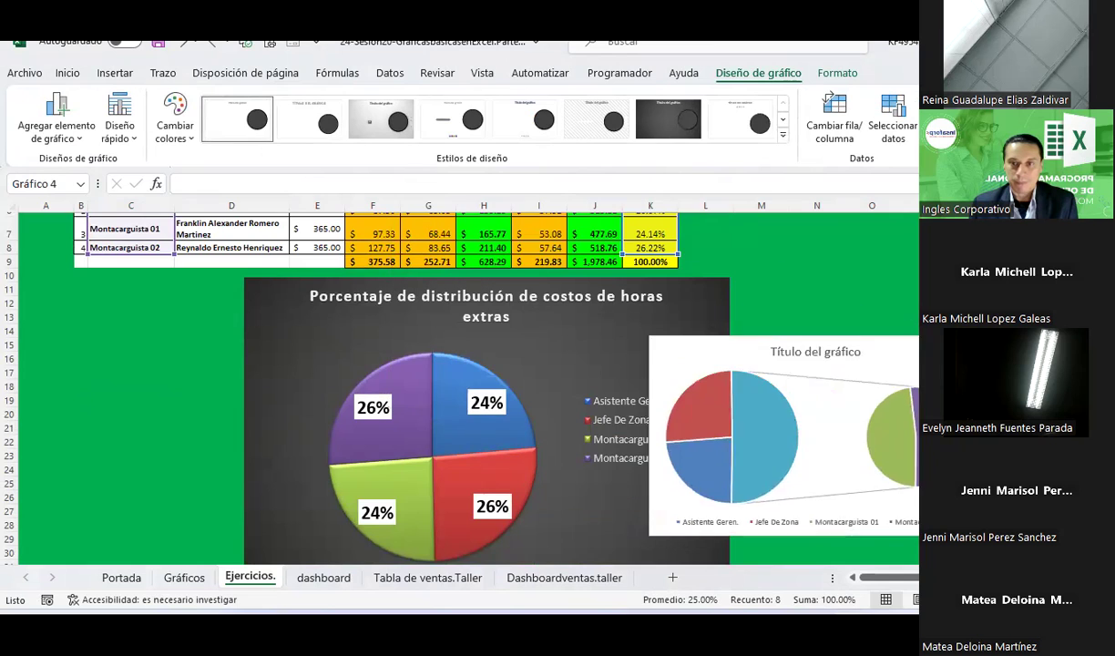
drag(693, 239, 1061, 304)
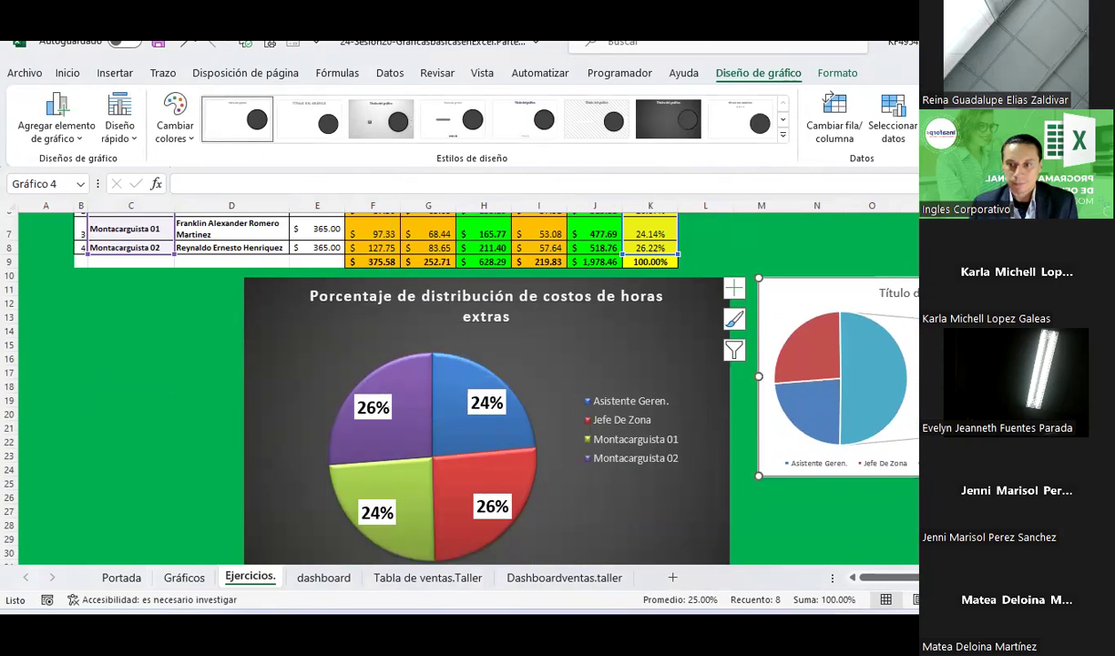
Step: Enlarge the pie-of-pie chart and apply the last chart style, with a top legend and percentage labels
scroll(754, 394, right, 6)
scroll(754, 393, down, 2)
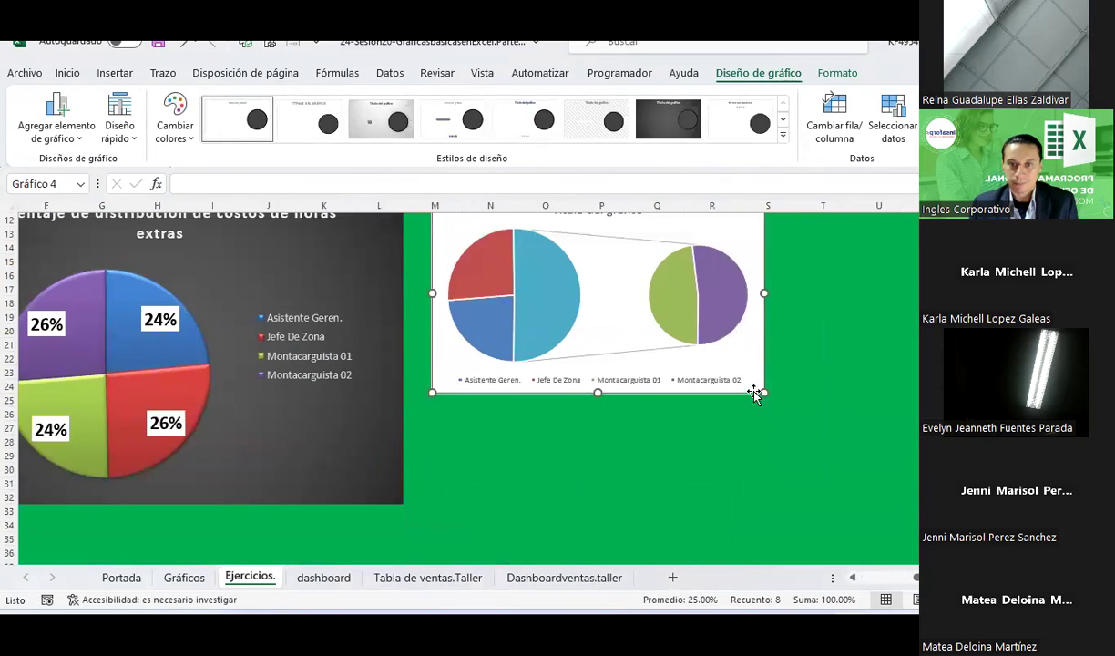
drag(754, 393, 910, 502)
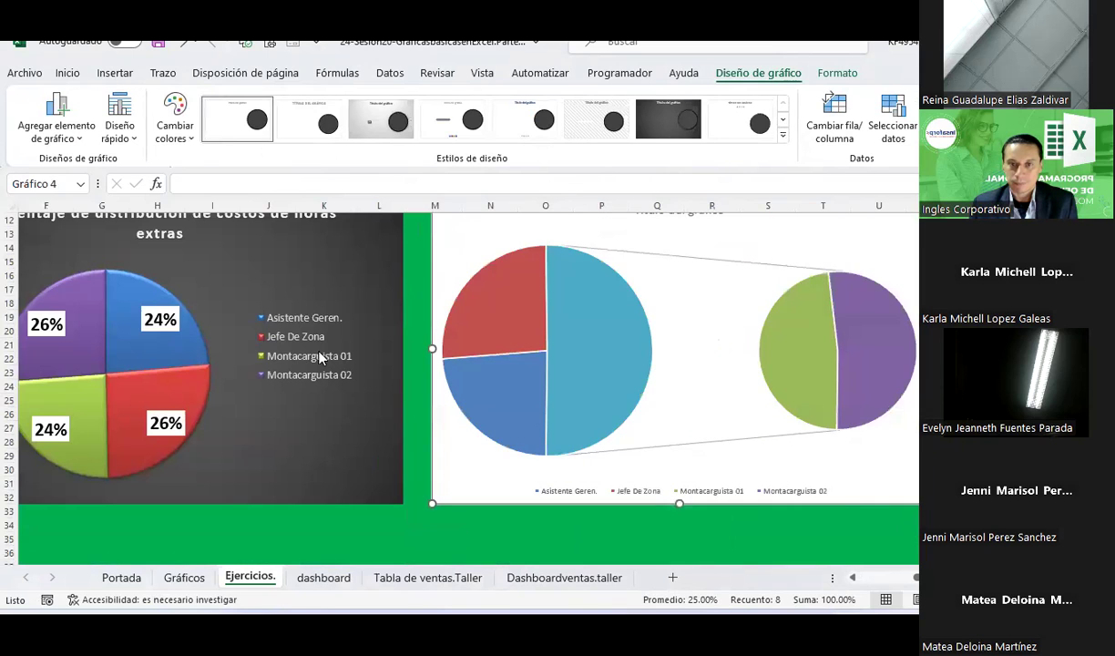
click(731, 129)
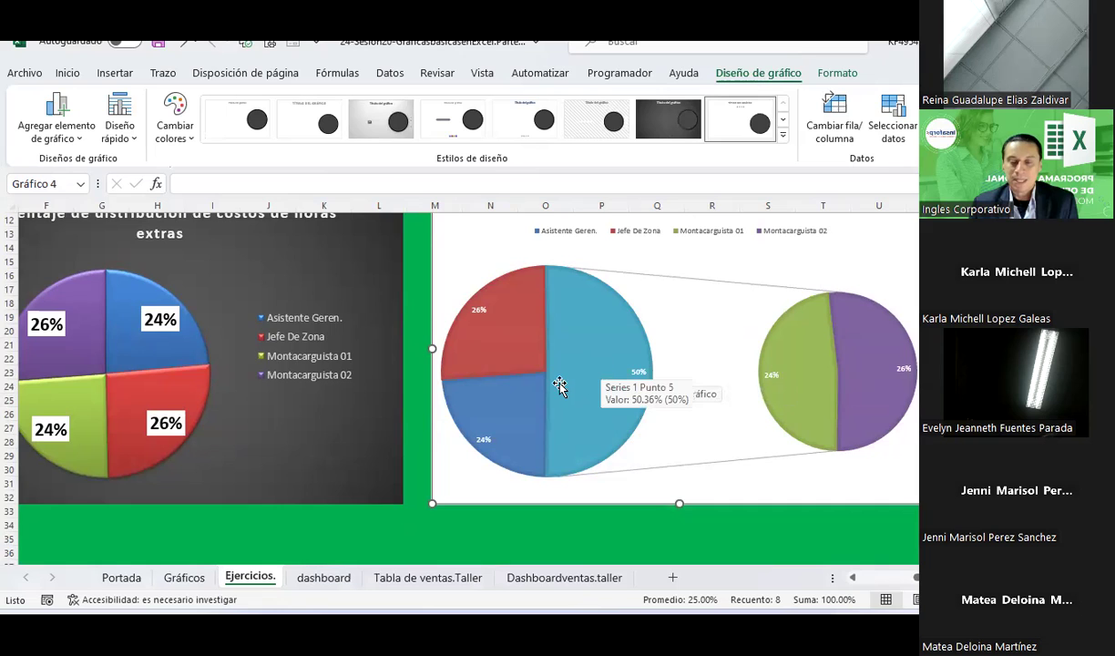
scroll(555, 373, up, 2)
scroll(557, 383, down, 2)
scroll(557, 382, up, 1)
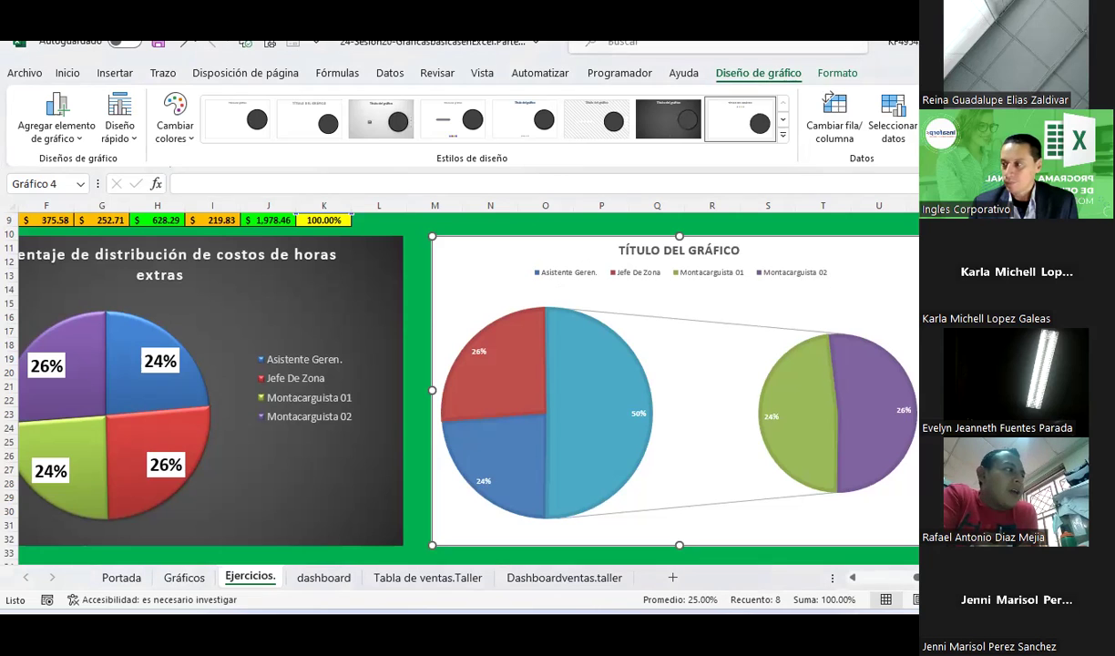
Step: Deselect the chart and select the position names in C5:C8, Asistente Geren. through Montacarguista 02
scroll(869, 588, left, 3)
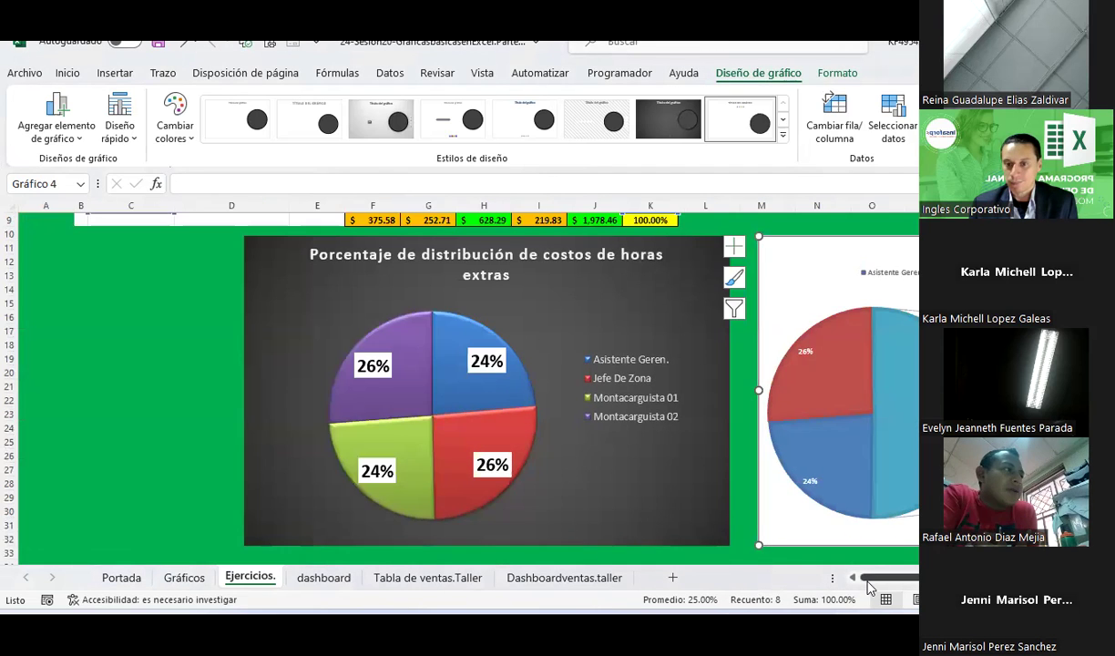
scroll(761, 278, up, 3)
click(762, 278)
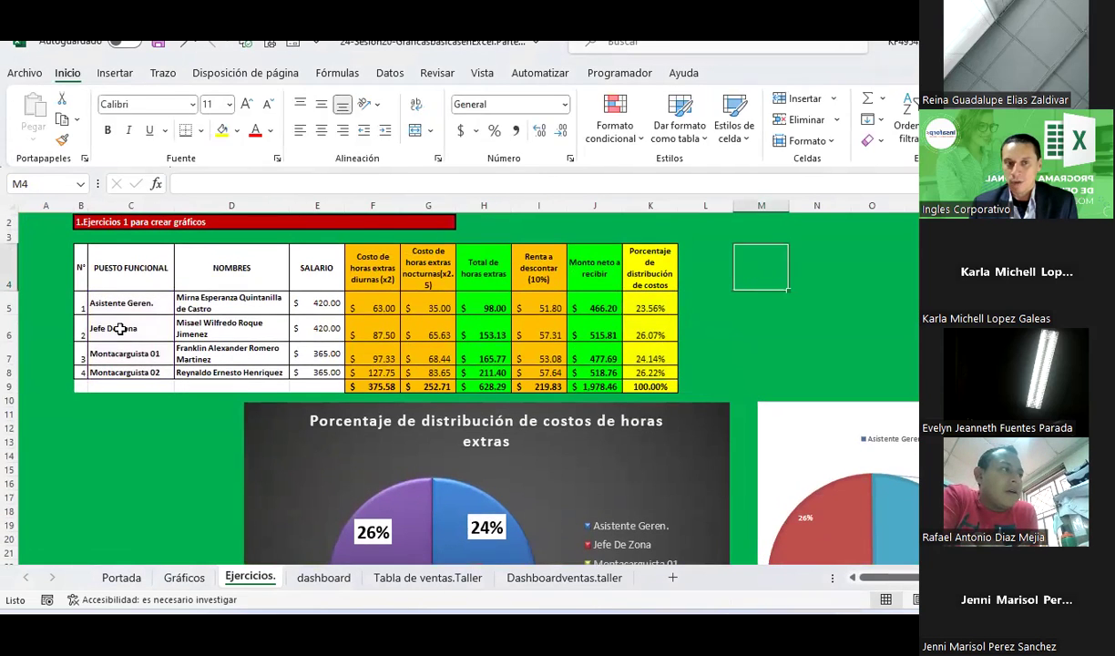
drag(119, 303, 125, 368)
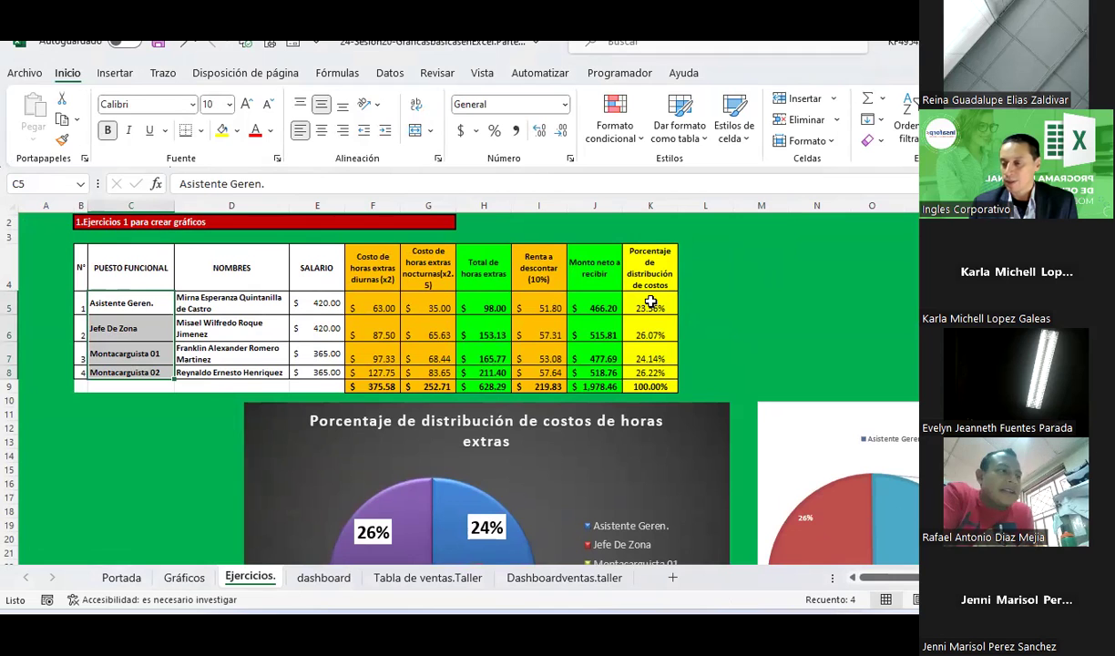
scroll(650, 301, down, 2)
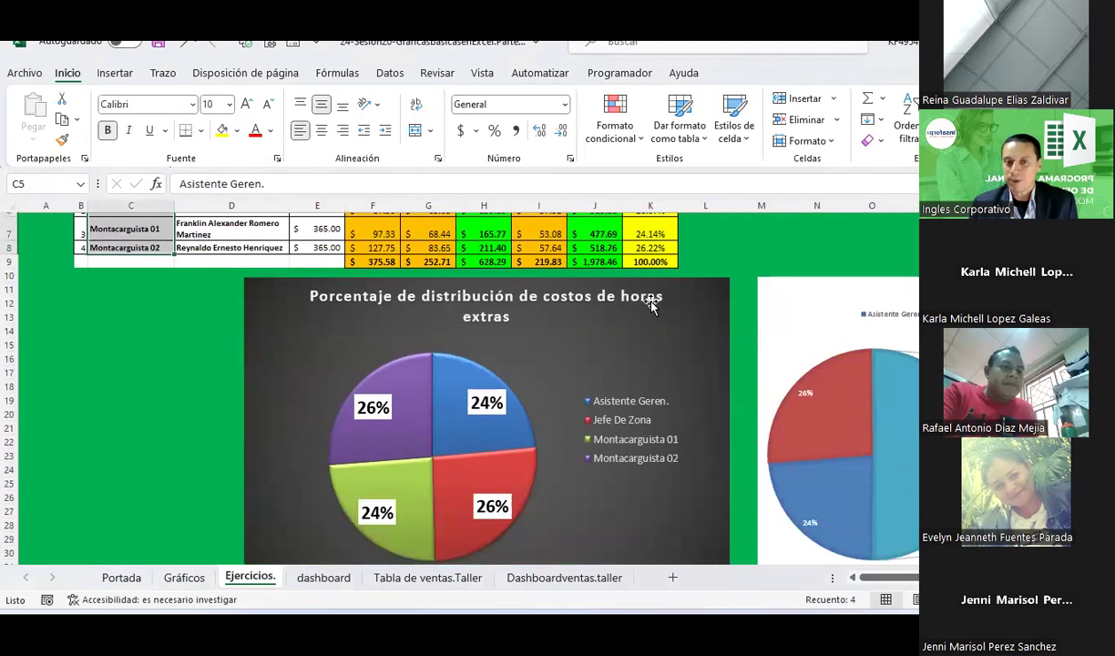
scroll(650, 302, down, 1)
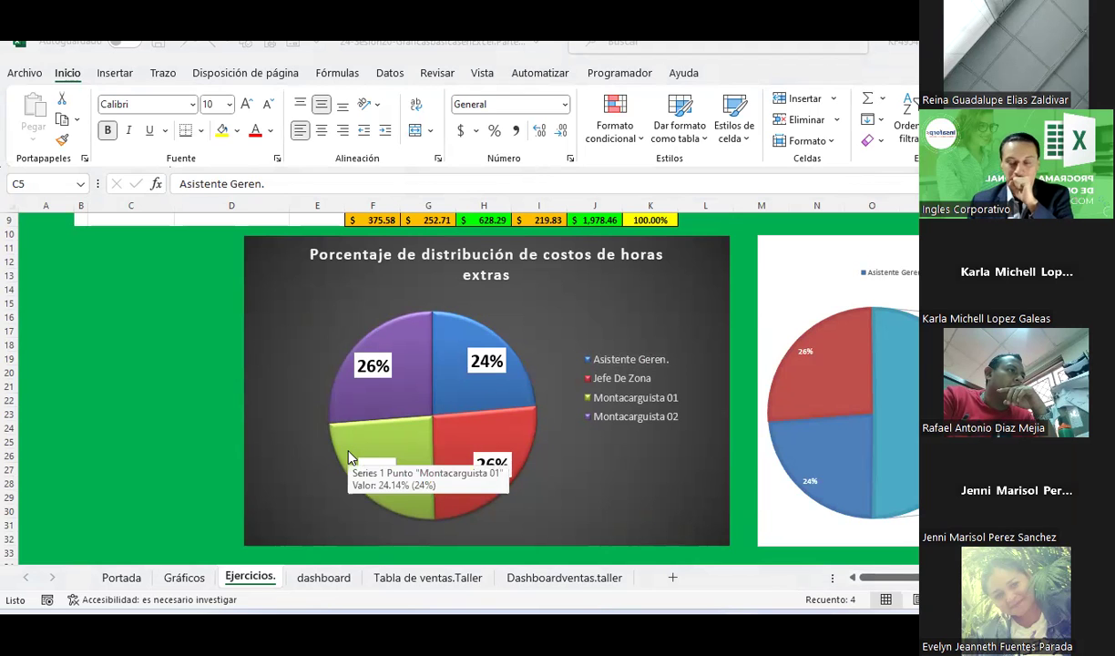
scroll(92, 392, up, 2)
scroll(92, 391, up, 1)
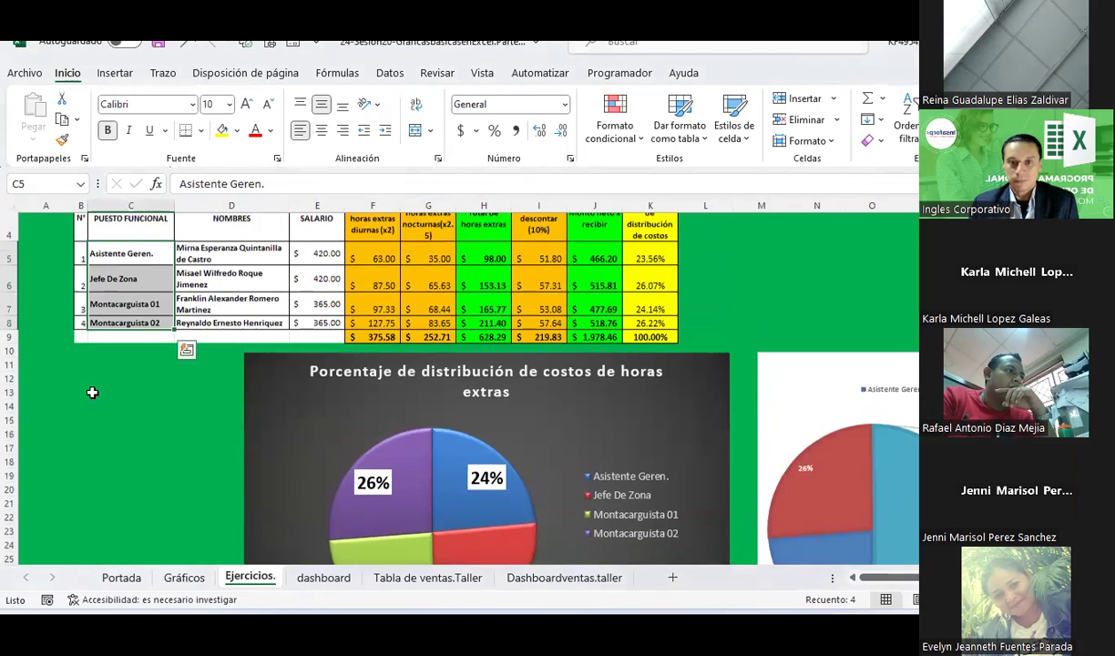
Step: Reselect the position names C5:C8 together with the percentages K5:K8
ctrl+drag(653, 264, 655, 324)
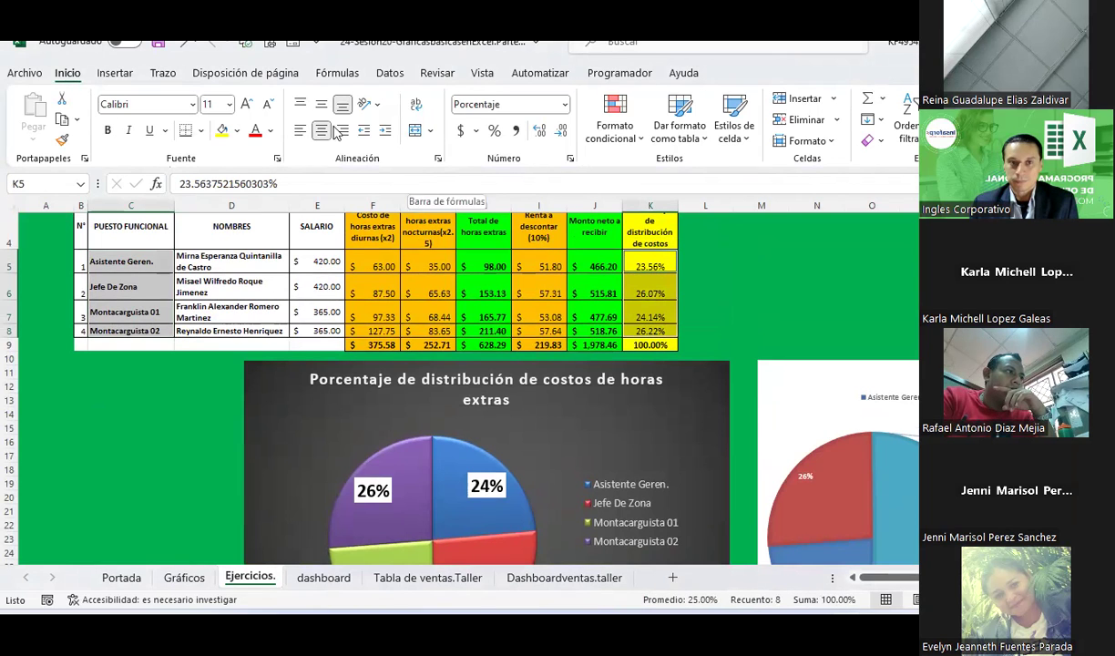
click(124, 78)
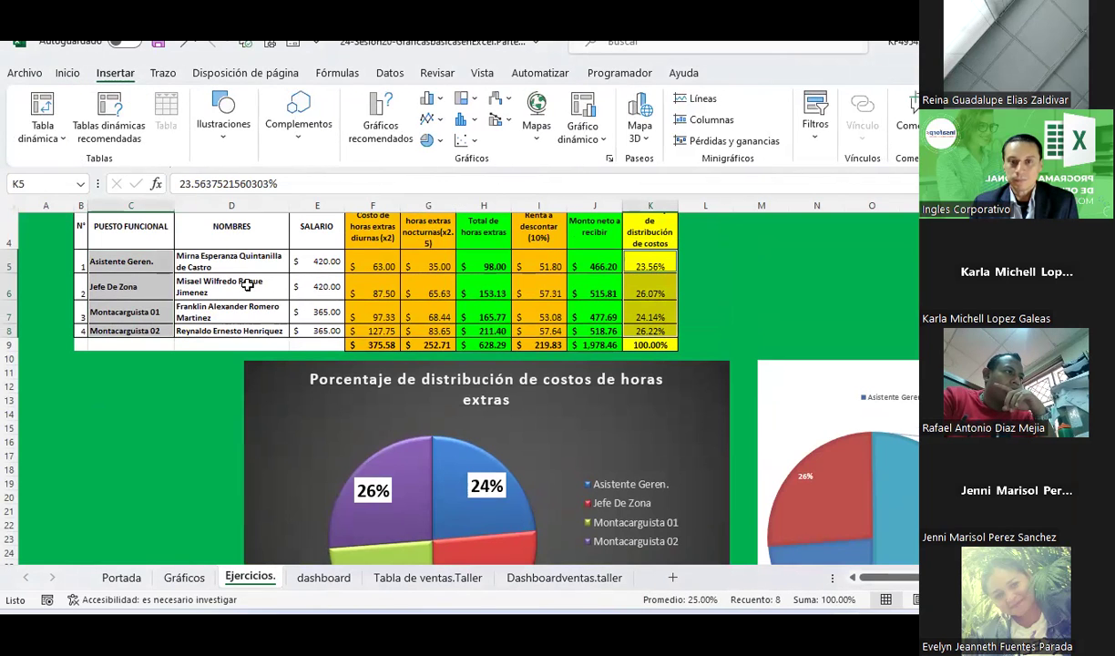
click(804, 284)
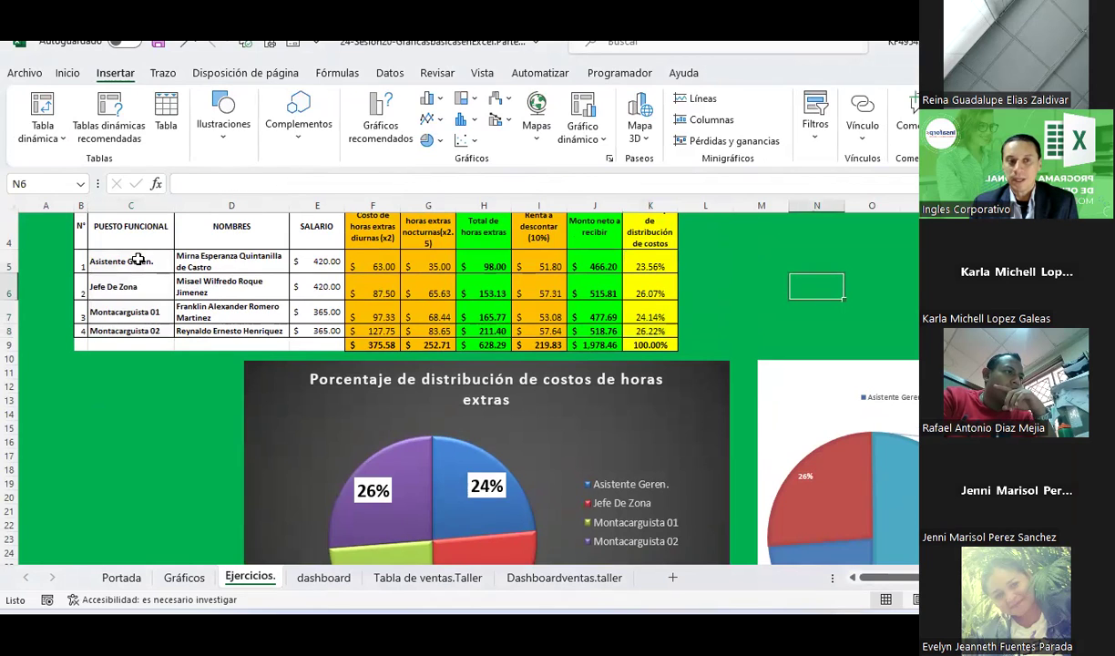
drag(139, 259, 118, 330)
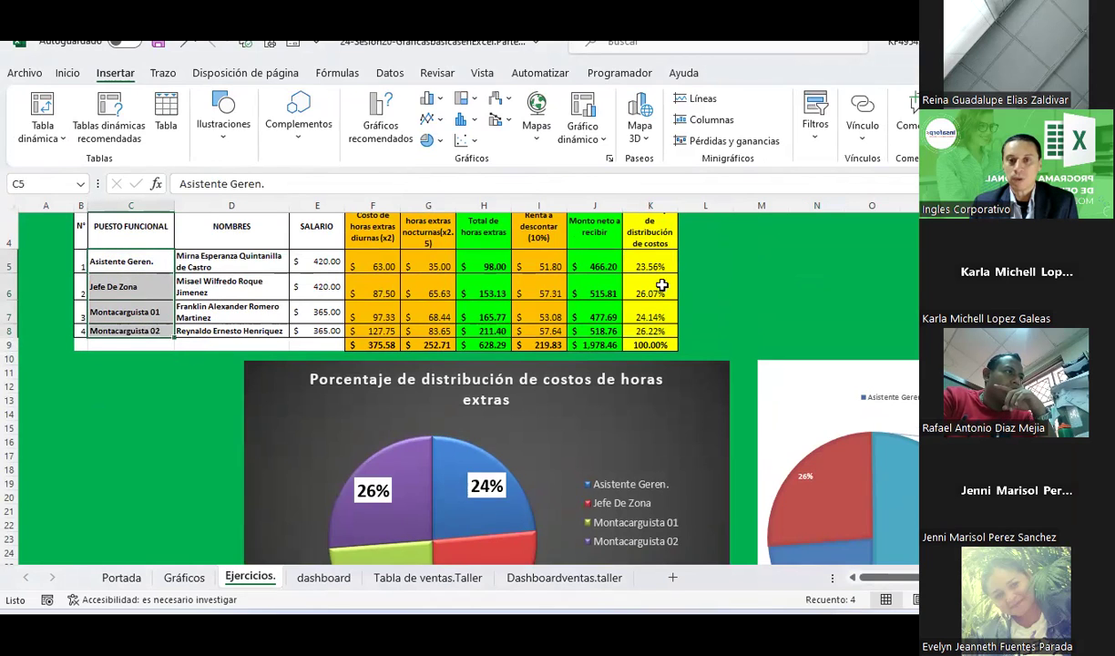
ctrl+drag(660, 264, 658, 333)
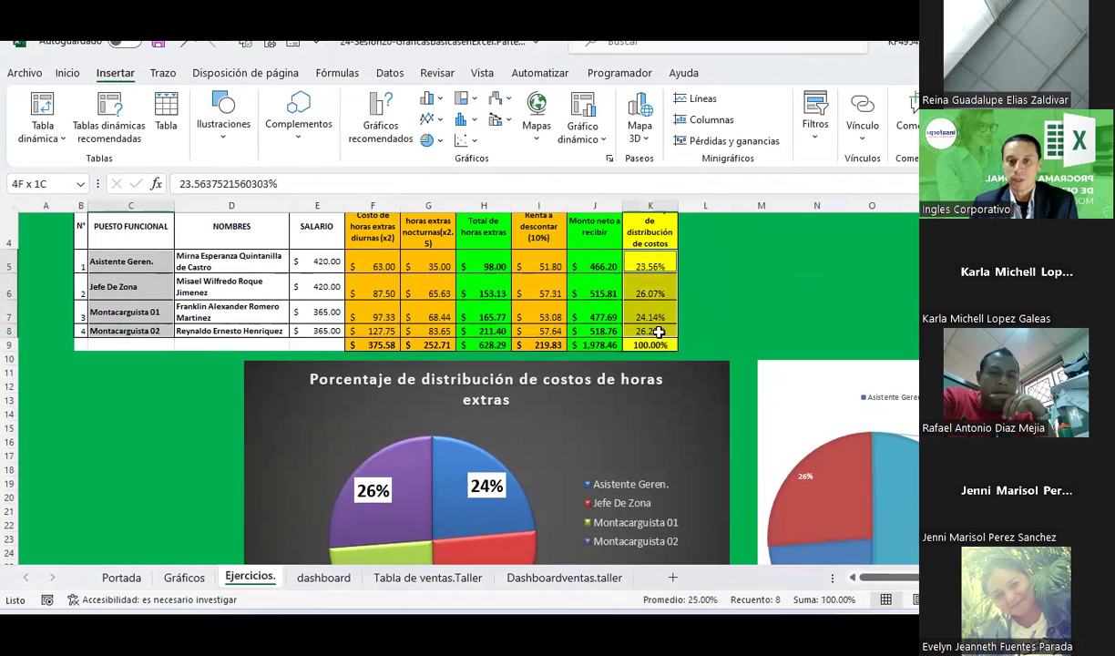
Step: Browse the pie and doughnut chart types under Insertar without inserting a chart
click(441, 144)
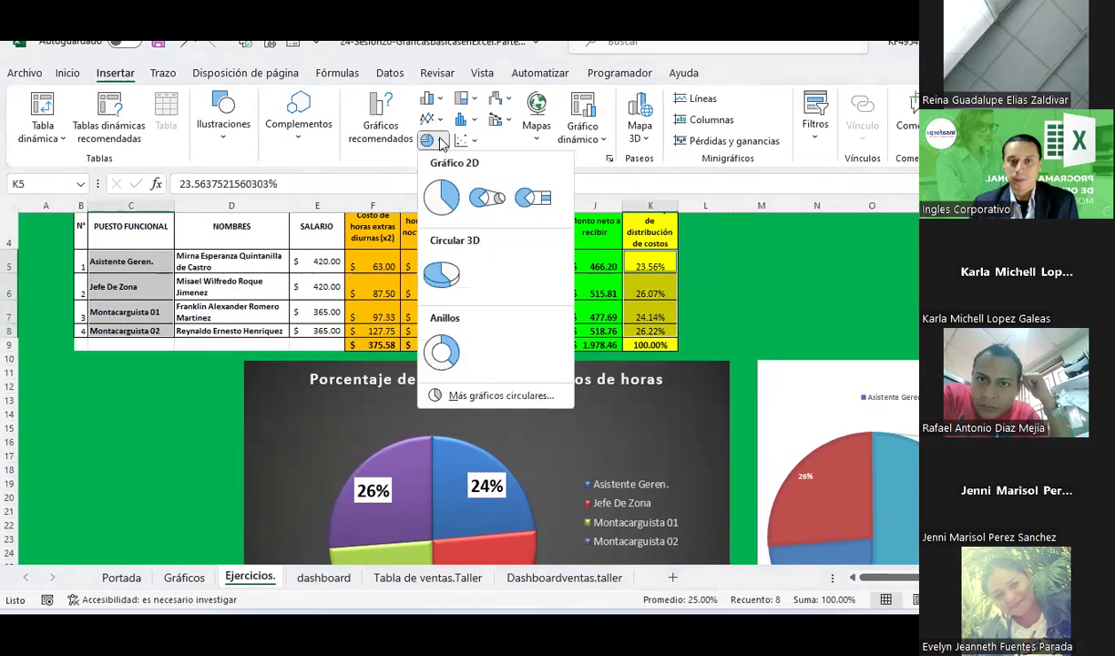
click(441, 144)
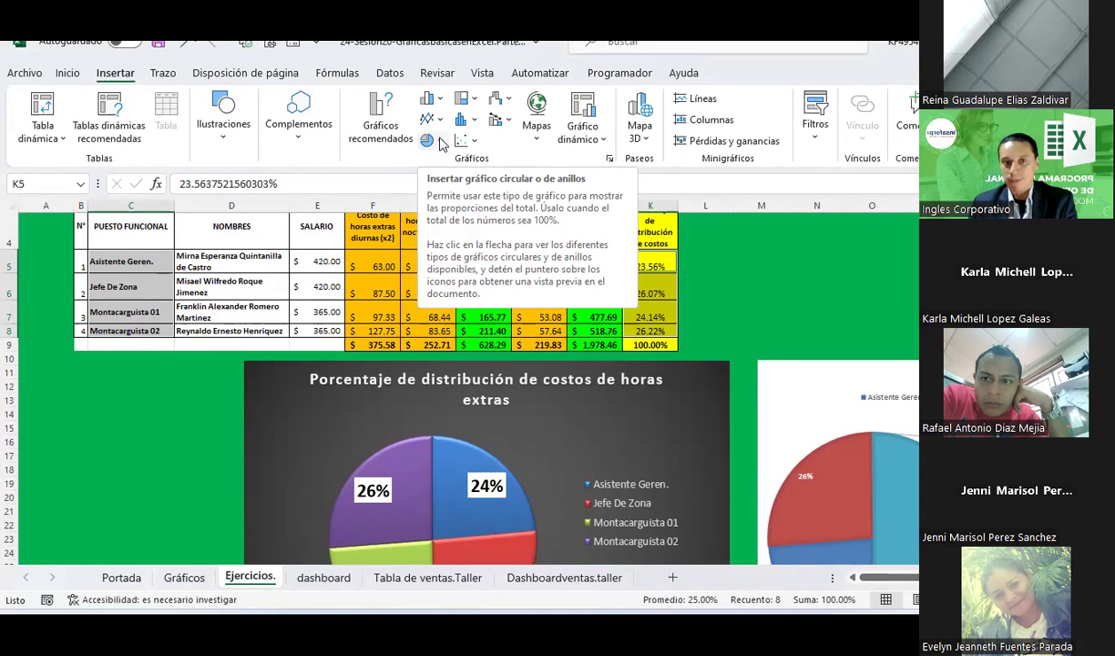
click(440, 141)
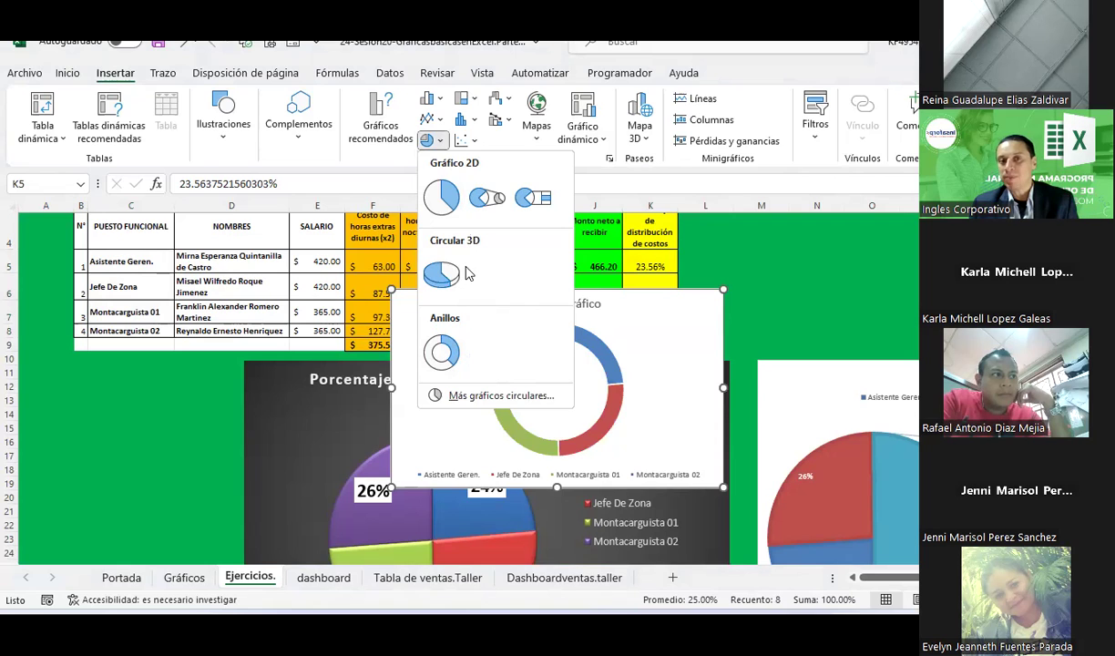
click(430, 141)
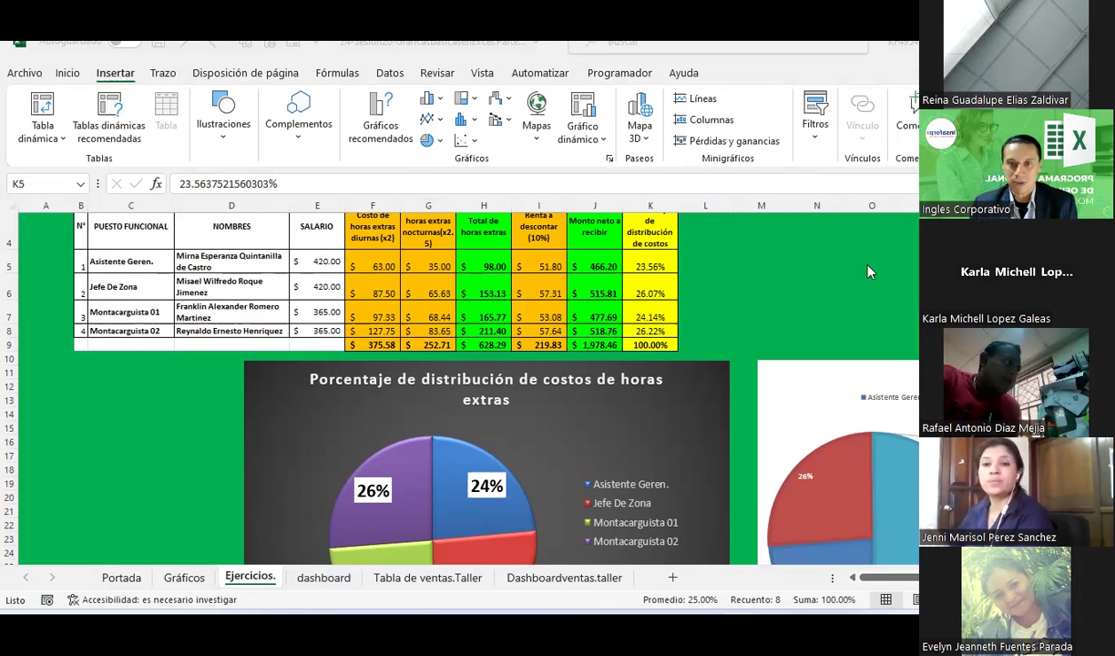
click(765, 260)
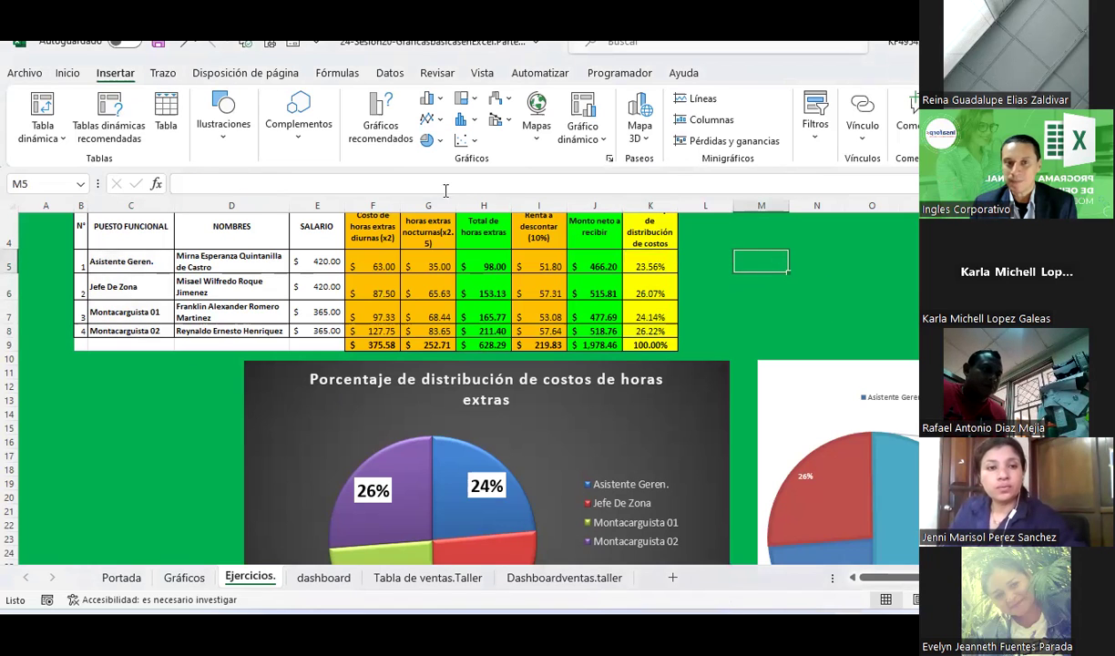
click(428, 139)
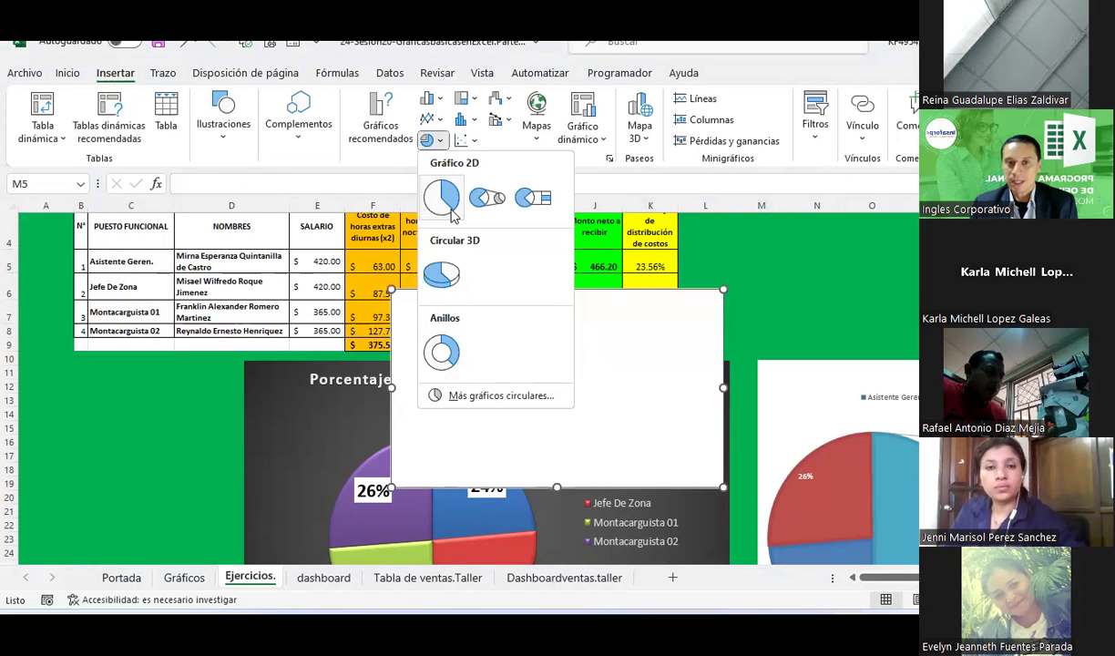
click(448, 205)
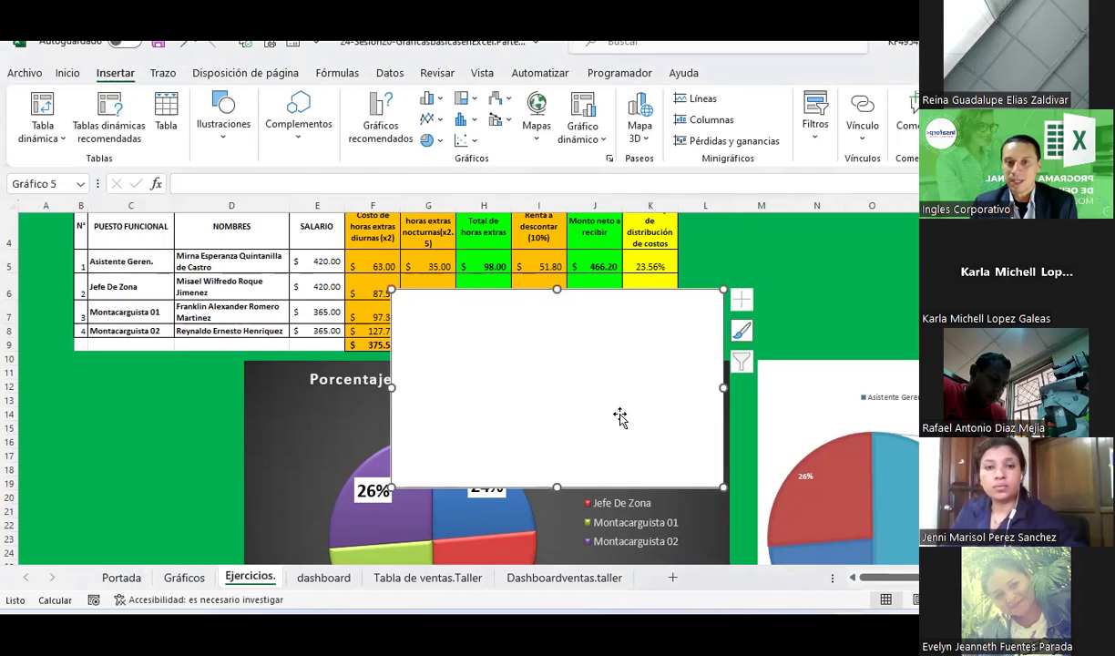
drag(605, 363, 615, 443)
click(893, 132)
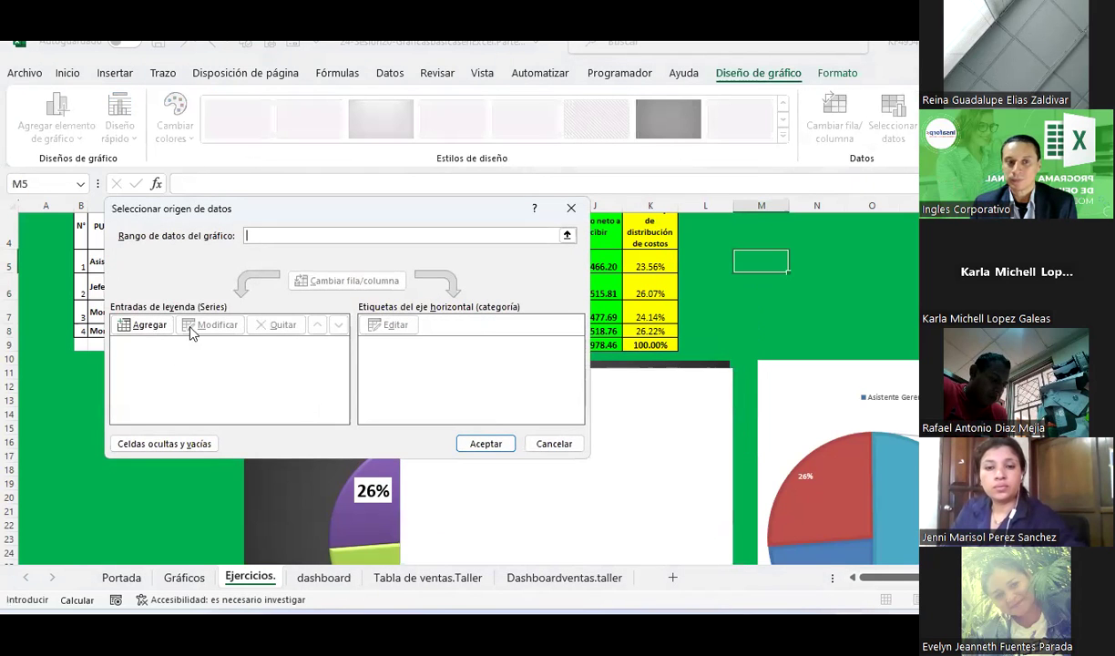
click(538, 442)
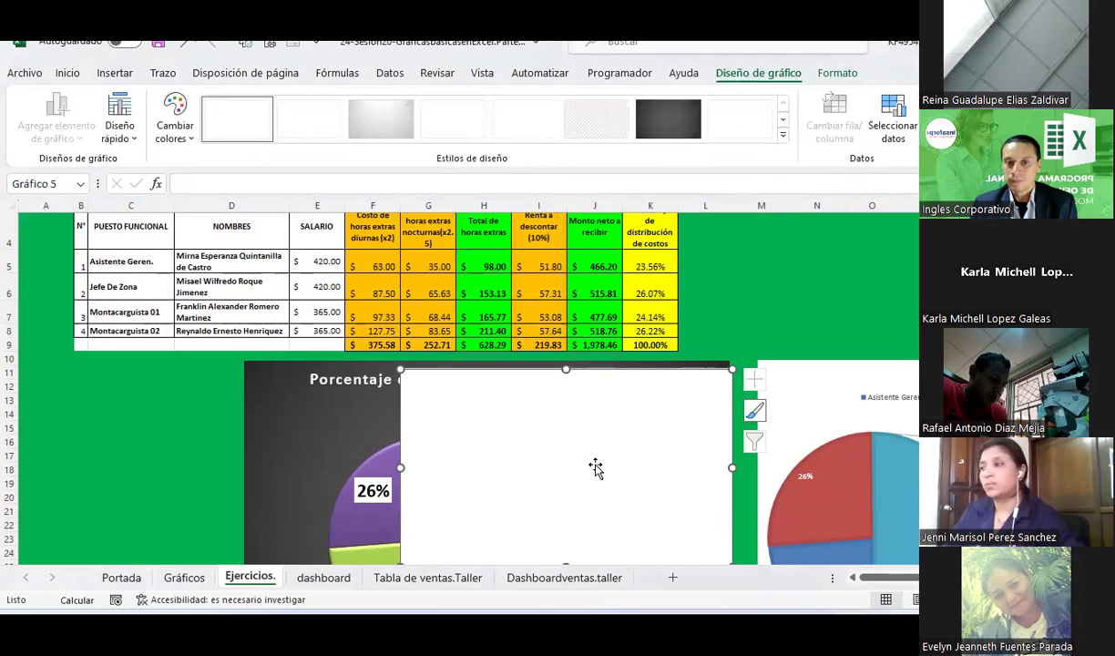
key(Delete)
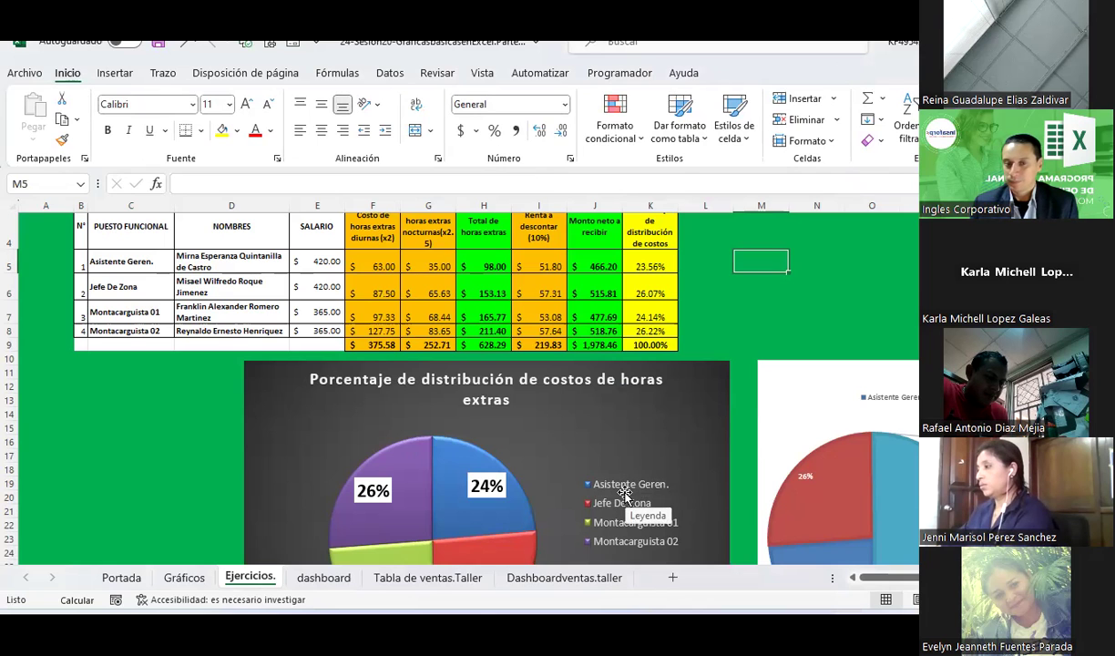
Step: Select cell M7, zoom in and scroll right to the pie-of-pie chart
click(782, 301)
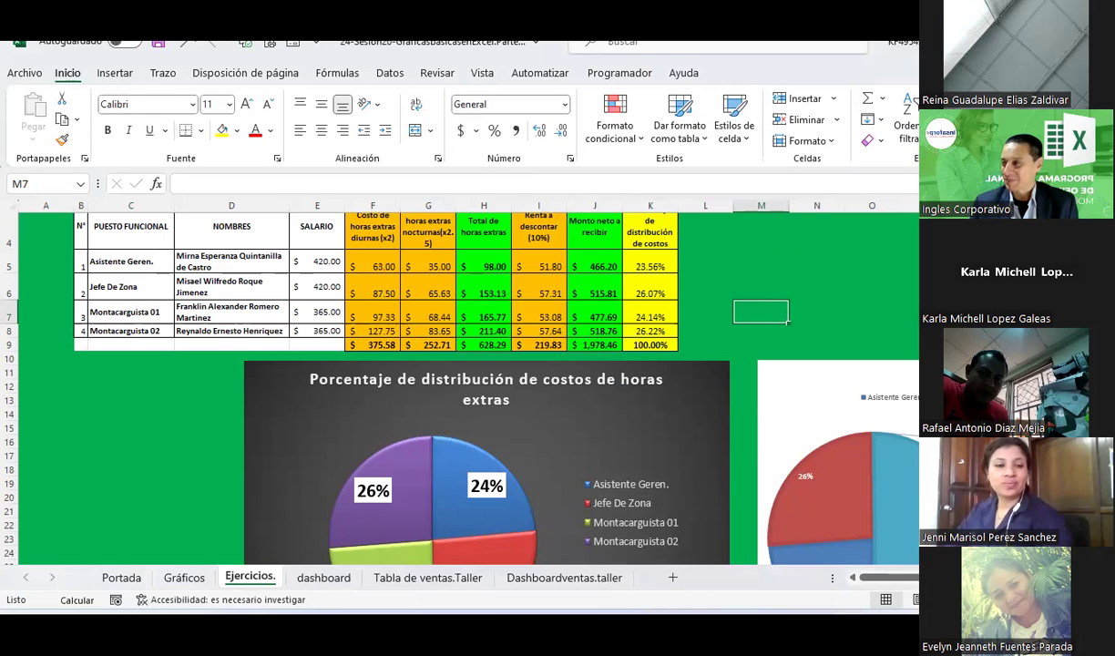
drag(776, 310, 776, 290)
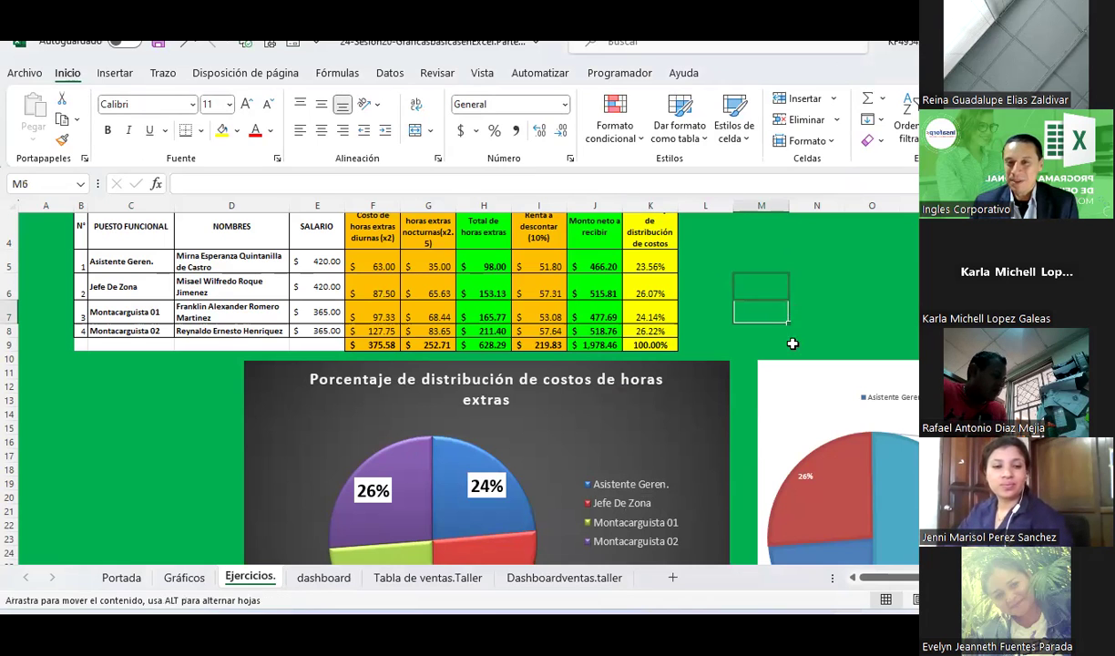
scroll(890, 517, down, 1)
scroll(762, 376, right, 2)
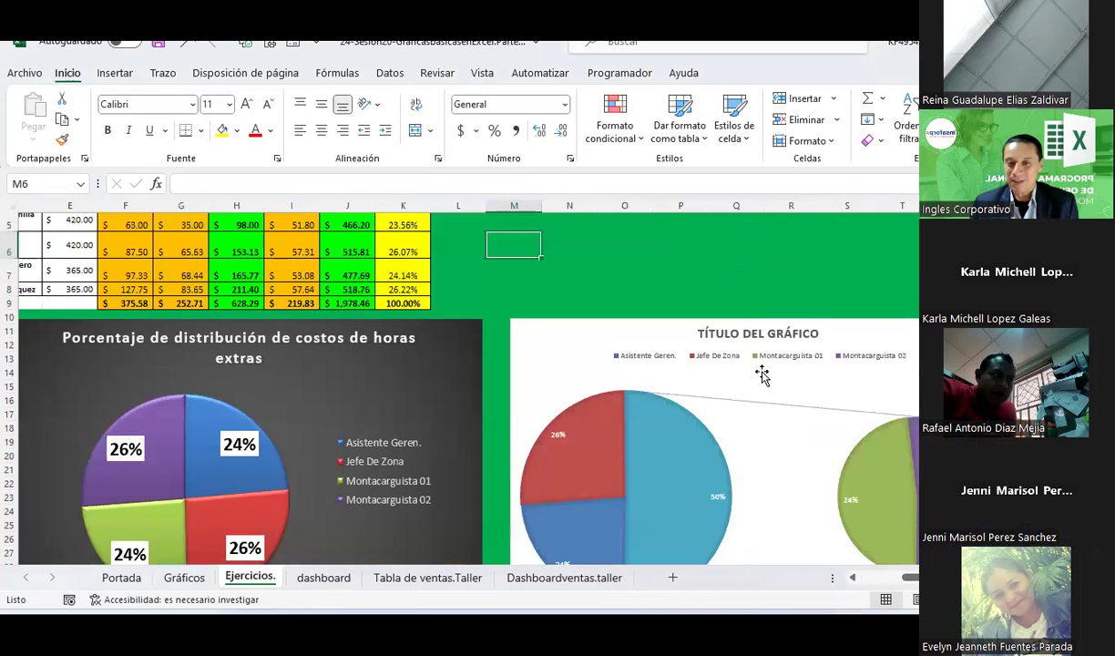
scroll(761, 375, down, 2)
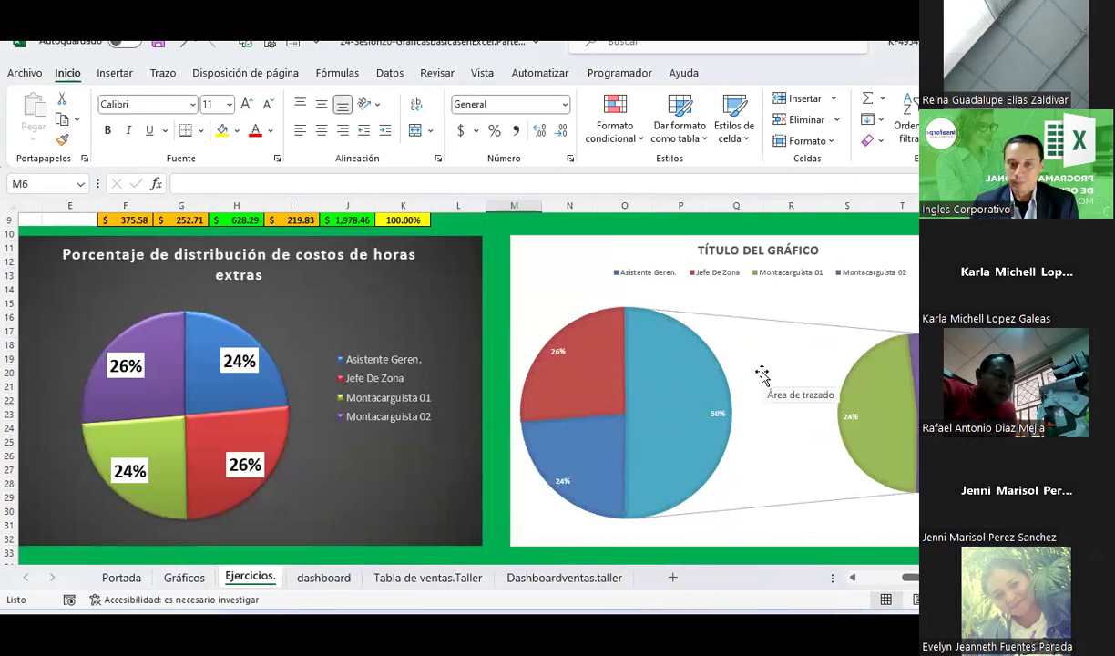
ctrl+scroll(761, 376, up, 2)
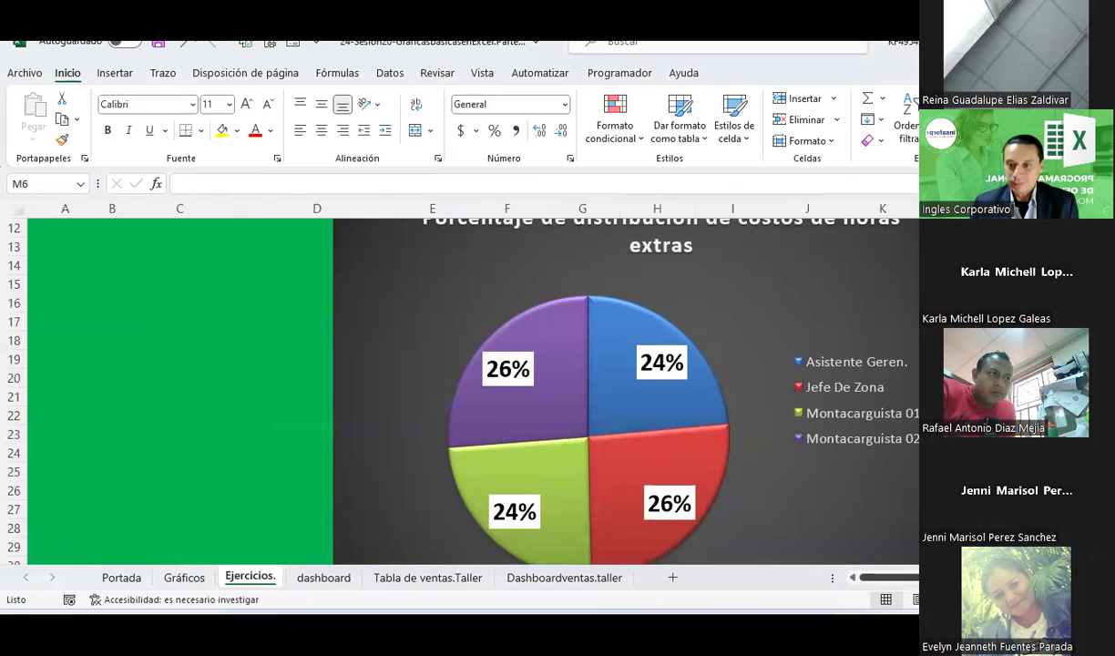
scroll(592, 392, right, 3)
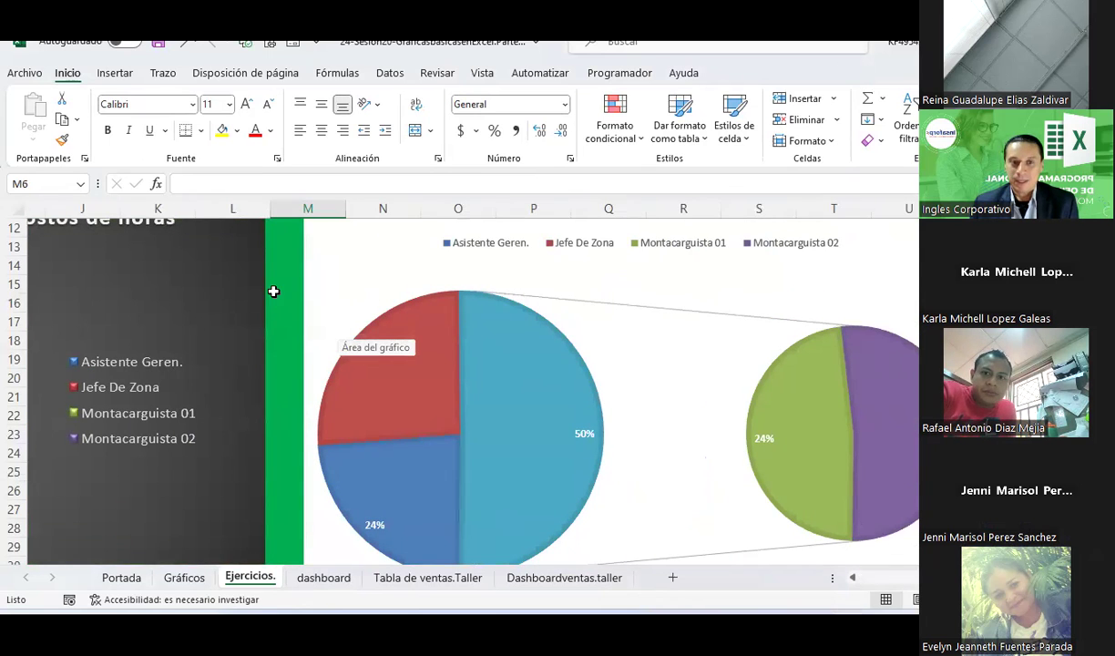
Step: Browse the Insert pie chart types list, then inspect the 50%, 26% and 24% pie-of-pie
click(113, 75)
click(430, 139)
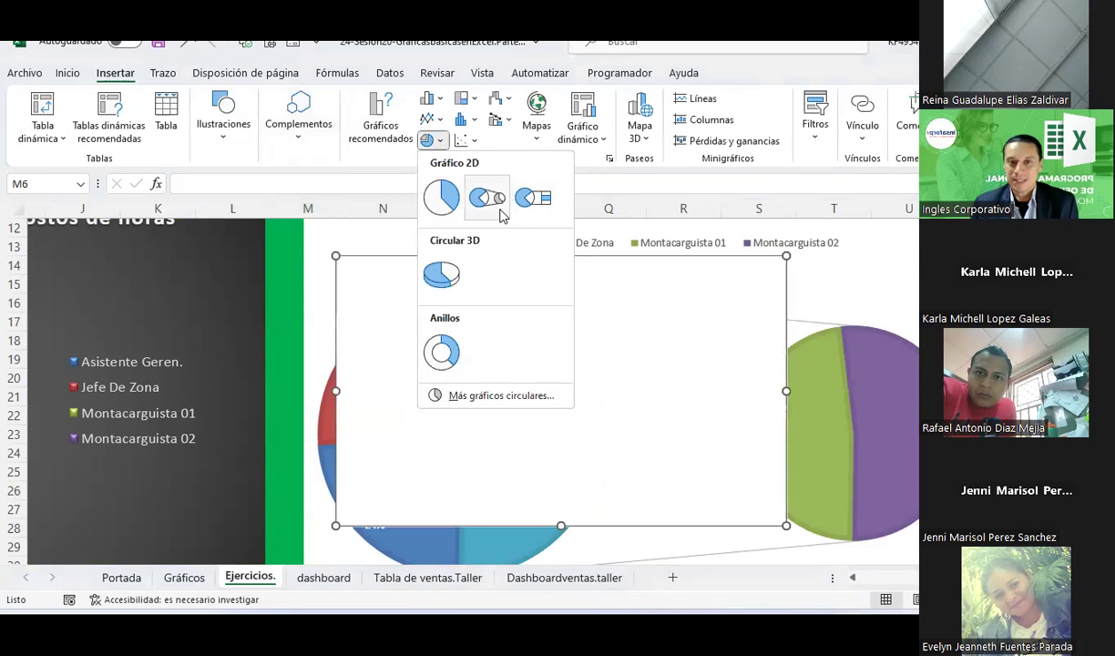
click(499, 214)
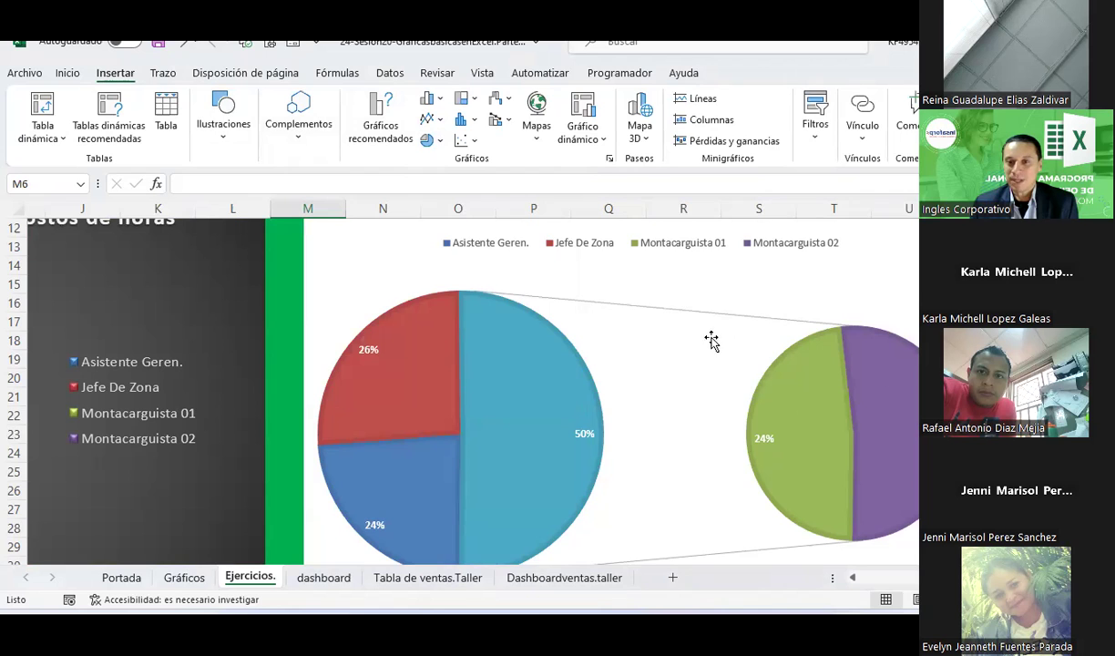
scroll(524, 383, down, 1)
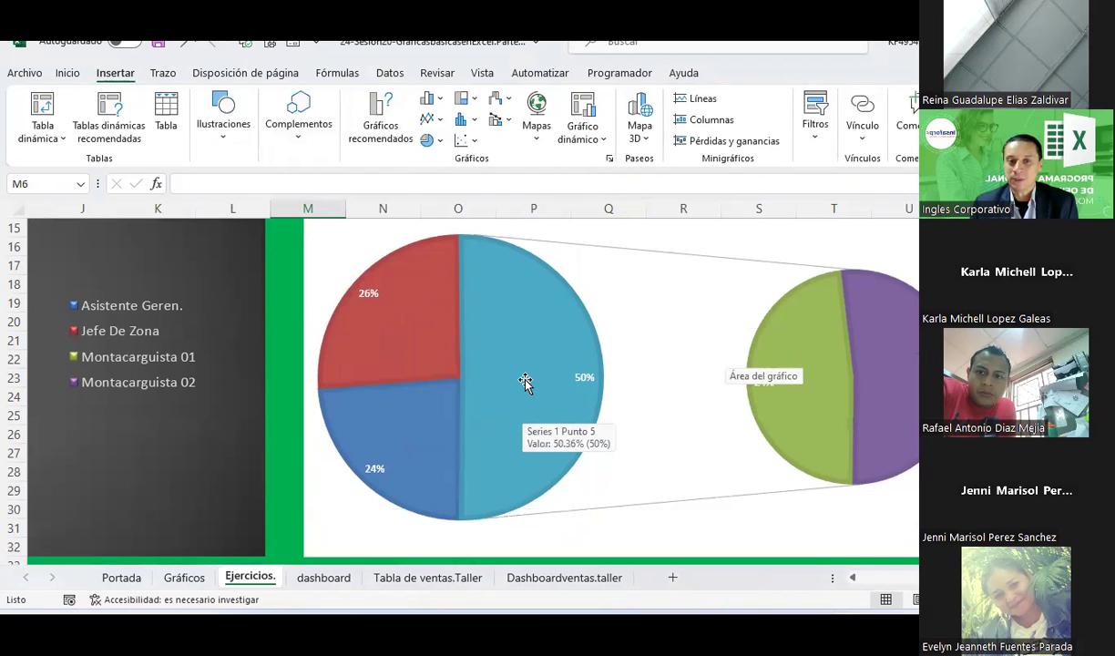
mouse_move(389, 362)
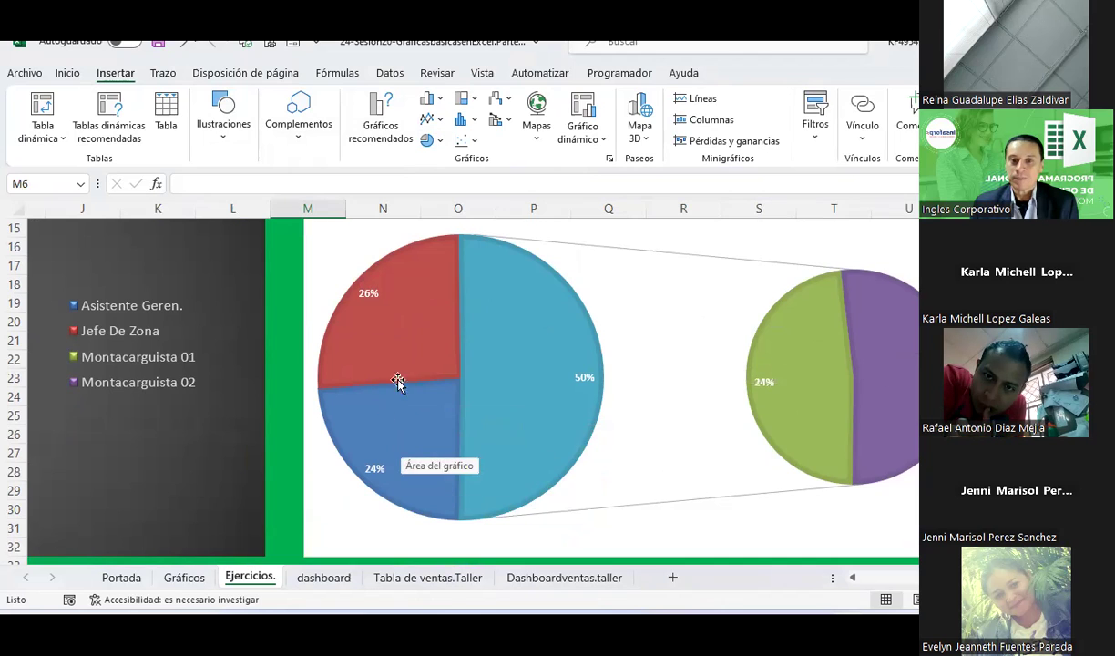
mouse_move(503, 459)
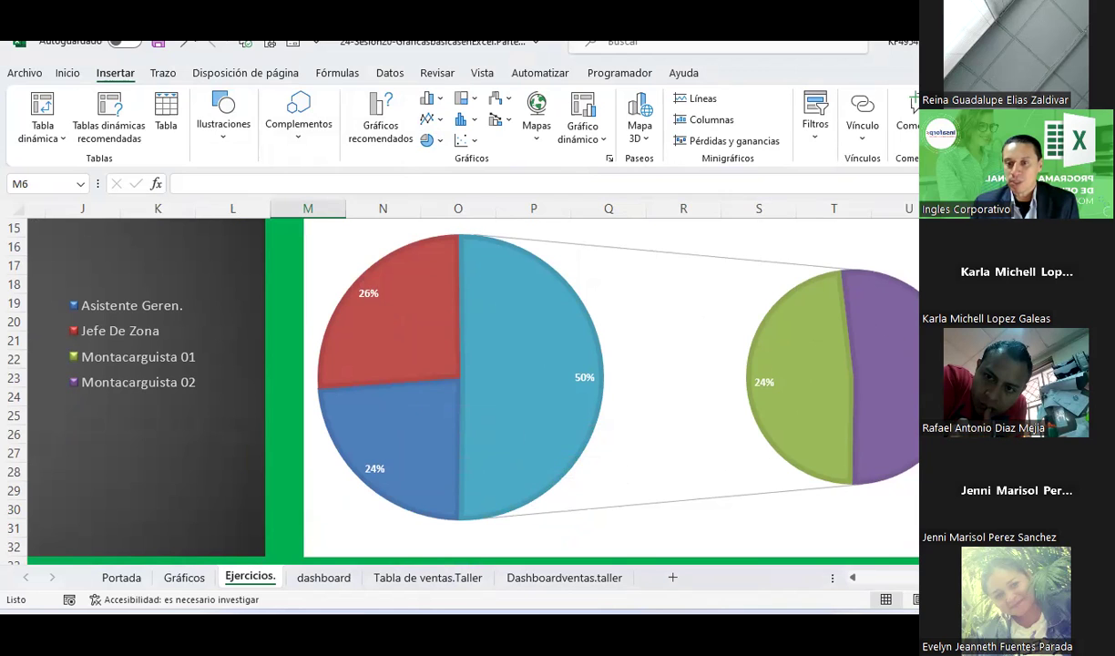
Step: Compare the K5:K8 shares 23.56%, 24.14%, 26.07% and 26.22% by selecting them
drag(911, 577, 867, 577)
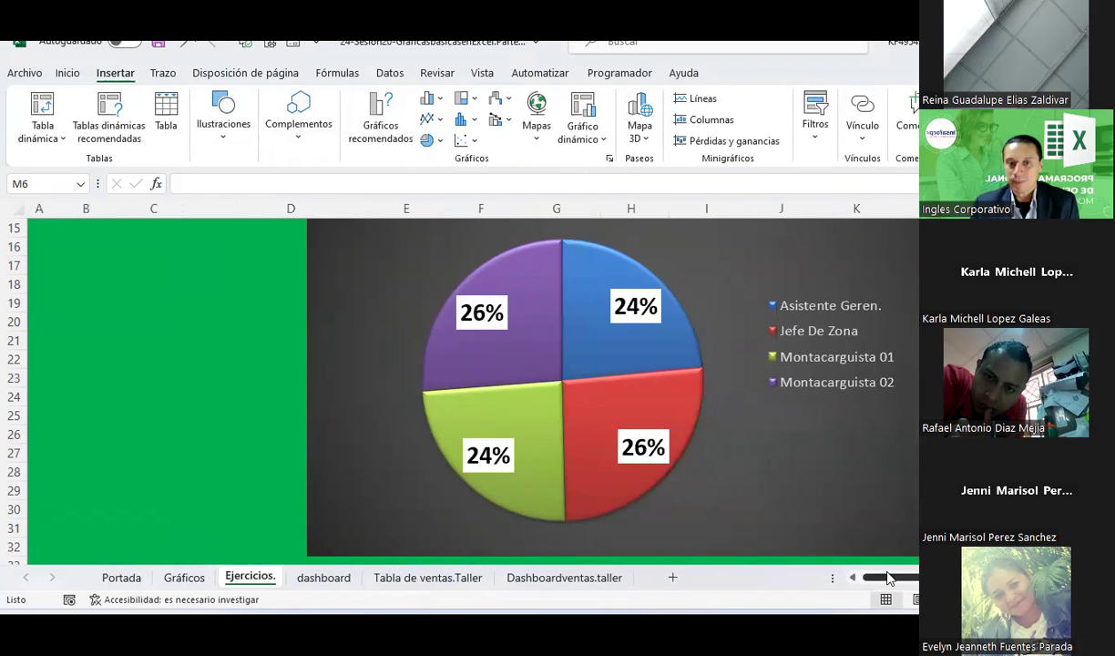
scroll(428, 379, up, 3)
scroll(428, 379, up, 1)
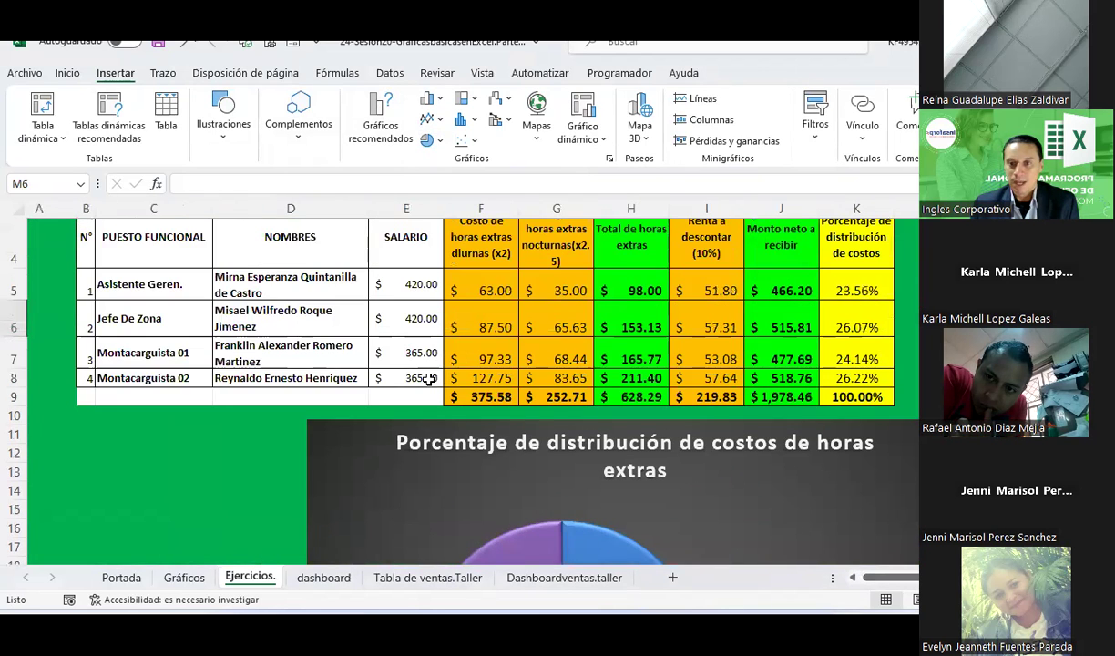
scroll(428, 379, down, 1)
scroll(428, 379, down, 1)
scroll(428, 379, down, 1)
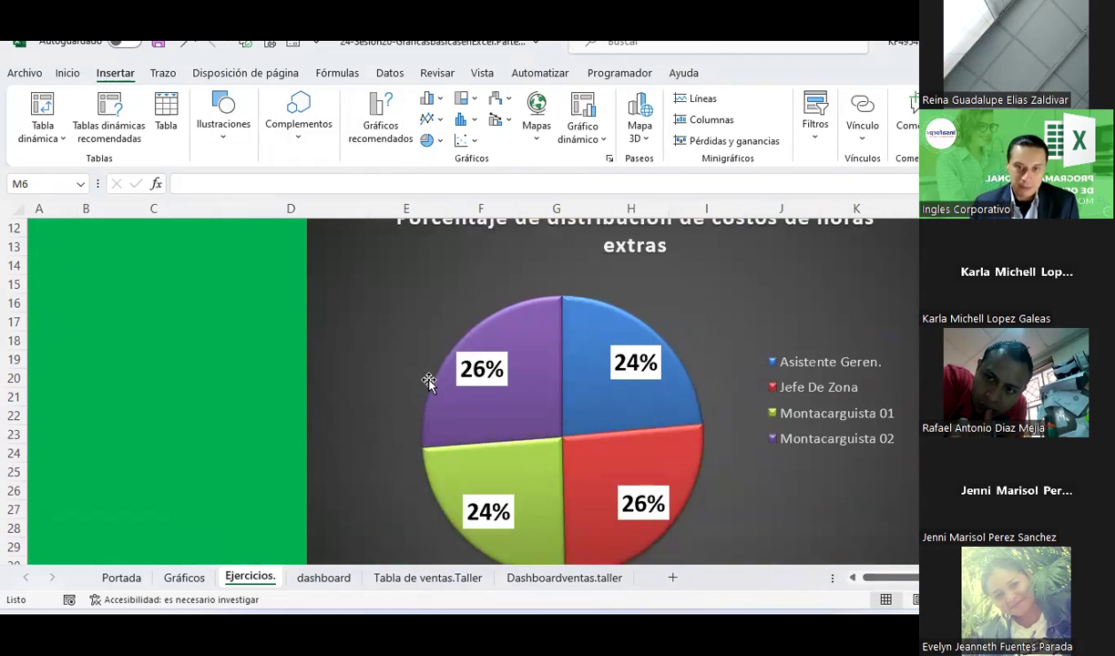
scroll(428, 379, up, 1)
scroll(692, 370, up, 2)
scroll(879, 237, down, 1)
scroll(878, 237, up, 1)
click(829, 284)
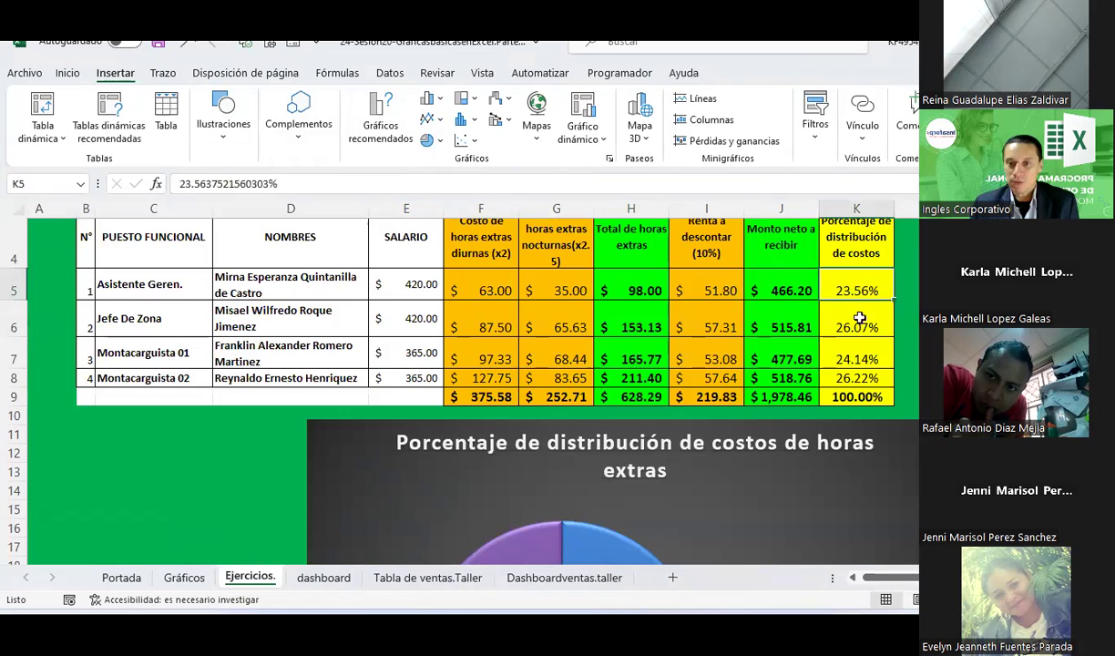
ctrl+click(861, 346)
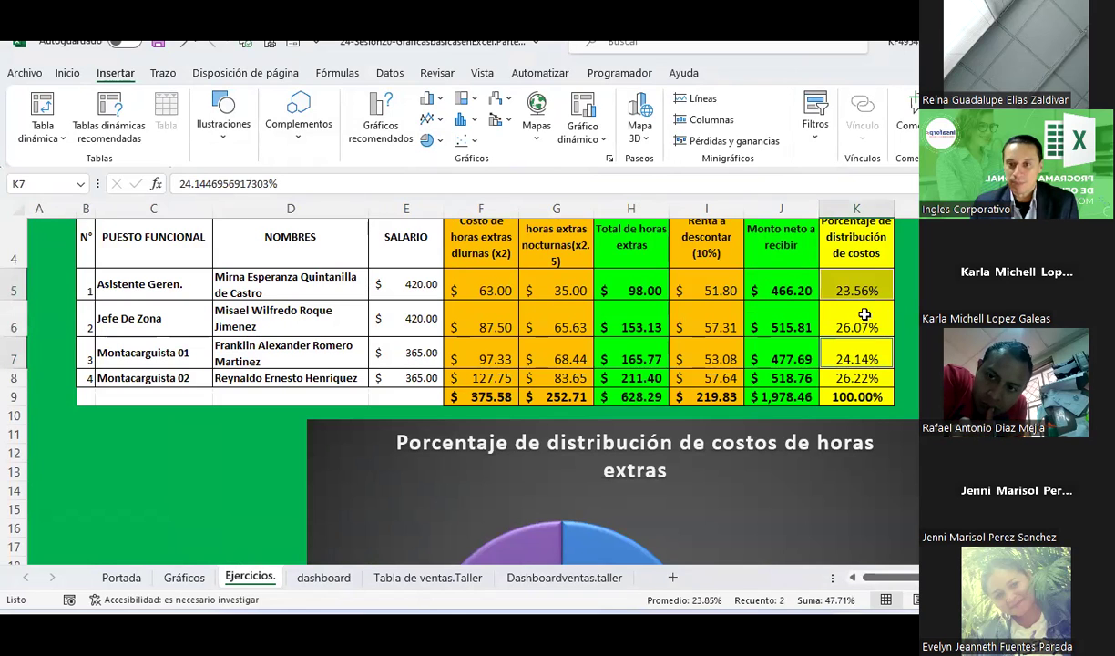
click(864, 314)
ctrl+click(861, 377)
Step: Select the percentages K5:K8 together with the position names C5:C8
scroll(861, 377, down, 2)
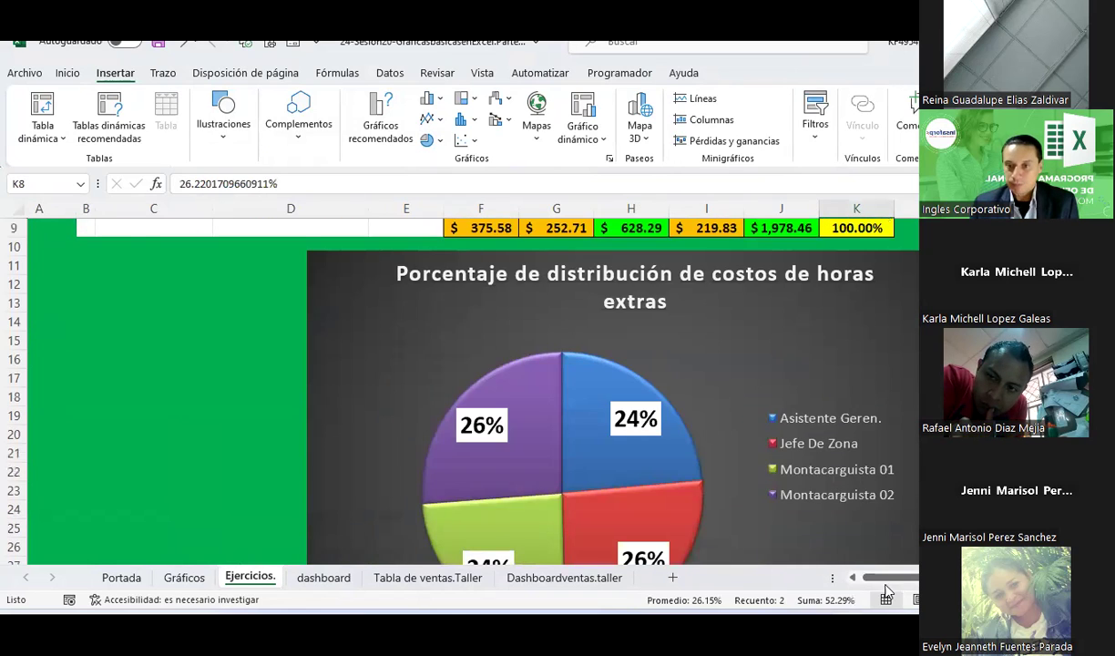
scroll(851, 547, right, 5)
mouse_move(830, 401)
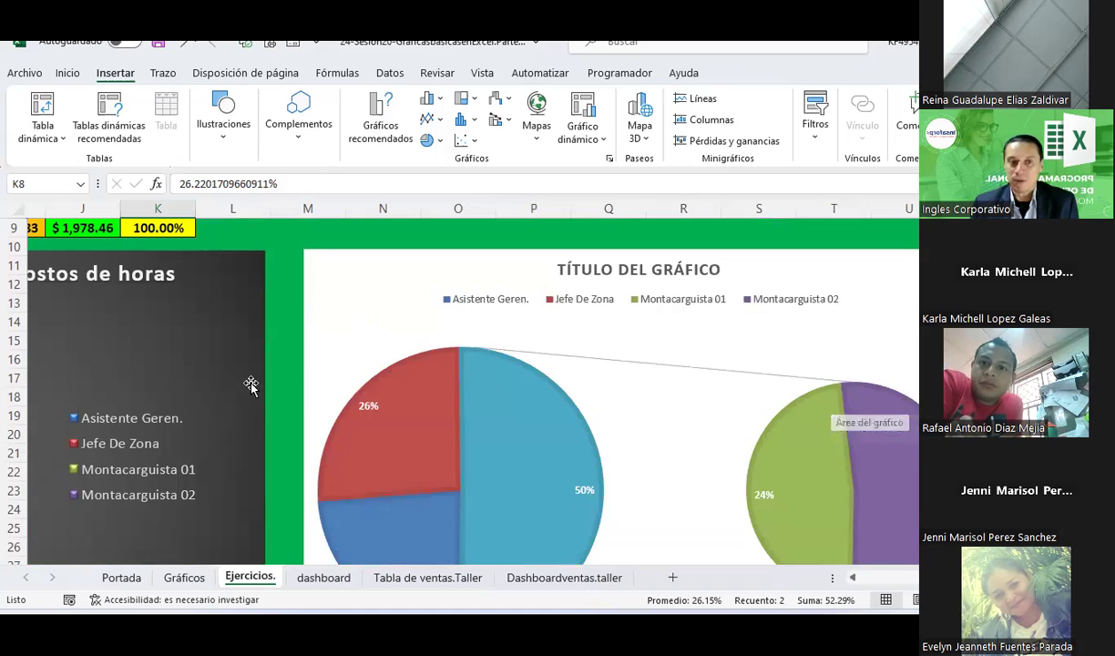
scroll(240, 369, up, 2)
scroll(555, 383, left, 3)
scroll(612, 409, up, 1)
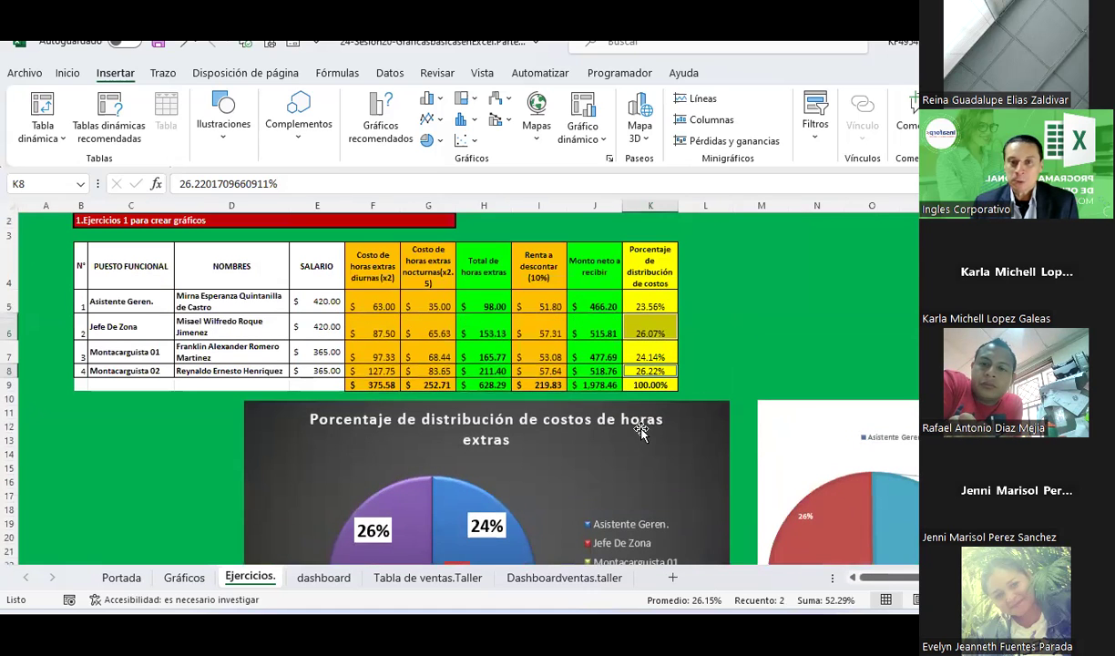
mouse_move(663, 306)
mouse_down()
mouse_move(666, 383)
mouse_move(658, 371)
mouse_up()
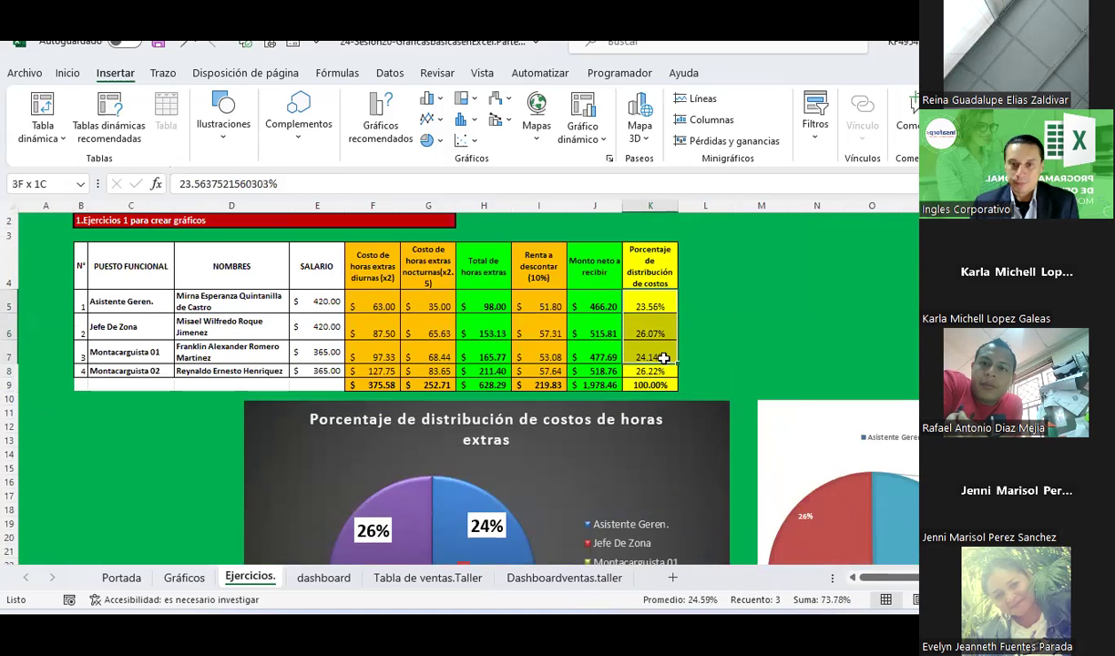
ctrl+drag(123, 300, 134, 367)
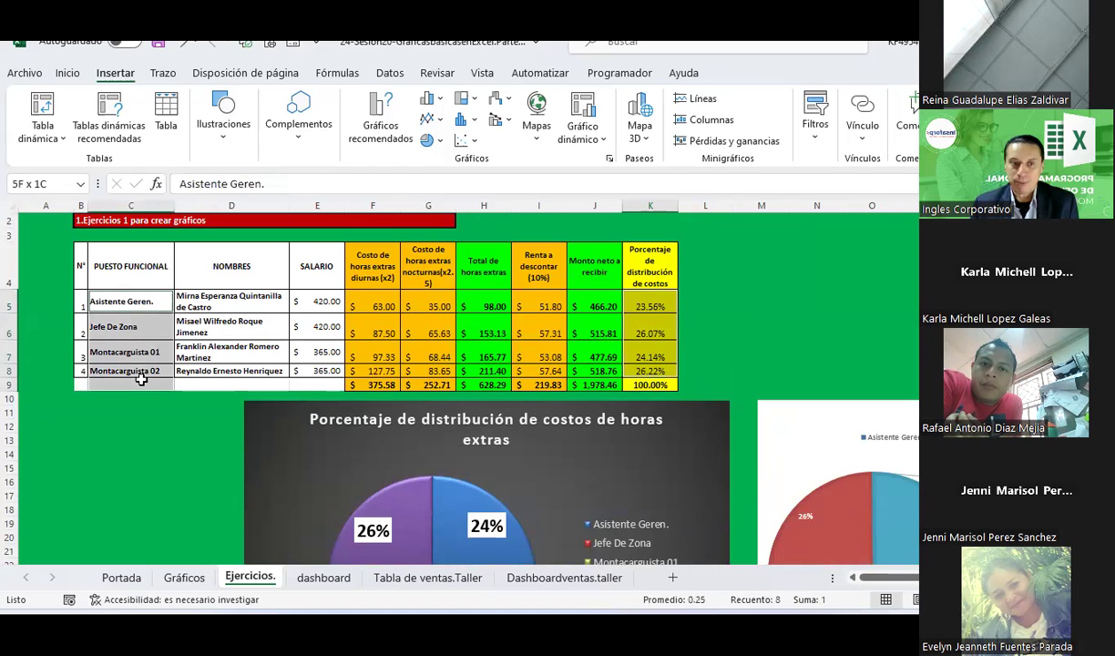
Step: Insert a bar-of-pie chart from the selected data, deleting and reinserting it once
click(426, 140)
click(531, 190)
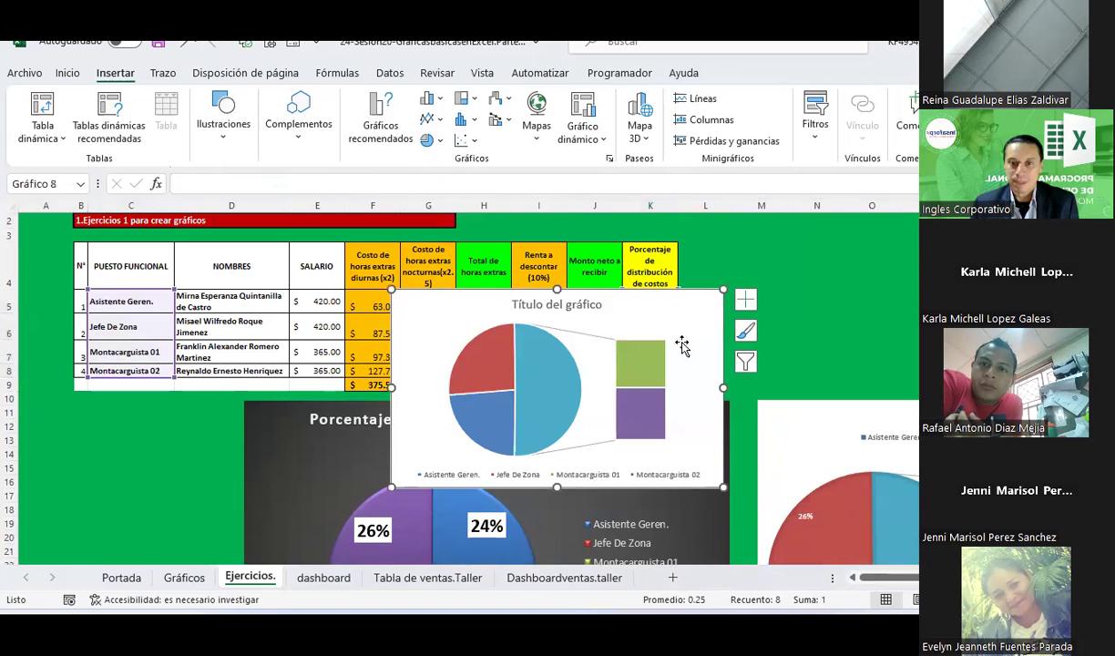
click(654, 328)
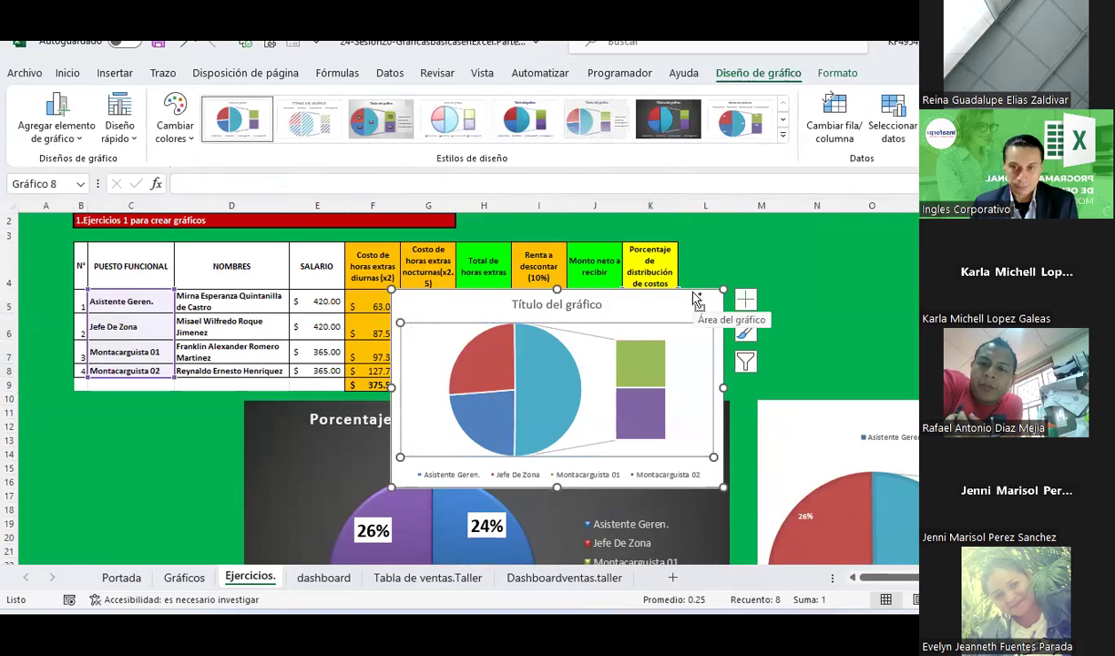
key(Delete)
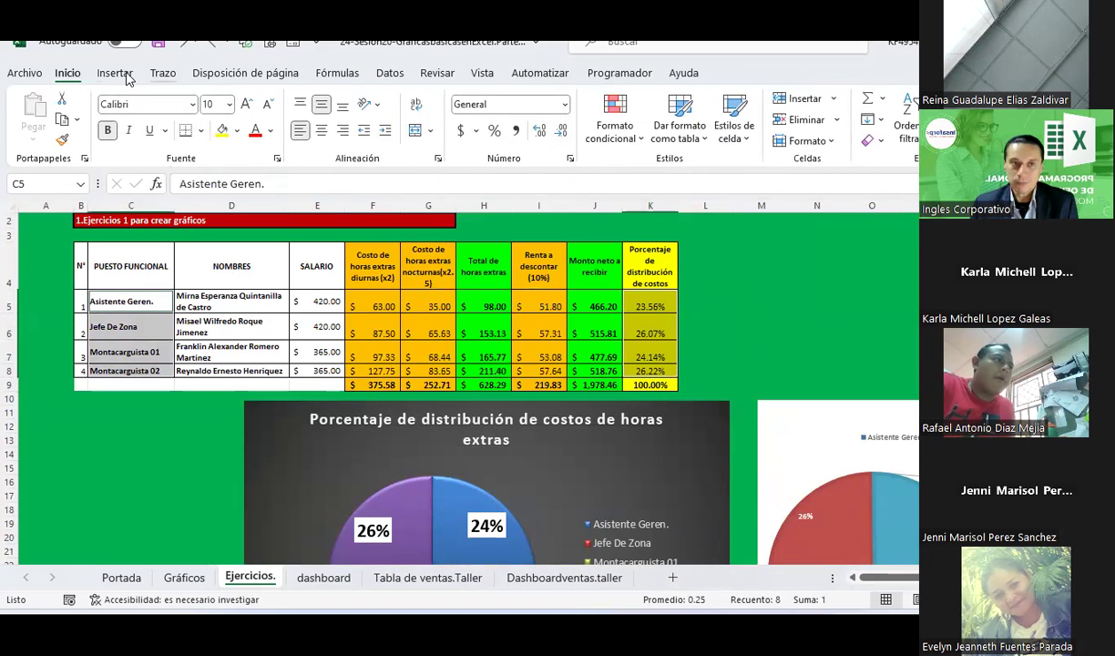
click(114, 73)
click(435, 141)
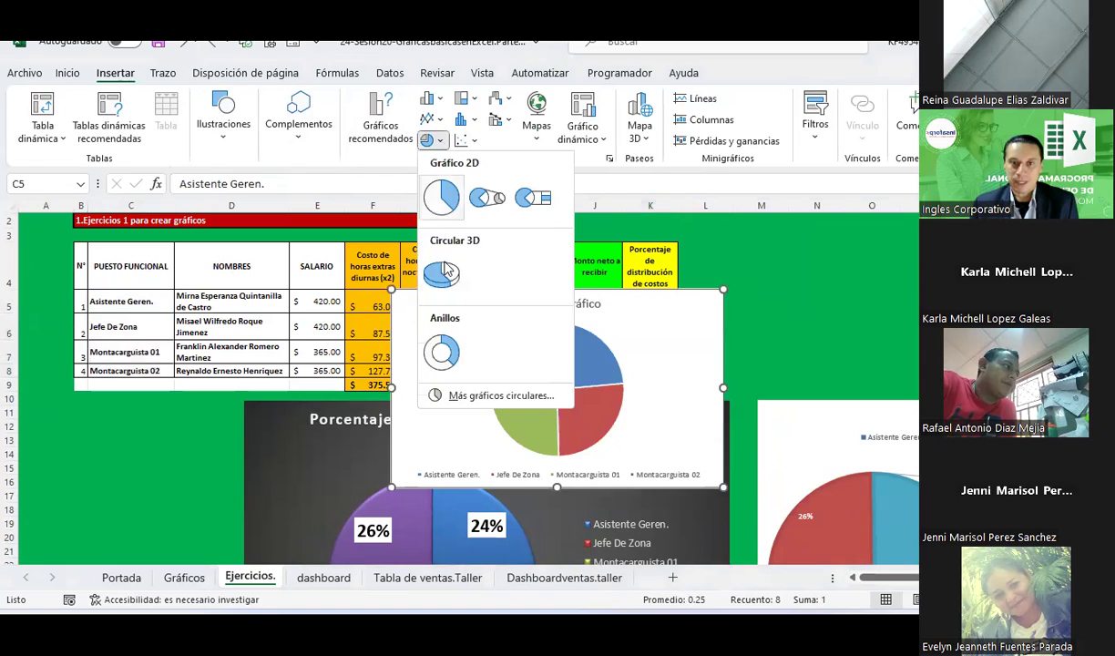
click(533, 196)
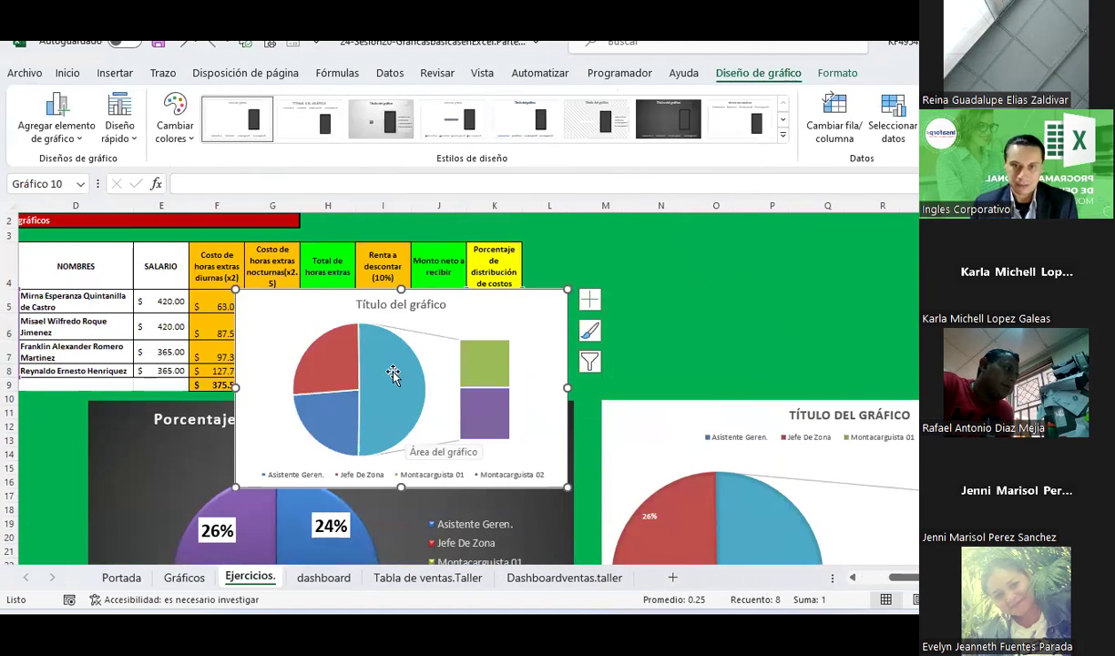
Step: Move the new bar-of-pie chart right of the existing one and enlarge it
scroll(493, 303, right, 2)
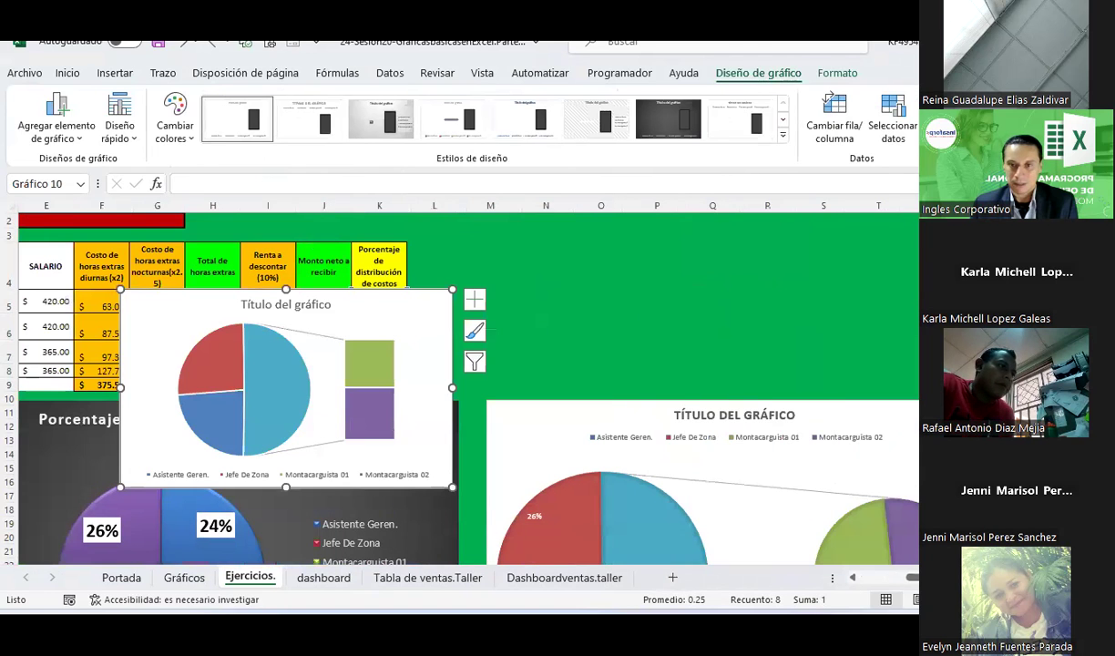
drag(381, 308, 967, 341)
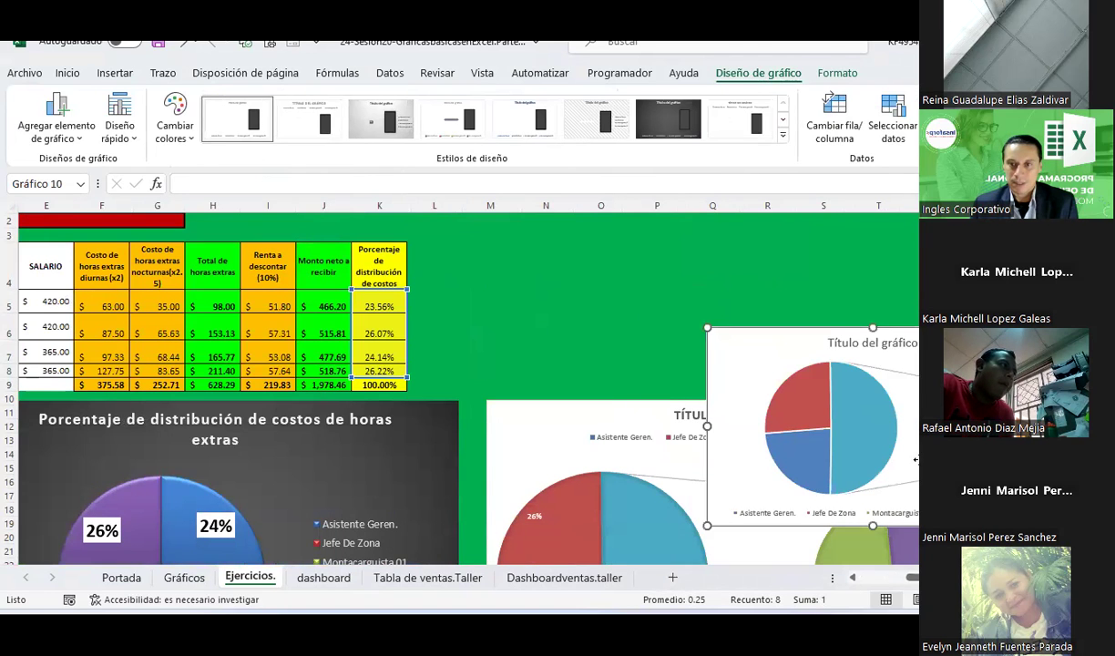
scroll(459, 383, down, 1)
scroll(788, 297, right, 1)
scroll(788, 297, right, 3)
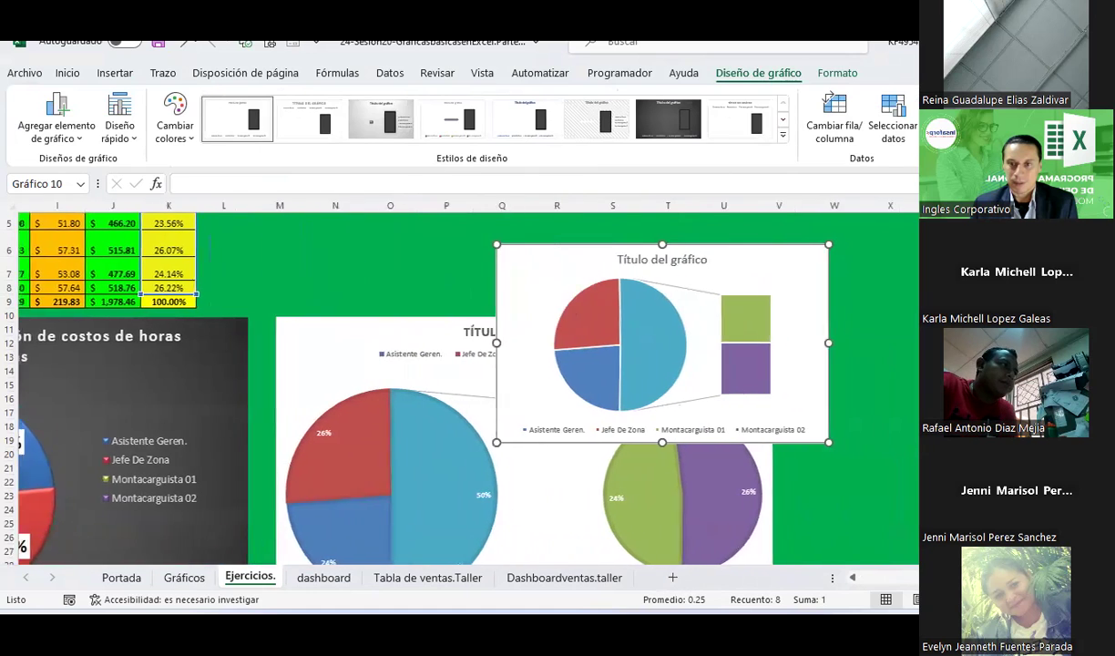
scroll(789, 297, right, 1)
drag(764, 288, 1059, 364)
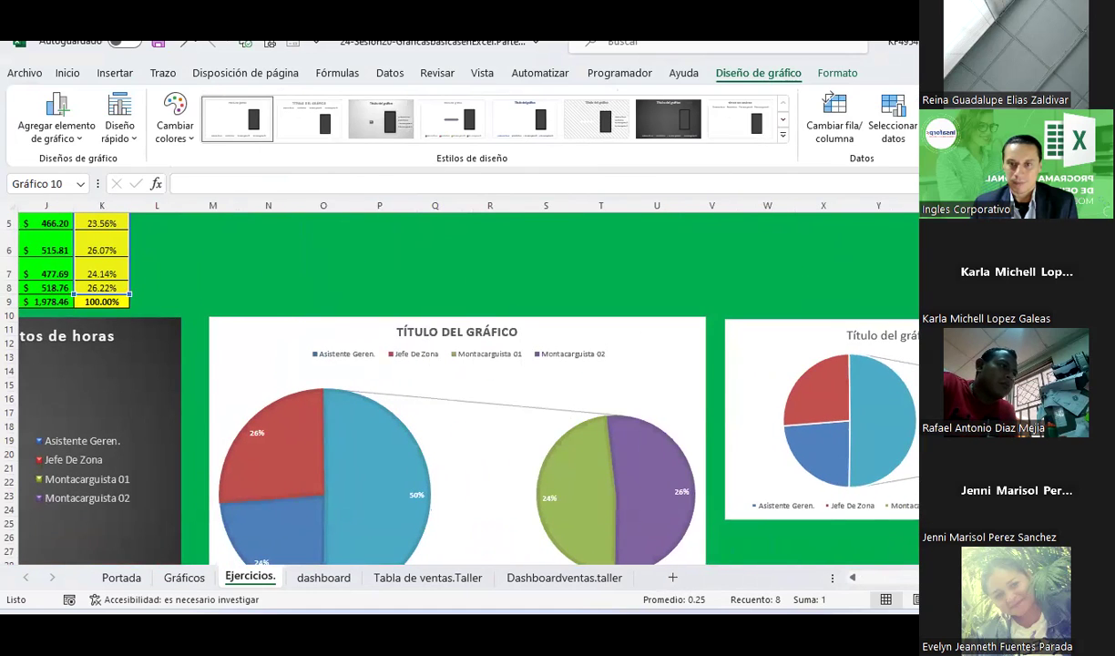
scroll(774, 441, right, 5)
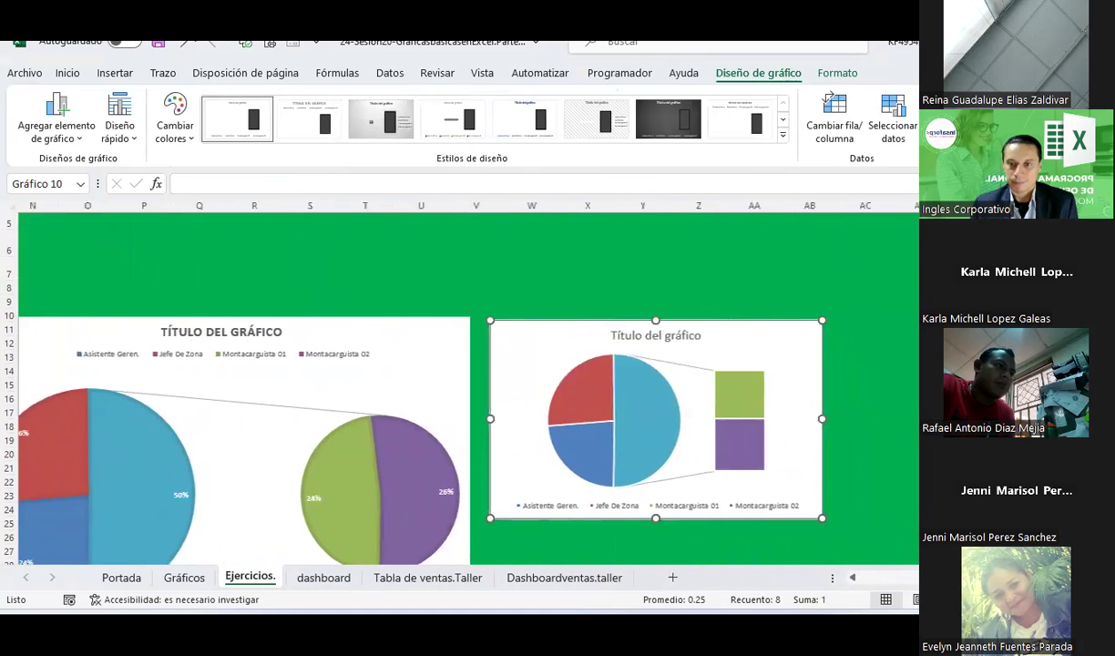
scroll(774, 441, down, 2)
drag(774, 441, 918, 547)
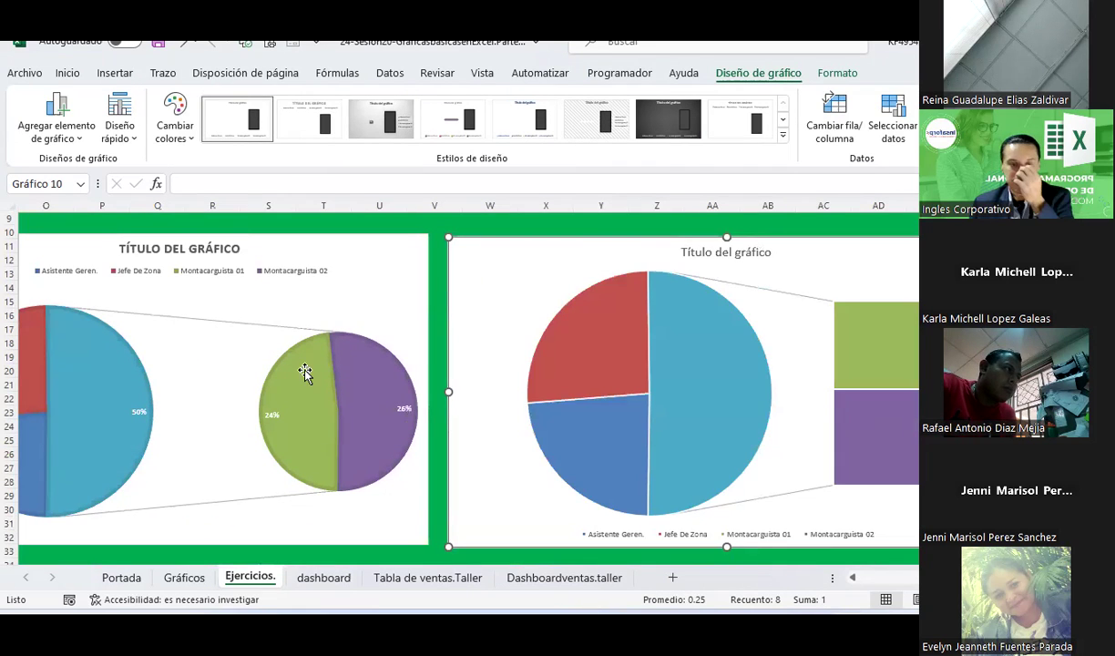
Step: Apply Layout 6 and make the percentage labels size 18, bold, on white fill
click(123, 132)
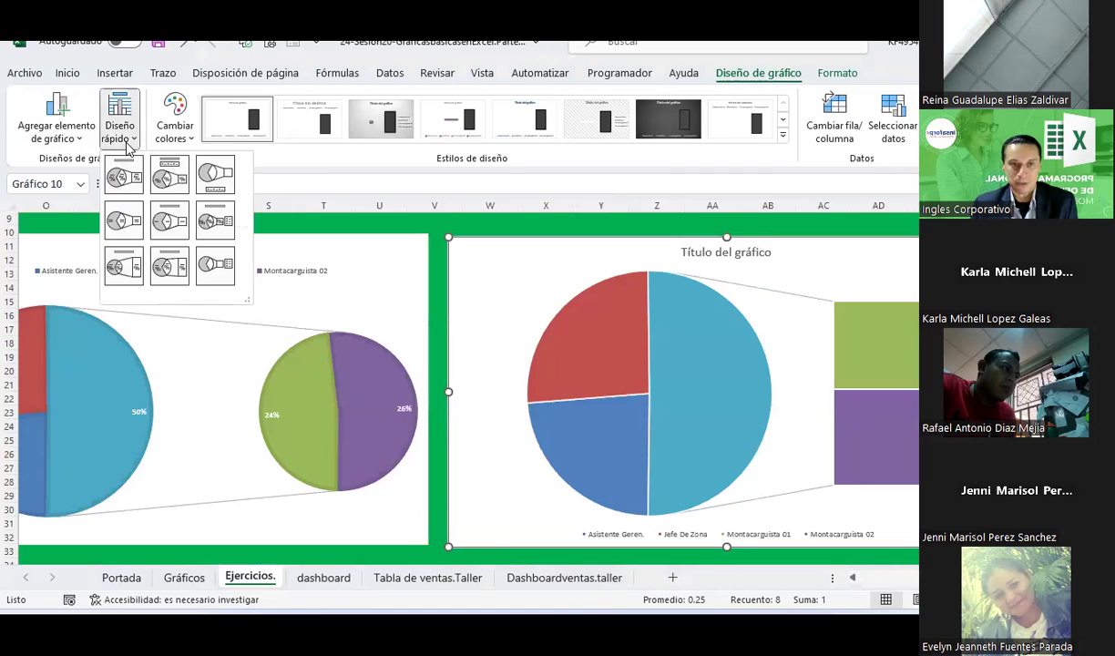
click(210, 226)
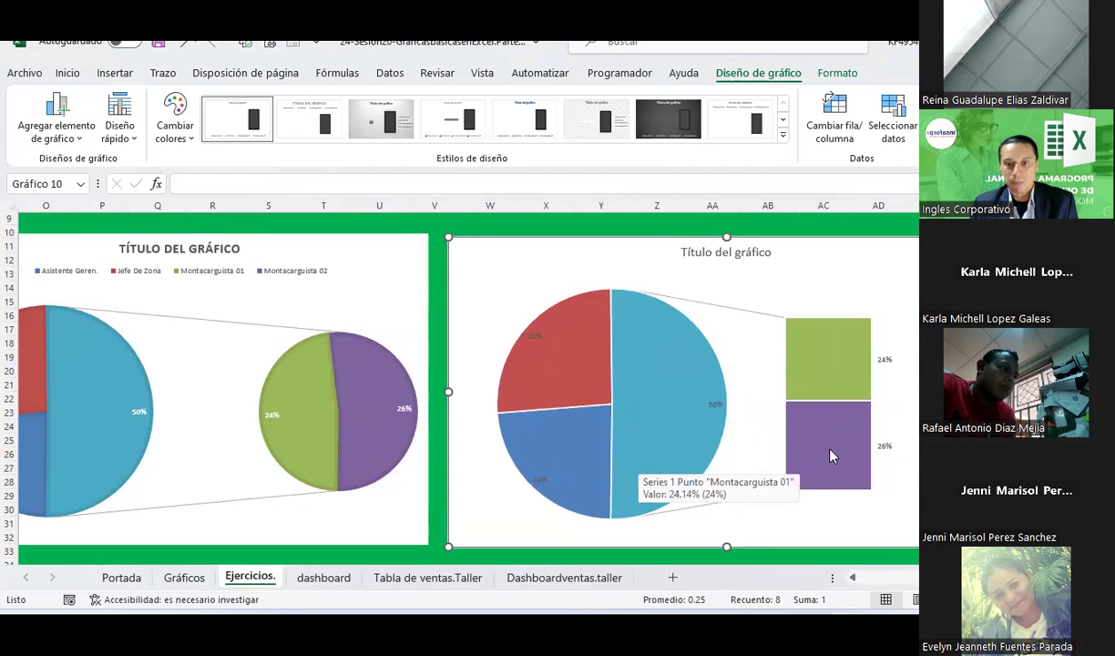
click(537, 334)
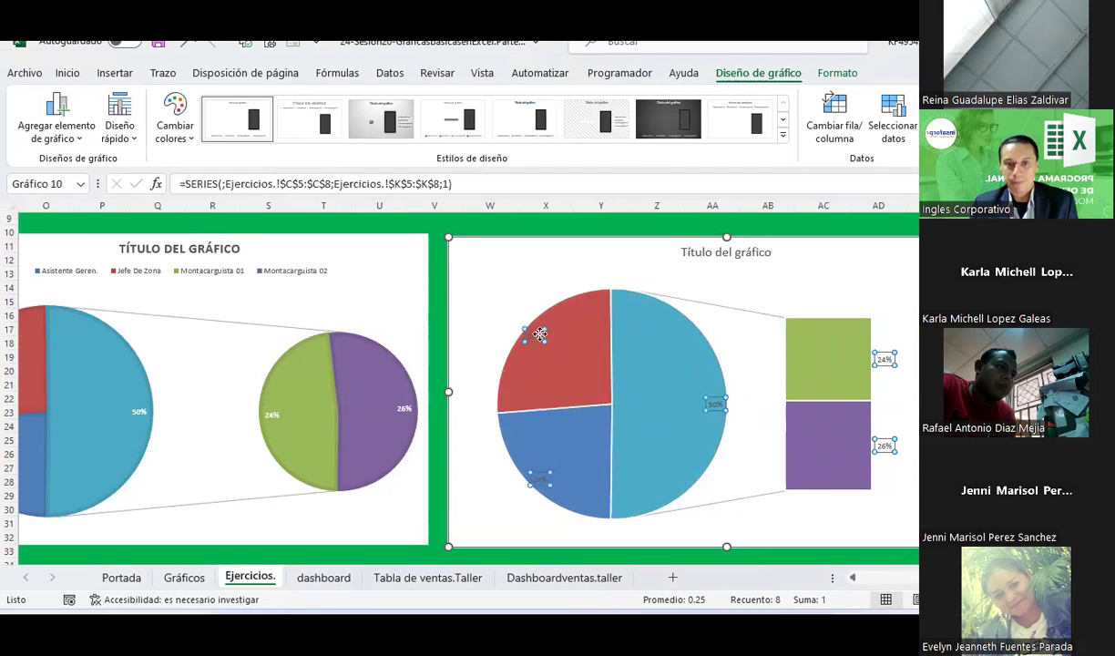
click(537, 334)
click(63, 73)
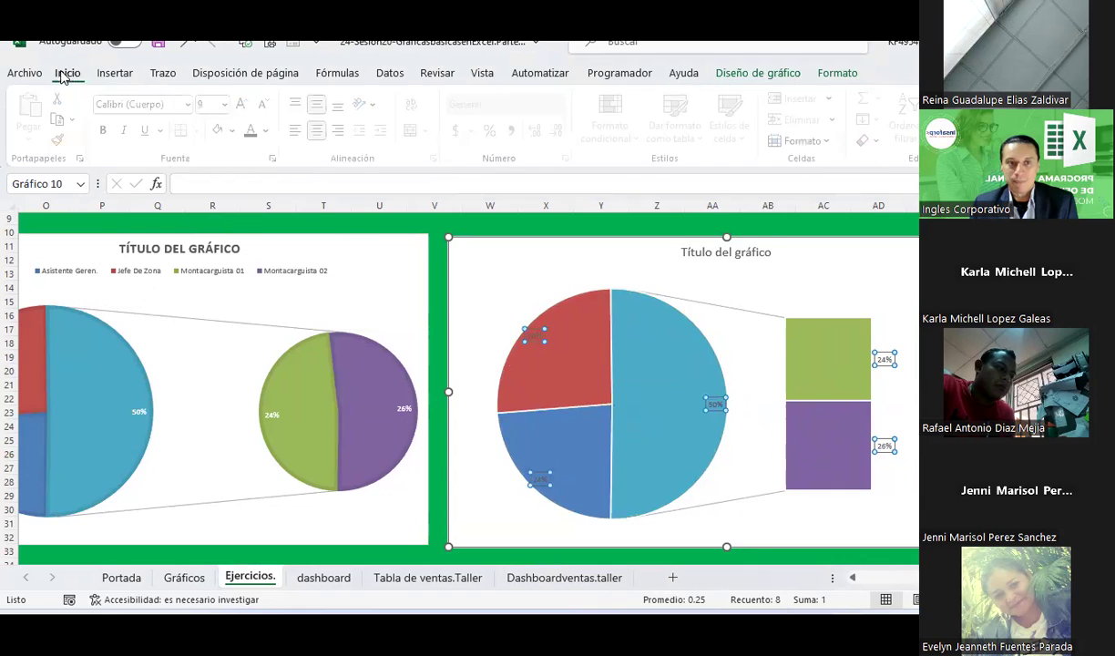
click(247, 105)
click(247, 105)
click(246, 106)
click(247, 105)
click(247, 105)
click(247, 106)
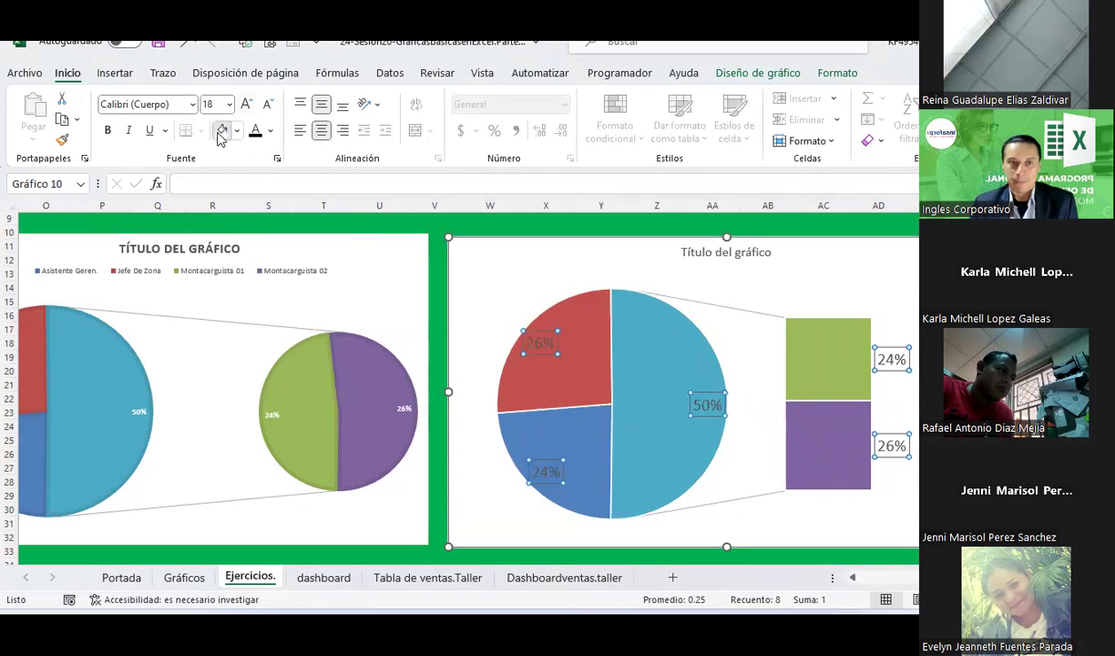
click(221, 129)
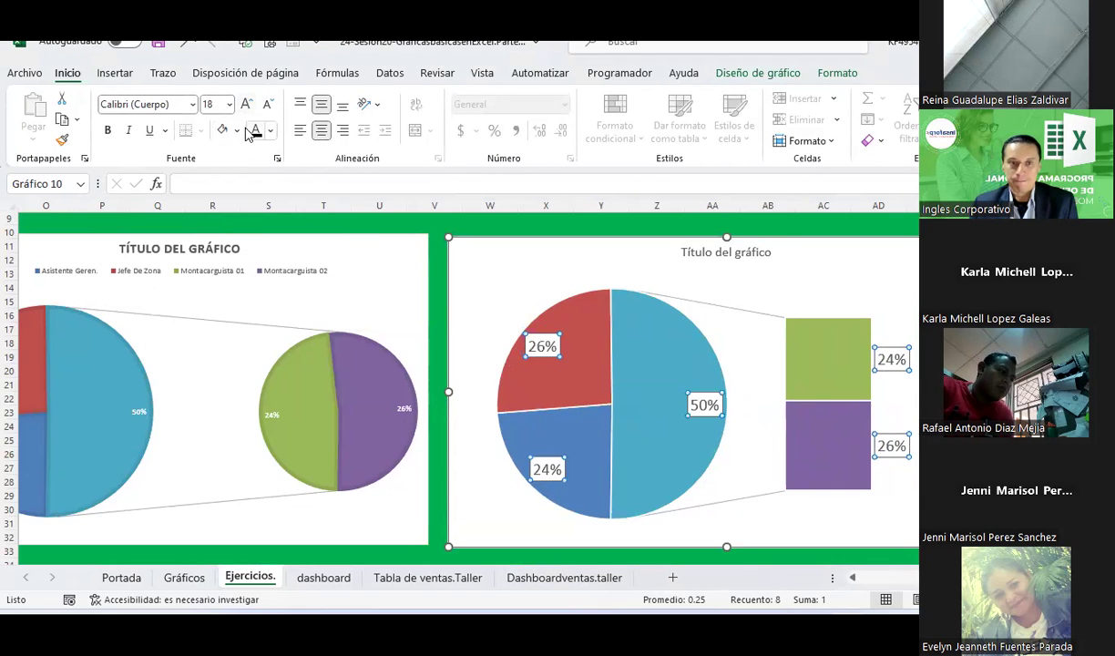
click(108, 131)
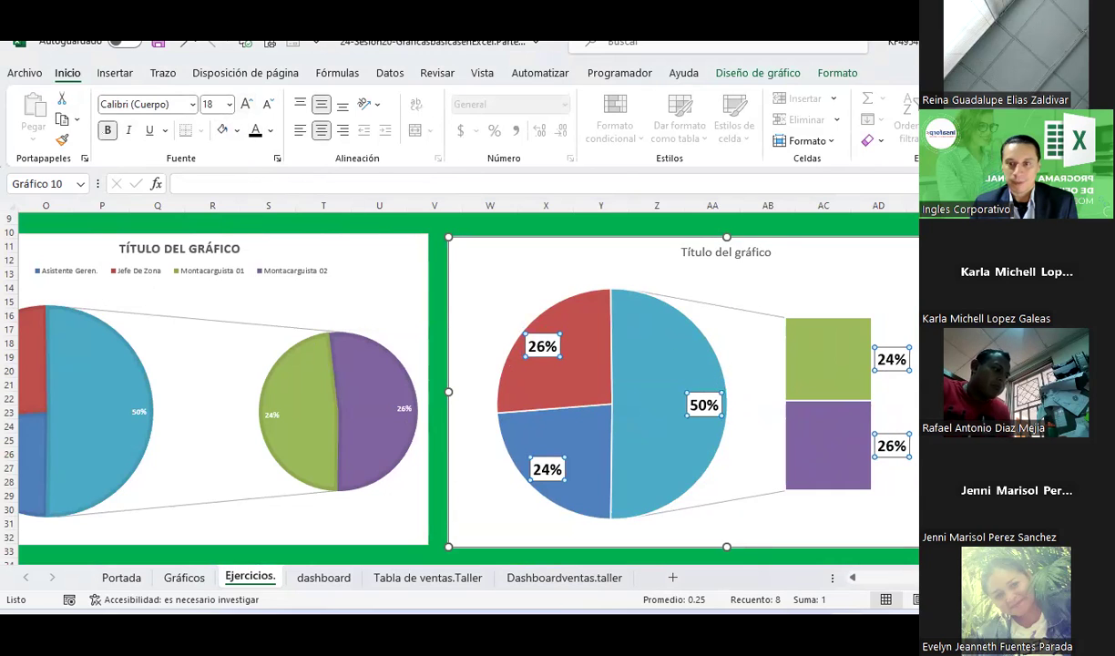
click(1093, 426)
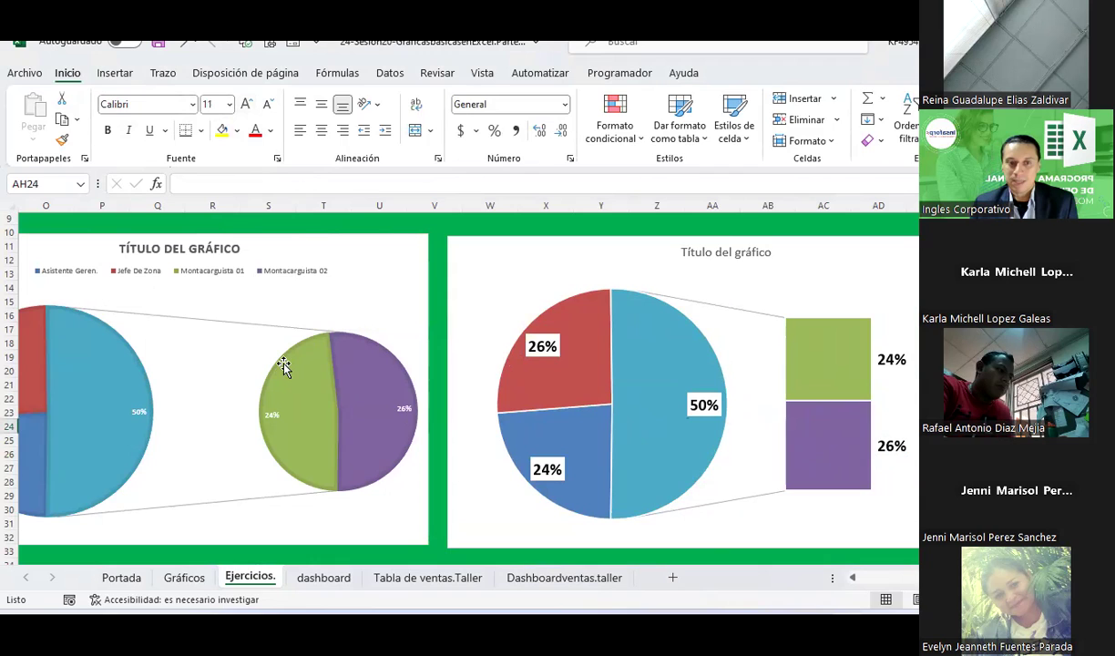
Step: Increase the bar-of-pie chart's overall text size by three steps
click(910, 382)
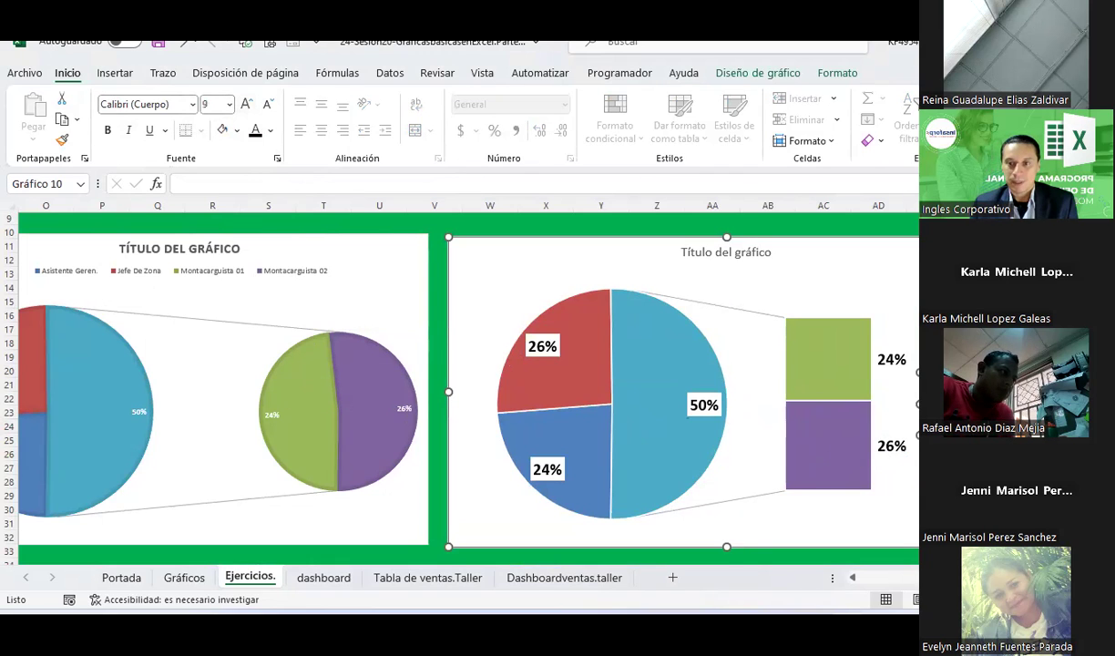
click(248, 106)
click(248, 106)
click(247, 106)
click(743, 260)
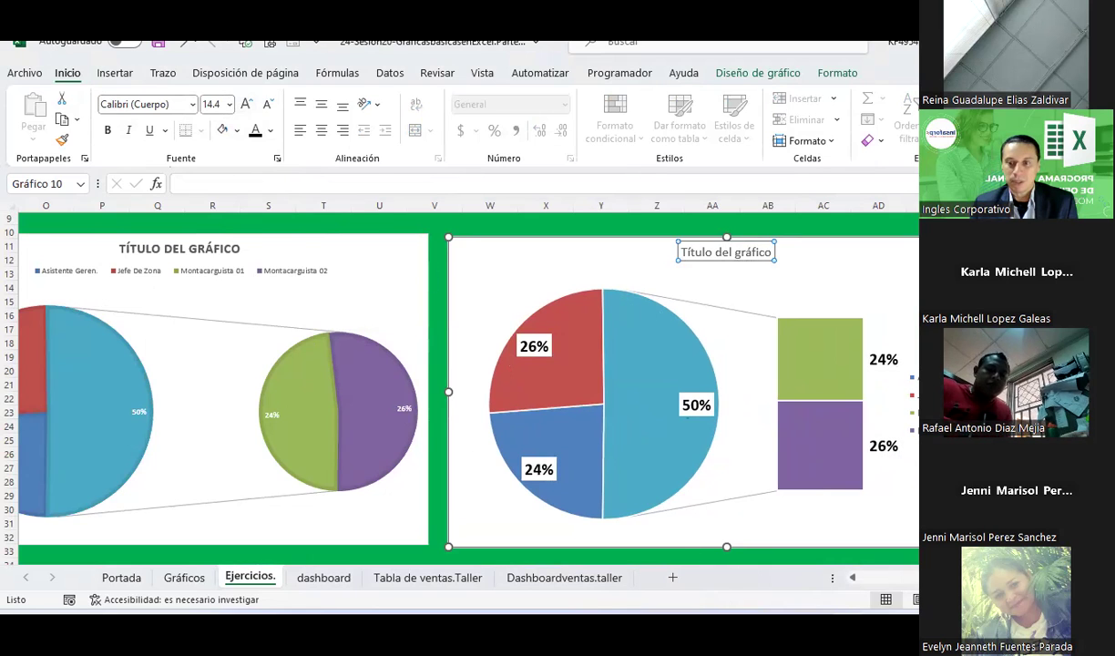
scroll(455, 383, left, 3)
scroll(876, 570, left, 4)
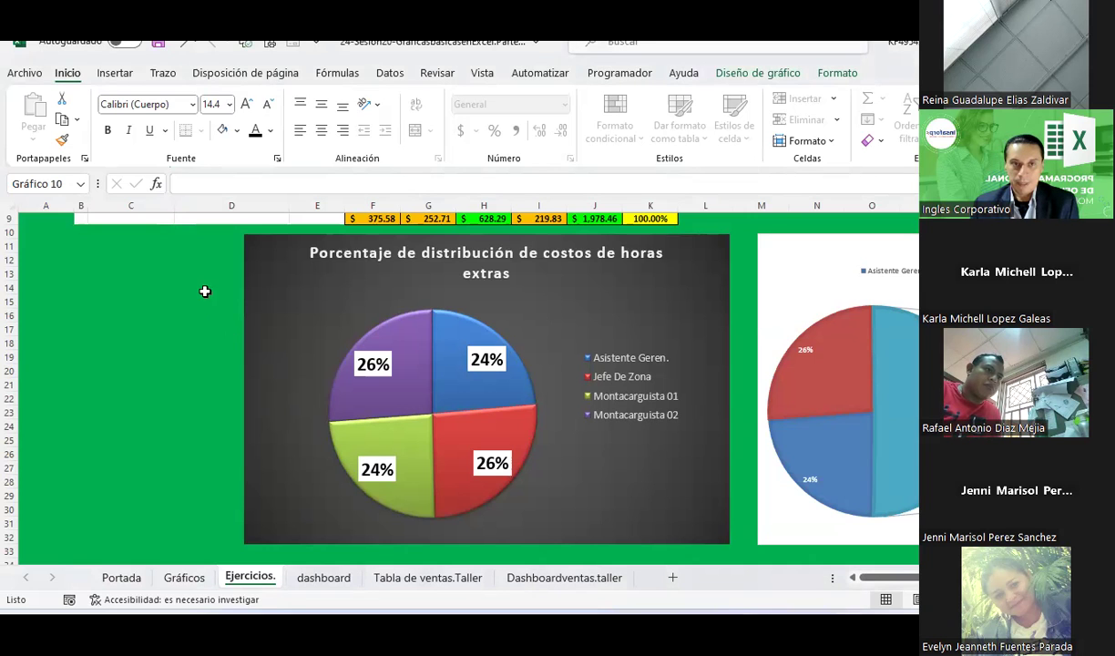
Step: Insert a doughnut chart from the job titles C5:C8 and percentages K5:K8
scroll(335, 328, up, 2)
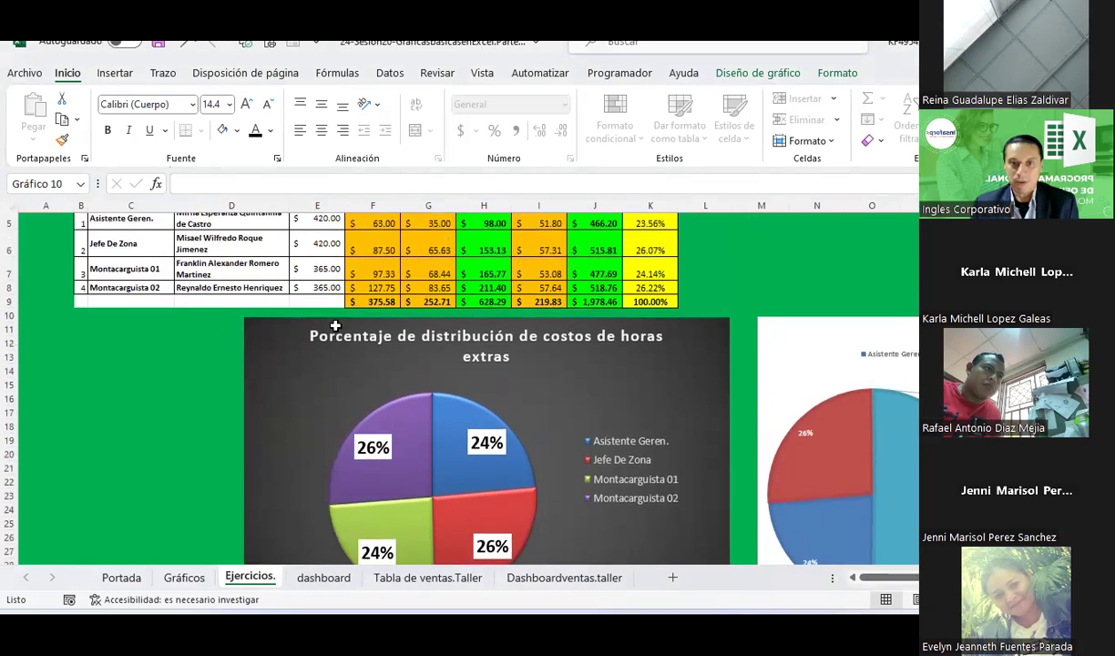
click(134, 258)
drag(148, 290, 128, 329)
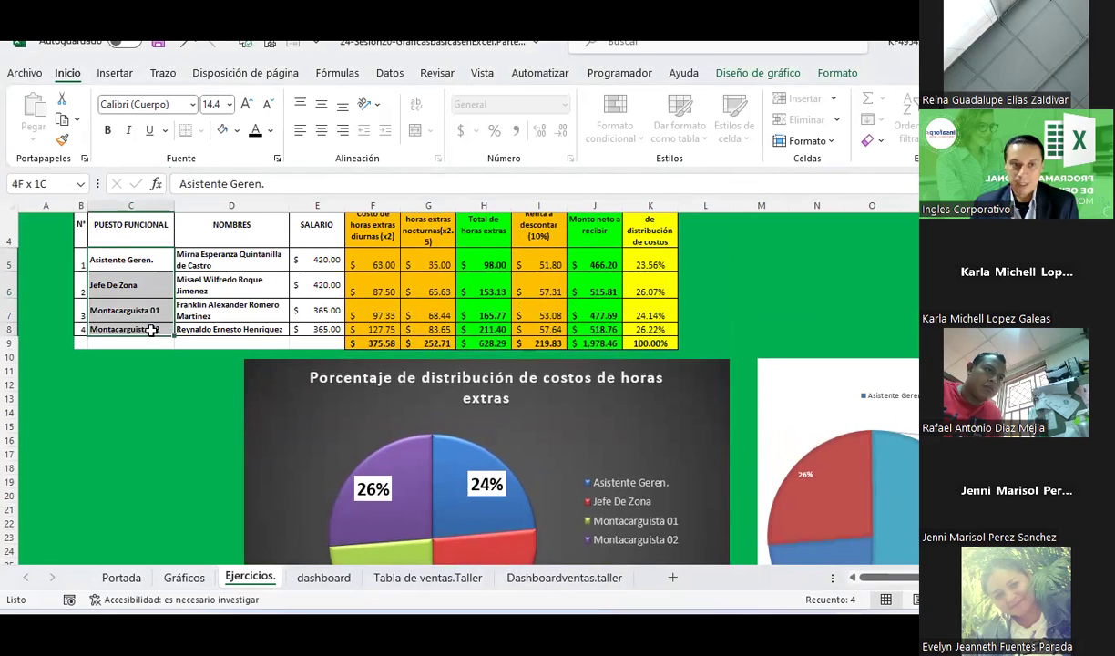
drag(650, 262, 658, 339)
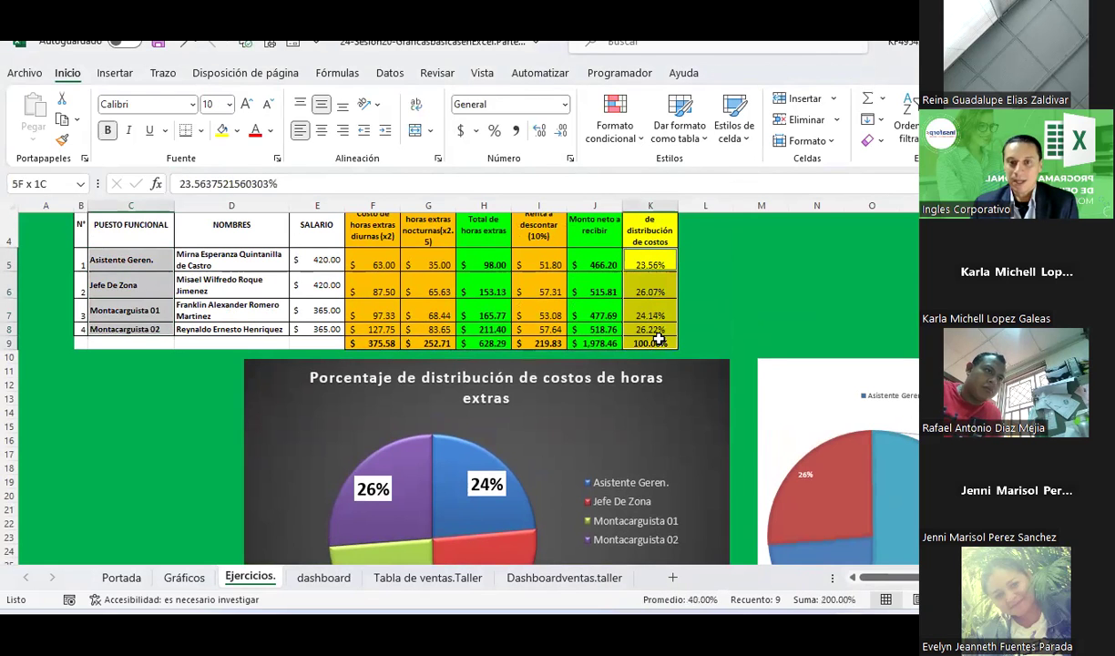
scroll(424, 374, down, 1)
scroll(435, 386, down, 1)
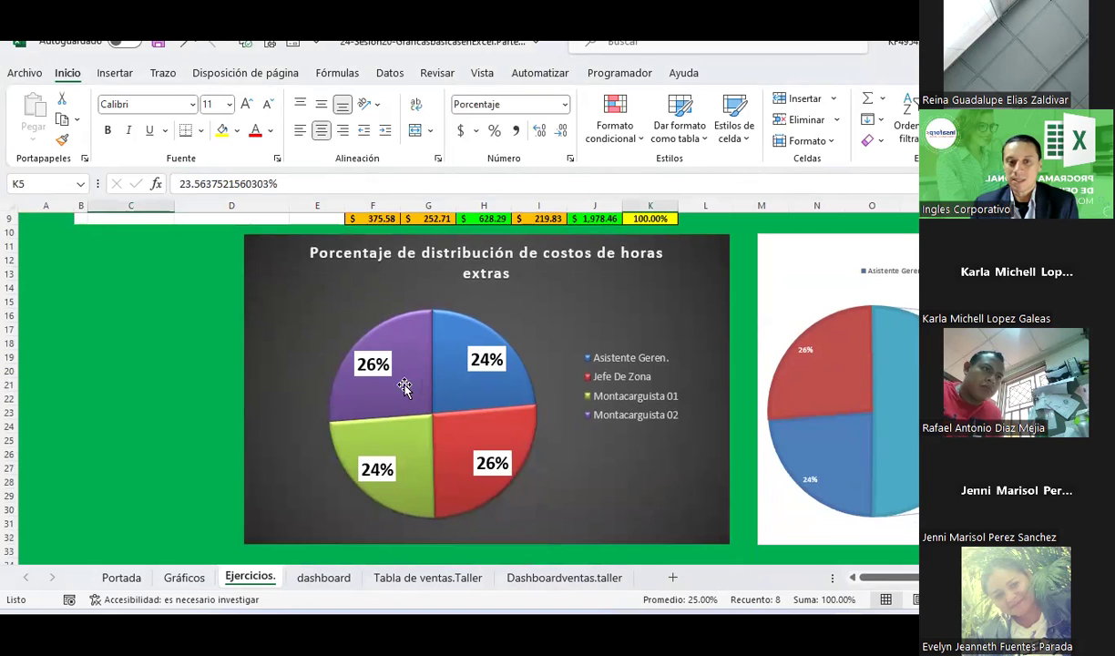
click(115, 75)
click(441, 141)
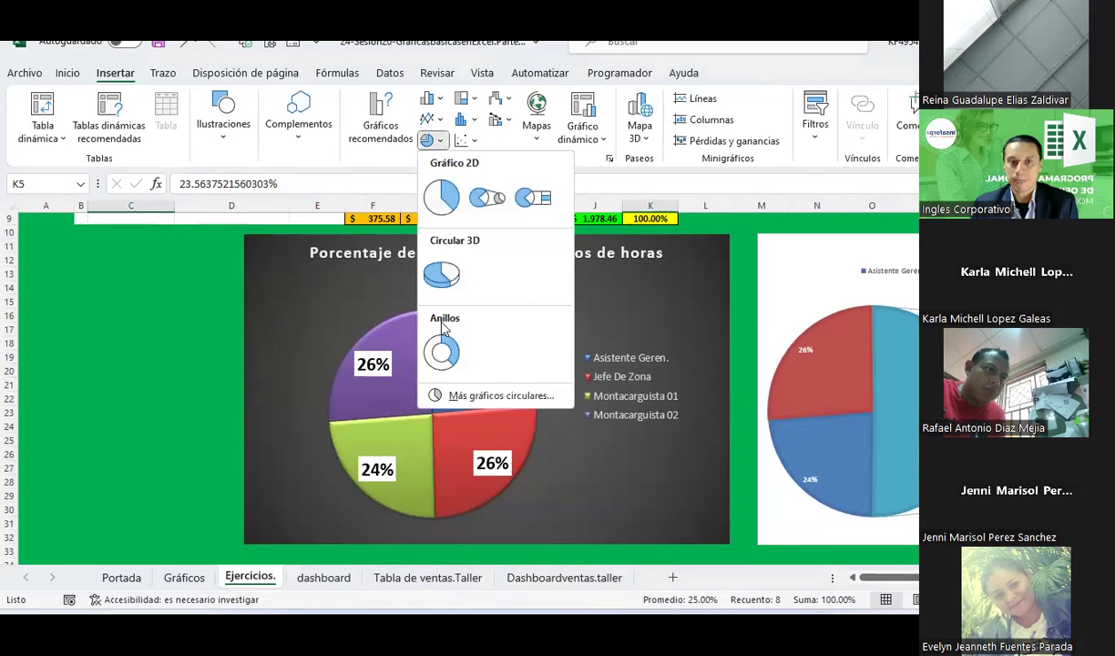
click(436, 355)
Step: Position the doughnut chart beside the bar-of-pie chart, making it wider and taller
scroll(440, 272, down, 3)
drag(440, 271, 305, 472)
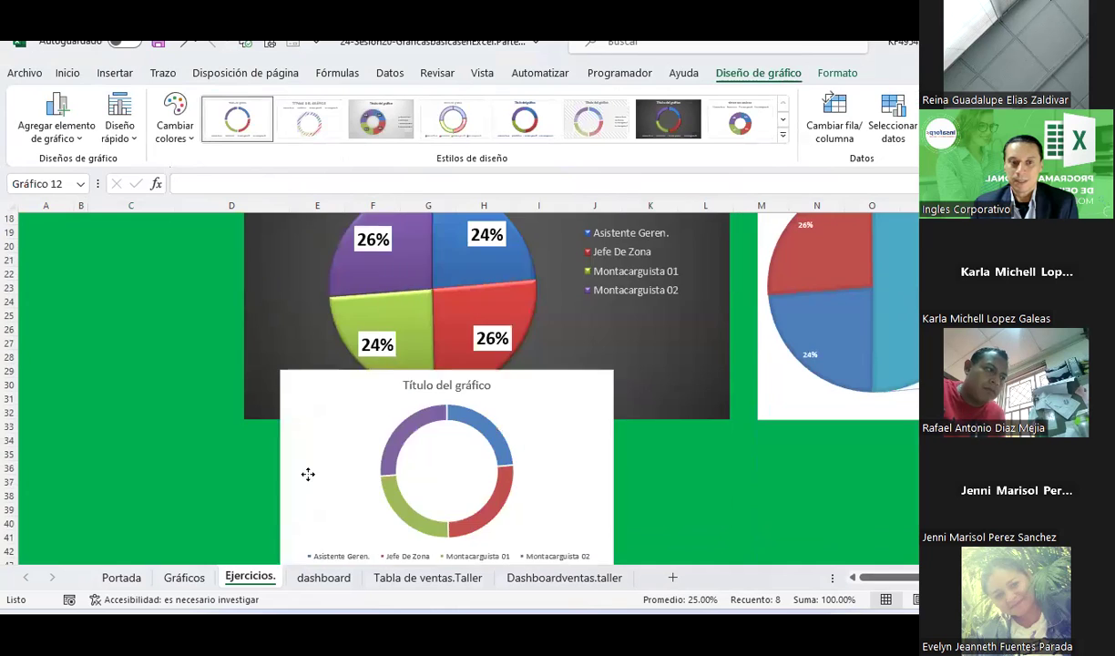
scroll(293, 447, down, 3)
mouse_move(293, 315)
mouse_down()
mouse_move(546, 392)
mouse_move(858, 374)
mouse_up()
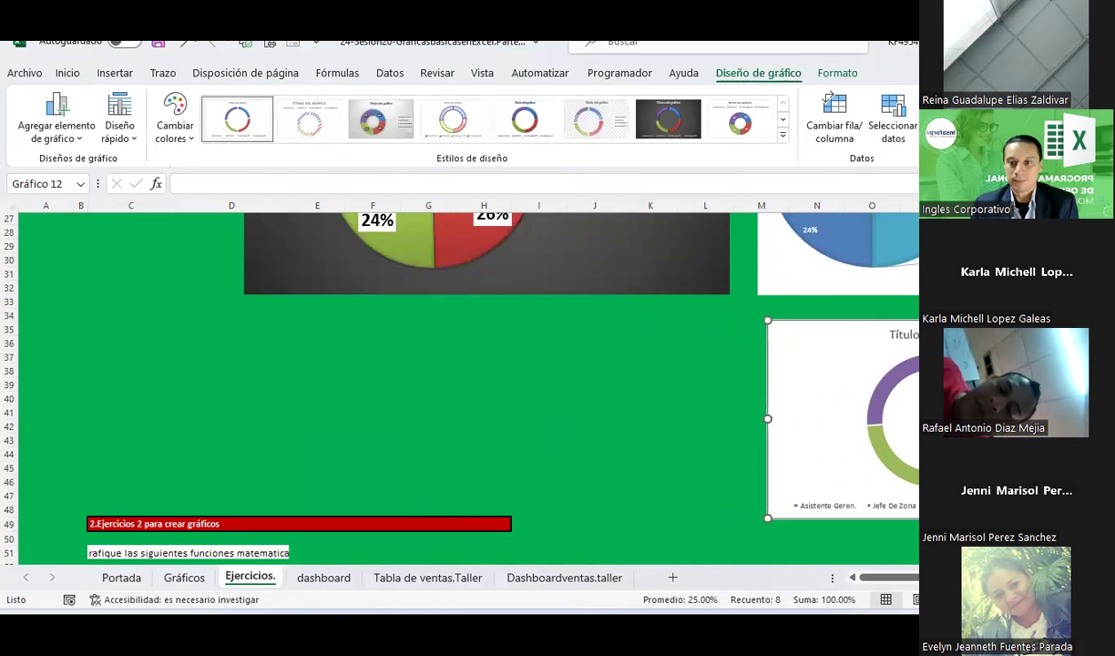
scroll(839, 490, right, 5)
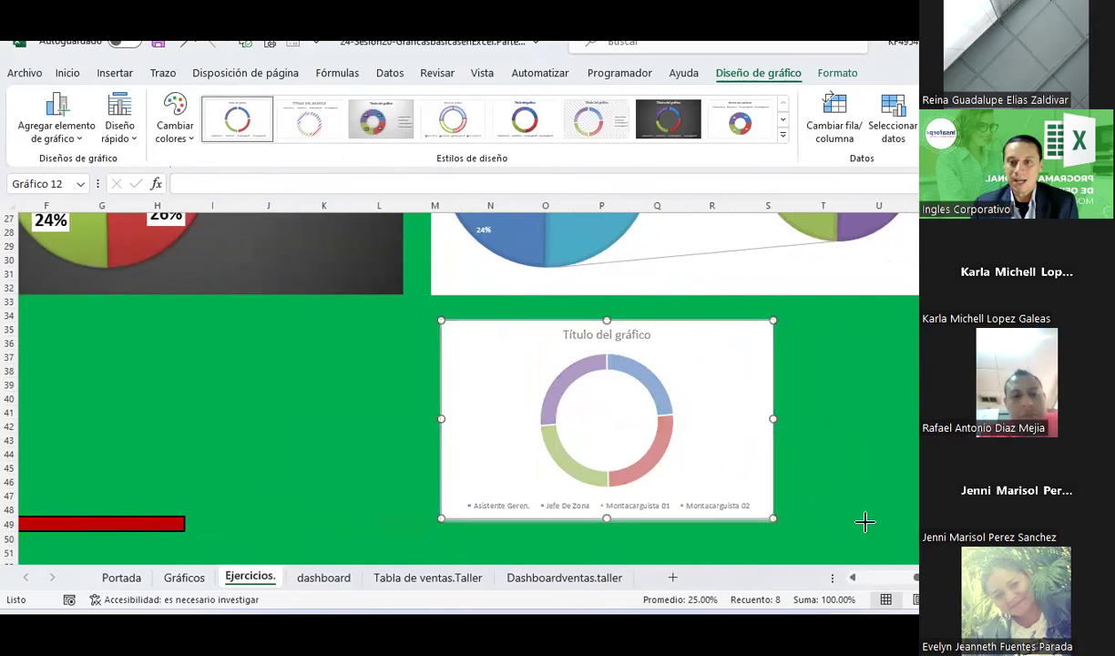
drag(772, 518, 940, 520)
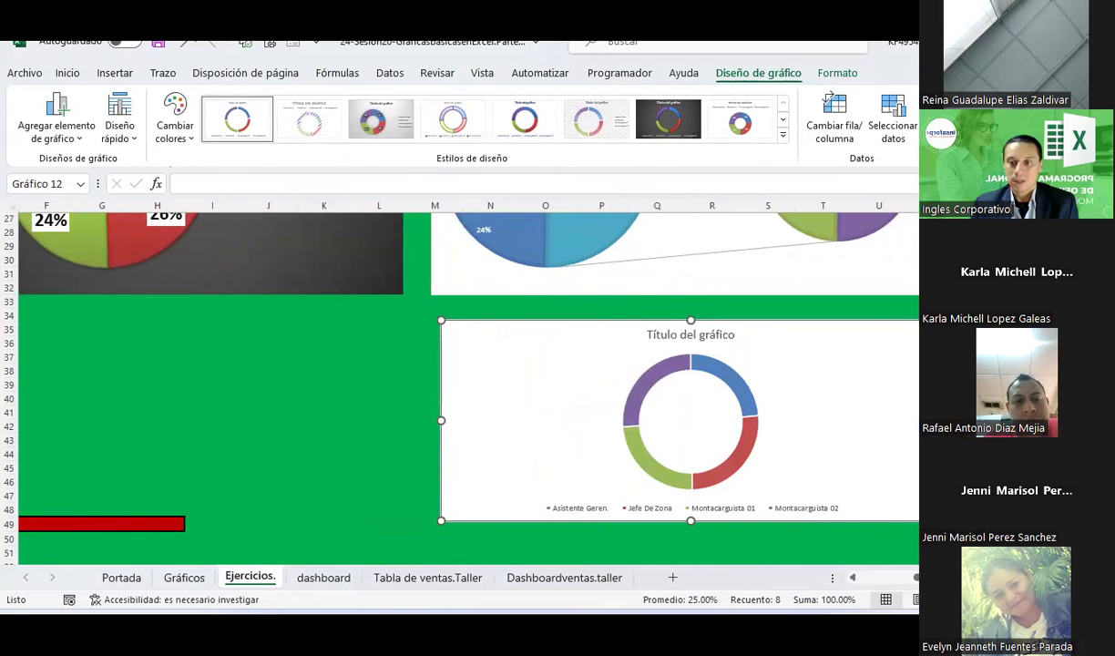
scroll(464, 382, right, 5)
scroll(278, 331, right, 3)
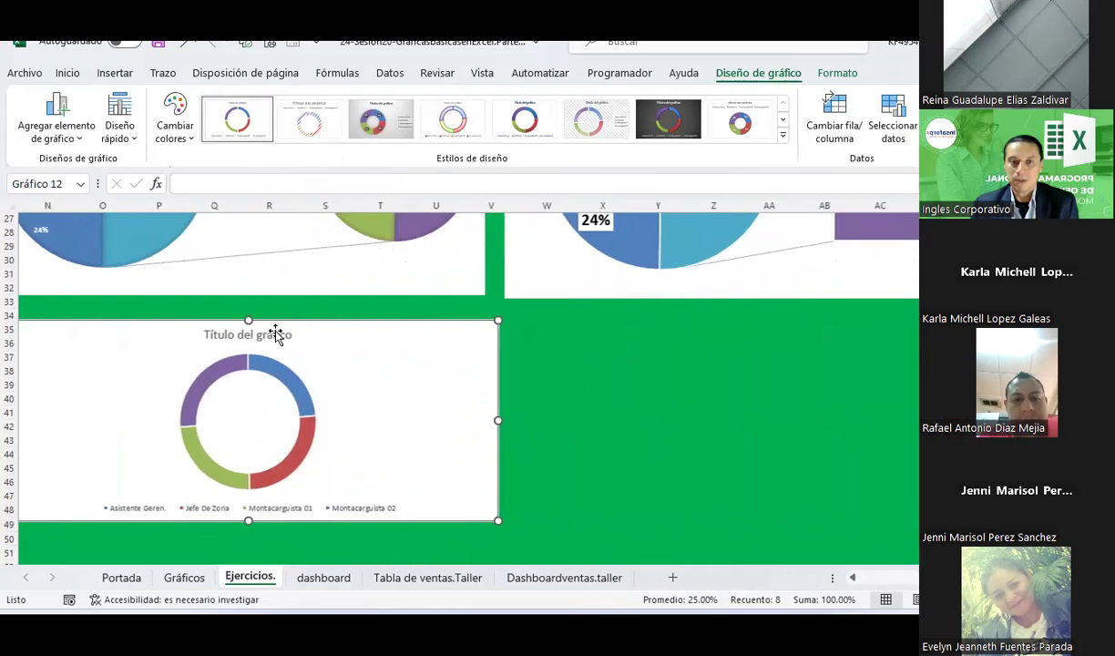
drag(333, 358, 965, 353)
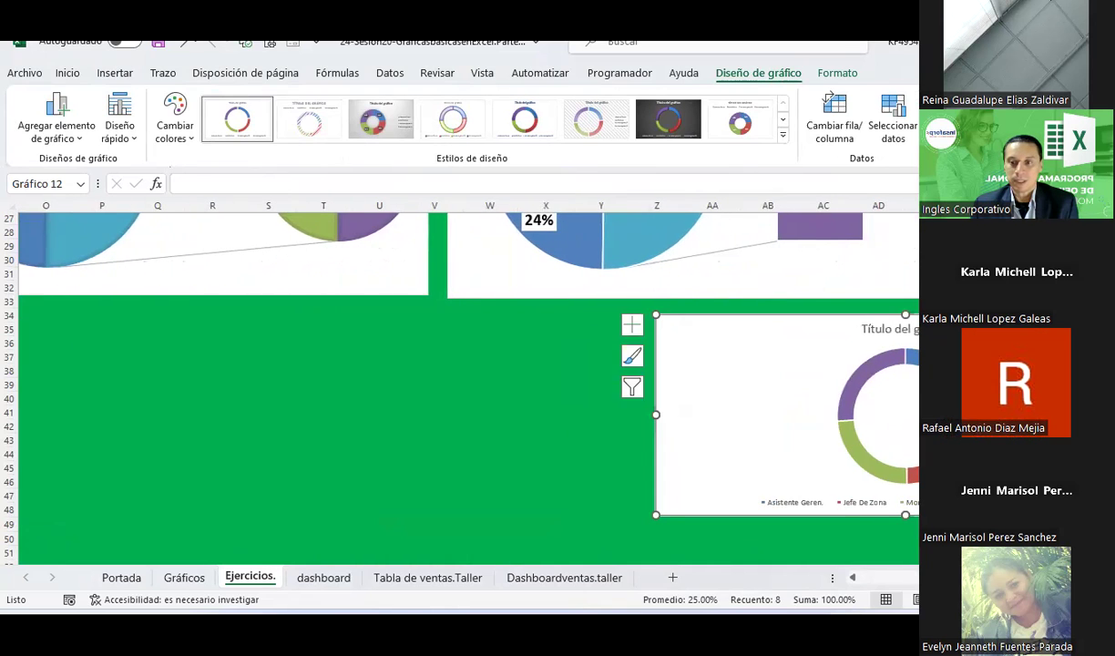
scroll(464, 382, right, 1)
scroll(464, 382, right, 1)
scroll(464, 382, right, 2)
scroll(574, 366, right, 2)
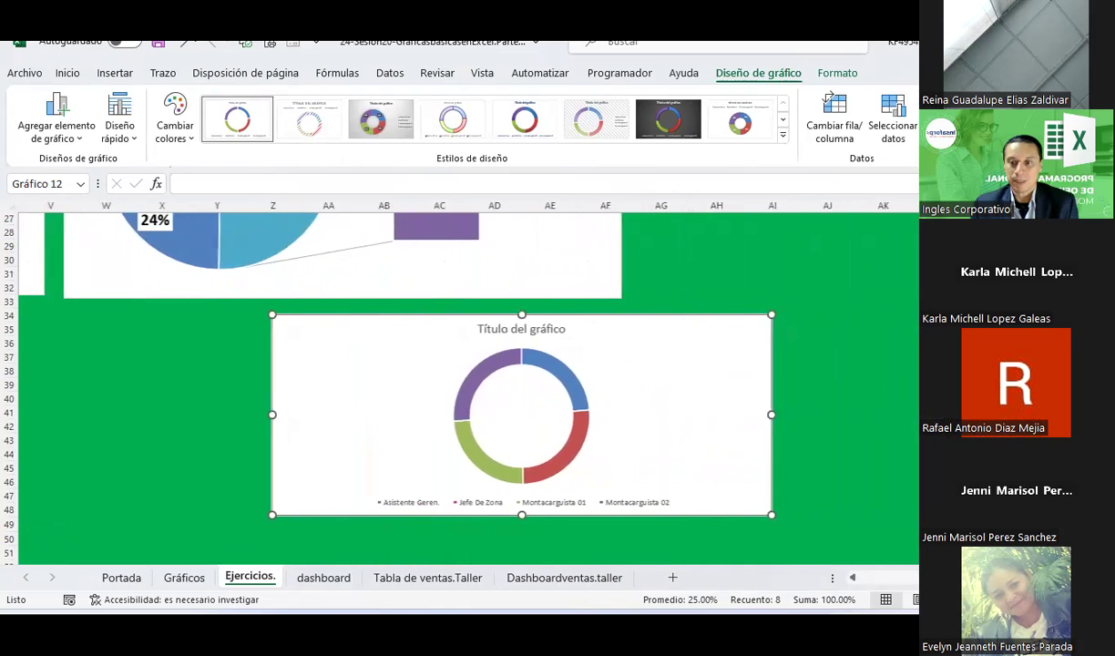
scroll(575, 366, right, 2)
scroll(560, 381, up, 2)
drag(694, 381, 910, 303)
scroll(913, 296, up, 5)
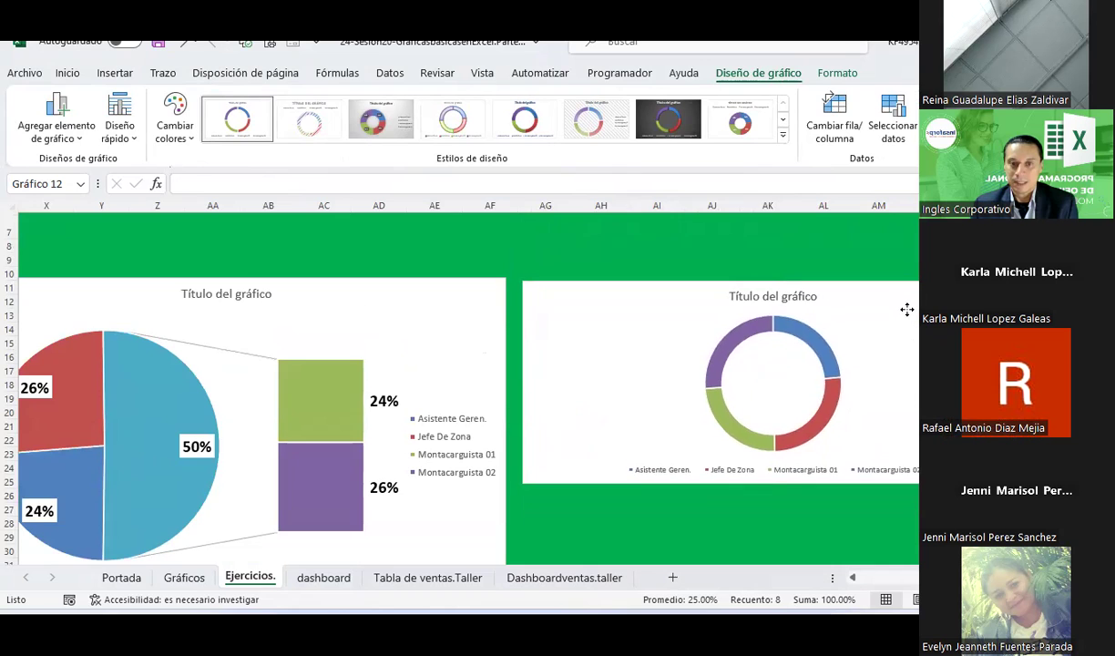
scroll(913, 323, down, 2)
drag(910, 302, 913, 333)
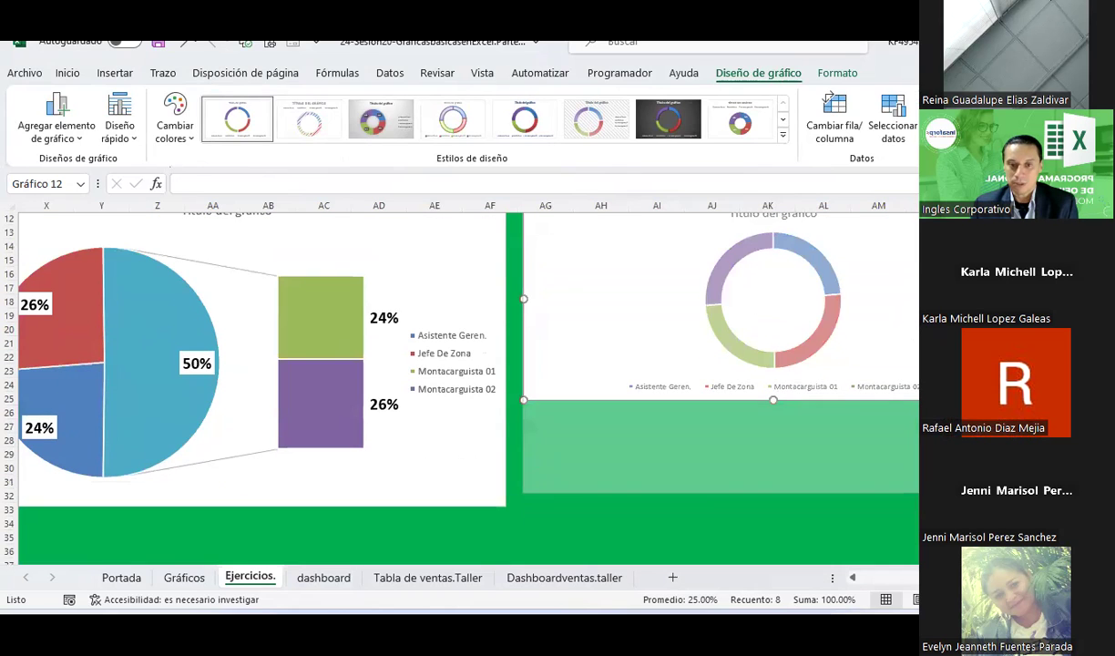
drag(915, 430, 915, 512)
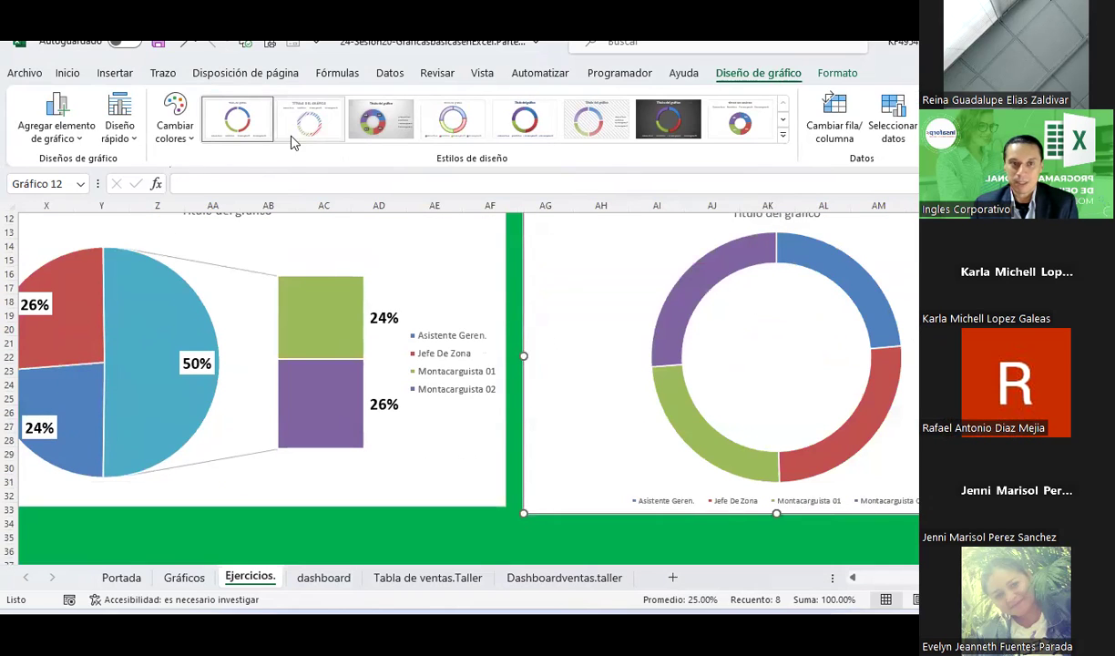
Step: Give the doughnut chart the hatched style and Layout 6 with a right legend
click(372, 116)
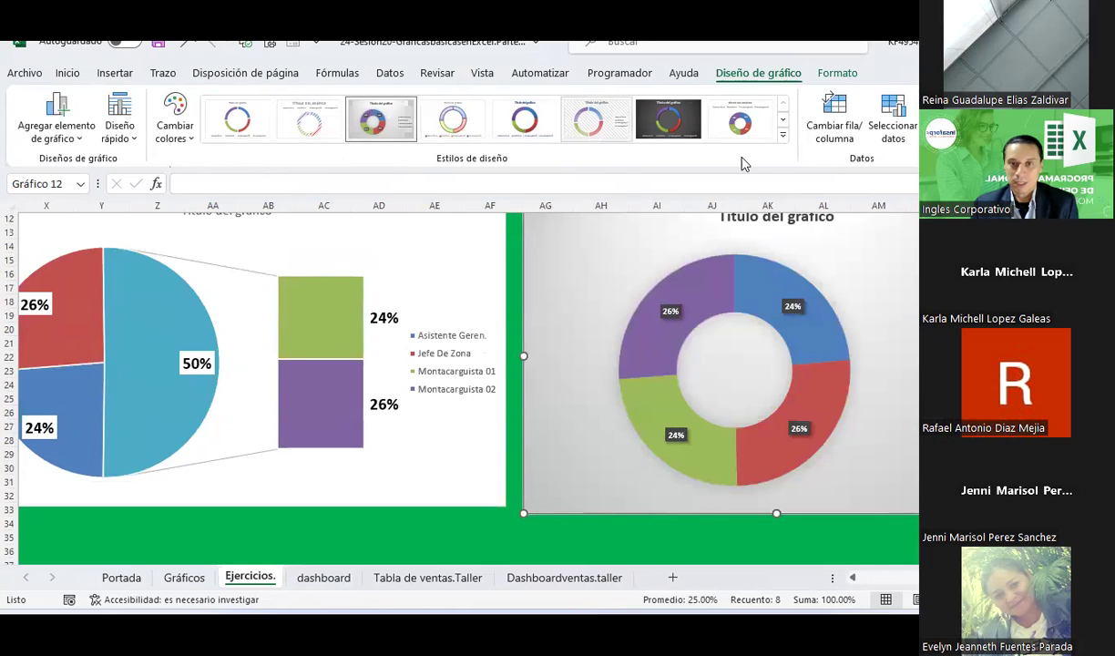
click(782, 134)
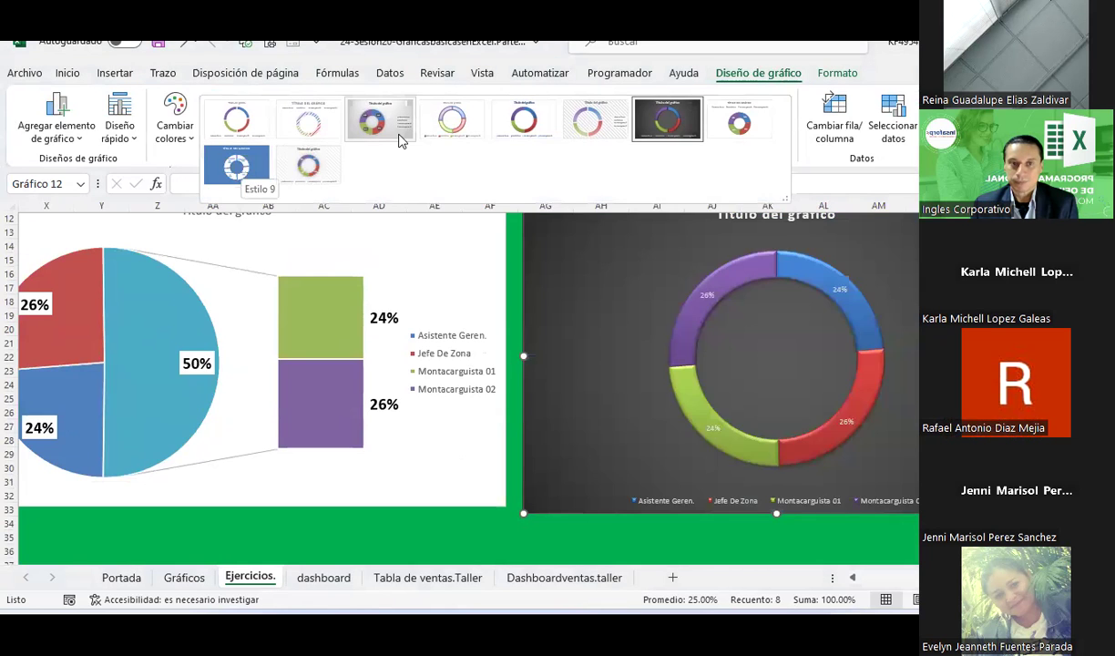
click(331, 144)
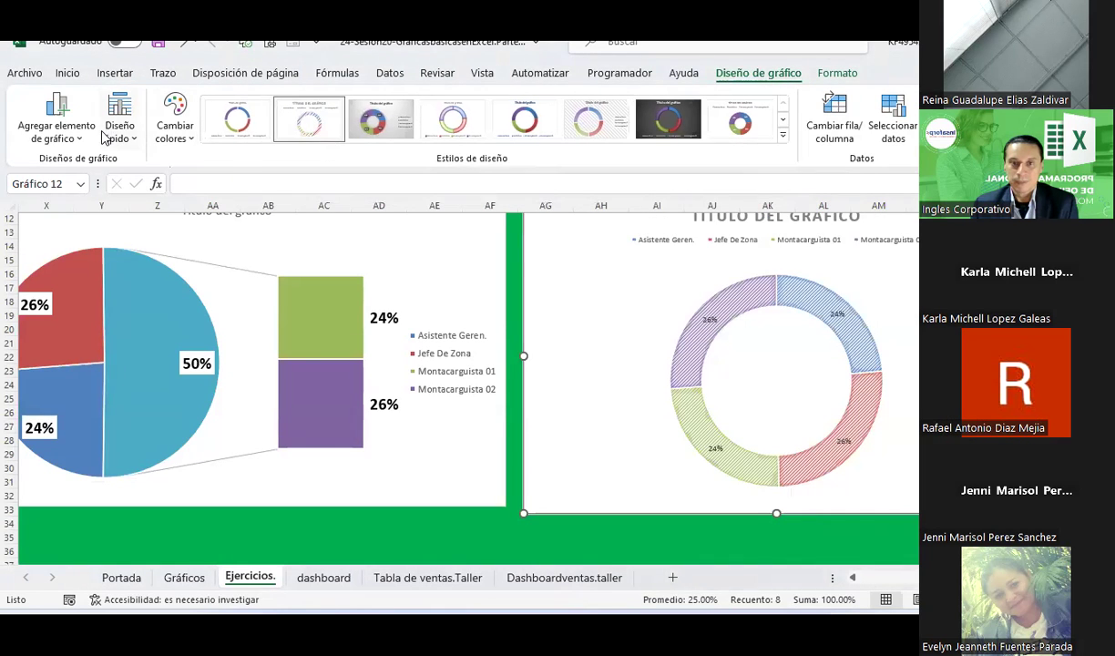
click(119, 132)
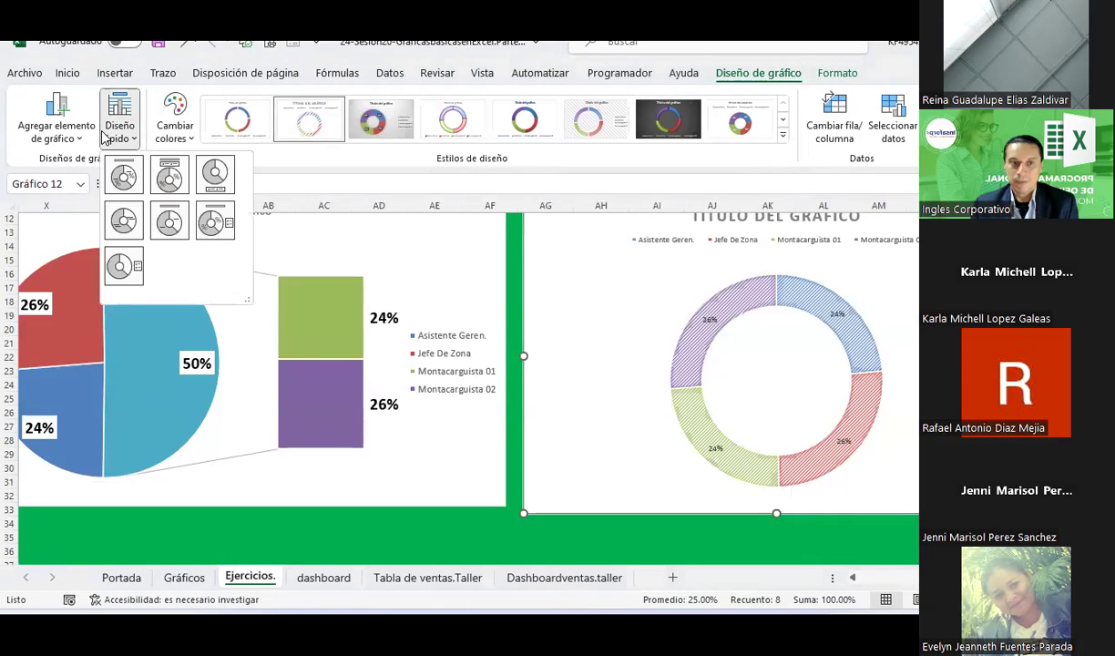
click(230, 222)
Step: Make the doughnut's percentage labels size 18, bold, on white fill
click(668, 311)
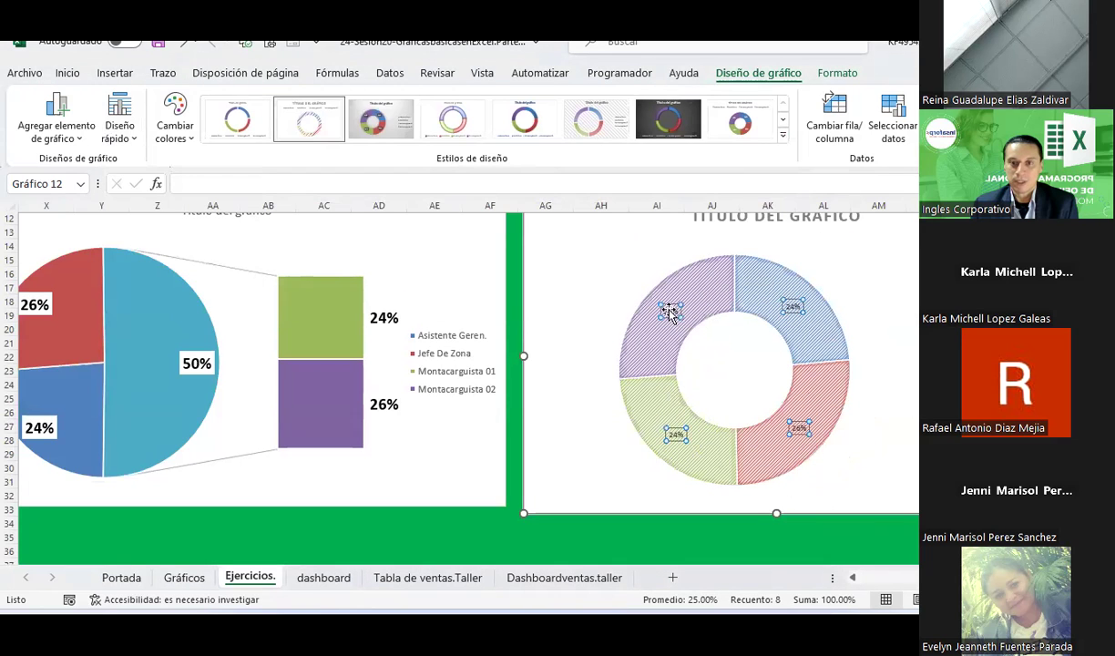
click(68, 73)
click(248, 105)
click(248, 106)
click(248, 106)
click(247, 106)
click(247, 105)
click(248, 105)
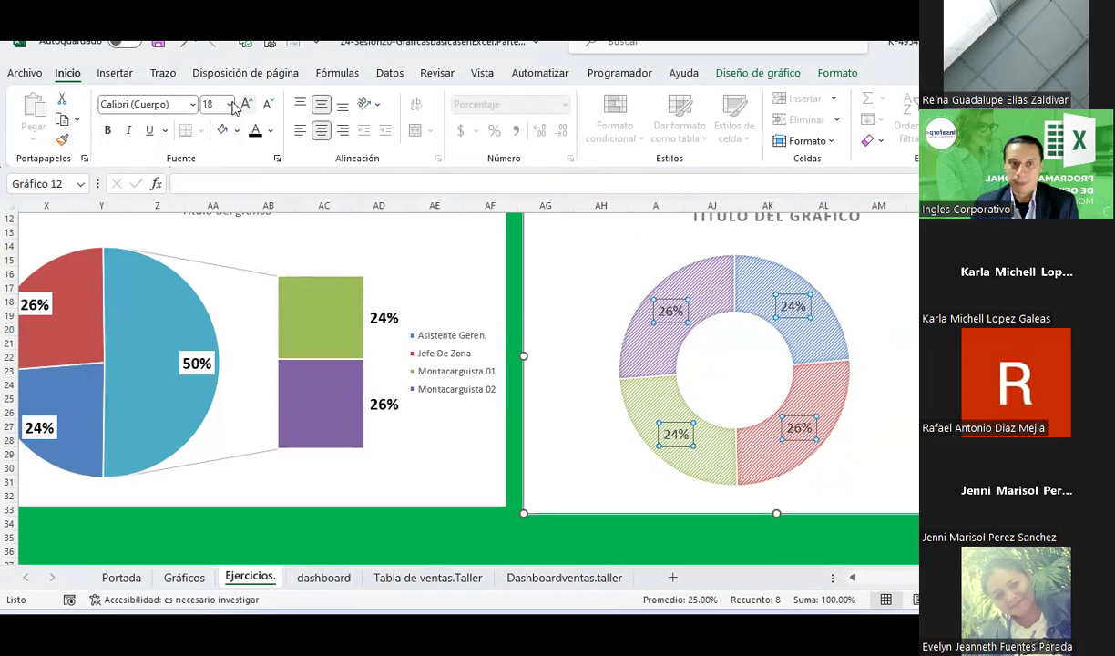
click(220, 131)
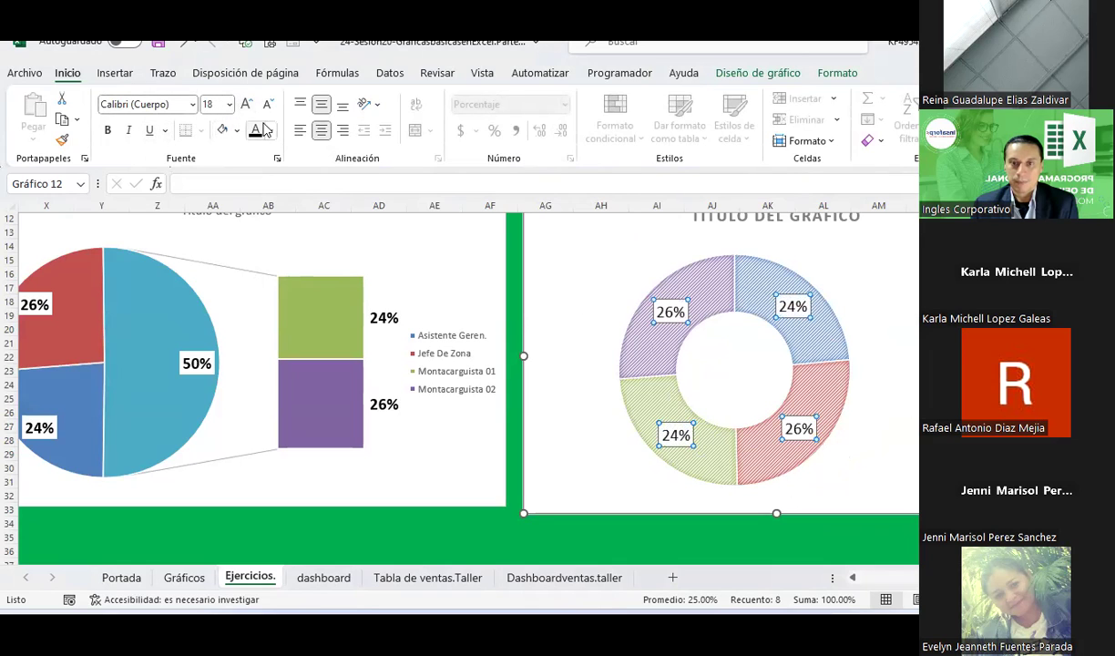
click(107, 130)
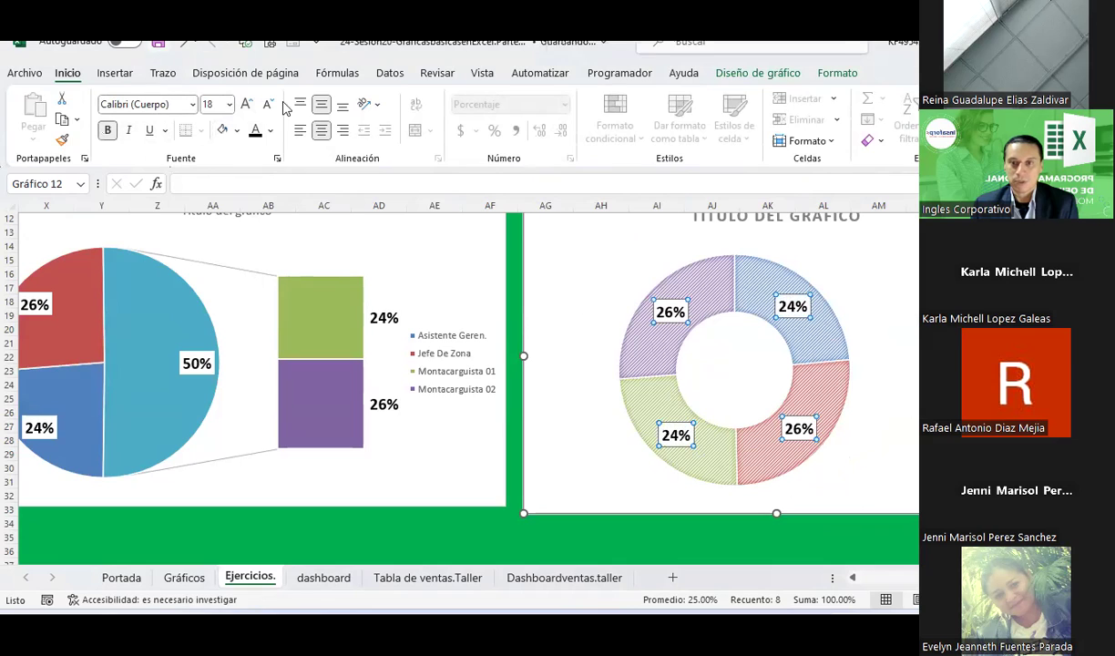
key(Escape)
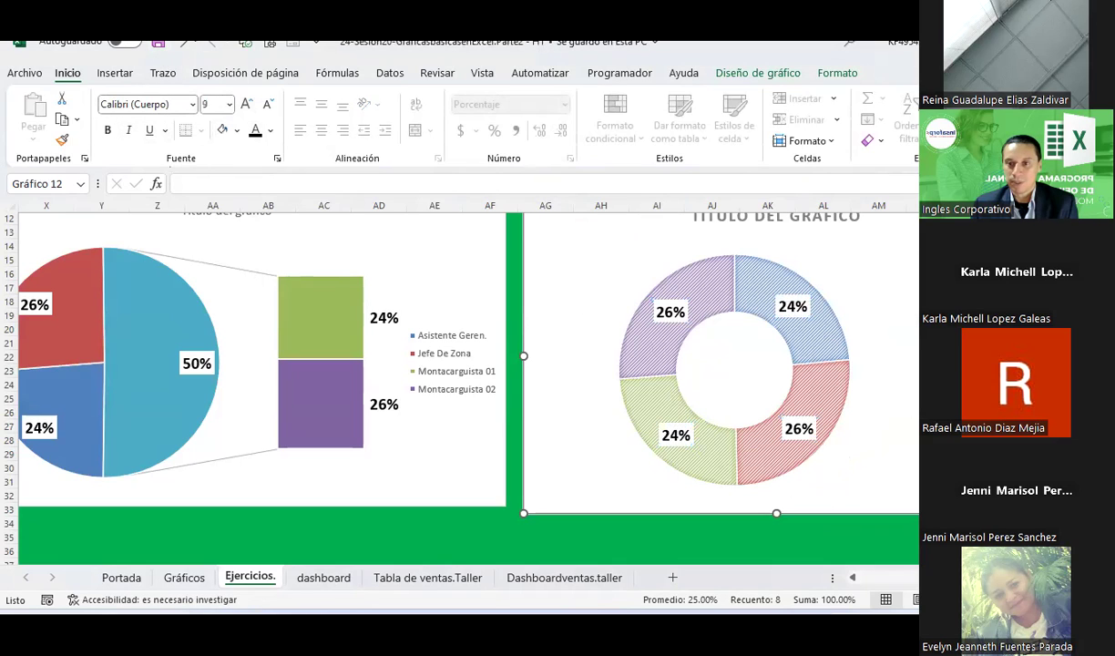
click(907, 333)
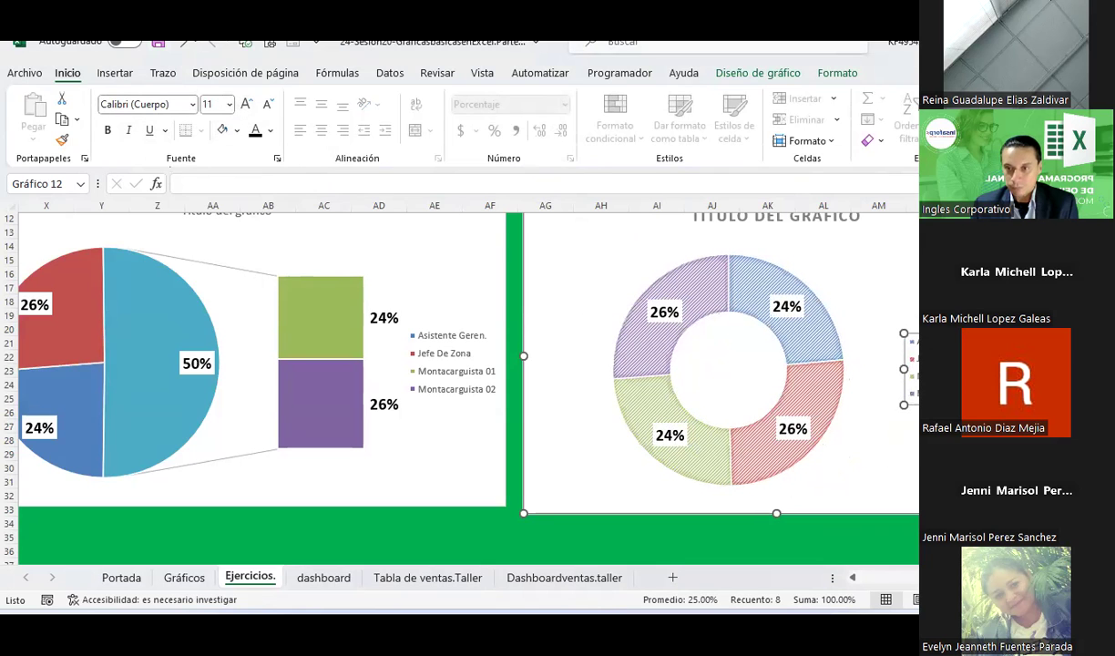
click(1045, 369)
scroll(455, 364, up, 1)
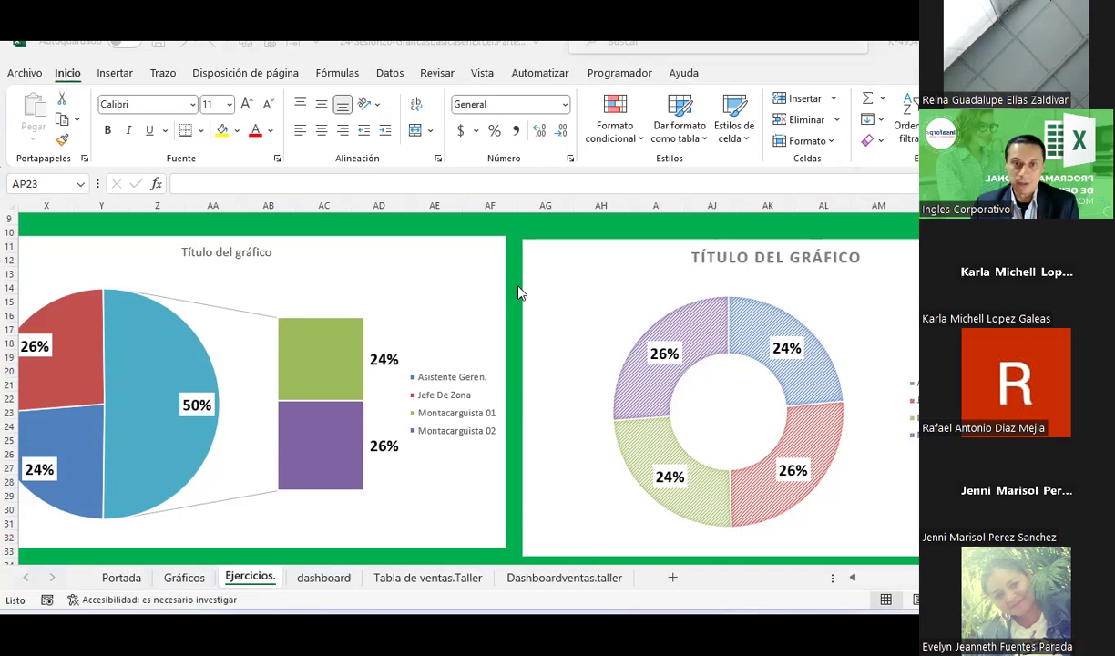
Step: Scroll down to the Ejercicios 3 trips table and select an empty cell beside it
scroll(516, 287, down, 9)
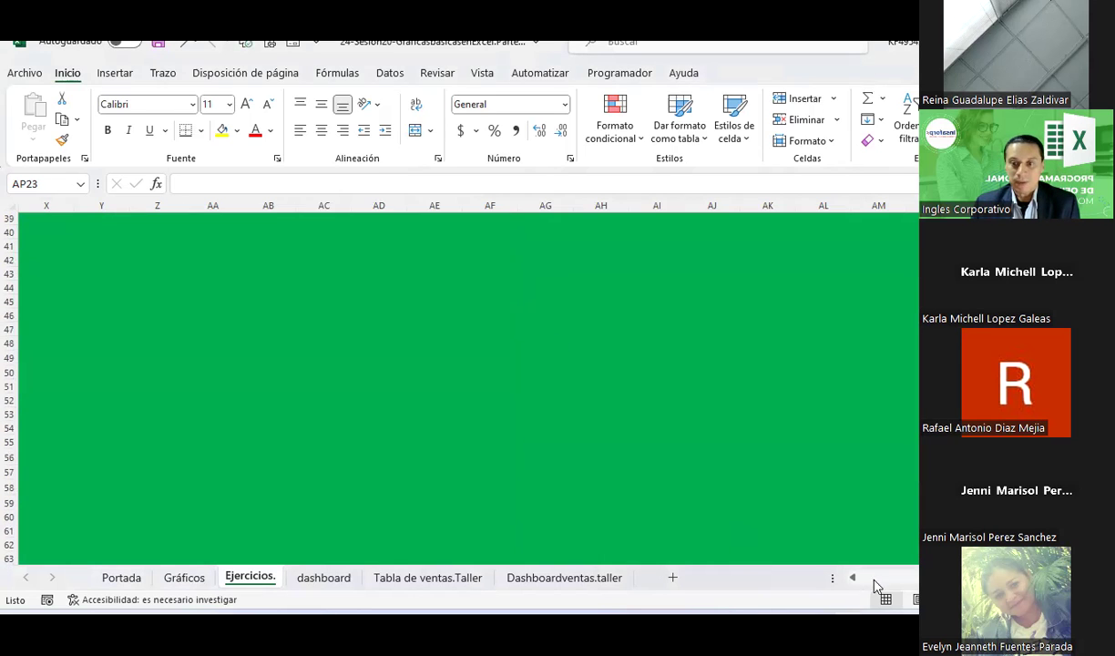
drag(871, 577, 860, 577)
scroll(408, 368, down, 4)
scroll(409, 367, up, 2)
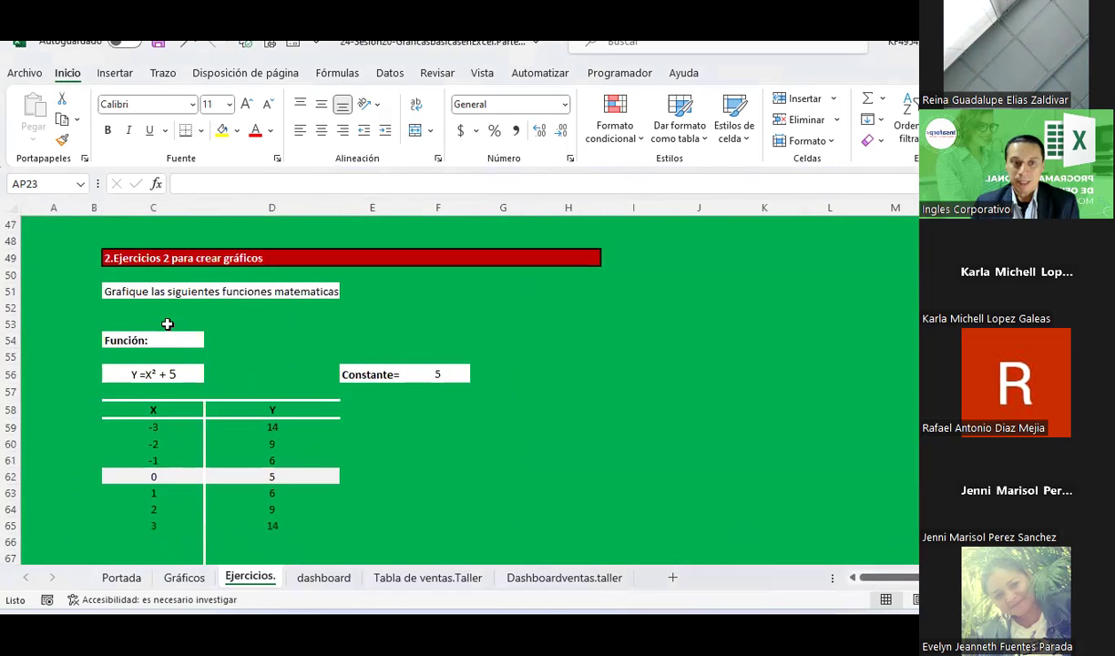
scroll(167, 323, up, 2)
scroll(168, 323, down, 3)
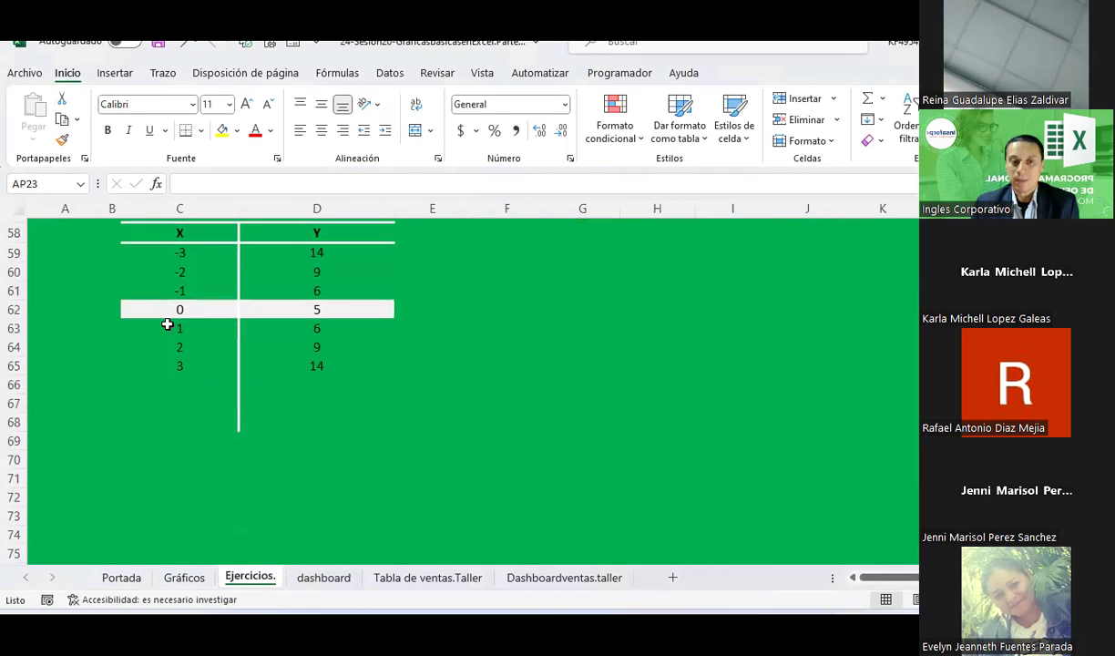
scroll(167, 323, down, 6)
scroll(167, 324, down, 3)
scroll(167, 323, down, 2)
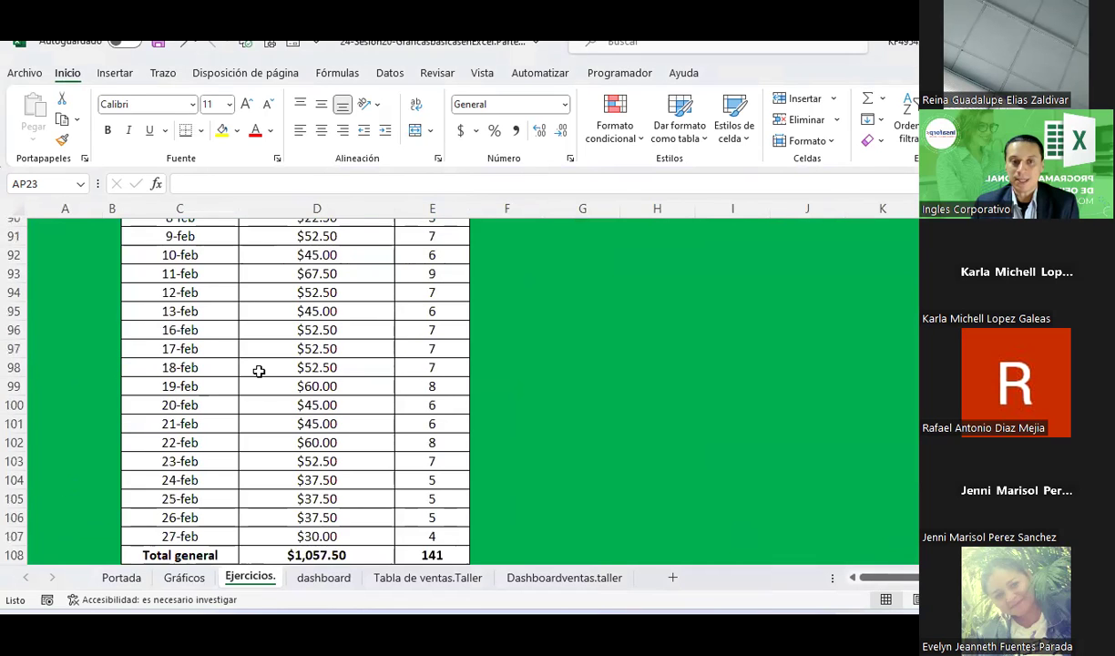
scroll(258, 371, up, 4)
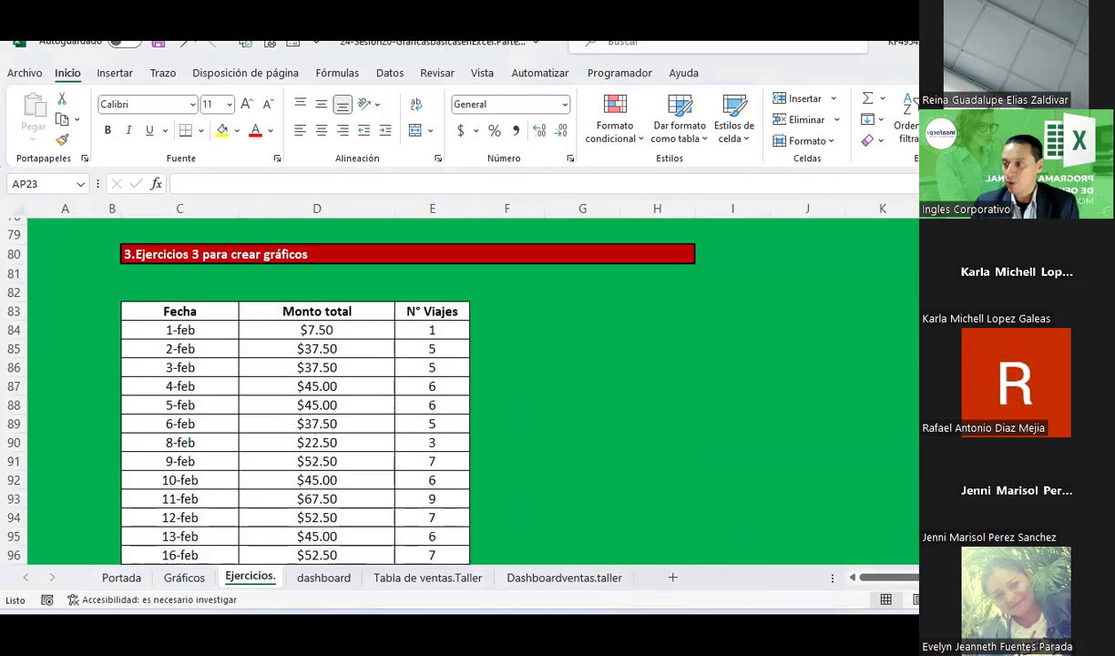
click(514, 332)
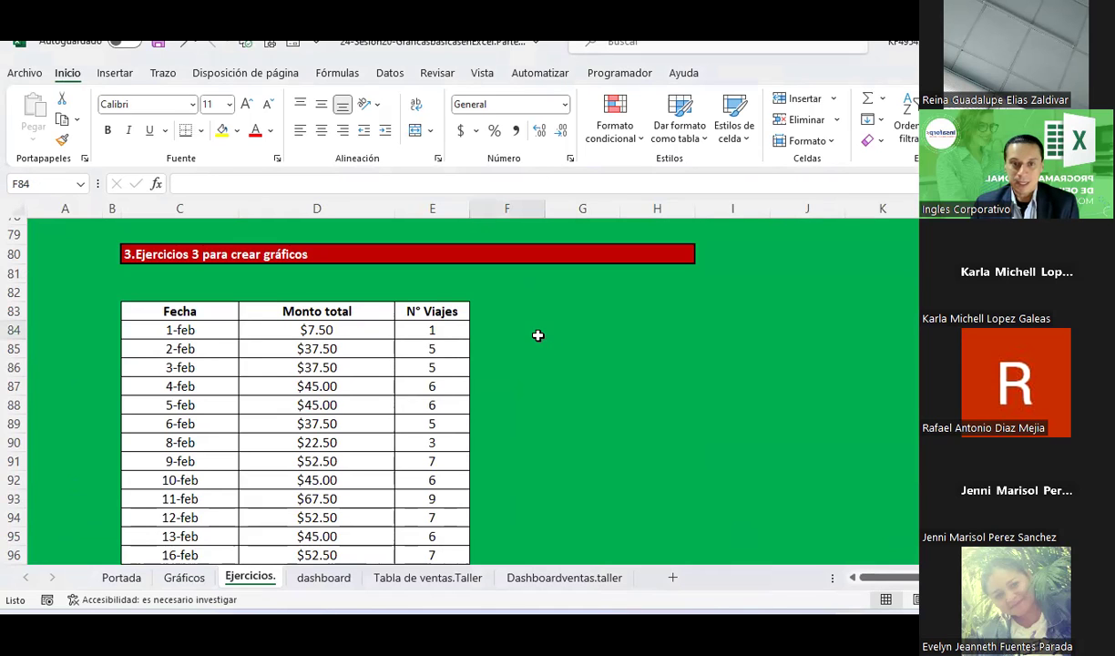
Step: Select the 1-feb date cell at the top of the Fecha column
scroll(568, 330, down, 1)
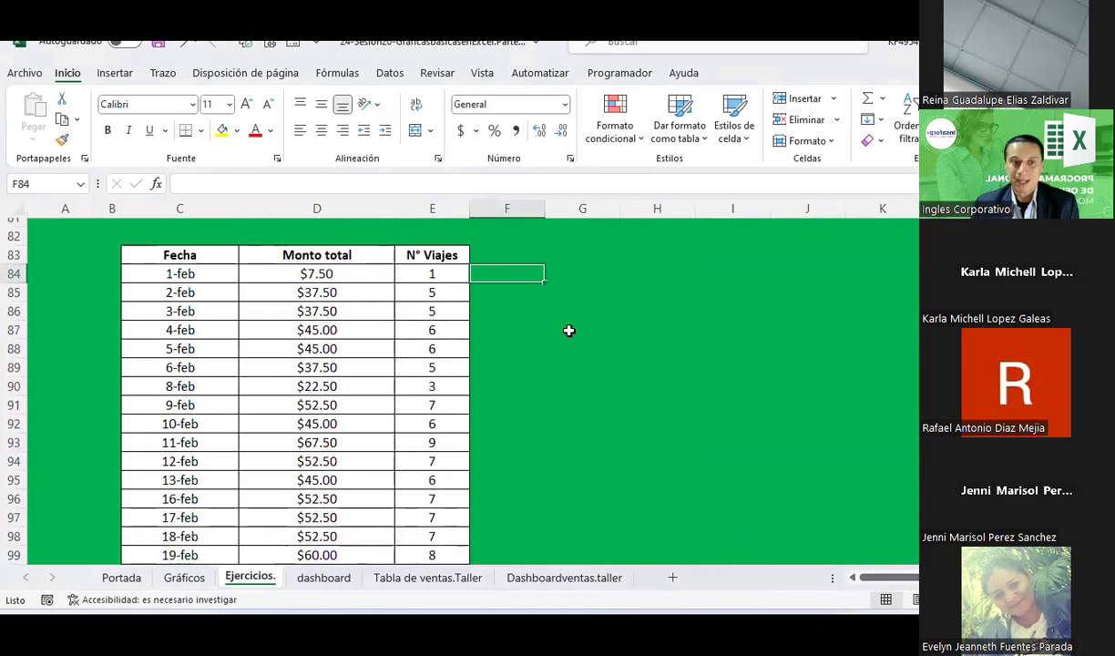
scroll(568, 330, down, 1)
scroll(568, 330, up, 1)
click(198, 274)
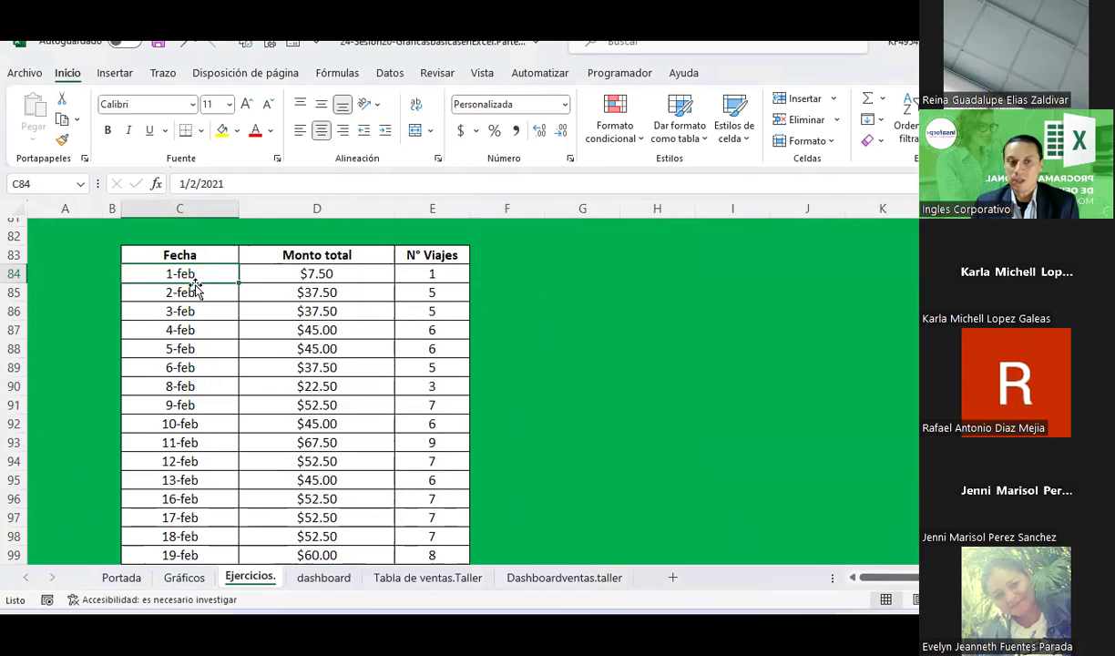
Step: Check the Monto total amounts for 1–4 Feb and the date cells down to 18-feb
click(318, 274)
click(316, 292)
click(315, 310)
click(312, 330)
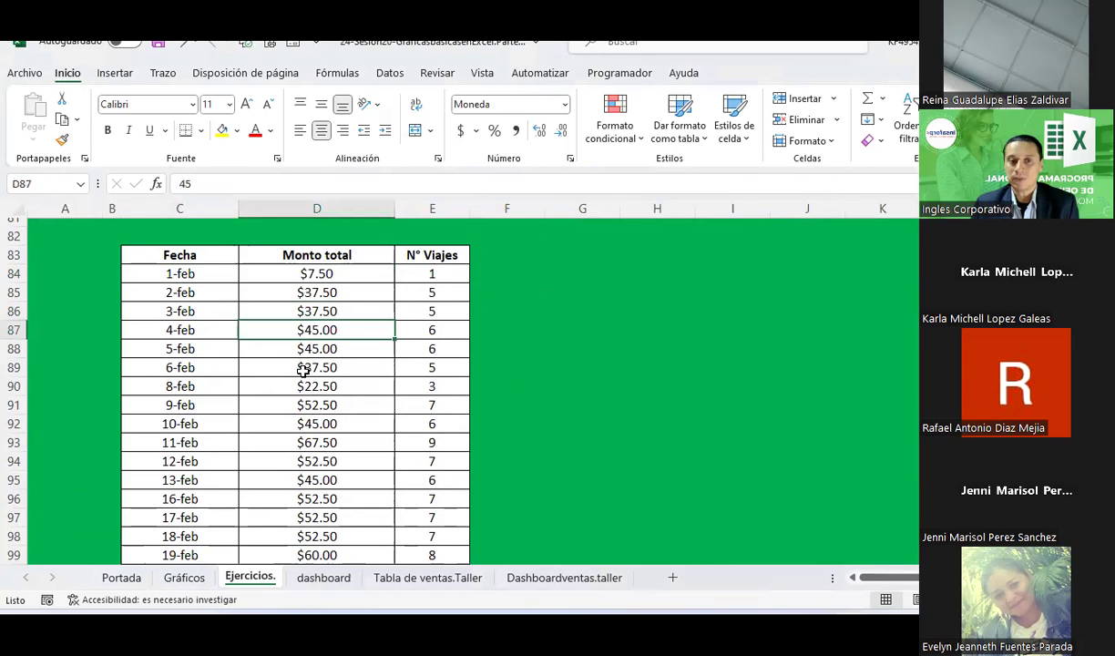
click(176, 364)
click(188, 419)
scroll(226, 368, down, 3)
click(228, 368)
scroll(228, 369, down, 6)
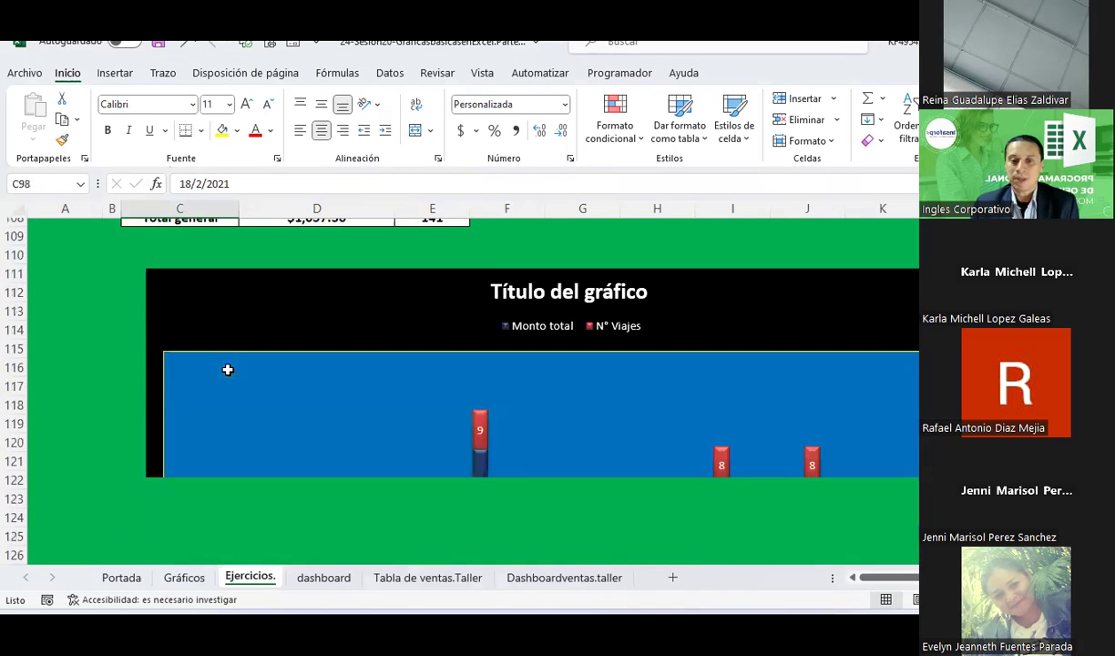
scroll(227, 369, down, 4)
scroll(228, 369, up, 4)
scroll(228, 369, up, 1)
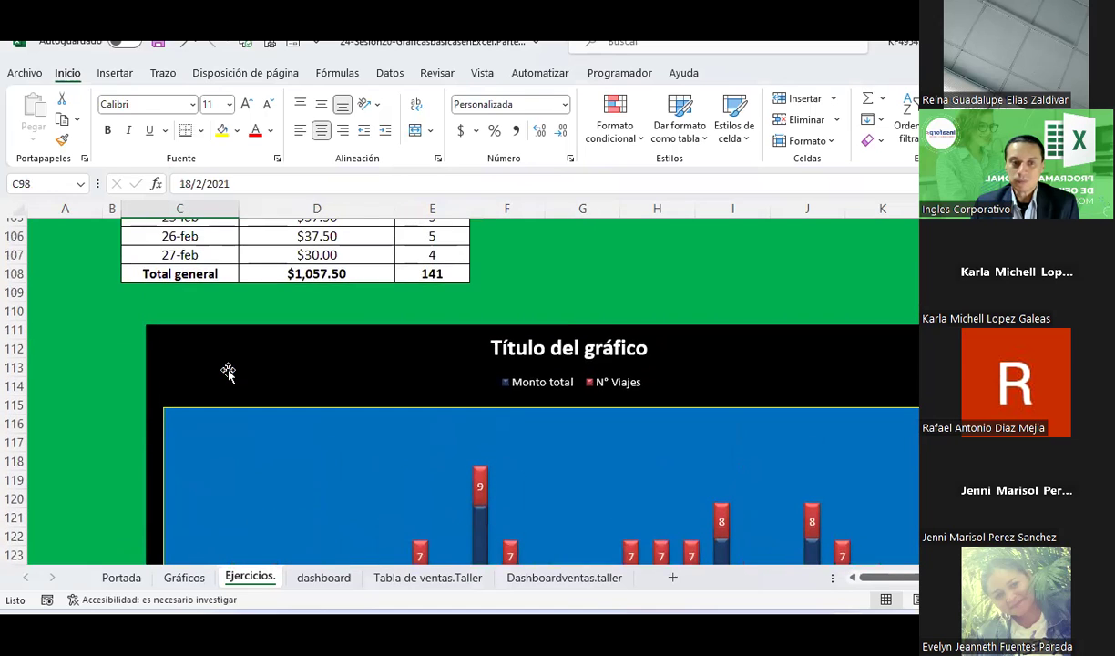
Step: Delete the stacked column chart below the trips table
click(227, 369)
key(Delete)
scroll(228, 369, up, 5)
scroll(228, 369, up, 1)
scroll(228, 372, up, 3)
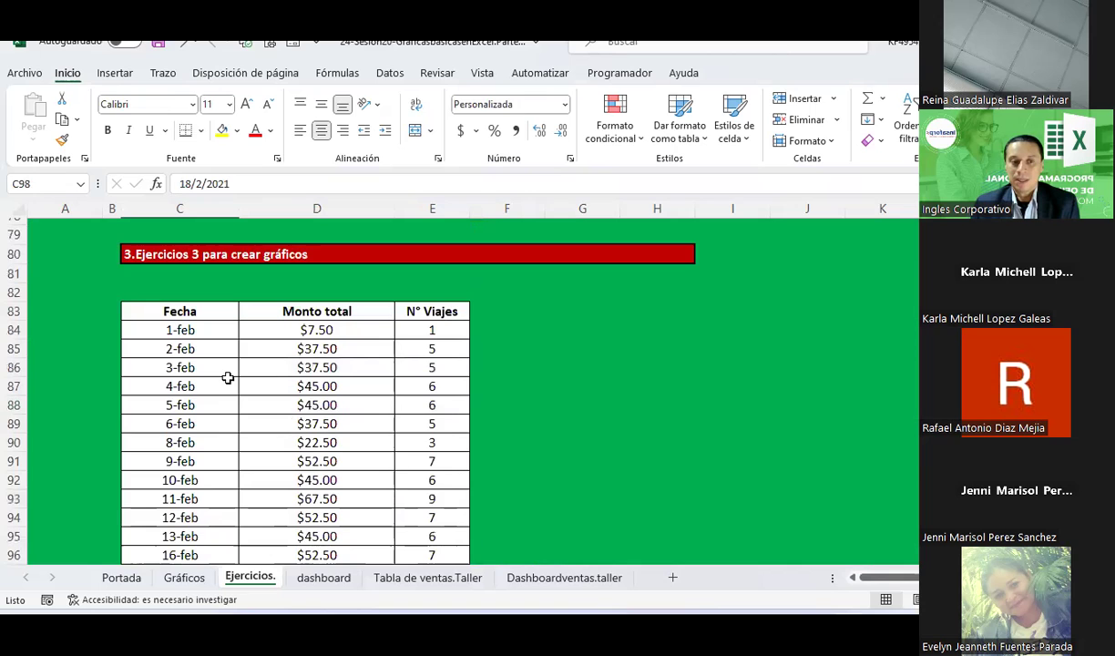
scroll(228, 377, down, 1)
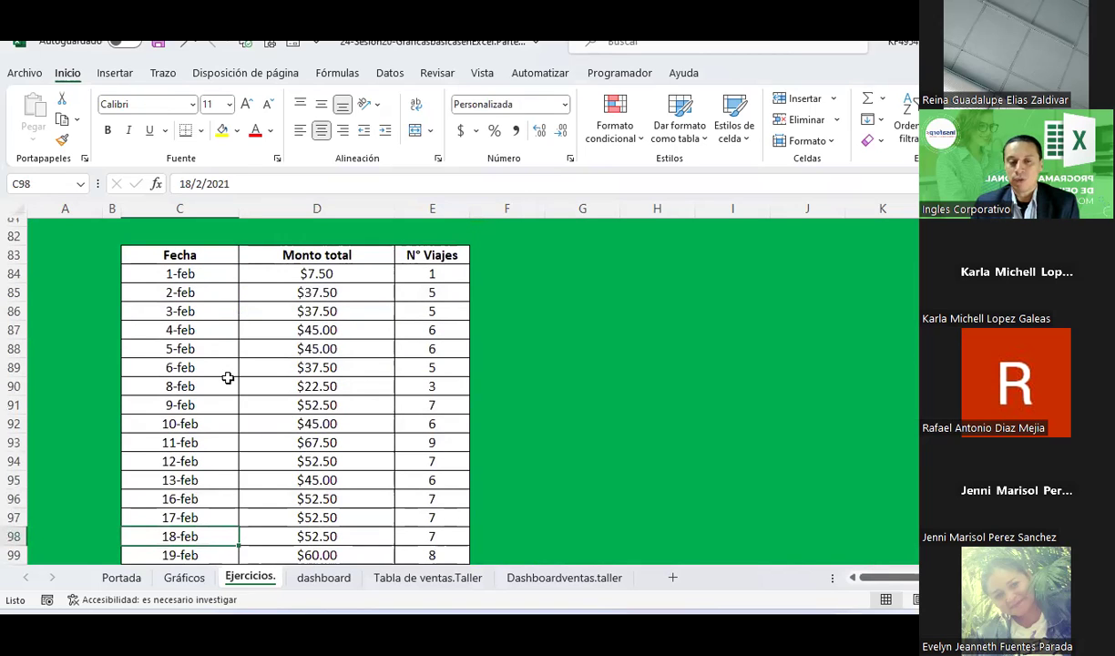
Step: Recheck the Monto totals and trip counts for 1-feb through 11-feb
click(428, 273)
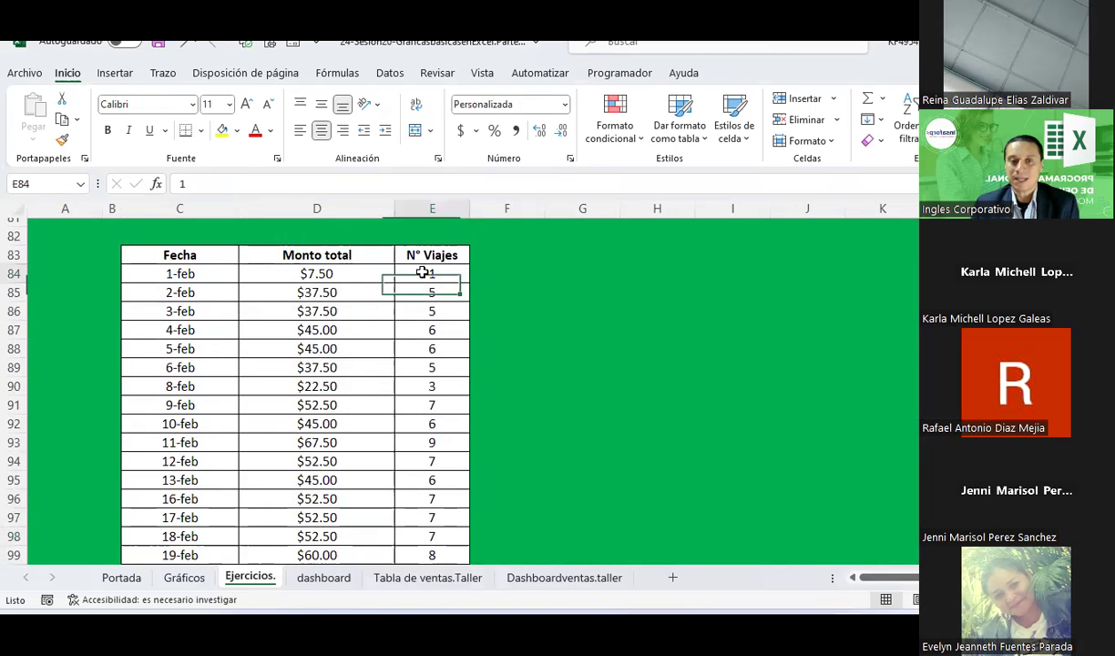
click(378, 310)
click(313, 351)
click(436, 364)
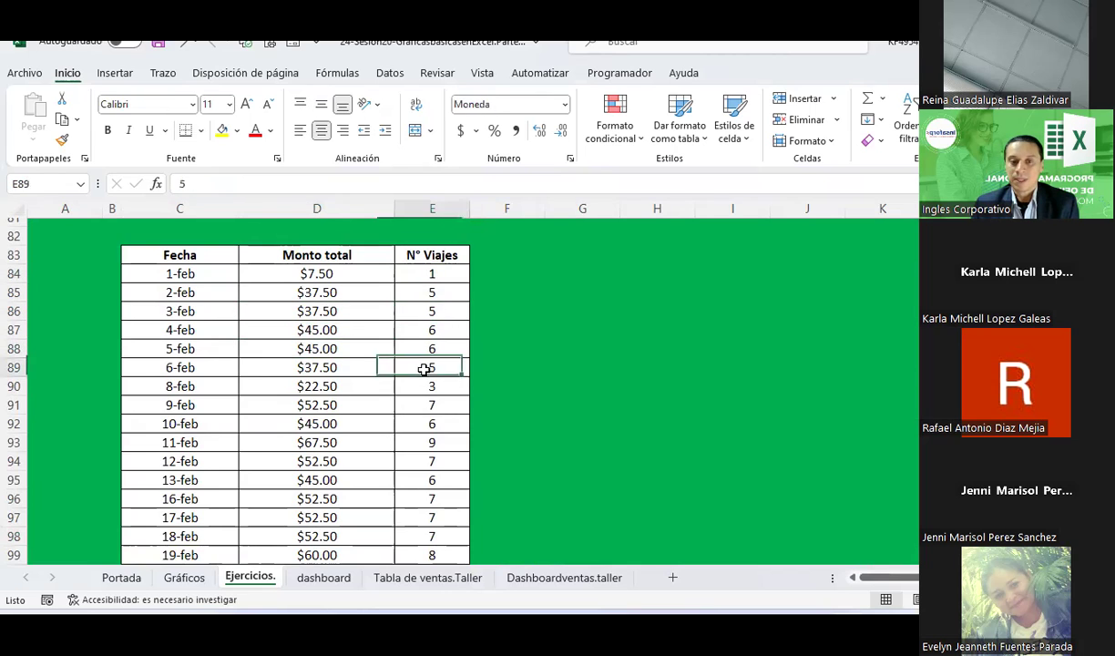
click(347, 386)
click(319, 405)
click(320, 423)
click(344, 443)
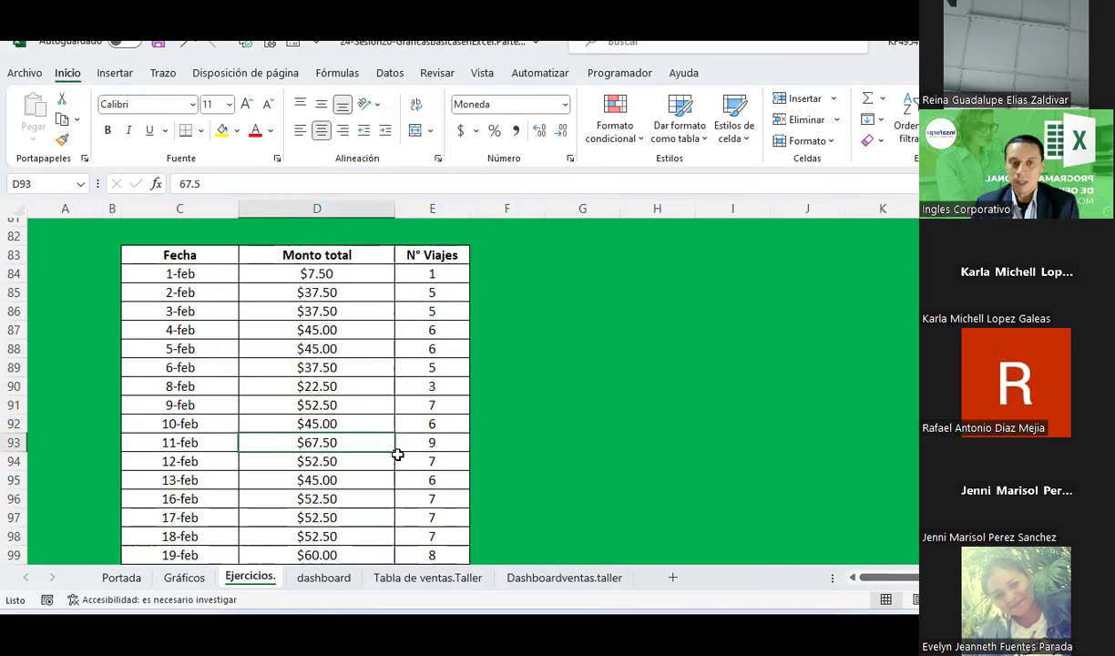
click(346, 274)
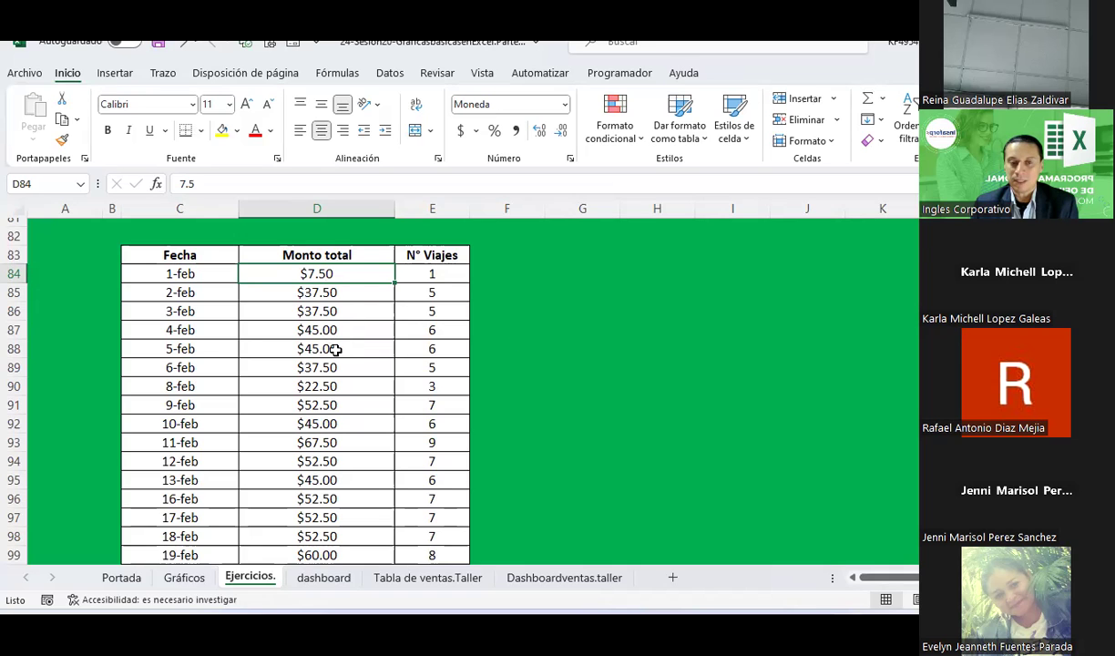
click(458, 292)
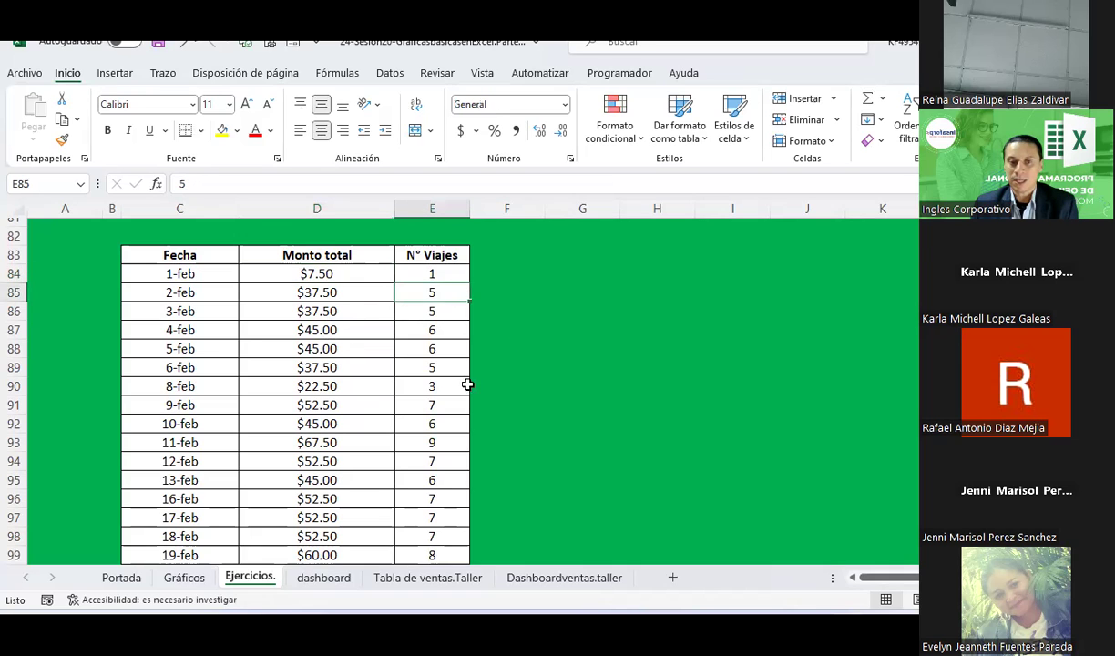
scroll(468, 380, up, 1)
scroll(467, 405, down, 1)
scroll(467, 405, down, 1)
scroll(467, 405, down, 1)
scroll(467, 405, down, 1)
scroll(467, 405, down, 1)
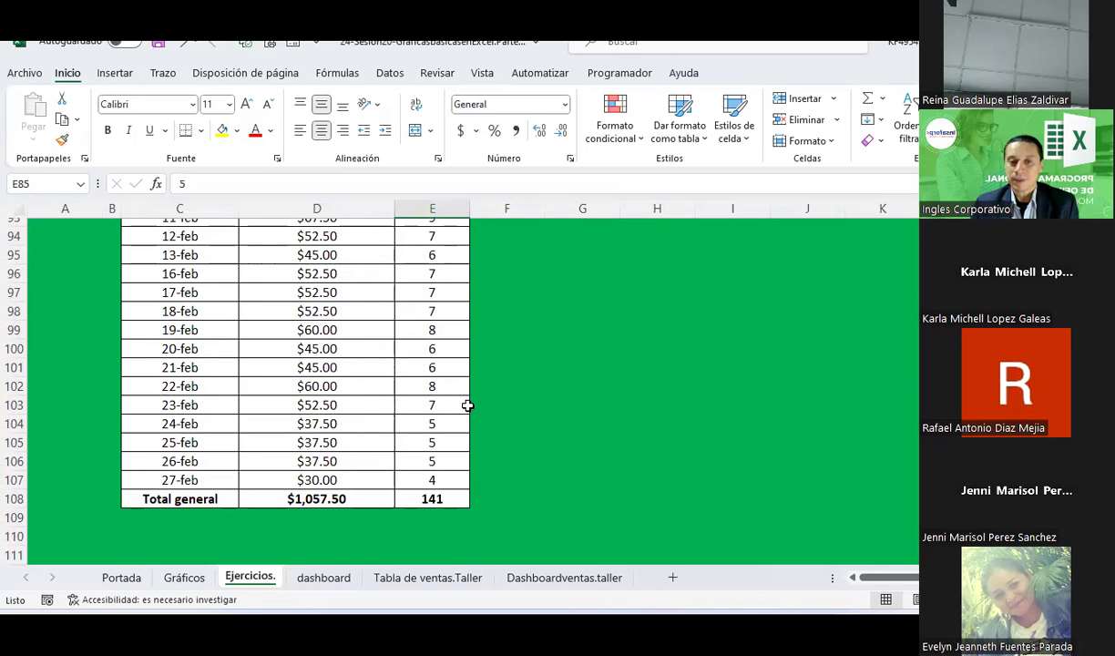
scroll(467, 405, up, 1)
scroll(467, 405, up, 1)
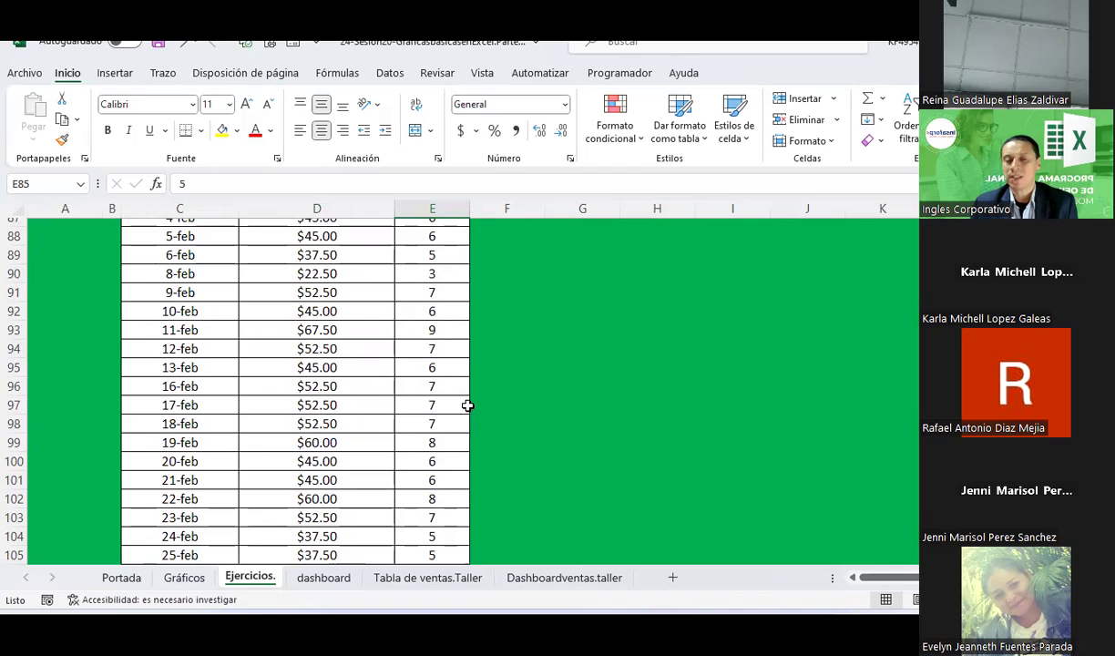
scroll(467, 405, up, 2)
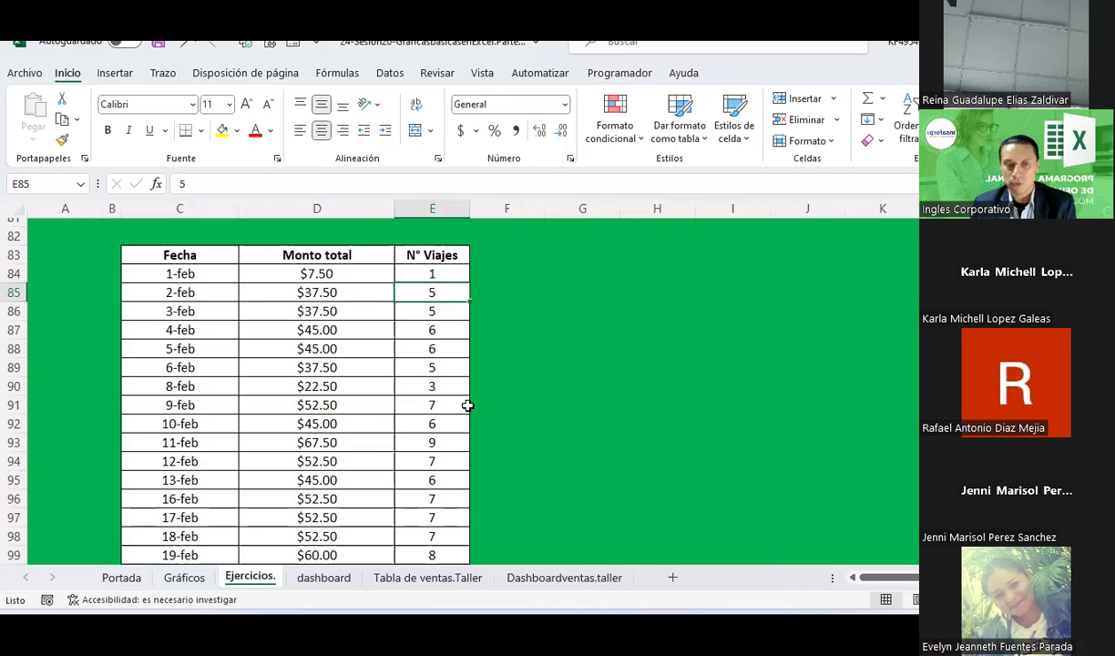
scroll(321, 379, down, 1)
scroll(320, 380, up, 1)
Step: Select the dates, amounts and trip counts and insert a 100% stacked column chart
drag(208, 272, 210, 344)
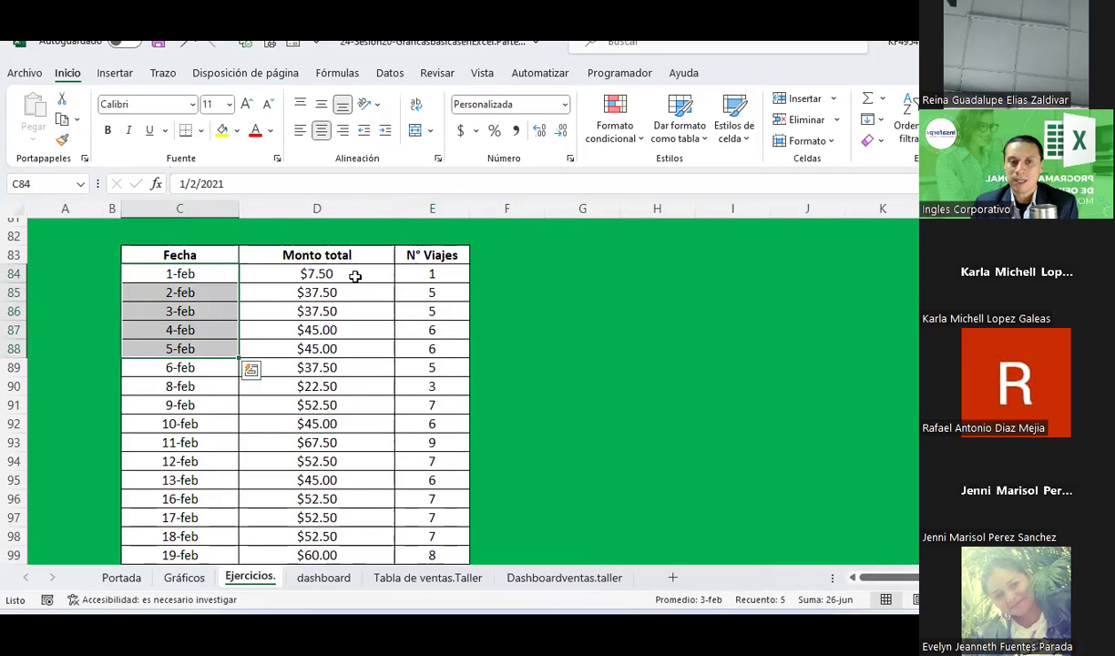
mouse_move(219, 276)
mouse_down()
mouse_move(437, 593)
mouse_move(435, 517)
mouse_up()
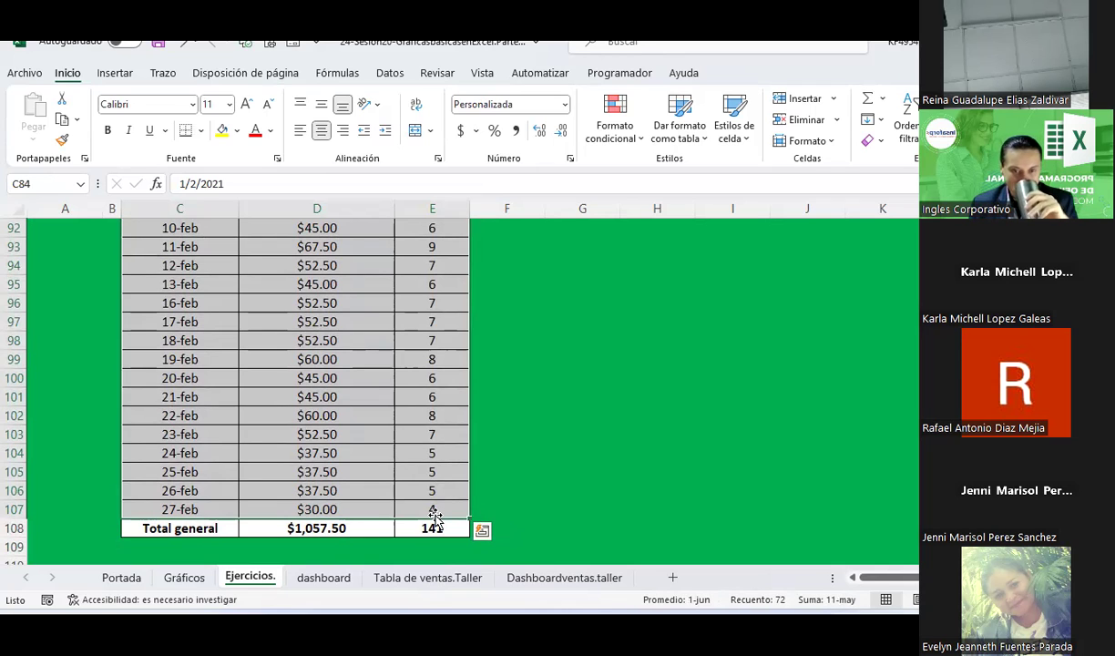
click(116, 73)
click(440, 141)
click(439, 141)
click(440, 100)
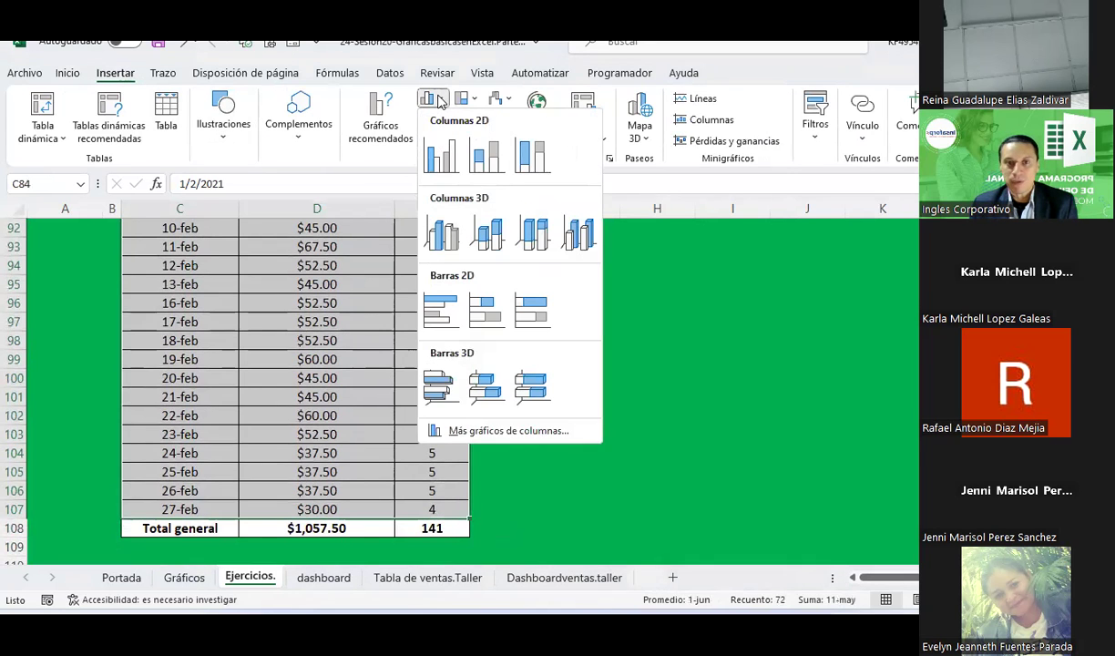
click(534, 157)
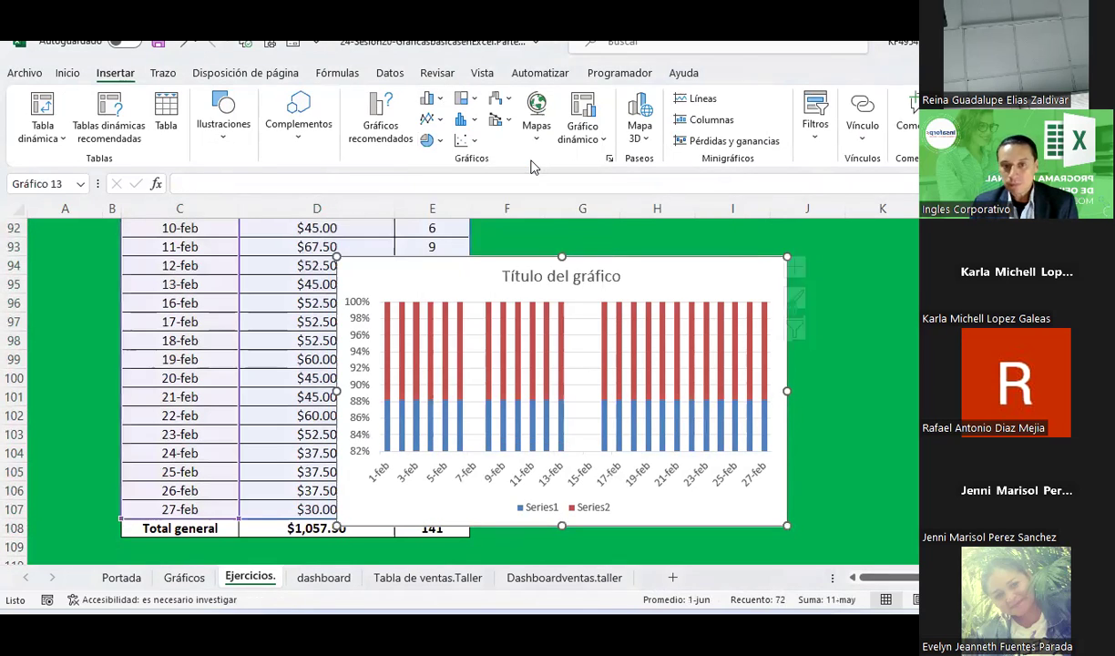
Step: Move the new chart to the right of the table and higher on the sheet
drag(678, 283, 869, 256)
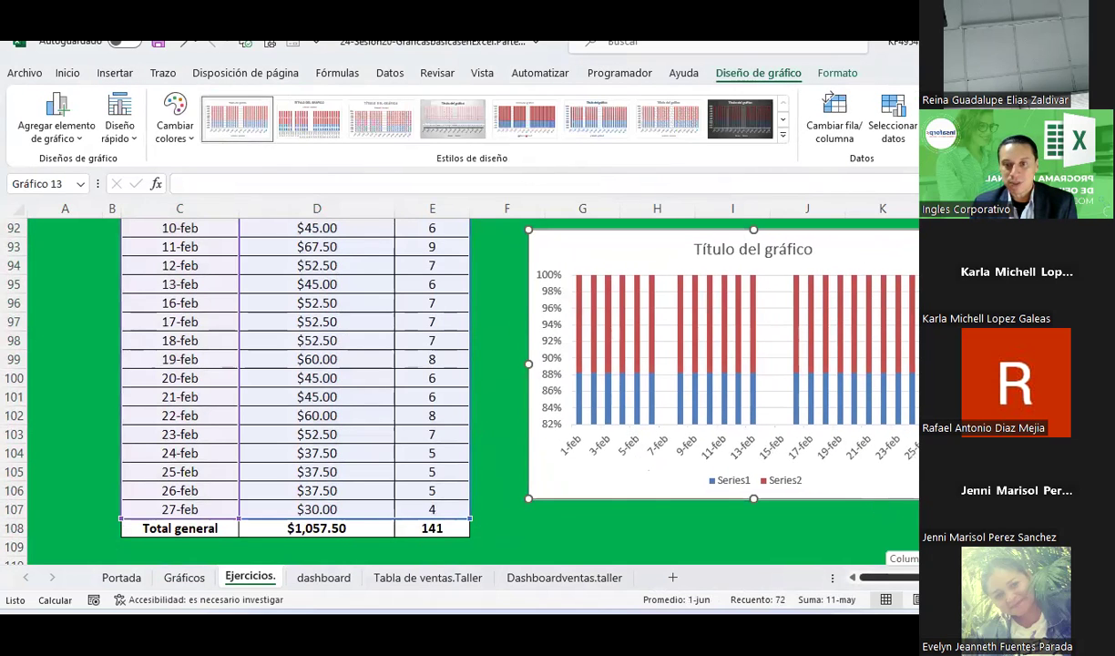
scroll(883, 528, right, 6)
scroll(883, 528, left, 4)
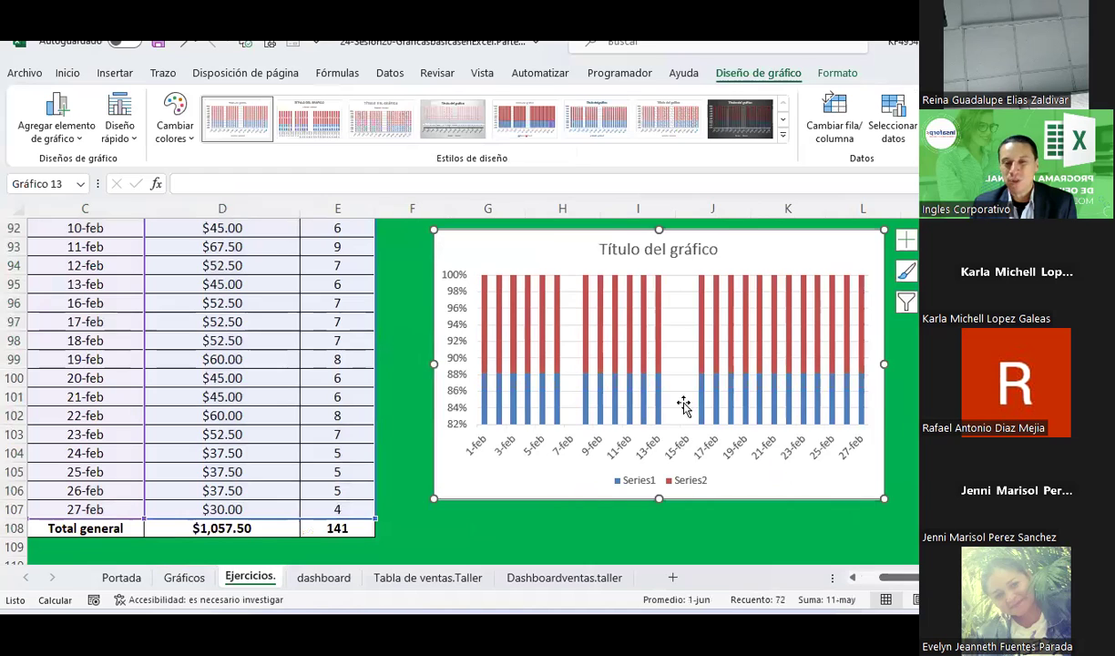
scroll(653, 387, up, 2)
drag(866, 352, 866, 252)
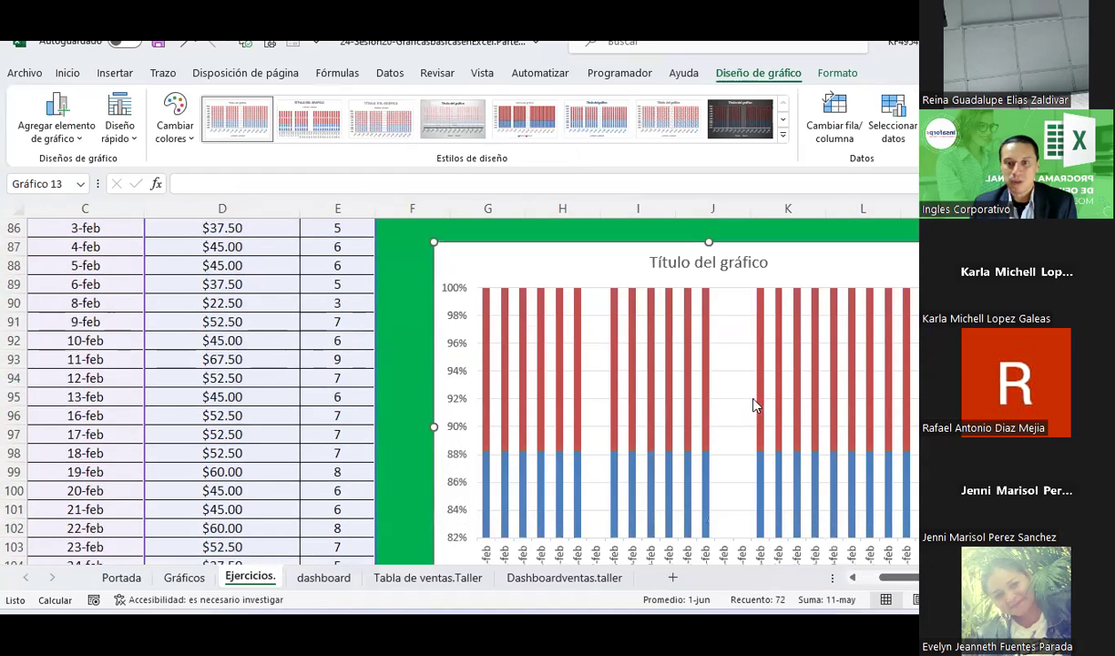
Step: Apply the dark chart Style 8 and Quick Layout 4 with data labels and bottom legend
click(781, 135)
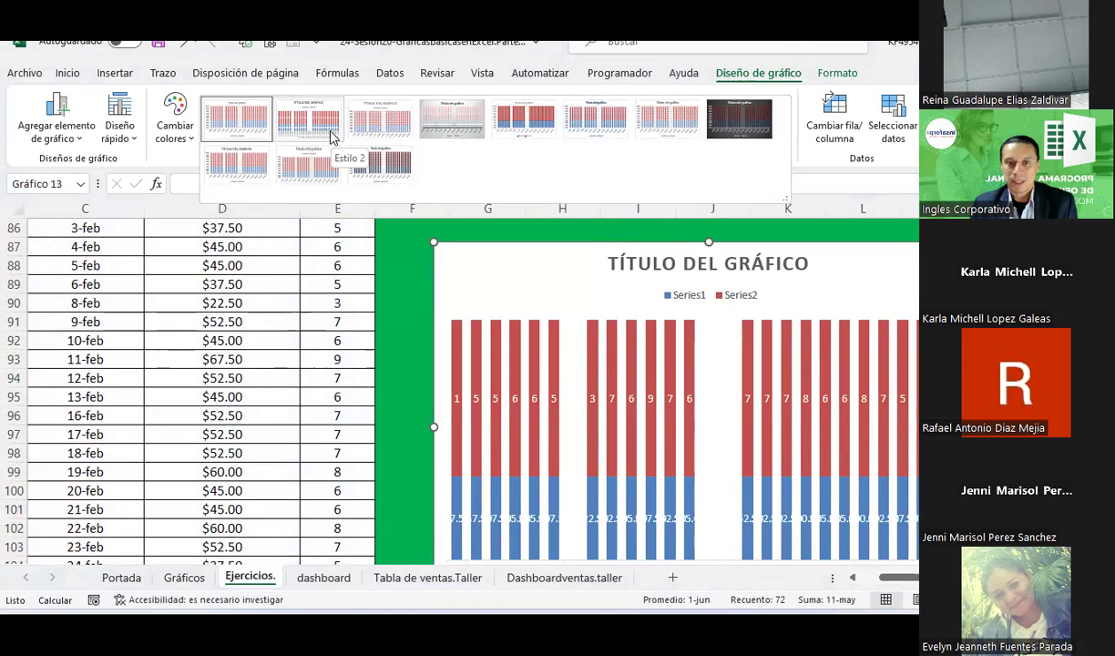
click(752, 127)
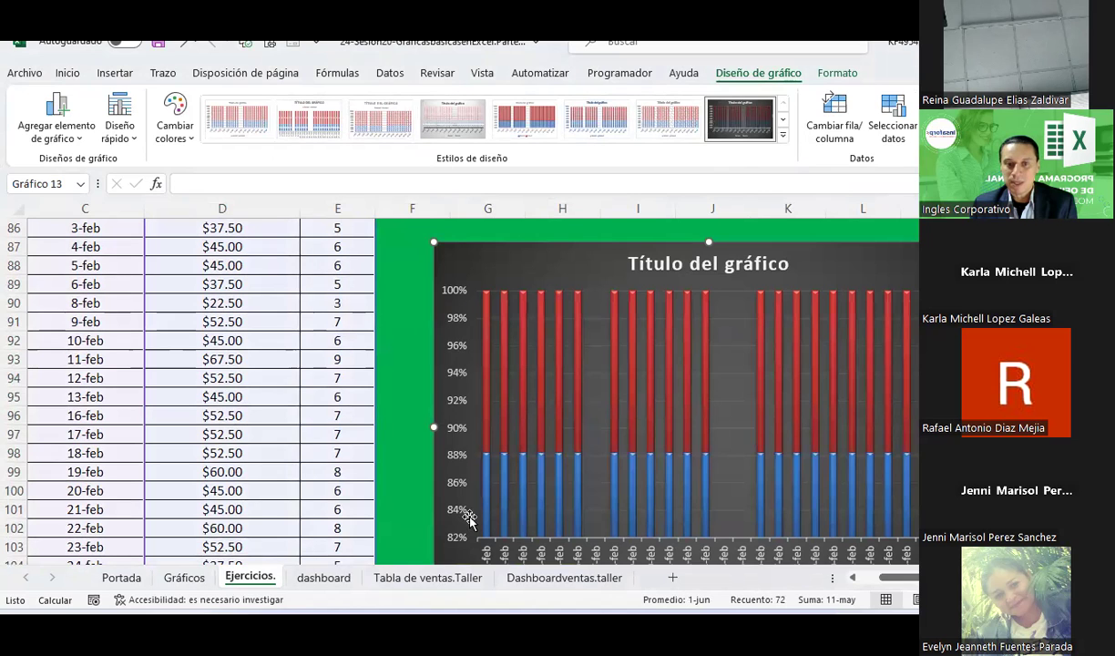
click(120, 132)
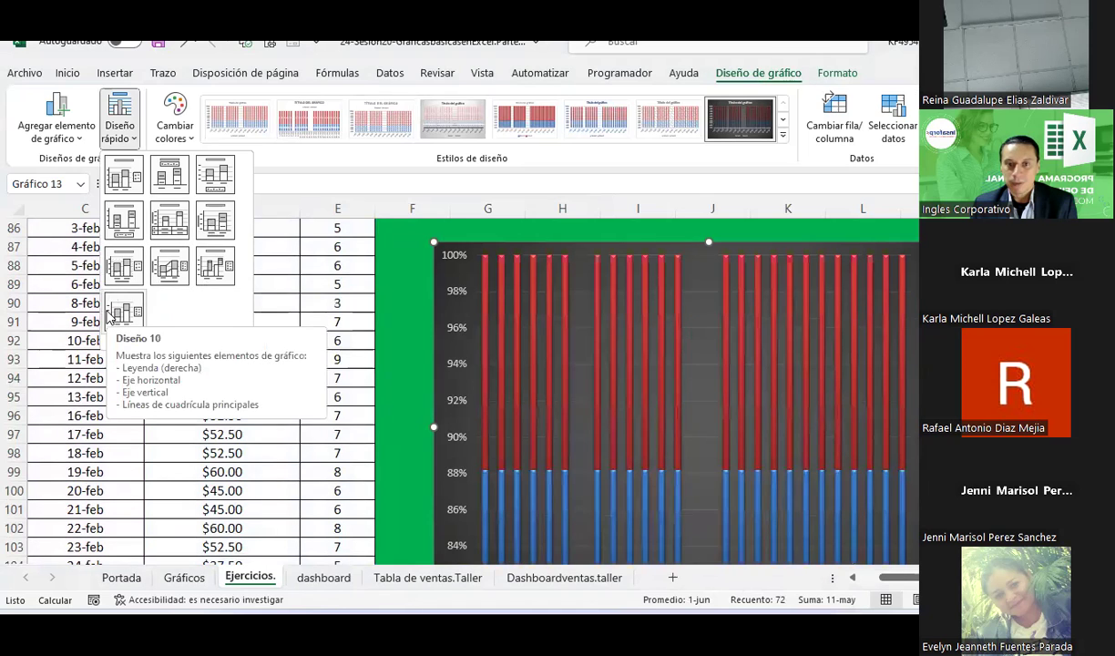
click(129, 225)
scroll(635, 433, down, 2)
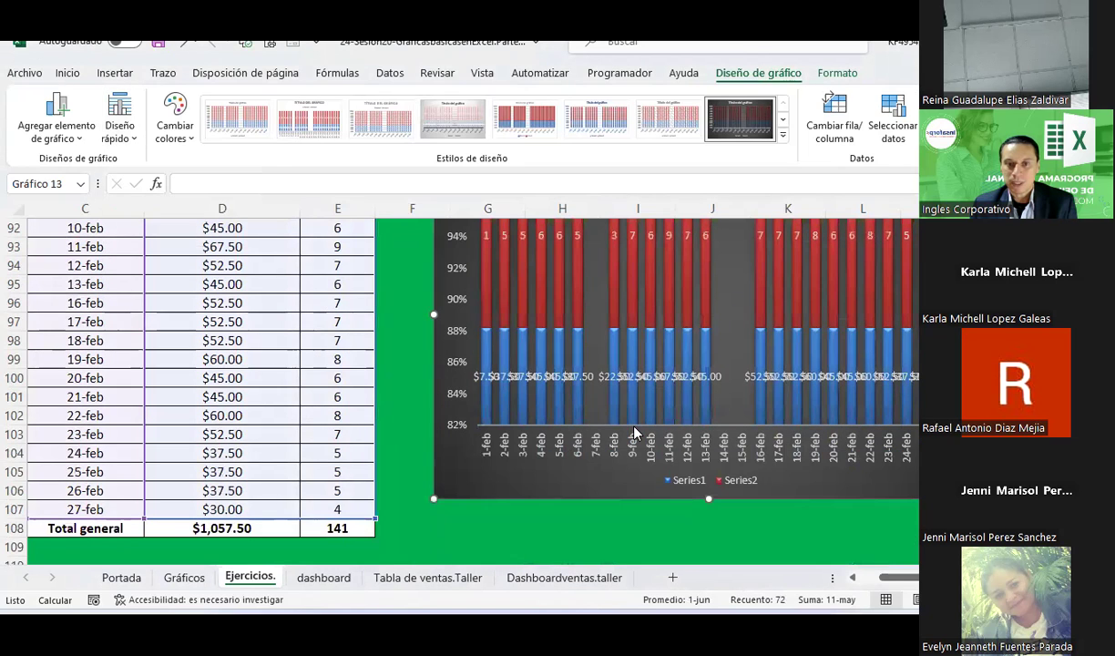
click(584, 381)
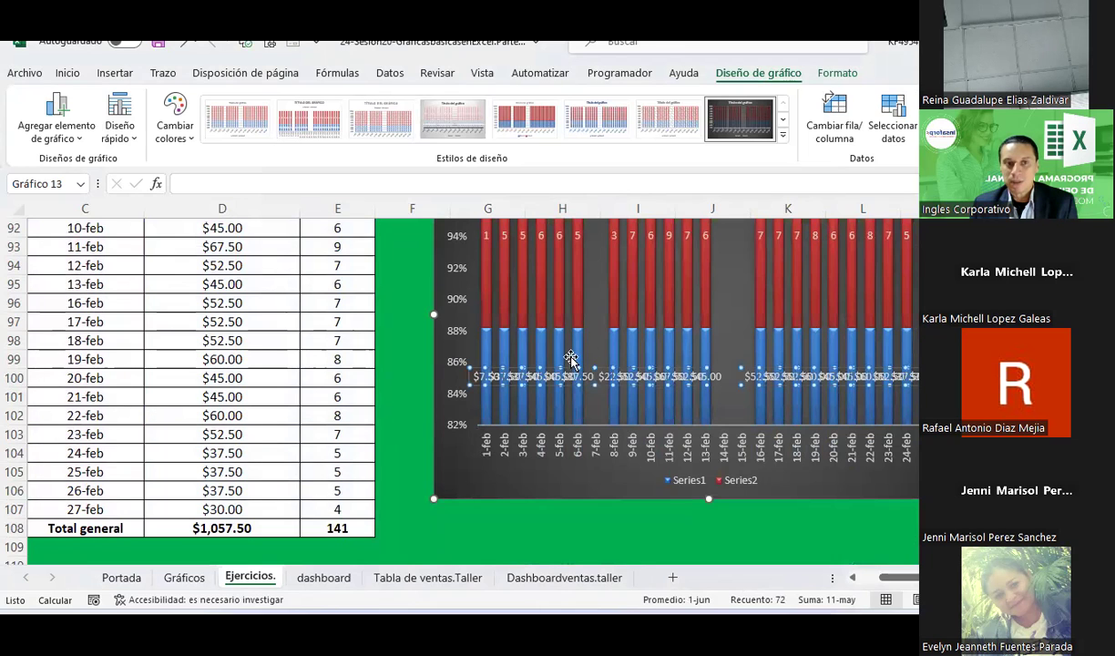
click(71, 73)
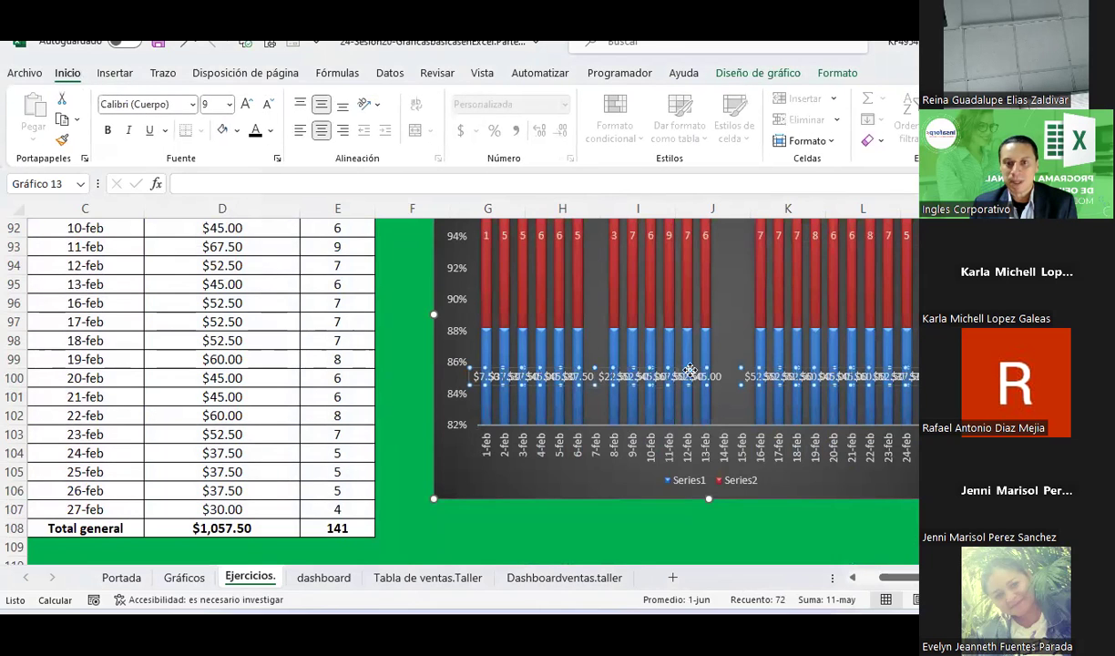
click(978, 397)
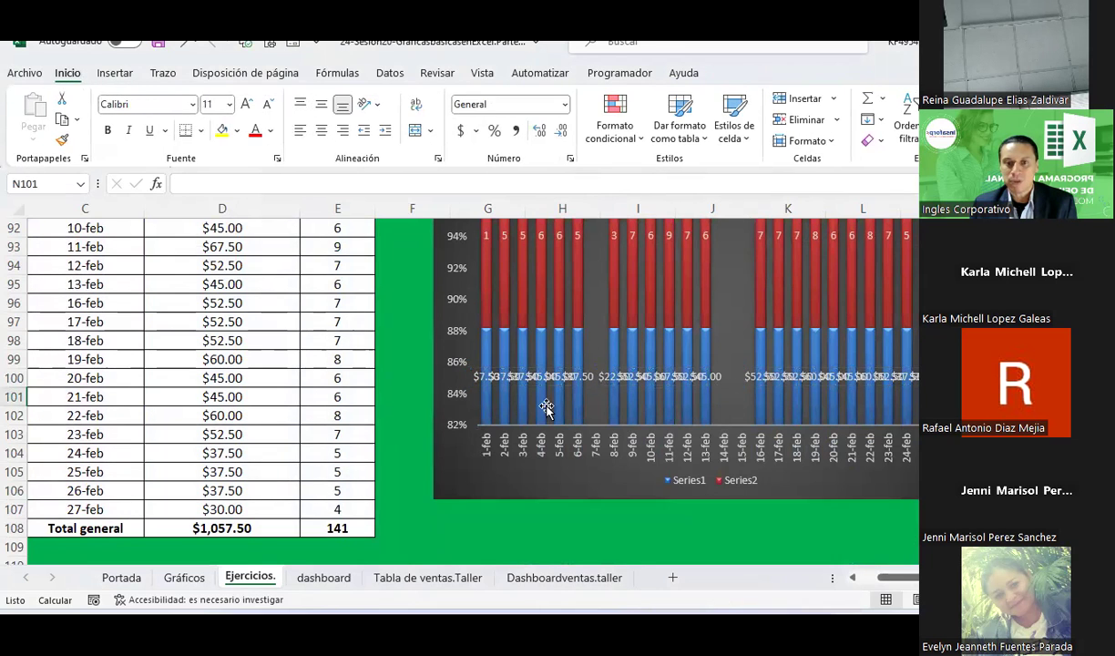
Step: Open the font settings for the Series1 data labels and cancel without changes
click(521, 379)
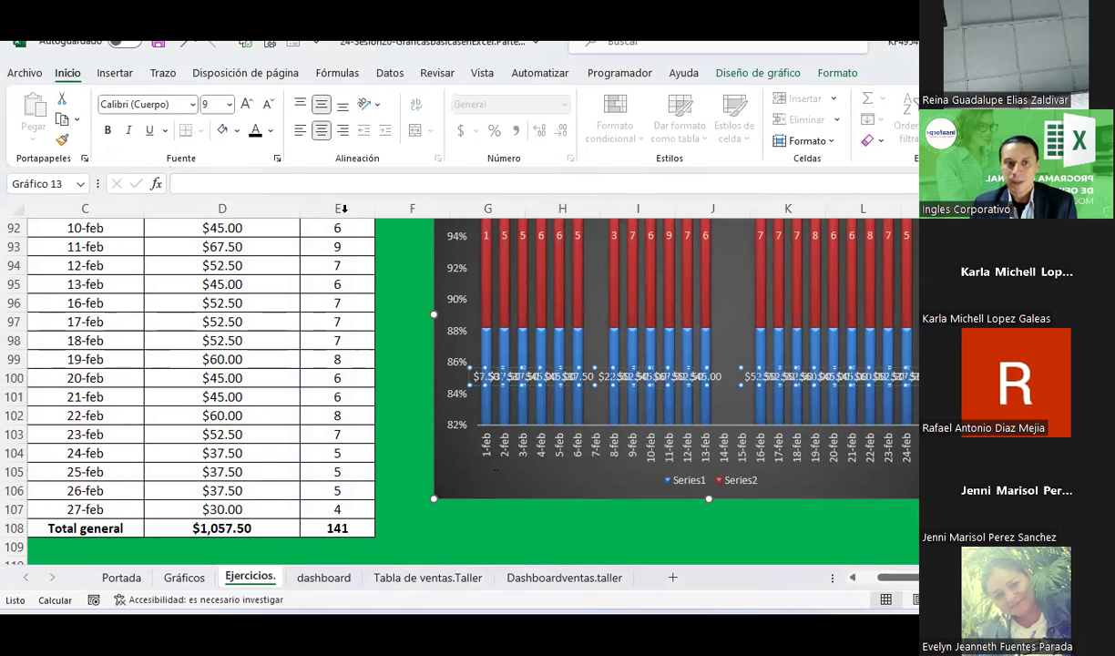
click(277, 159)
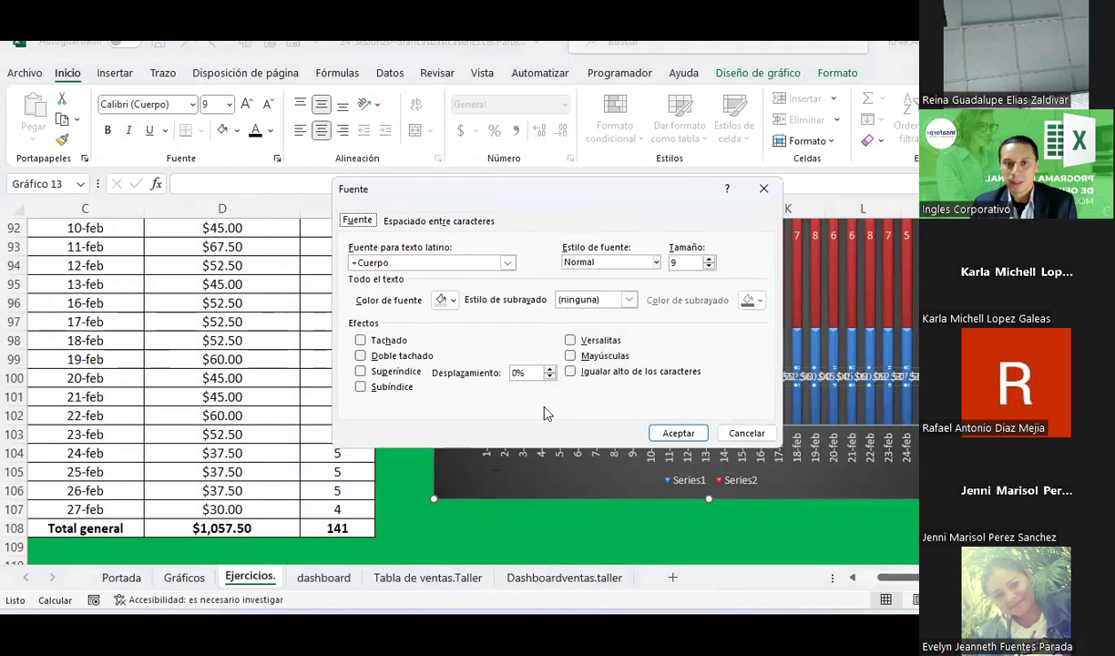
click(745, 432)
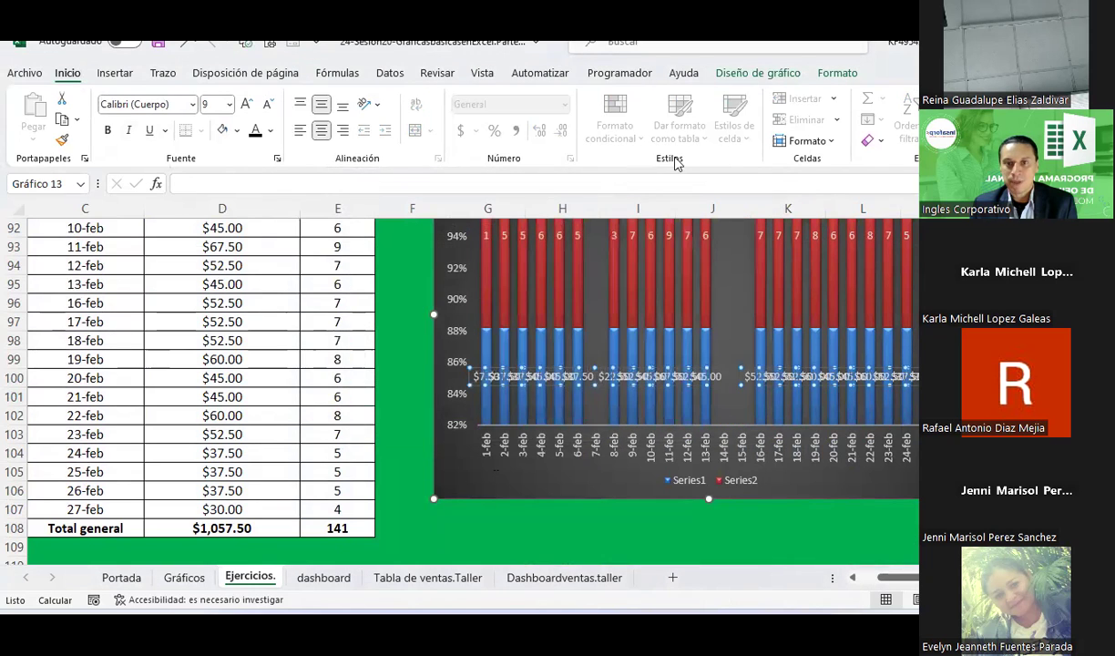
Step: Browse the Series1 Format Data Series effects, fill and line, and series options sections
right_click(511, 383)
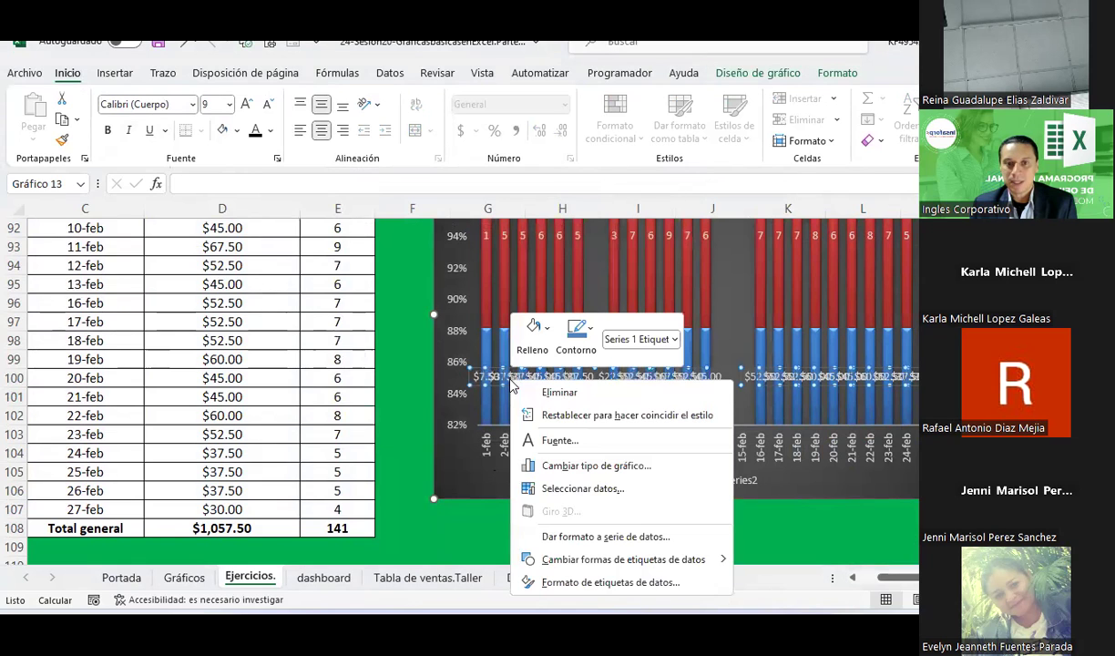
click(583, 538)
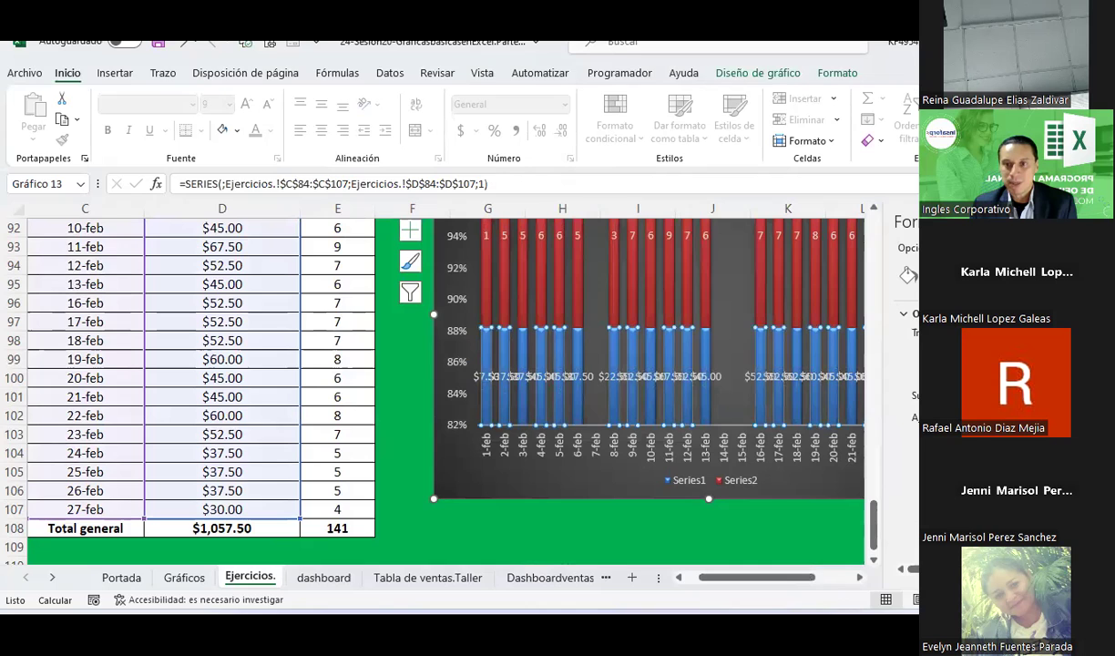
click(935, 275)
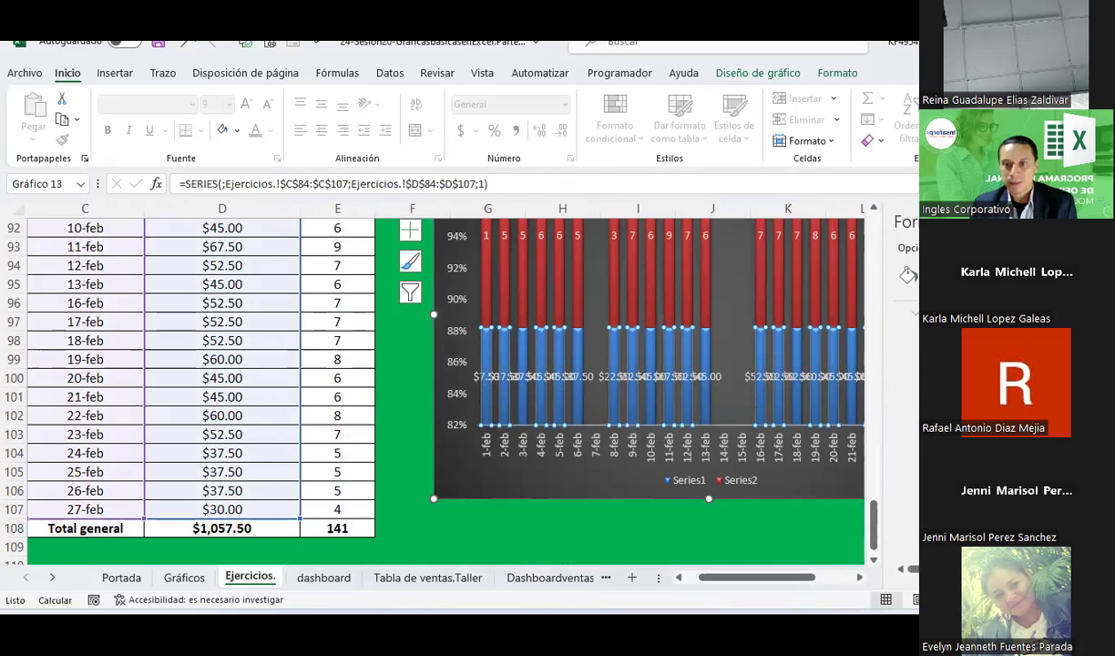
click(947, 275)
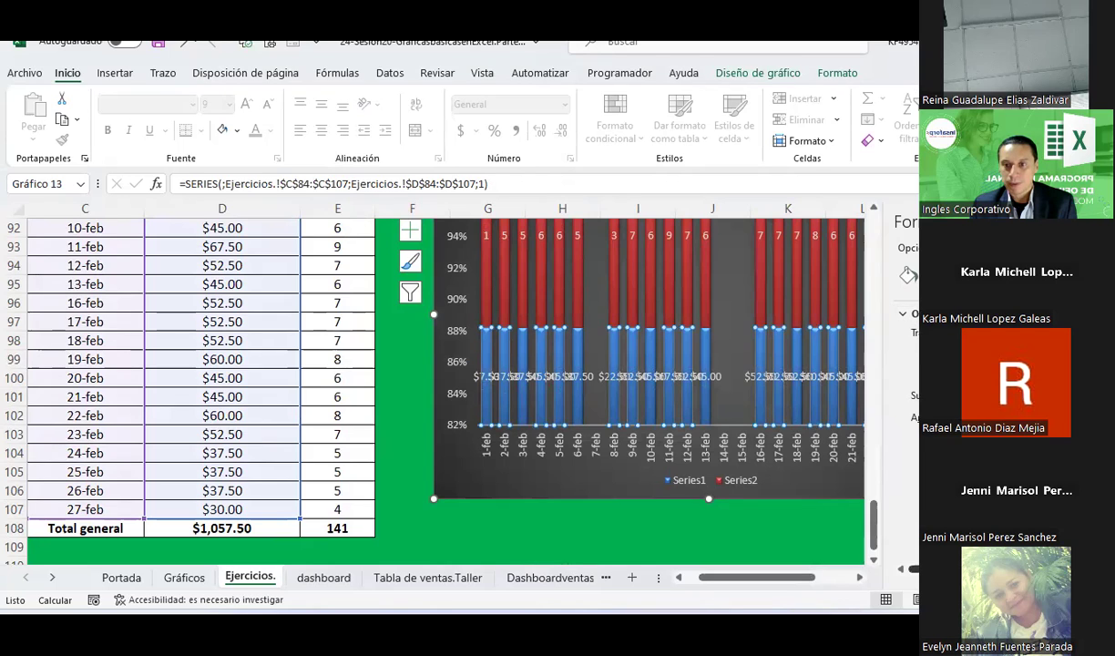
click(935, 275)
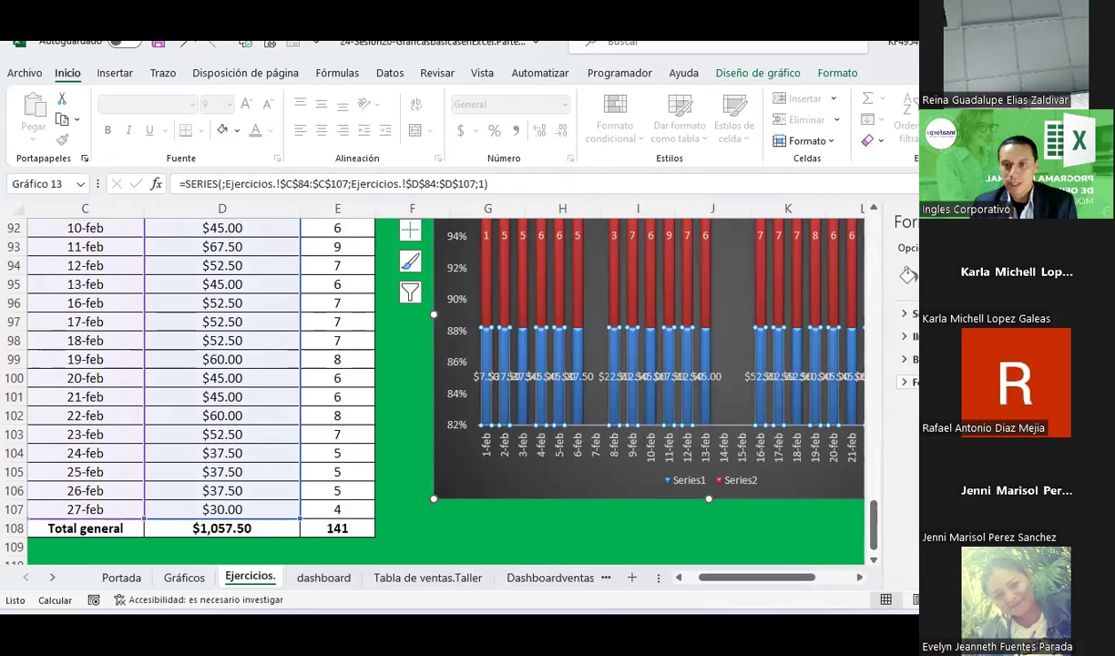
click(902, 386)
click(905, 360)
click(904, 314)
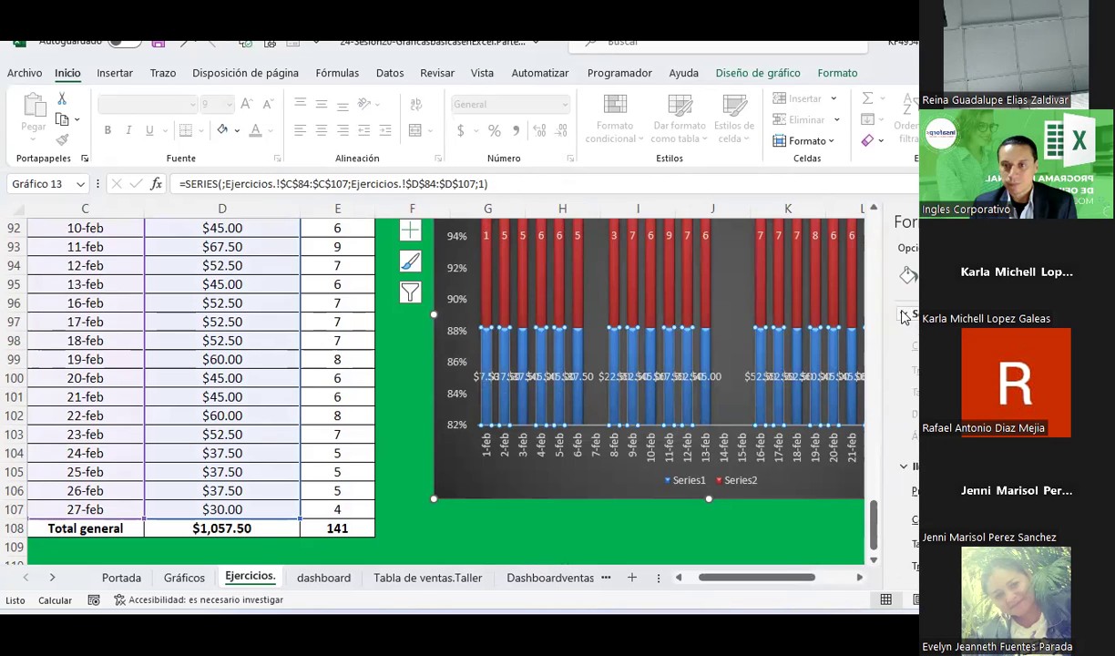
click(907, 277)
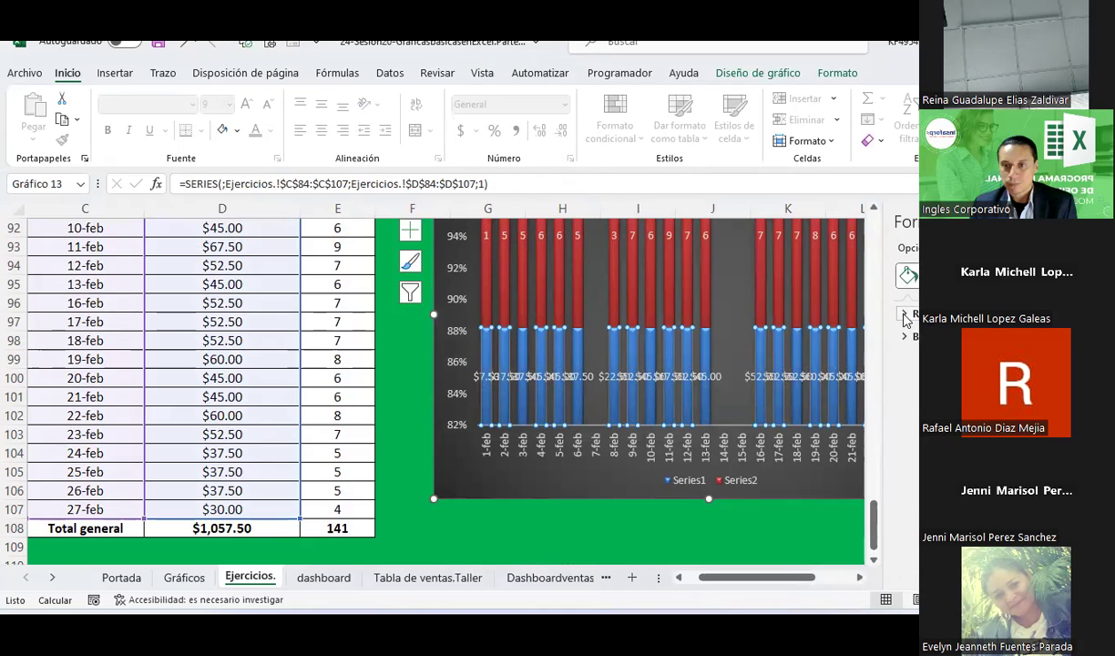
click(906, 513)
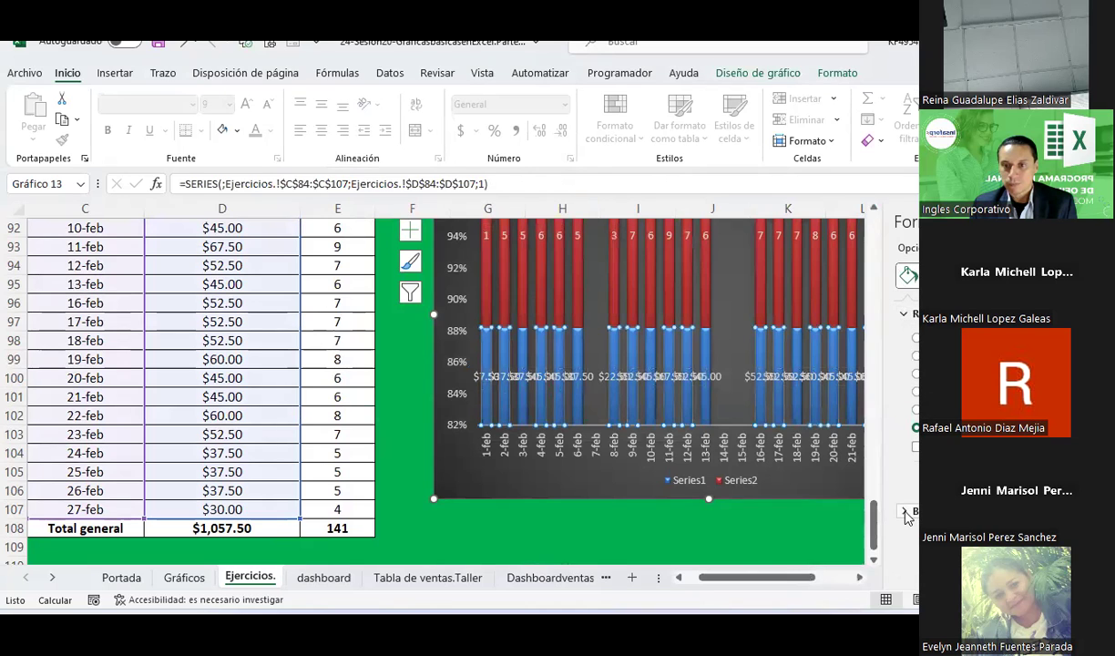
click(904, 314)
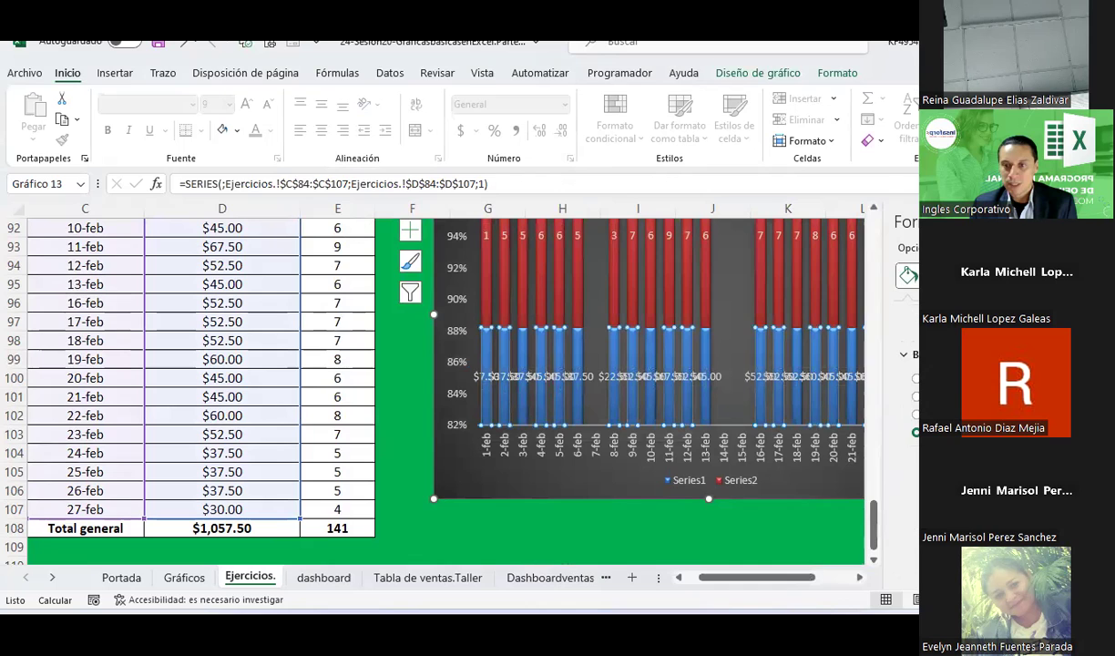
click(969, 275)
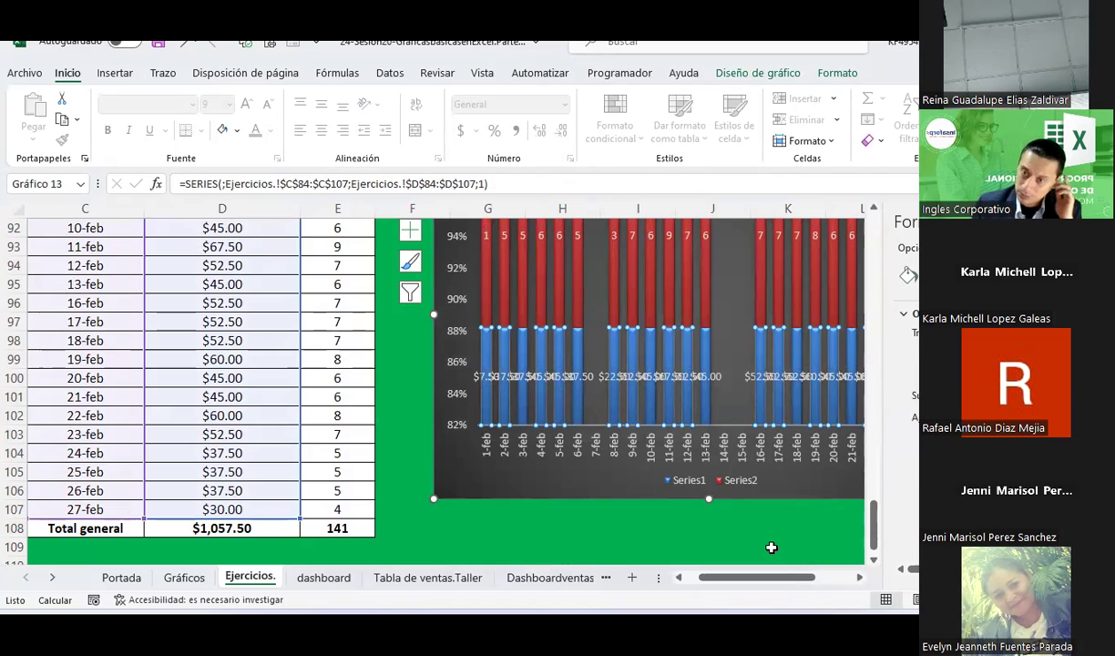
Step: Give the Series1 dollar labels a white fill, bold text and size 8
click(557, 379)
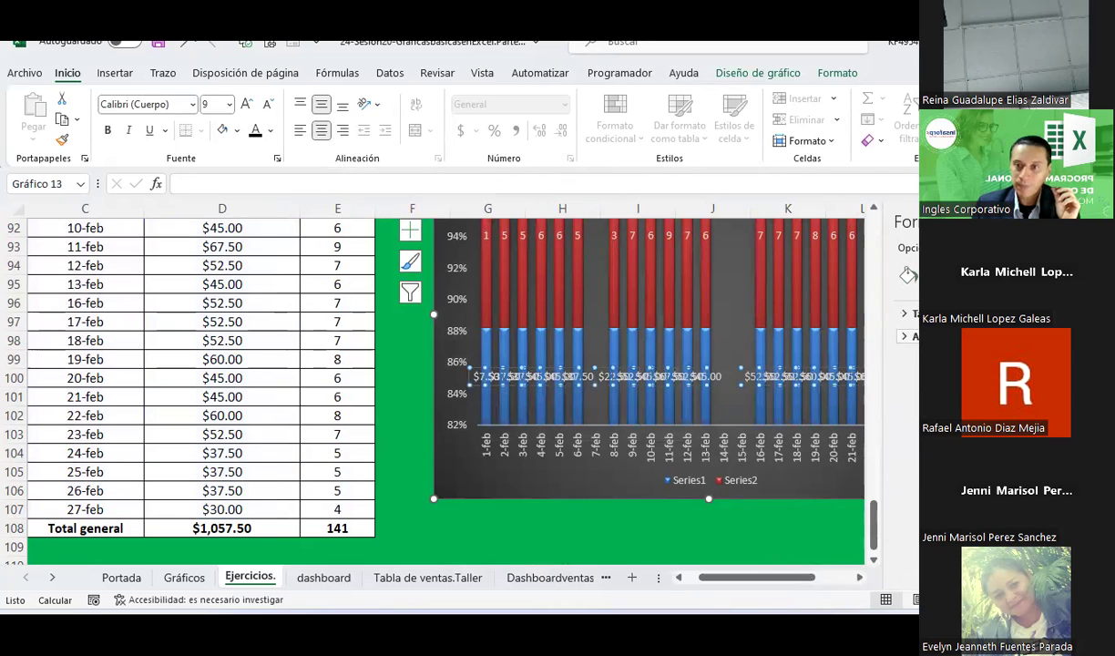
click(903, 336)
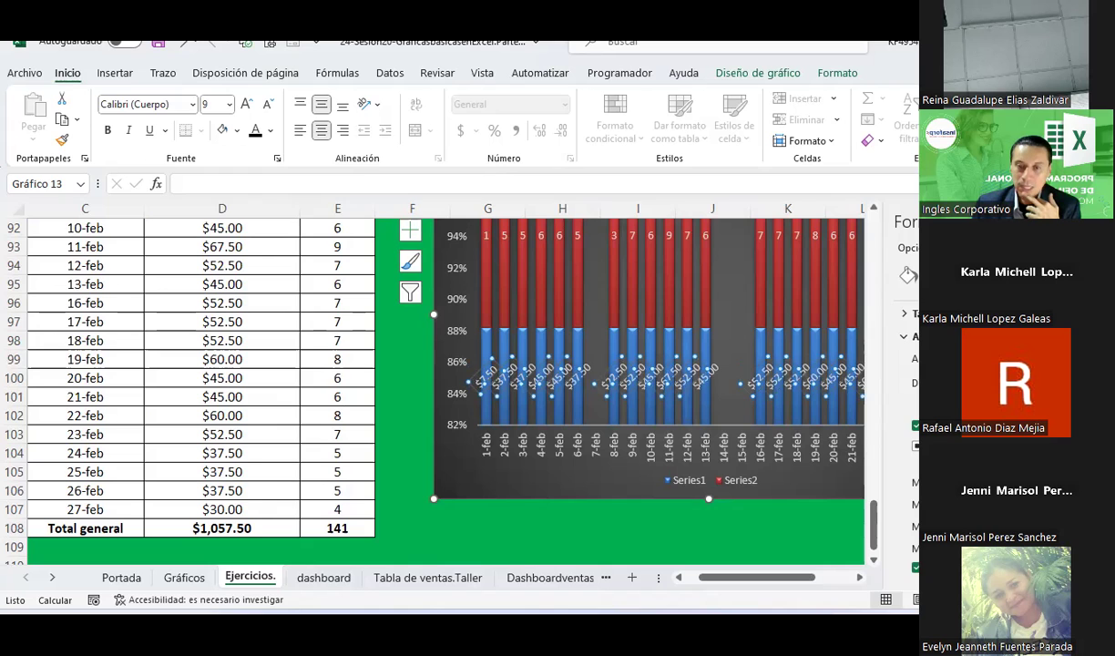
click(637, 547)
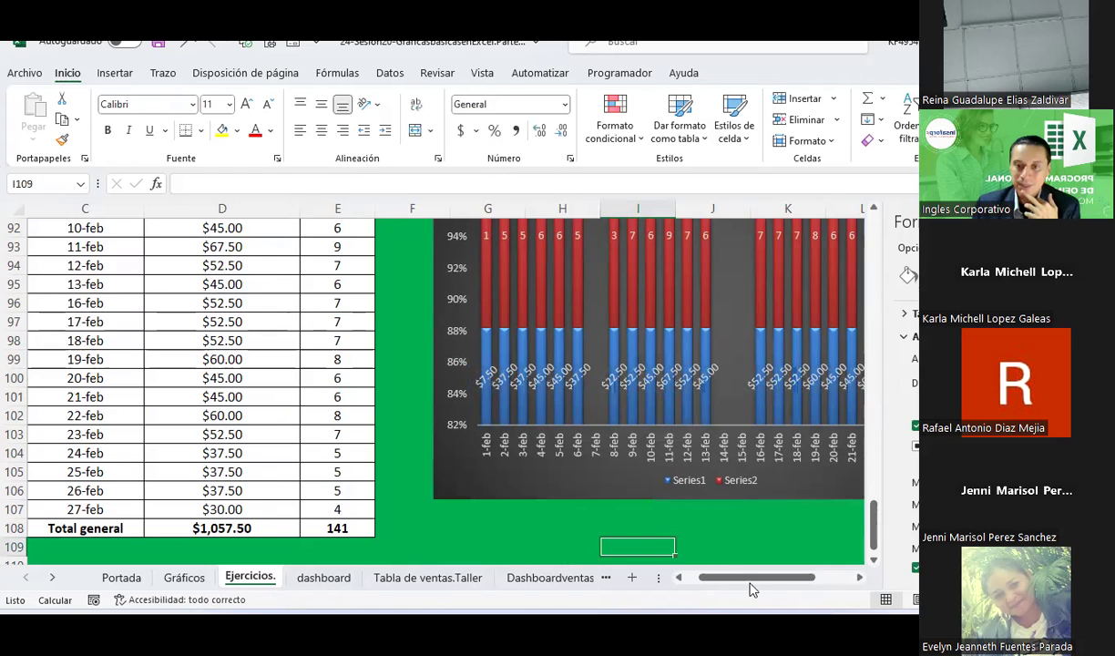
drag(752, 577, 772, 577)
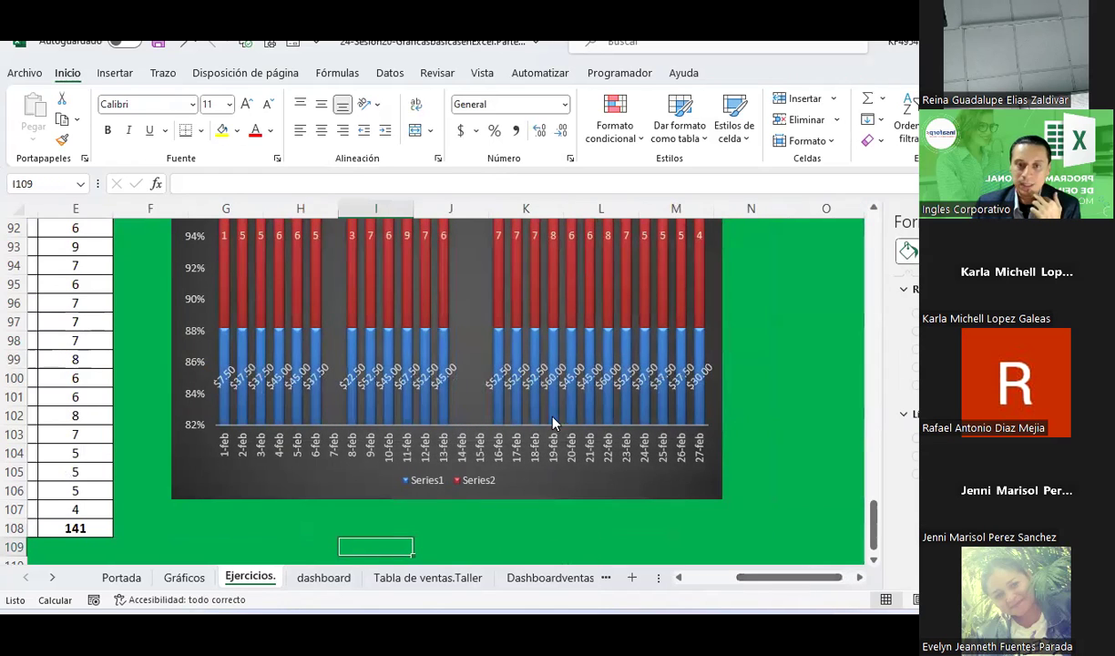
click(496, 371)
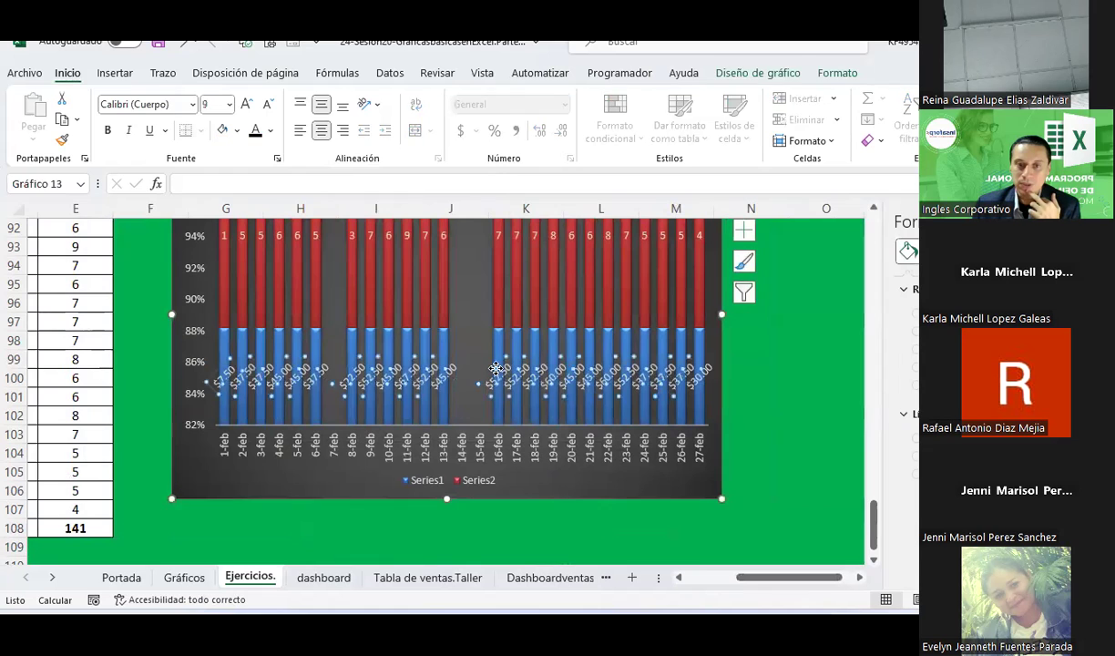
click(224, 131)
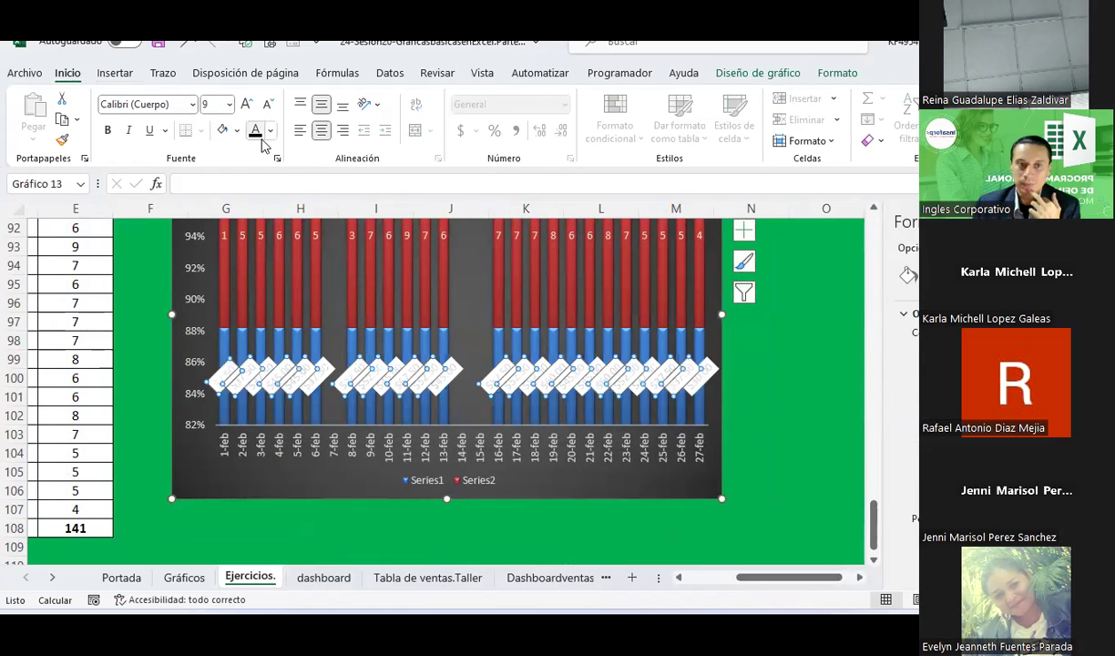
click(108, 130)
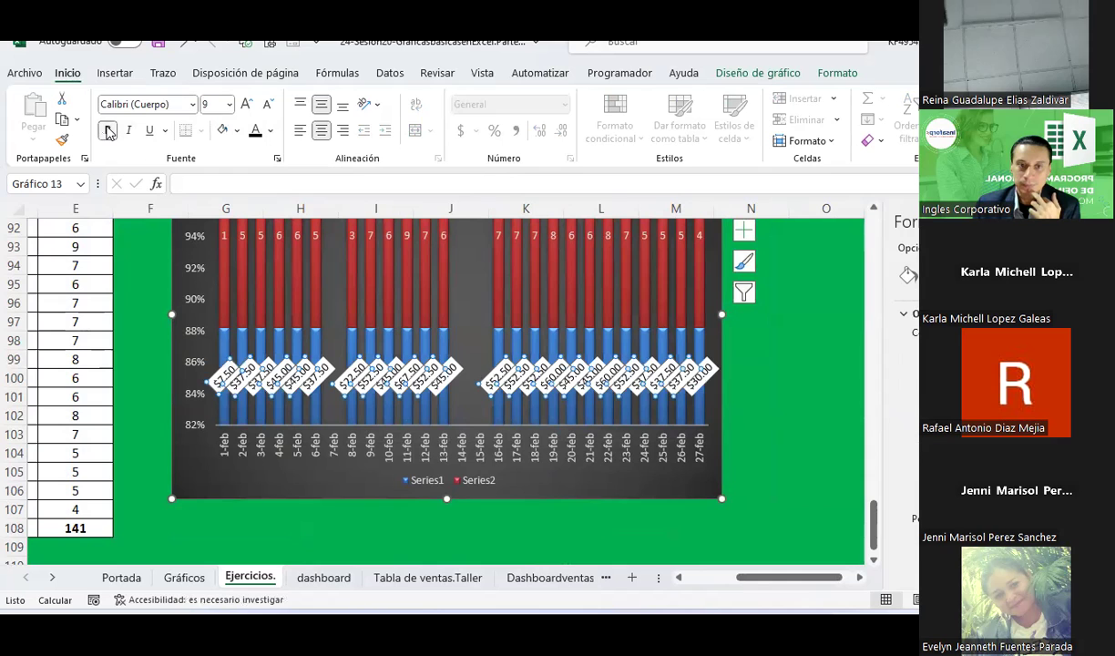
click(266, 103)
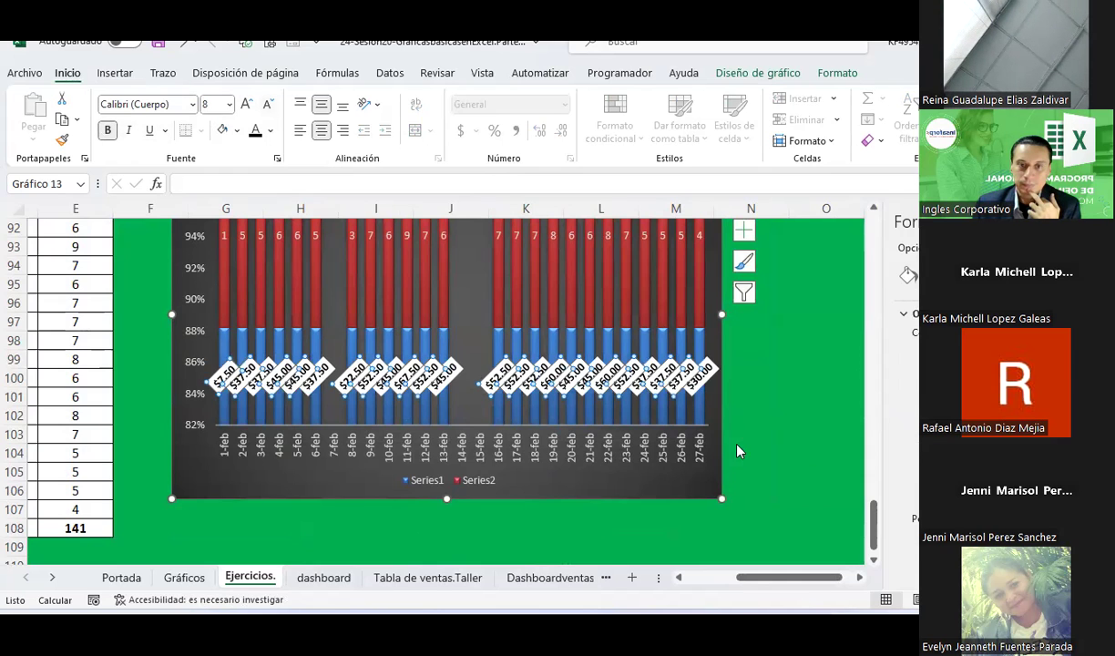
click(830, 428)
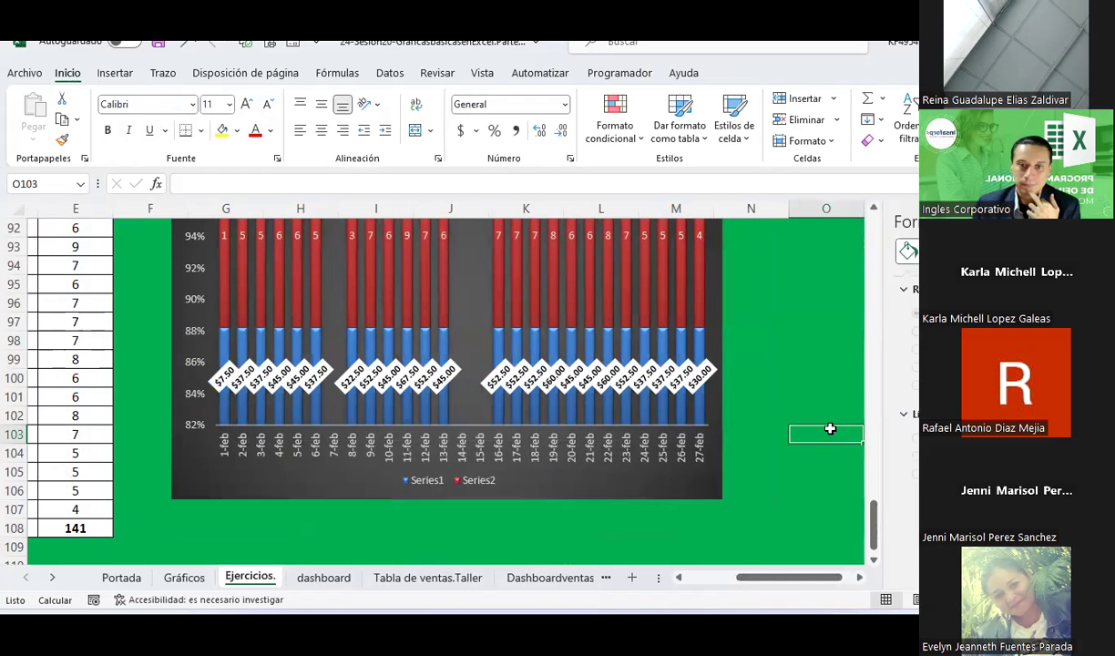
Step: Apply the same white label fill to the Series2 trip-count labels
scroll(816, 408, up, 1)
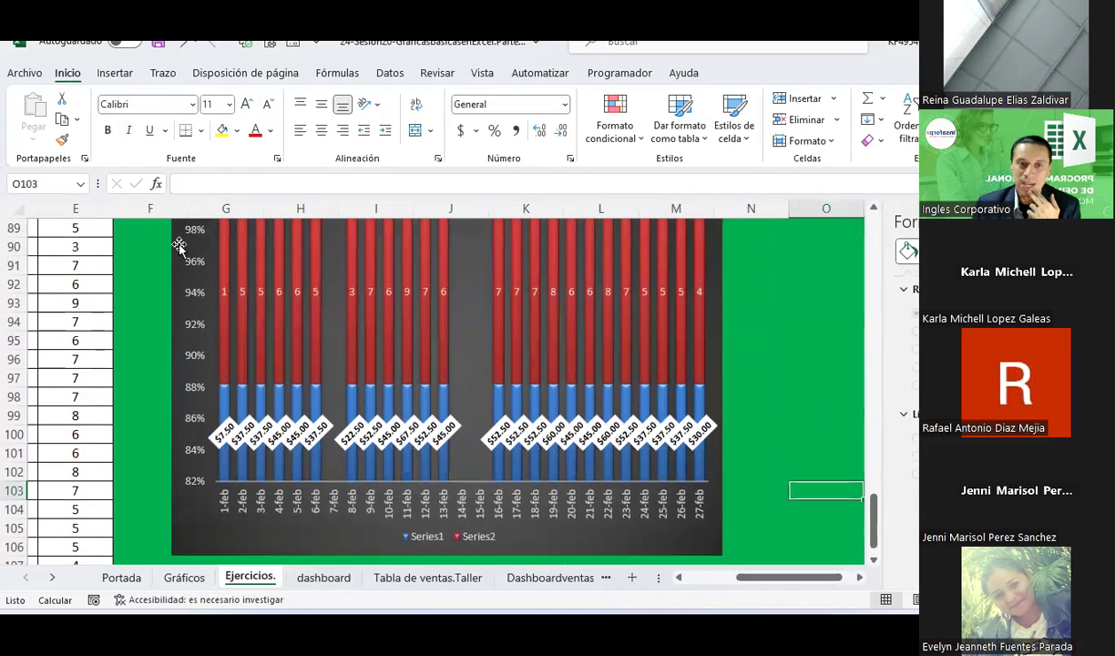
click(240, 291)
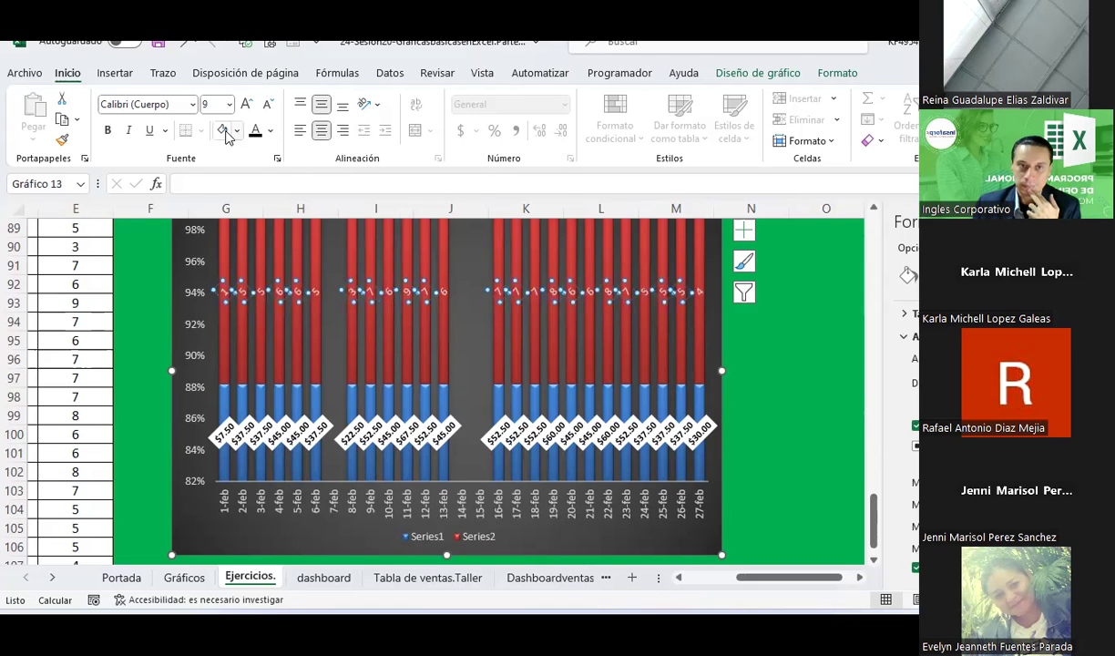
click(256, 137)
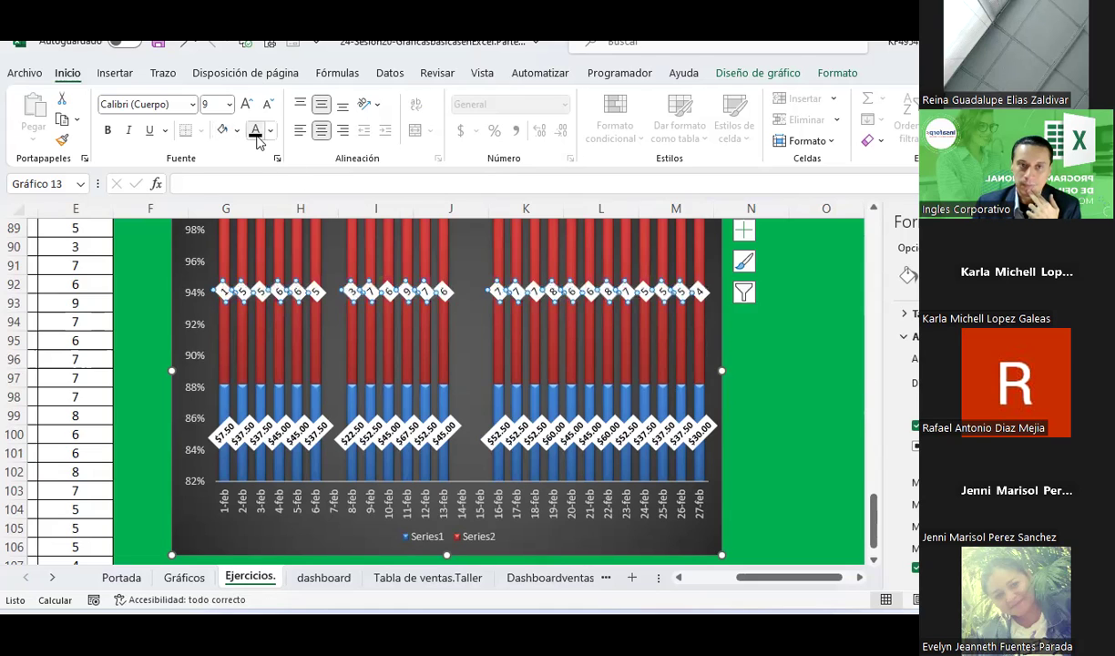
click(823, 382)
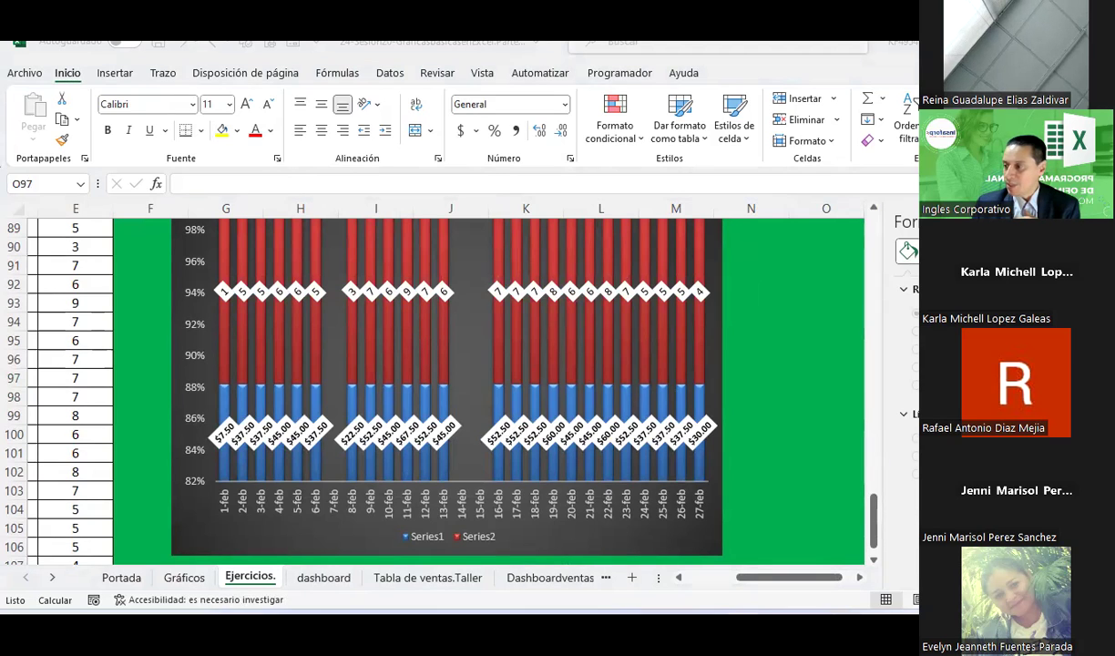
scroll(353, 347, up, 1)
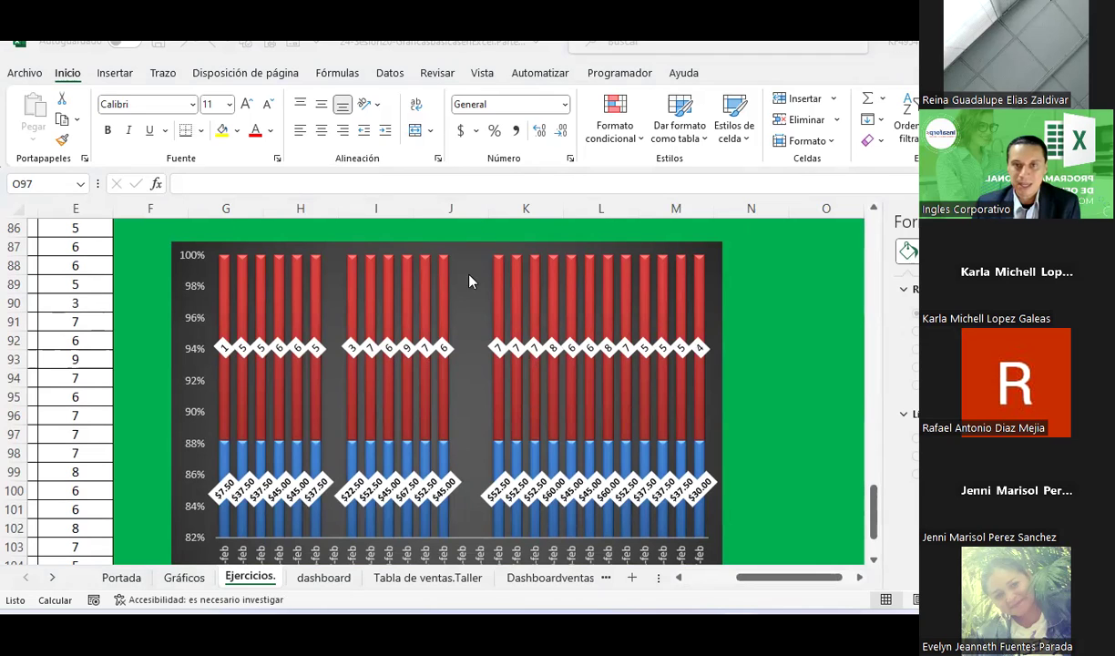
Step: Try several chart styles, settle on the first plain white style, then open Cambiar tipo de gráfico
click(713, 270)
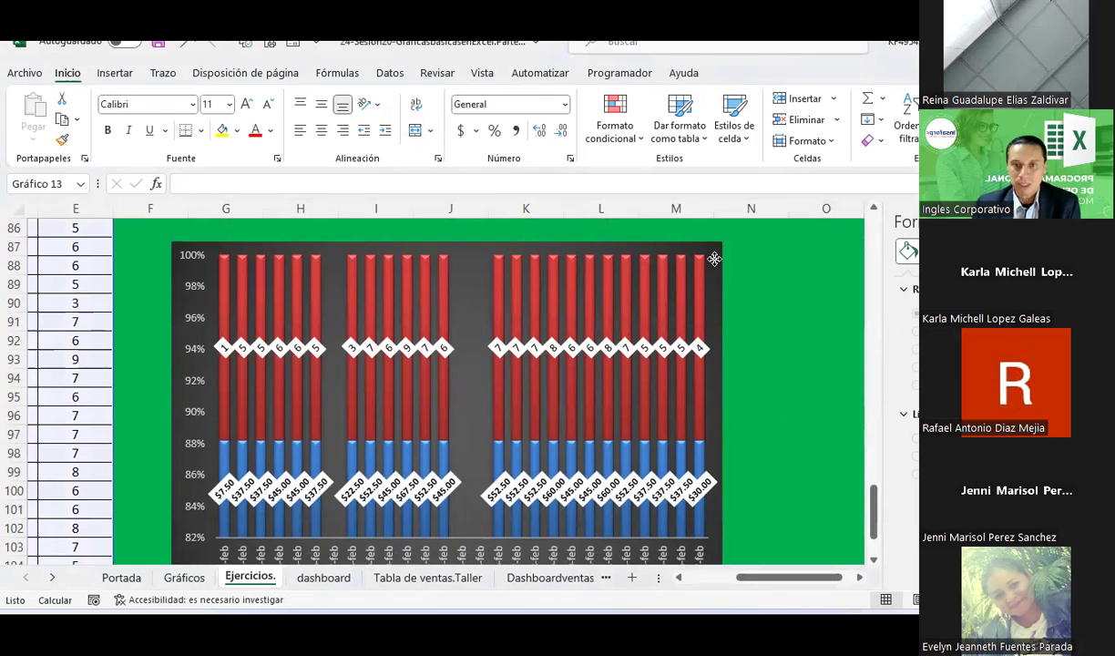
click(752, 75)
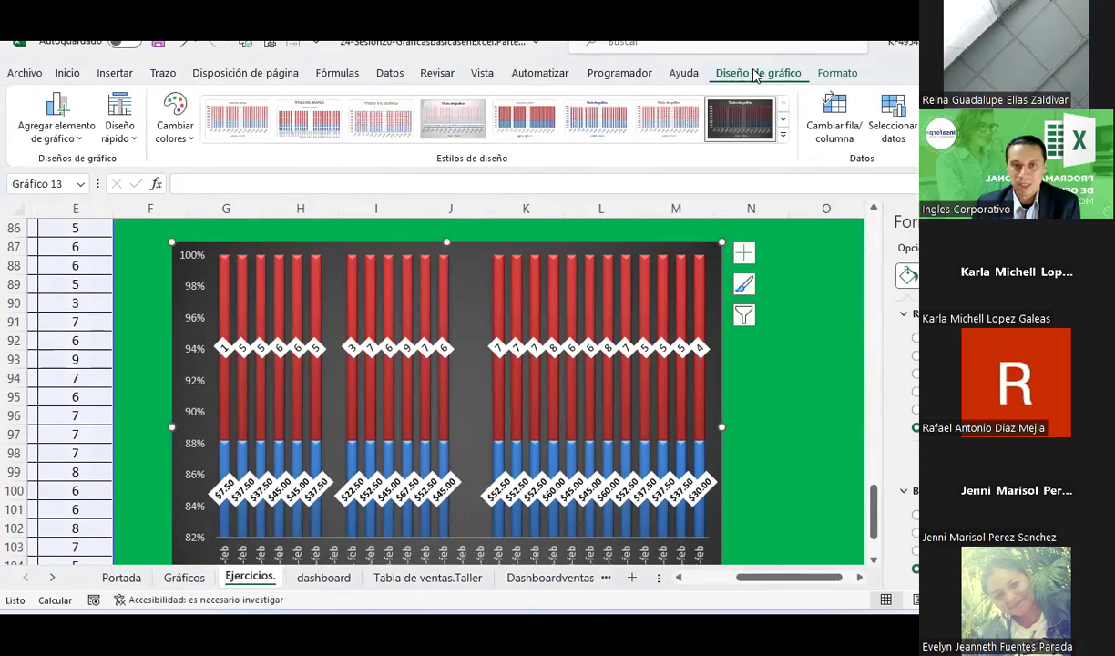
click(608, 117)
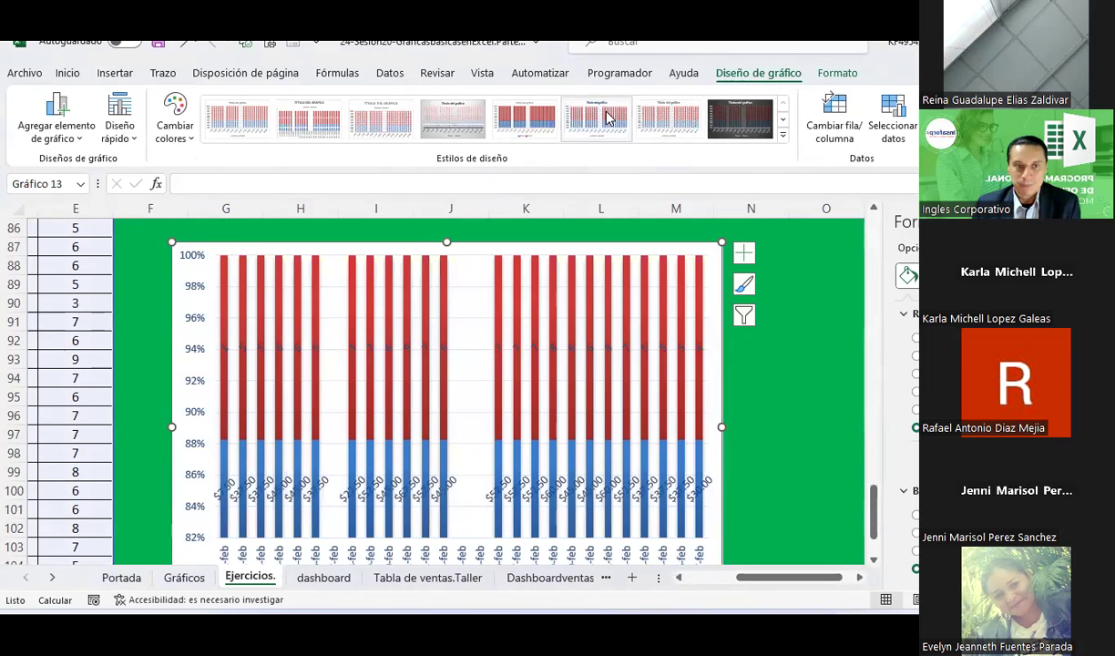
click(453, 117)
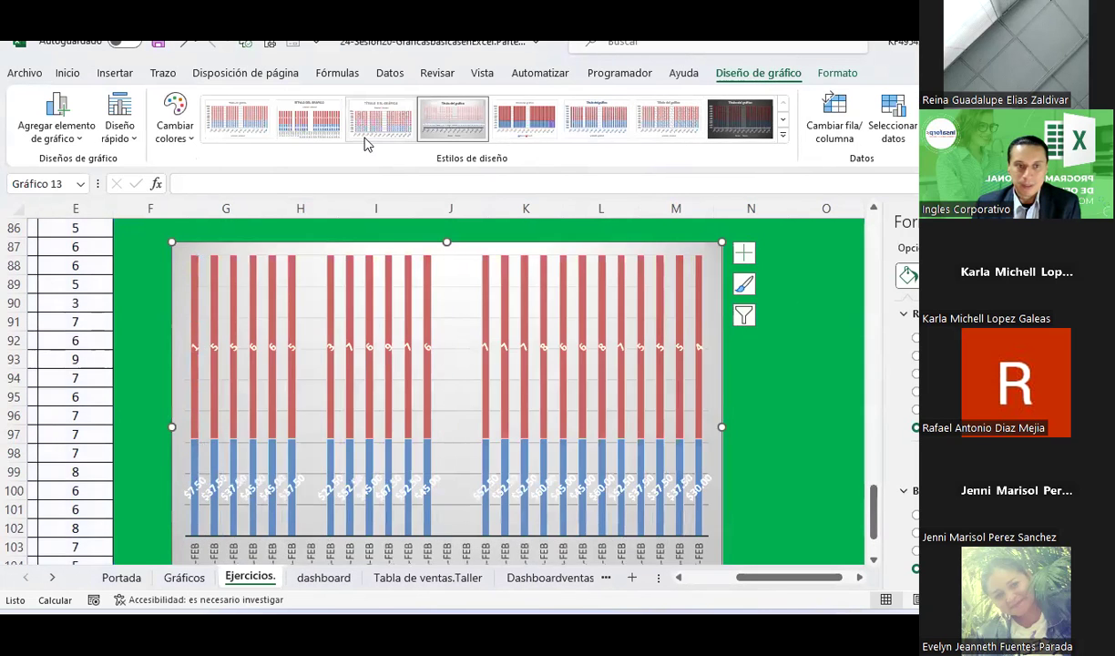
click(350, 125)
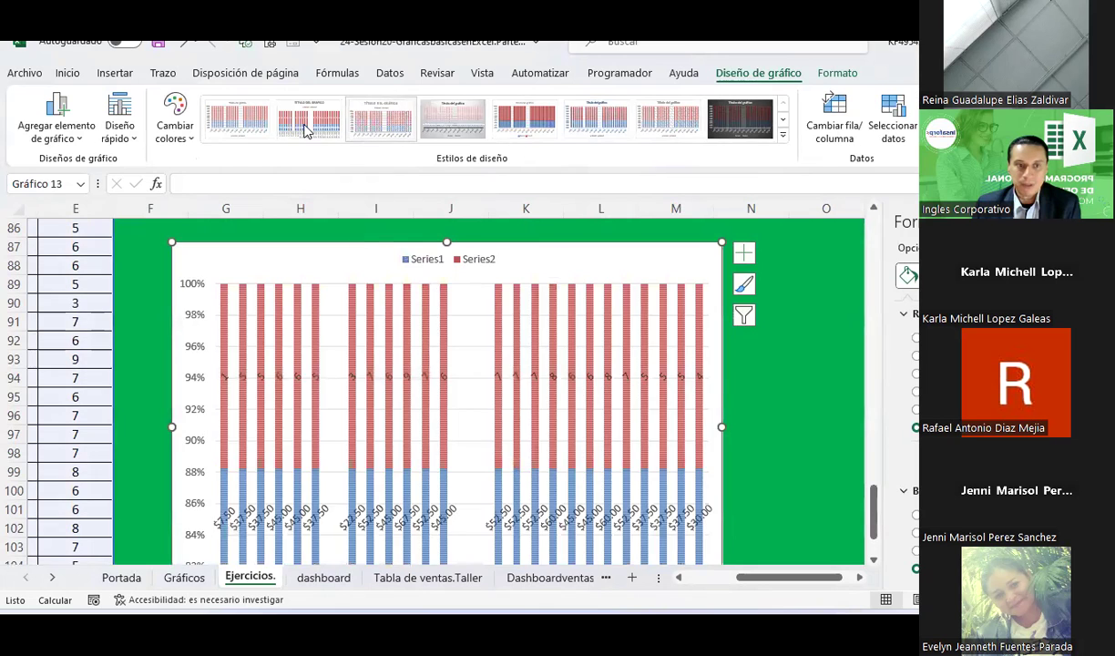
click(304, 127)
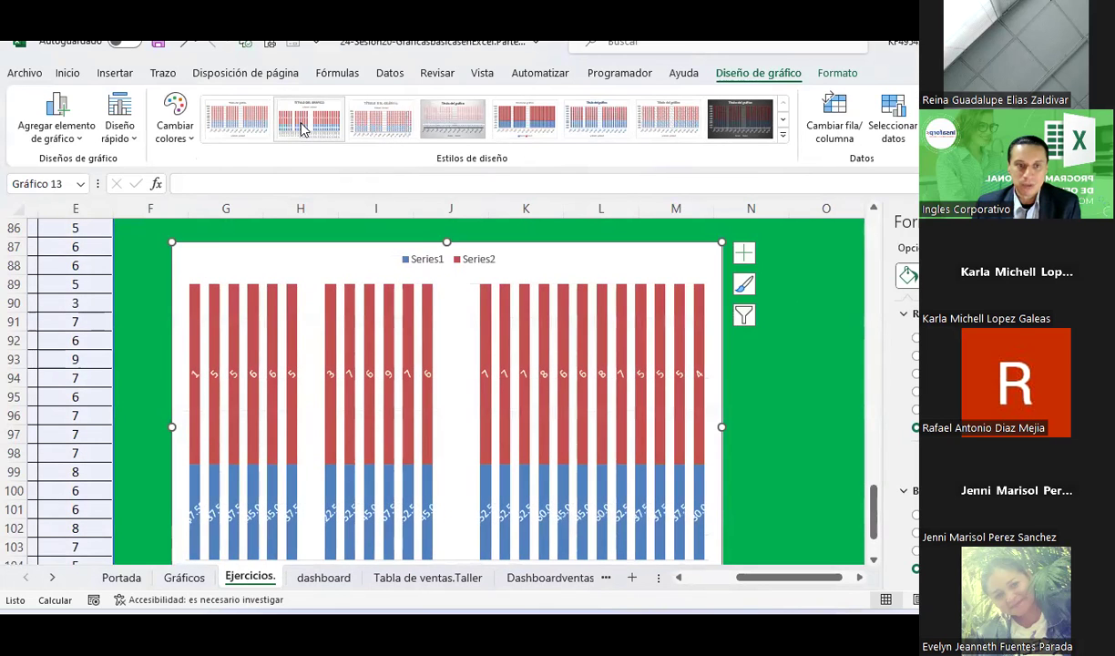
click(237, 118)
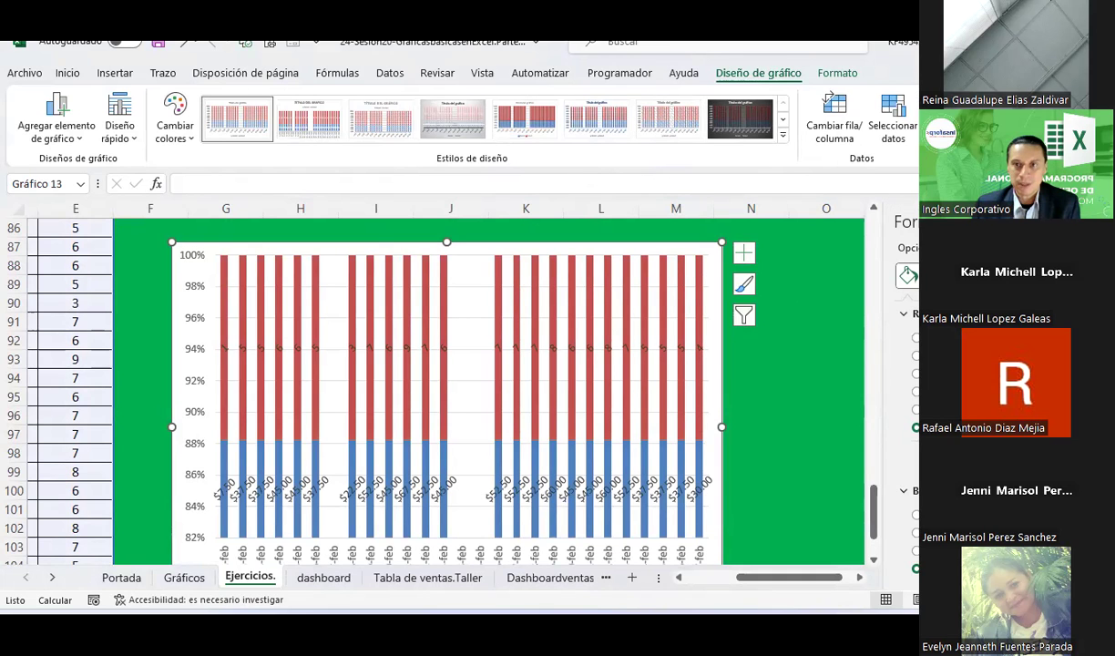
click(947, 119)
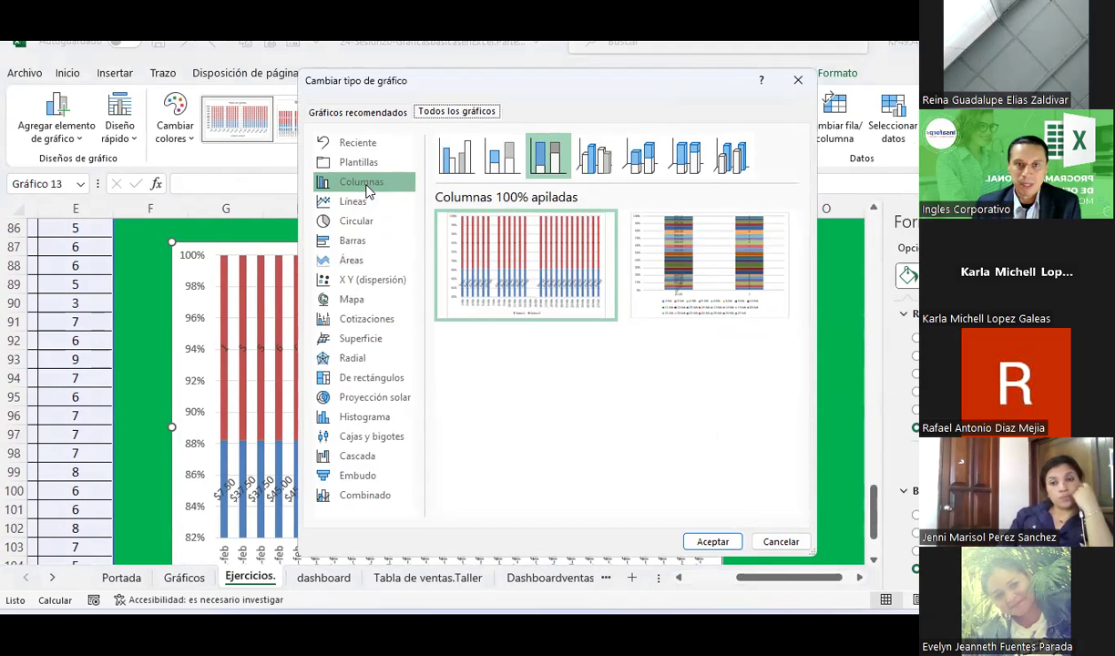
Step: Change the chart to regular Columnas apiladas and apply the last dark design style
click(508, 169)
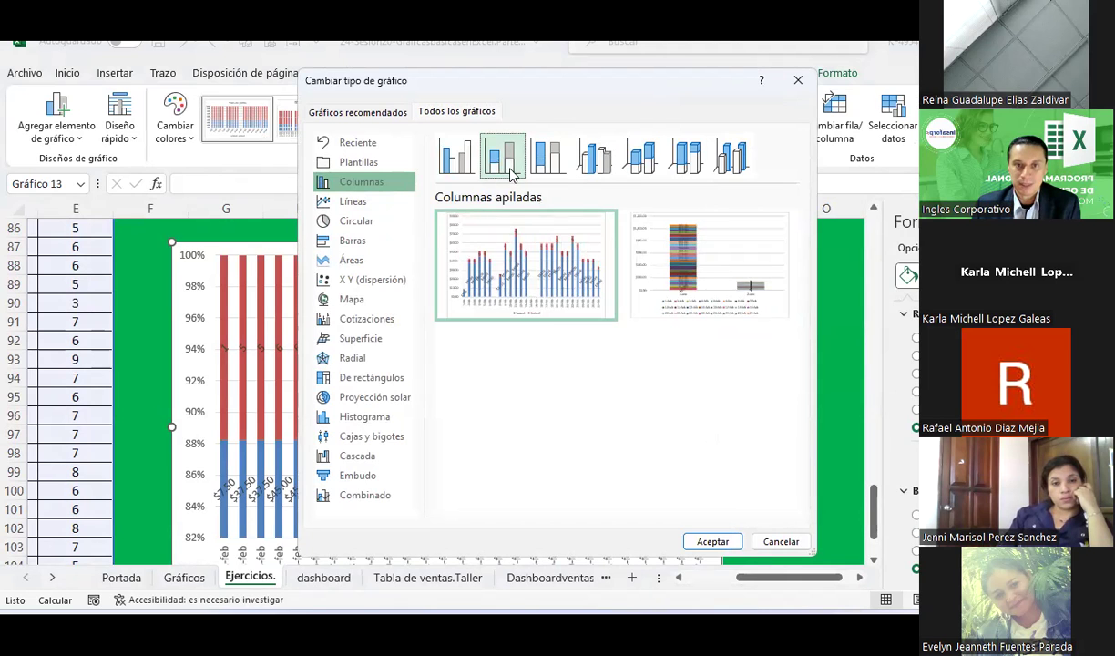
click(715, 539)
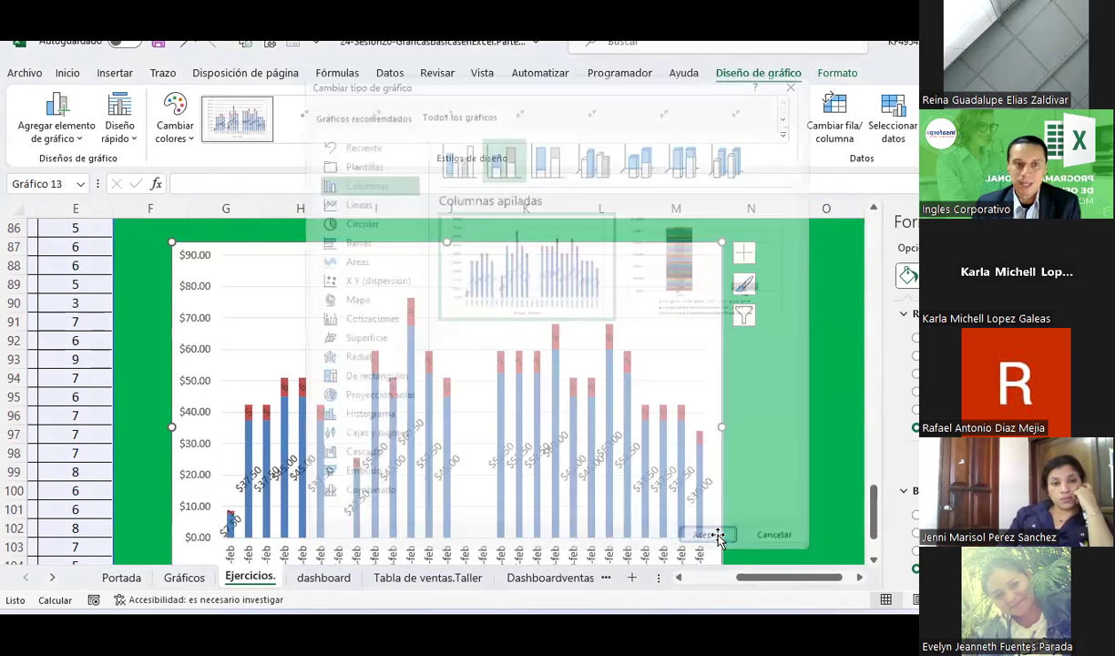
scroll(332, 492, down, 2)
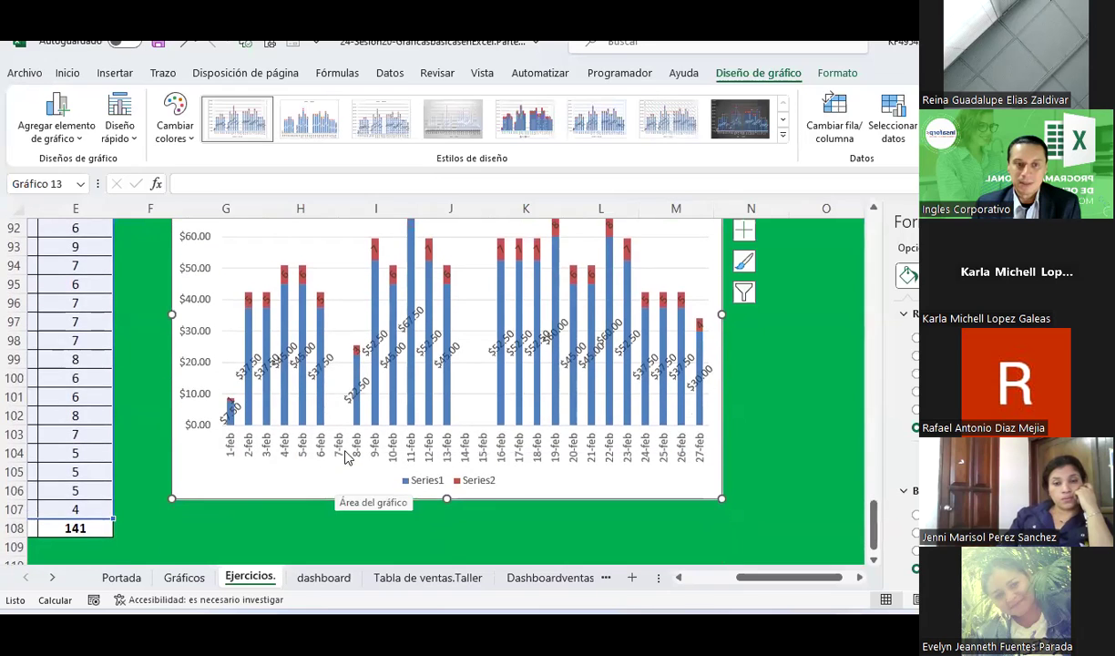
scroll(347, 457, up, 1)
click(371, 301)
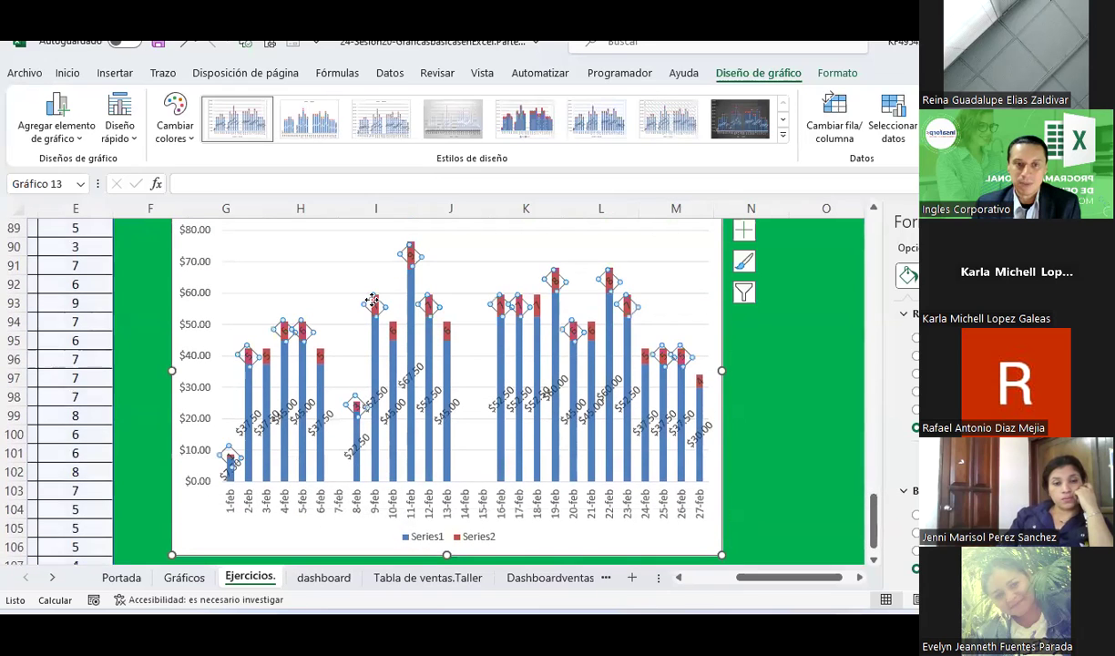
click(740, 117)
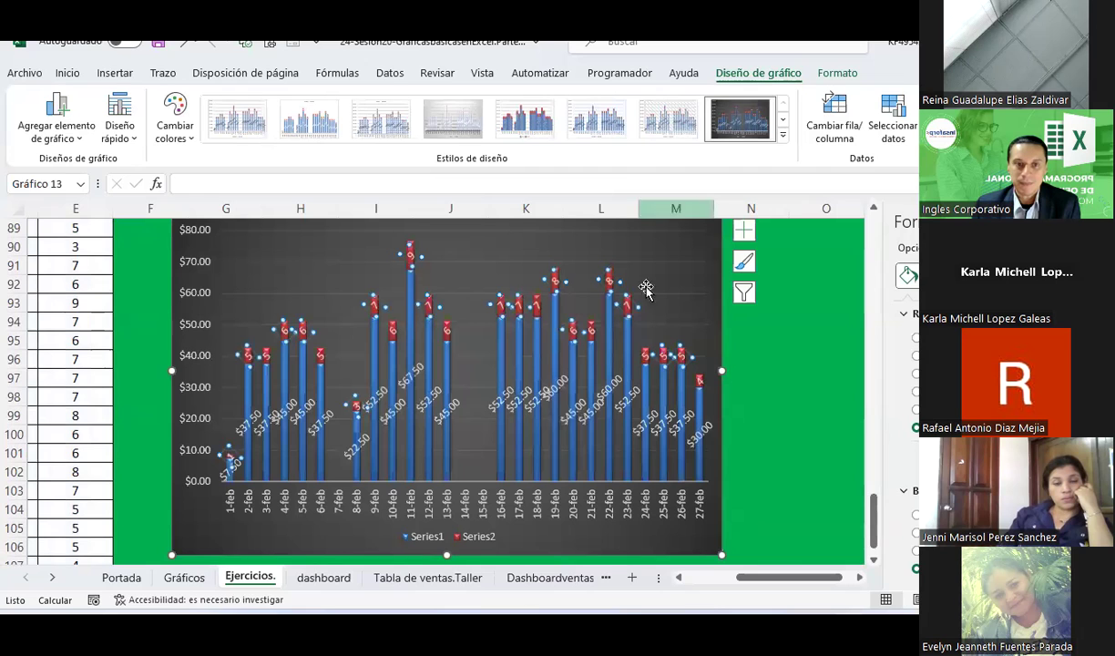
click(794, 400)
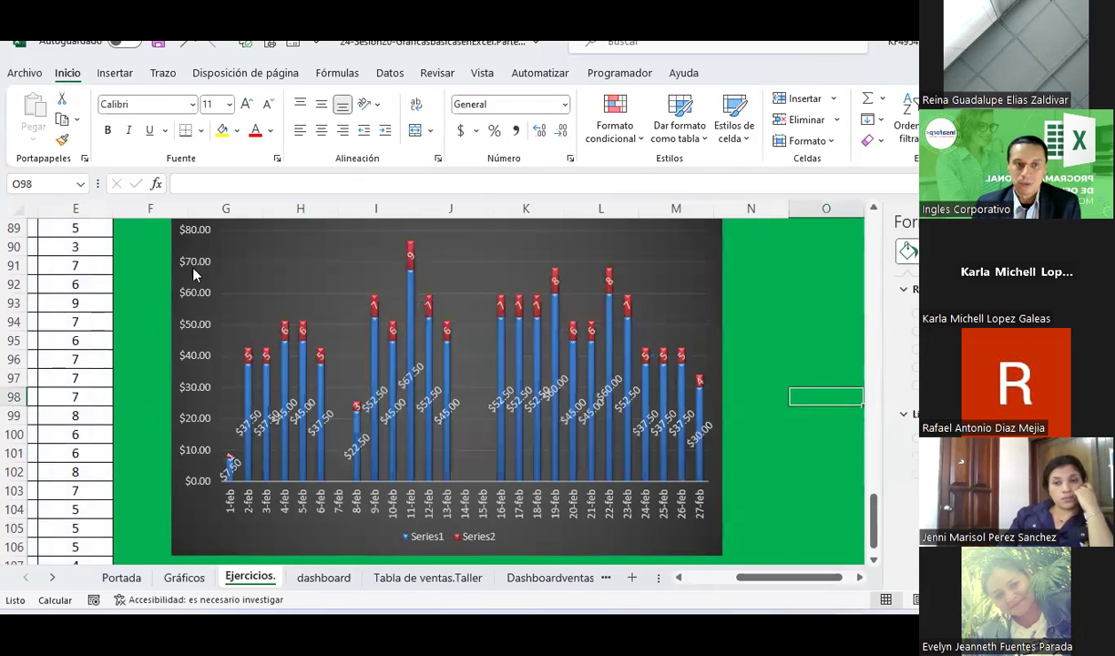
click(258, 357)
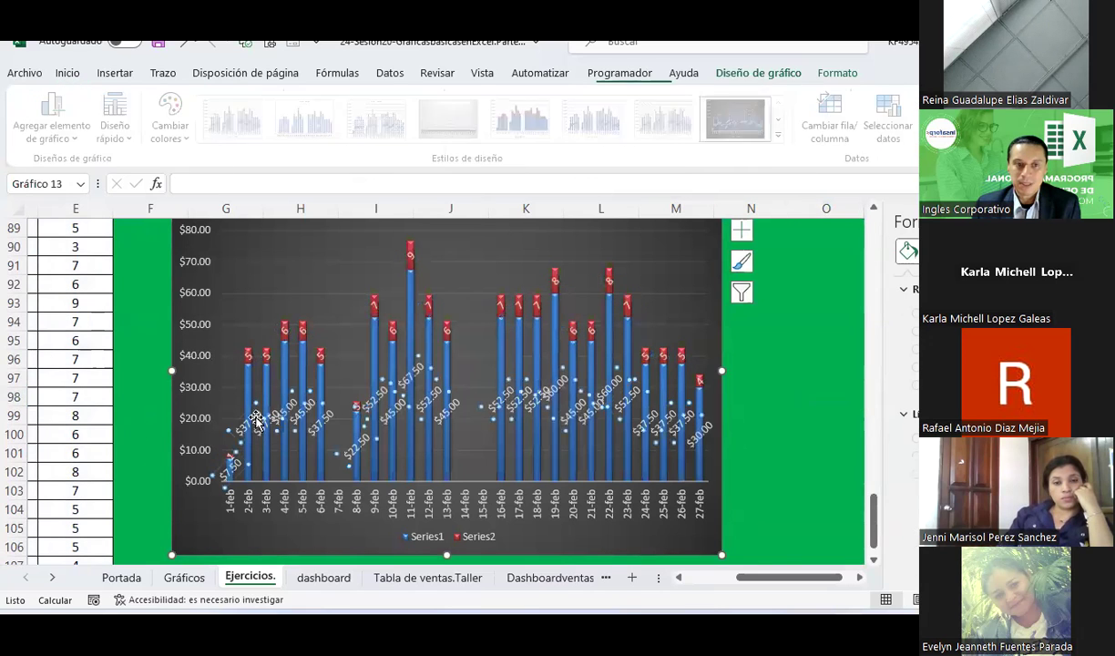
click(69, 75)
click(111, 73)
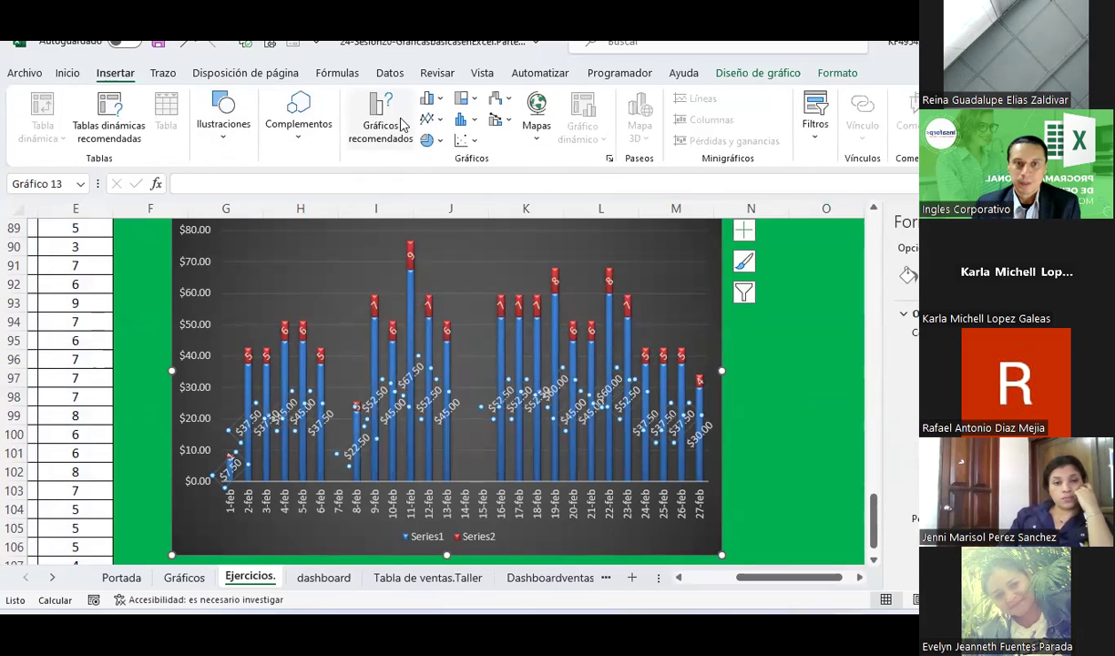
click(431, 98)
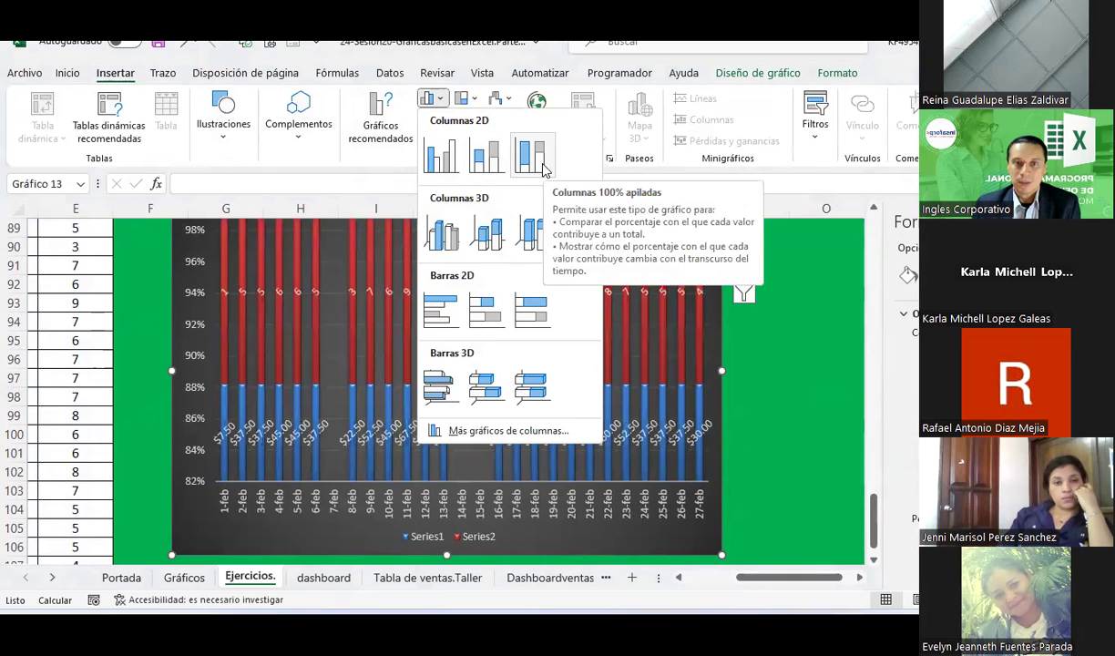
click(490, 162)
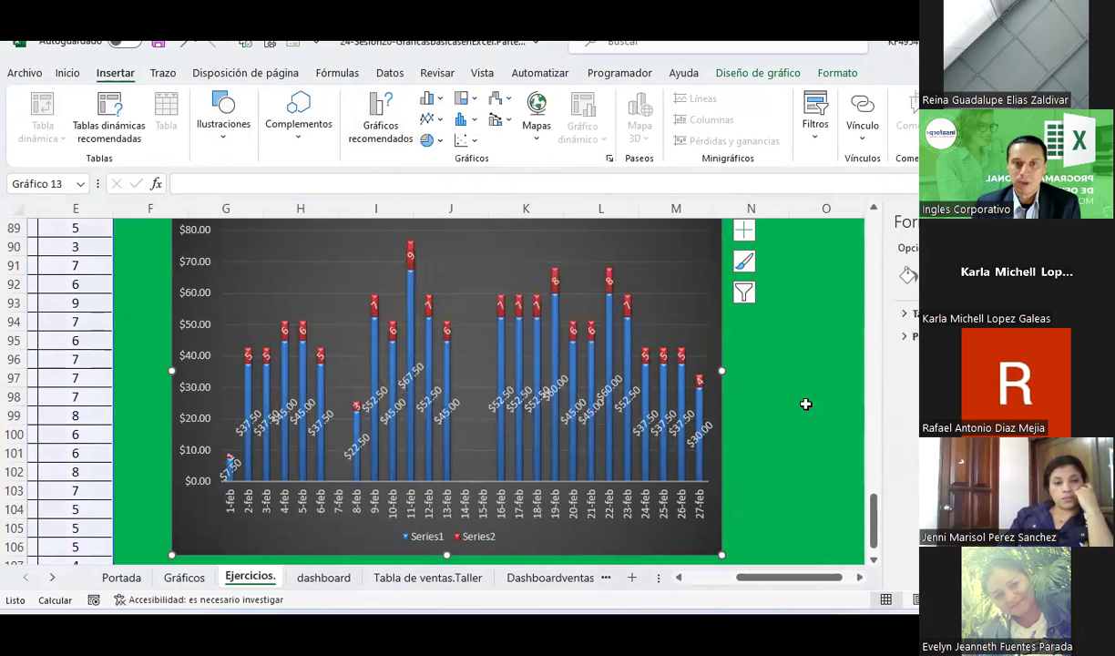
scroll(805, 403, up, 2)
scroll(805, 401, down, 2)
scroll(805, 401, up, 2)
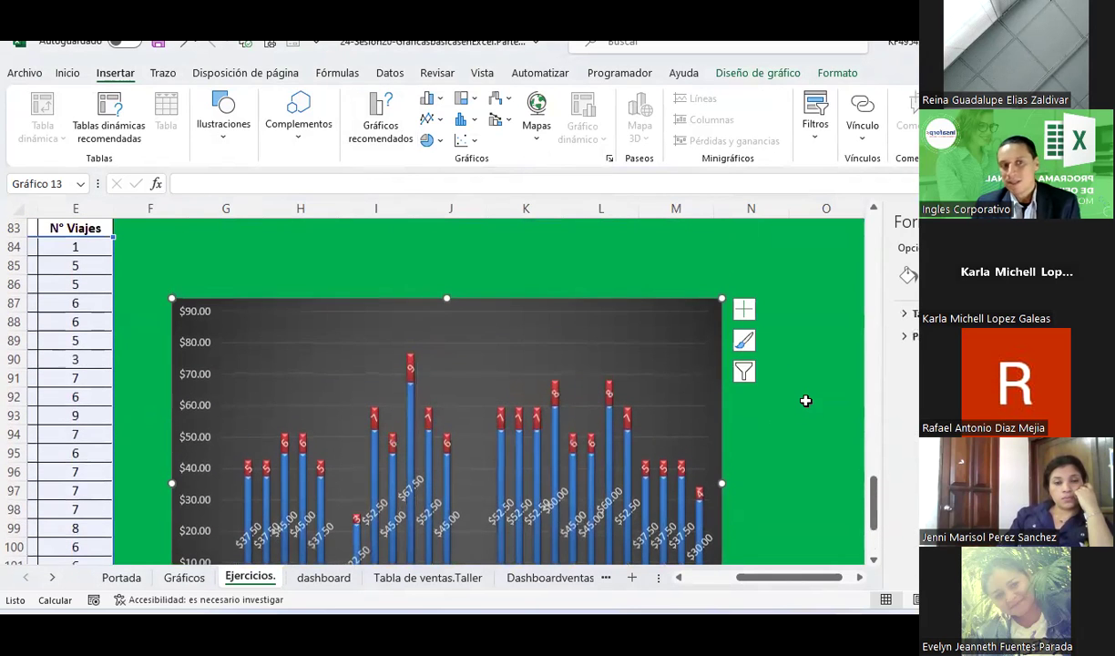
click(429, 99)
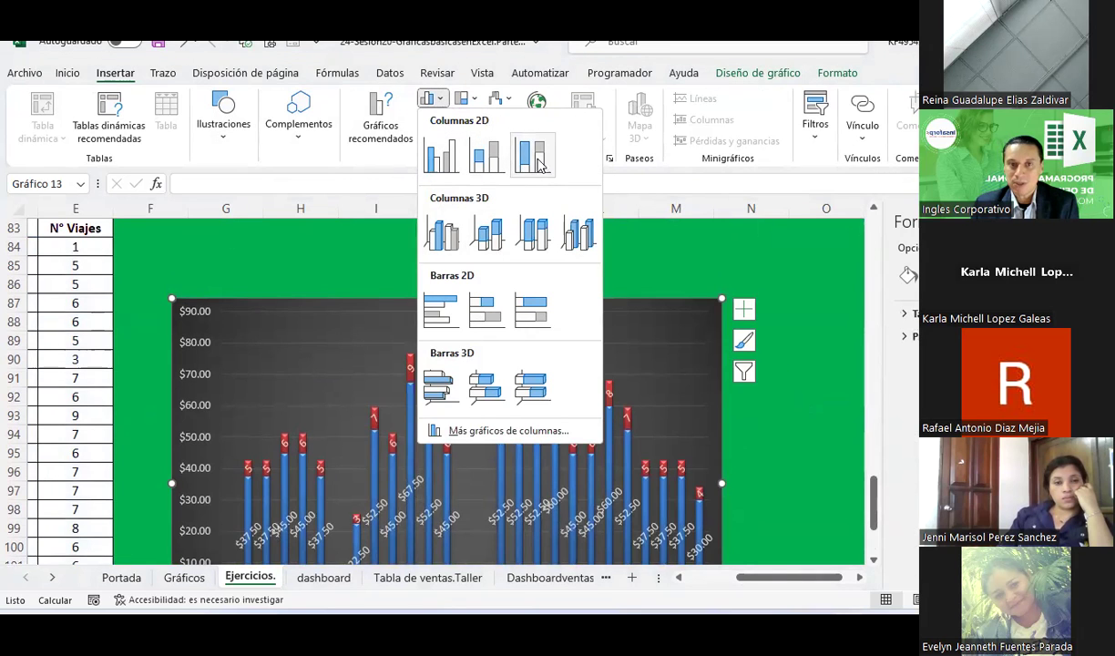
click(796, 405)
scroll(728, 409, down, 3)
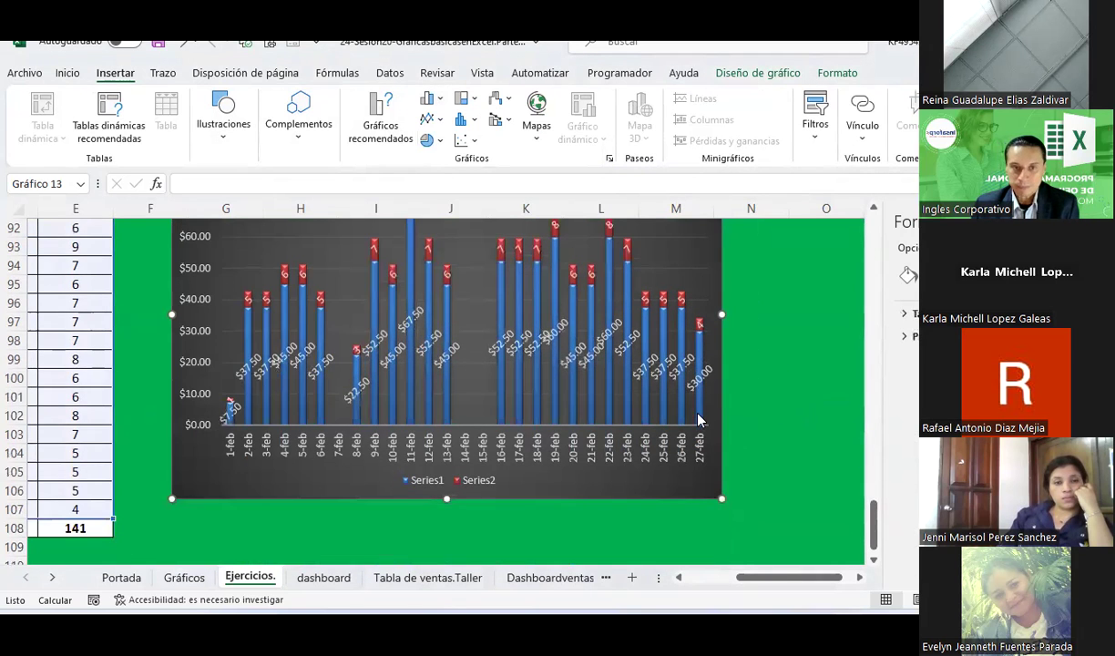
scroll(699, 419, up, 1)
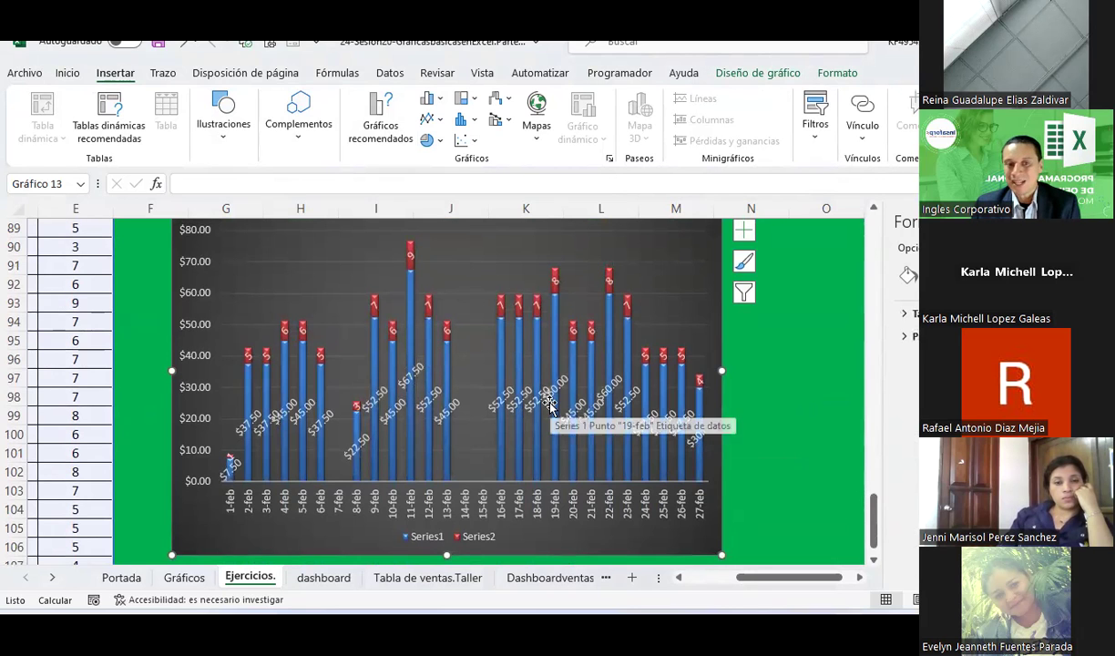
drag(781, 577, 731, 577)
scroll(547, 428, down, 3)
scroll(548, 428, up, 5)
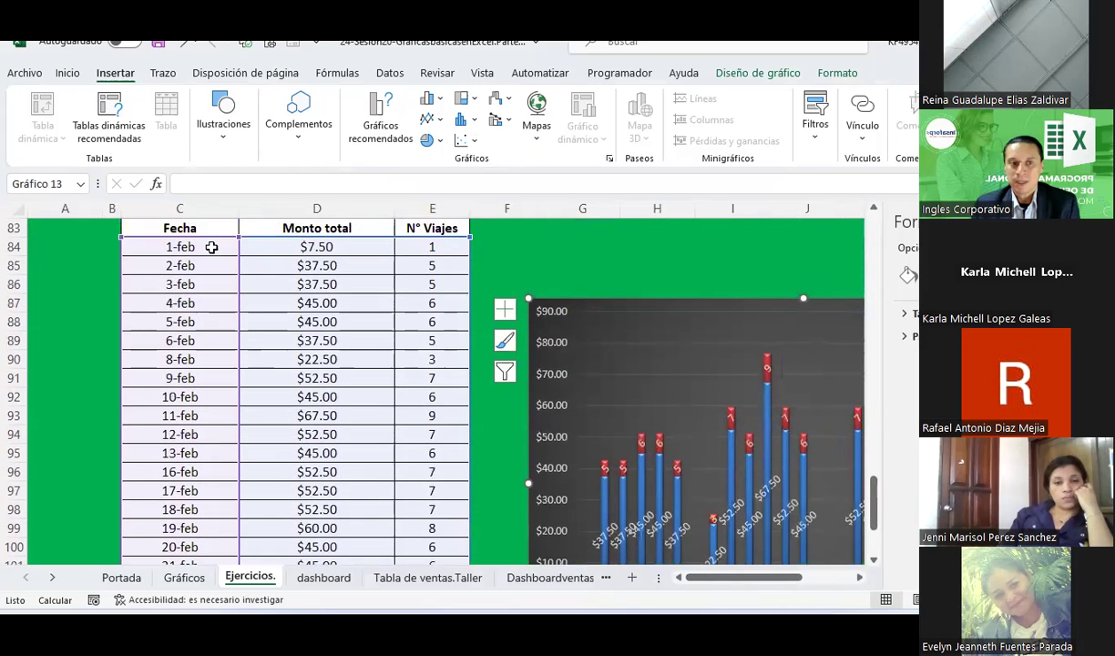
Step: Select the 1–6 Feb dates, amounts and trips and insert a stacked column chart
click(211, 247)
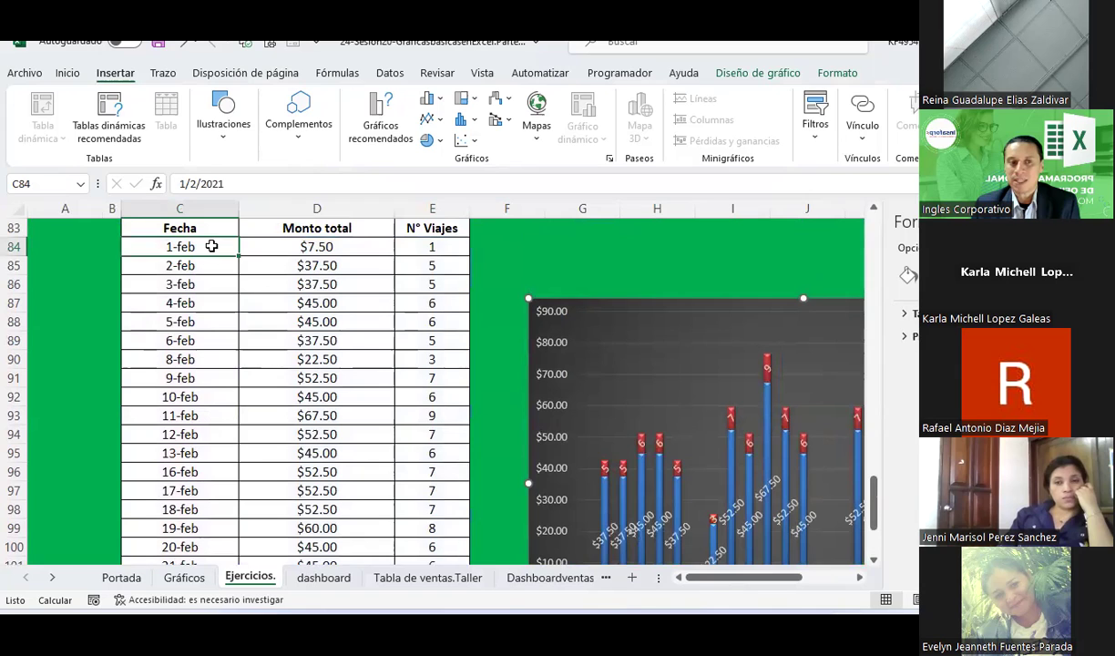
drag(211, 247, 207, 340)
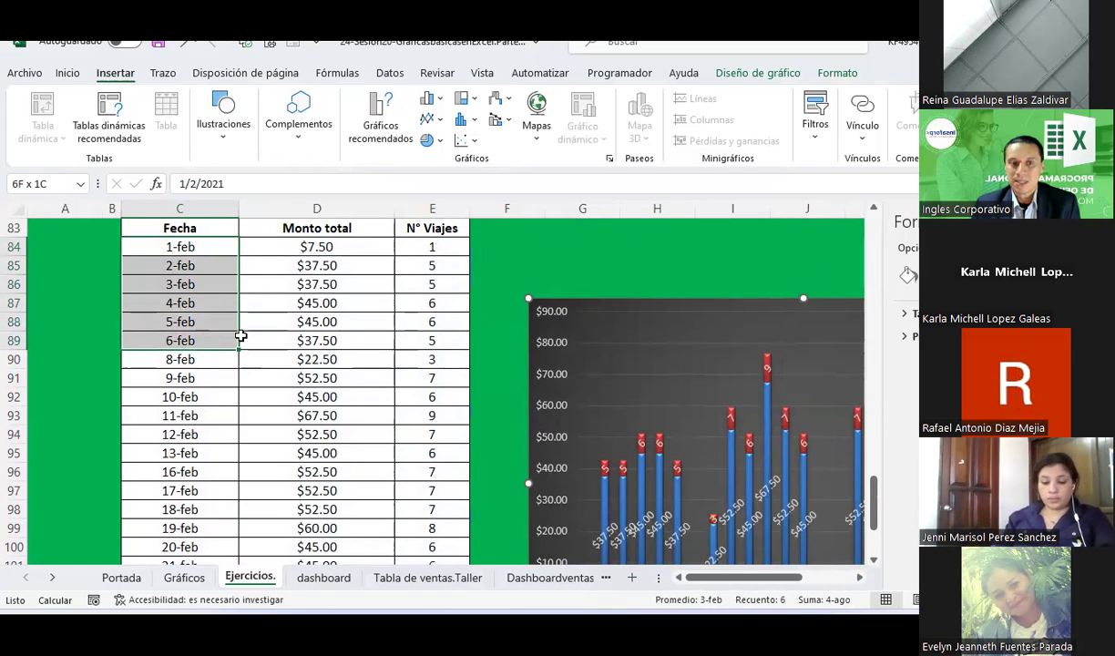
drag(240, 336, 411, 338)
click(441, 100)
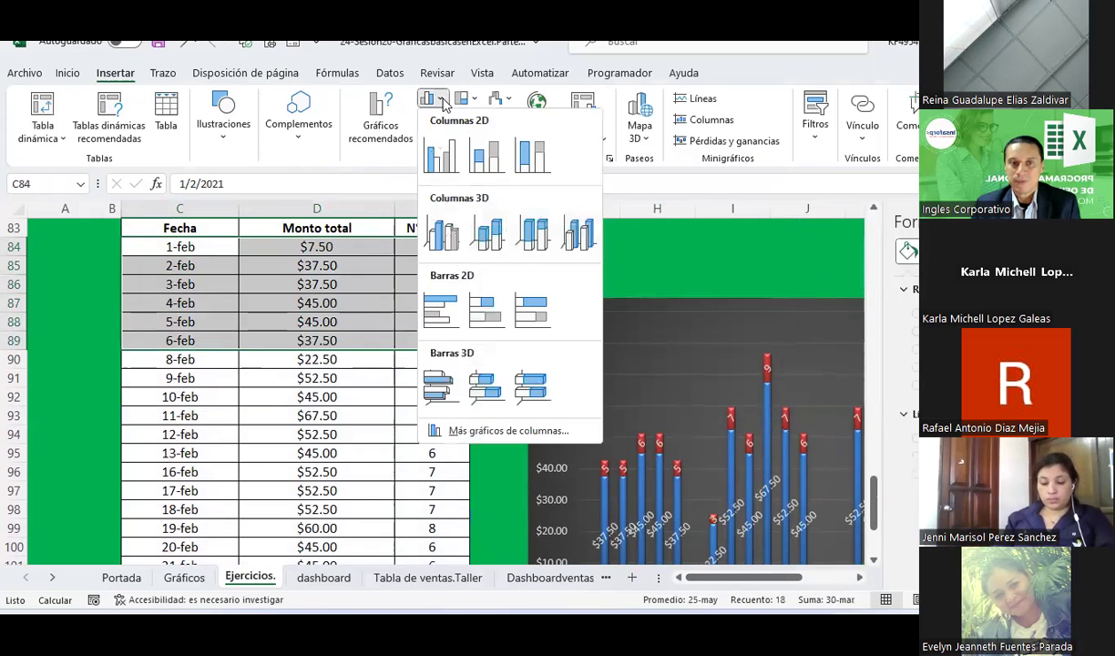
click(485, 155)
Step: Move the new chart below the data table and enlarge it from its corner
scroll(547, 235, down, 1)
mouse_move(547, 235)
mouse_down()
mouse_move(647, 437)
mouse_move(611, 315)
mouse_move(680, 380)
mouse_up()
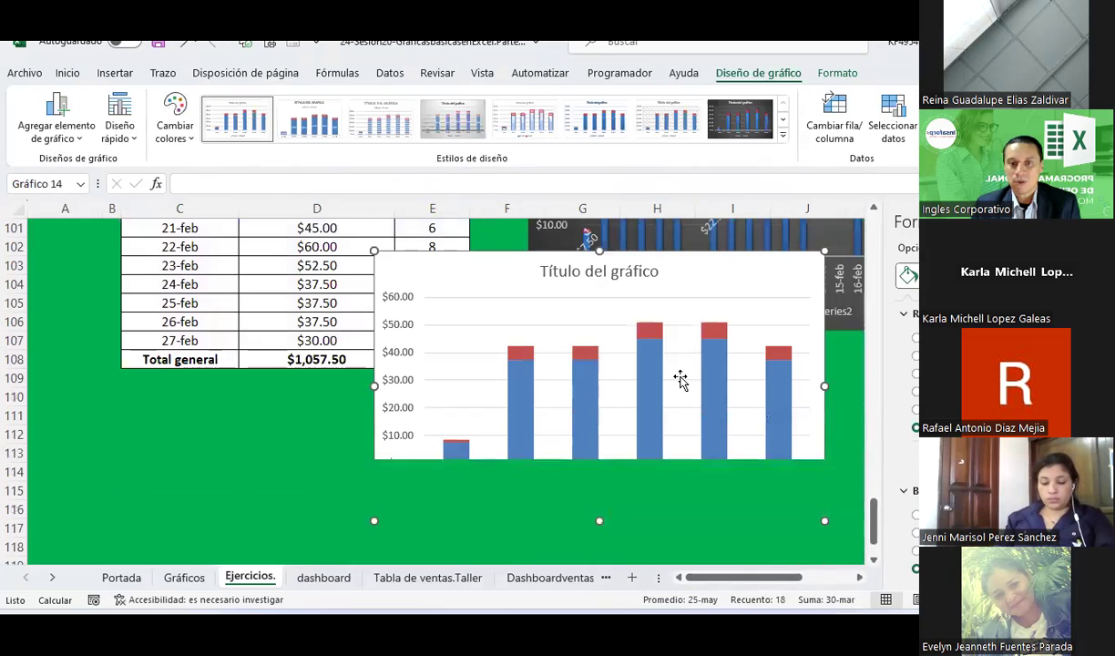
click(769, 428)
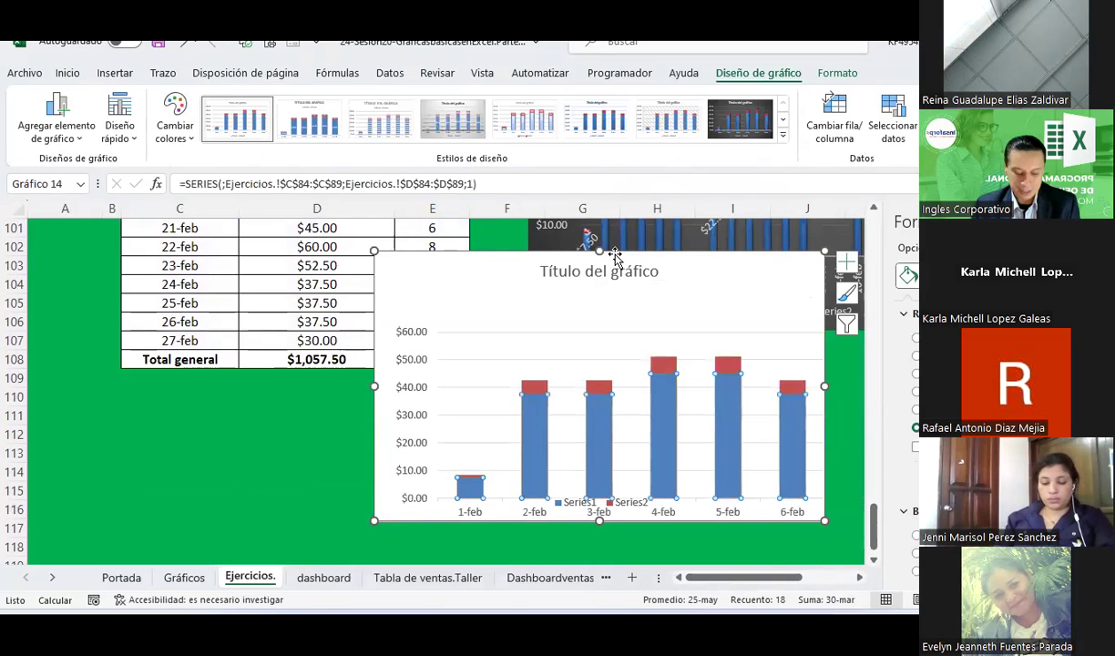
click(659, 266)
drag(666, 273, 836, 374)
click(859, 577)
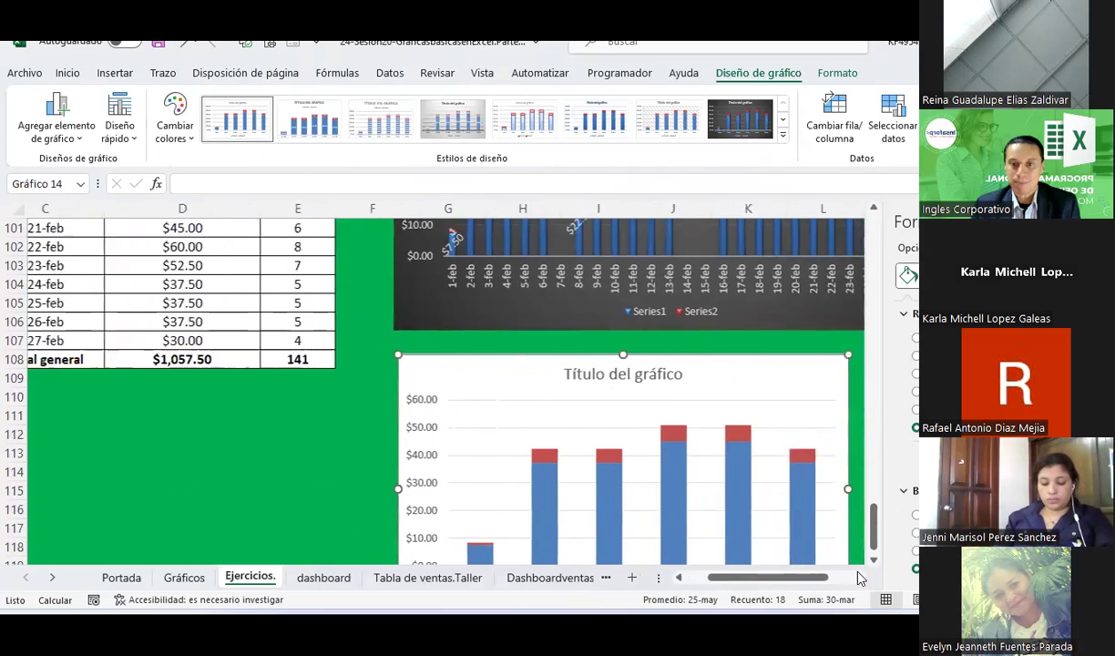
scroll(776, 460, down, 3)
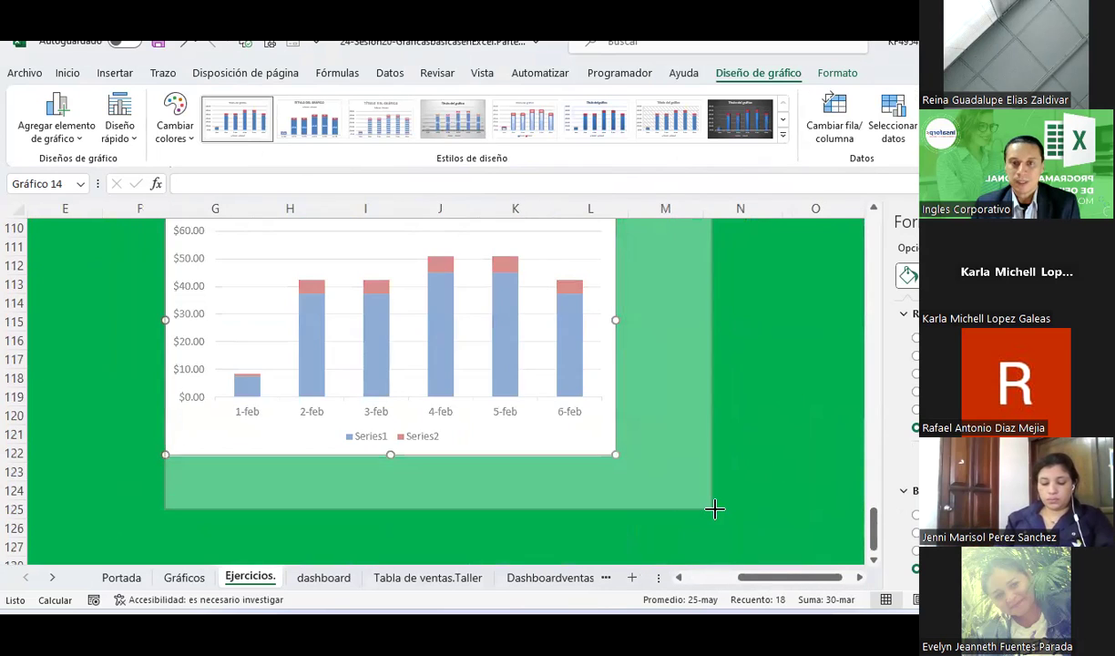
drag(617, 457, 699, 510)
scroll(463, 386, up, 2)
Step: Replace the chart title placeholder with 'Costos de fletes (del 1 al 6 de feb 2023)'
click(435, 317)
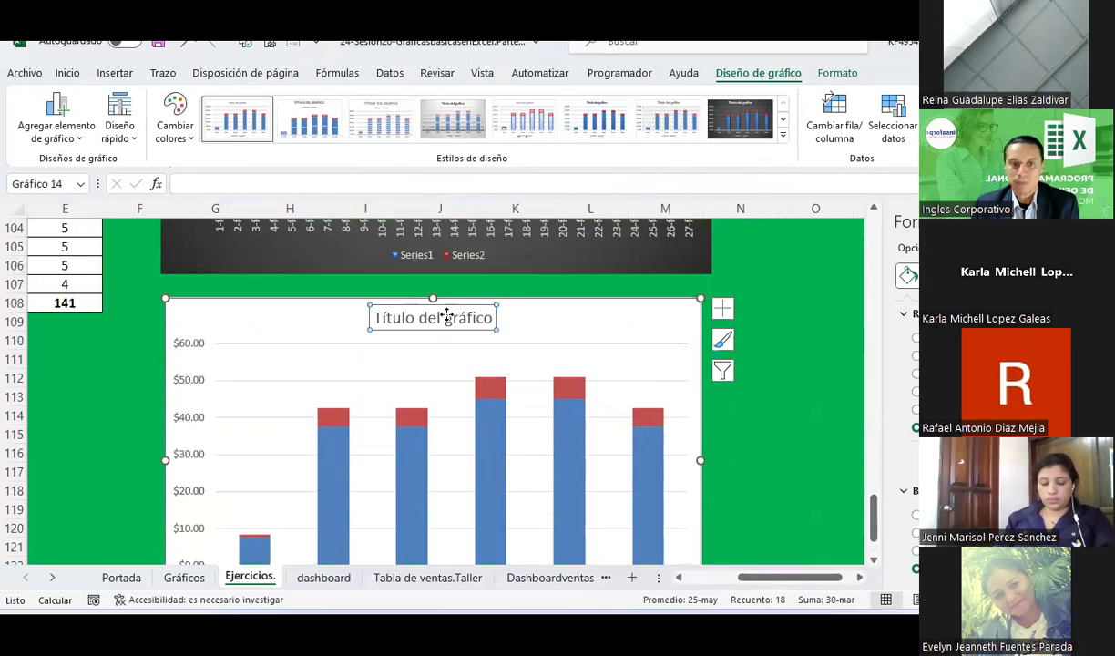
drag(493, 317, 384, 307)
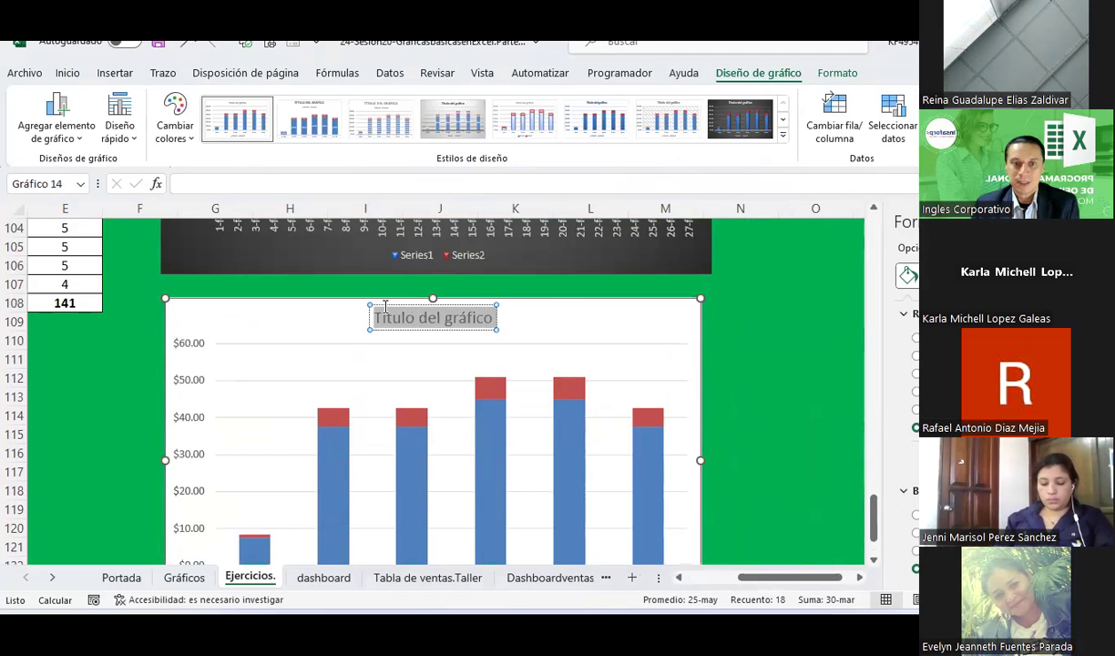
text(Costos)
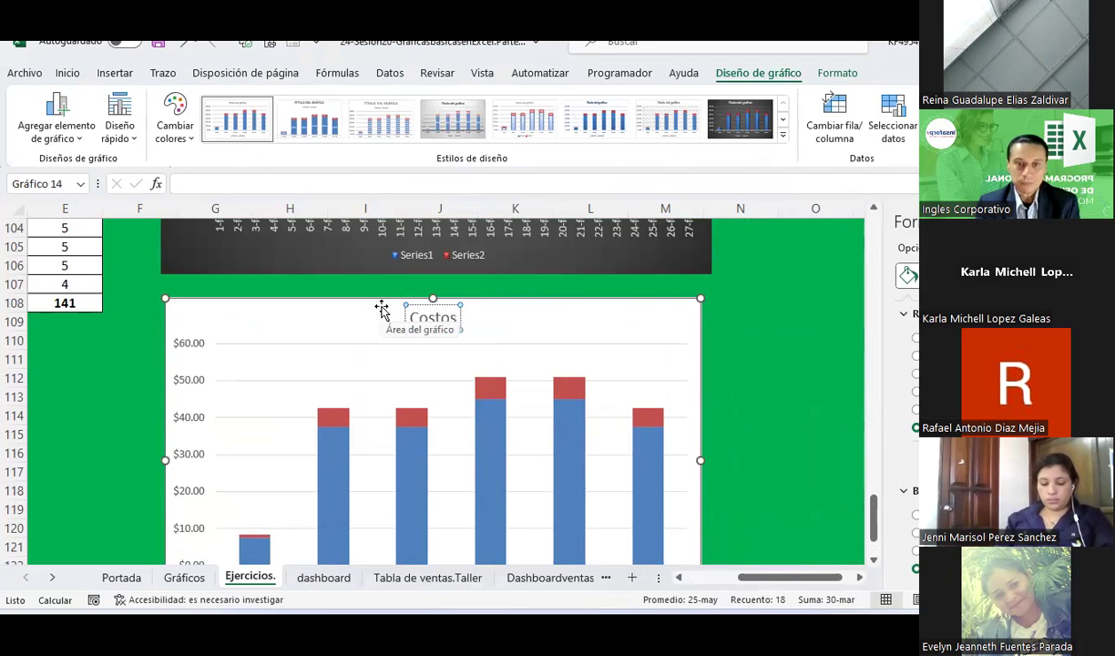
text( de fletes (P)
key(BackSpace)
text(de)
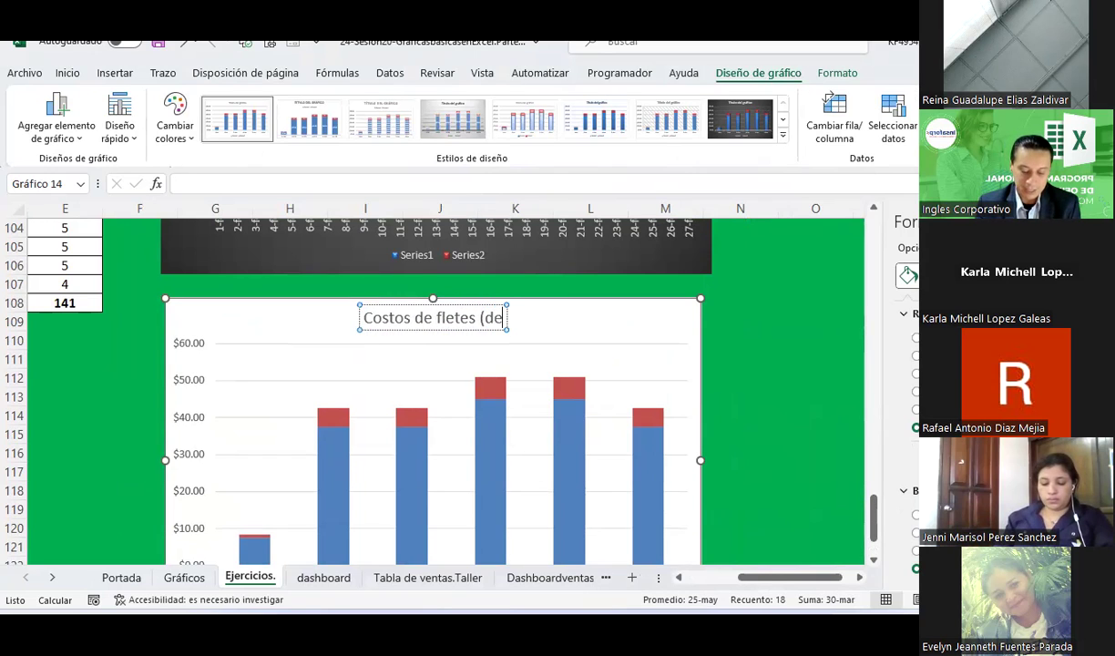
text( fletes (de)
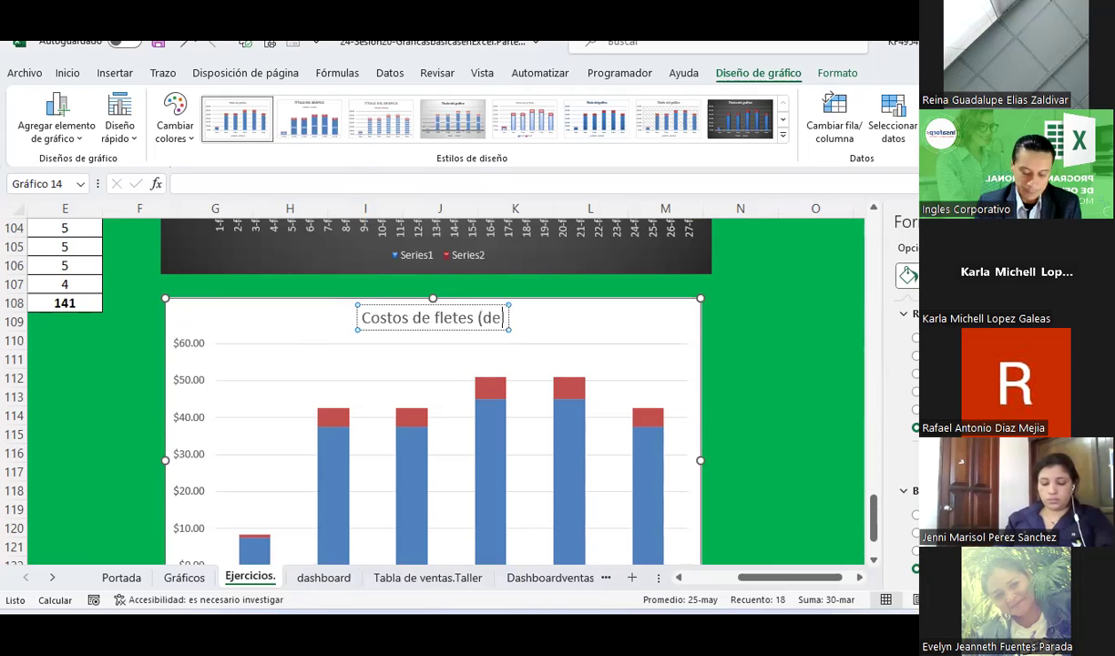
text(l 1)
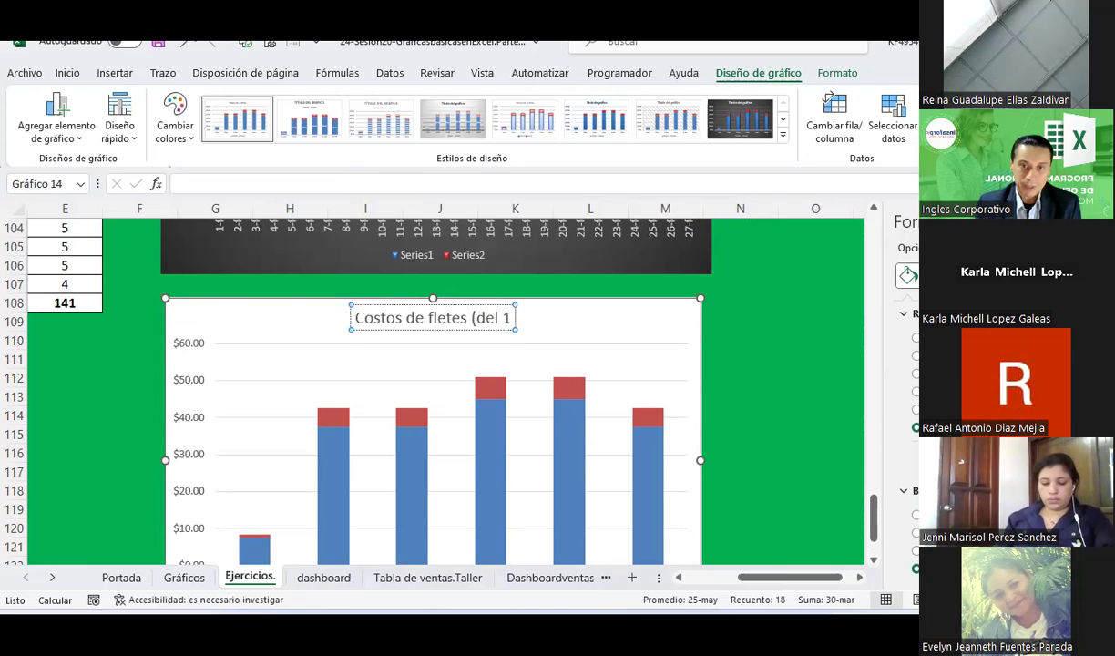
text( al 6 de feb 2023)
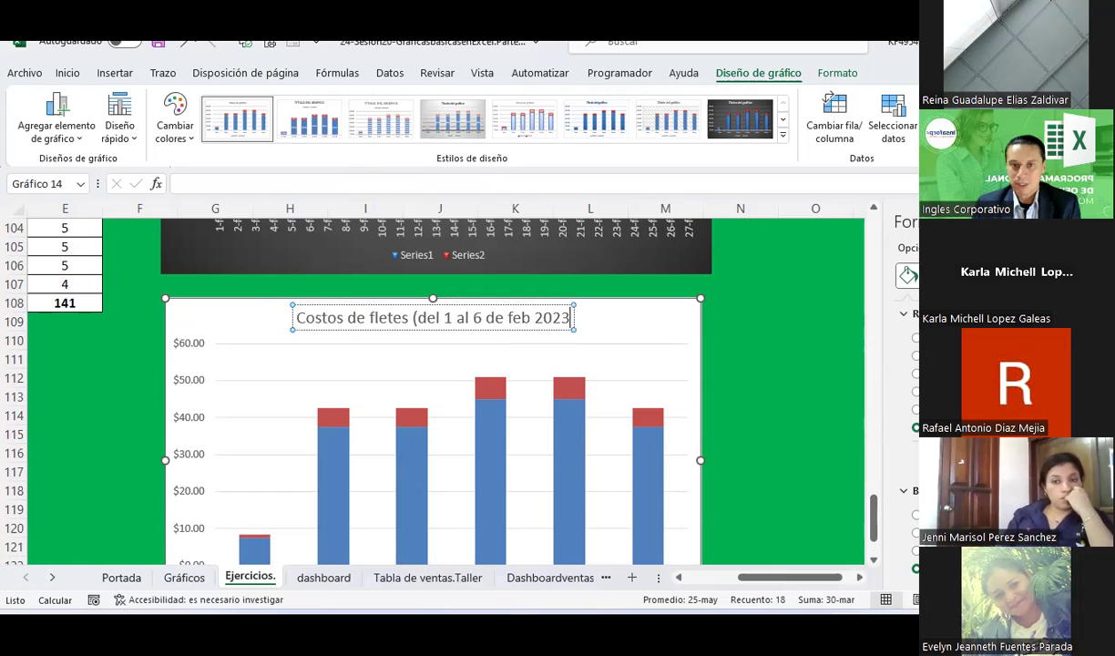
Step: Apply the dark chart style, then try a data-labels layout and an axis-titles layout
click(740, 117)
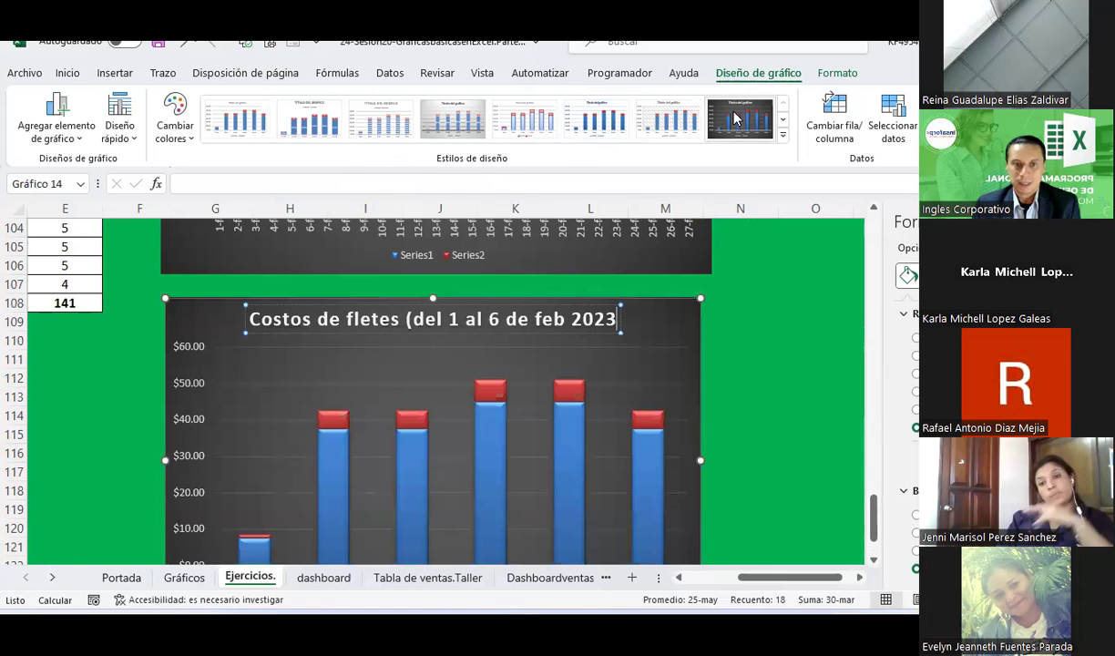
click(120, 132)
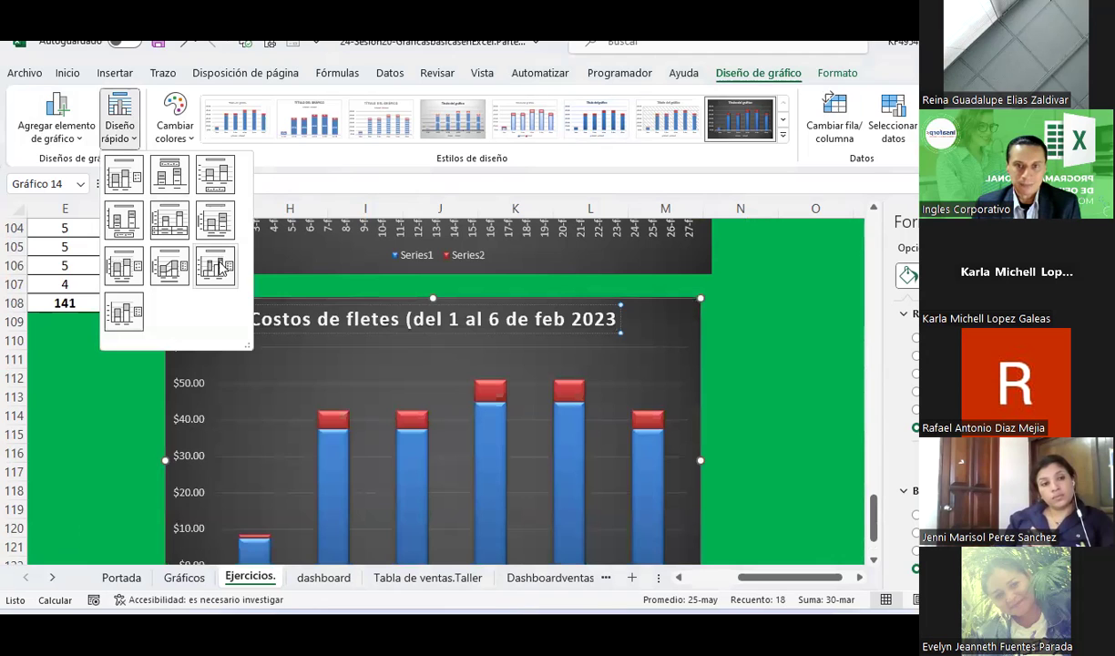
click(216, 267)
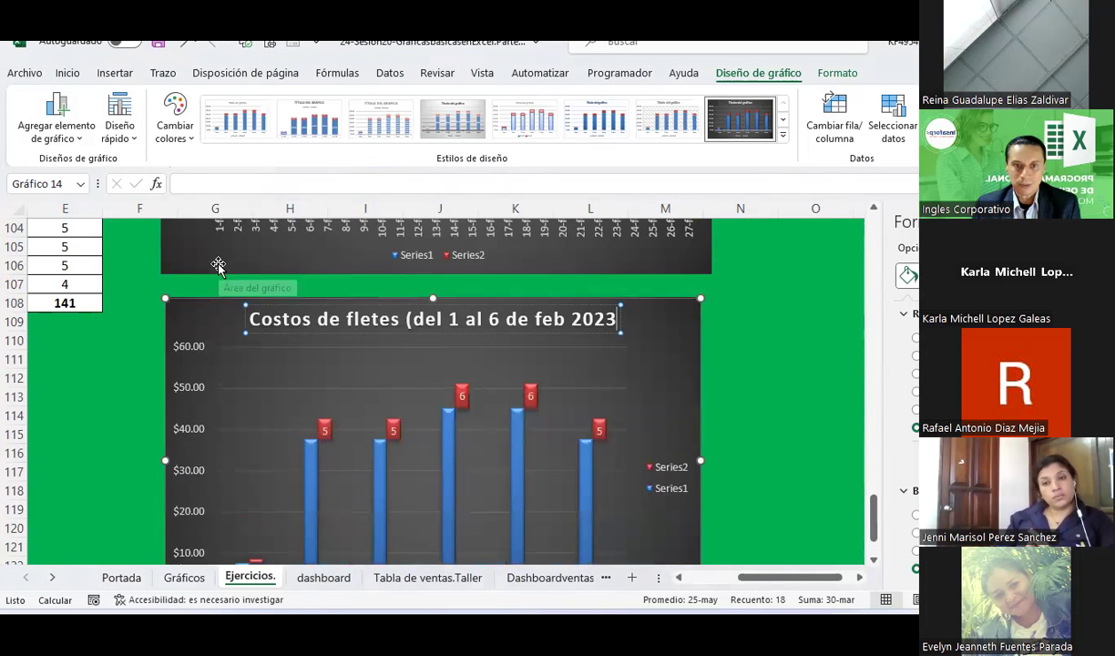
scroll(212, 255, down, 3)
click(128, 132)
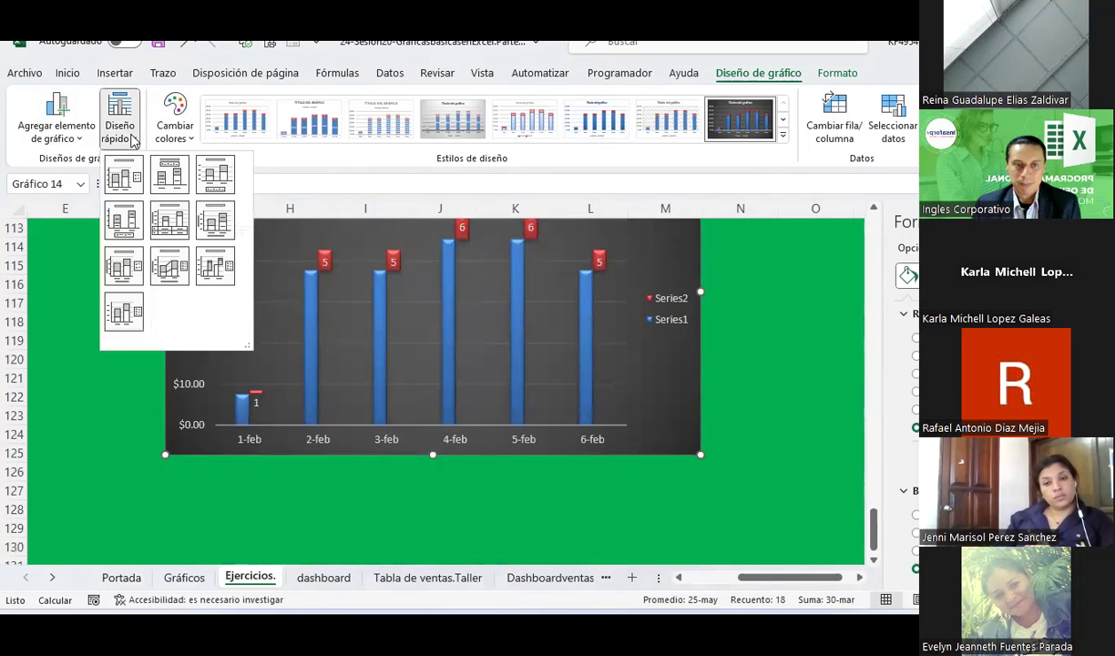
click(215, 237)
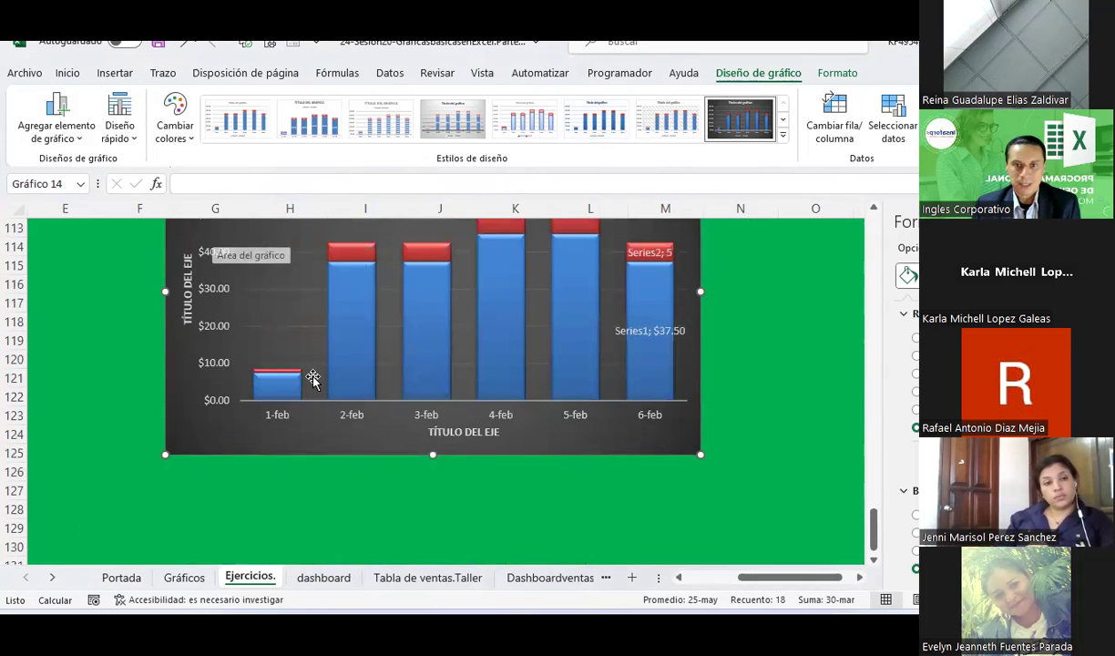
Step: Try more quick layouts and settle on the one with a Series1/Series2 data table
scroll(311, 378, up, 1)
click(120, 123)
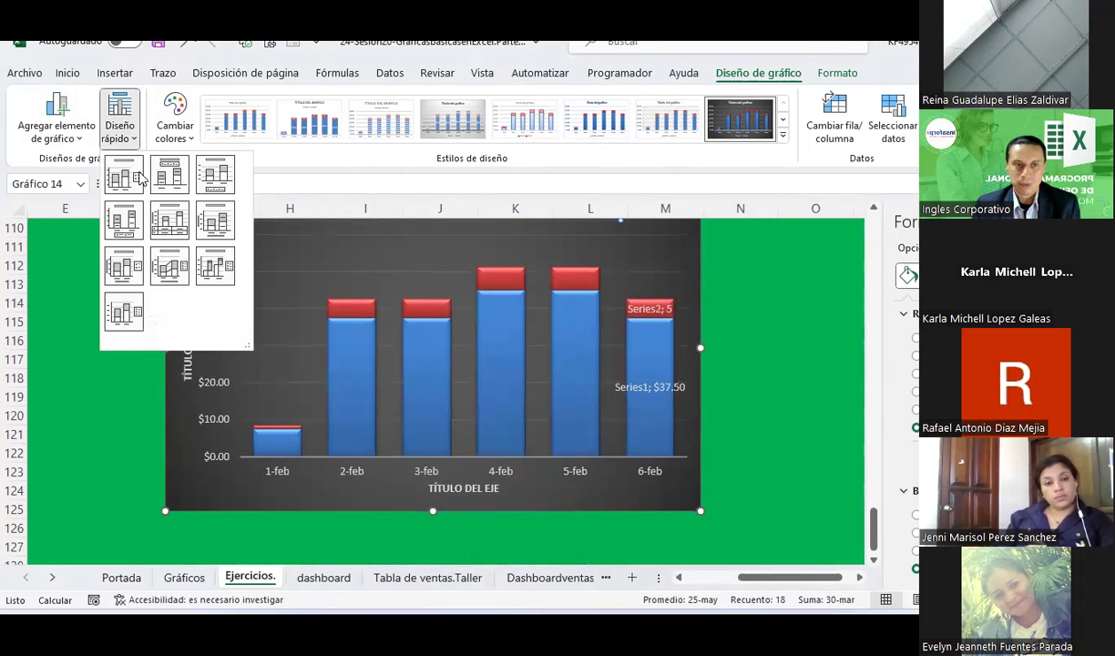
click(168, 264)
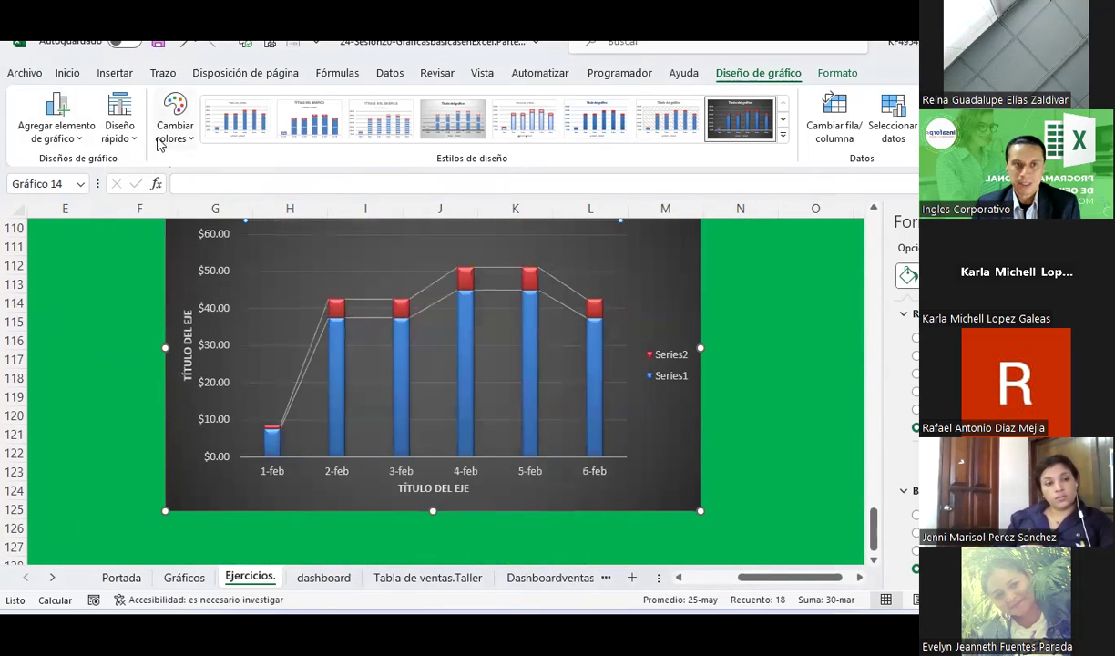
click(125, 135)
click(126, 273)
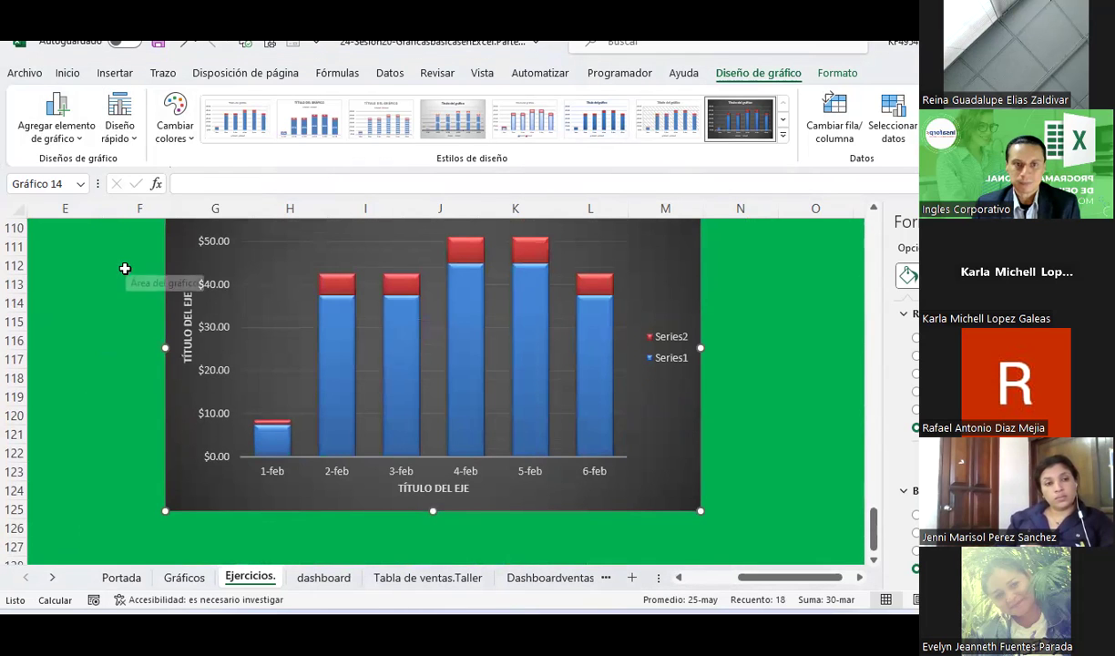
click(119, 132)
click(183, 225)
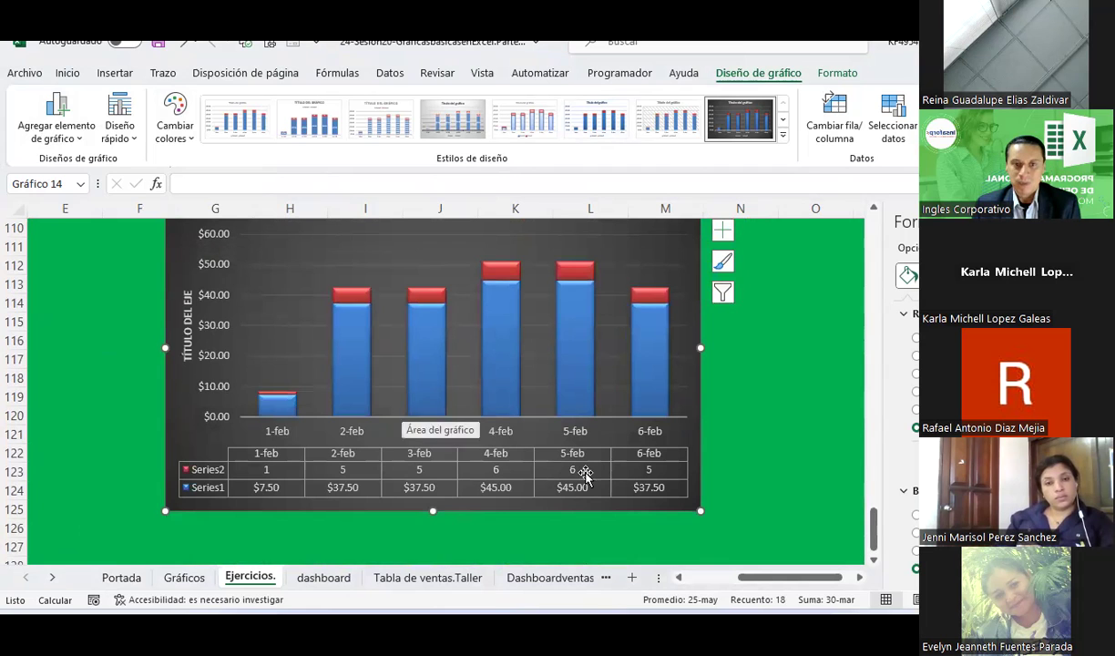
scroll(645, 476, up, 1)
scroll(646, 476, down, 1)
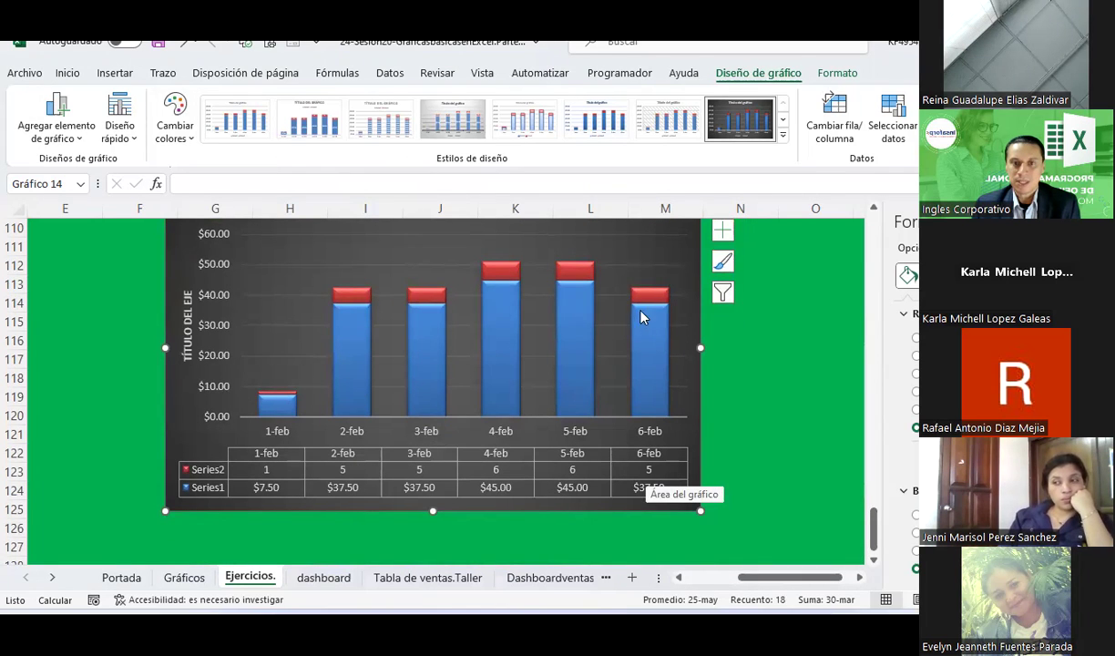
click(124, 134)
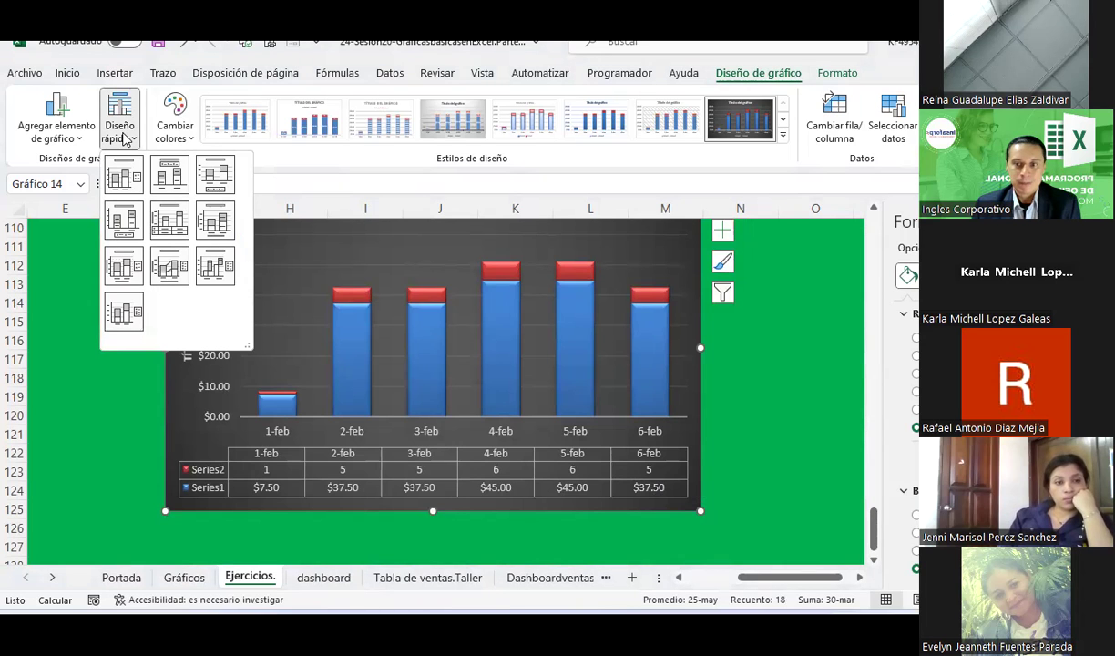
scroll(745, 372, up, 2)
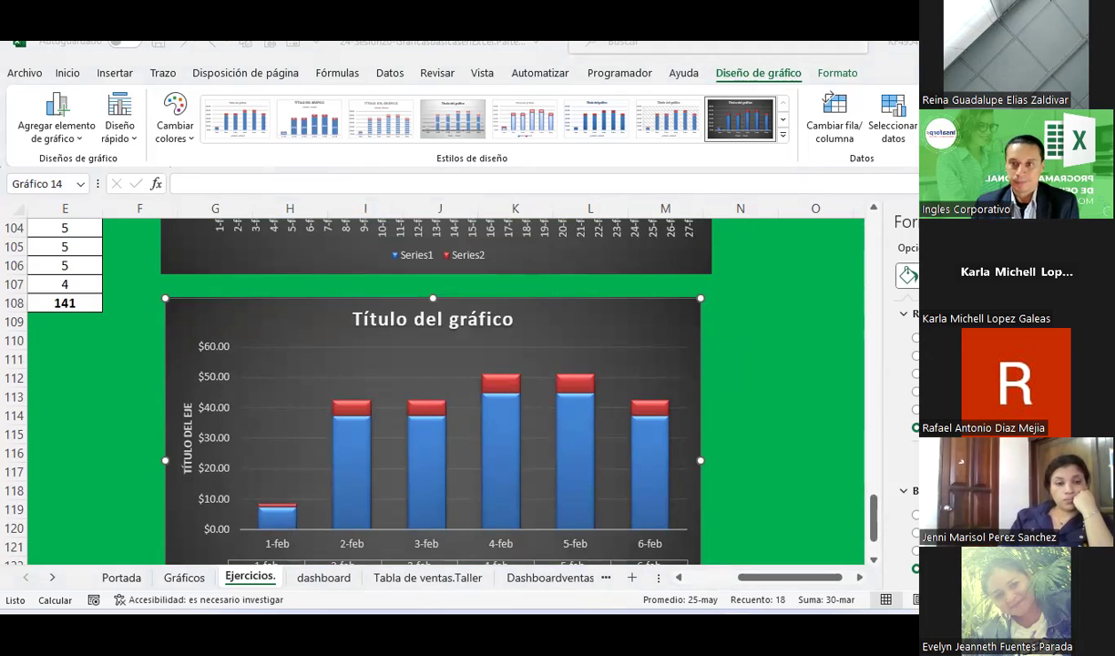
click(759, 404)
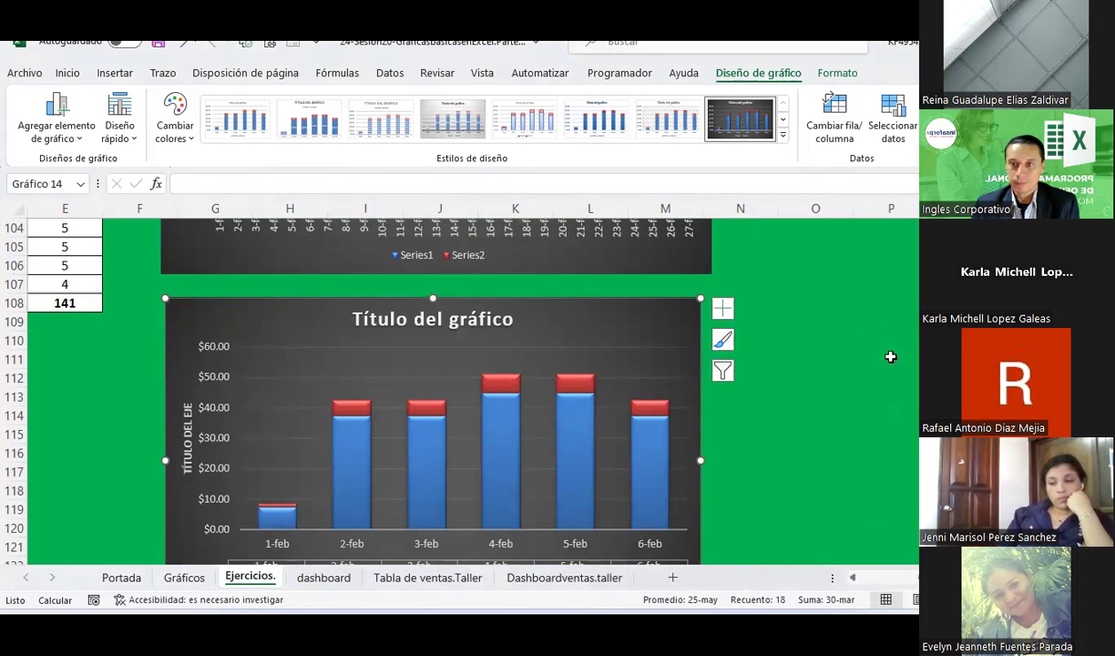
click(887, 355)
scroll(574, 438, down, 2)
scroll(573, 441, down, 1)
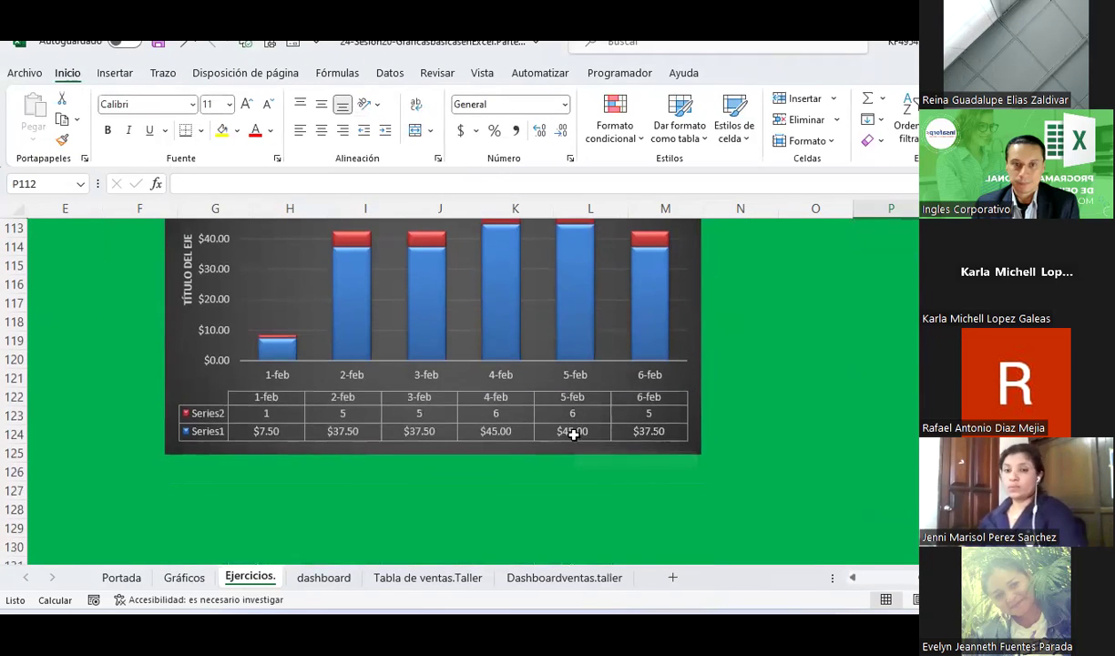
scroll(573, 438, down, 1)
scroll(574, 437, down, 1)
scroll(574, 436, down, 2)
scroll(573, 436, up, 3)
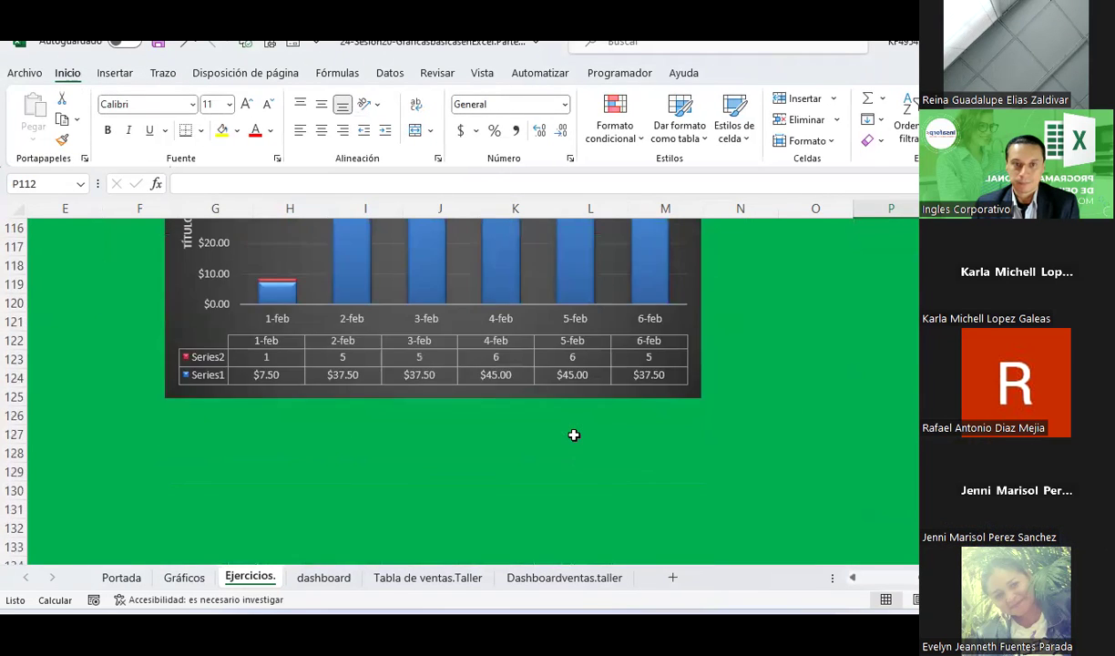
scroll(573, 435, up, 1)
scroll(574, 441, up, 2)
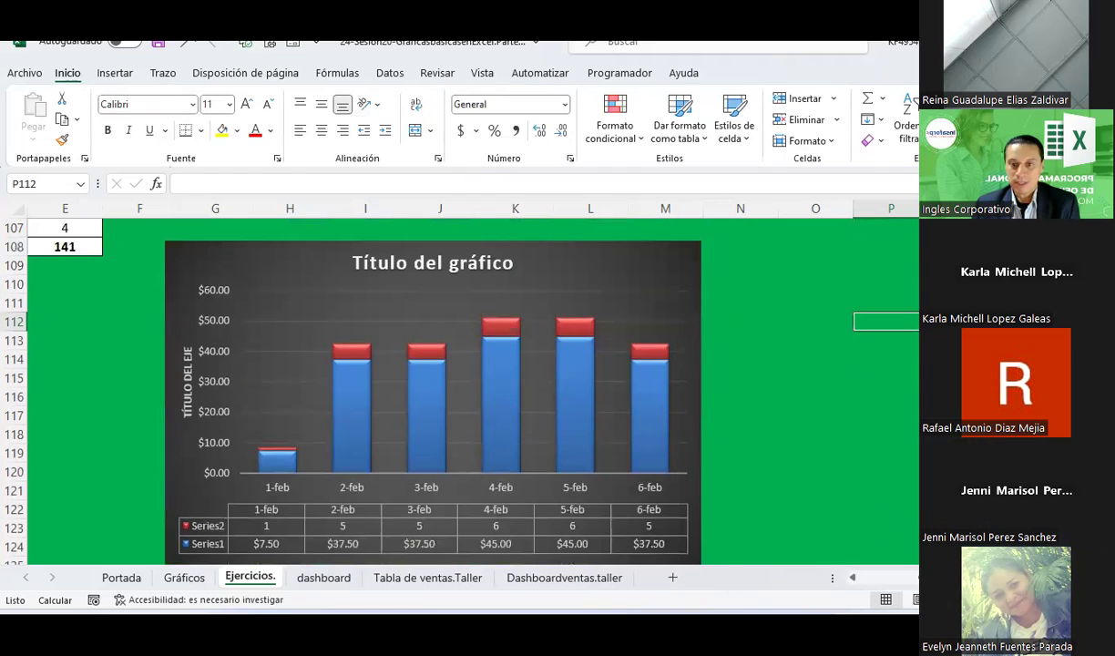
mouse_move(790, 628)
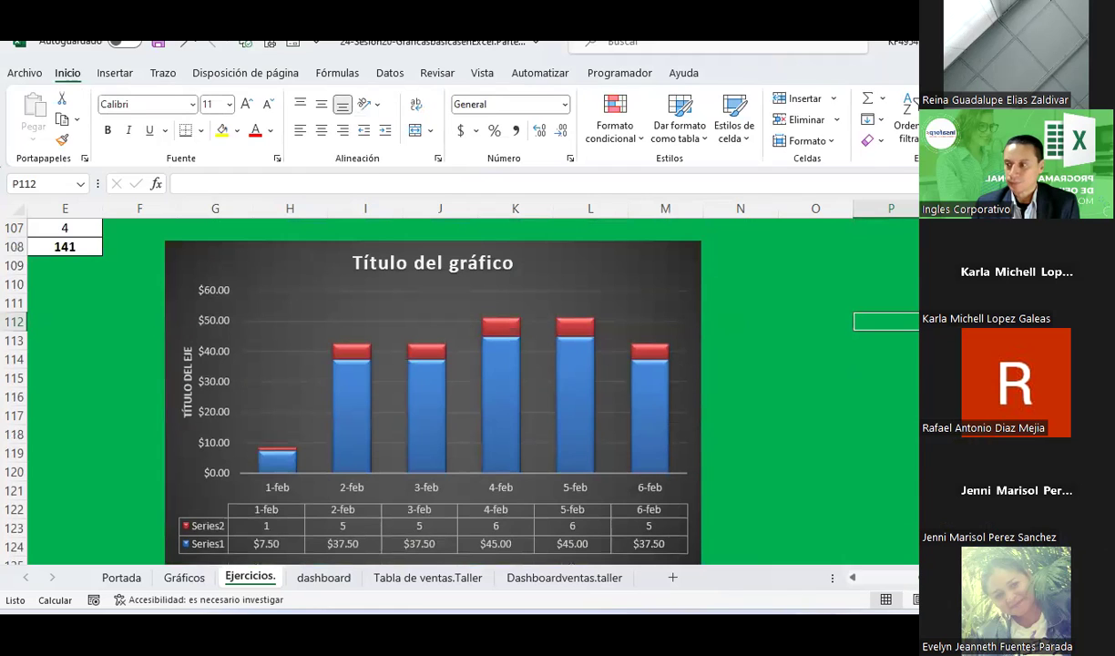
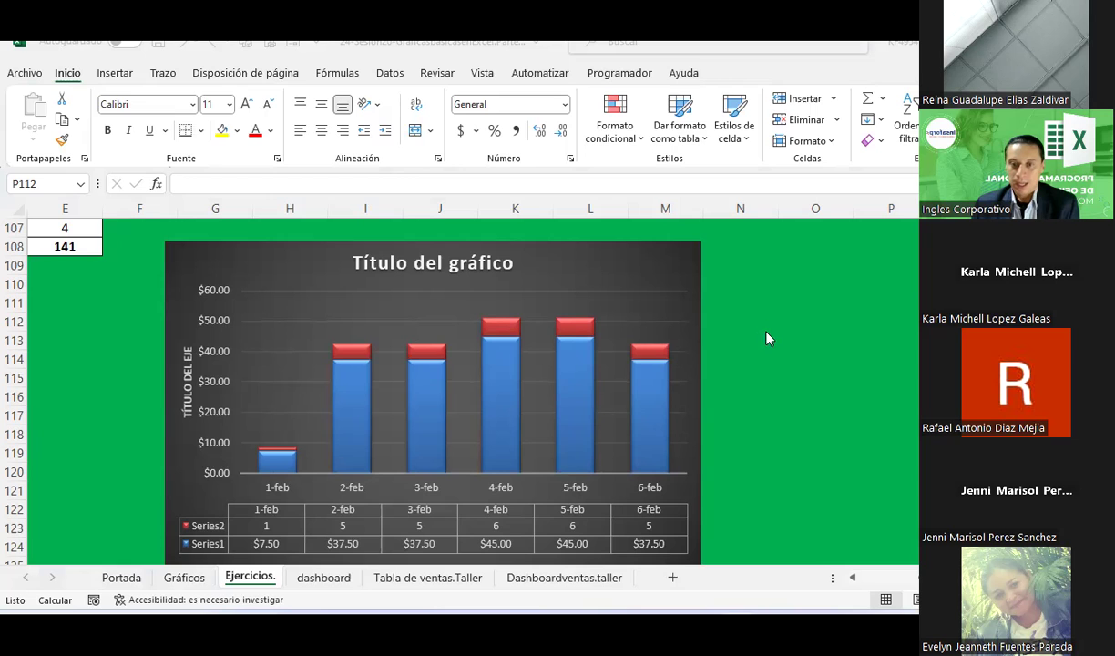
Step: Scroll the Ejercicios sheet up from cell E120 to the overtime cost pie chart near row 14
key(alt+Tab)
drag(877, 577, 872, 581)
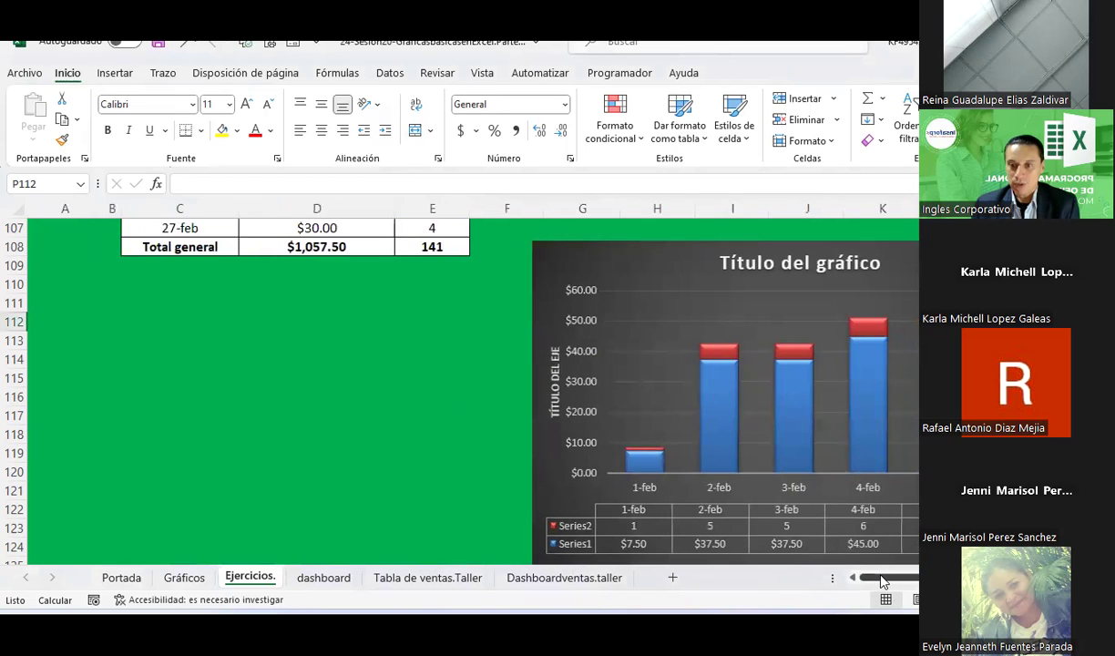
click(402, 468)
scroll(401, 466, up, 2)
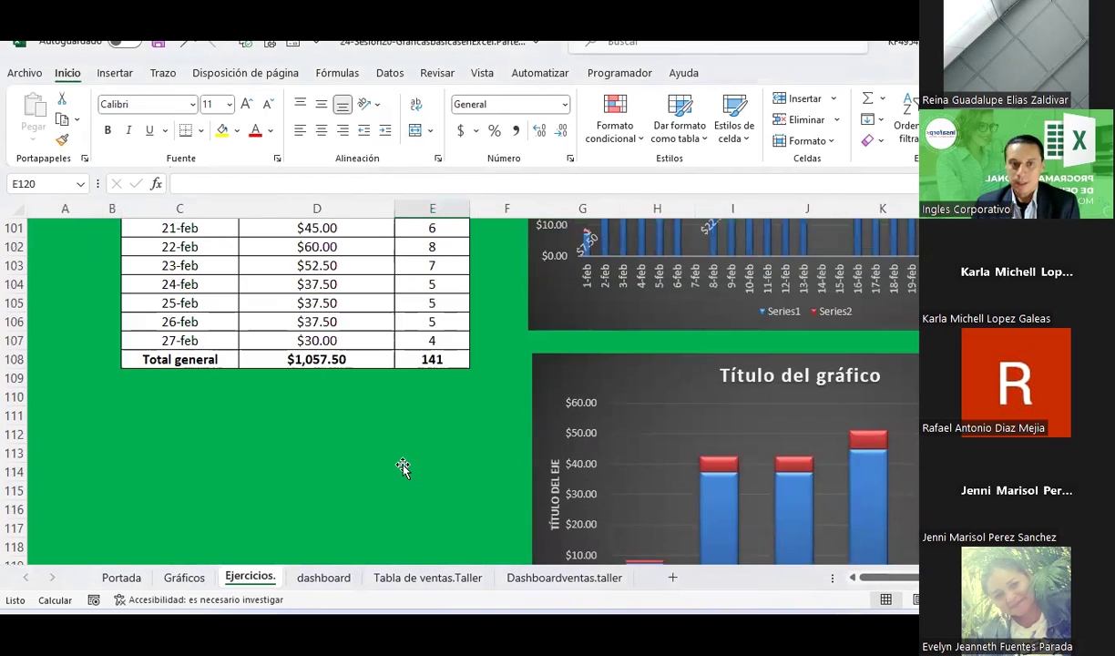
scroll(401, 466, up, 2)
scroll(402, 468, up, 3)
scroll(402, 468, up, 3)
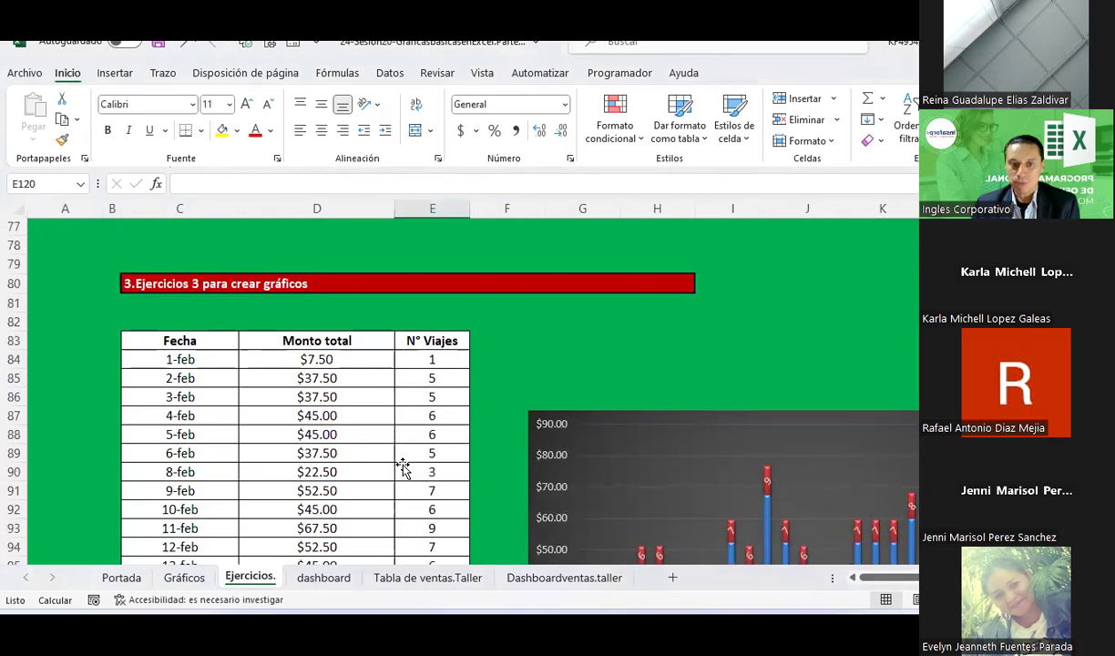
scroll(401, 468, up, 3)
scroll(402, 468, up, 2)
scroll(401, 468, up, 2)
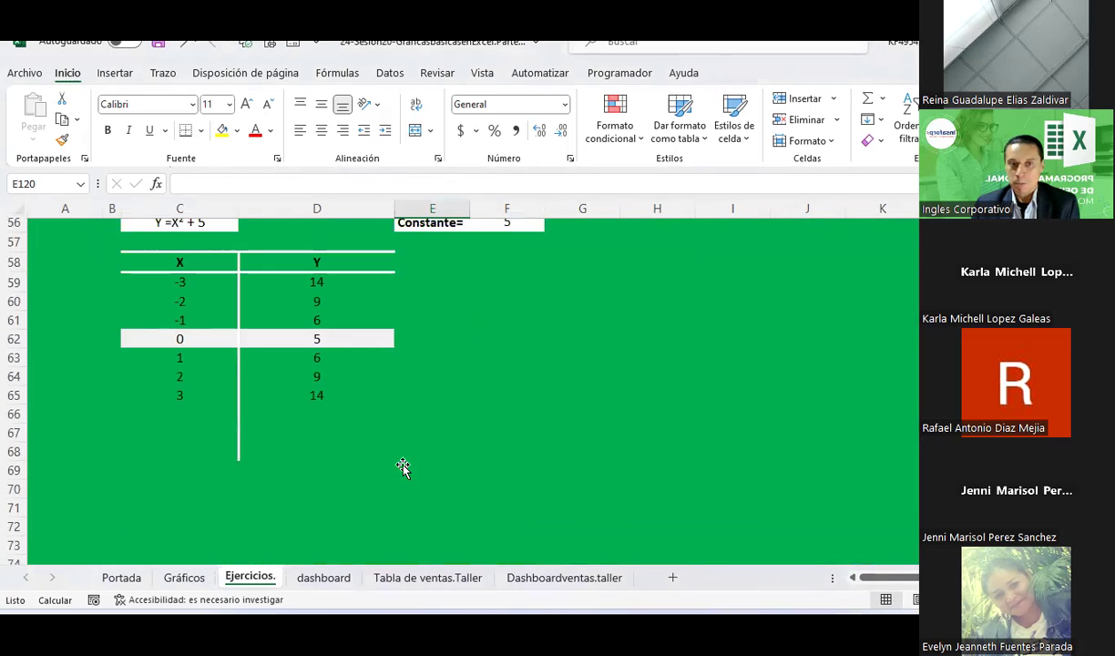
scroll(402, 468, up, 2)
scroll(402, 468, down, 3)
scroll(401, 468, down, 4)
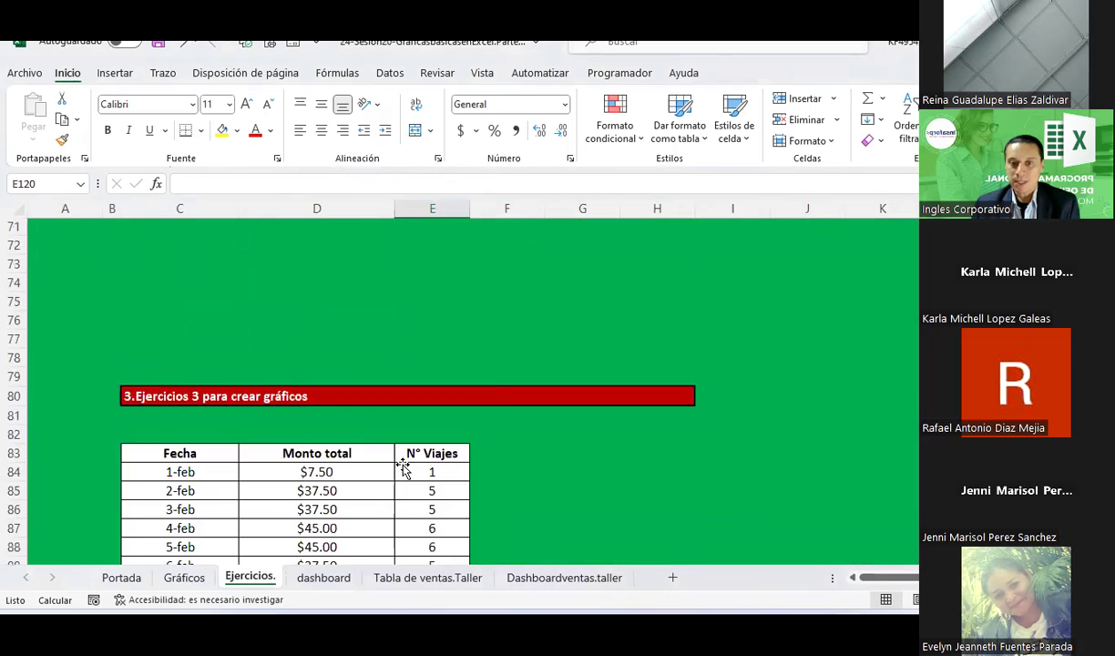
scroll(401, 468, down, 7)
scroll(401, 468, down, 1)
scroll(401, 468, down, 2)
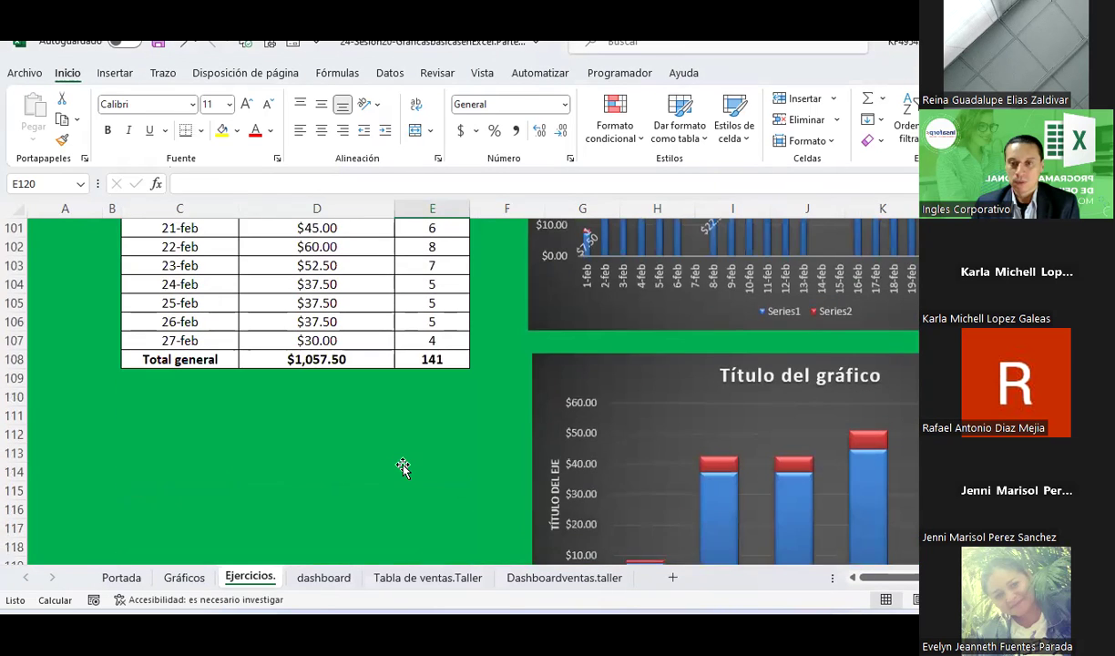
scroll(402, 468, down, 2)
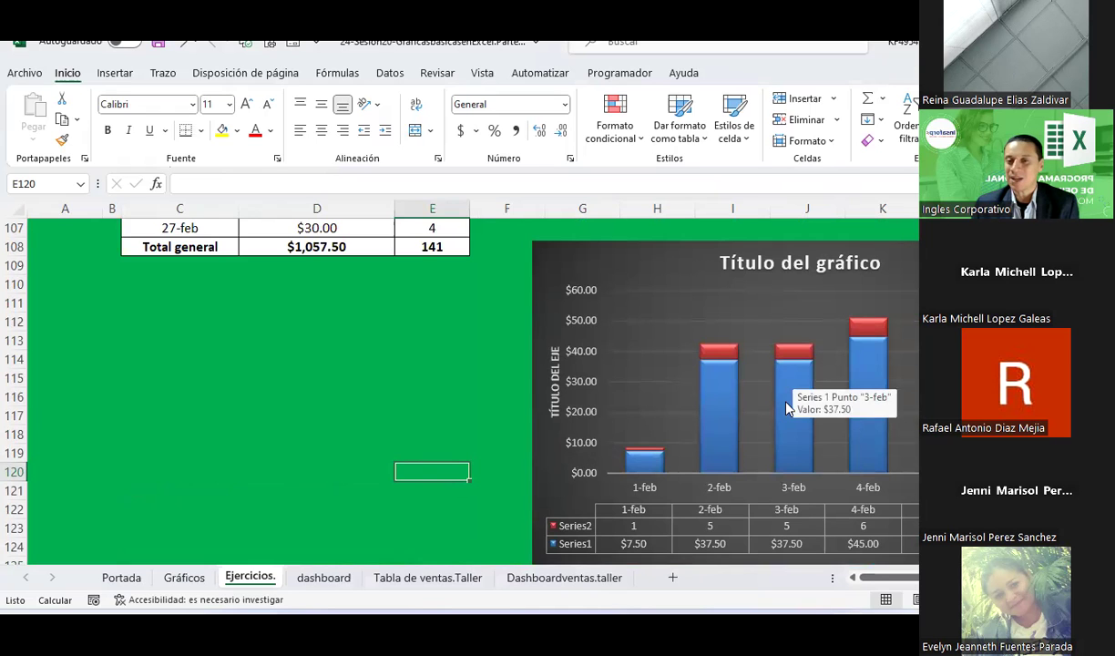
scroll(549, 348, up, 1)
scroll(549, 348, up, 8)
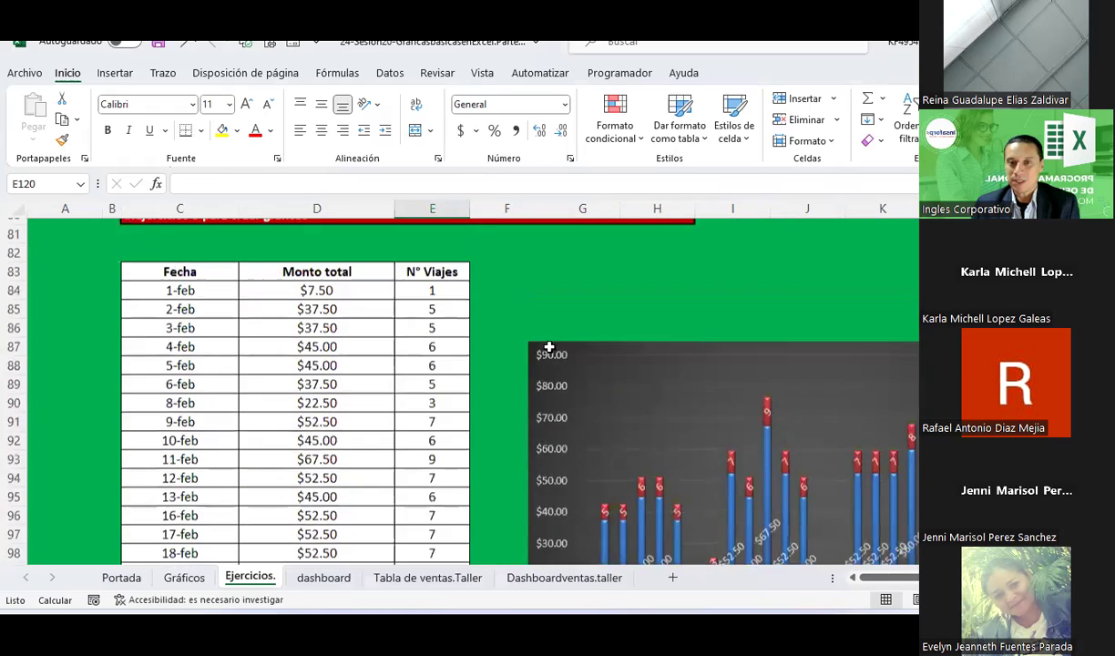
scroll(549, 349, up, 11)
scroll(549, 349, up, 4)
scroll(549, 349, up, 8)
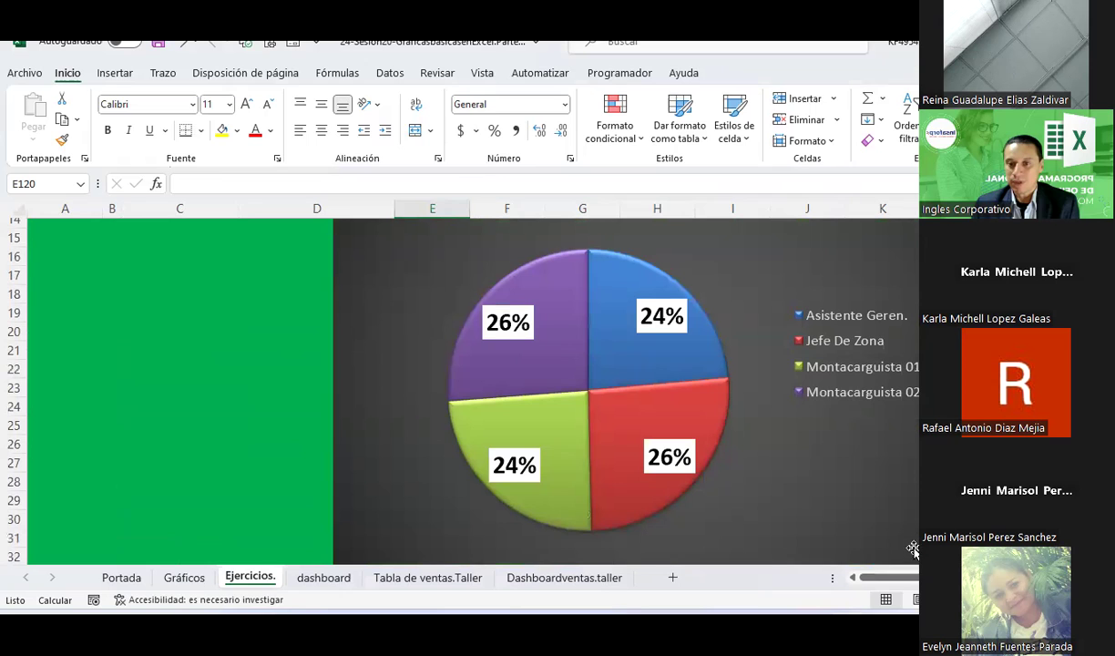
drag(888, 577, 910, 577)
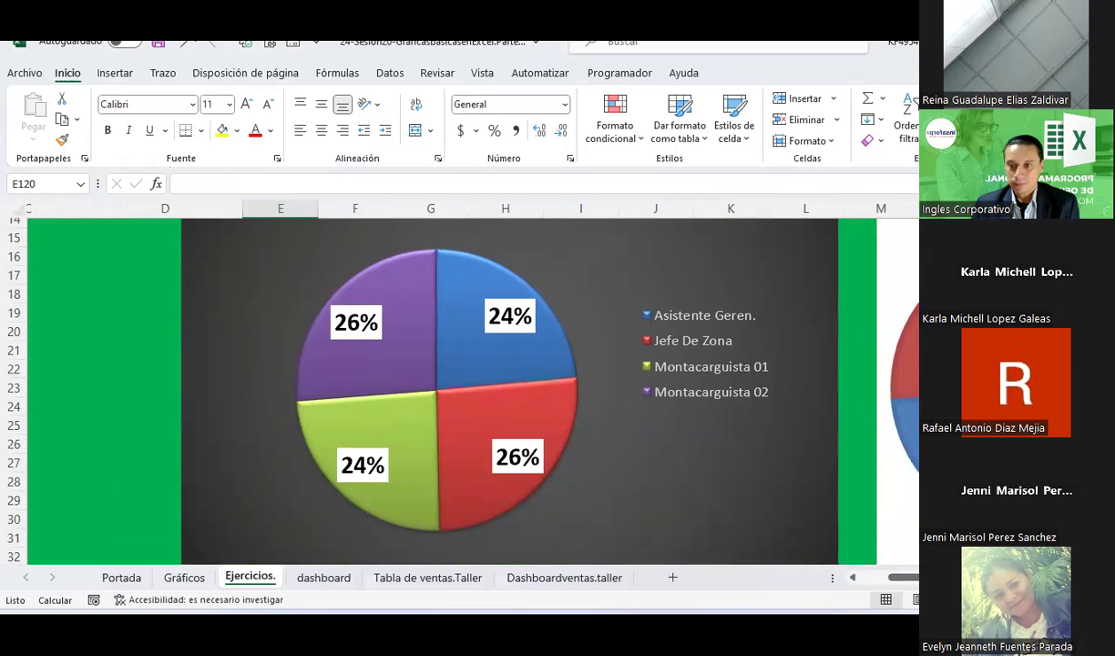
scroll(887, 303, right, 2)
scroll(888, 303, right, 3)
scroll(888, 303, right, 1)
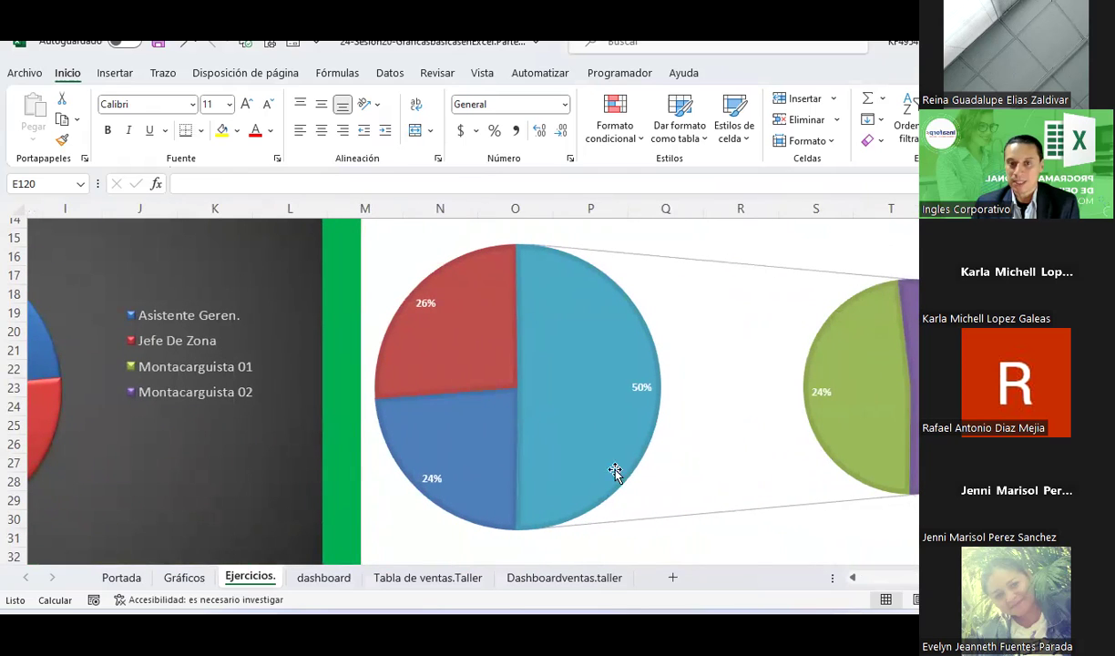
scroll(599, 455, up, 2)
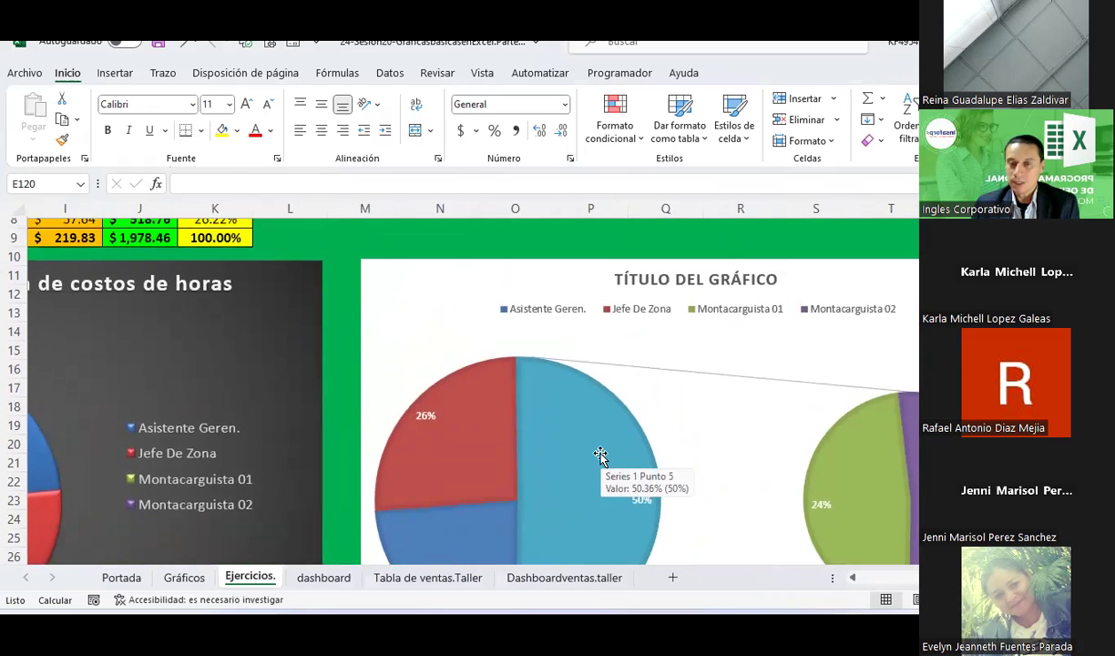
scroll(599, 456, down, 2)
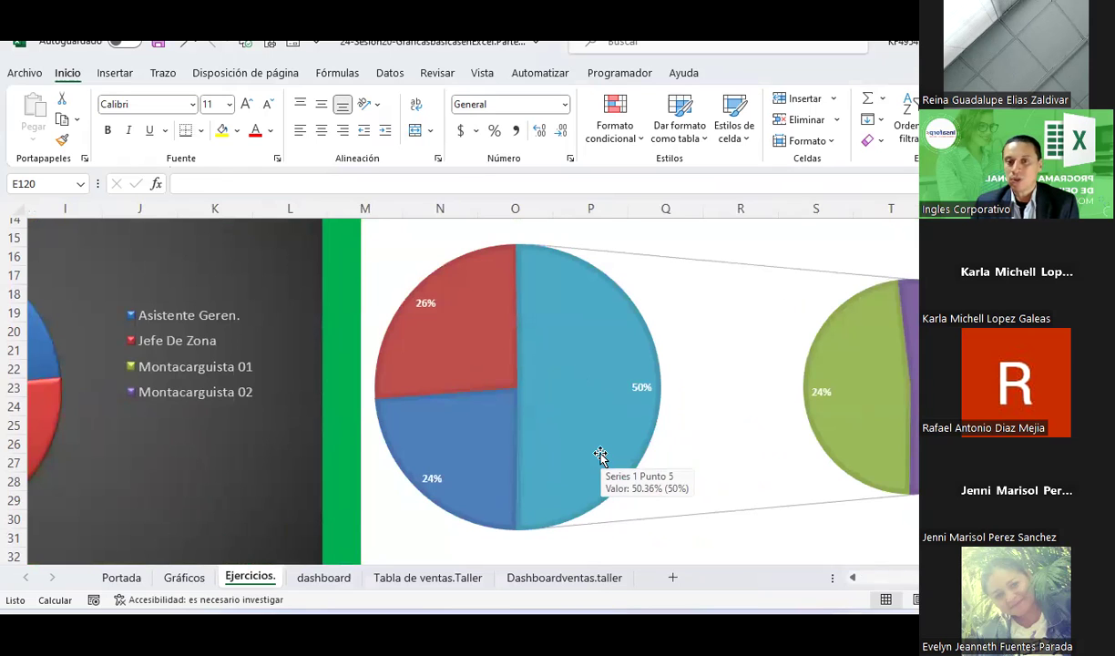
scroll(558, 400, left, 6)
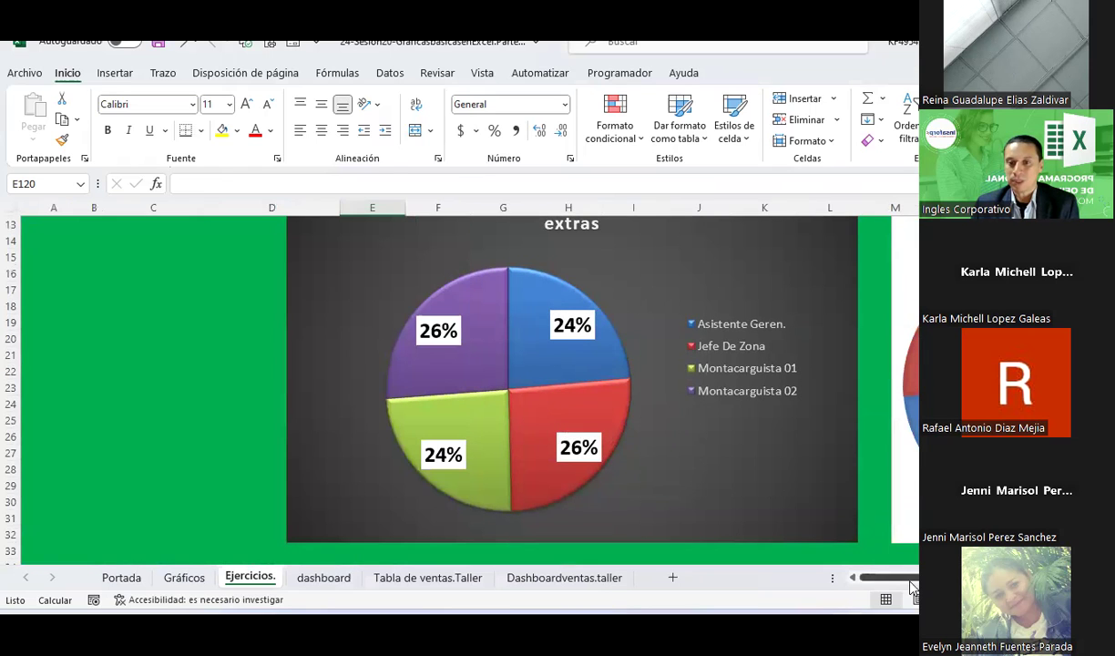
scroll(558, 401, right, 1)
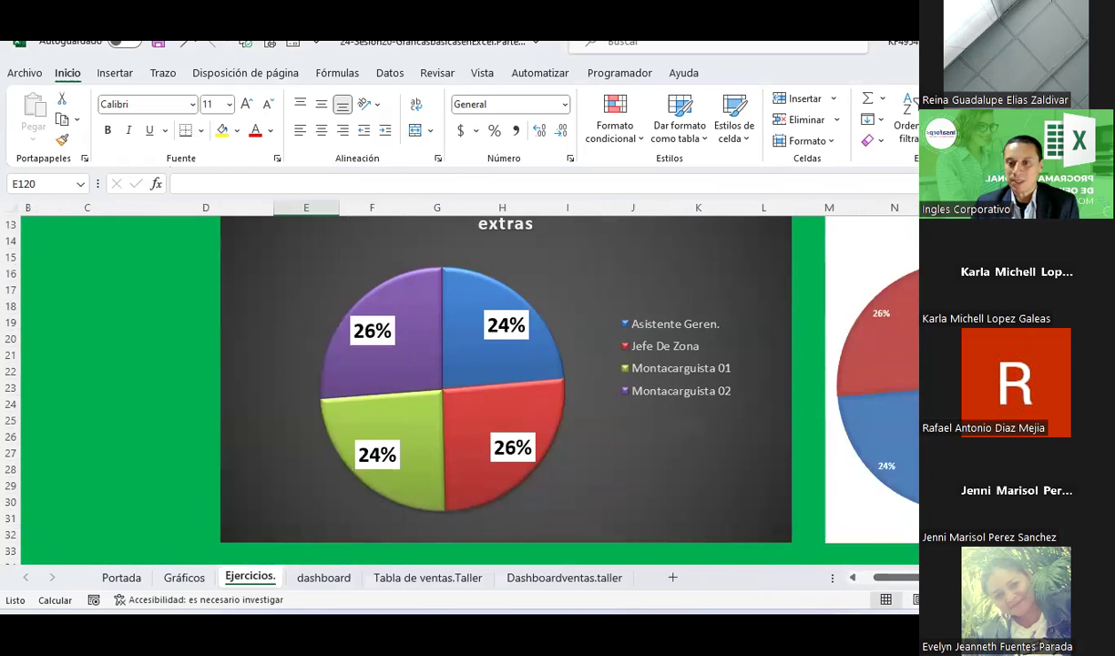
click(874, 549)
scroll(731, 351, right, 6)
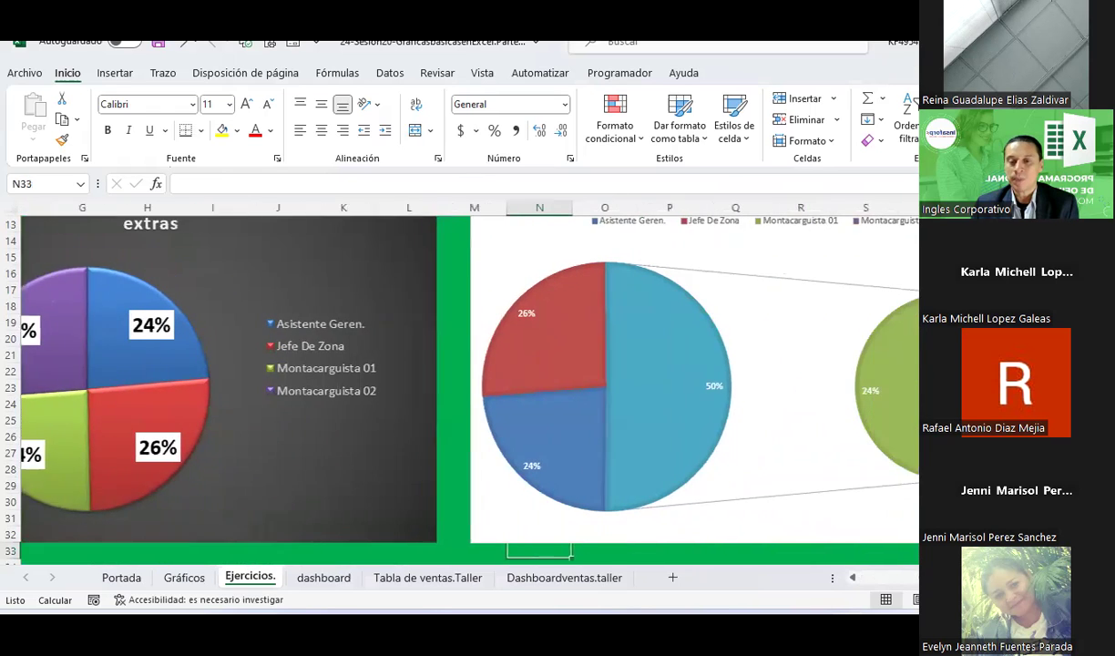
scroll(731, 350, up, 1)
scroll(731, 351, up, 1)
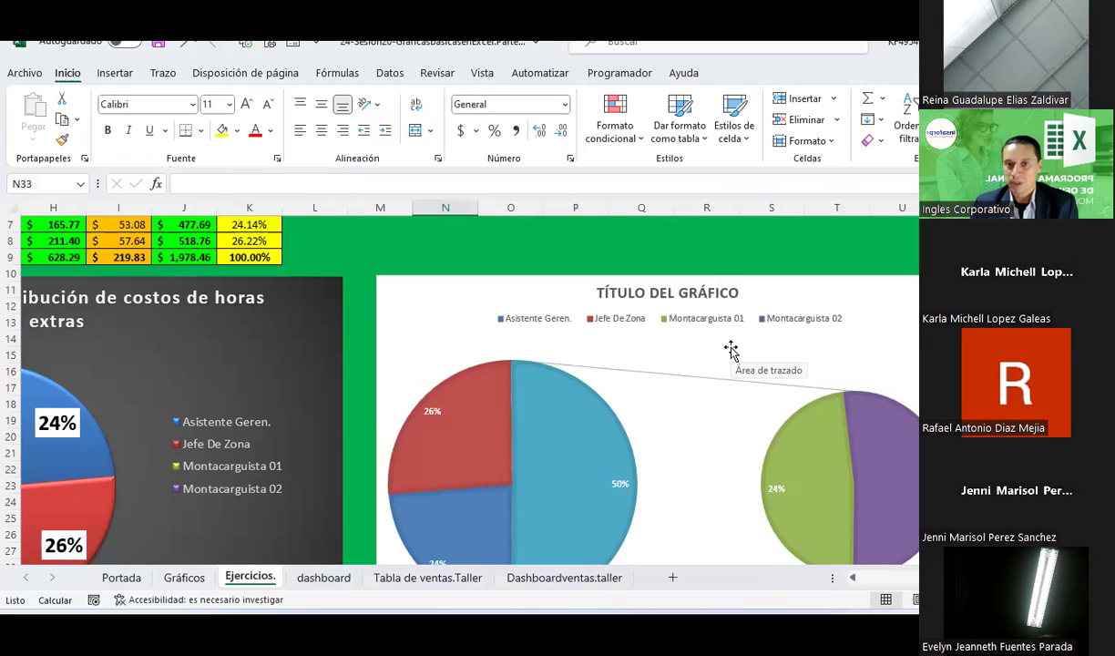
click(647, 247)
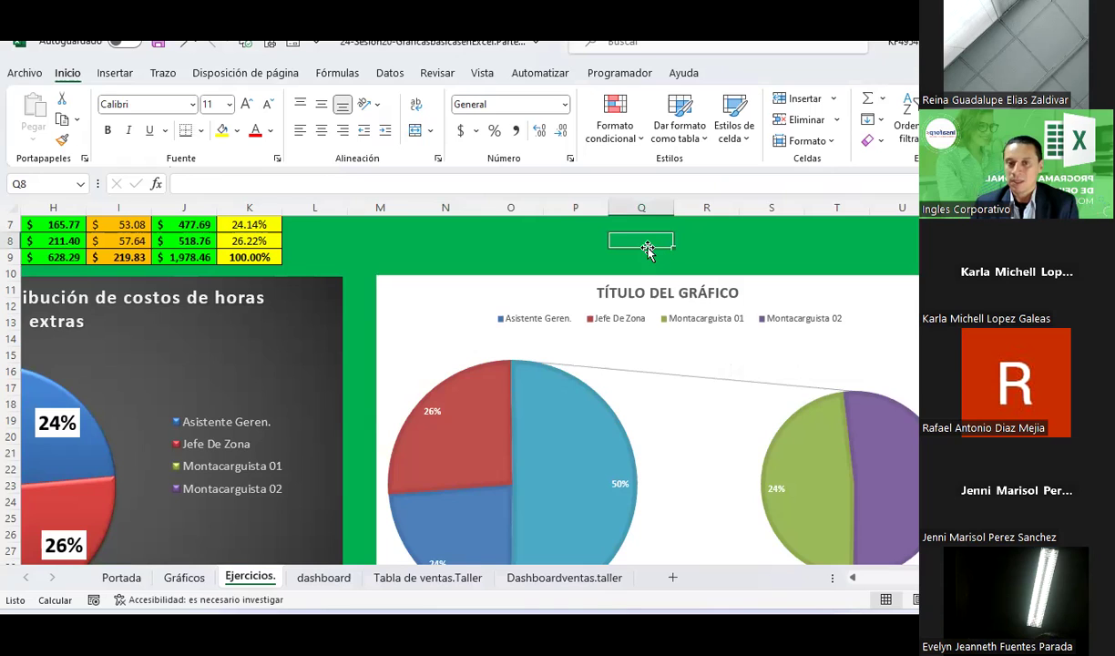
drag(647, 247, 638, 238)
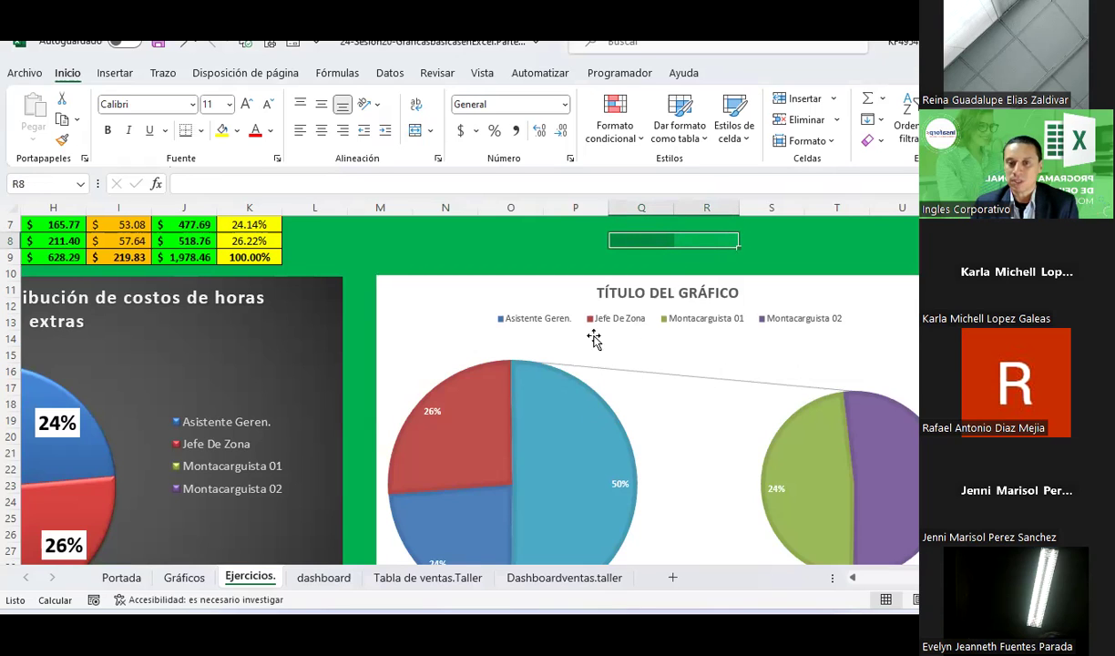
scroll(719, 354, down, 1)
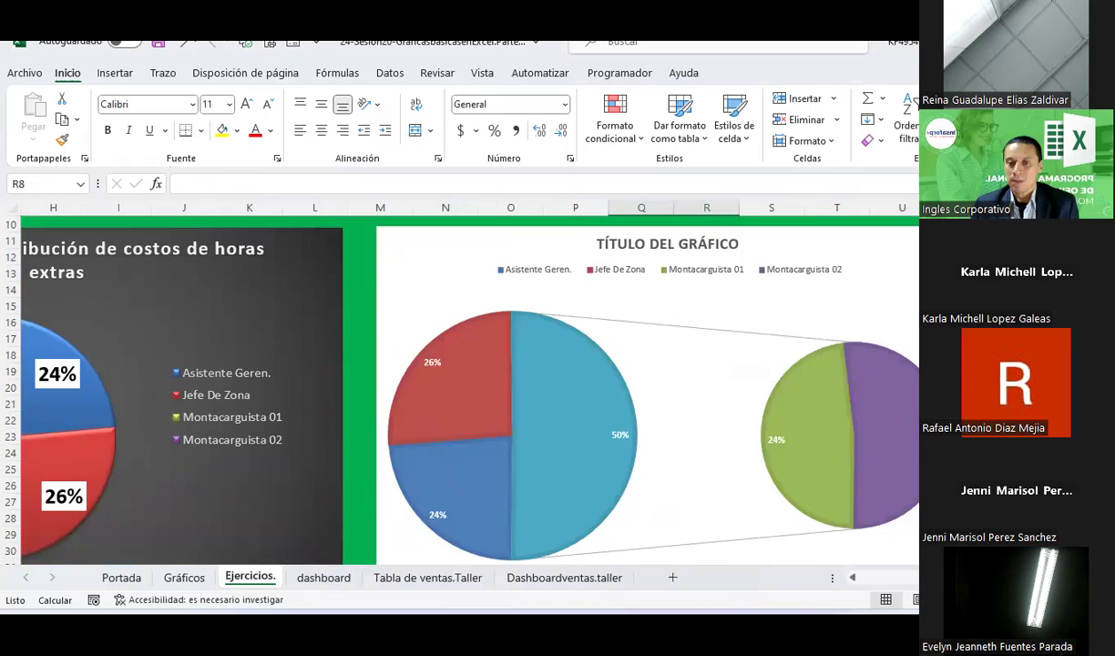
scroll(450, 391, left, 3)
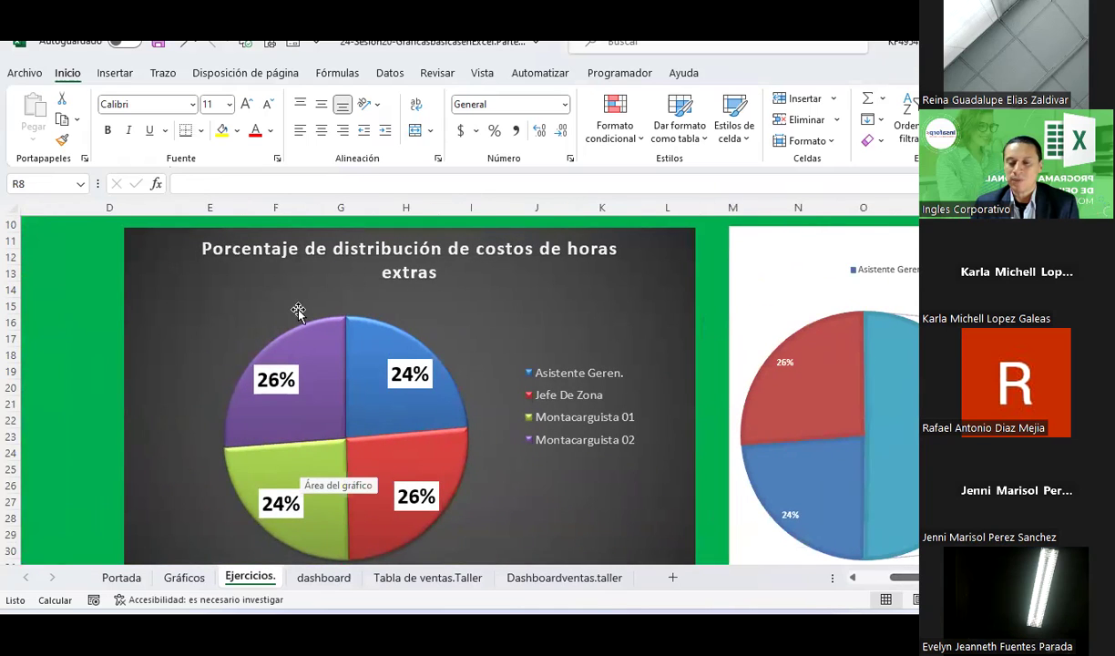
scroll(310, 455, right, 1)
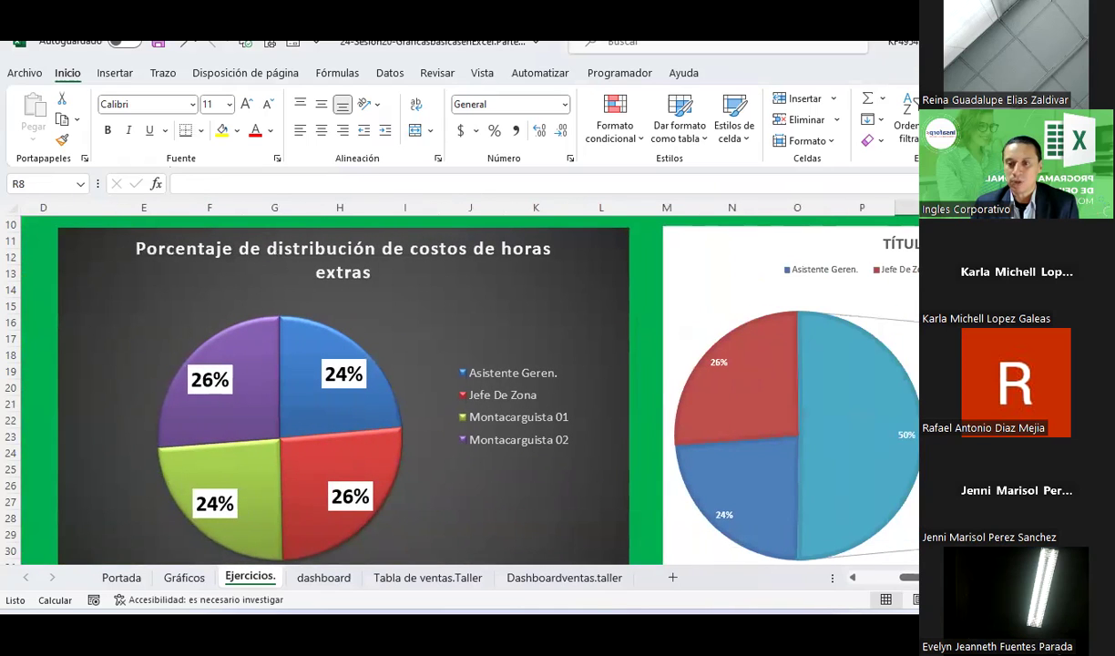
scroll(450, 391, right, 4)
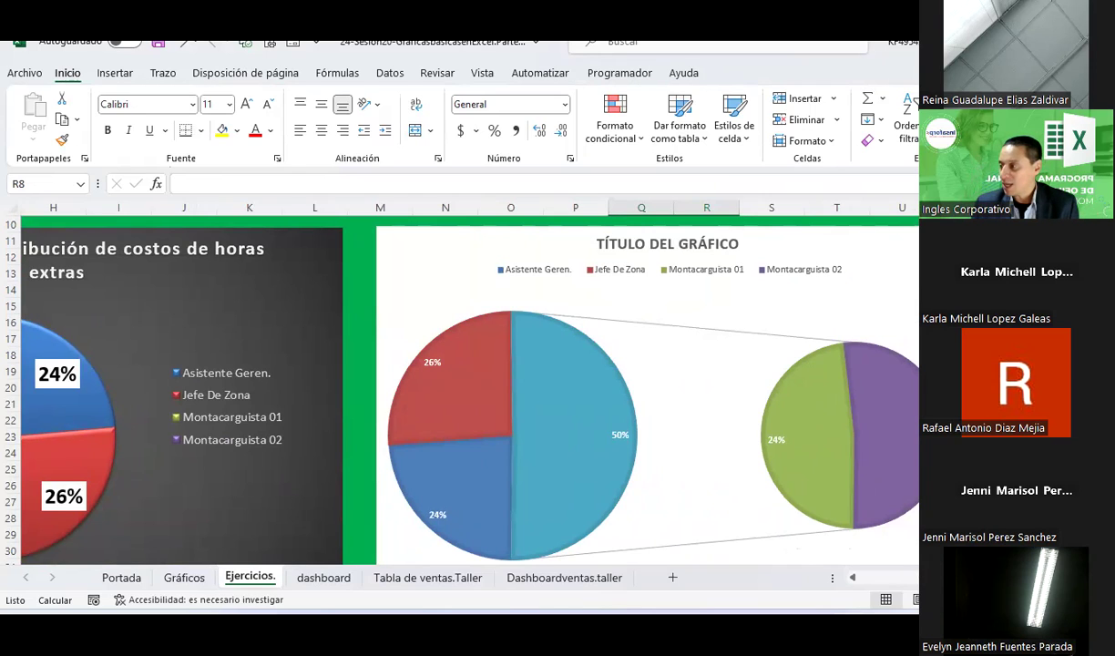
click(956, 306)
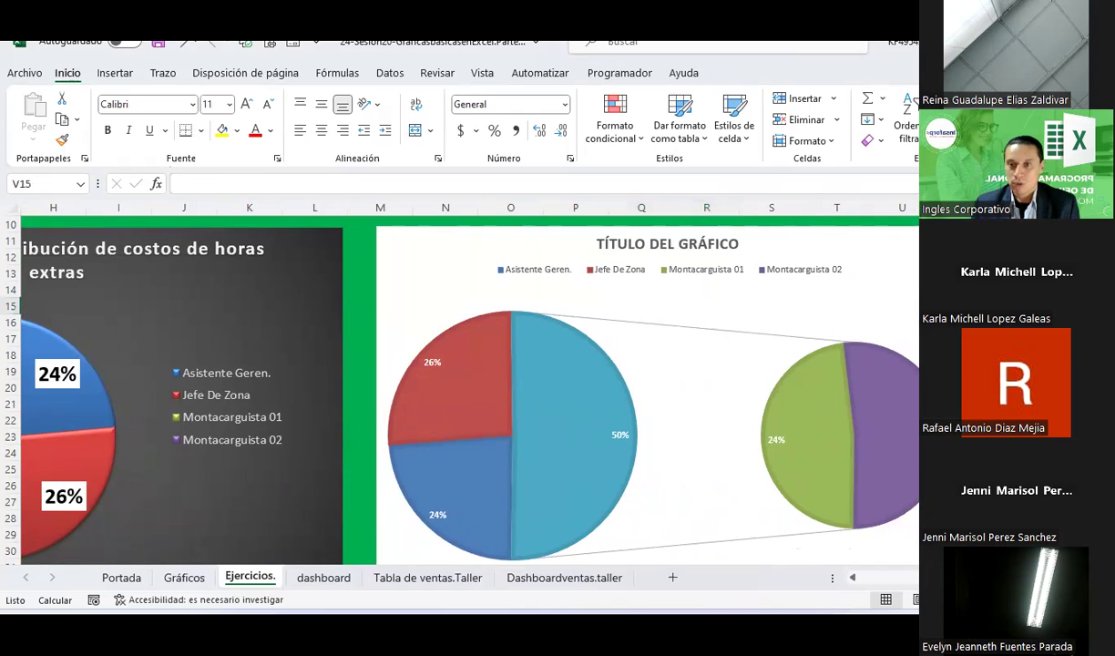
mouse_move(551, 428)
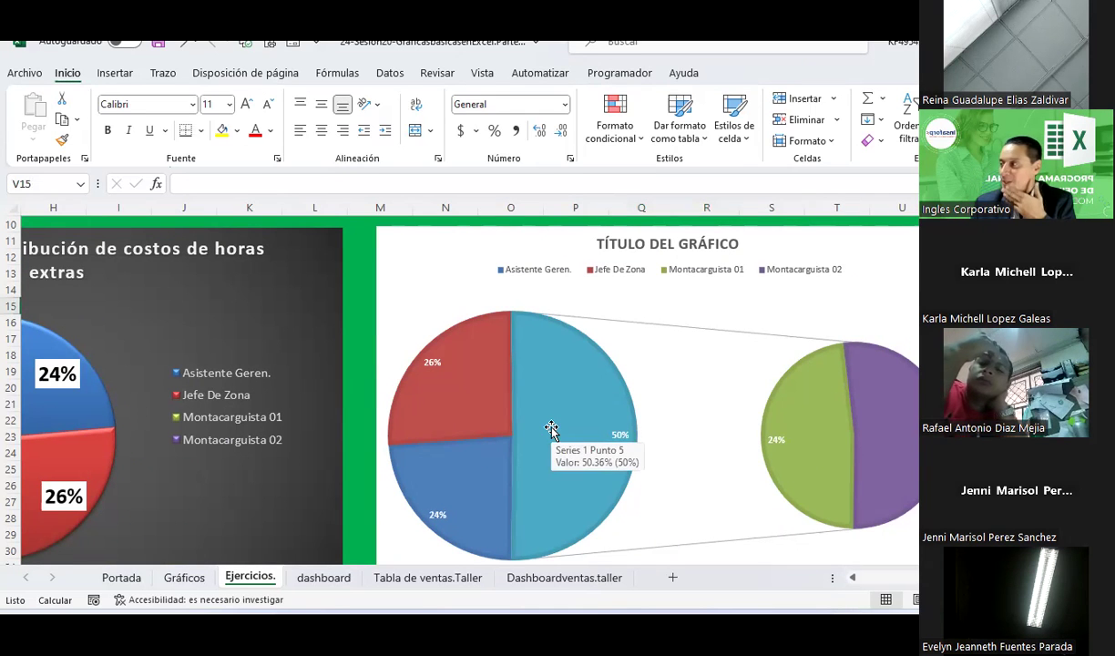
scroll(551, 428, down, 11)
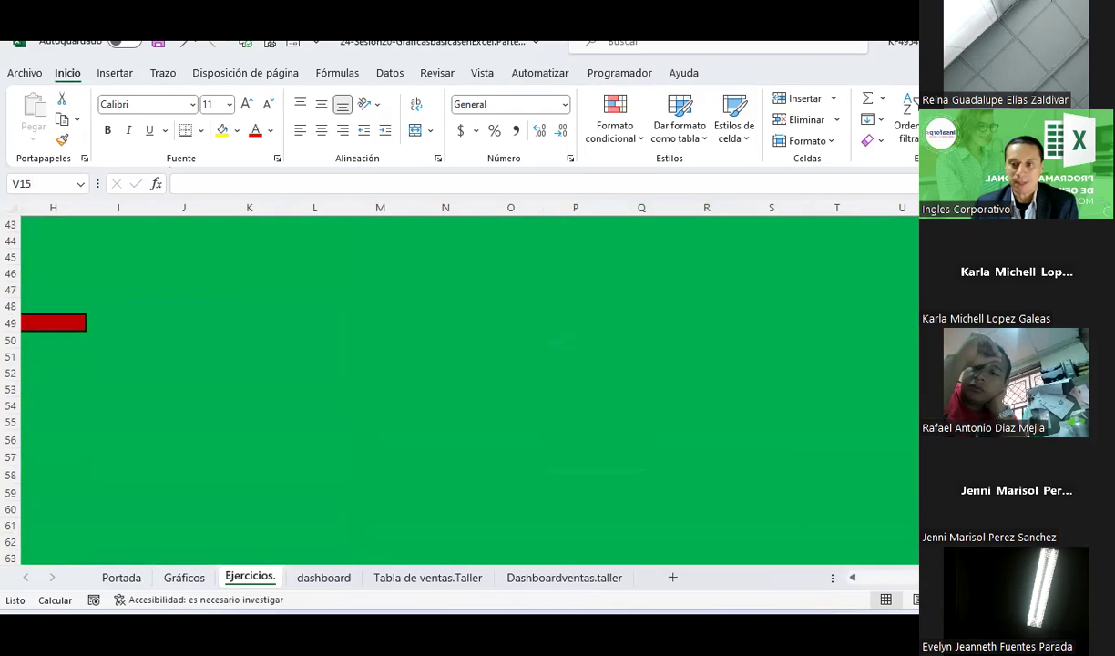
scroll(334, 319, left, 5)
scroll(333, 318, down, 2)
scroll(333, 319, down, 2)
scroll(334, 318, up, 1)
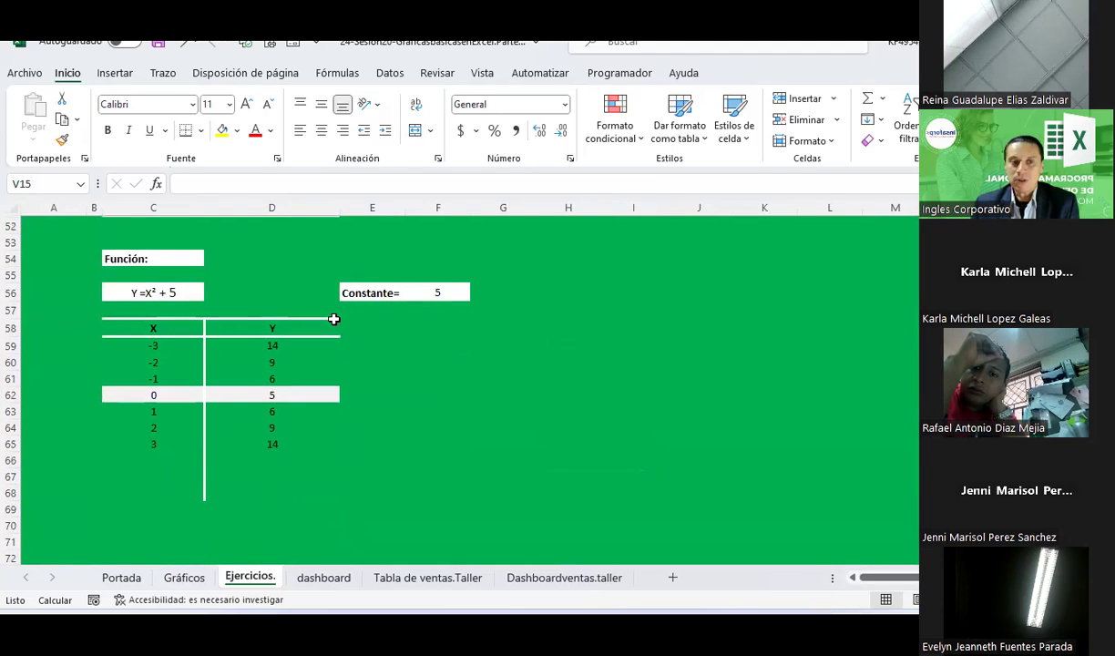
click(149, 292)
ctrl+scroll(125, 344, up, 2)
ctrl+scroll(124, 344, up, 1)
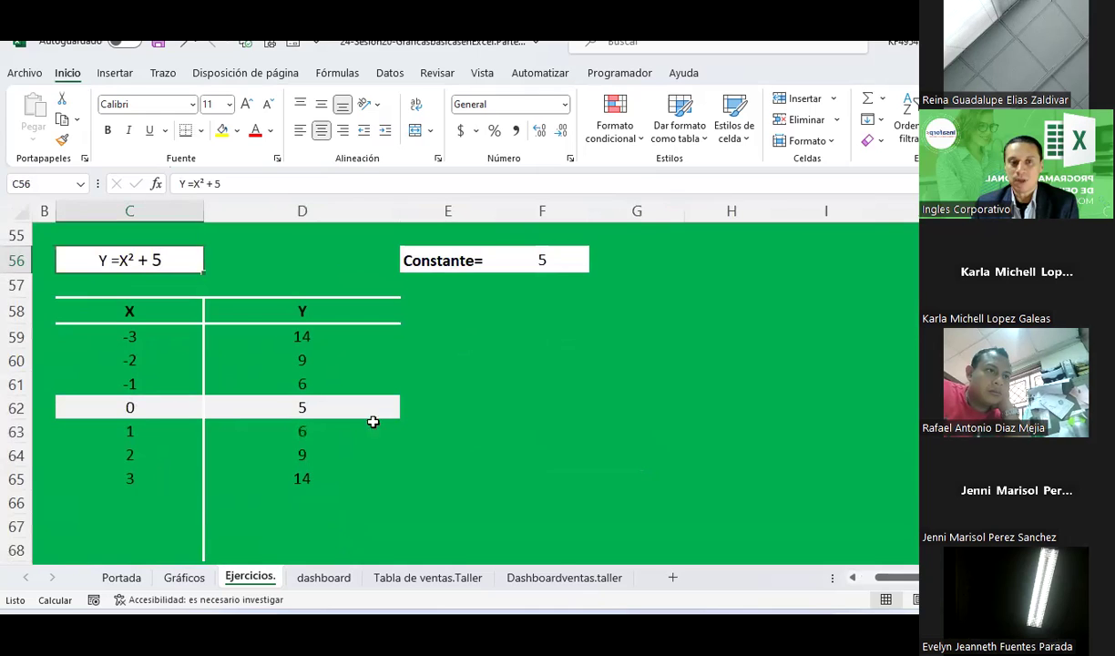
scroll(870, 583, left, 1)
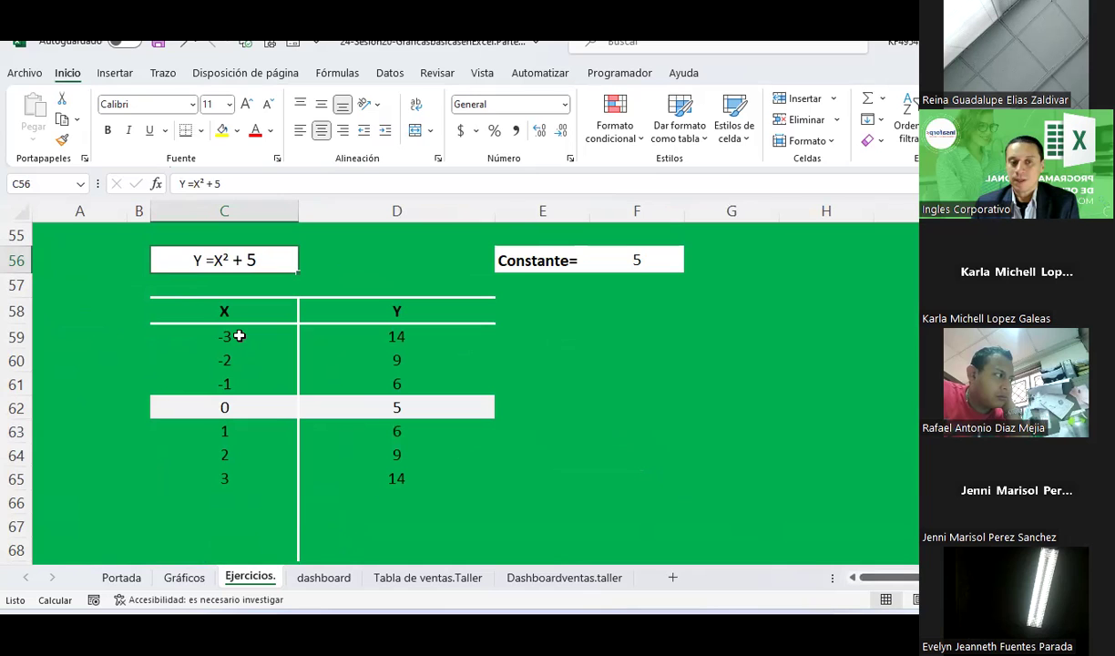
drag(239, 336, 234, 385)
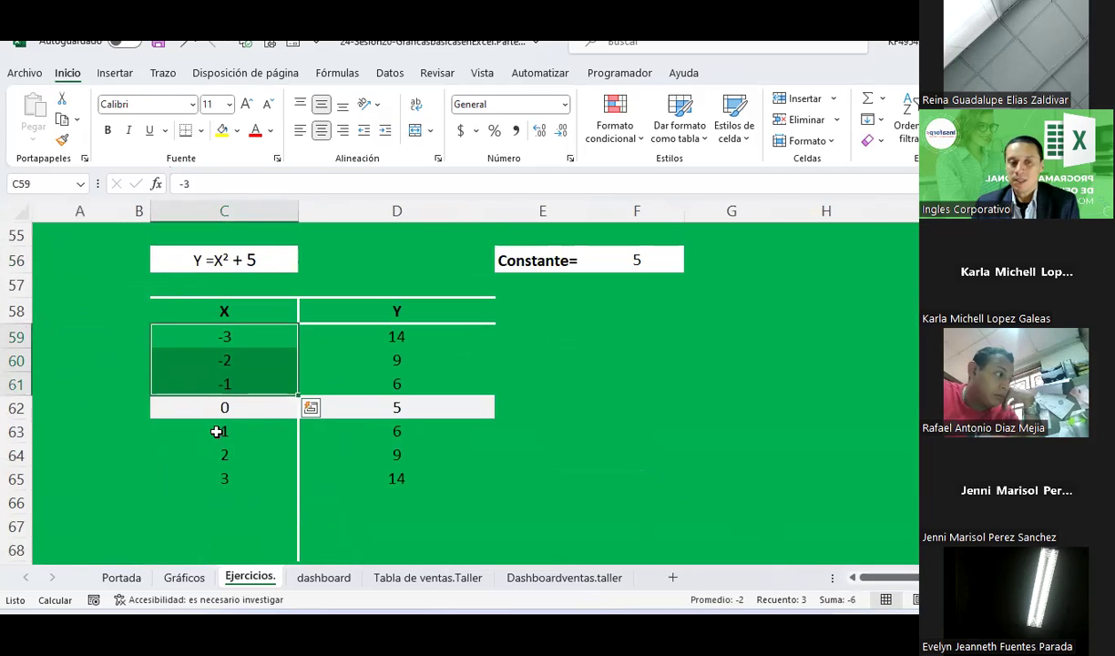
drag(219, 431, 211, 471)
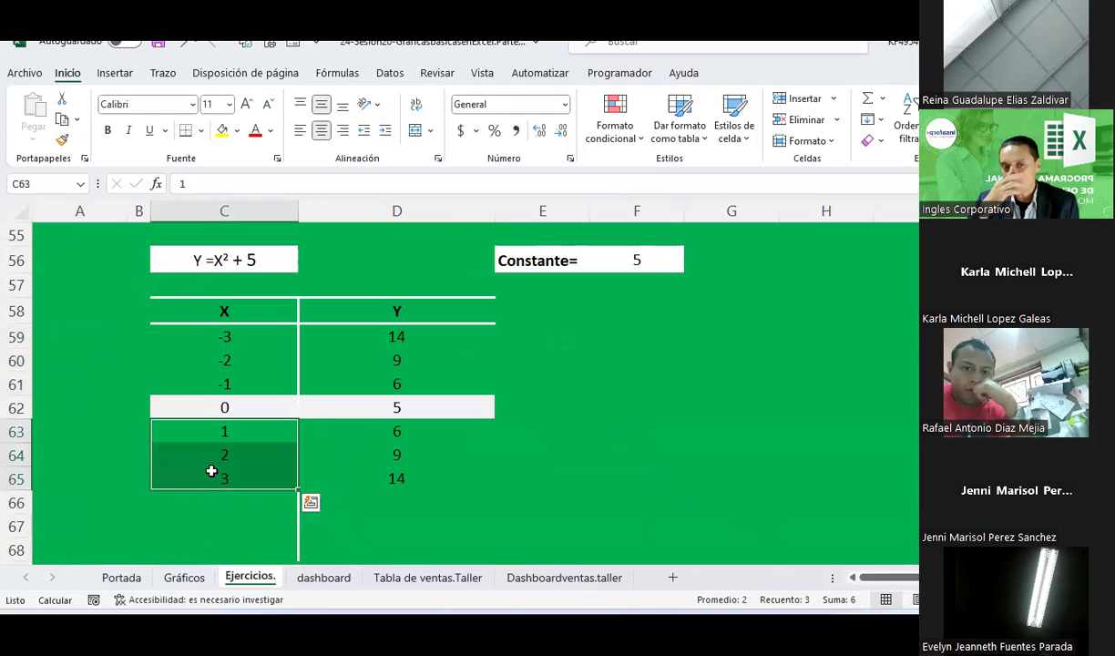
click(208, 409)
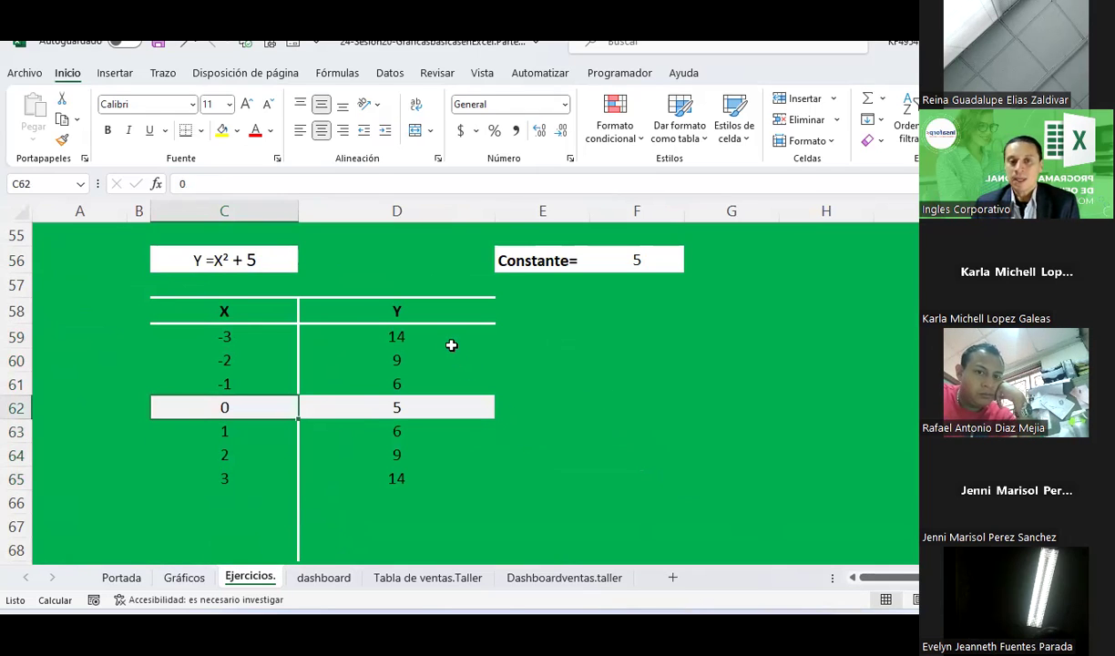
click(450, 342)
click(432, 360)
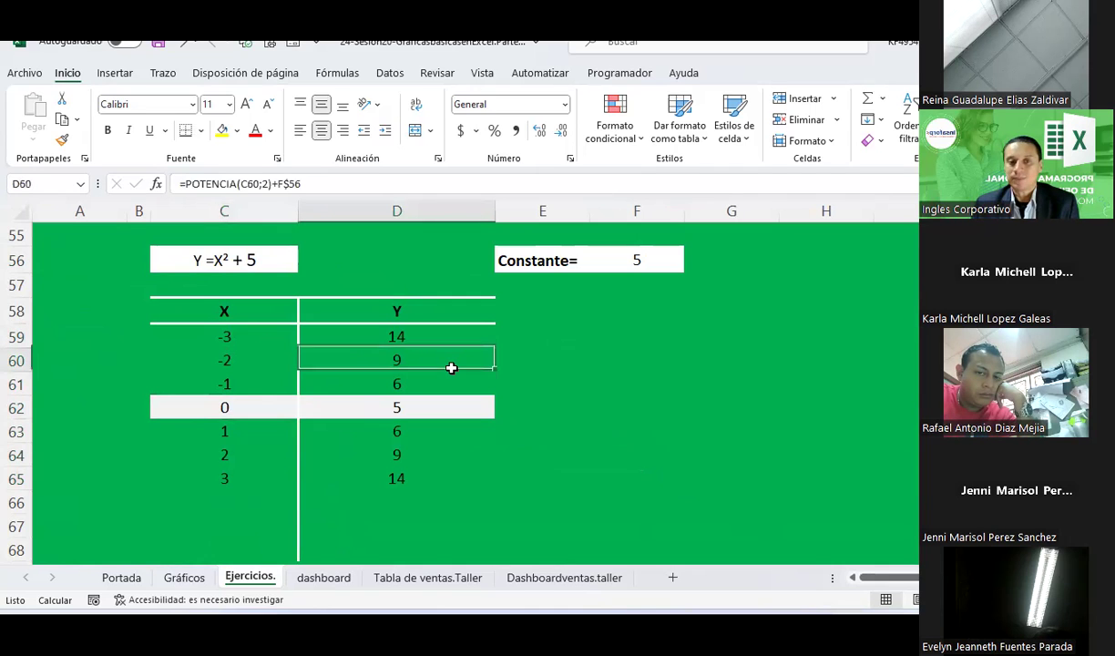
click(391, 335)
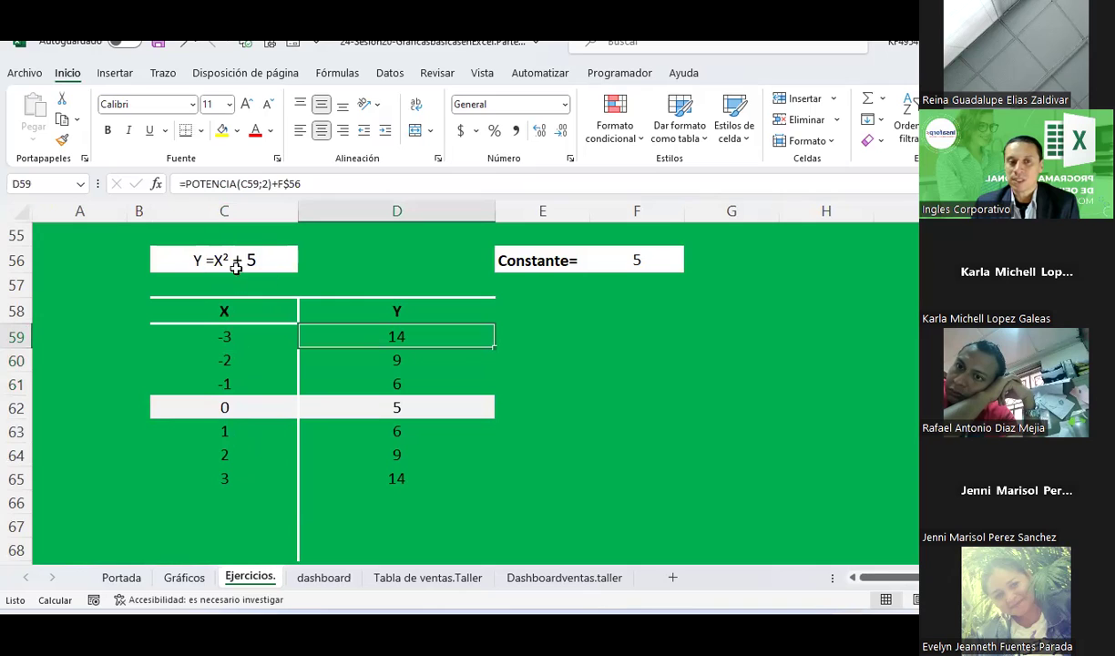
Step: Check the Y = X² + 5 formulas down column D, from D59 to D65
click(403, 364)
click(398, 387)
click(401, 410)
click(401, 433)
click(398, 456)
click(396, 478)
click(391, 338)
click(388, 361)
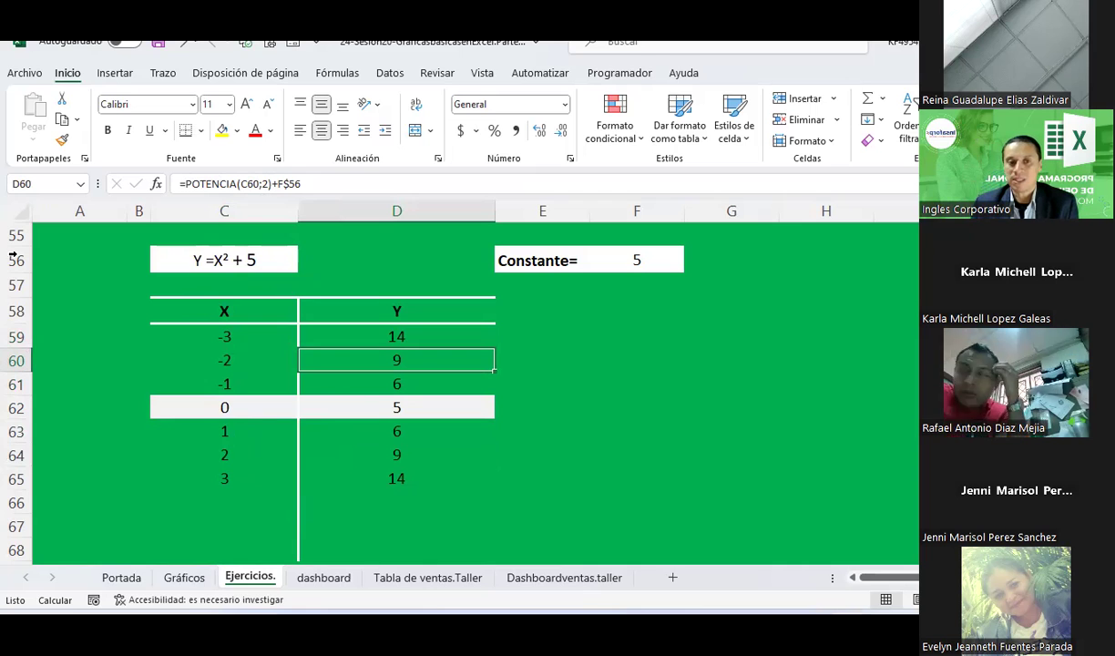
Step: Walk through the D59:D65 formulas again alongside the x value -3
click(404, 339)
click(398, 363)
click(398, 385)
click(398, 409)
click(398, 433)
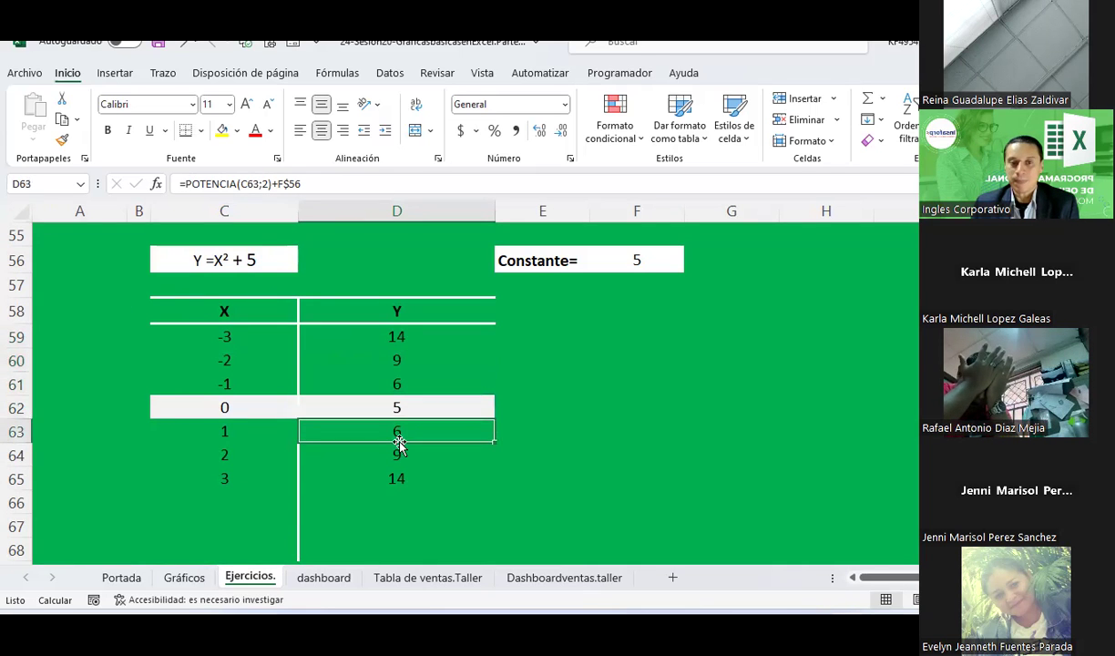
click(226, 339)
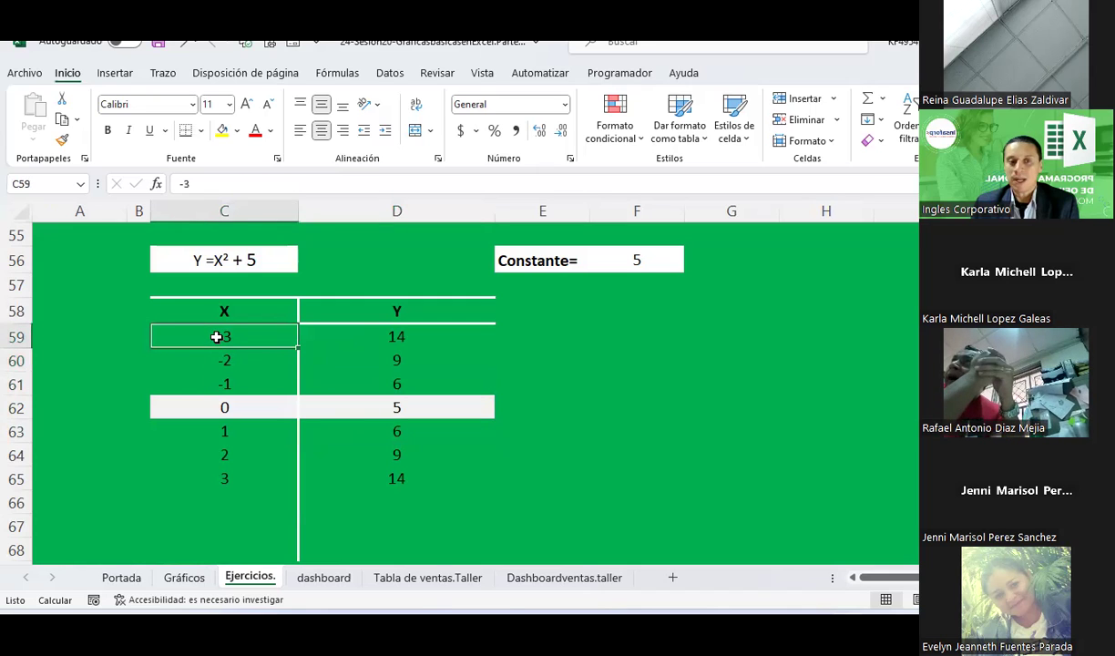
click(417, 336)
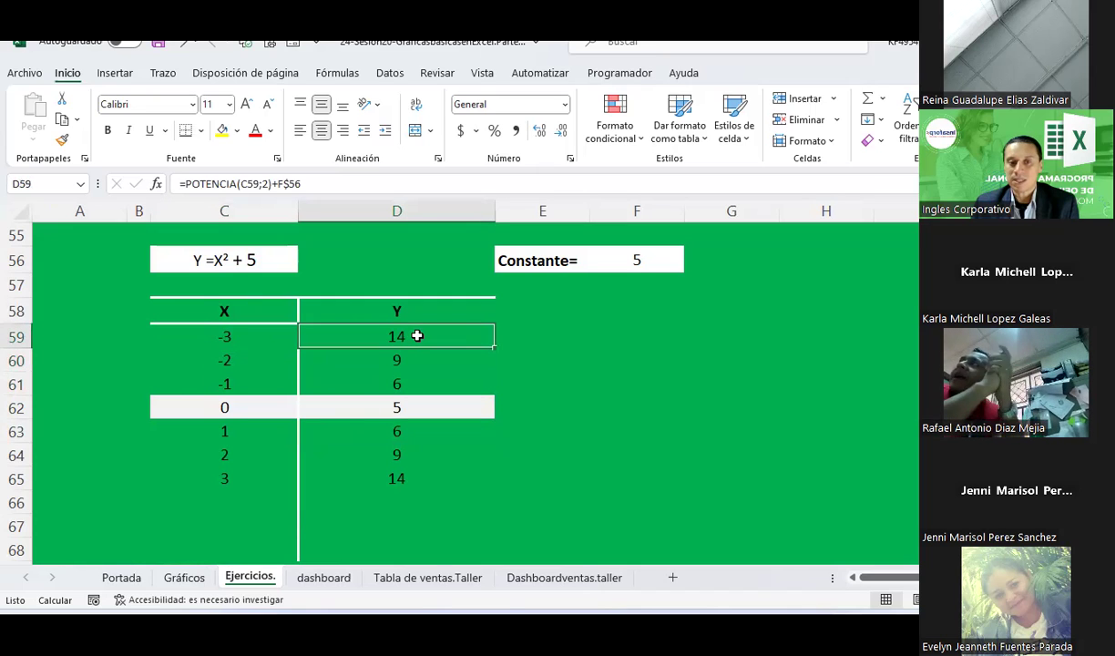
click(403, 363)
click(404, 385)
click(405, 408)
click(405, 432)
click(407, 455)
click(403, 480)
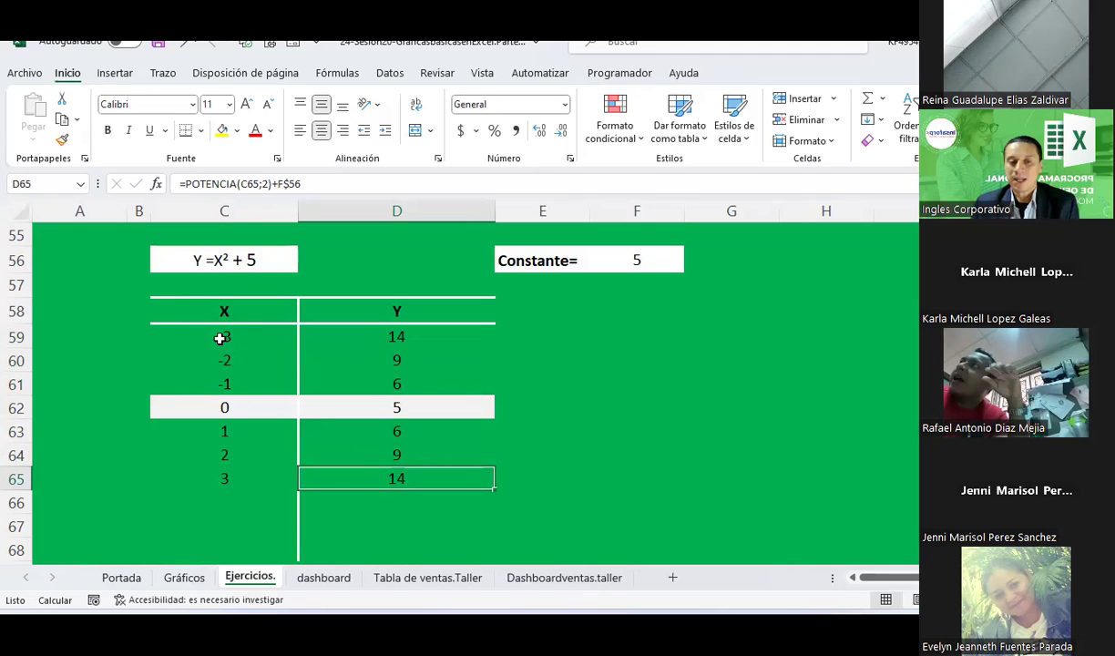
Step: Select the X and Y value range C59:D65
click(637, 362)
click(259, 347)
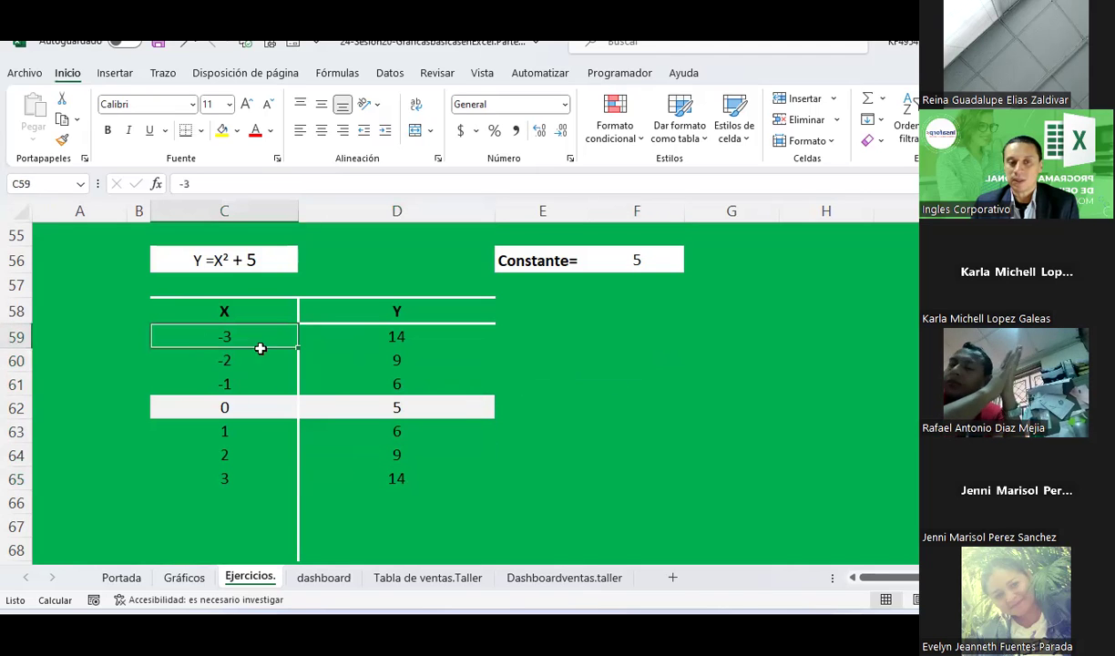
drag(260, 348, 416, 477)
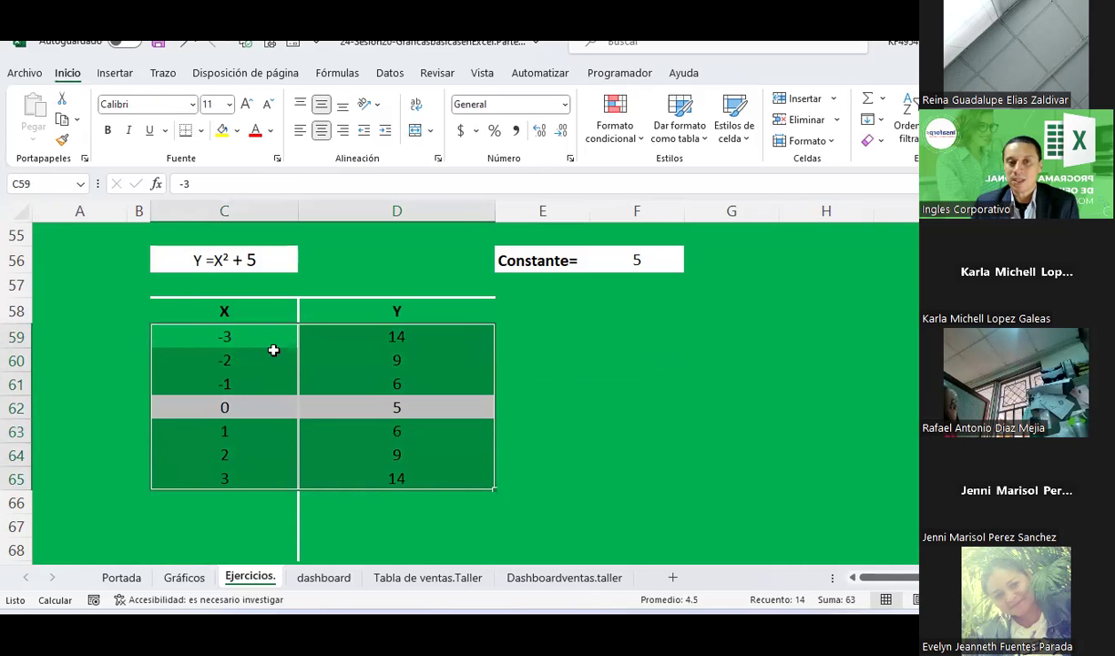
Step: Insert a smooth-lines-with-markers scatter chart, place it right of the table, and highlight its title
click(116, 74)
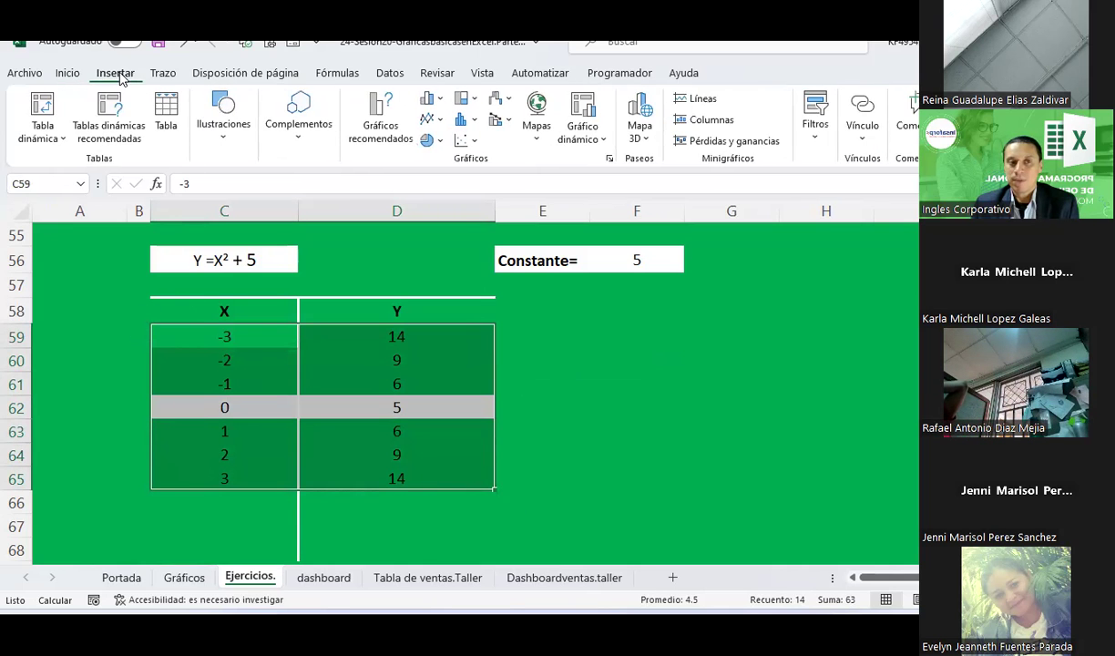
click(468, 142)
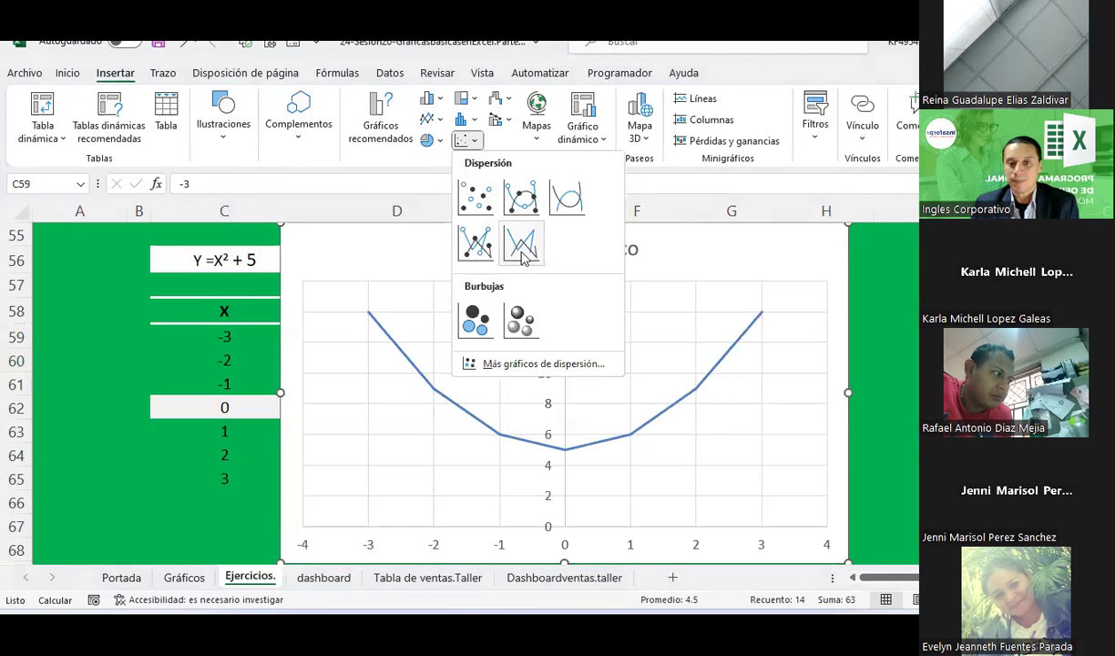
click(521, 196)
drag(373, 258, 654, 334)
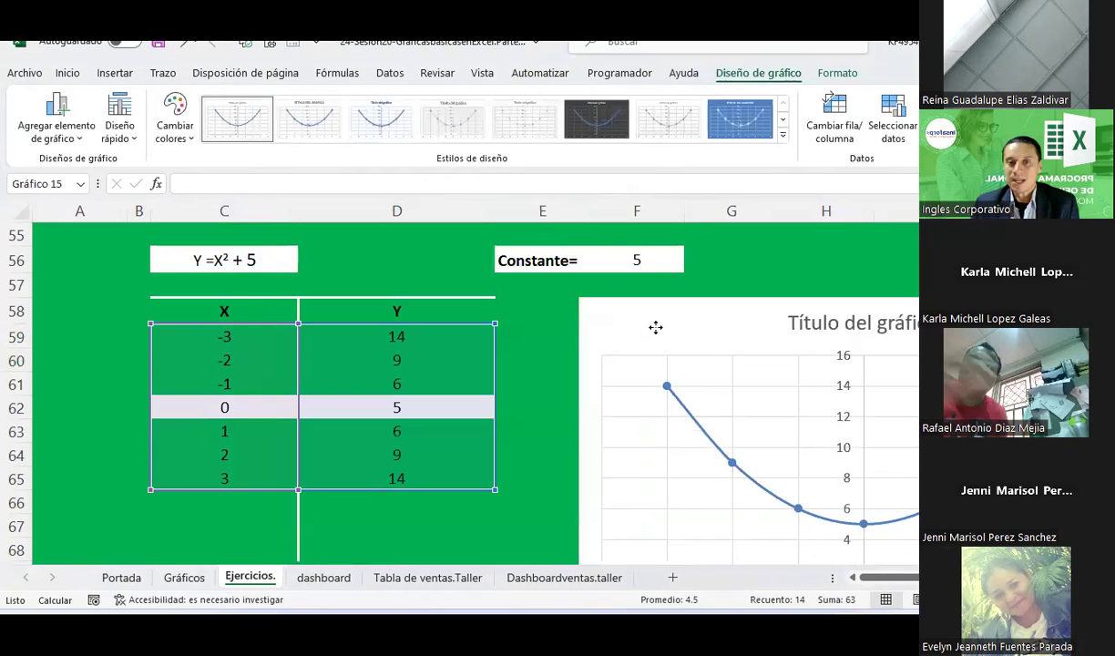
scroll(590, 329, right, 3)
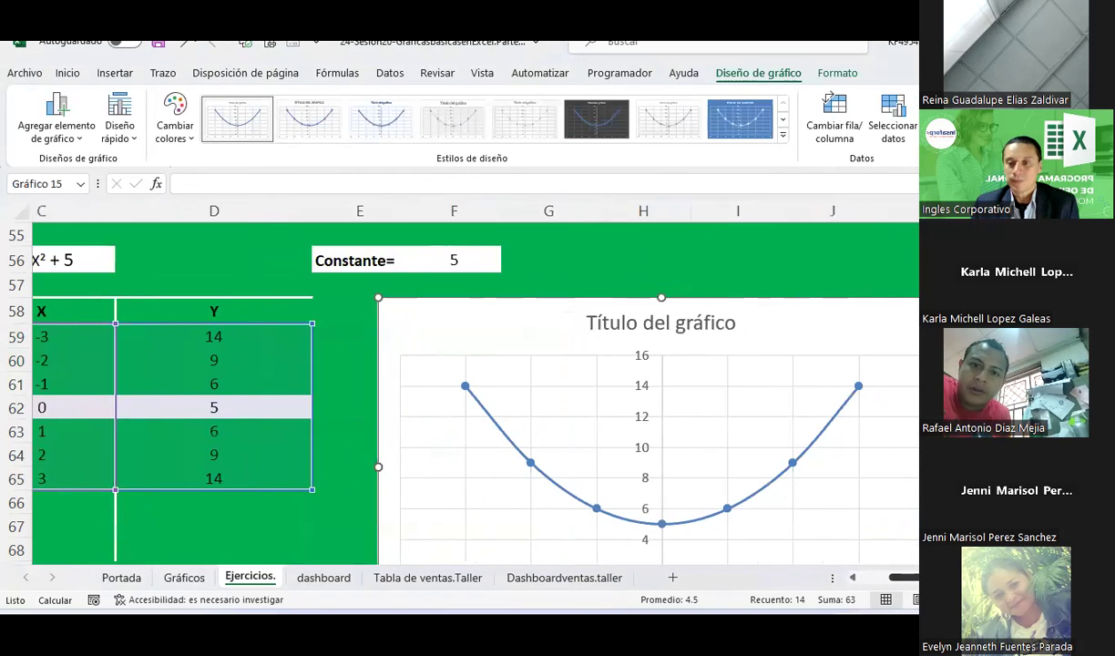
click(590, 330)
drag(558, 314, 713, 329)
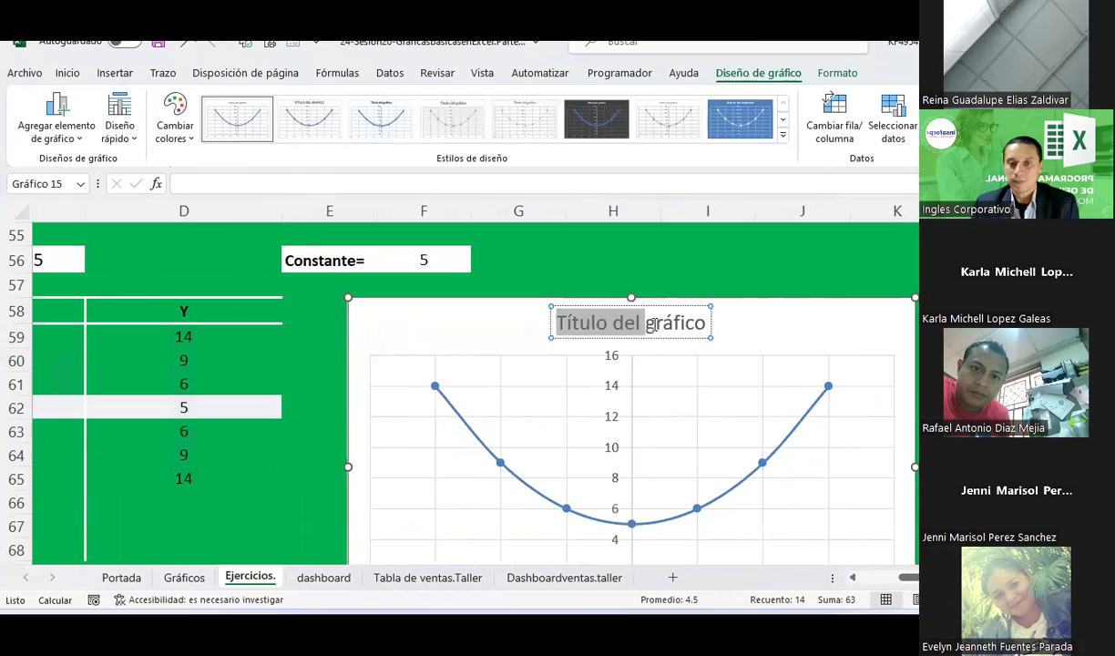
Step: Retitle the chart 'Grafico Y= X² +5', replacing the plain 2 with the superscript ² symbol
text(G)
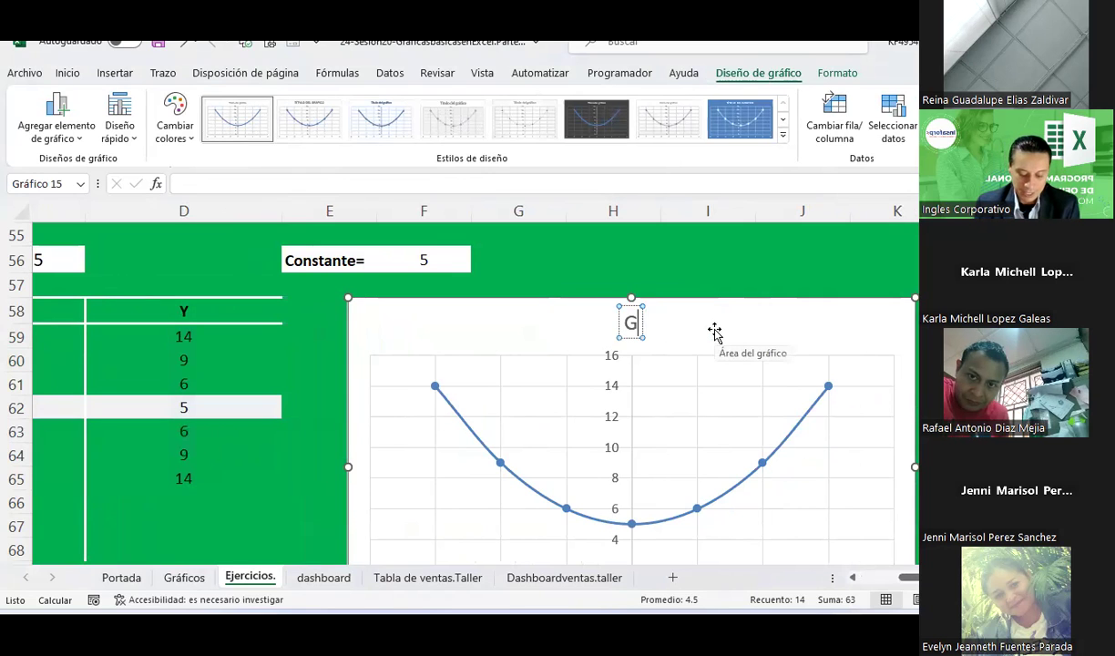
text(rafico)
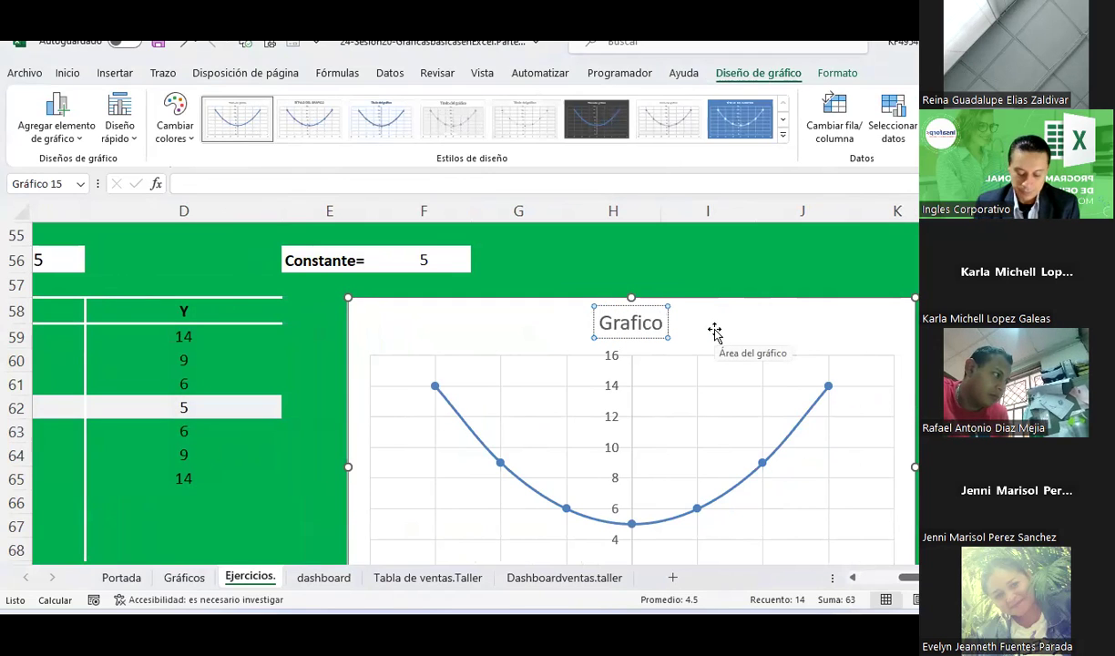
text( Y)
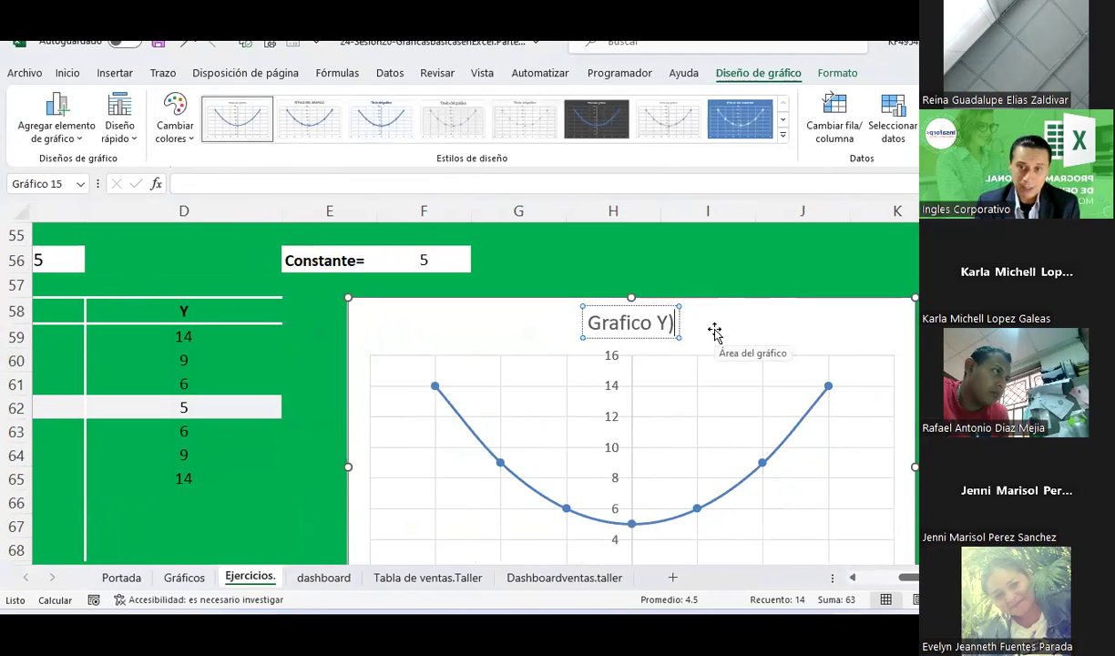
text(=)
text( X^)
key(BackSpace)
text(2)
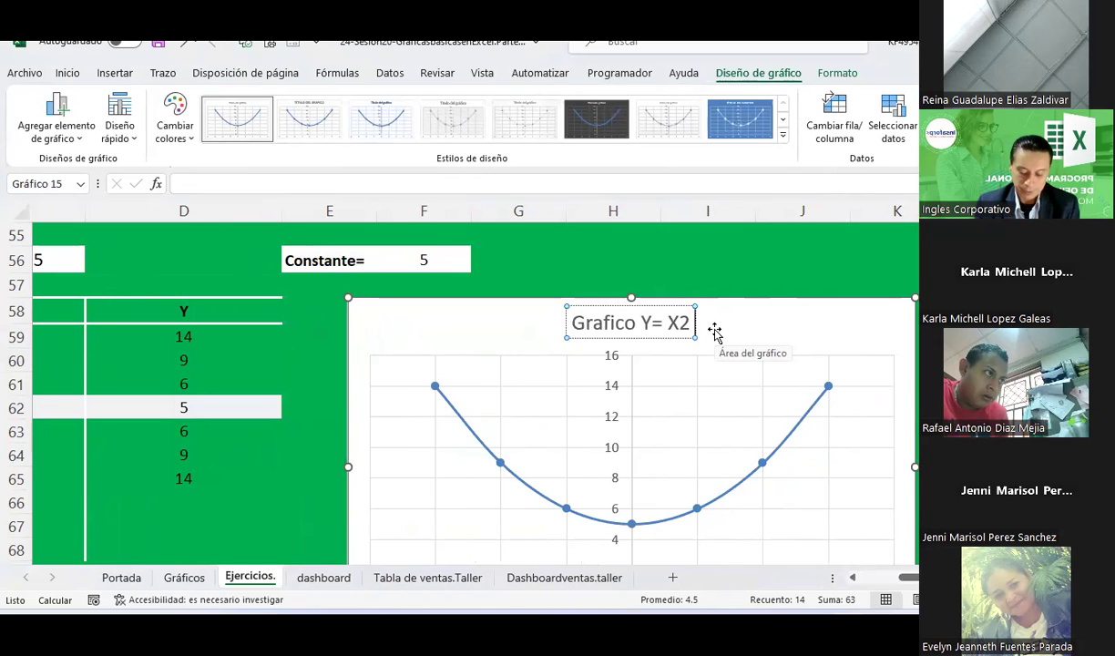
text( +5)
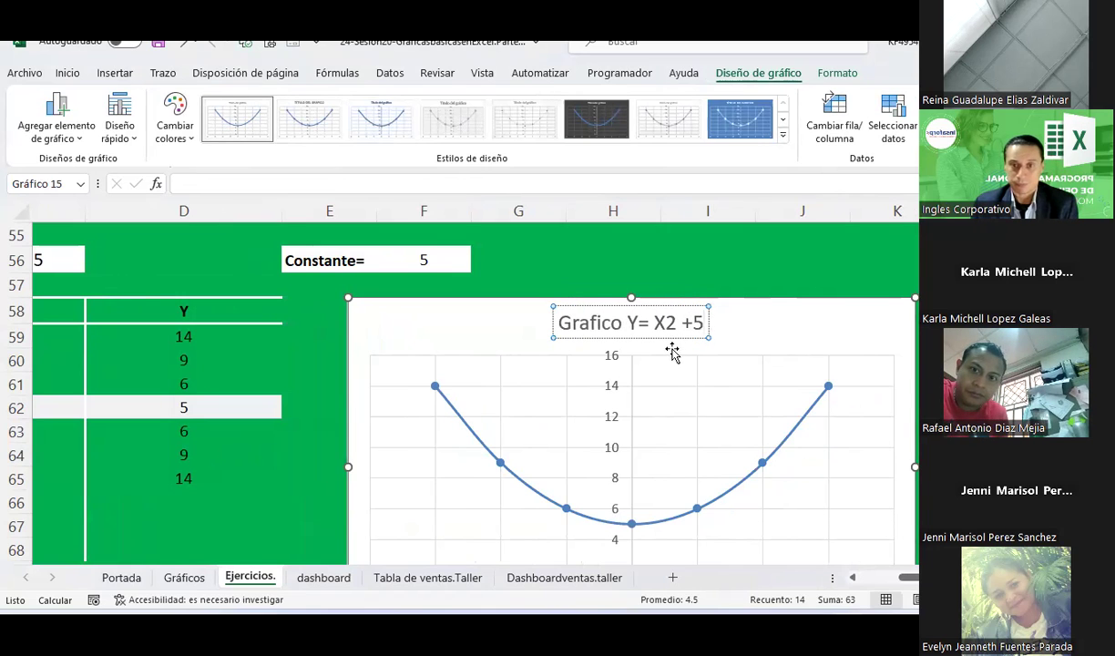
drag(664, 323, 676, 322)
click(66, 74)
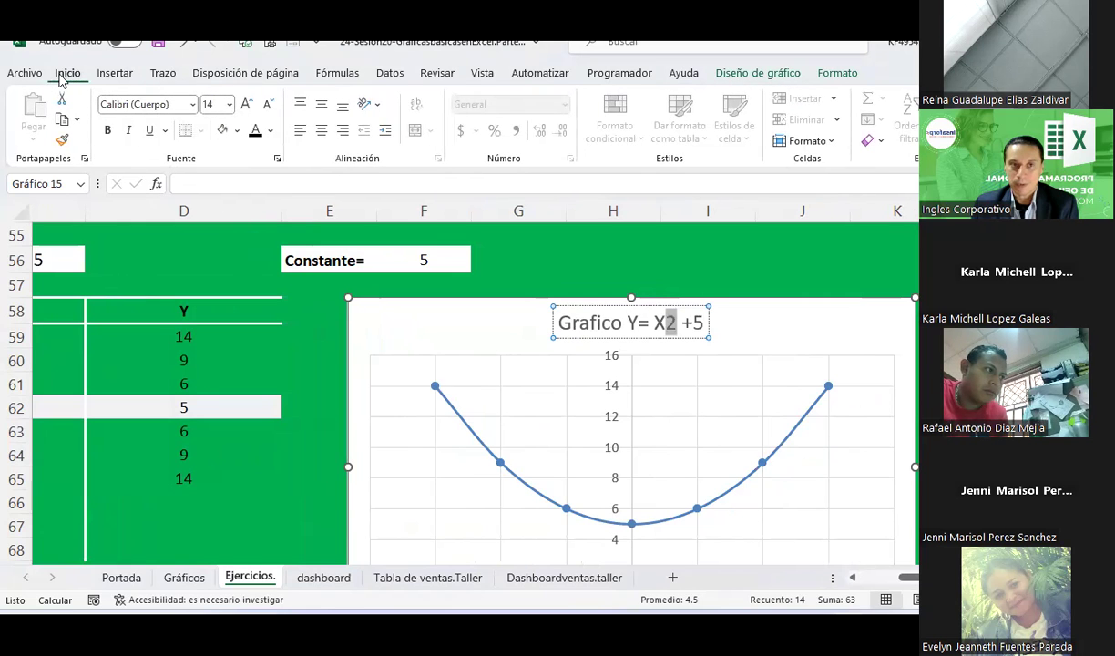
click(115, 75)
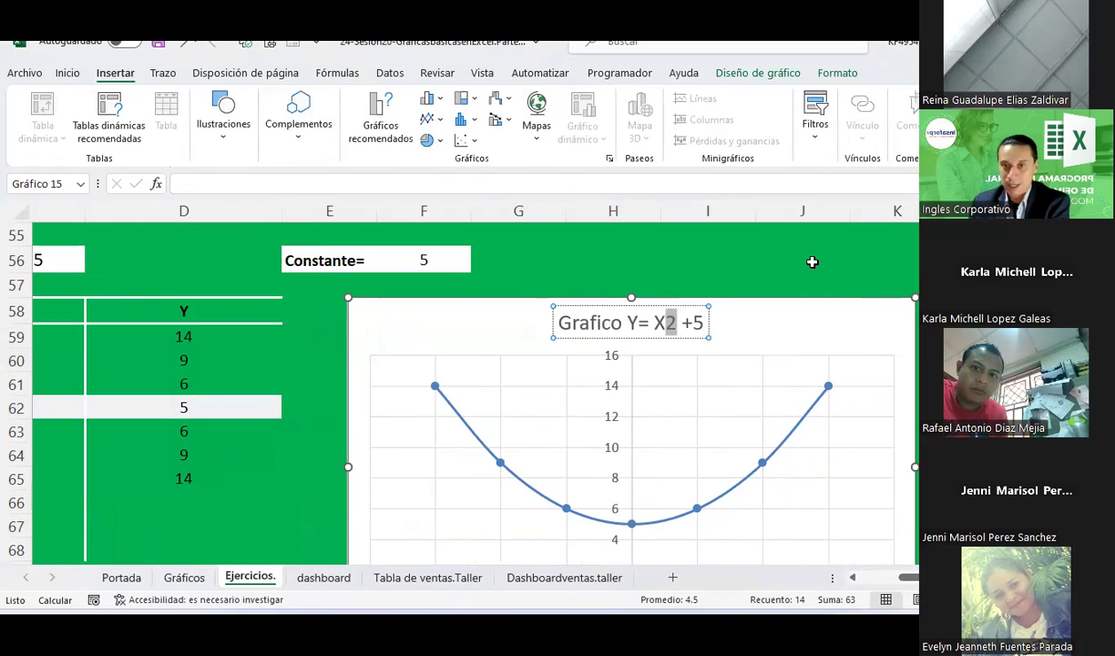
key(Delete)
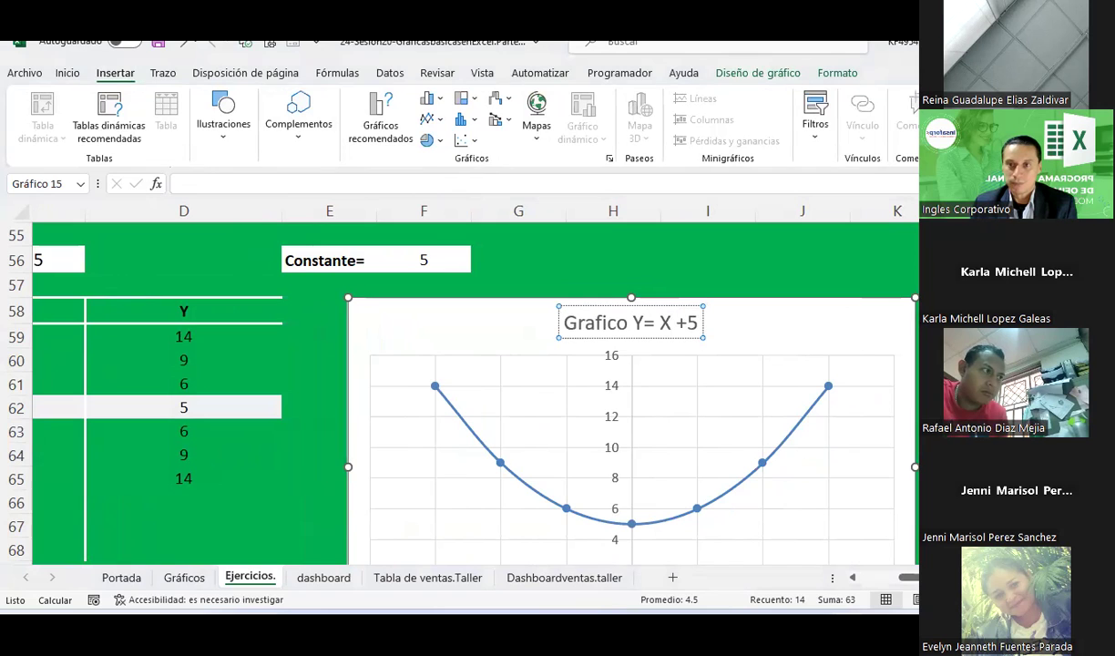
click(911, 123)
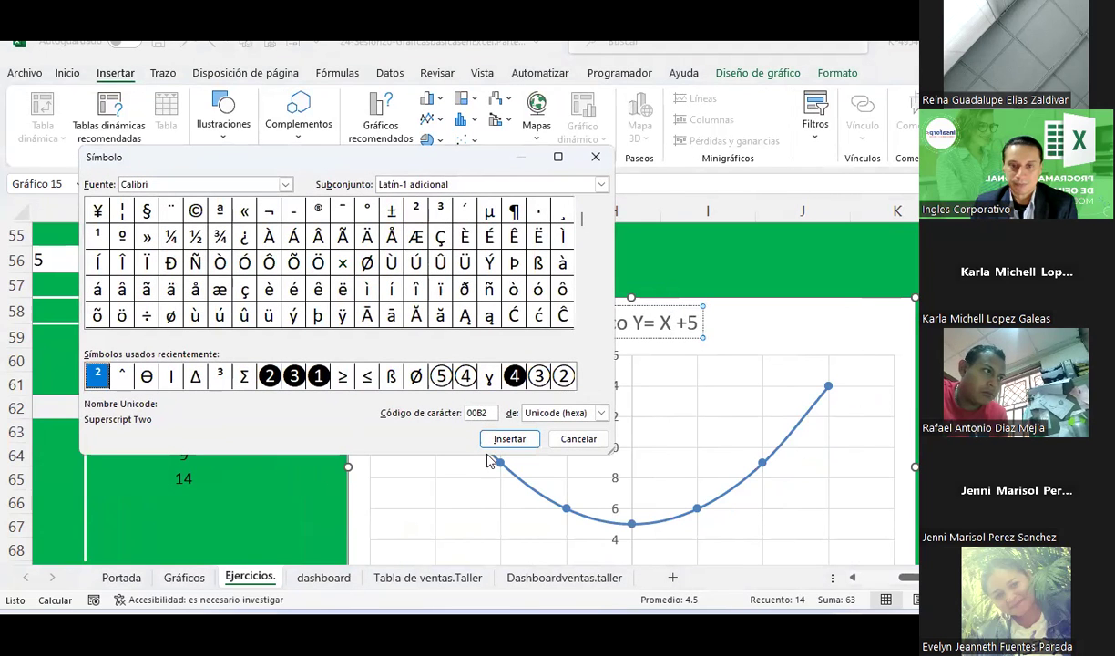
click(510, 438)
click(594, 440)
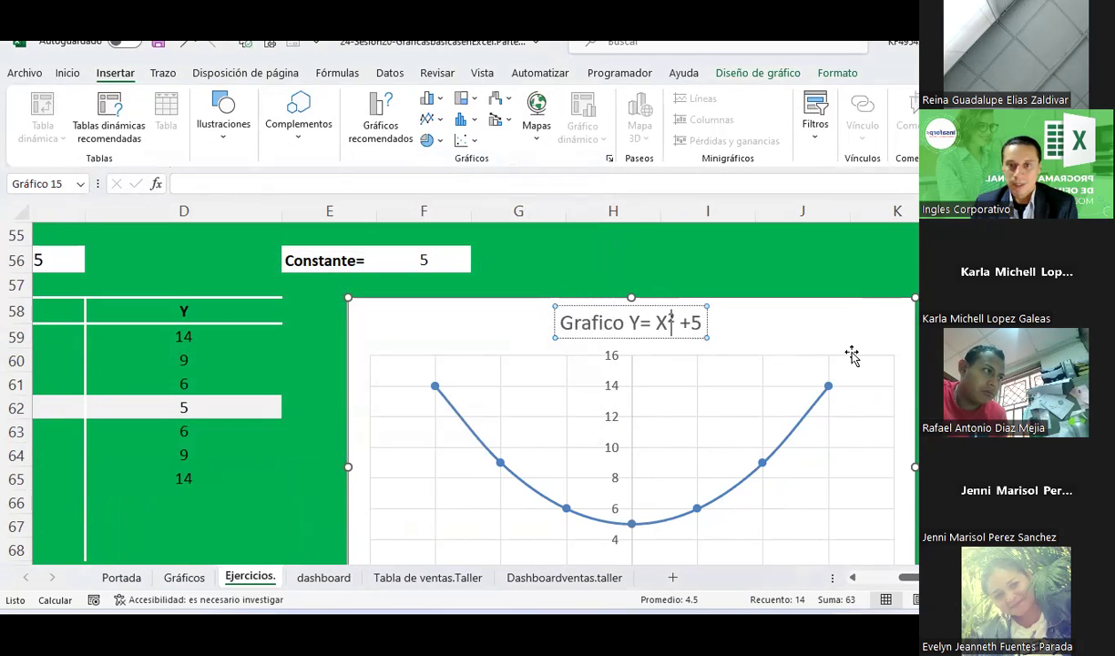
click(947, 336)
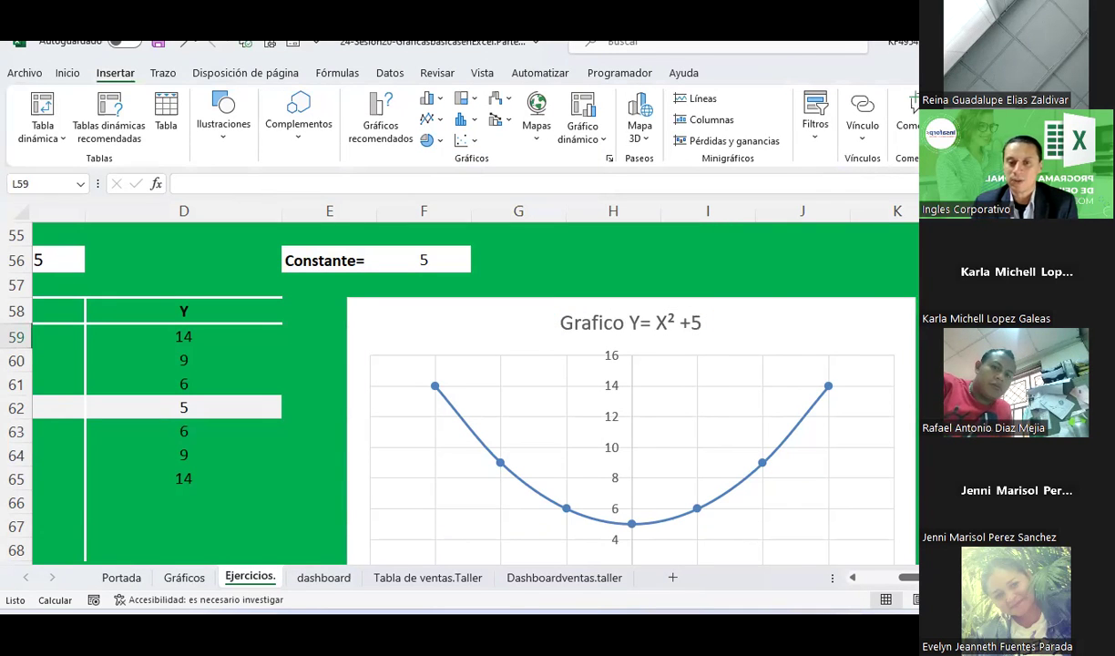
Step: Apply the blue chart style with white markers to the parabola chart, then open the quick layouts gallery
scroll(776, 361, down, 2)
scroll(776, 361, up, 1)
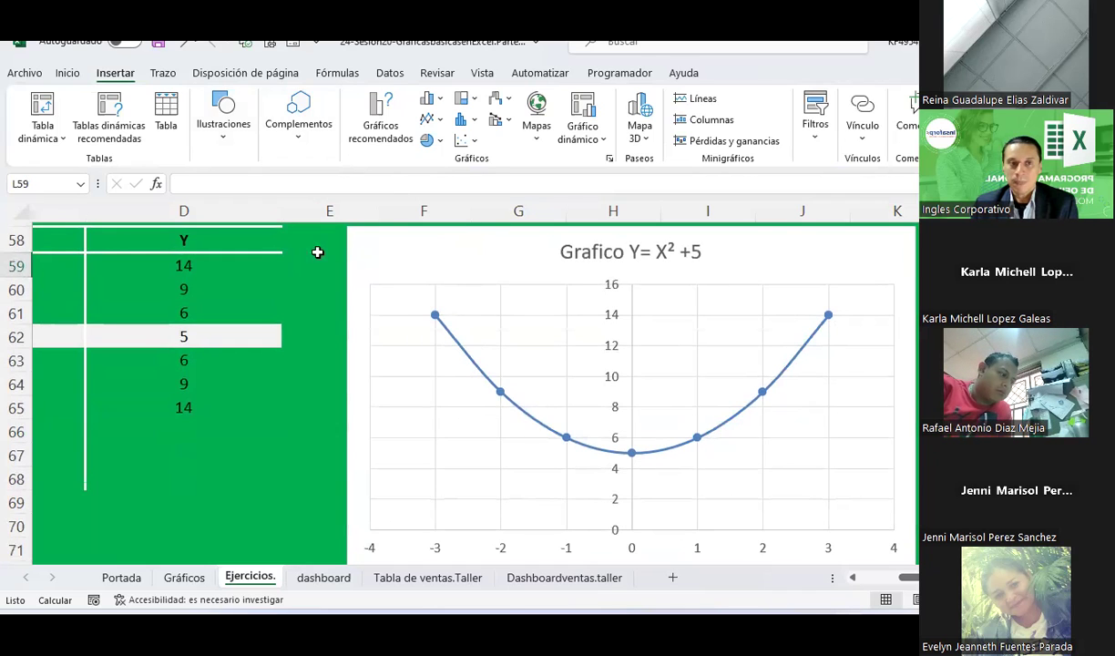
click(378, 256)
click(749, 76)
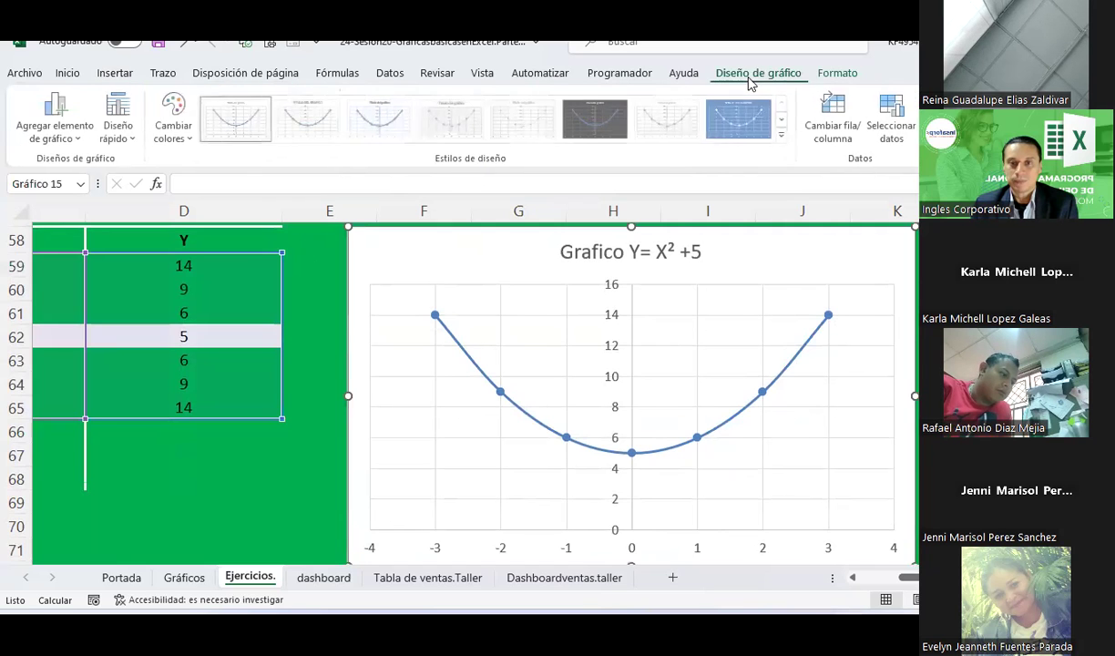
click(738, 116)
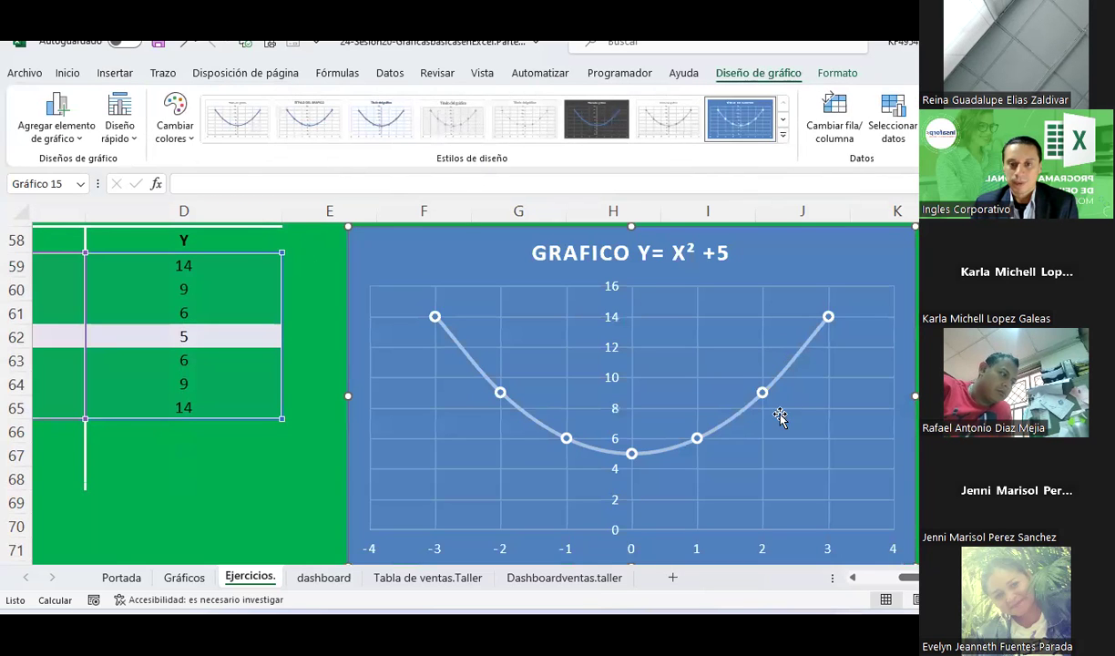
scroll(734, 366, down, 1)
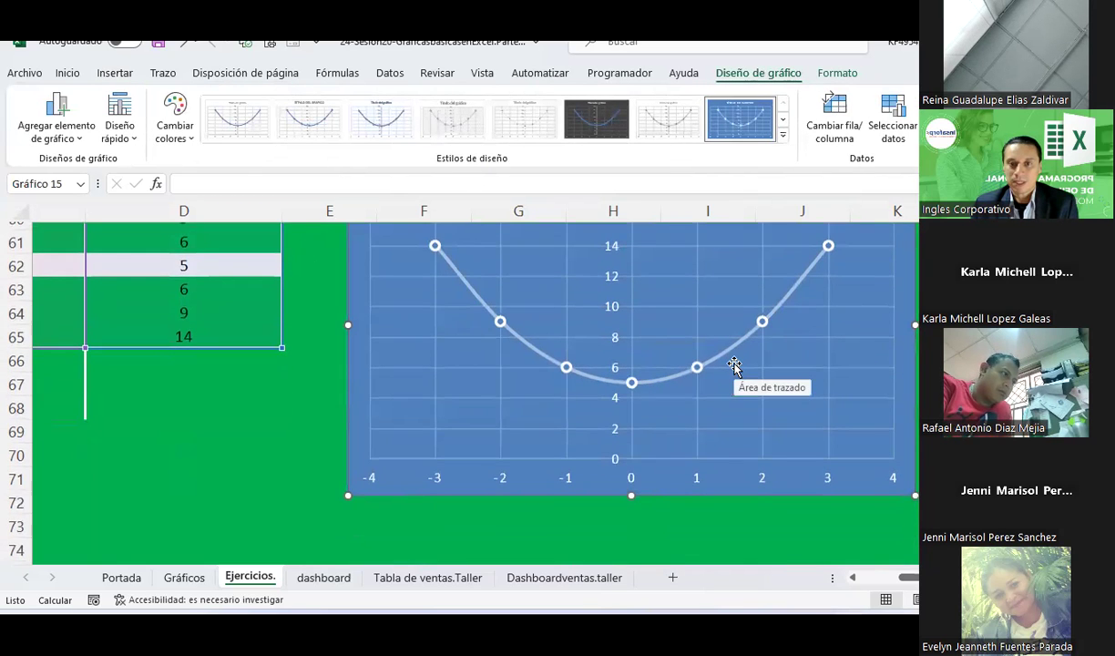
click(781, 134)
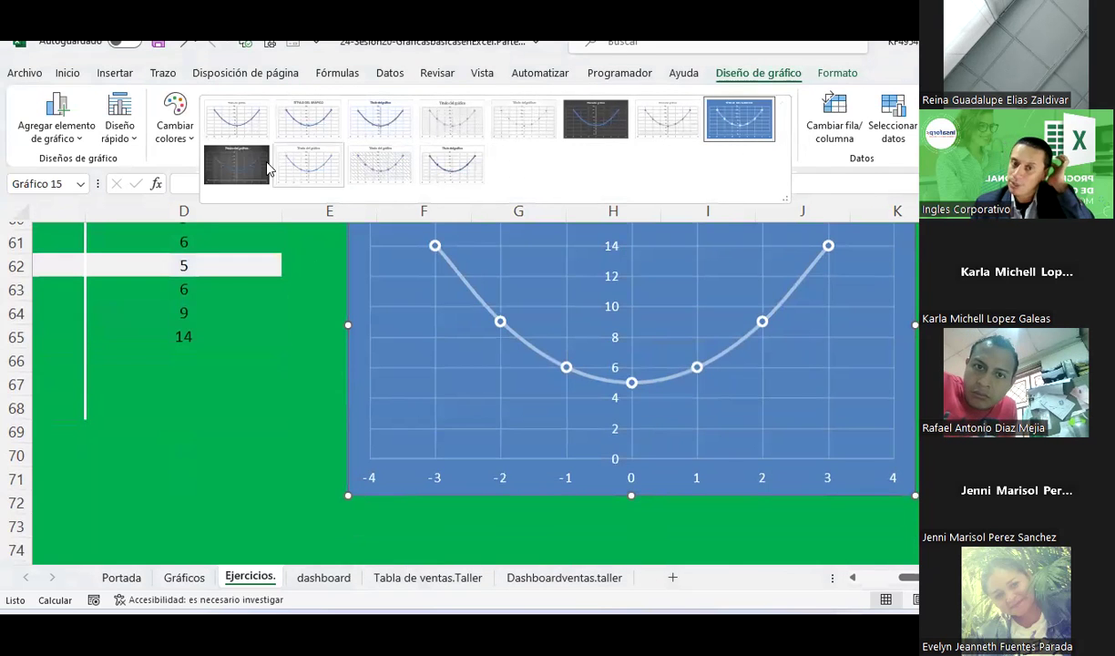
click(754, 121)
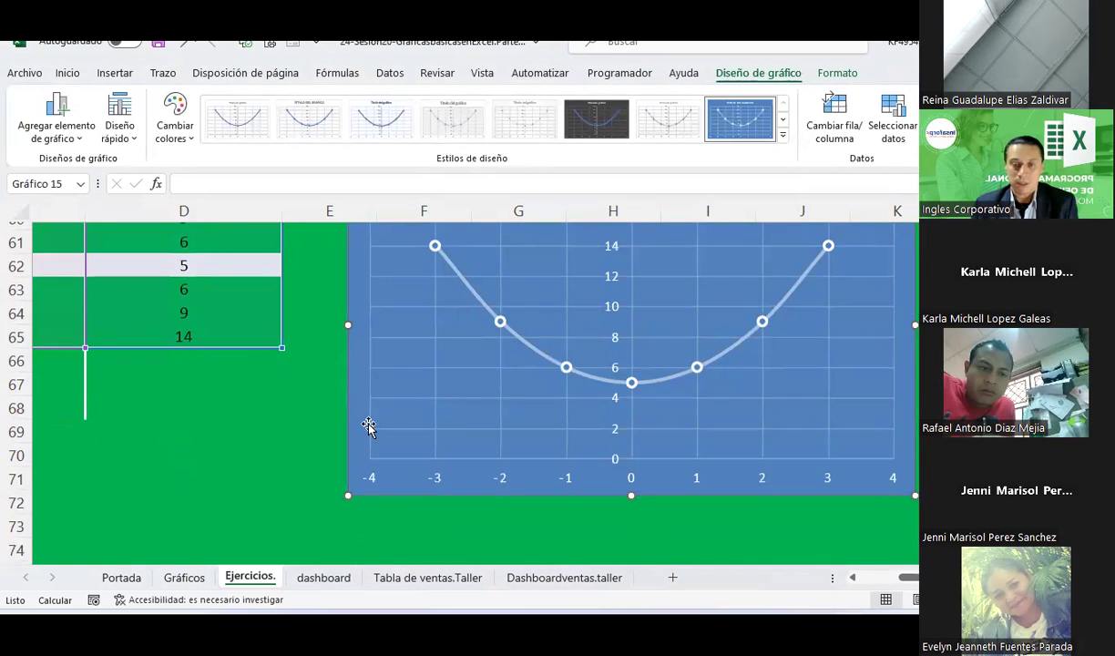
scroll(368, 427, up, 1)
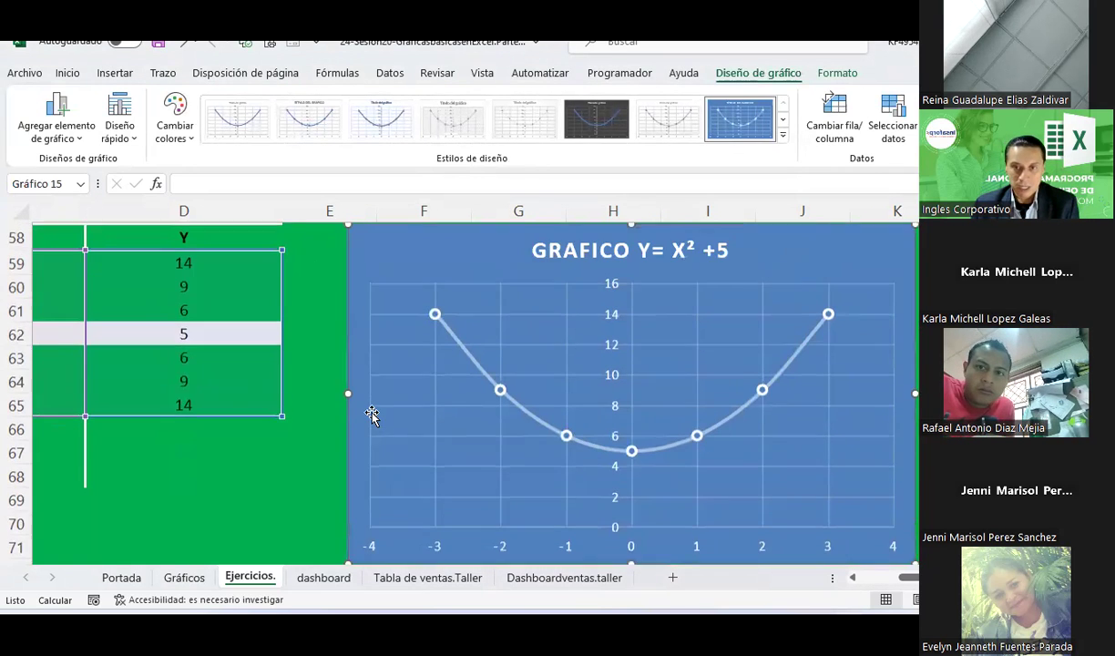
click(117, 135)
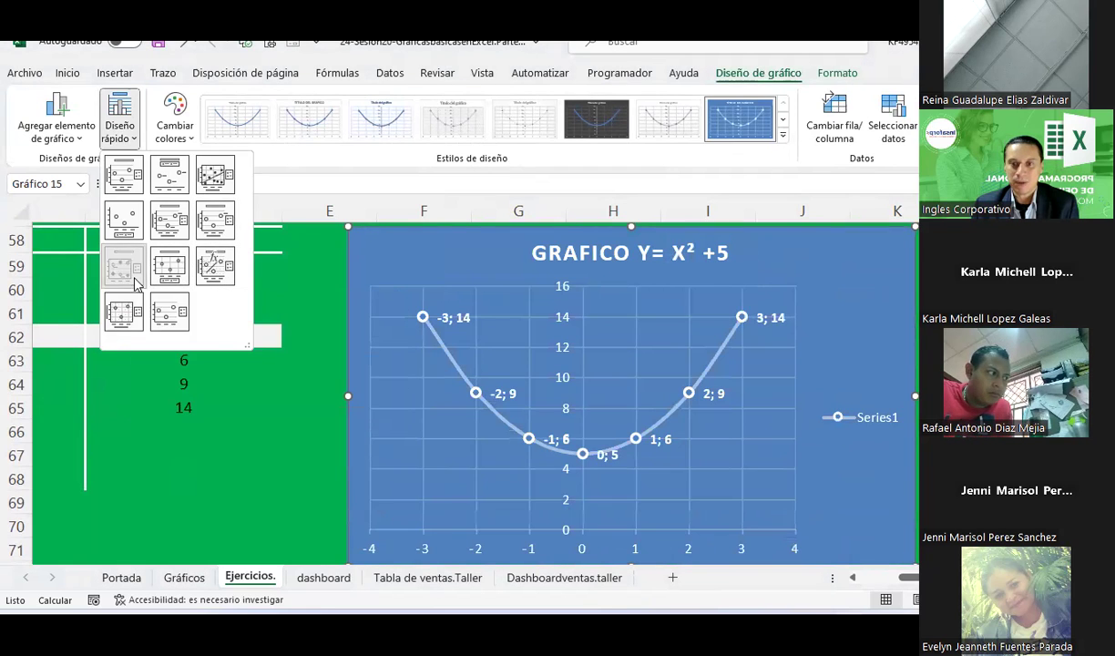
Step: Apply quick layout Diseño 7 so each point shows its X; Y values
click(135, 284)
scroll(527, 366, down, 2)
scroll(527, 366, up, 1)
scroll(527, 366, up, 1)
Step: Delete the Series1 legend from the parabola chart and reselect the chart
click(859, 405)
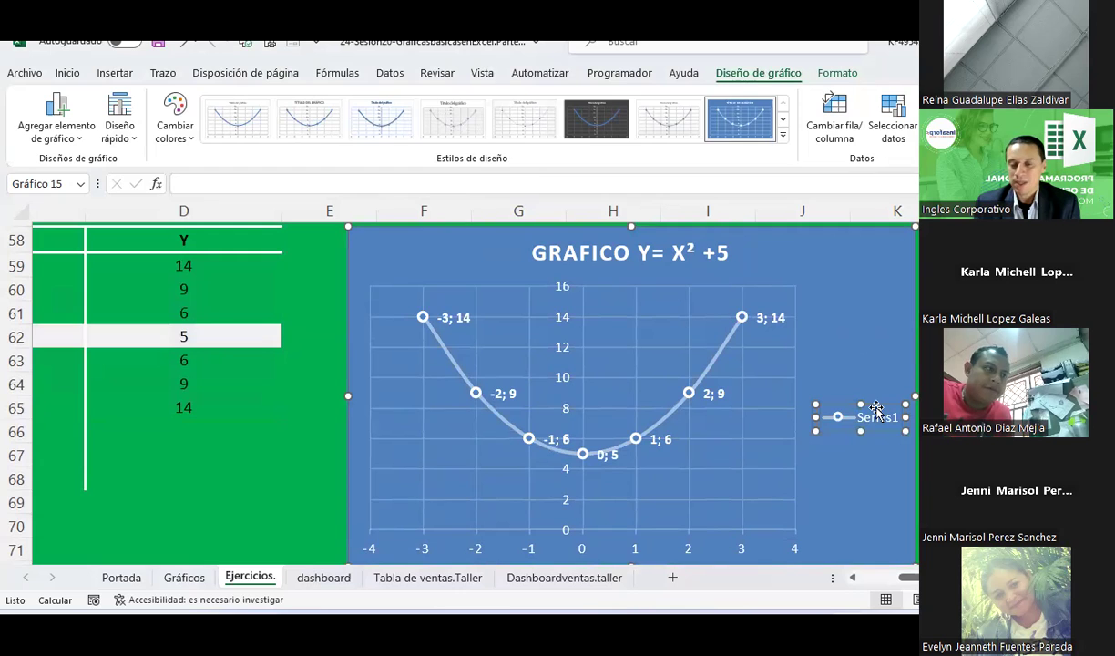
key(Delete)
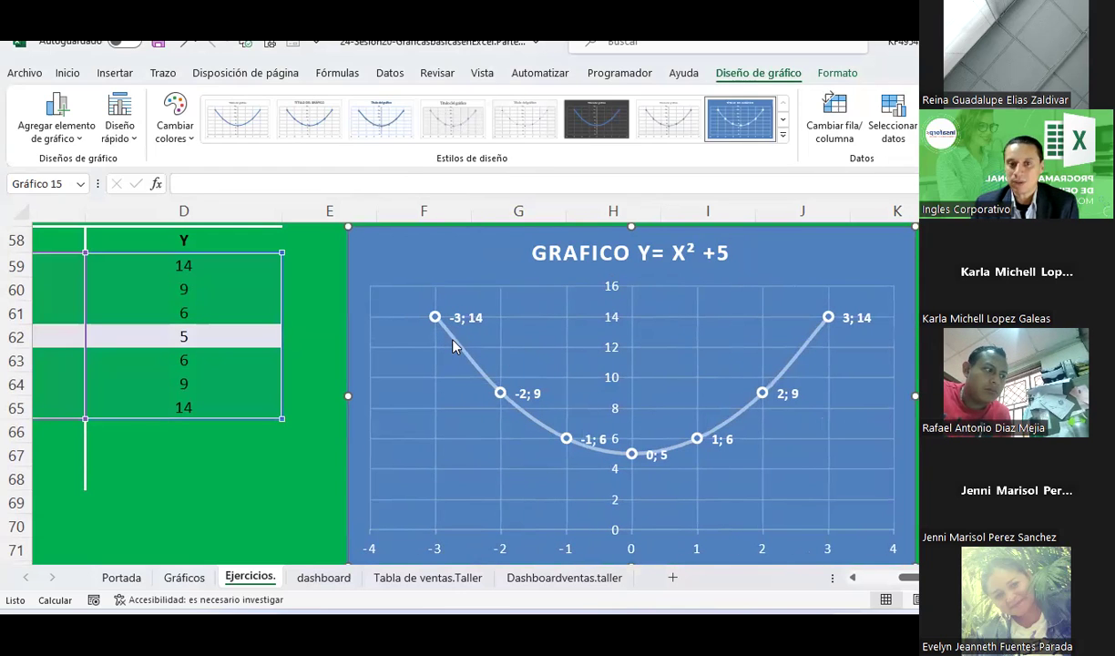
scroll(441, 354, down, 1)
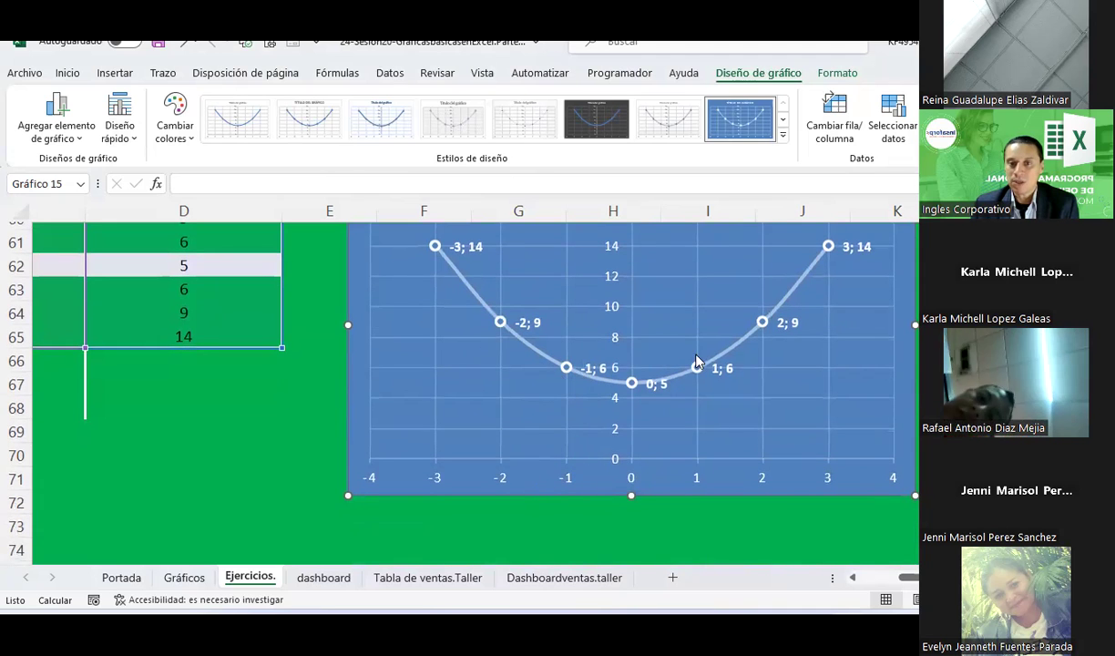
scroll(750, 414, up, 2)
scroll(750, 414, down, 2)
scroll(749, 415, up, 1)
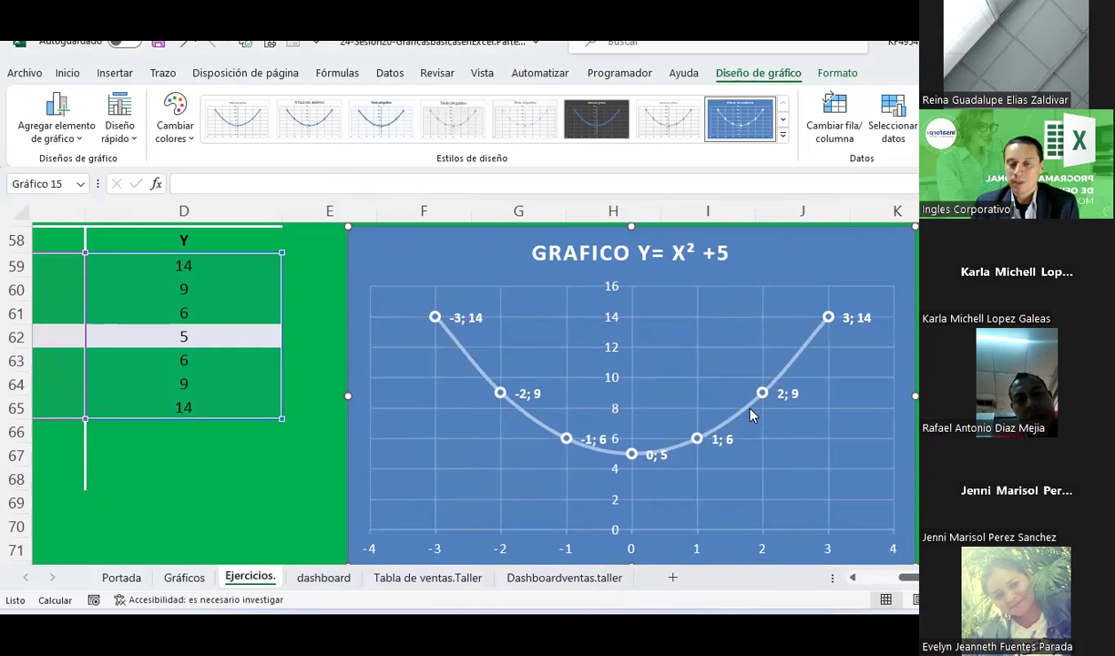
click(992, 359)
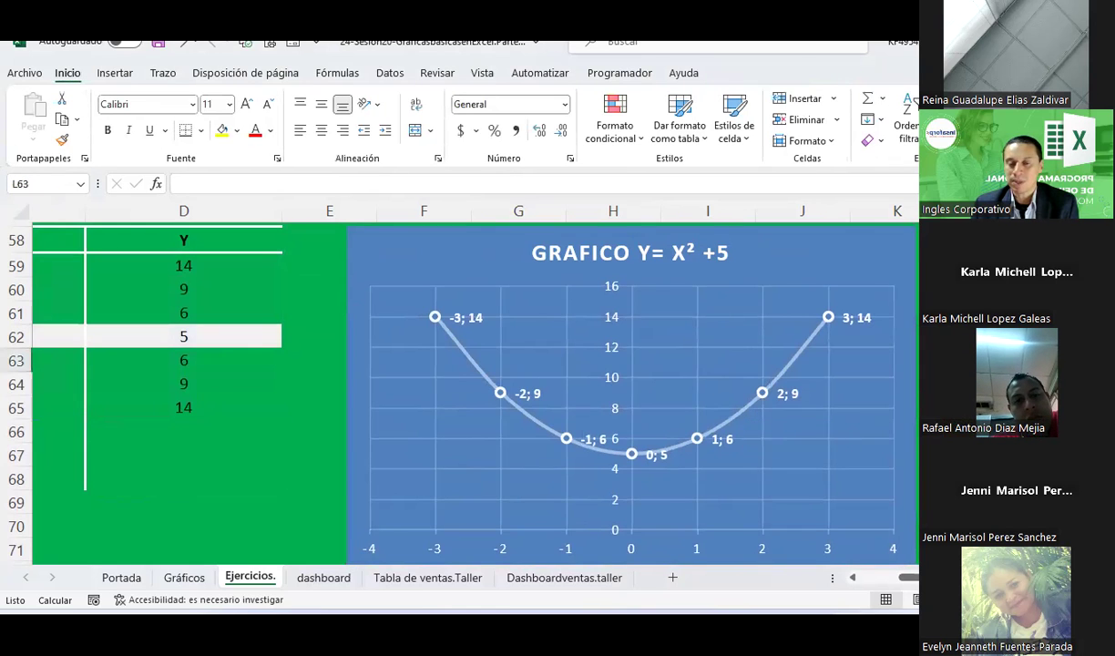
scroll(991, 360, up, 1)
scroll(473, 391, down, 1)
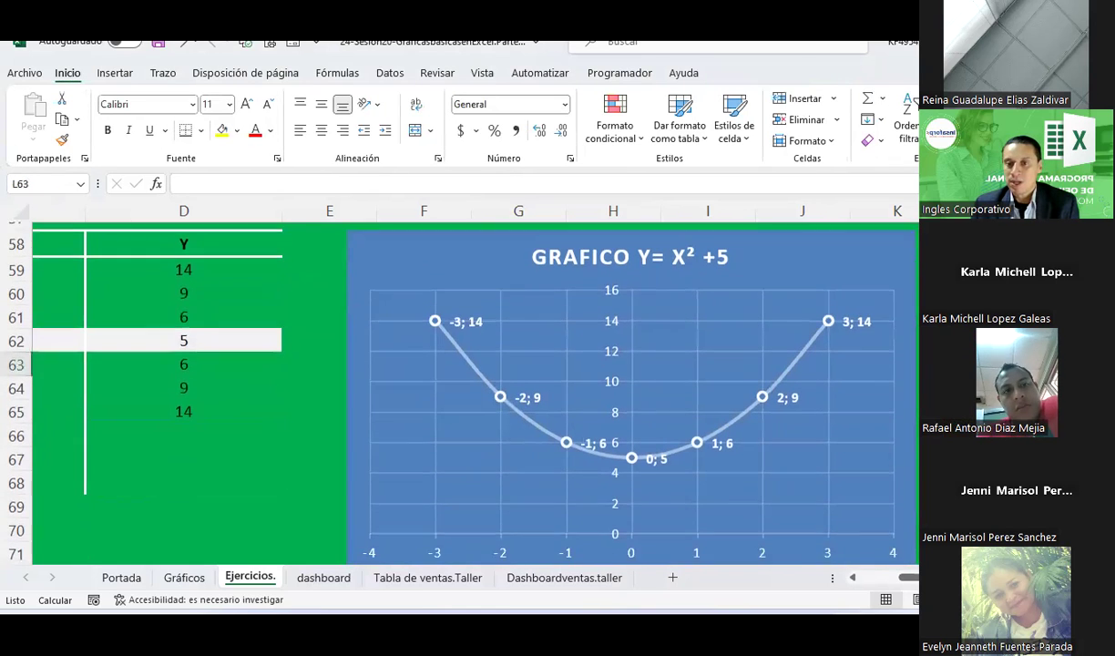
click(830, 238)
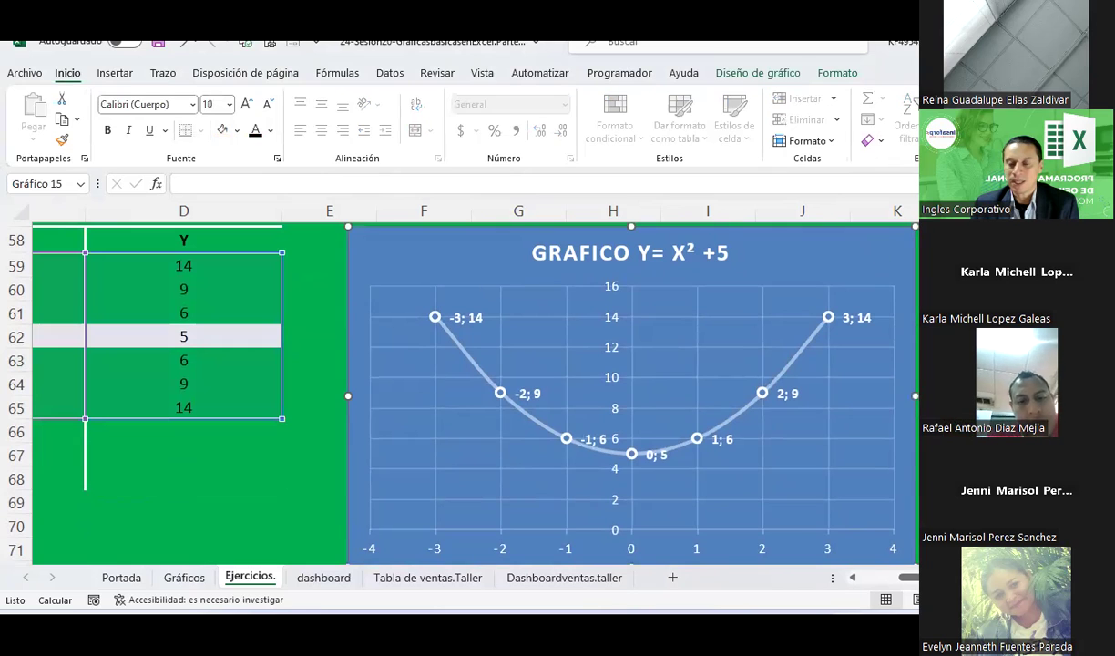
scroll(474, 391, down, 1)
scroll(473, 391, up, 1)
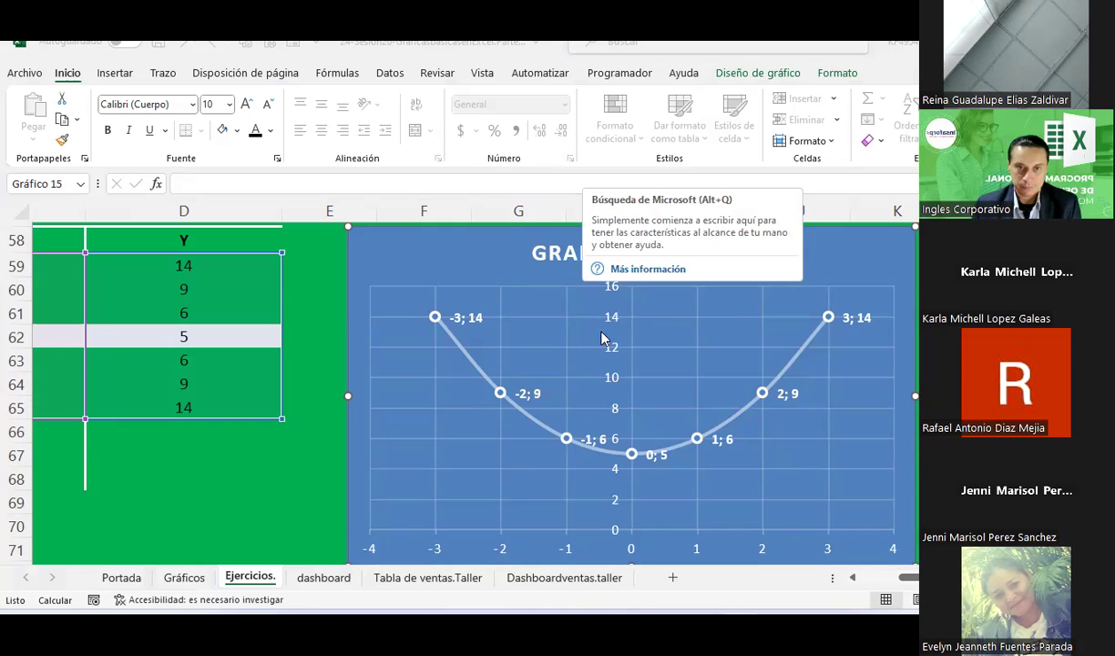
click(335, 315)
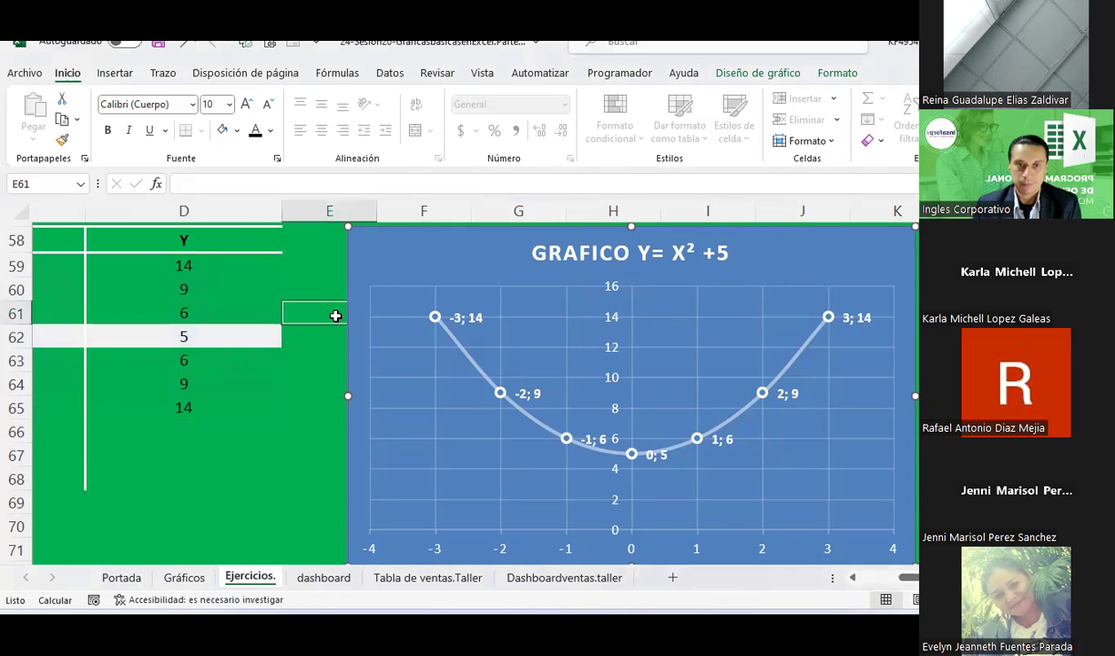
scroll(335, 315, up, 1)
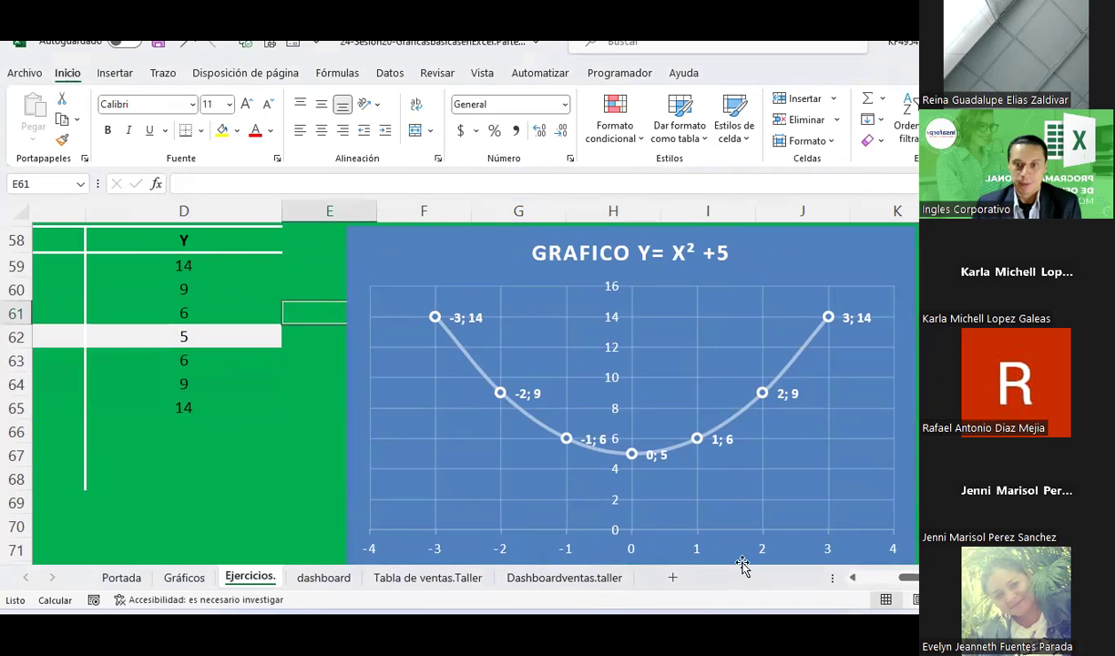
mouse_move(741, 582)
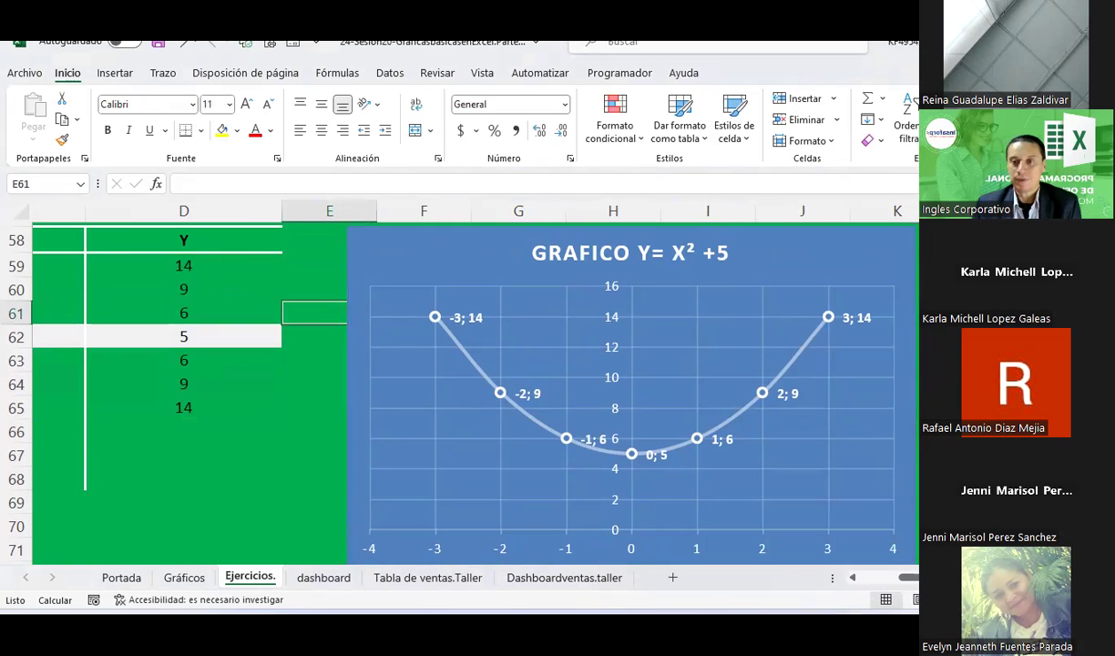
click(915, 360)
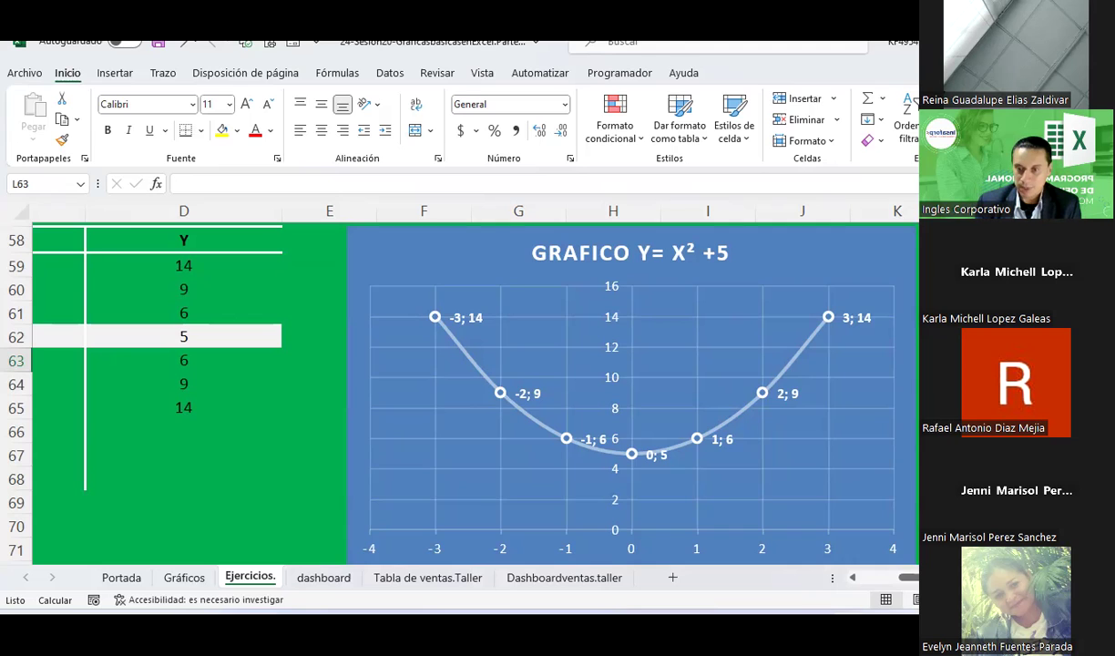
key(super+a)
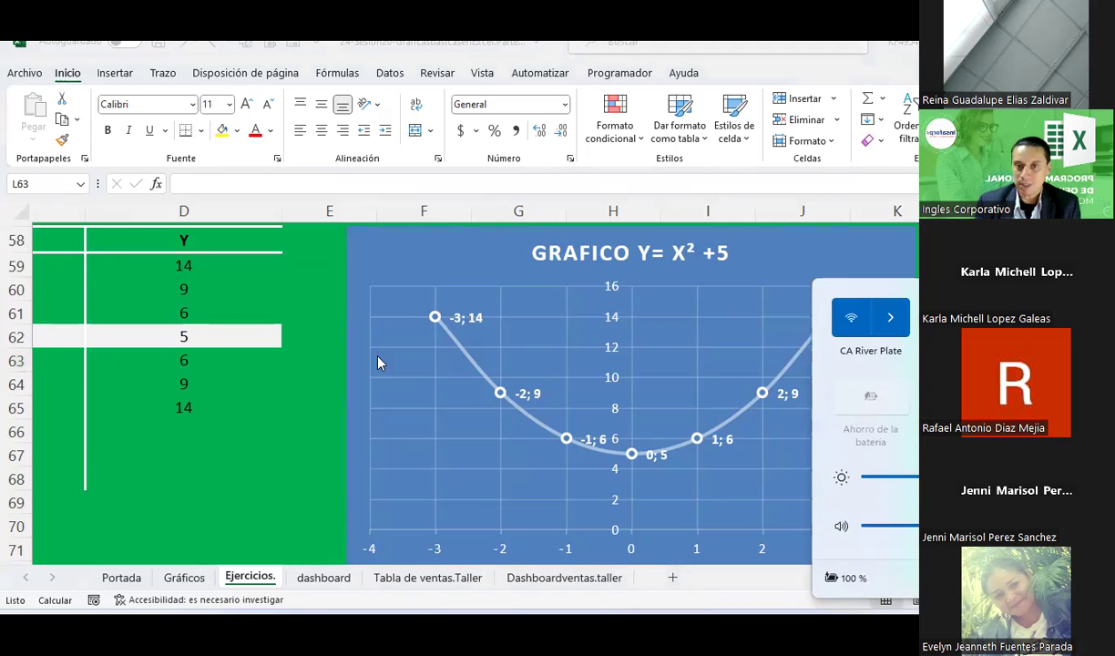
click(269, 391)
click(284, 389)
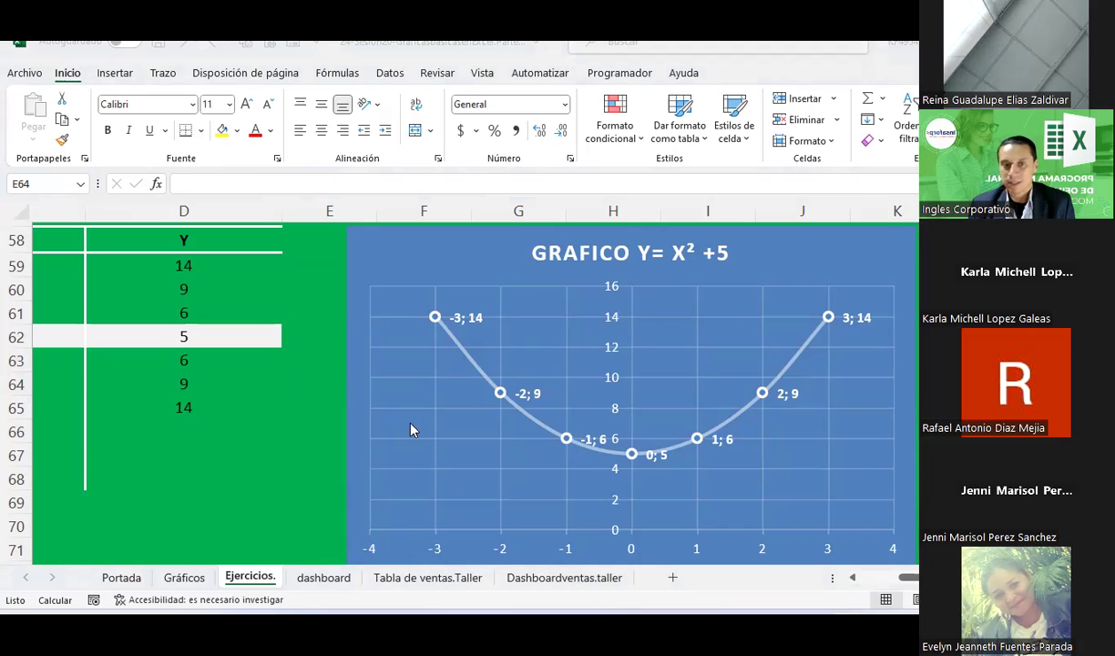
click(432, 257)
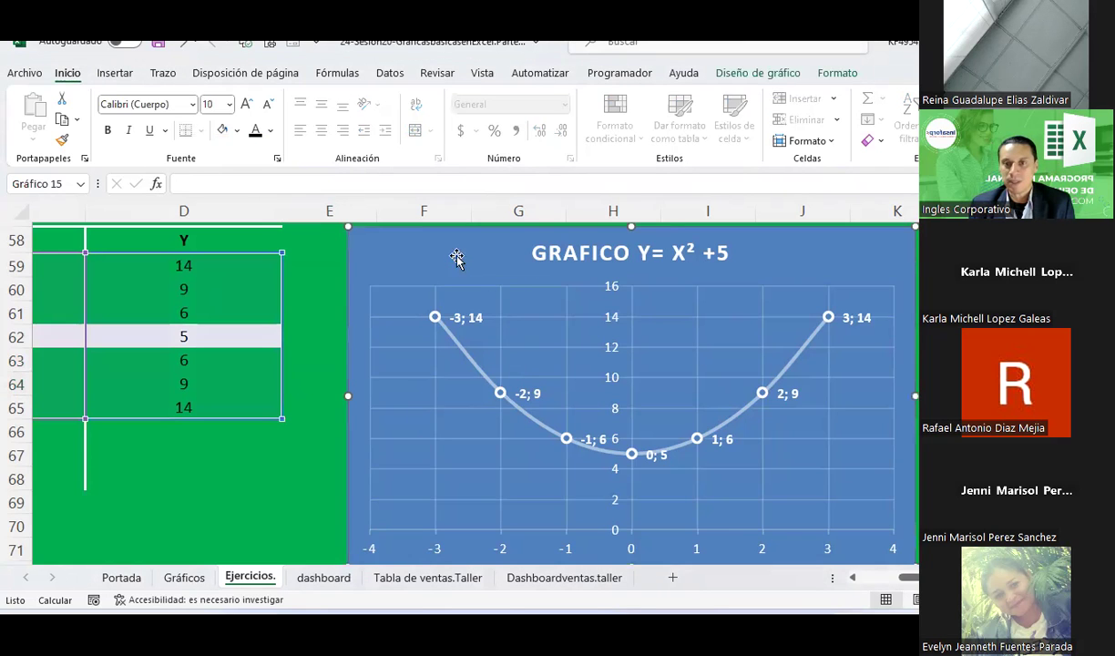
Step: Browse the Diseño rápido layouts for the parabola chart and close them without applying one
click(781, 79)
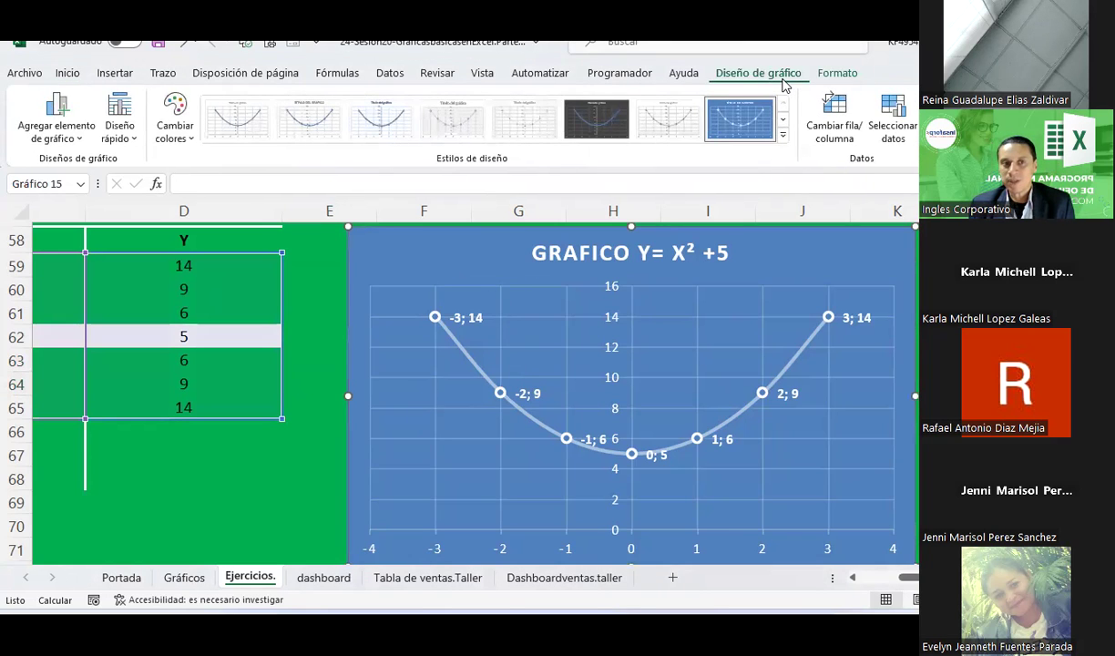
click(128, 137)
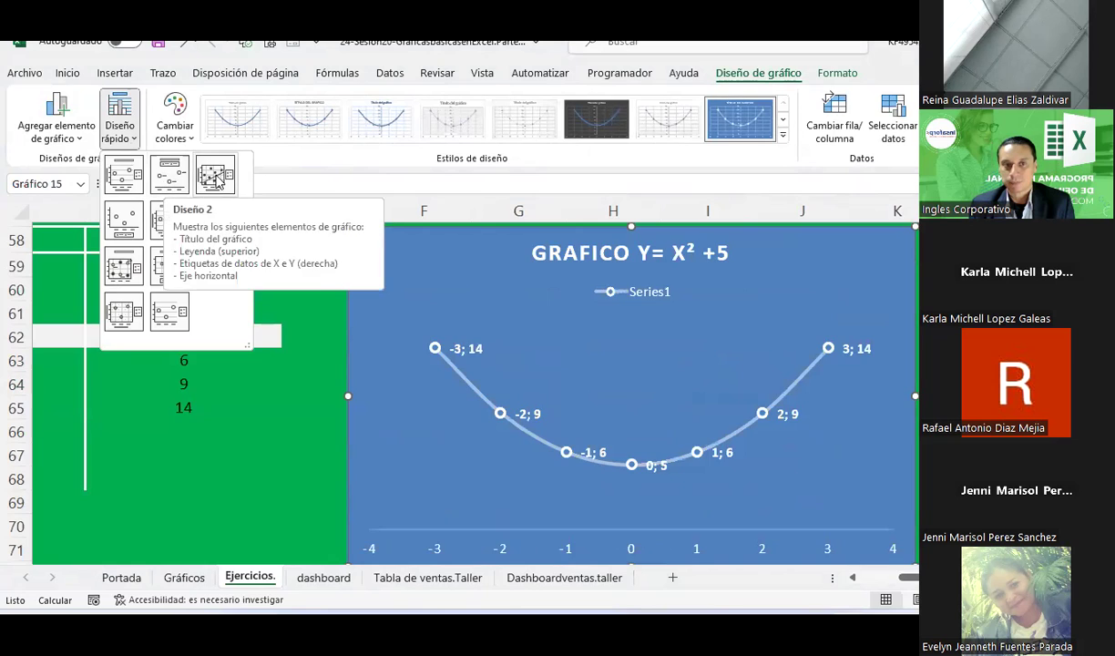
click(249, 527)
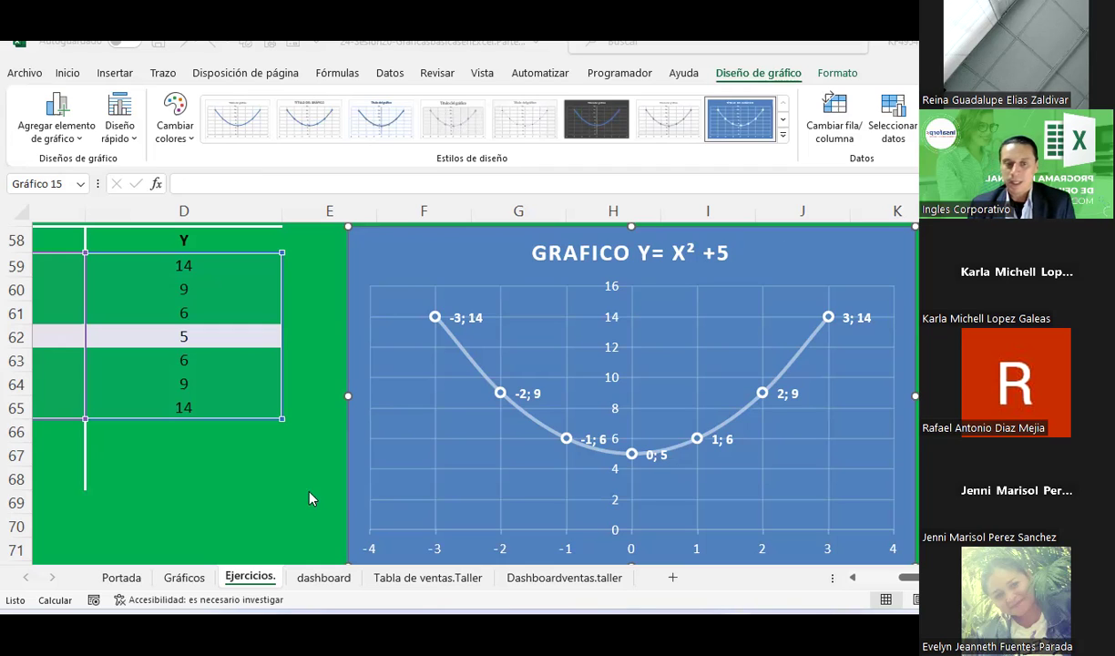
click(323, 578)
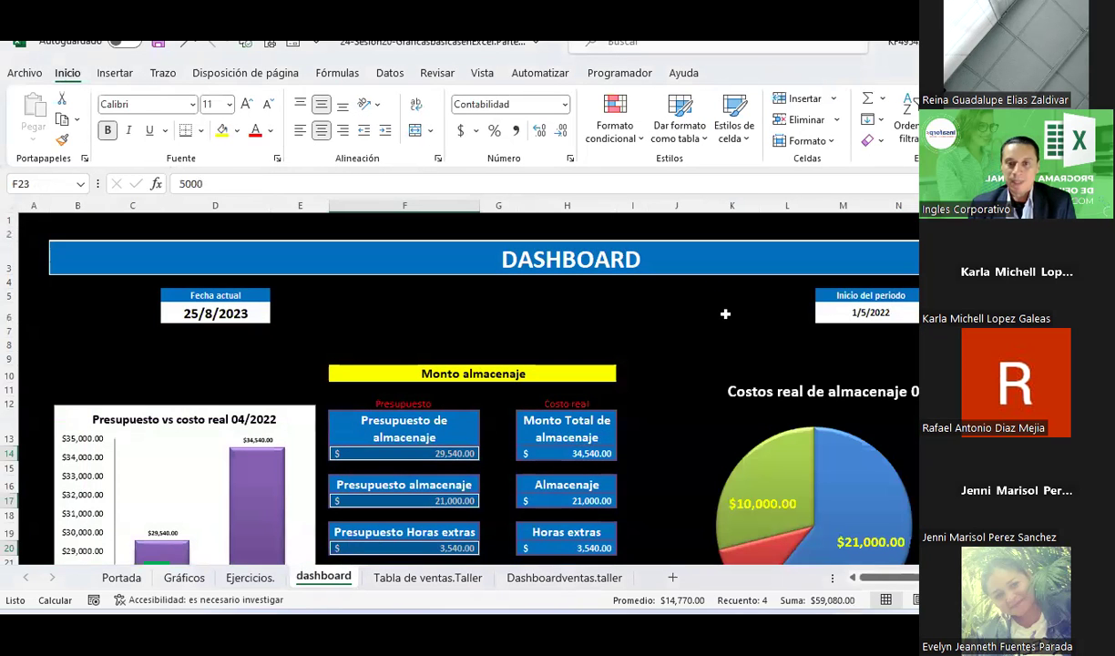
scroll(670, 335, down, 3)
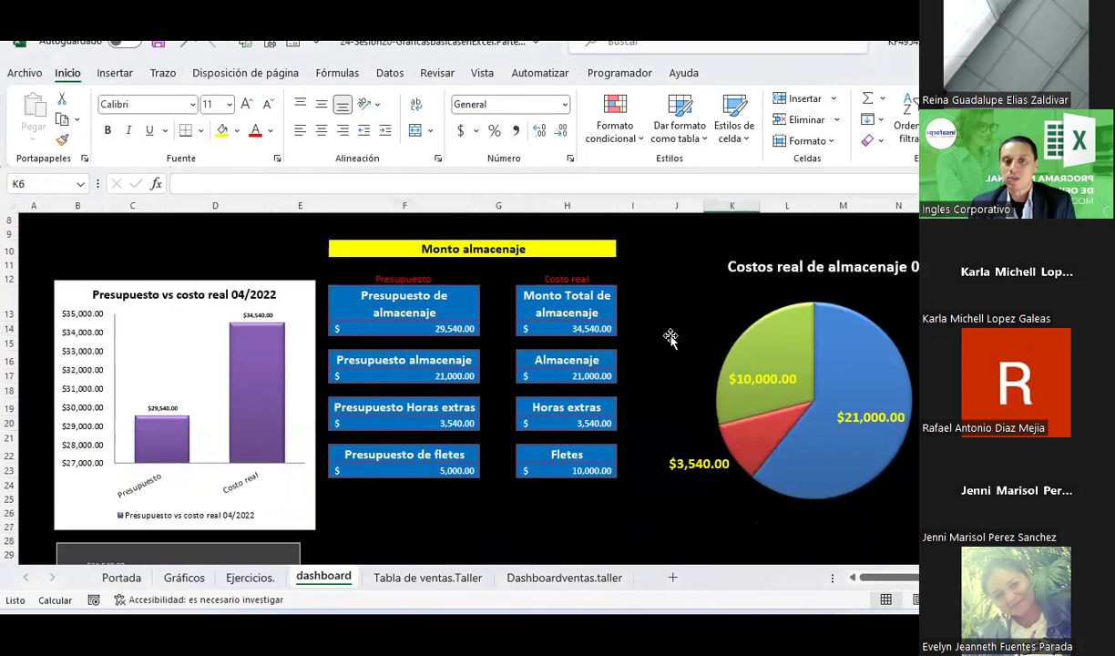
scroll(669, 335, down, 1)
scroll(670, 337, down, 1)
scroll(670, 336, down, 2)
scroll(669, 336, down, 2)
scroll(669, 336, up, 2)
scroll(669, 335, up, 2)
scroll(669, 336, up, 3)
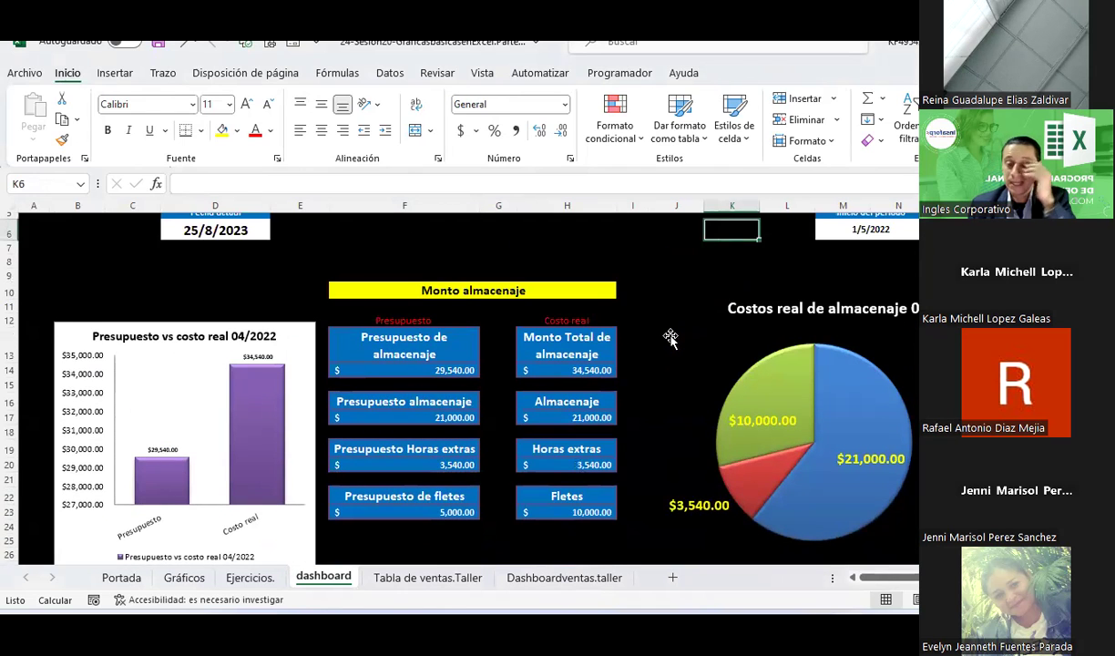
scroll(669, 336, up, 1)
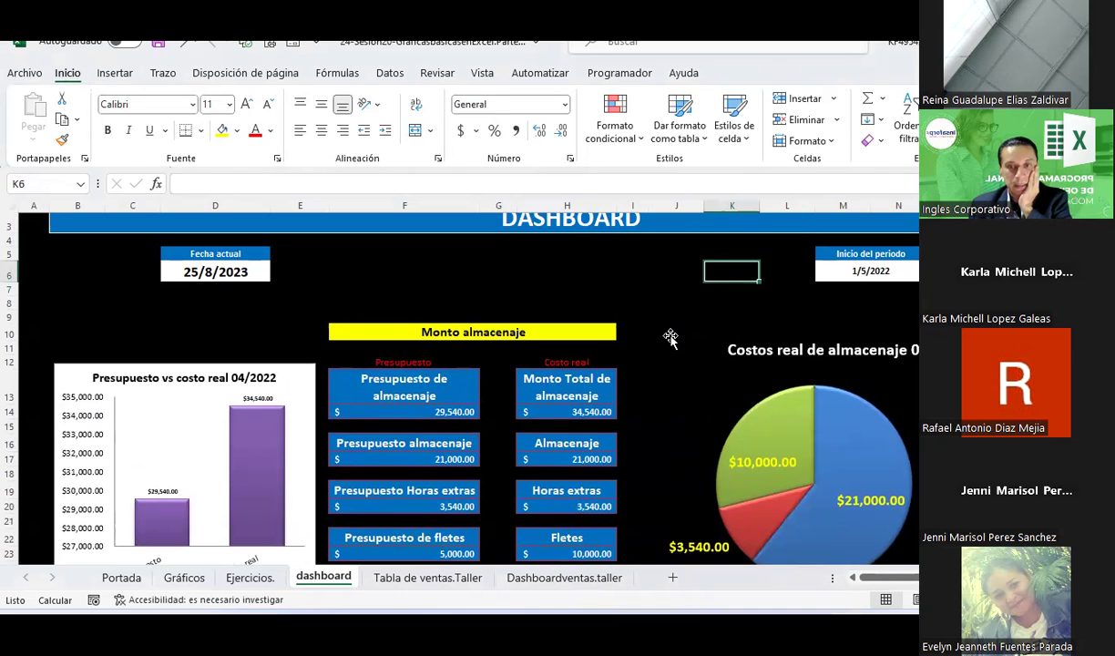
click(673, 269)
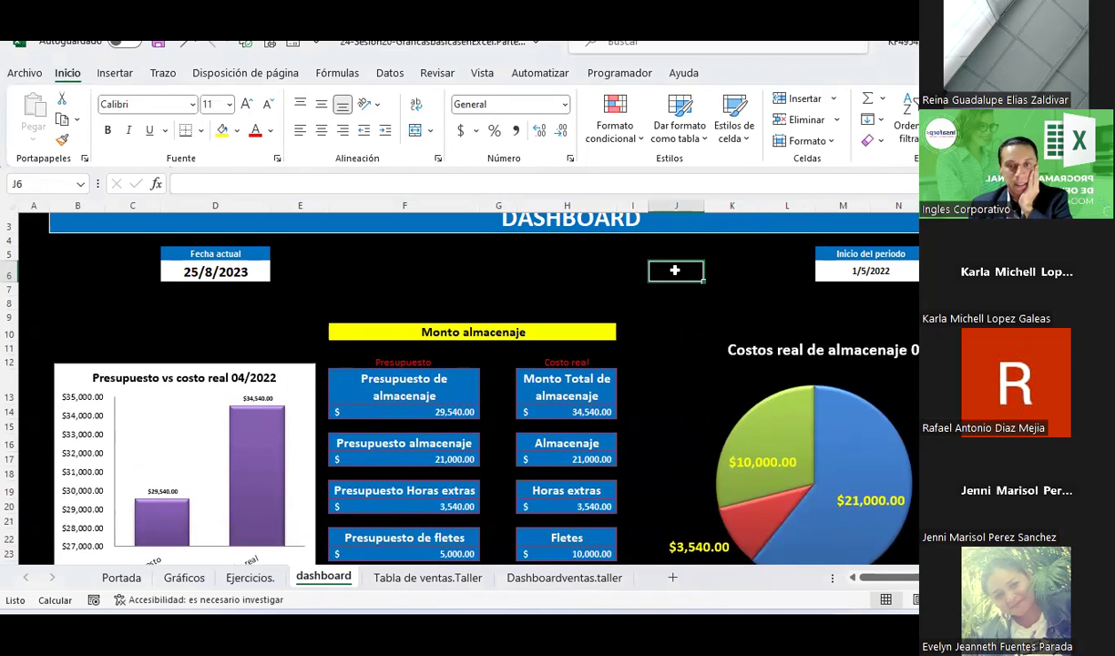
scroll(674, 270, up, 1)
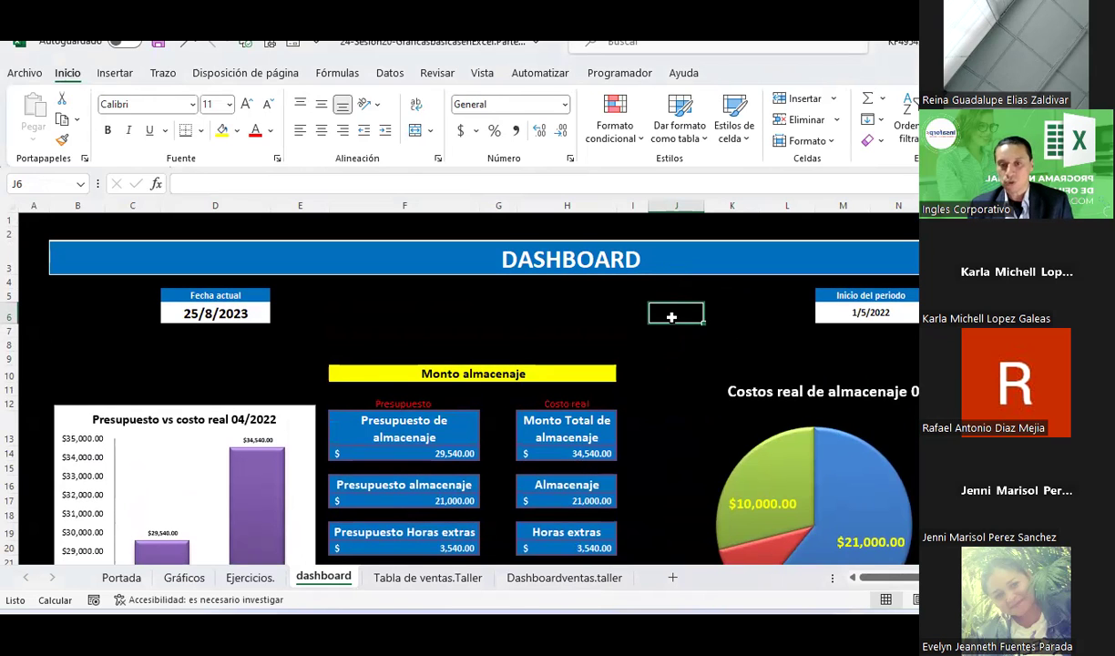
scroll(671, 317, down, 3)
scroll(671, 317, down, 1)
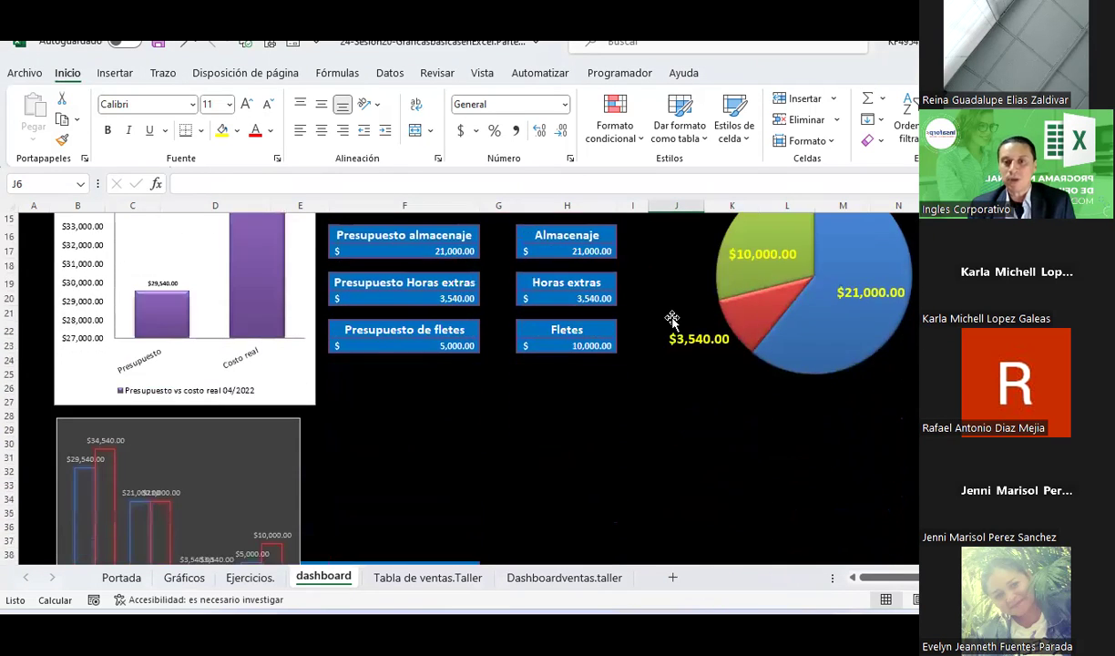
scroll(671, 319, up, 4)
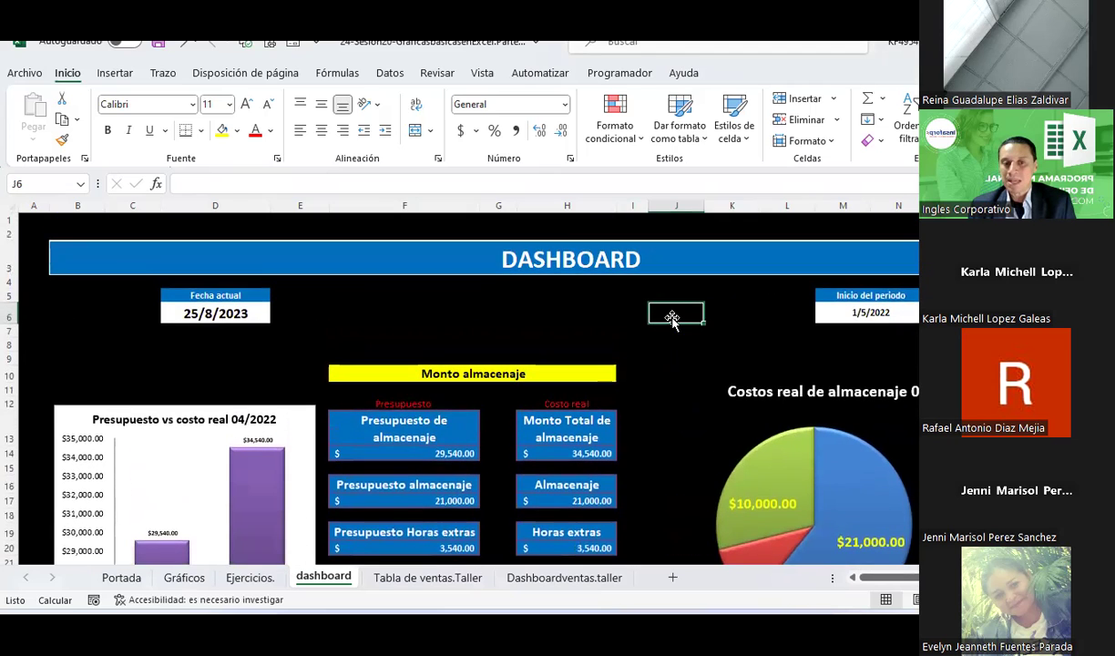
scroll(671, 319, down, 1)
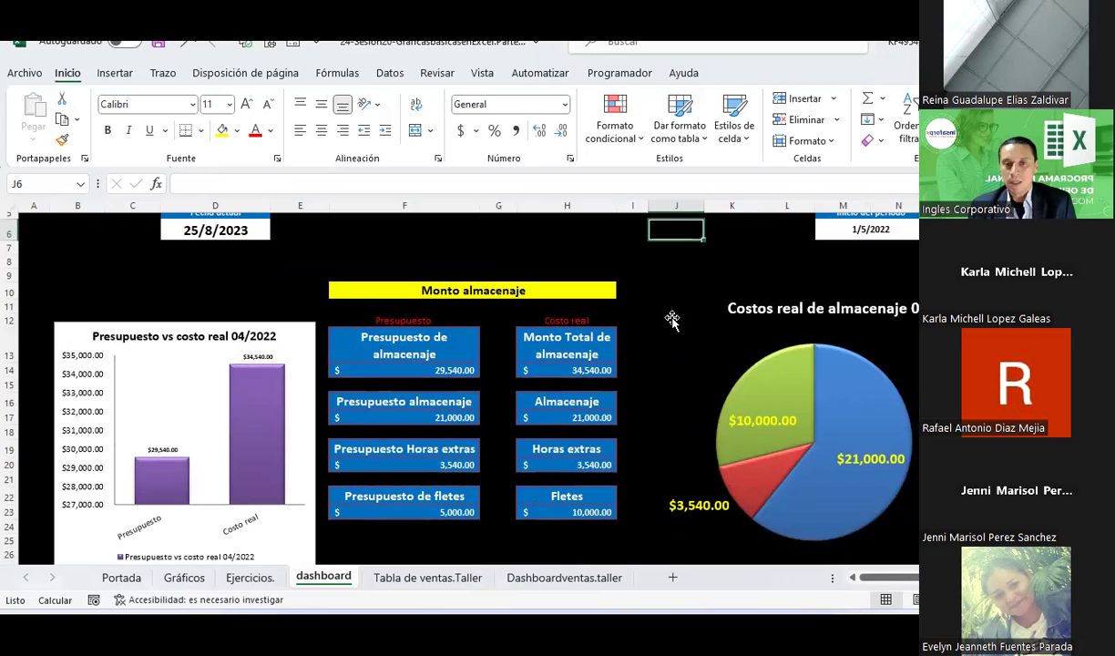
scroll(671, 318, down, 1)
scroll(671, 319, down, 1)
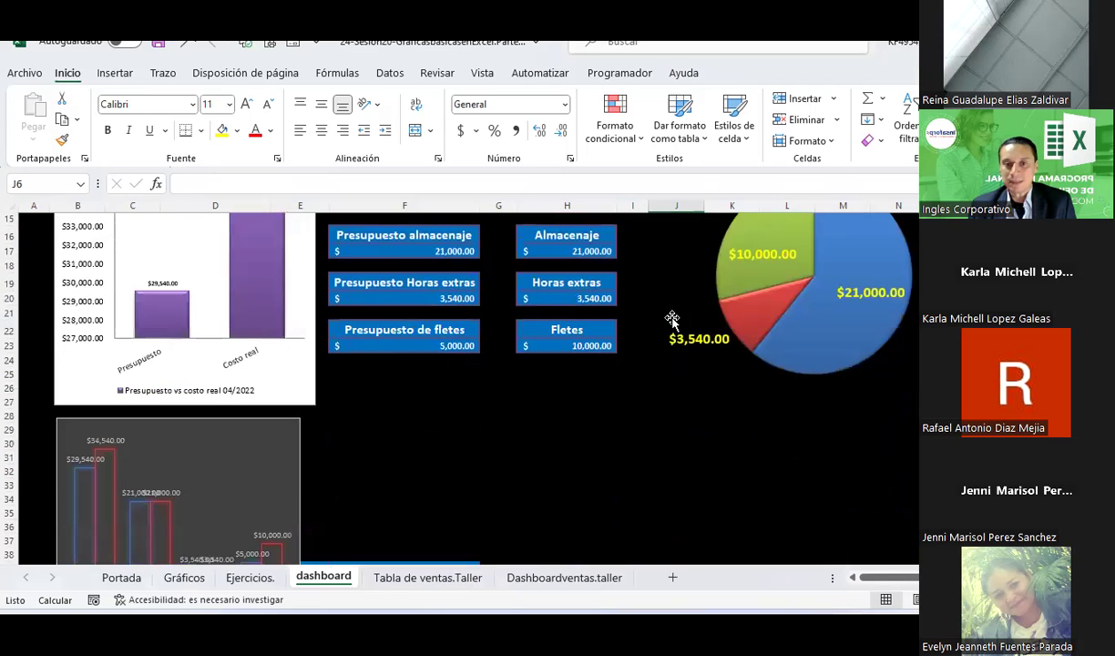
scroll(671, 319, down, 2)
scroll(671, 318, down, 2)
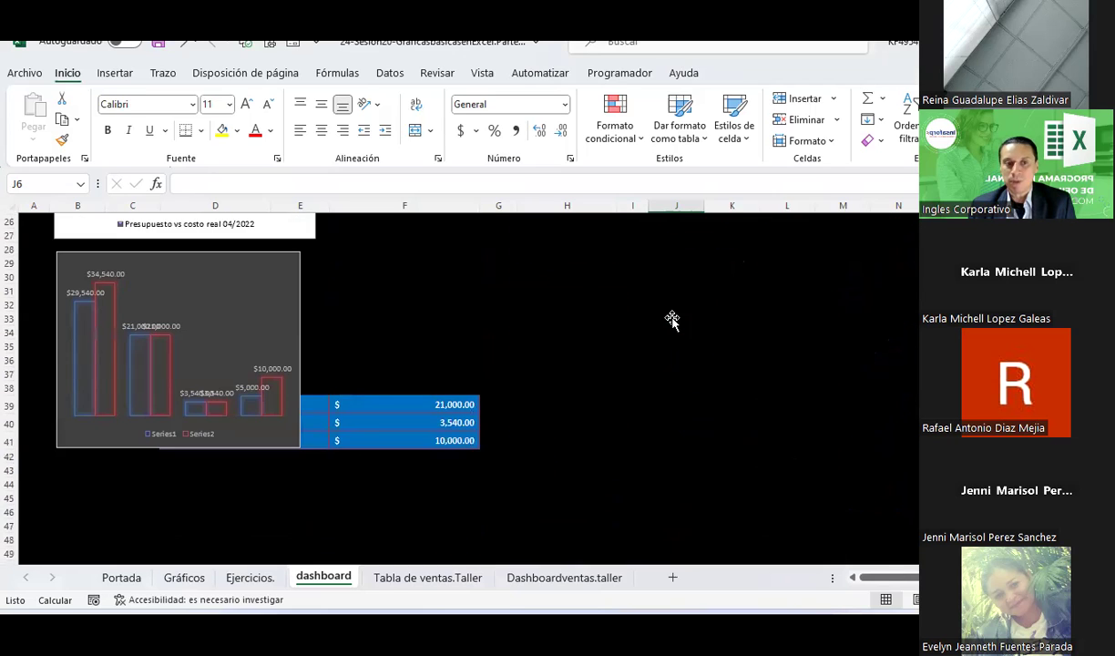
scroll(671, 319, up, 5)
scroll(670, 319, up, 4)
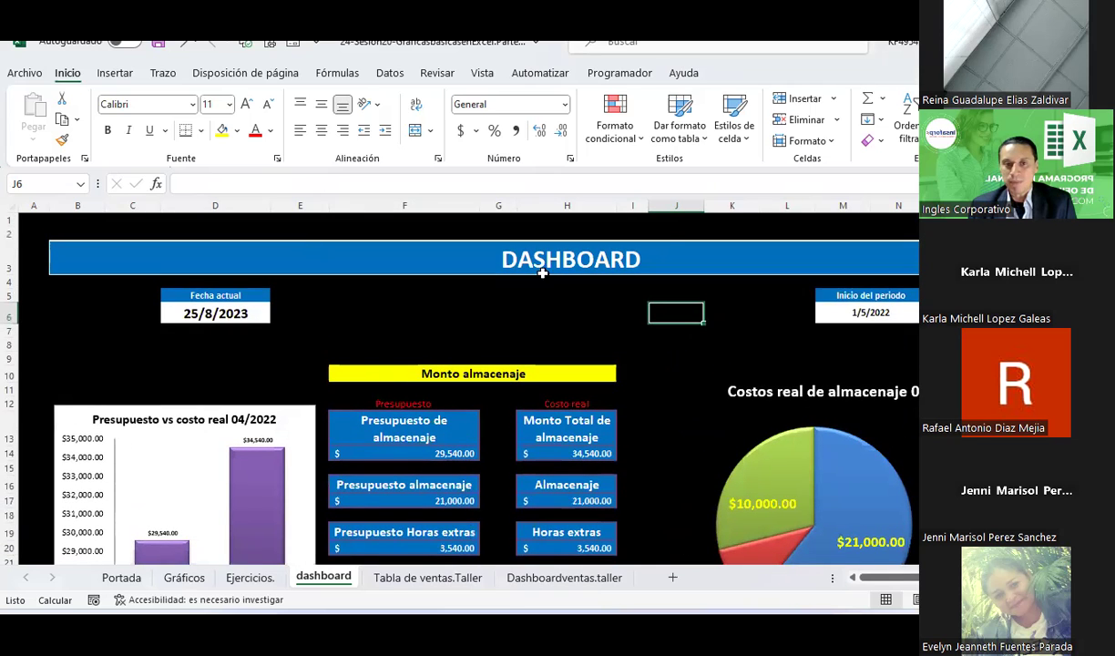
click(580, 253)
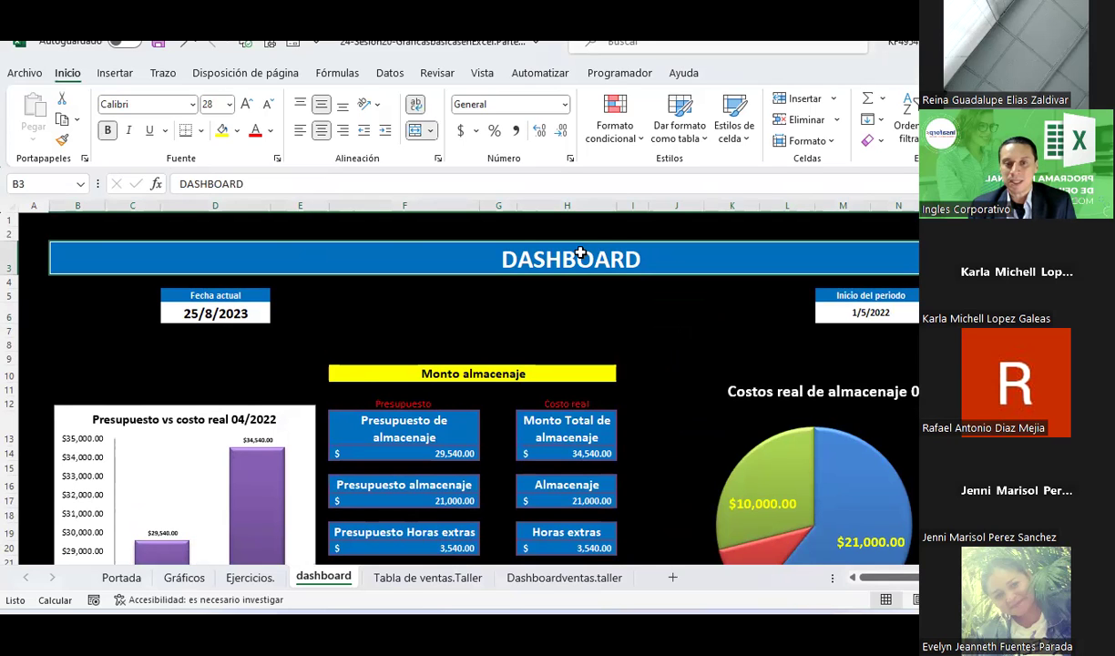
scroll(580, 253, down, 2)
scroll(574, 255, down, 1)
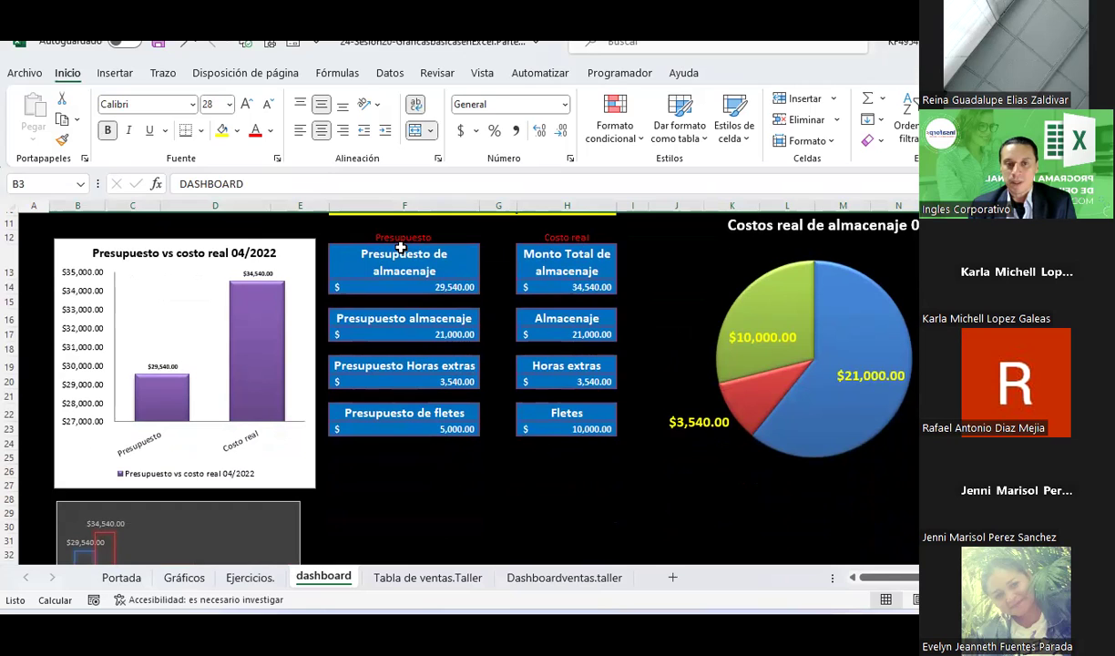
drag(401, 247, 389, 427)
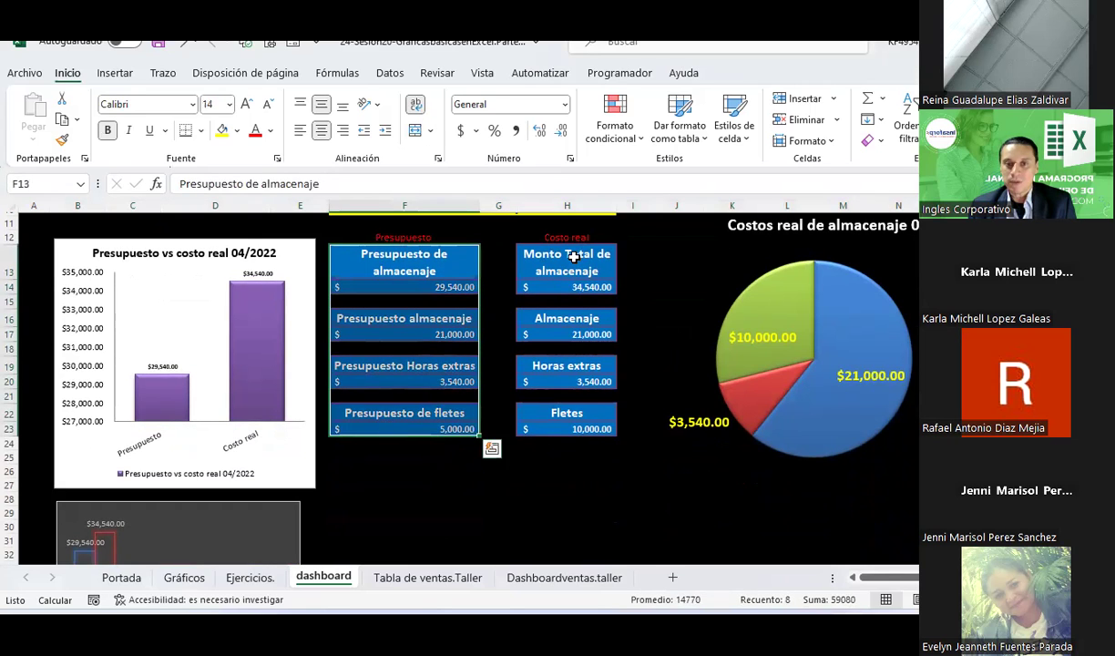
drag(572, 258, 572, 428)
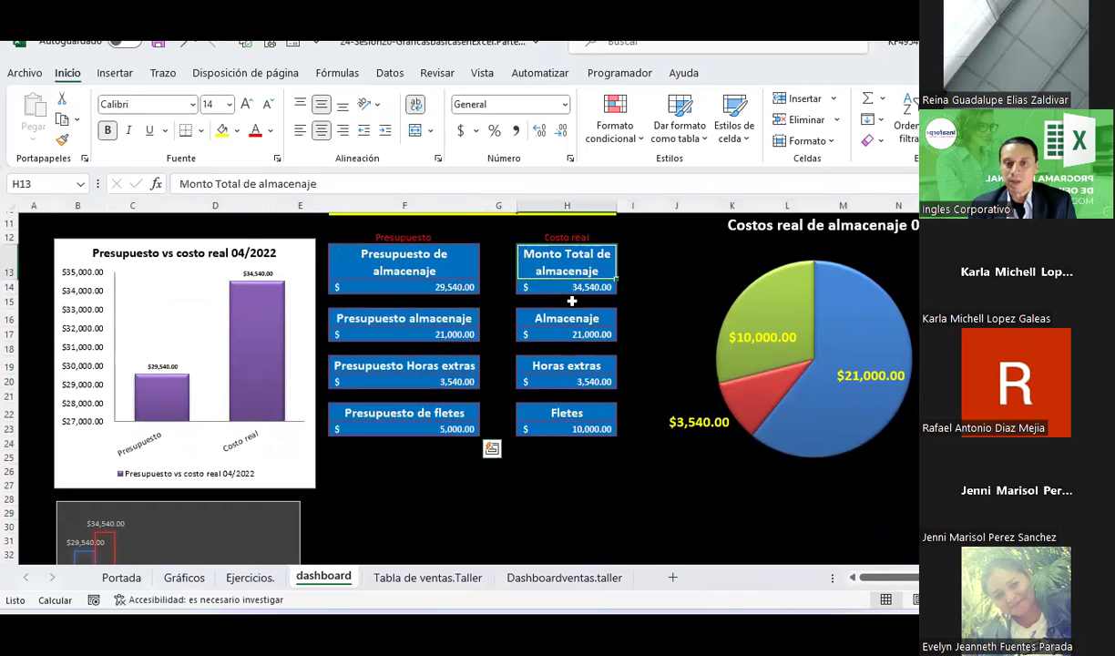
click(424, 284)
click(547, 263)
click(419, 331)
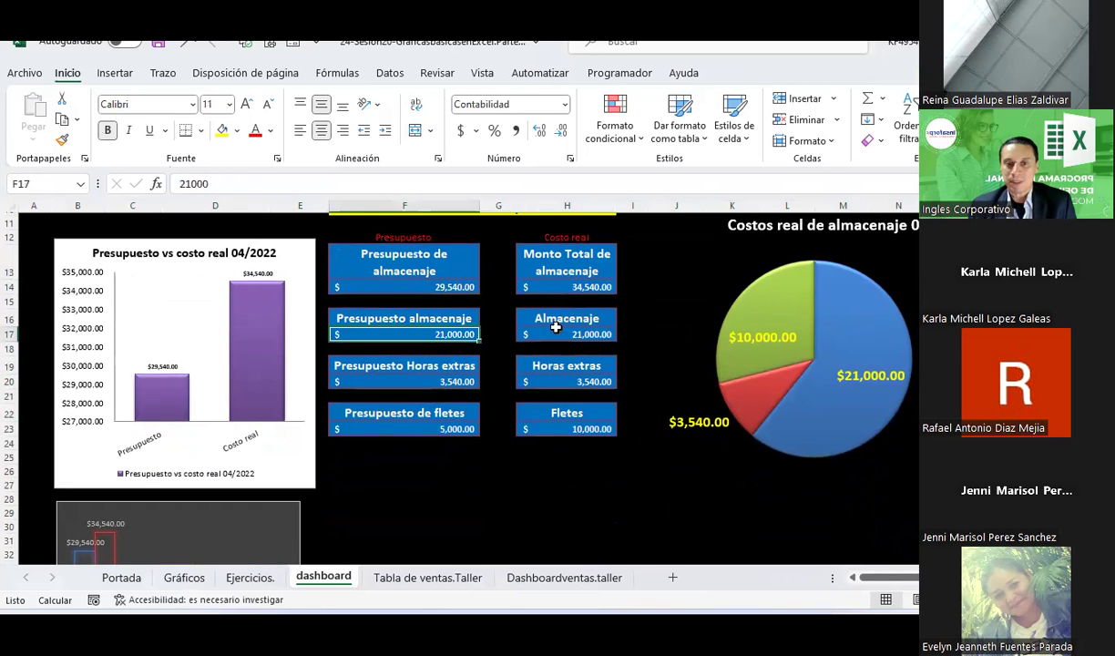
click(565, 333)
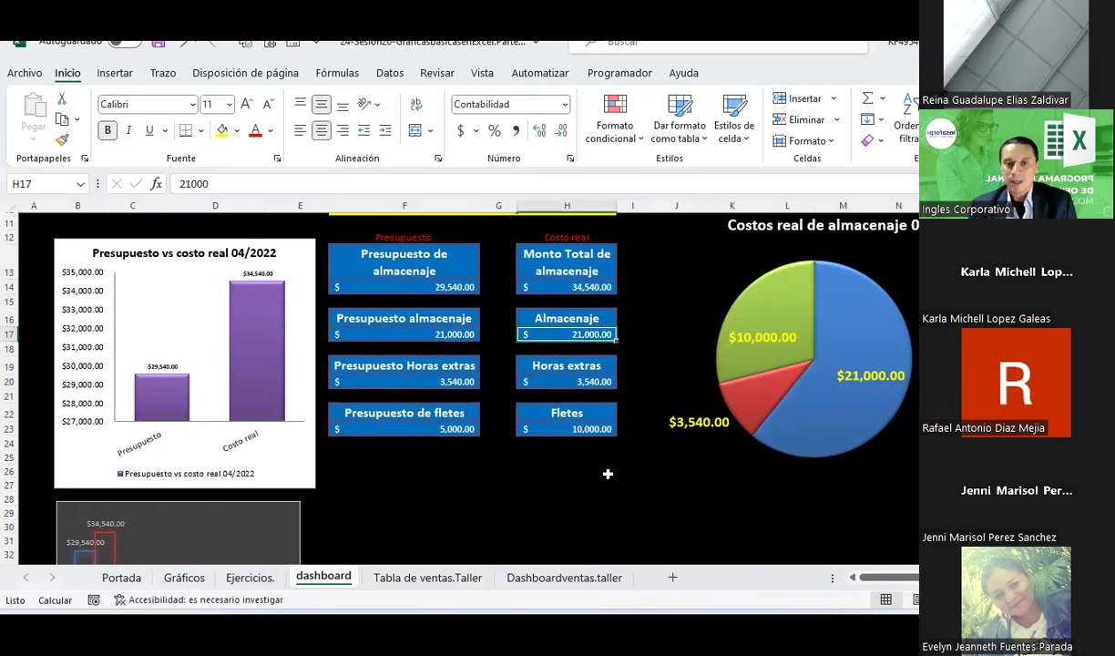
click(592, 431)
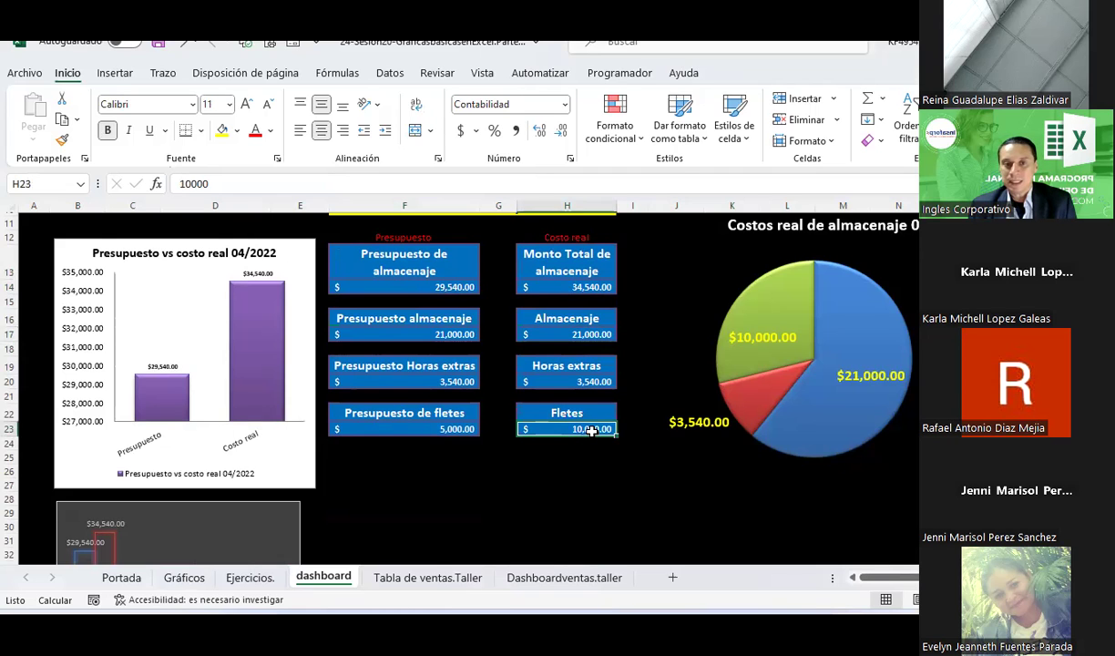
scroll(592, 431, up, 1)
scroll(591, 430, up, 1)
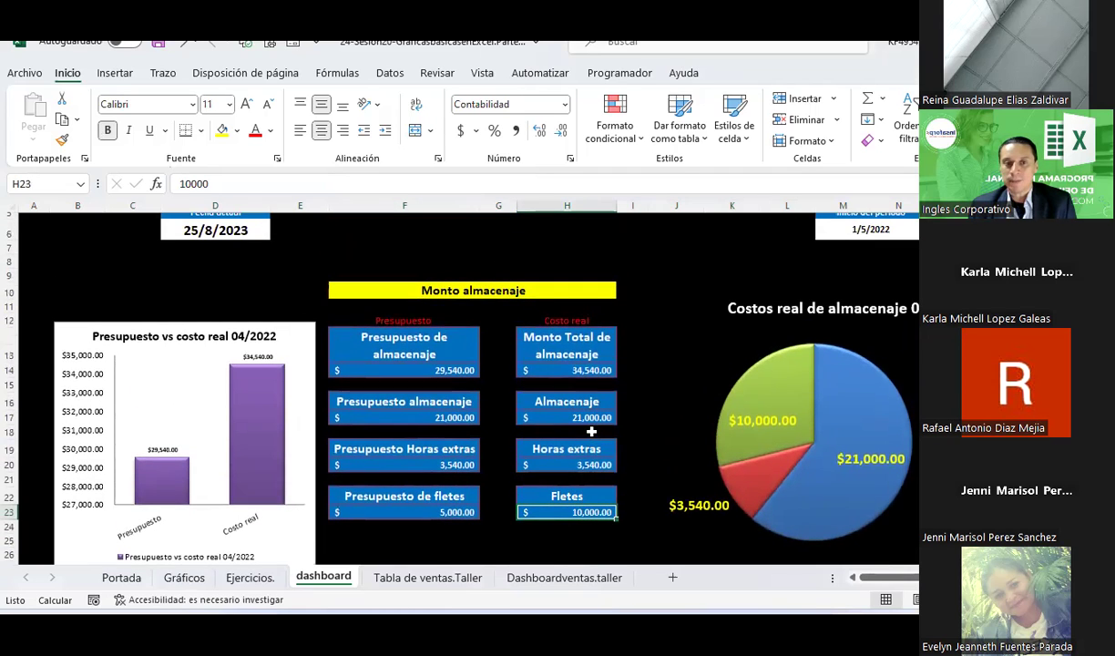
scroll(592, 431, up, 1)
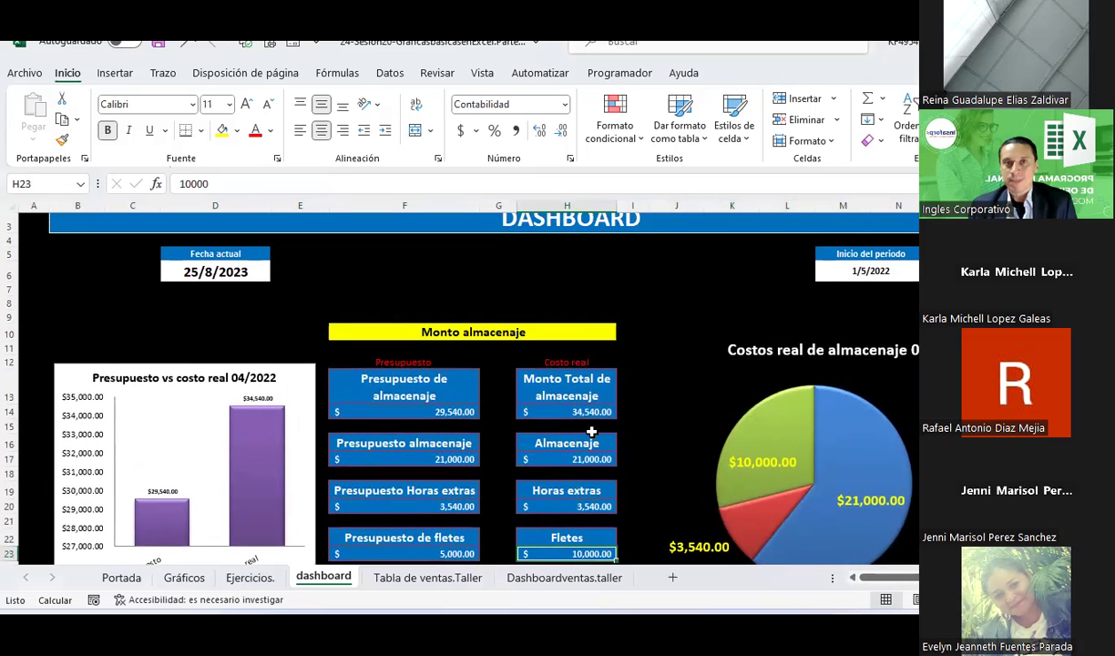
scroll(591, 430, down, 1)
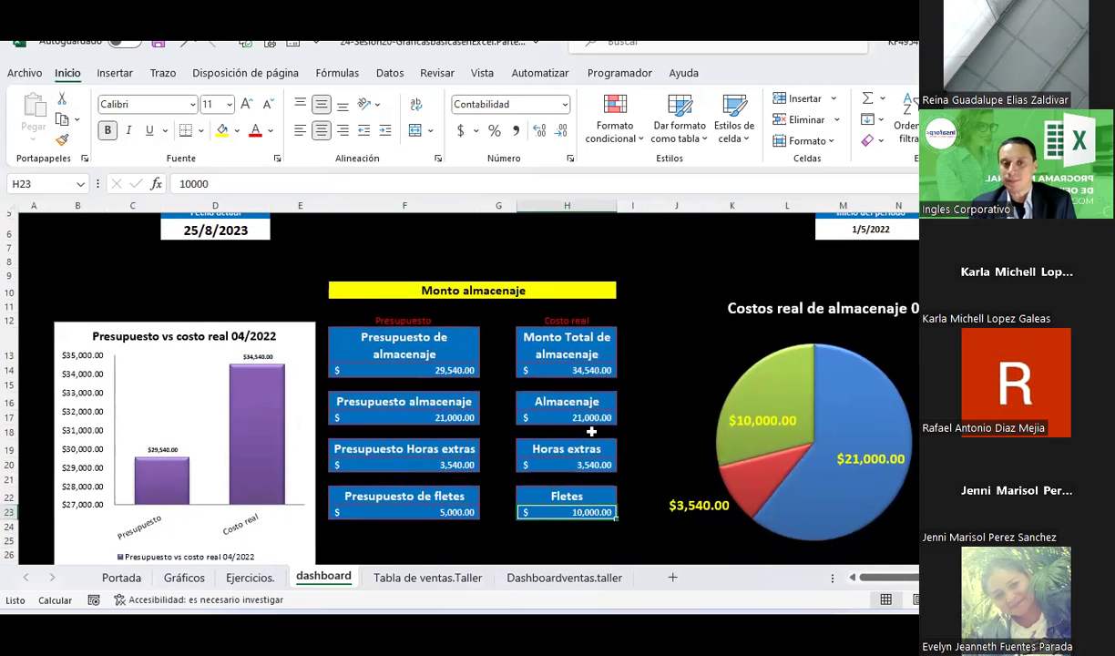
scroll(591, 431, down, 2)
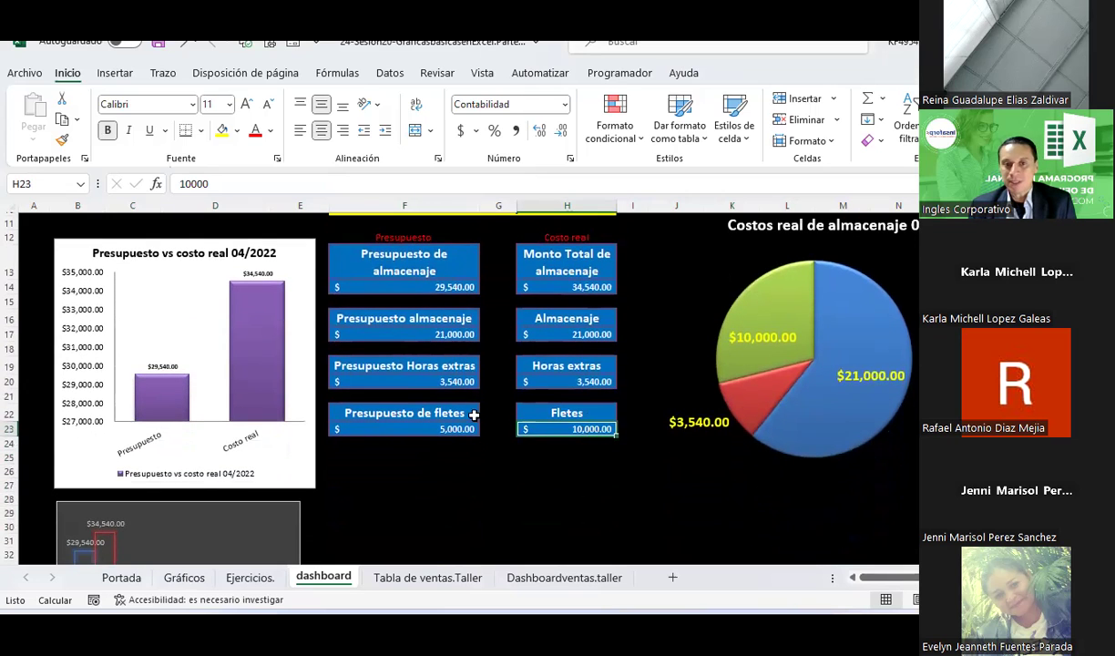
click(444, 286)
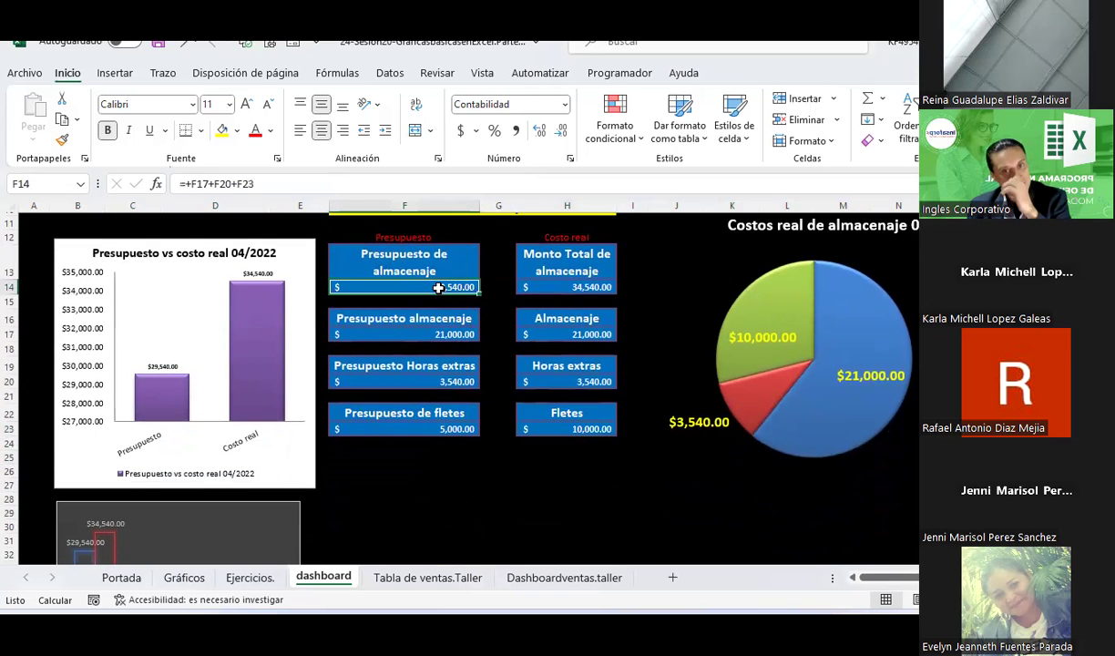
Step: Insert a new sheet, Hoja1, and enter the heading Rubros in C5
click(669, 577)
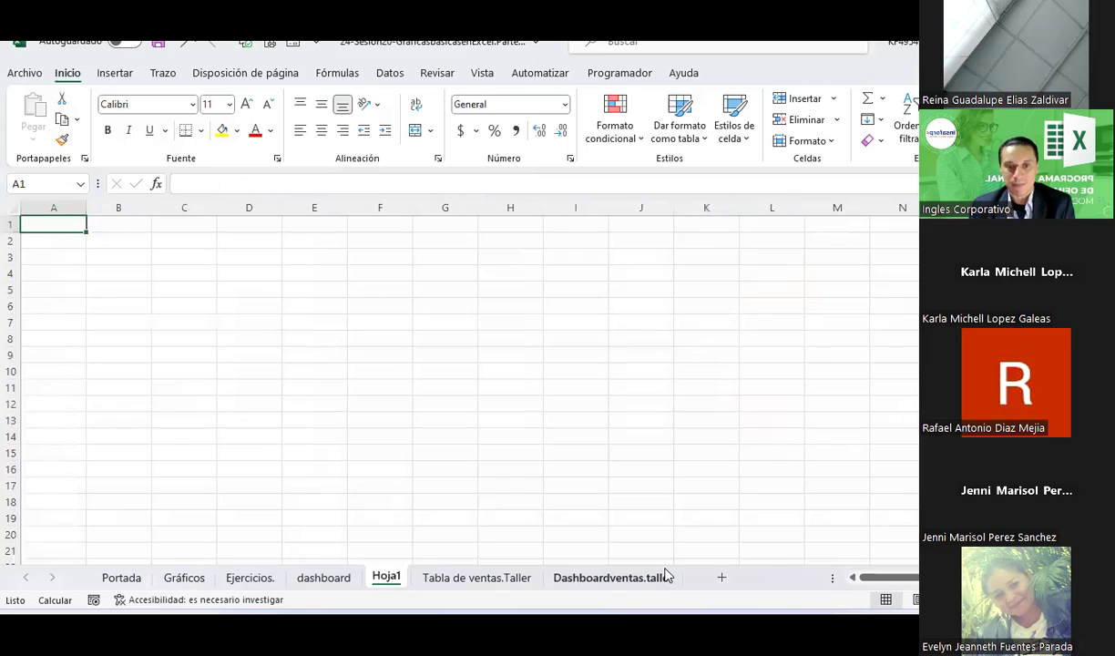
click(193, 292)
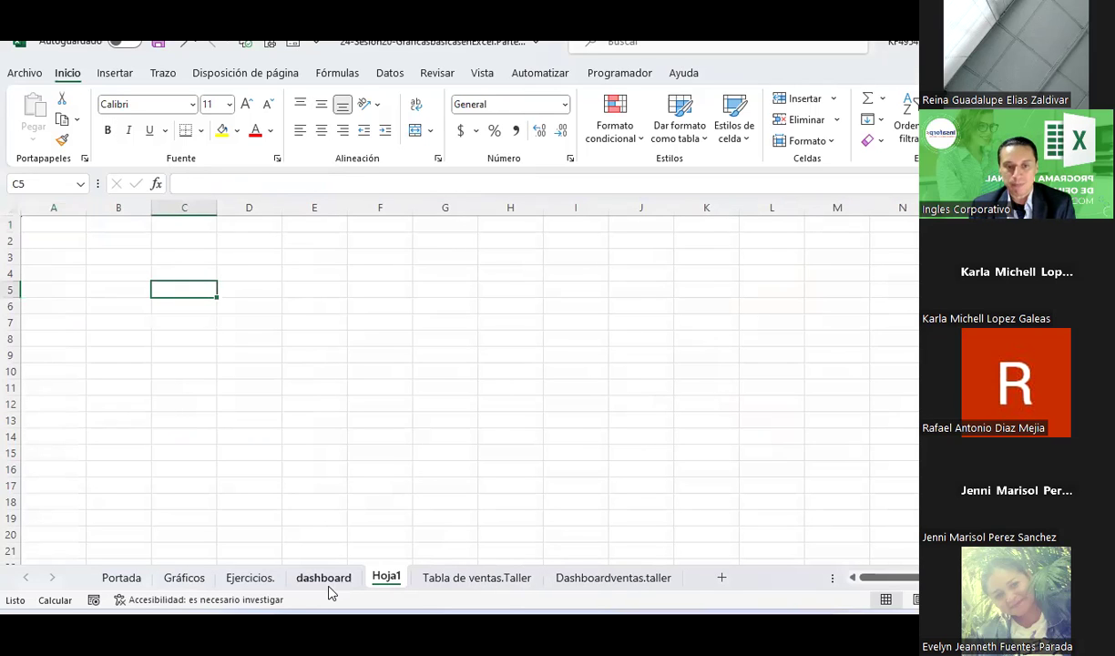
click(323, 576)
click(386, 576)
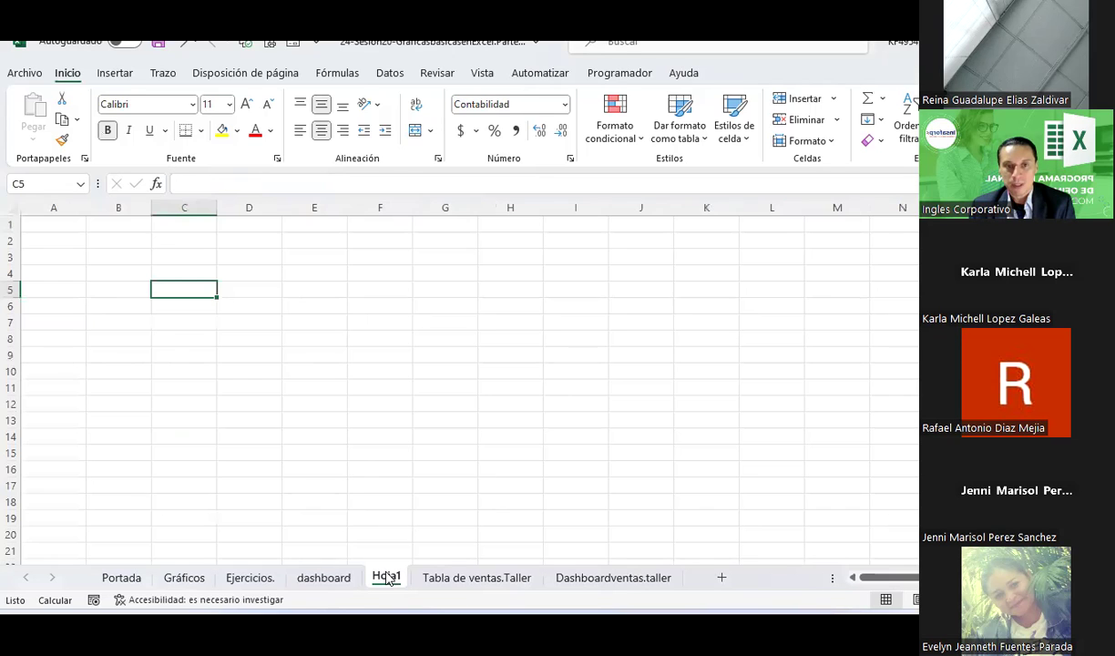
text(Rubro)
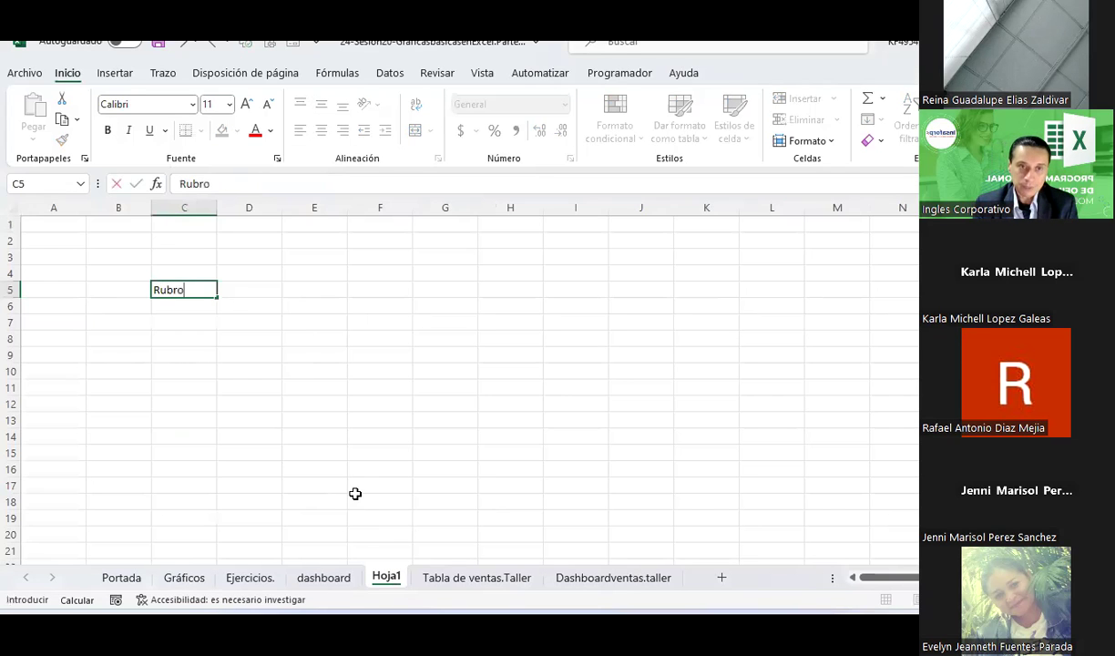
text(s)
key(Return)
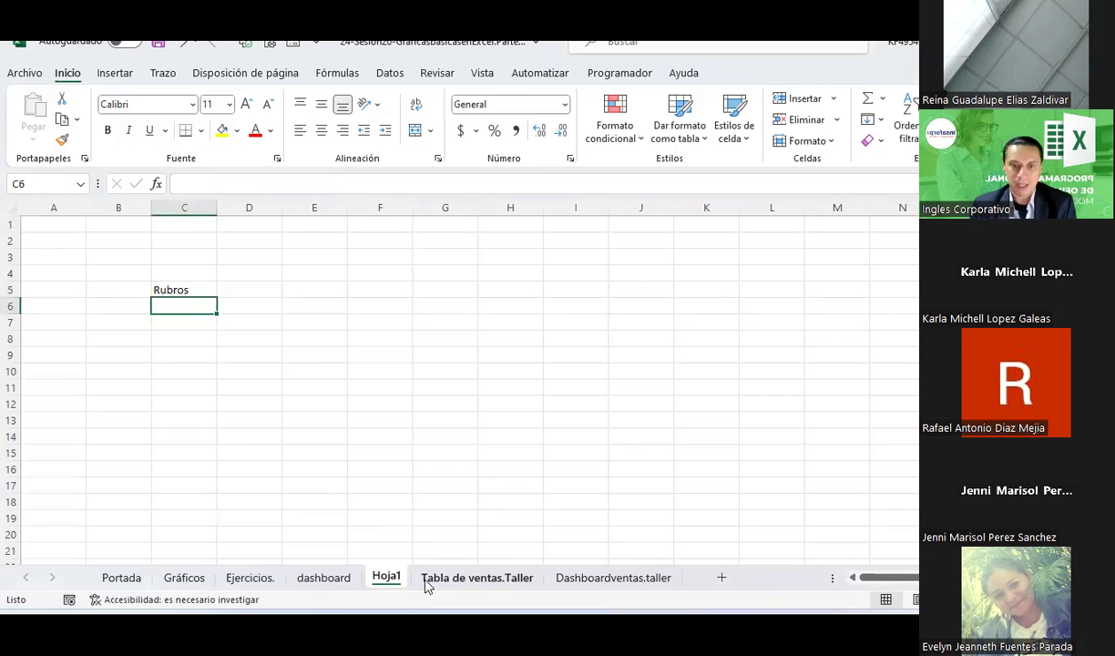
key(ctrl+Page_Up)
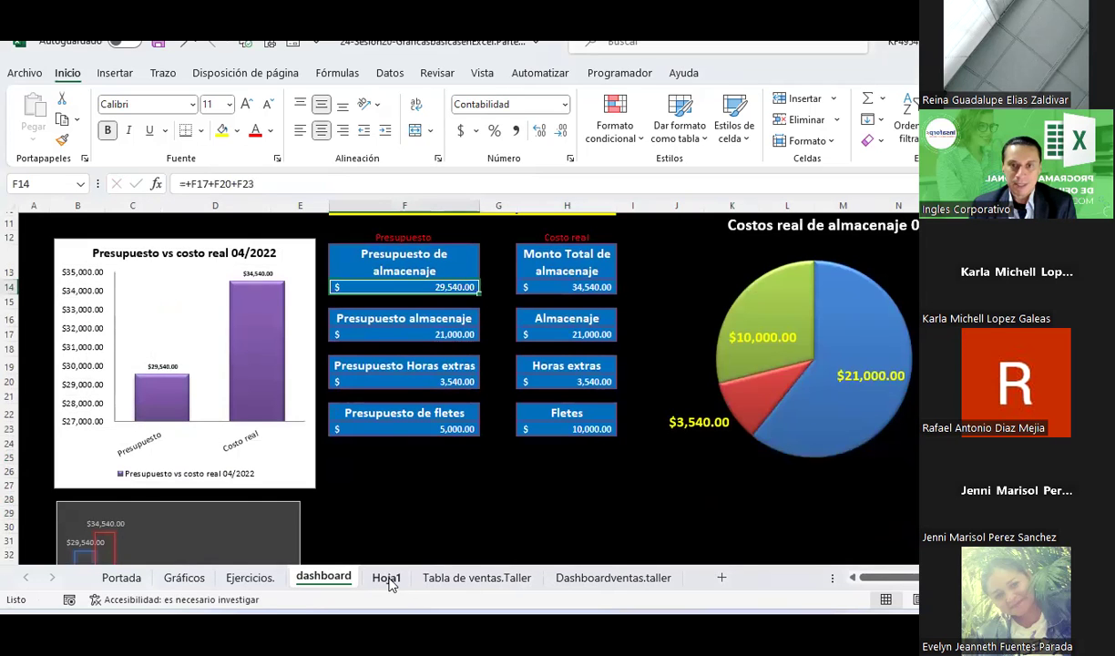
click(388, 581)
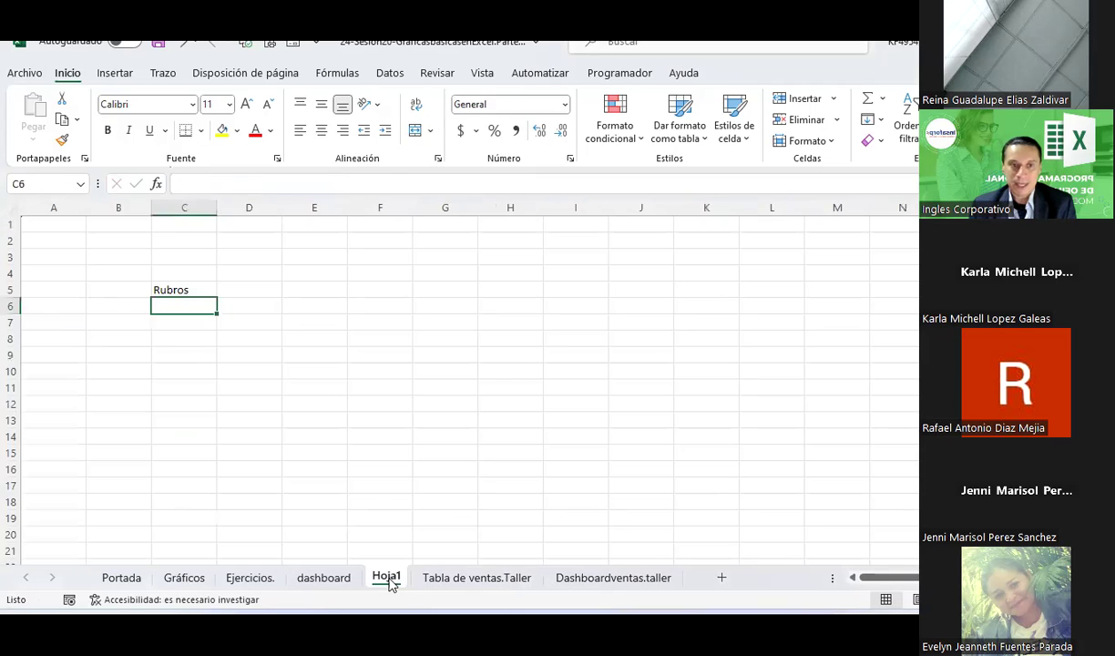
Step: List Almacenajes, Horas extras and Fletes below Rubros, and enter 25/8/2023 in D5
text(Almacenajes)
key(Return)
text(Hors)
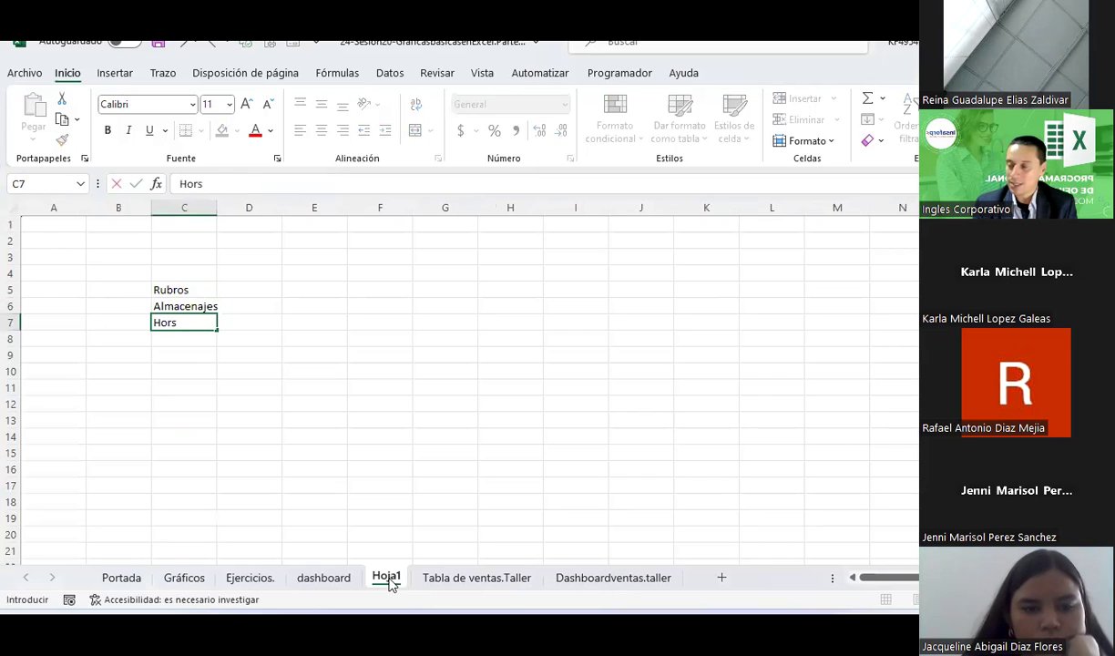
key(BackSpace)
text(as extras)
key(Return)
text(Fletes)
click(244, 284)
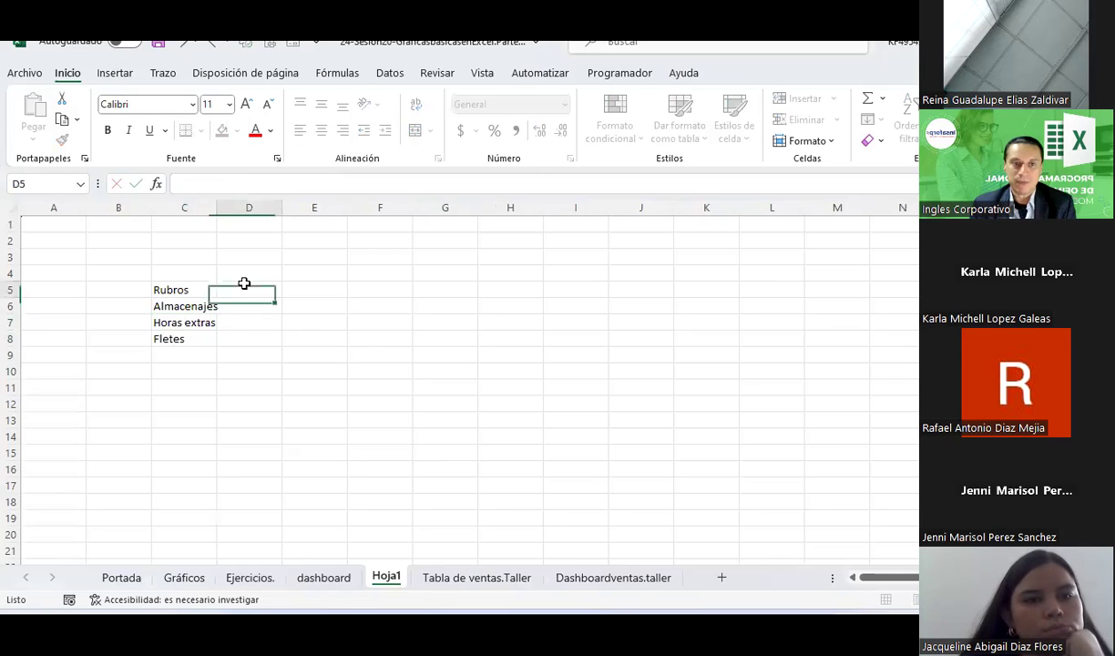
text(25)
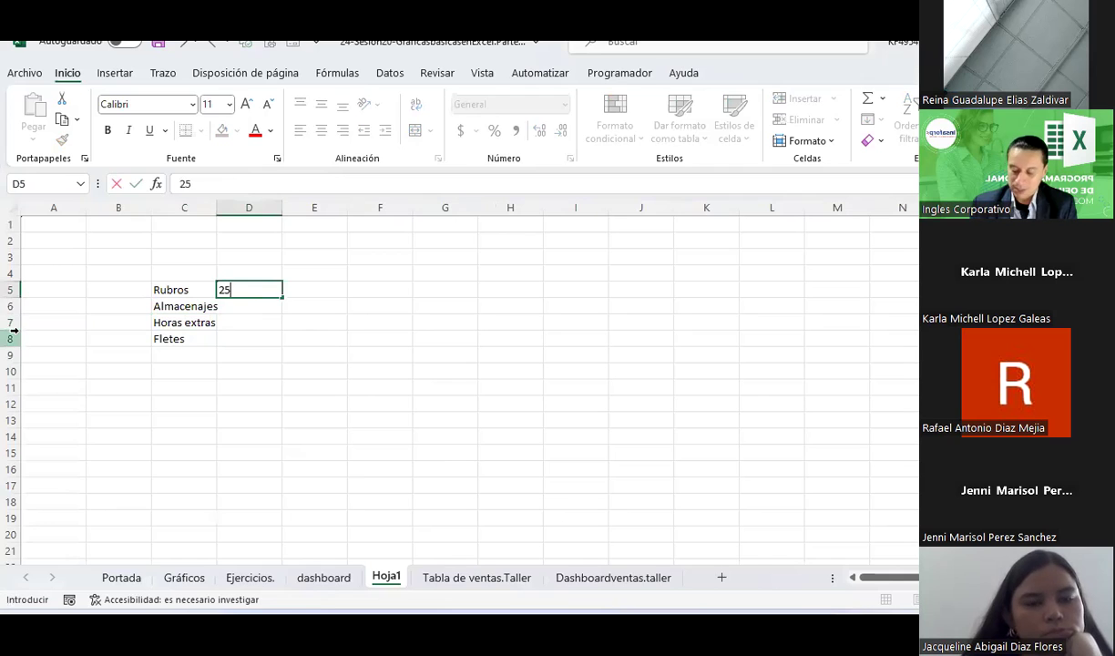
text(8-2023)
key(Return)
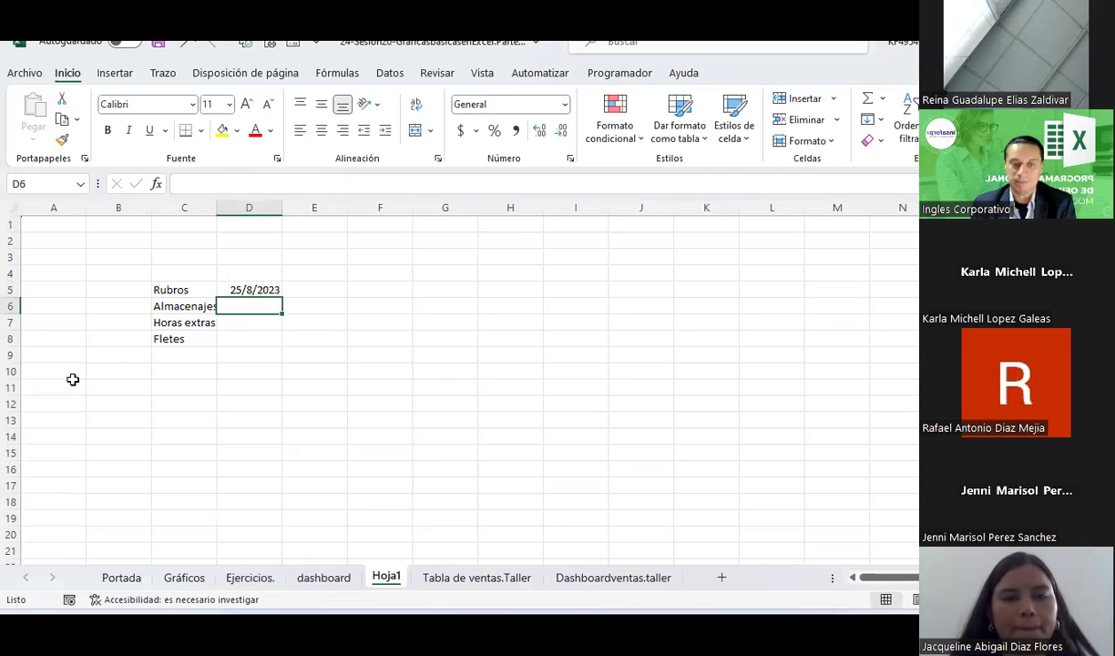
click(249, 288)
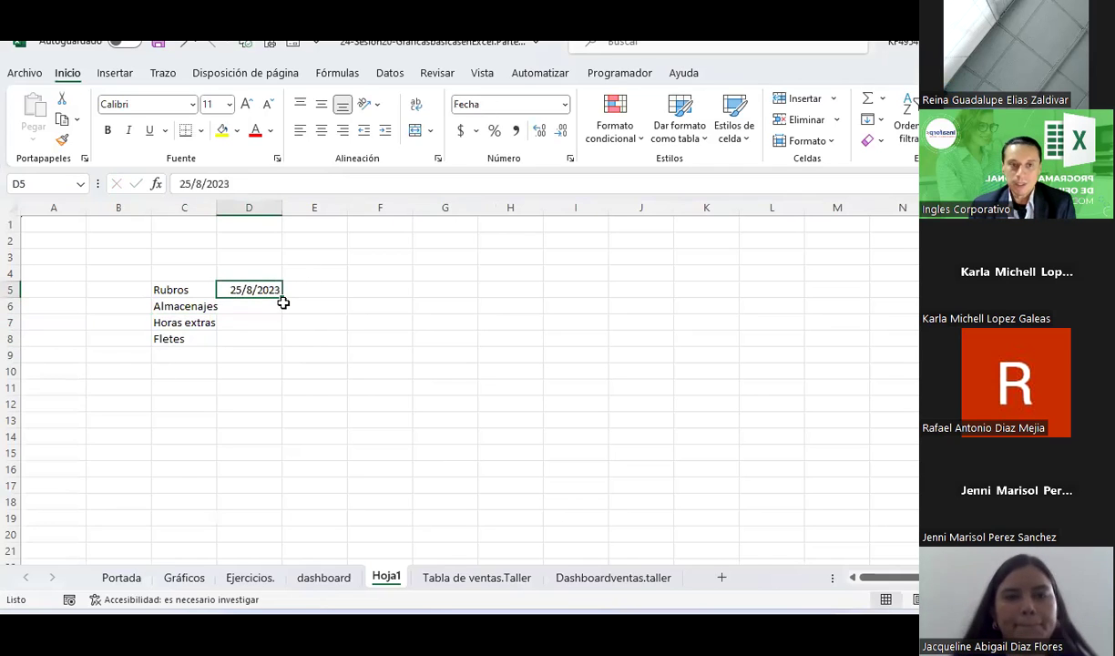
Step: Fill dates 25/8/2023 to 31/8/2023 across row 5 and add a Total heading in K5
drag(283, 296, 617, 309)
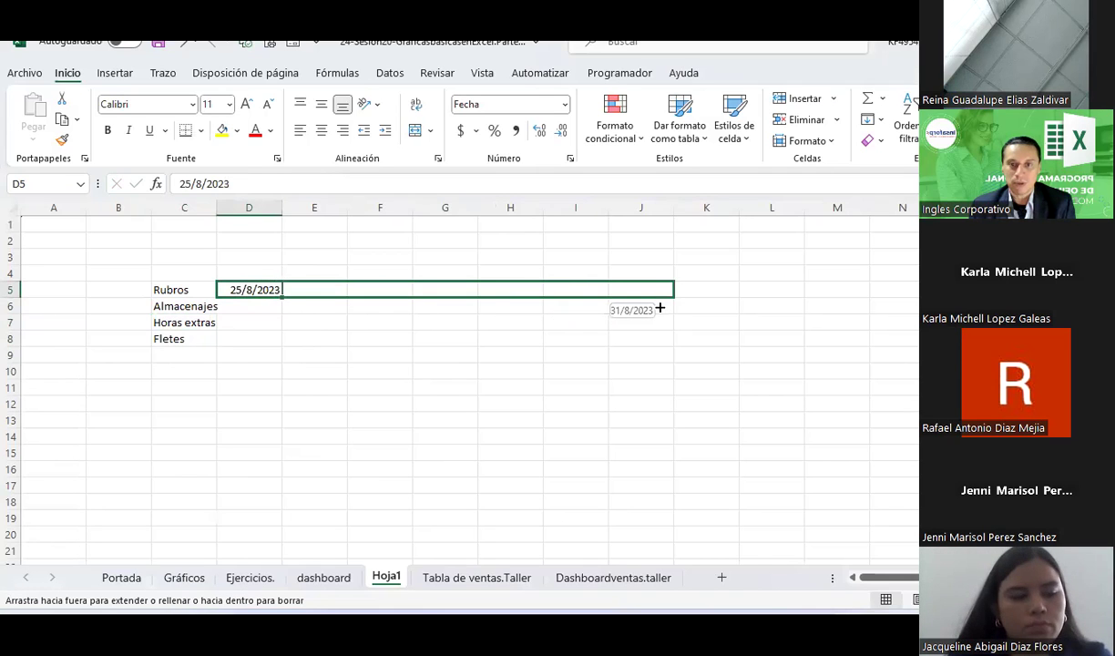
drag(617, 309, 645, 308)
click(729, 290)
text(Total)
key(Return)
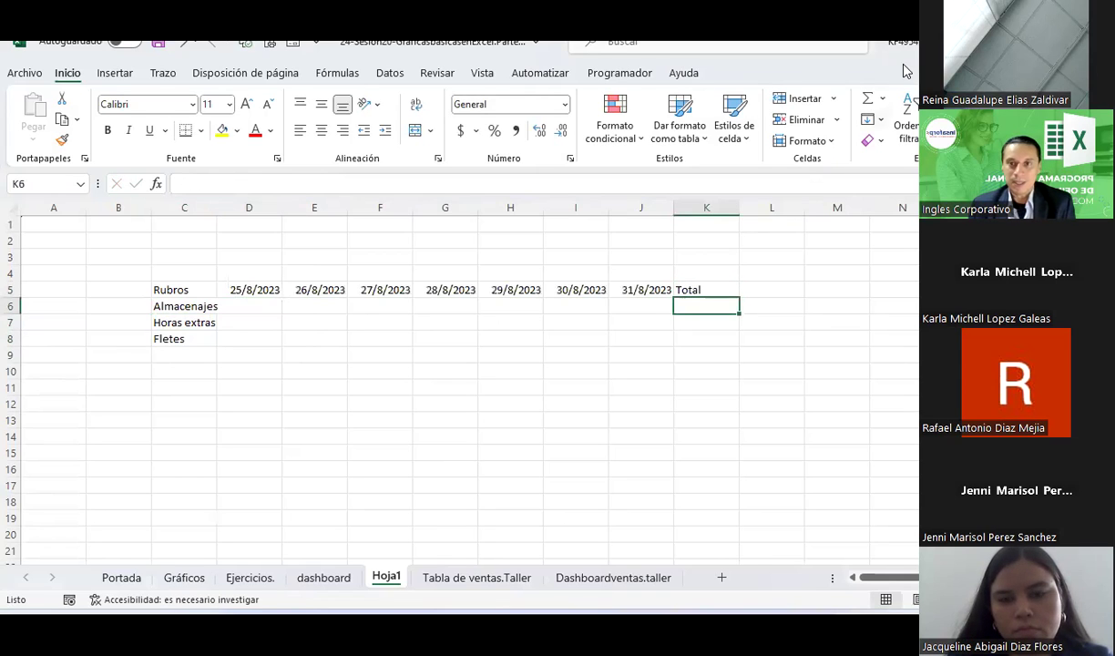
Step: Enter =SUMA(D6:J6) in K6 and copy the total formula down to K8
text(=SUMA()
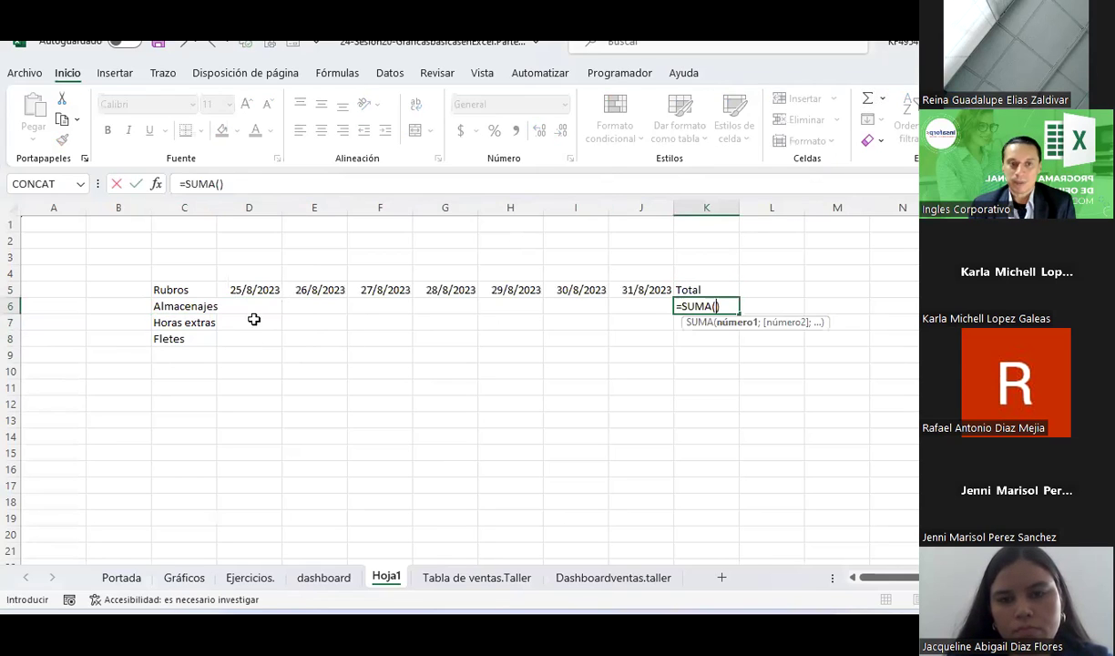
click(252, 308)
drag(345, 311, 662, 306)
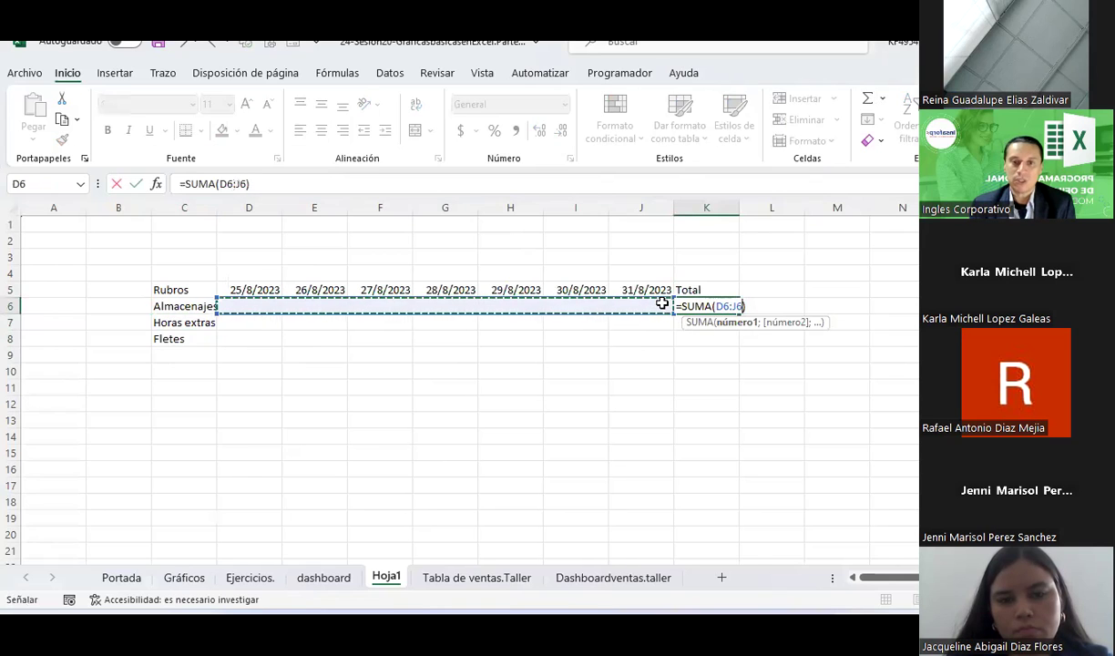
key(Return)
click(724, 306)
drag(738, 313, 729, 353)
Step: Enter 1200 for Almacenajes on 25/8 and 26/8, bringing the K6 total to 2400
click(253, 308)
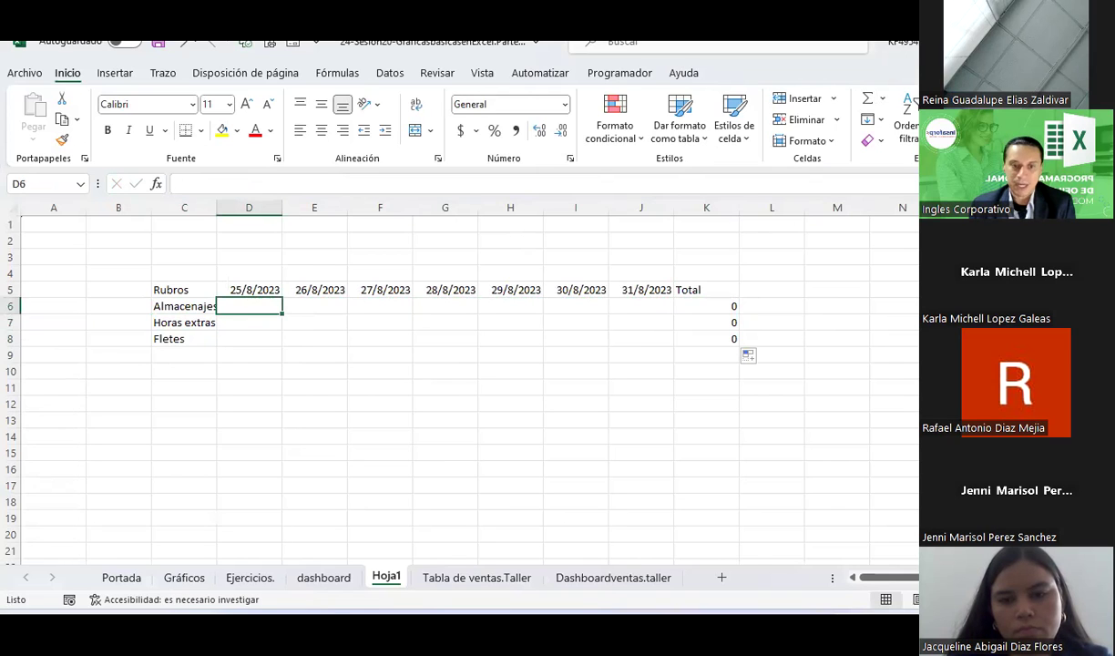
click(326, 579)
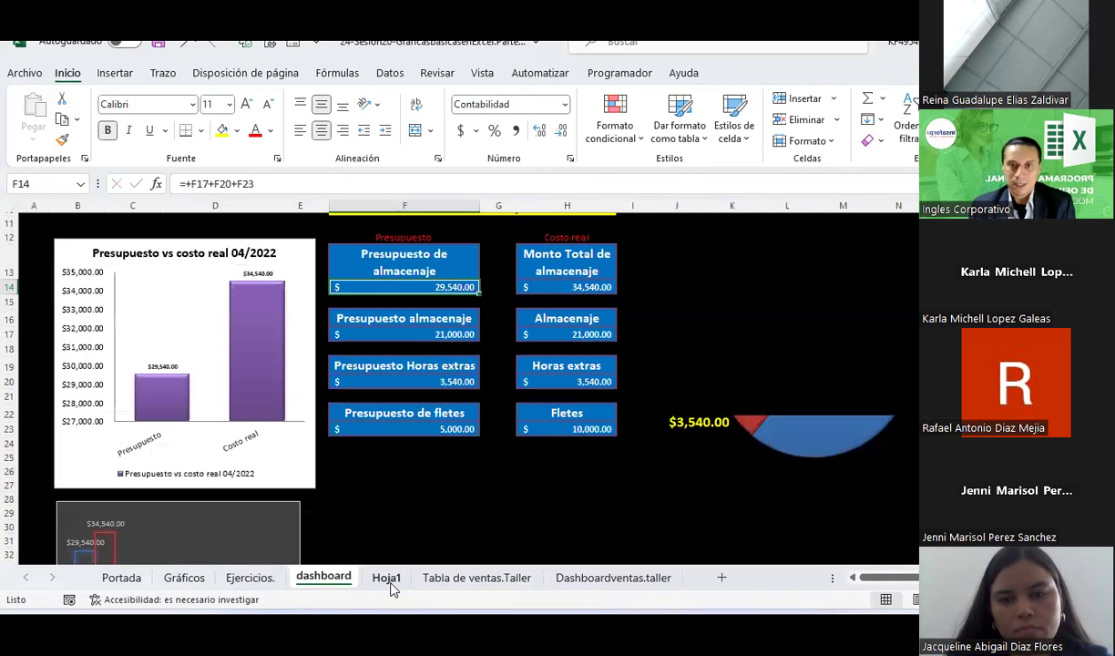
click(392, 587)
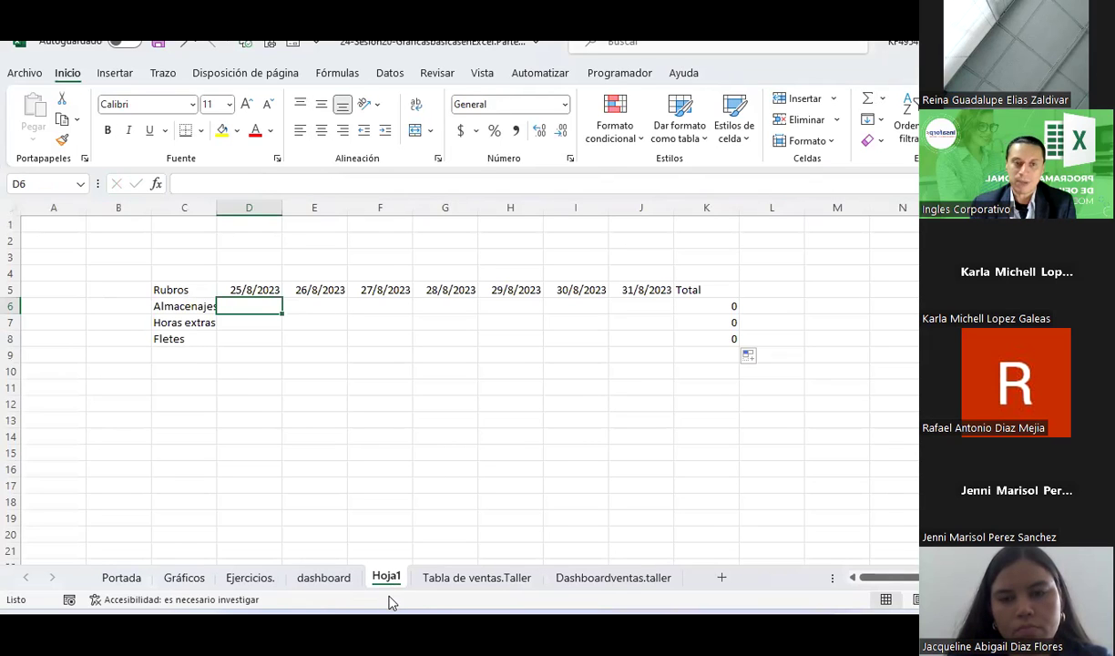
text(1)
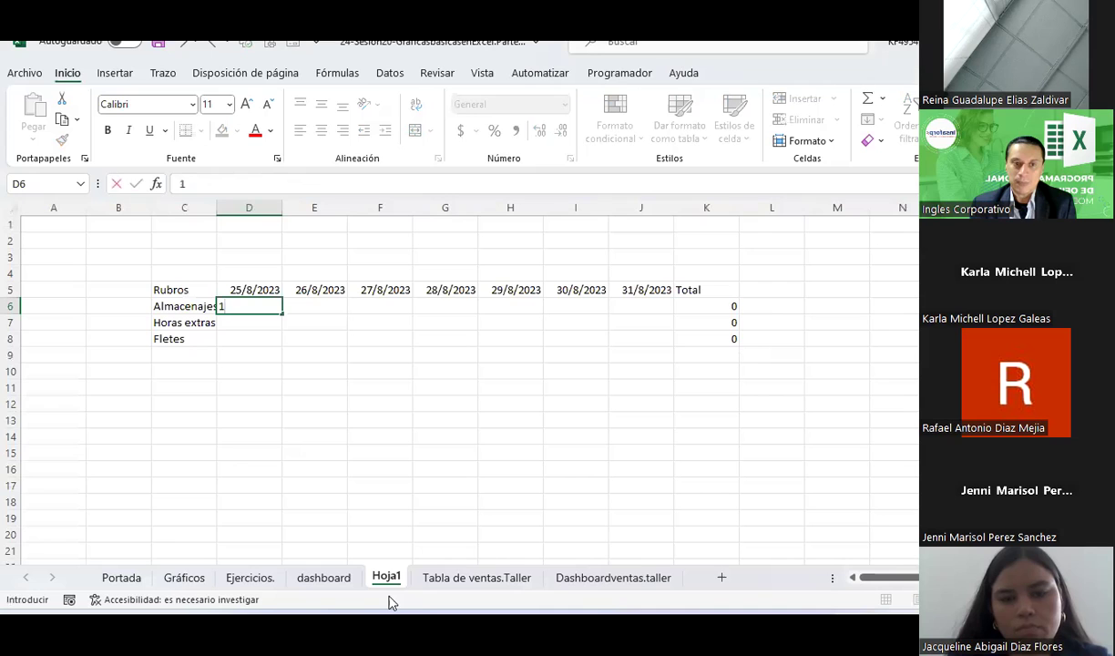
text(200)
key(Tab)
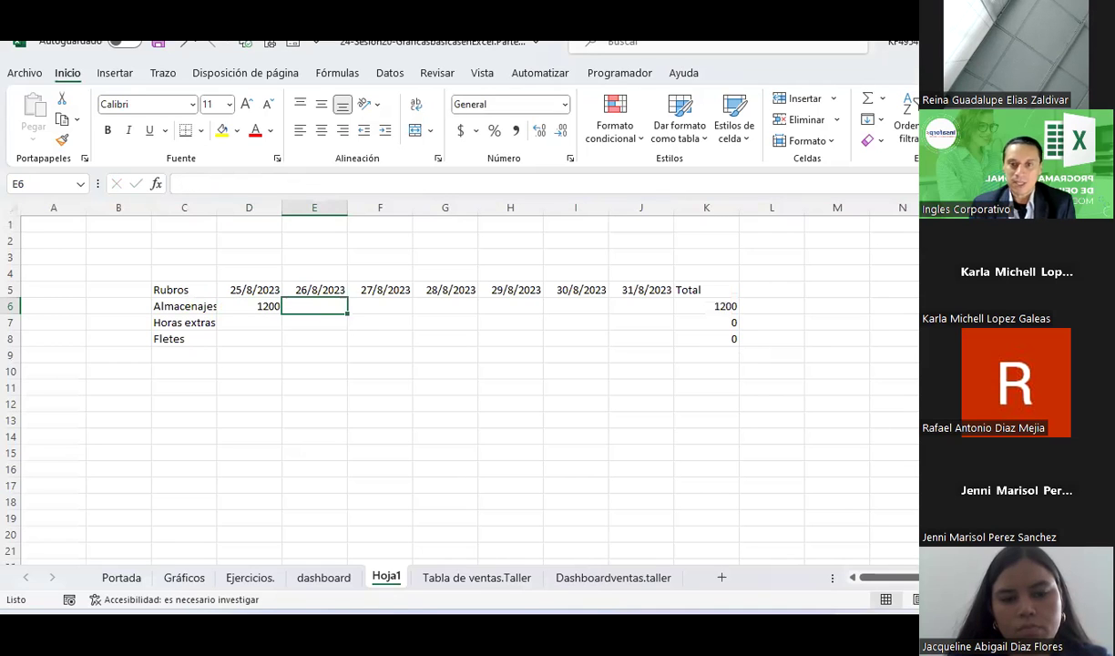
click(709, 309)
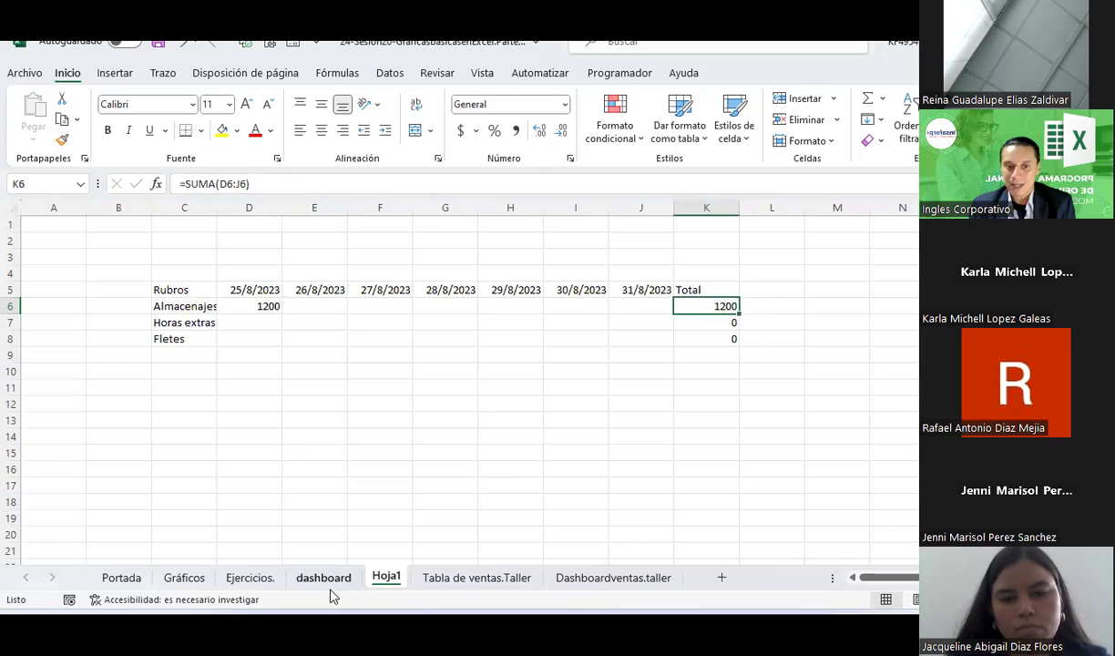
click(324, 578)
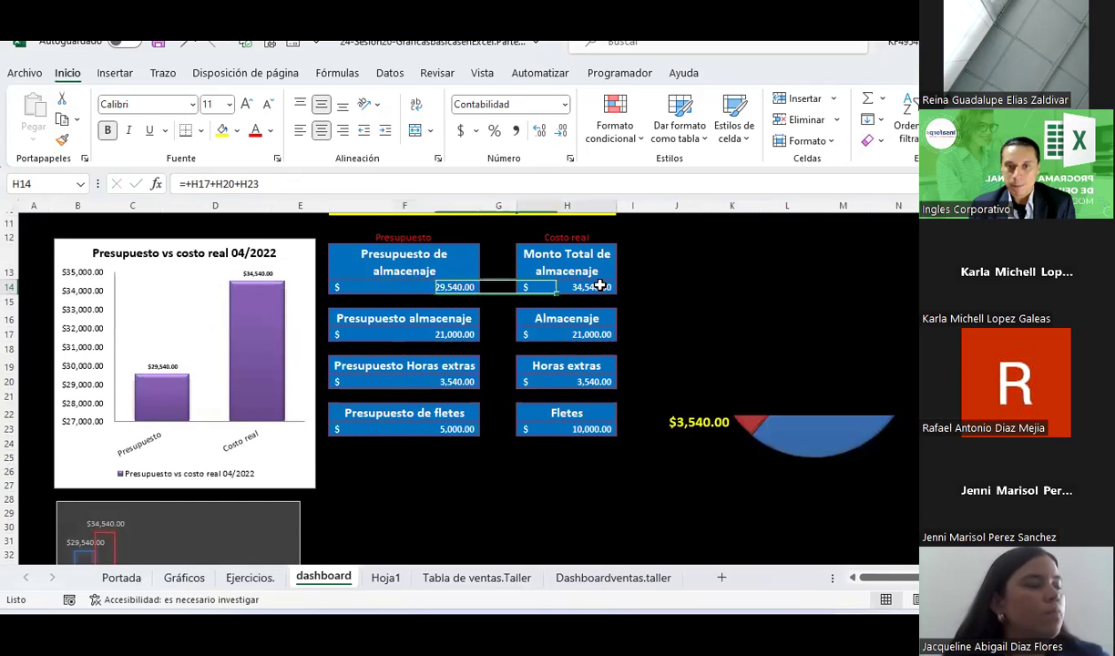
click(385, 577)
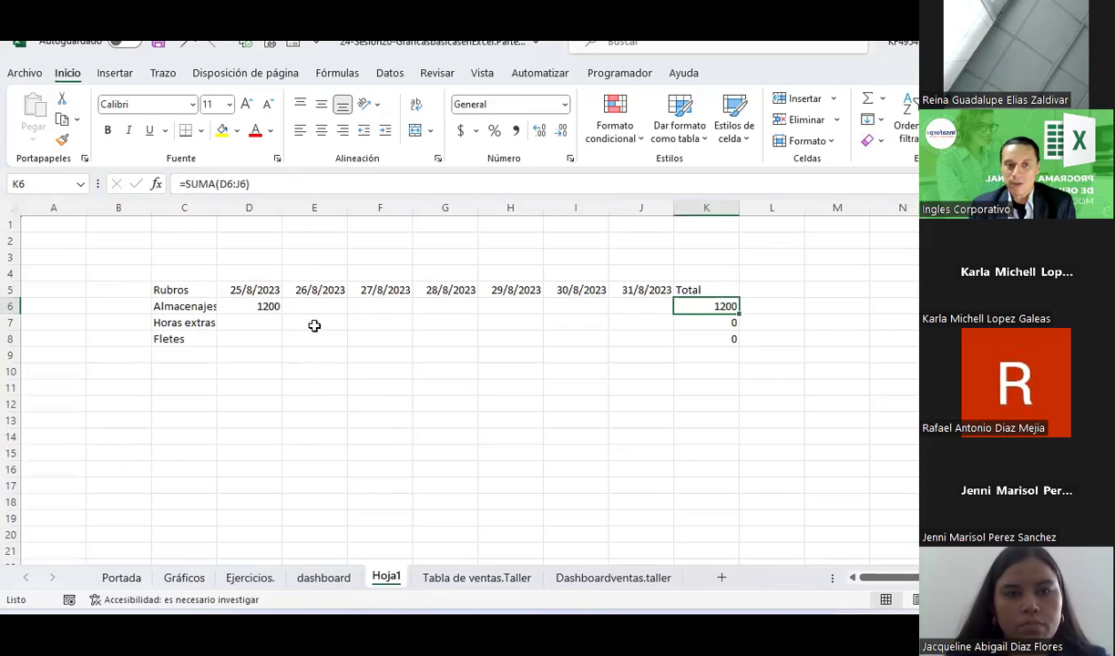
click(305, 292)
click(301, 306)
text(1200)
key(Return)
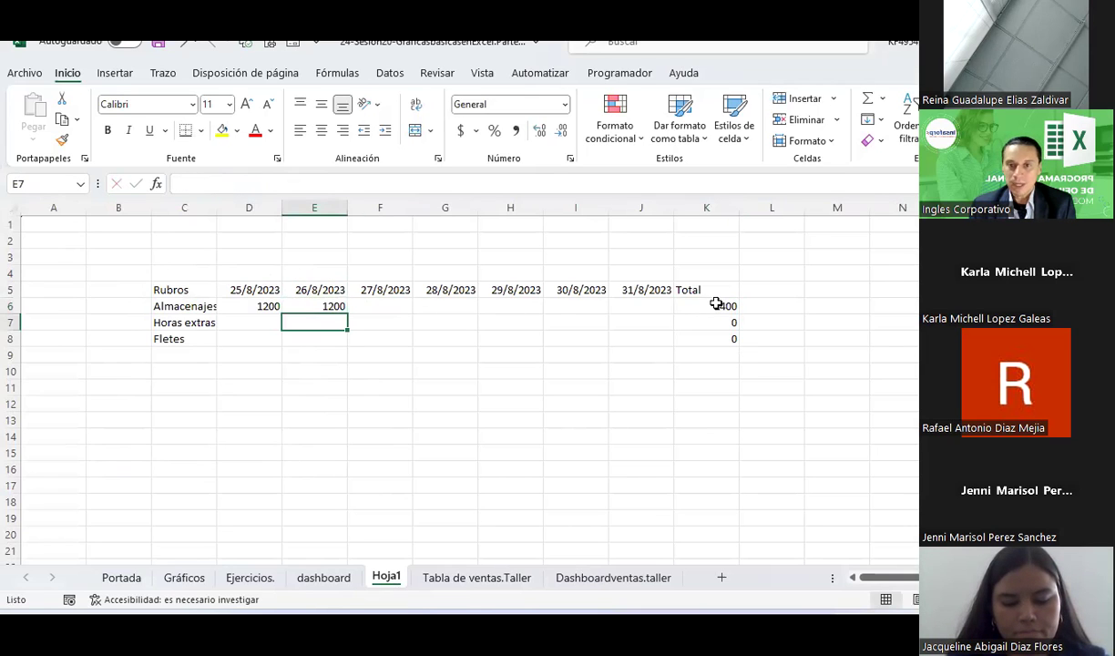
click(717, 305)
Step: On the dashboard sheet, locate the Inicio del periodo and Fecha actual date cells
click(324, 577)
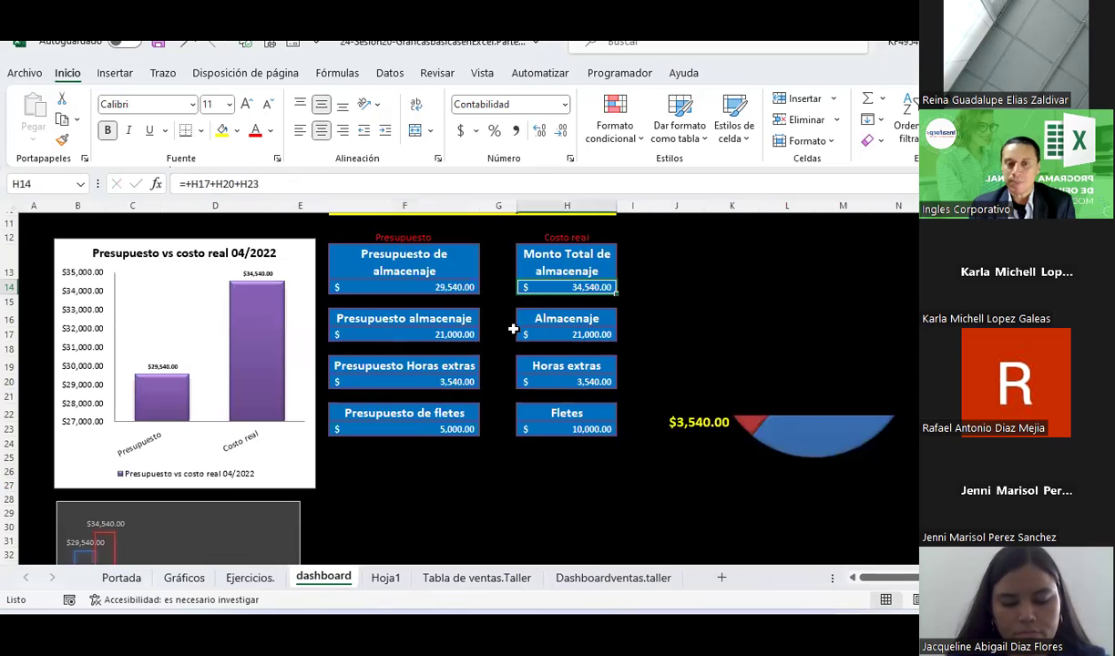
scroll(522, 318, up, 4)
scroll(592, 381, down, 5)
scroll(593, 380, down, 5)
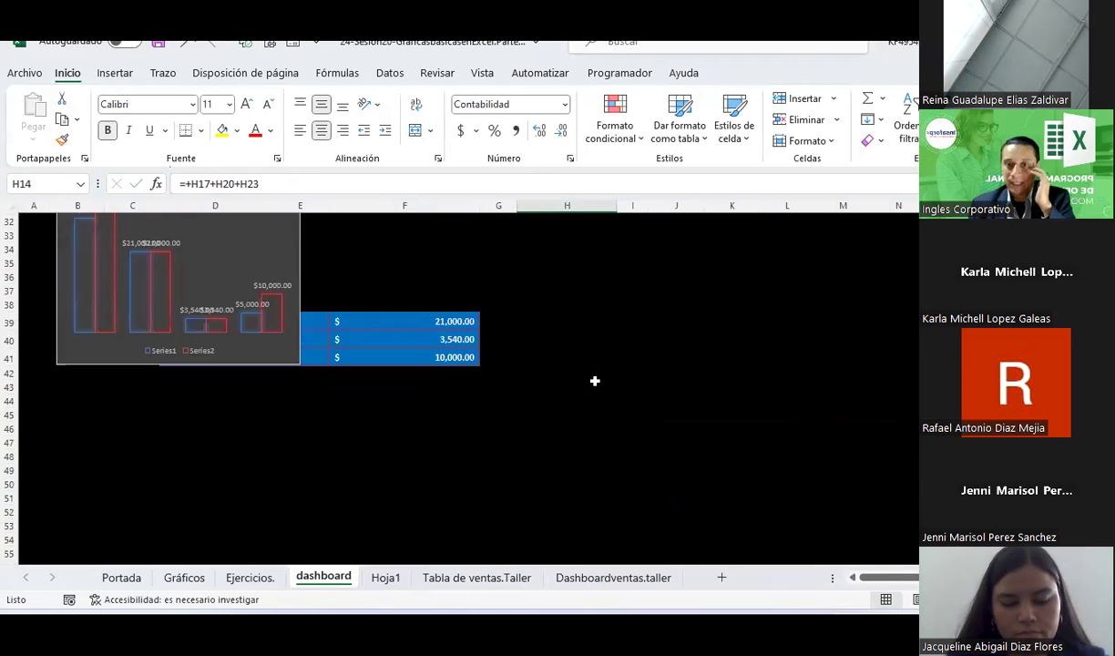
scroll(594, 380, up, 10)
scroll(596, 292, down, 3)
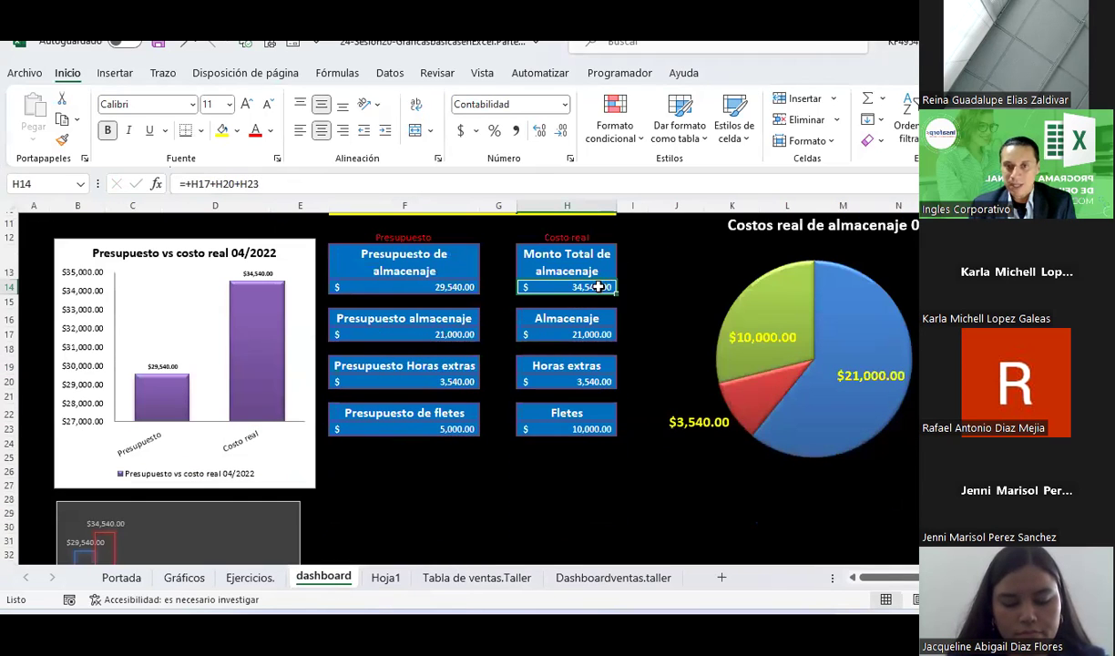
scroll(605, 287, up, 3)
click(907, 276)
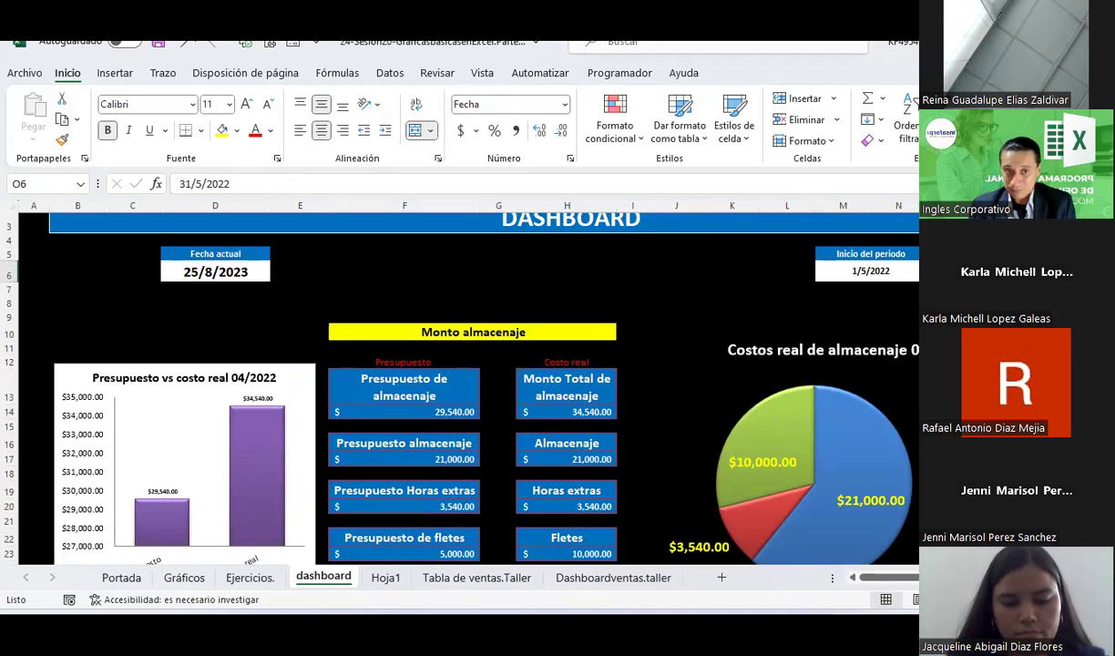
click(234, 269)
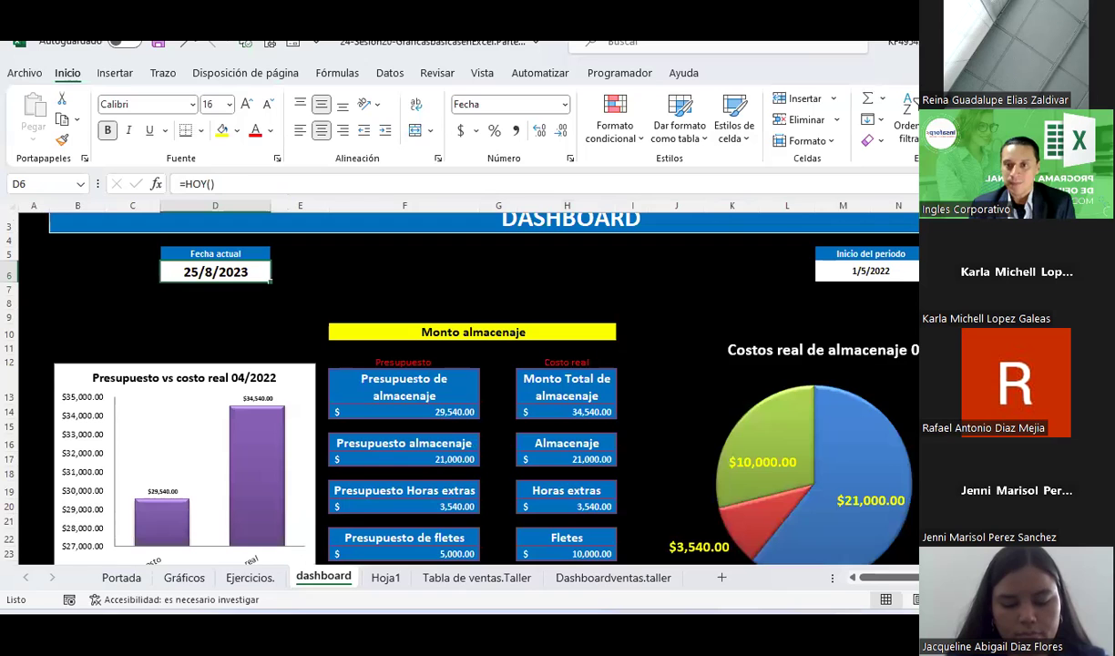
Step: Enter a formula in O6 that references the Fecha actual cell
click(954, 270)
text(=)
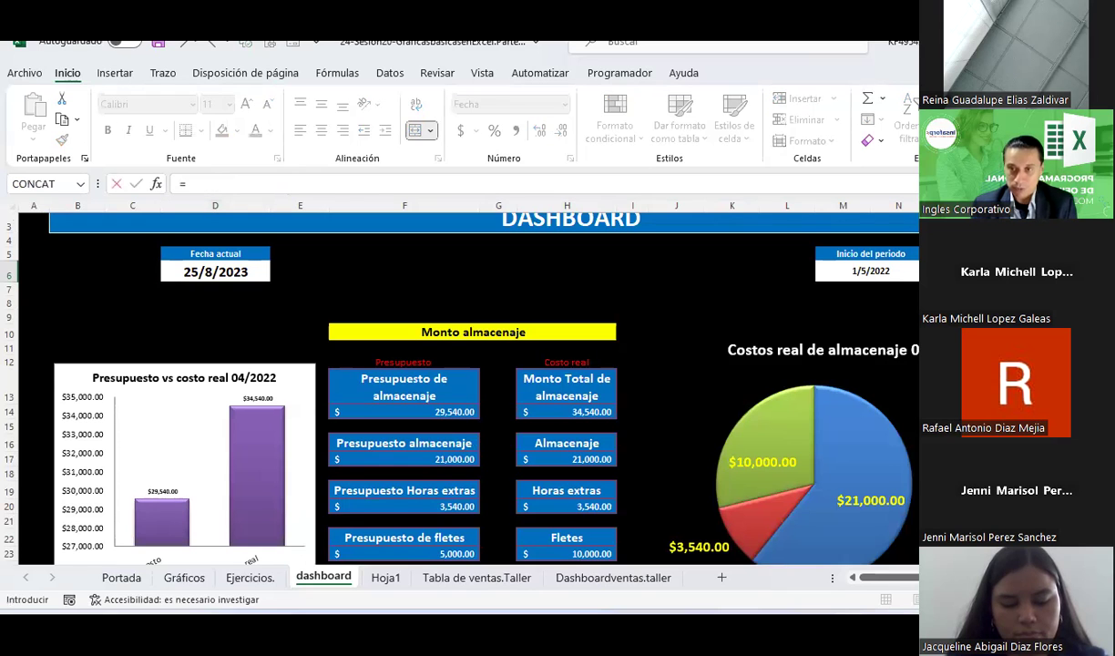
click(200, 272)
key(Return)
Step: Change the Inicio del periodo date in M6 to 1/8/2023
click(228, 268)
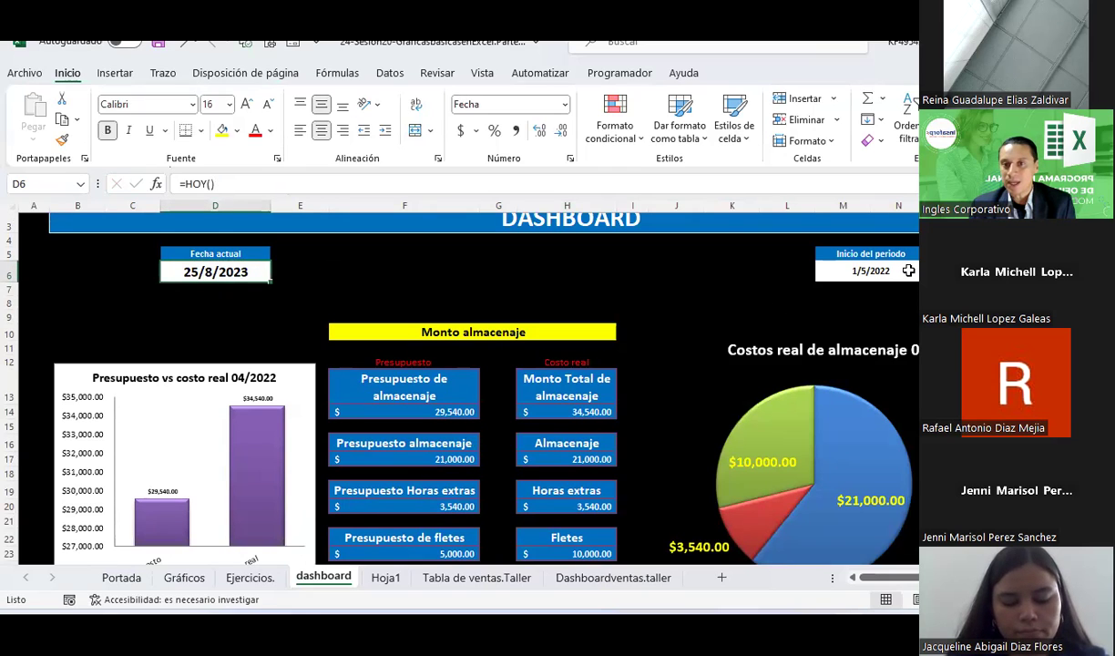
click(869, 268)
click(910, 267)
key(Left)
text(1)
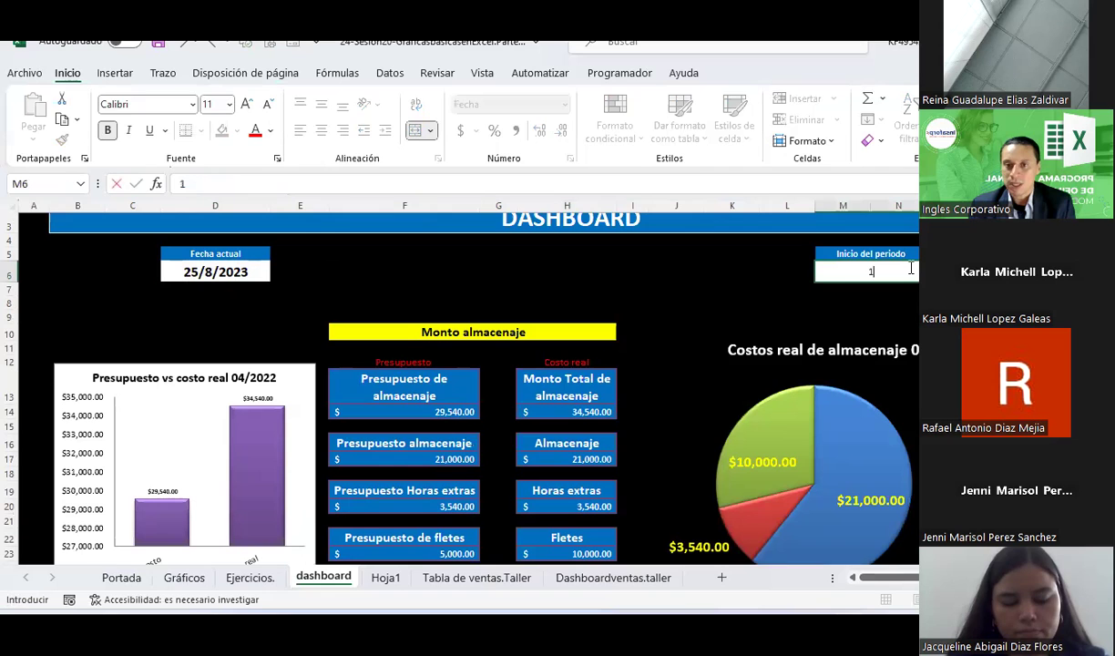
text(-23)
key(Return)
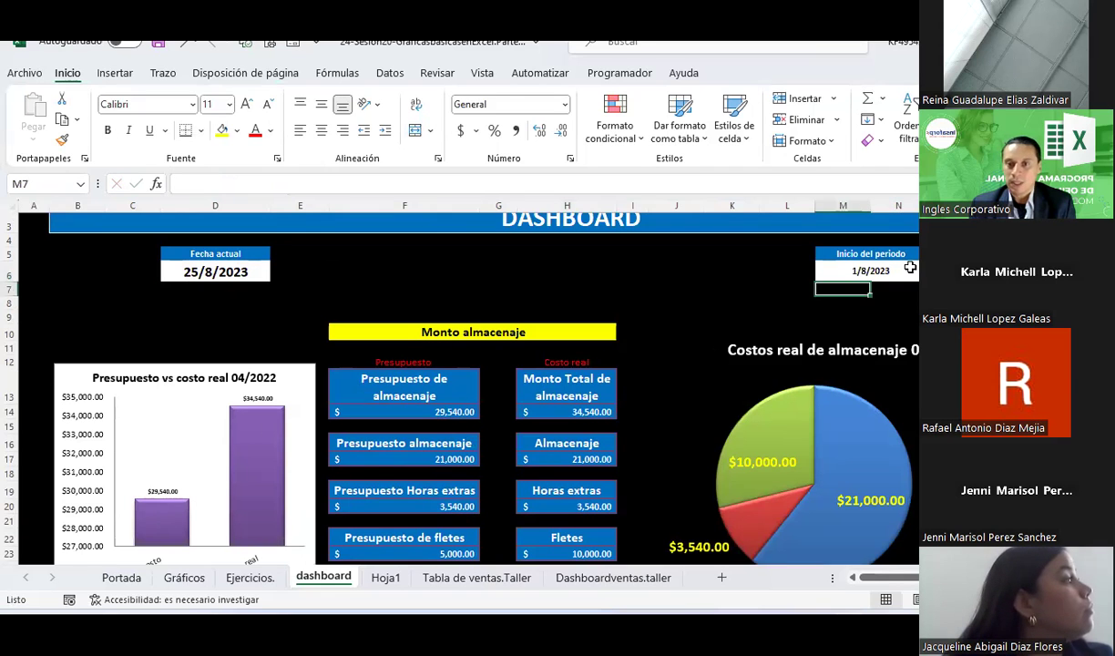
Step: Scroll down to review the real storage cost pie chart, then deselect it
scroll(597, 368, down, 2)
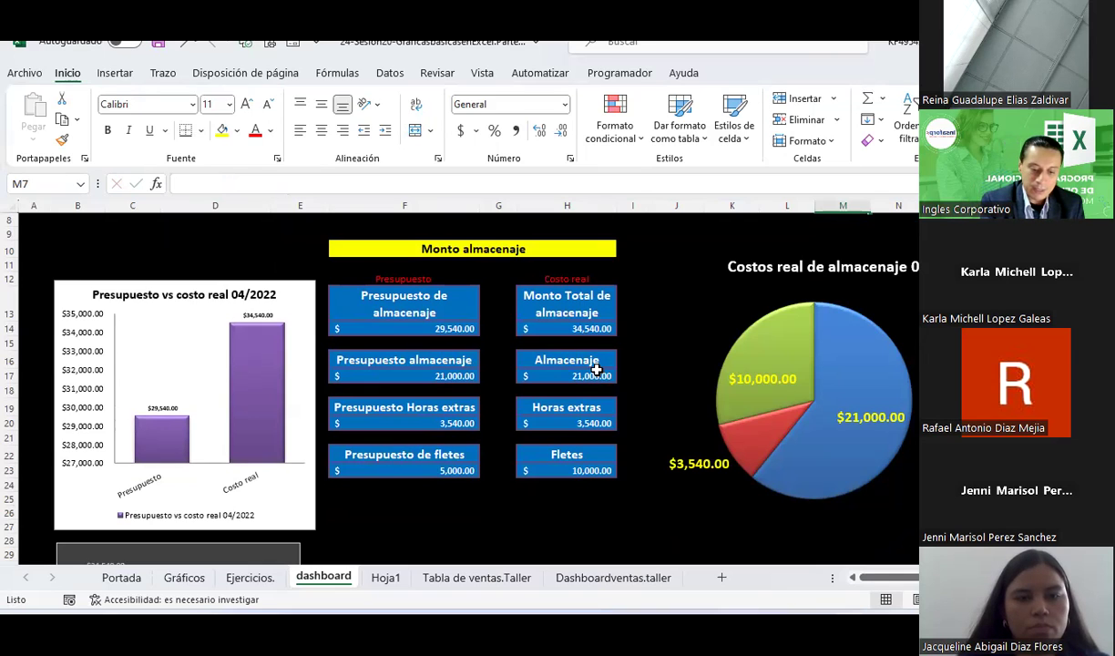
click(693, 306)
click(628, 300)
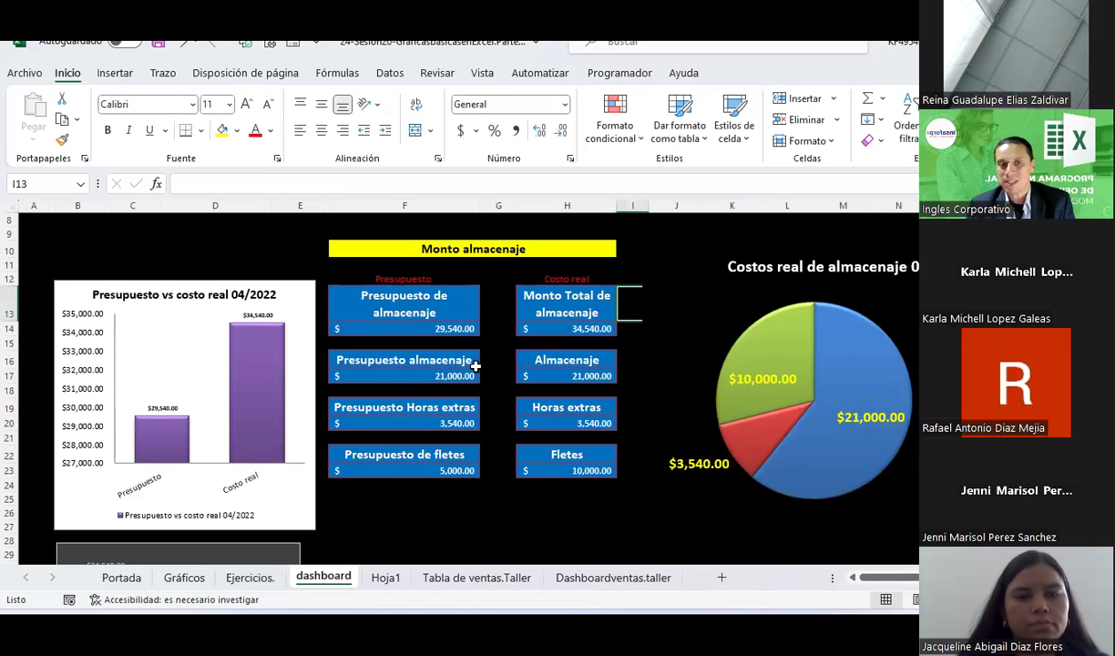
scroll(474, 366, down, 2)
scroll(589, 499, down, 2)
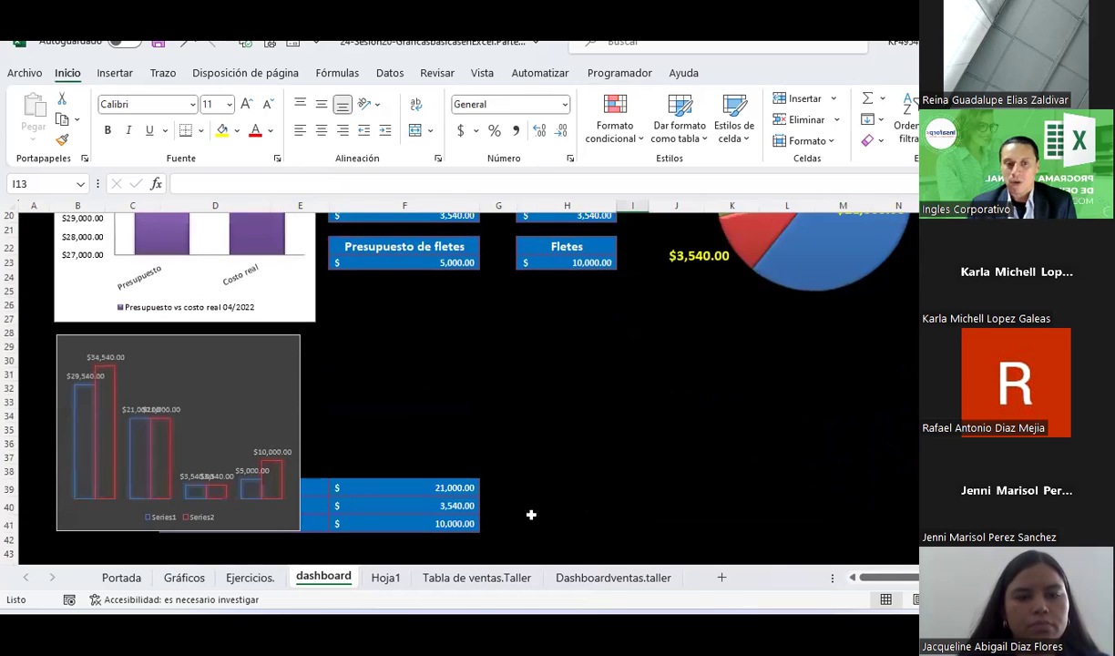
scroll(523, 356, up, 6)
click(522, 314)
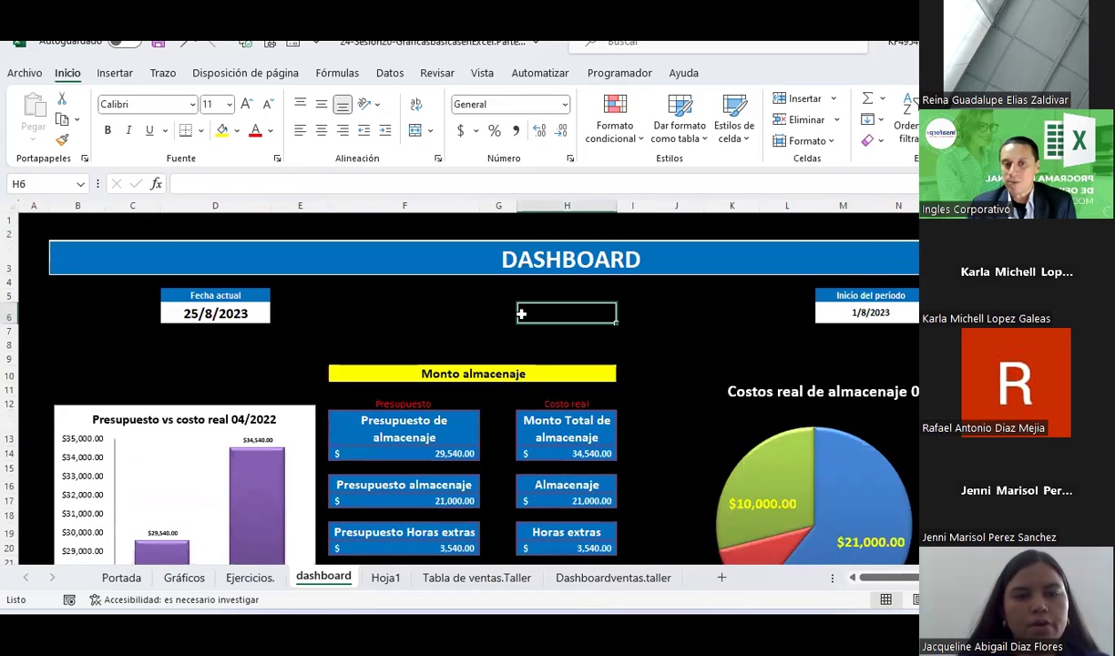
Step: Insert a new blank worksheet Hoja2 and move it after Hoja1
right_click(337, 579)
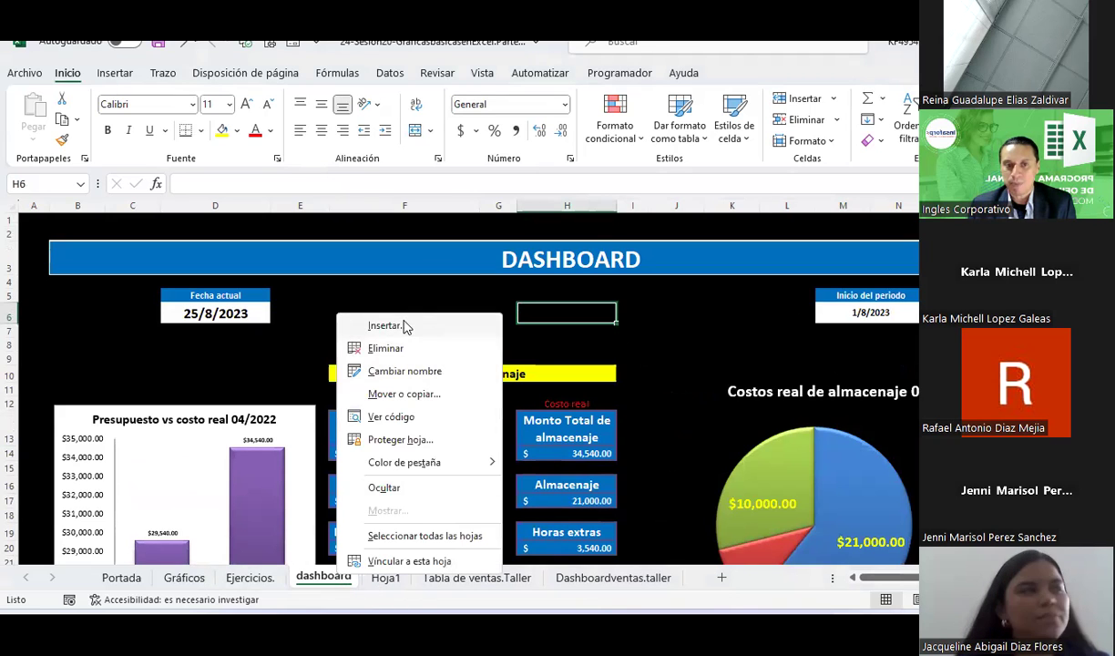
click(403, 326)
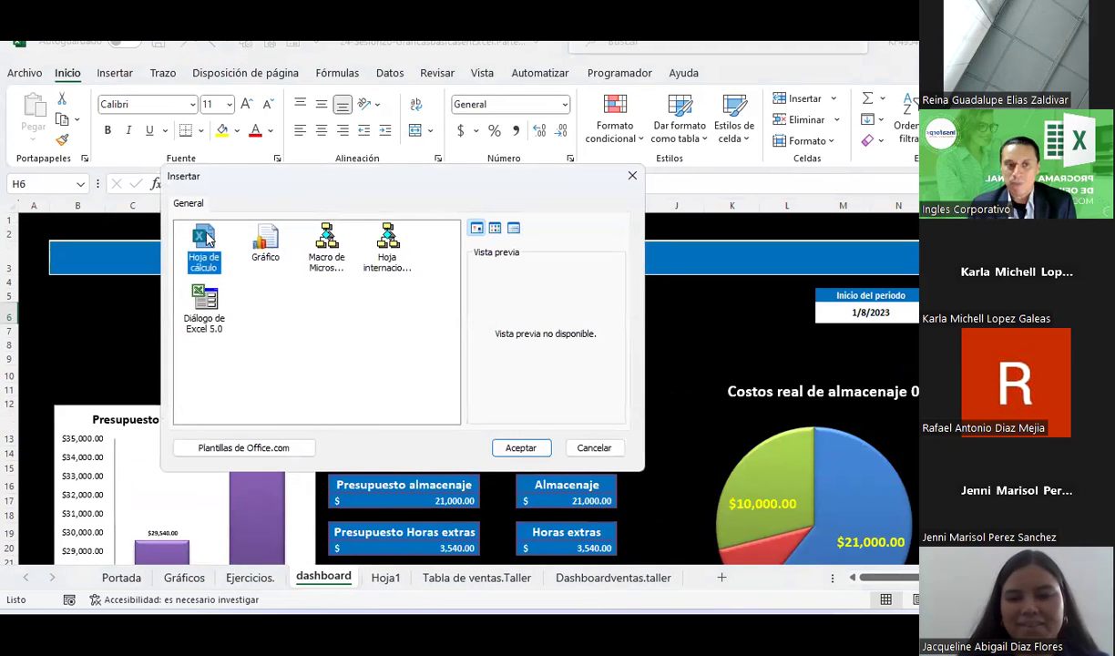
double_click(204, 239)
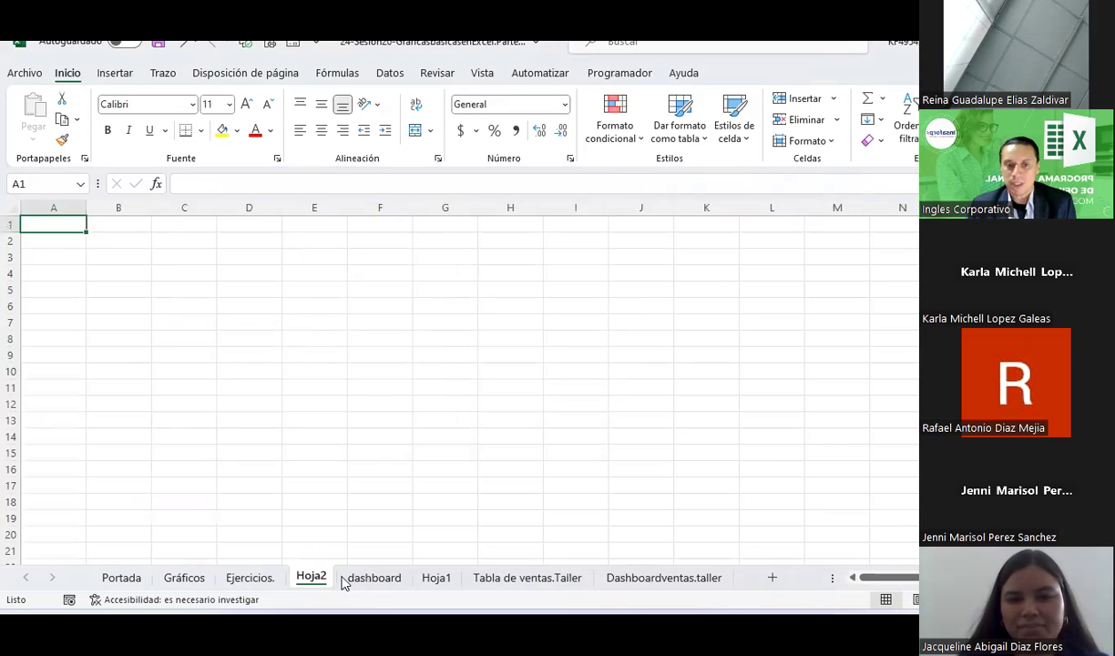
drag(345, 583, 471, 575)
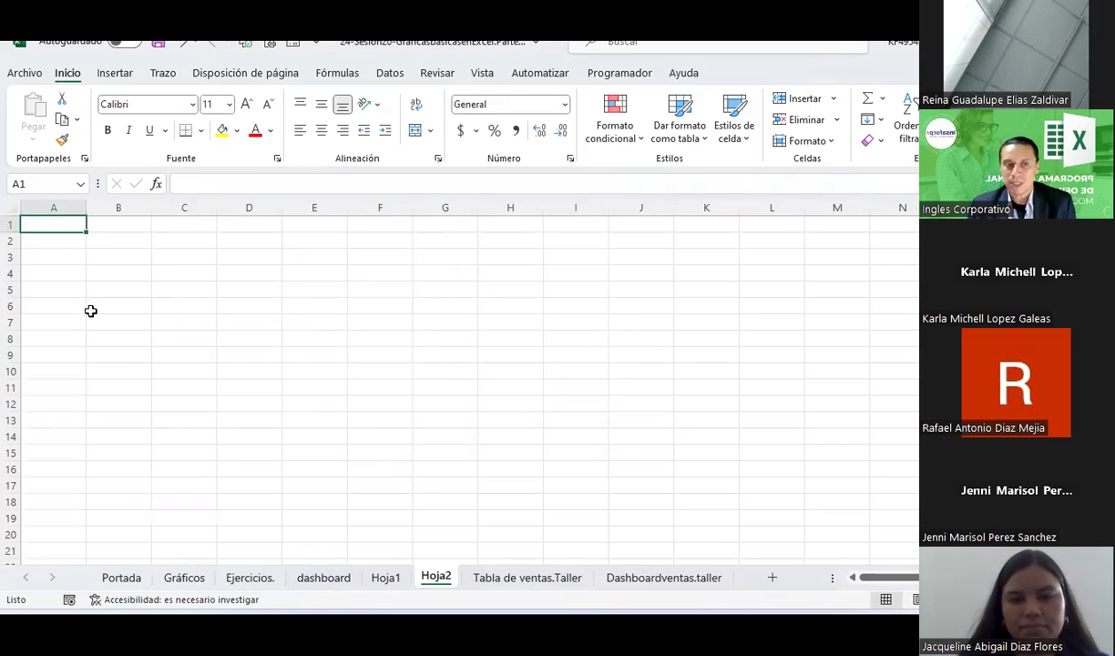
Step: Fill the entire Hoja2 sheet black, then select cells E4:J4
click(11, 204)
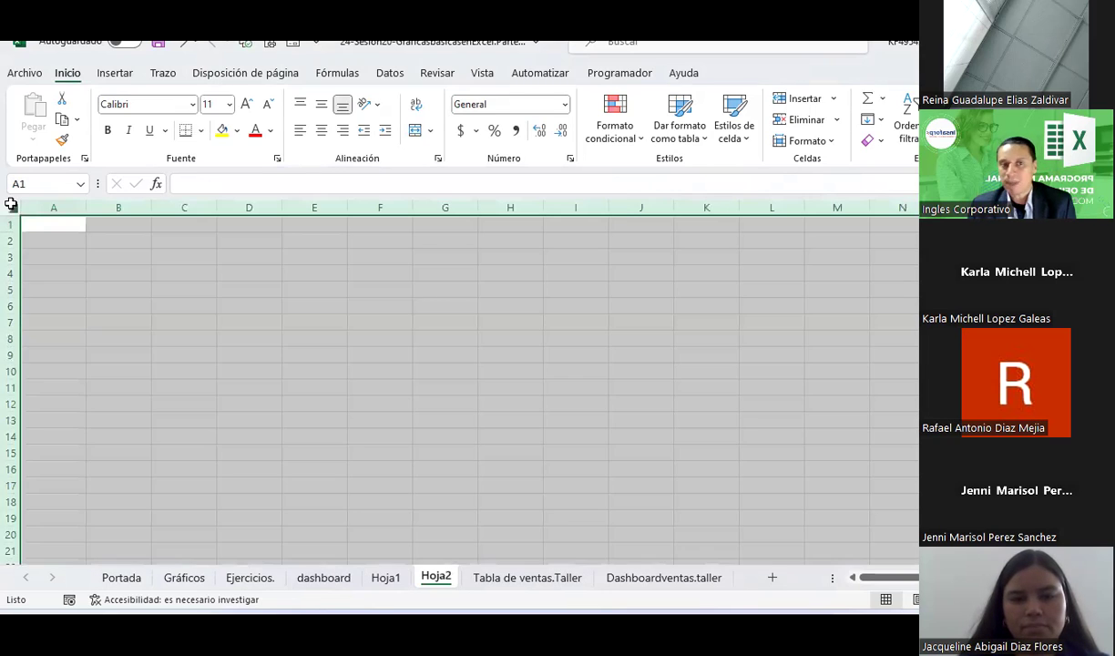
click(236, 130)
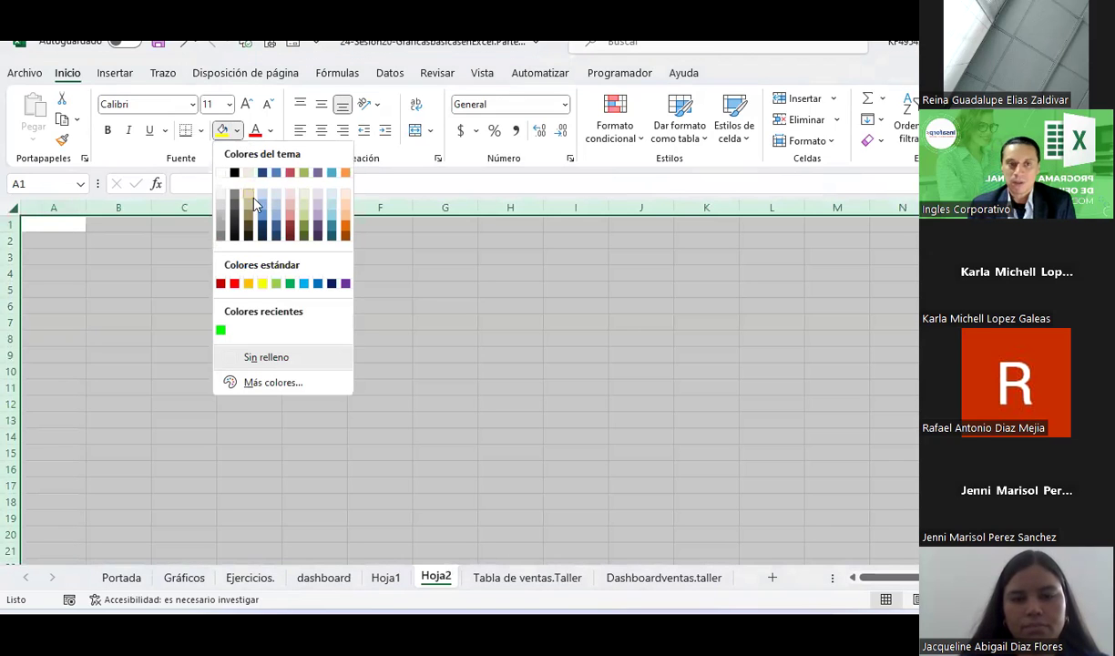
click(234, 172)
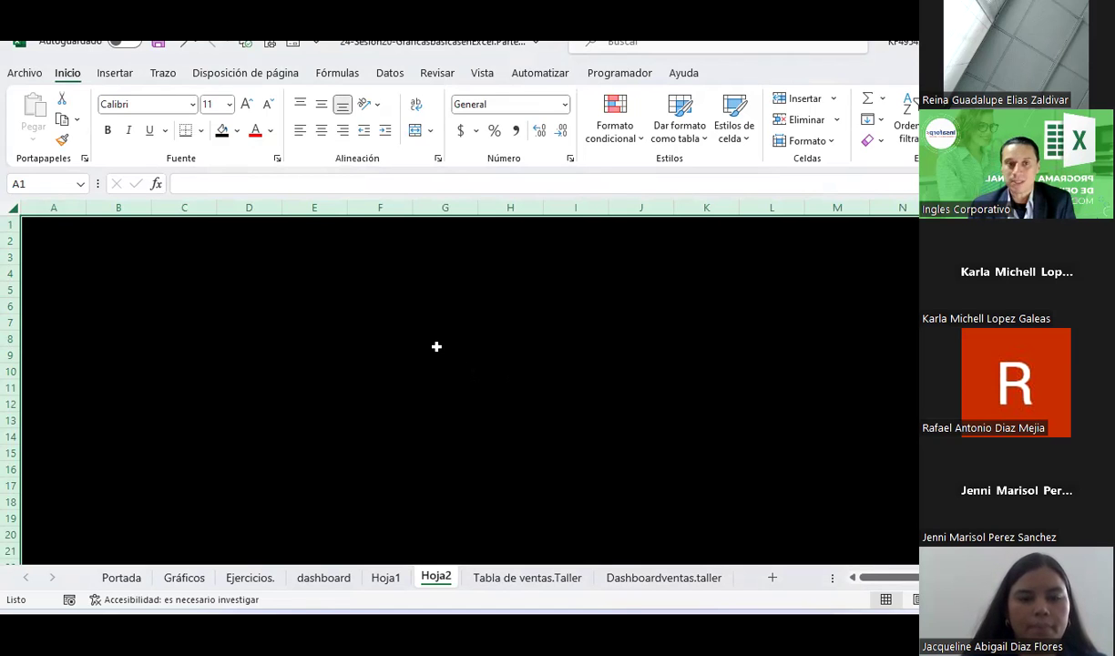
drag(310, 271, 616, 274)
Step: Merge and center E4:J4 and choose grey as its border colour
click(415, 129)
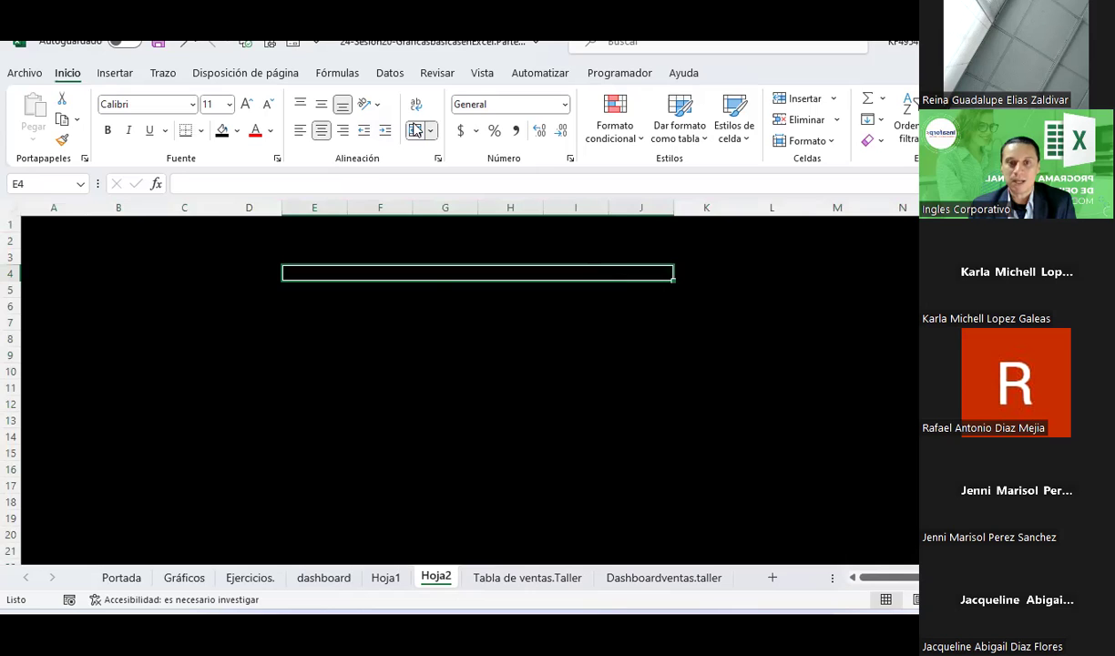
right_click(430, 273)
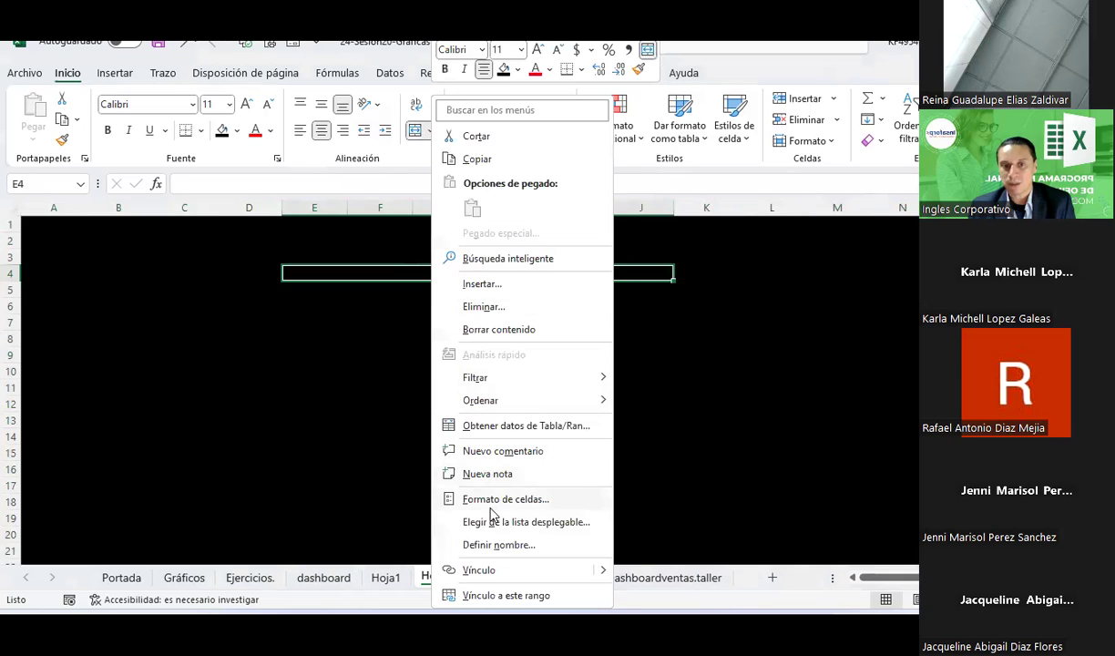
click(480, 500)
click(441, 247)
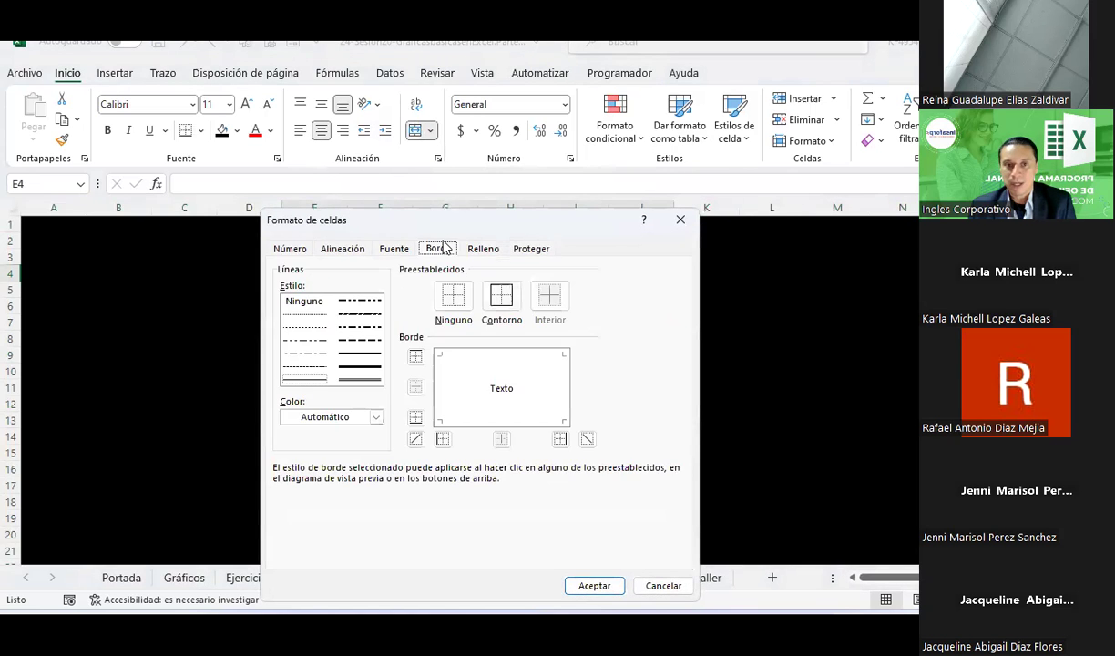
click(374, 417)
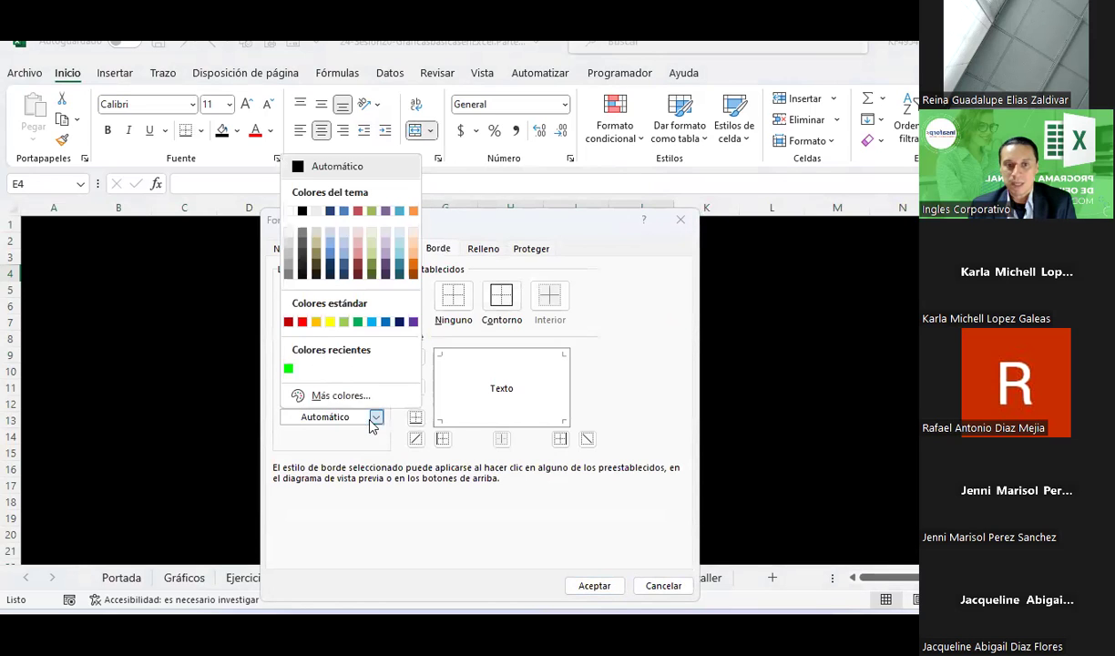
click(291, 271)
Step: Apply thin grey top, left and bottom borders to the block and make row 4 taller
click(457, 353)
click(439, 383)
click(304, 379)
click(451, 401)
click(474, 401)
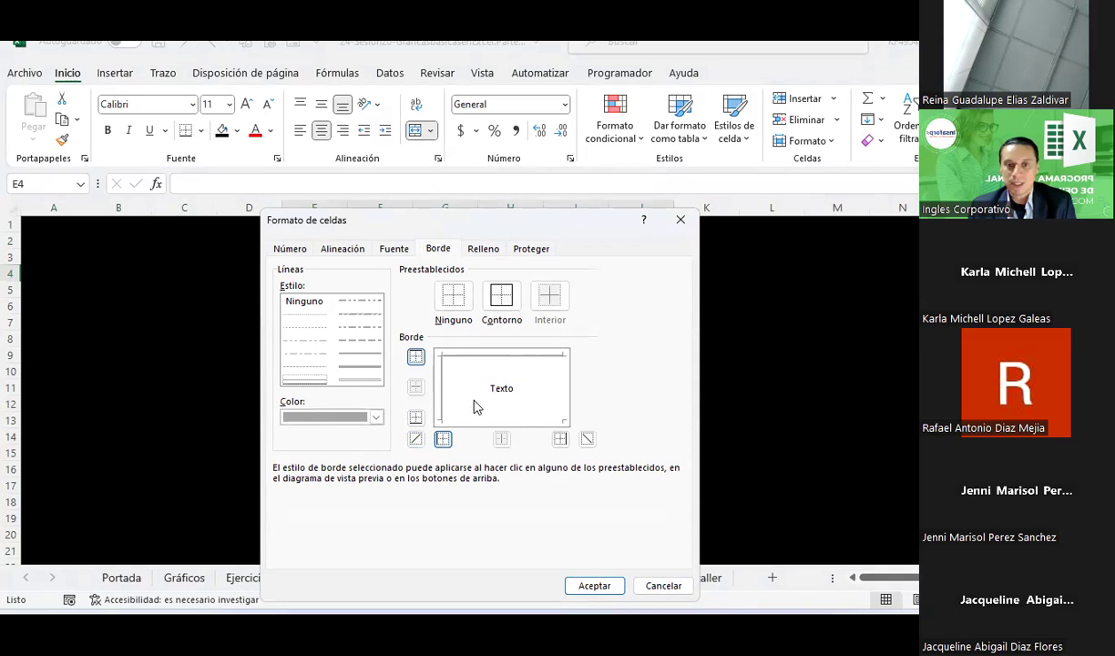
click(475, 422)
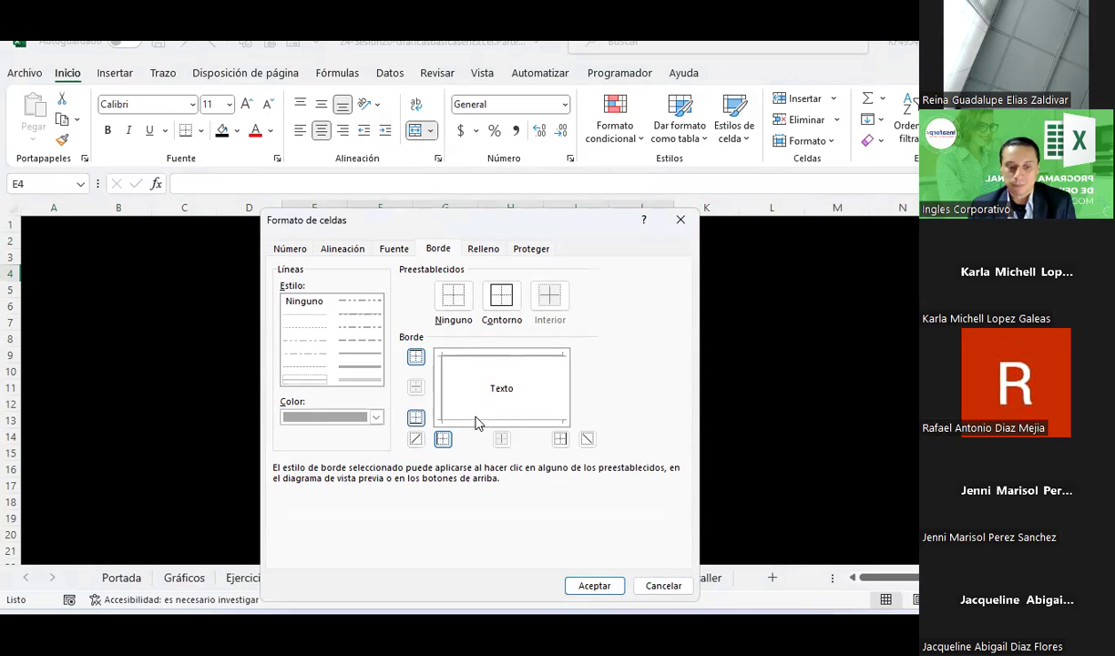
click(592, 586)
click(551, 470)
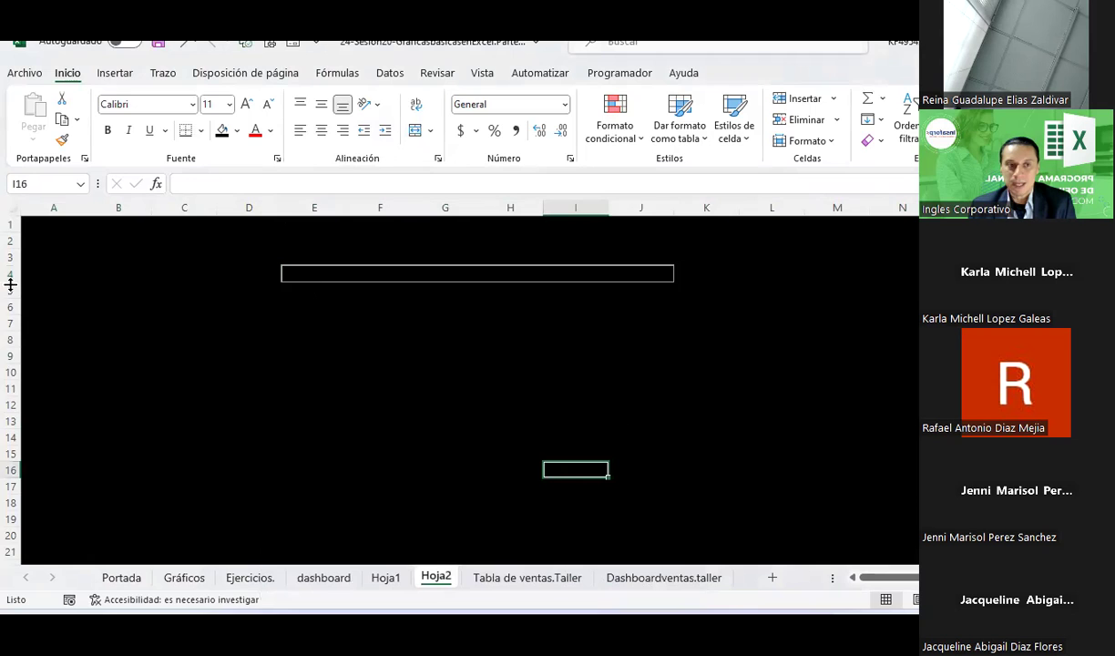
drag(10, 285, 7, 315)
click(346, 297)
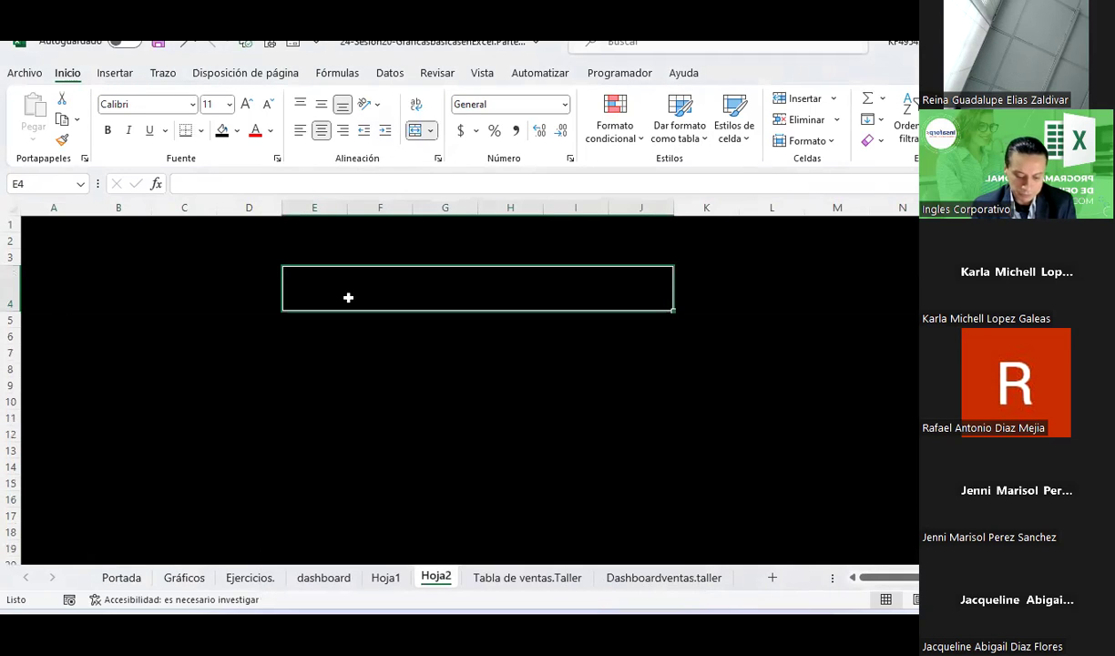
Step: Type the title into E4, centre it vertically and make the text white
text(Indicador m)
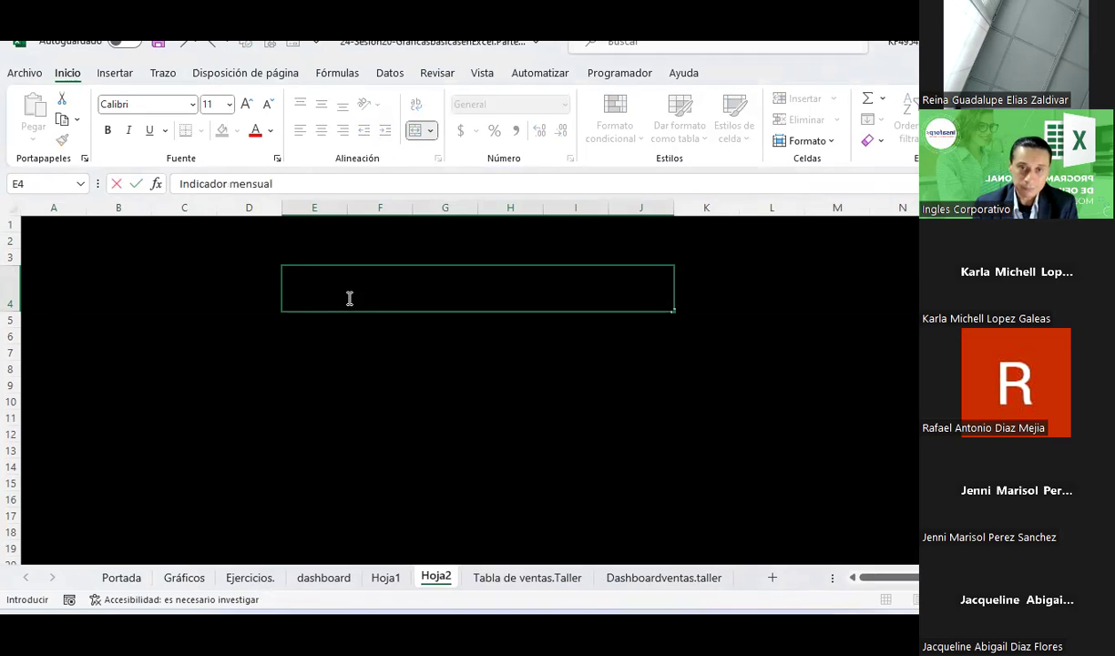
text(ens)
key(Return)
click(348, 297)
click(321, 104)
click(270, 131)
click(255, 199)
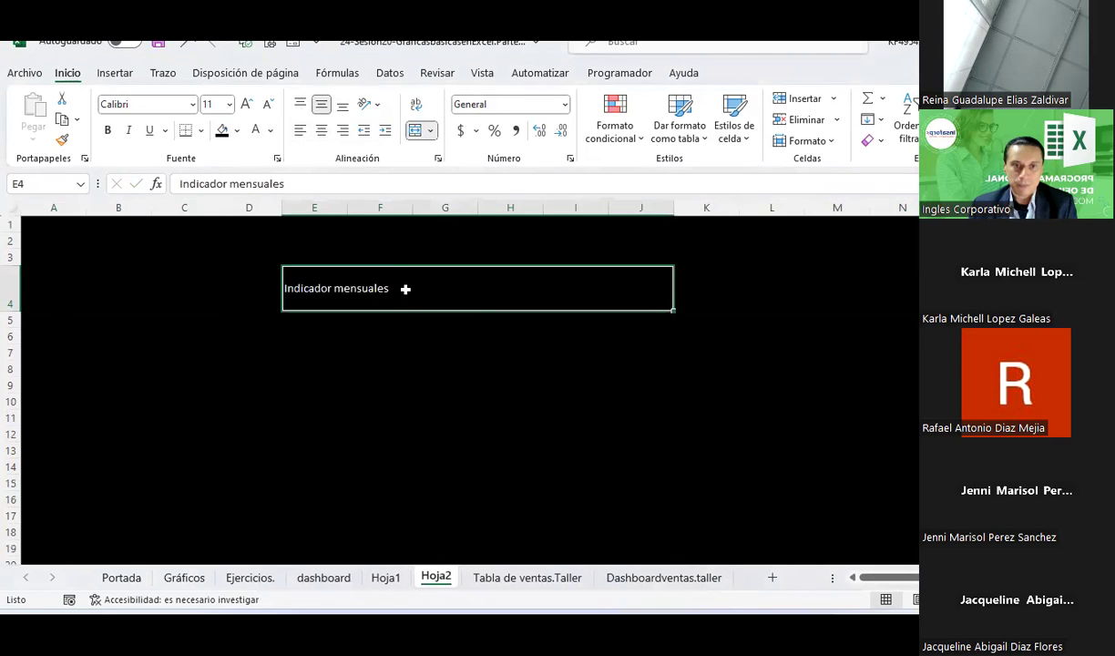
Step: Correct the title to 'Indicadores mensuales del dpto de Logística', centred, size 18 and bold
double_click(330, 286)
text(es)
text( del dpto de Logística)
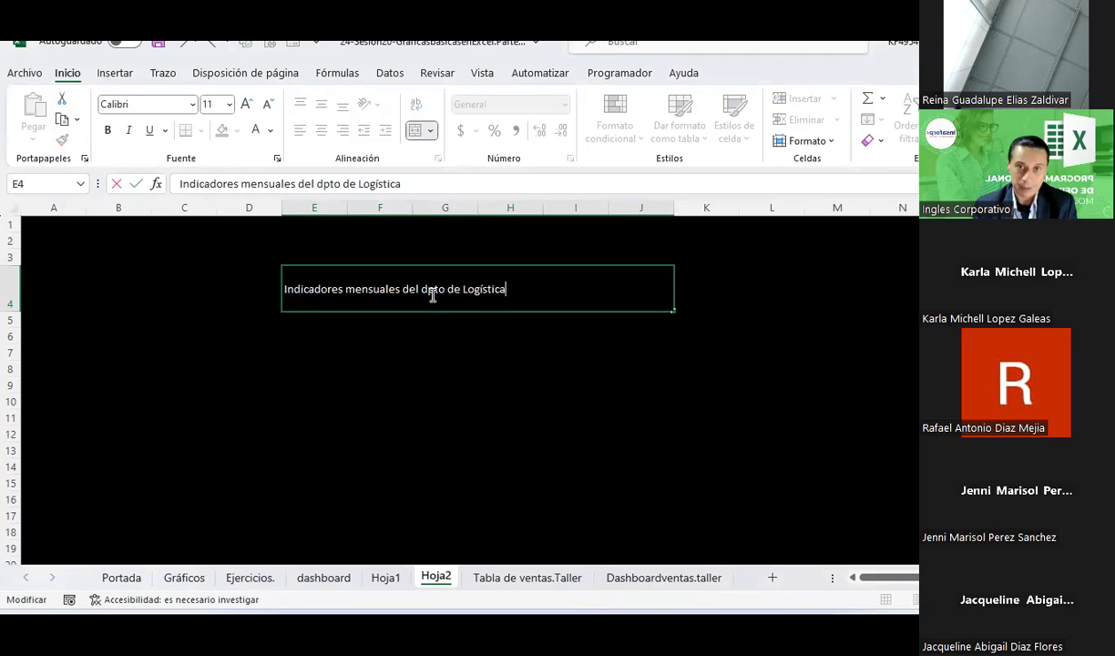
key(Return)
click(506, 291)
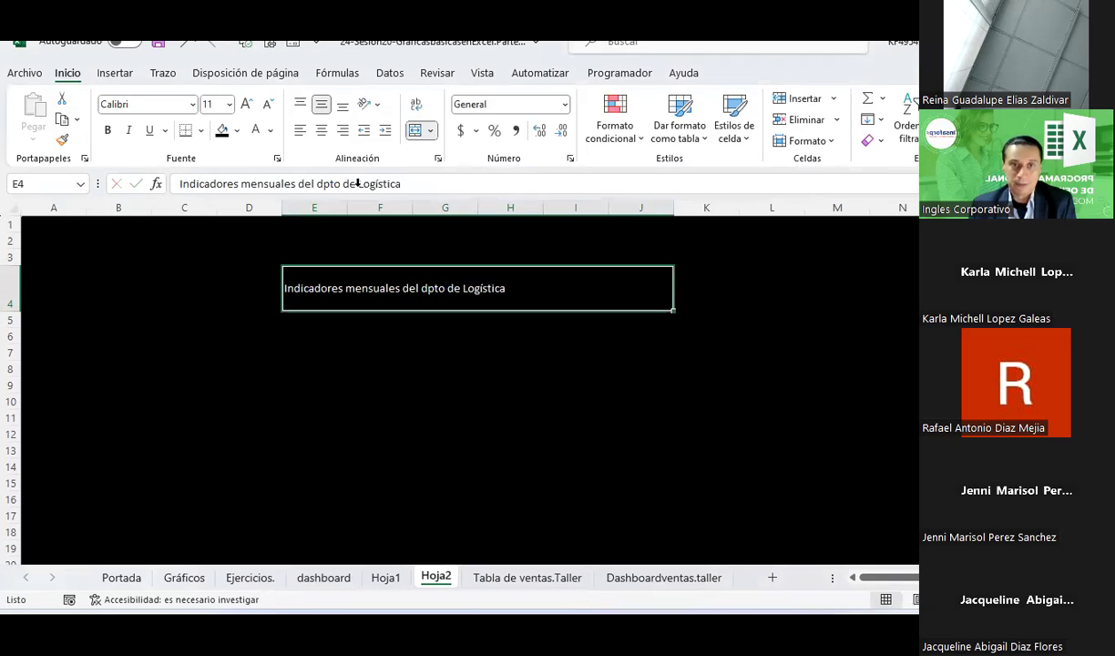
click(323, 130)
click(245, 103)
click(245, 103)
click(245, 103)
click(245, 103)
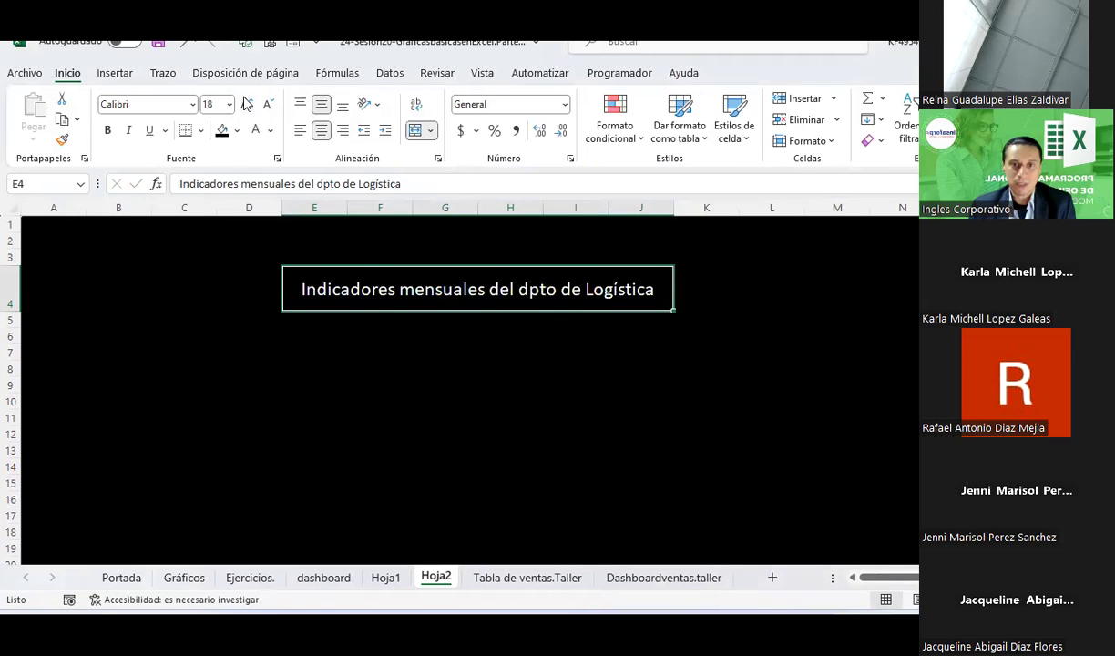
click(108, 130)
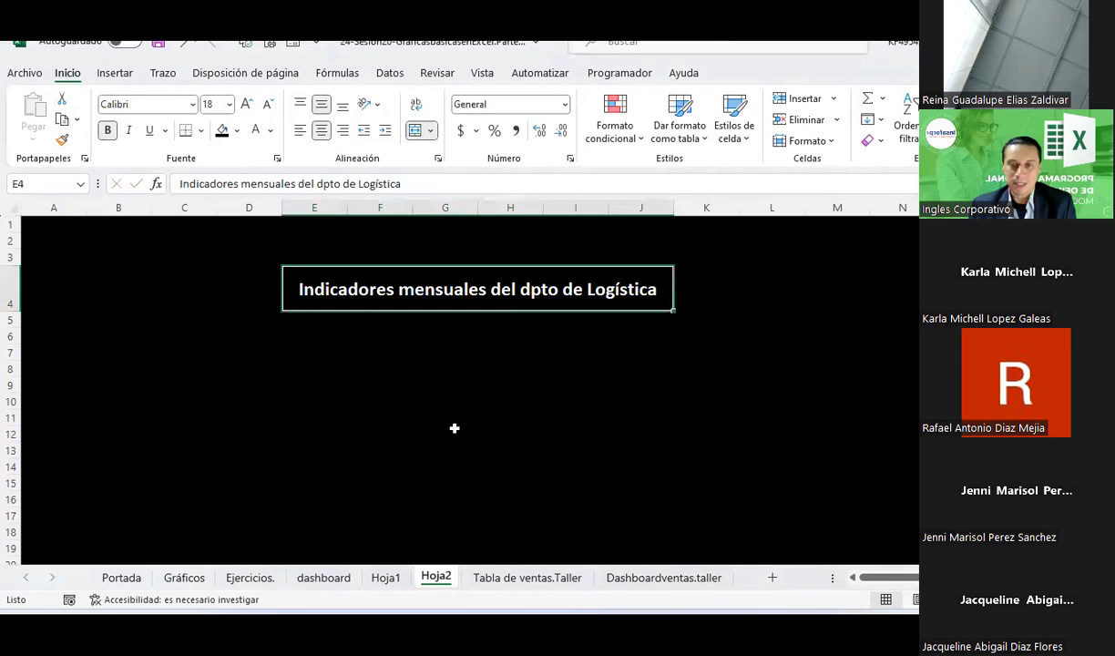
click(513, 428)
click(432, 293)
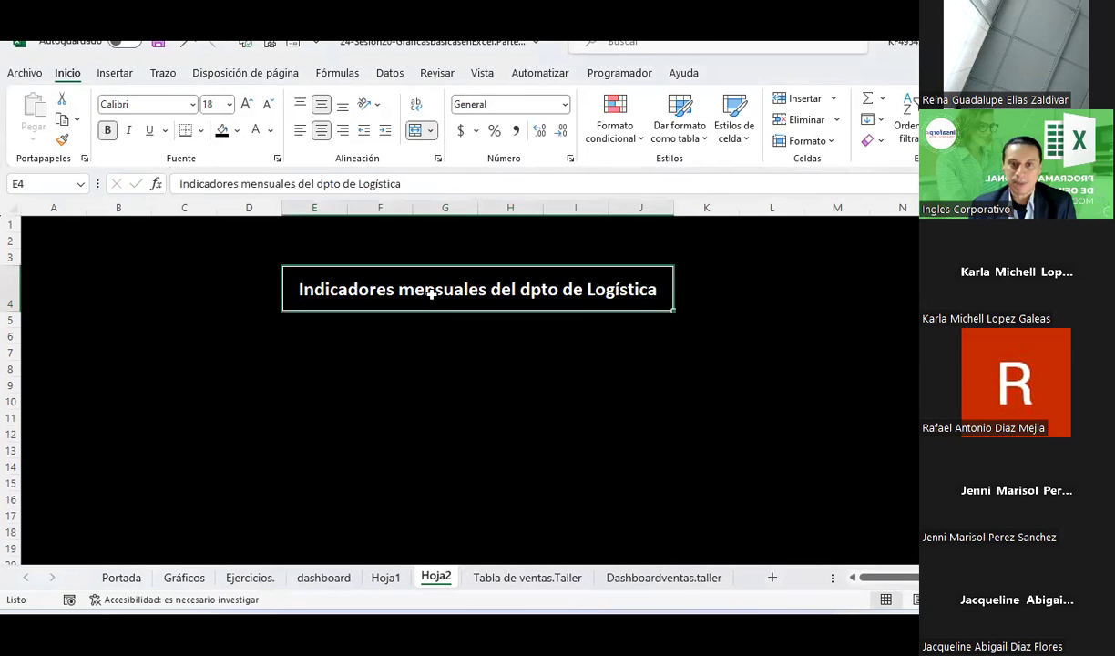
click(516, 424)
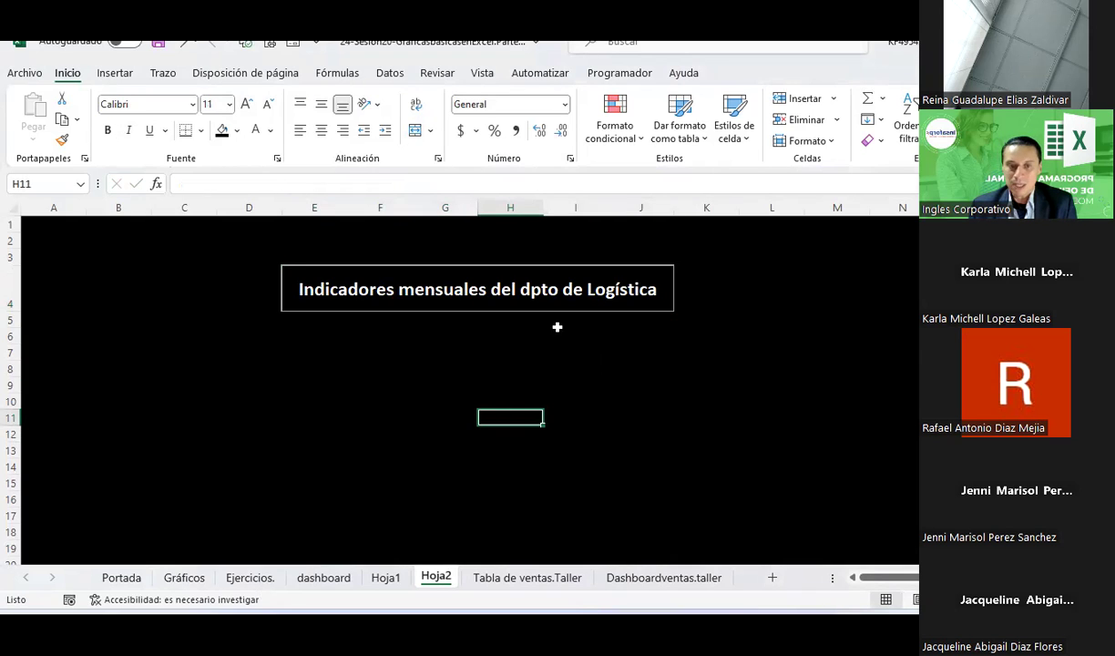
Step: Fill the title block dark red, then change the fill to orange
click(397, 279)
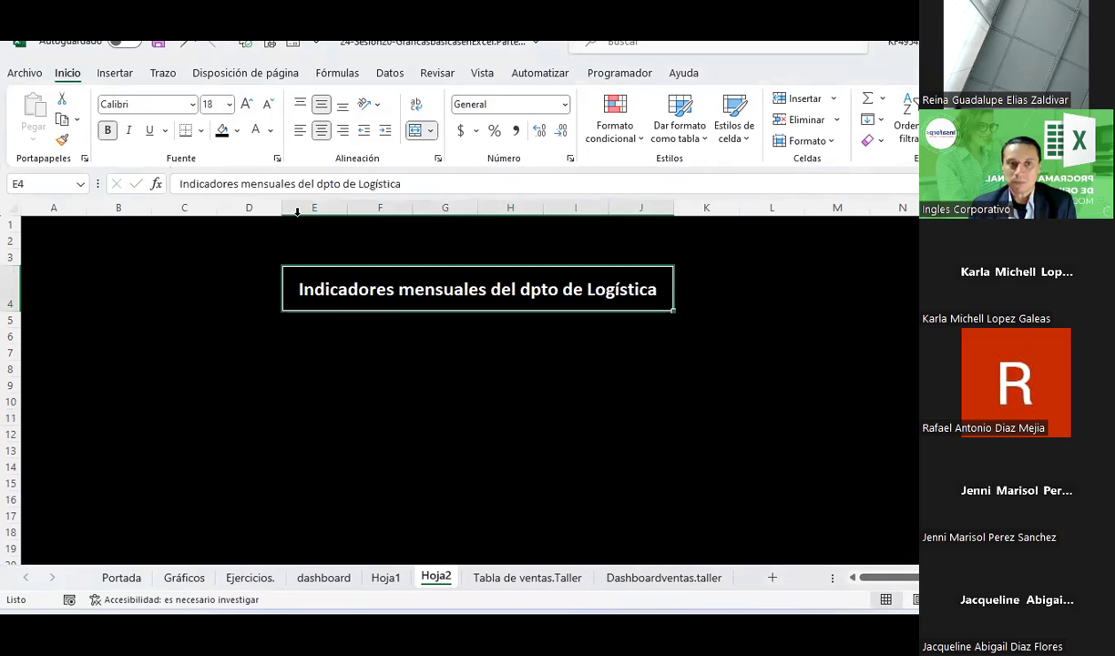
click(237, 130)
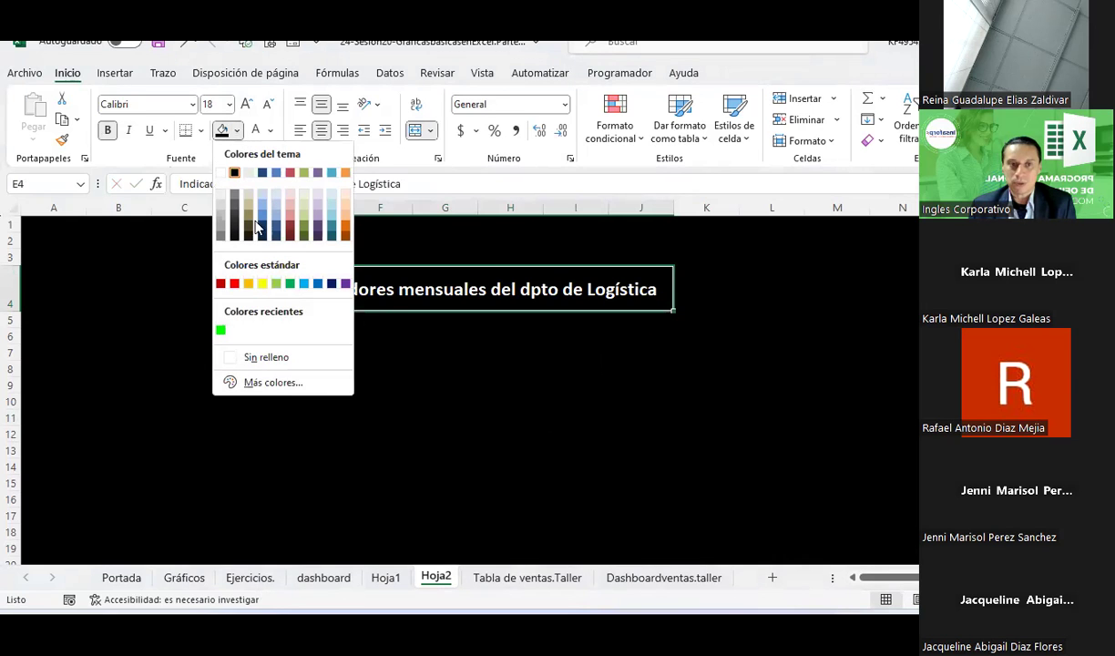
click(220, 285)
click(445, 401)
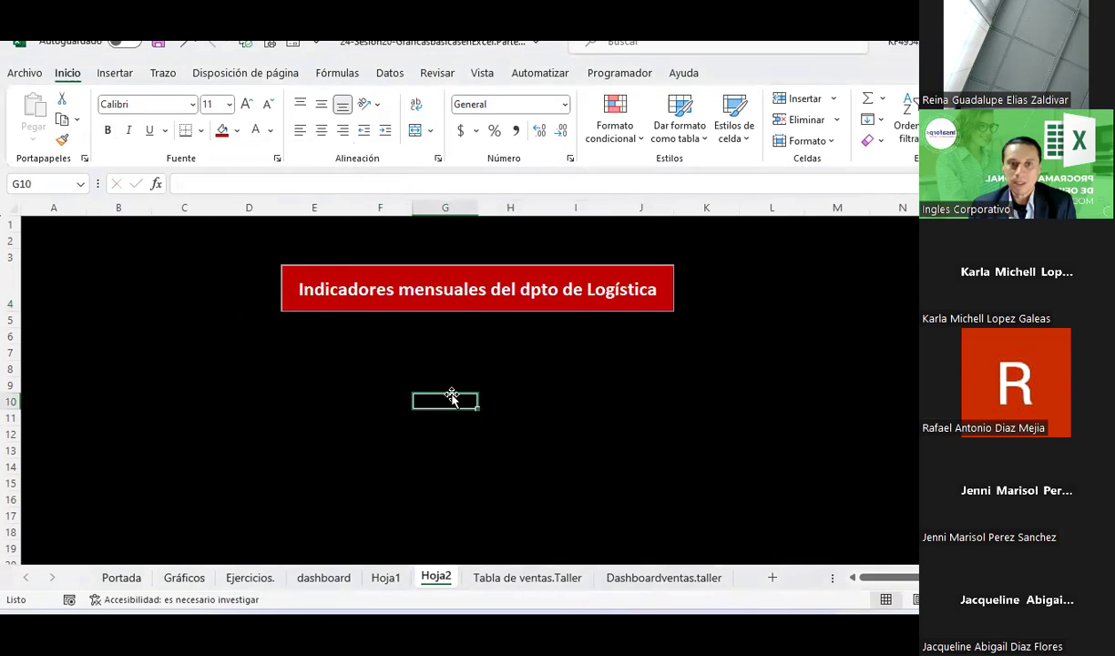
click(373, 295)
click(237, 130)
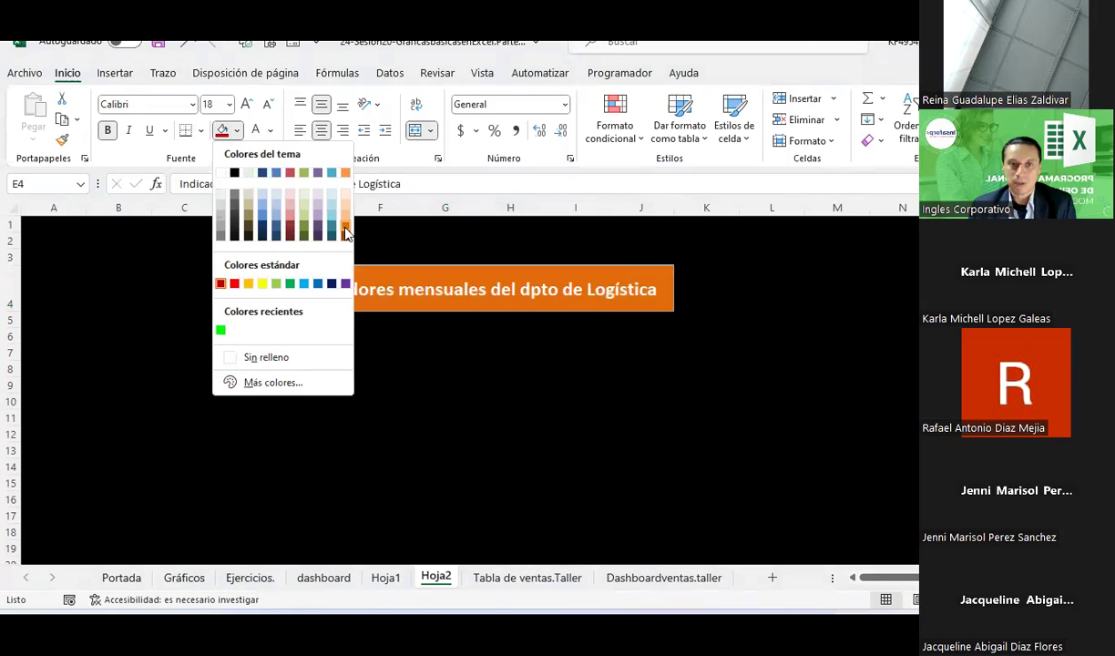
click(345, 232)
click(380, 401)
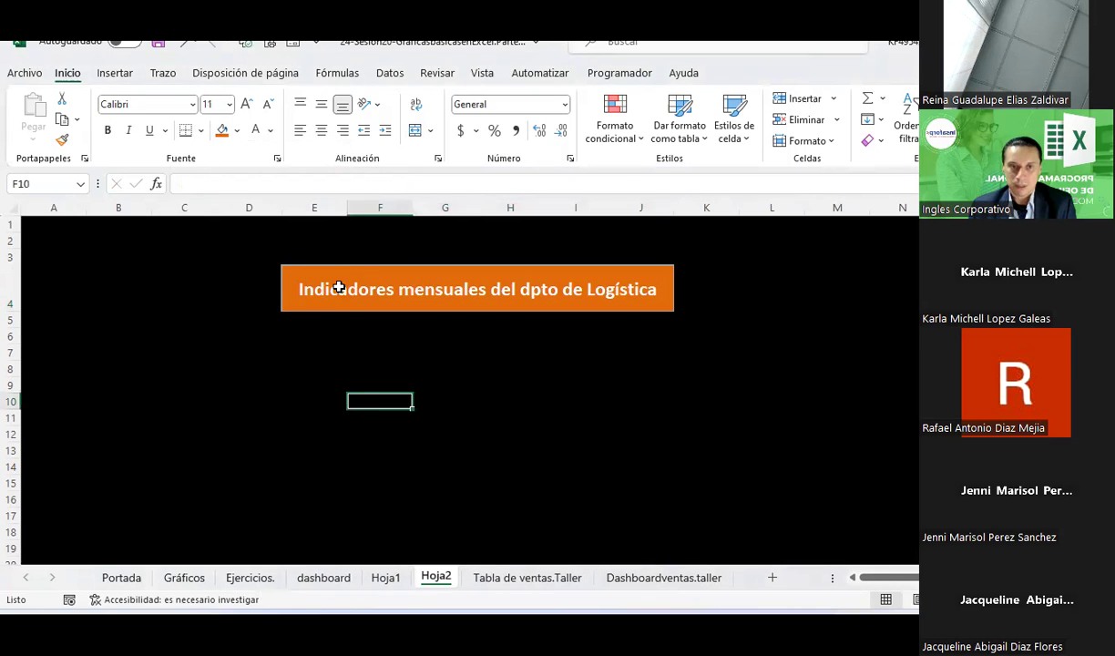
Step: Redraw the title block's border in a double line style
click(345, 273)
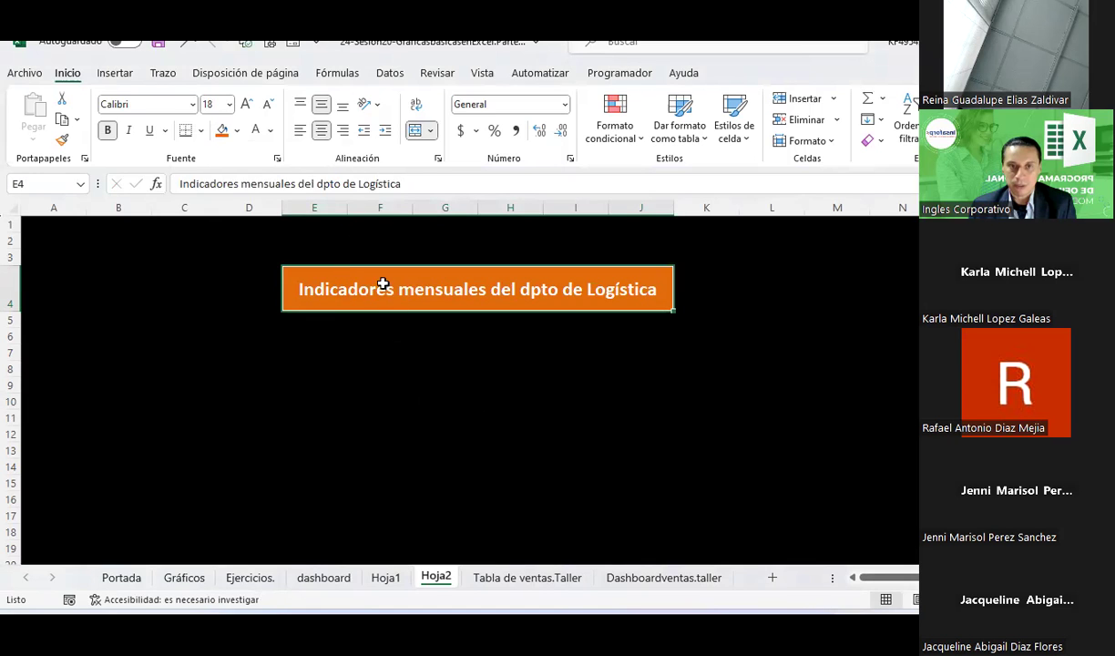
right_click(382, 283)
click(464, 520)
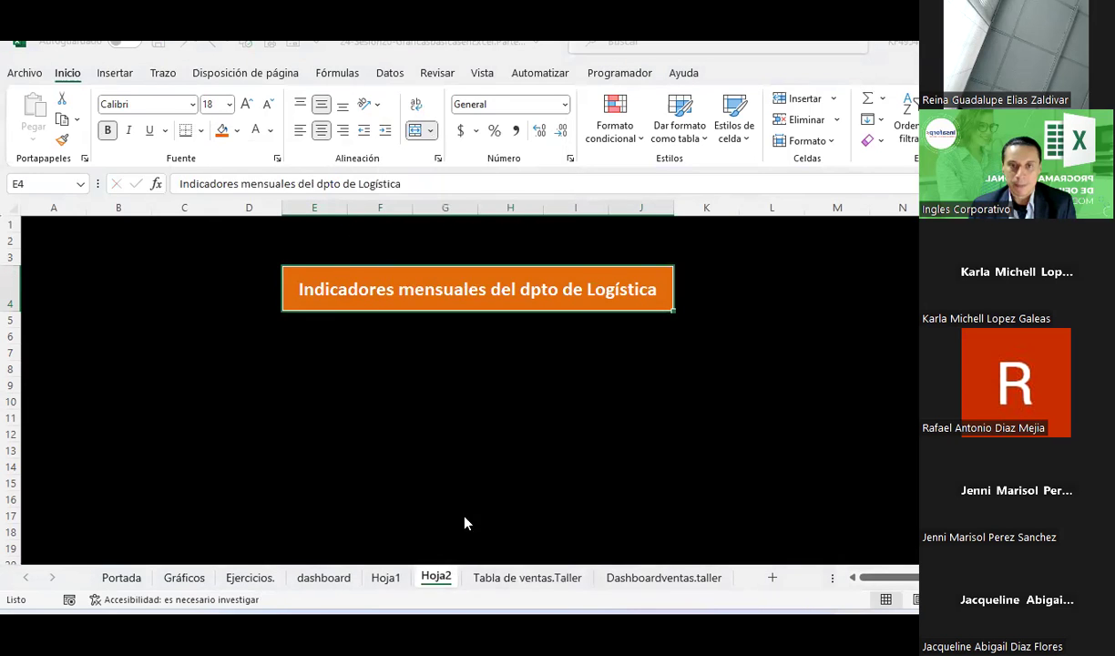
click(344, 367)
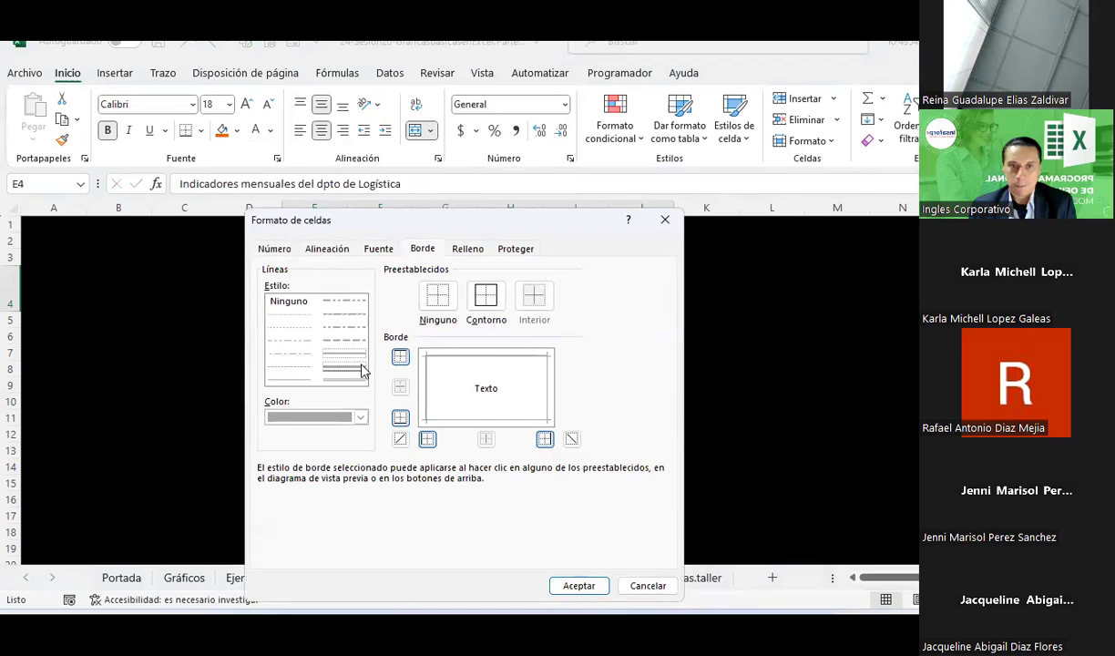
click(433, 365)
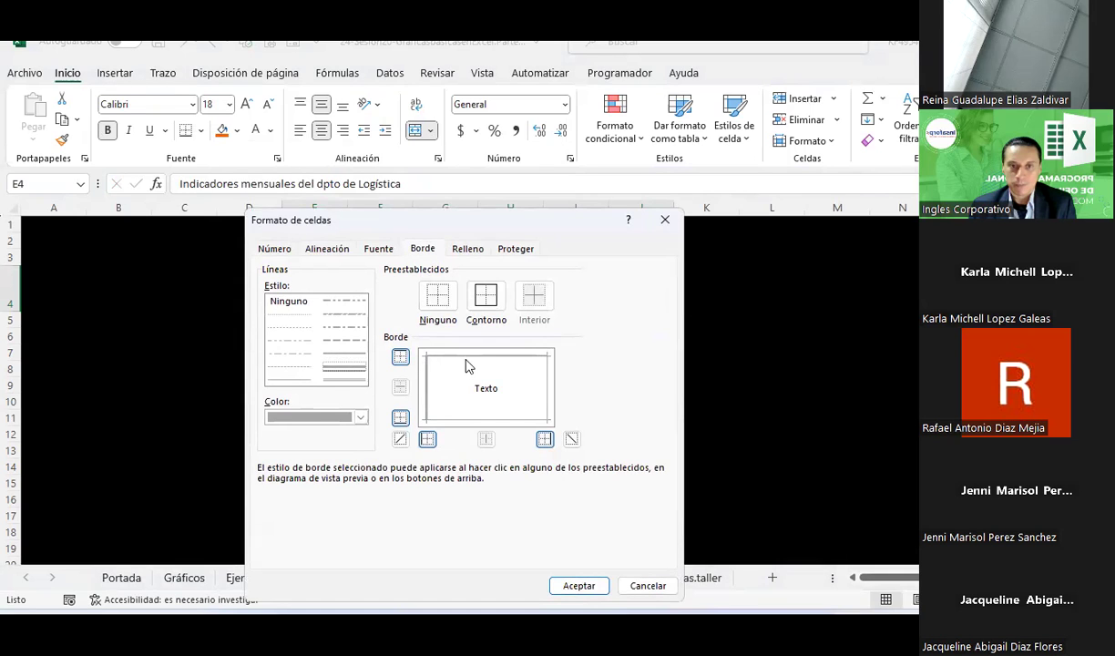
click(578, 585)
click(560, 451)
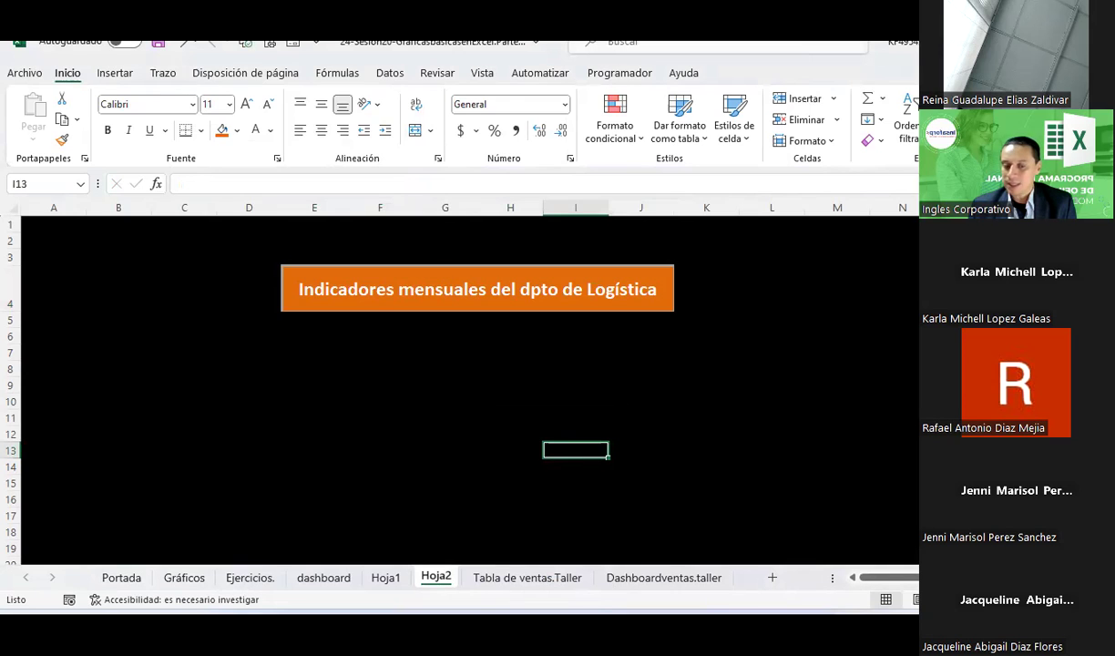
key(alt+Tab)
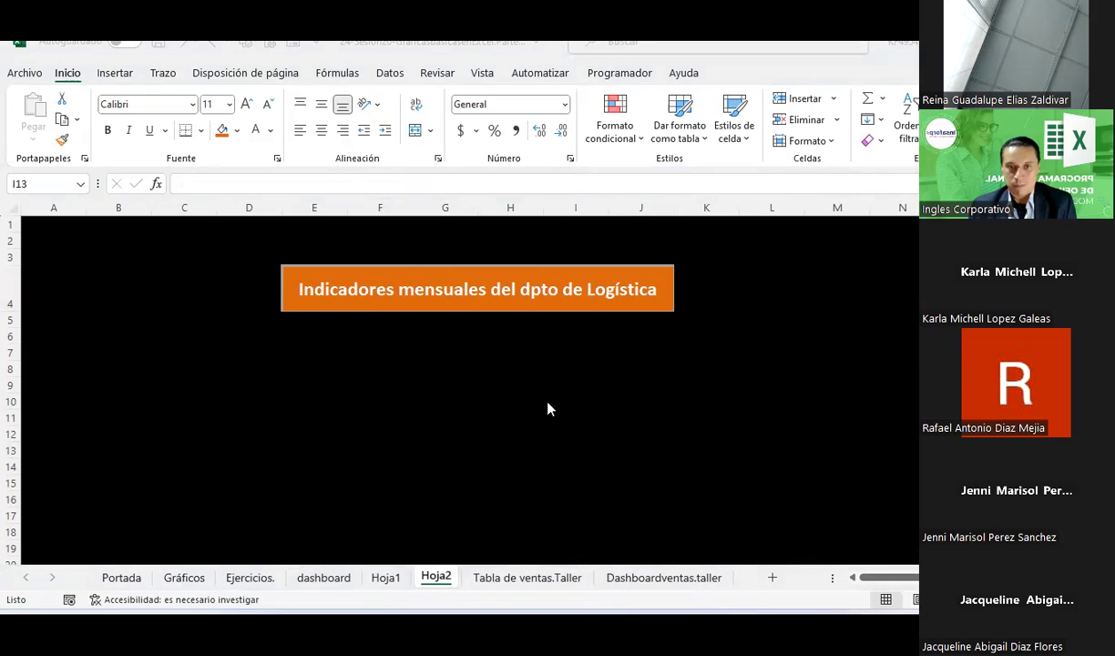
key(alt+Tab)
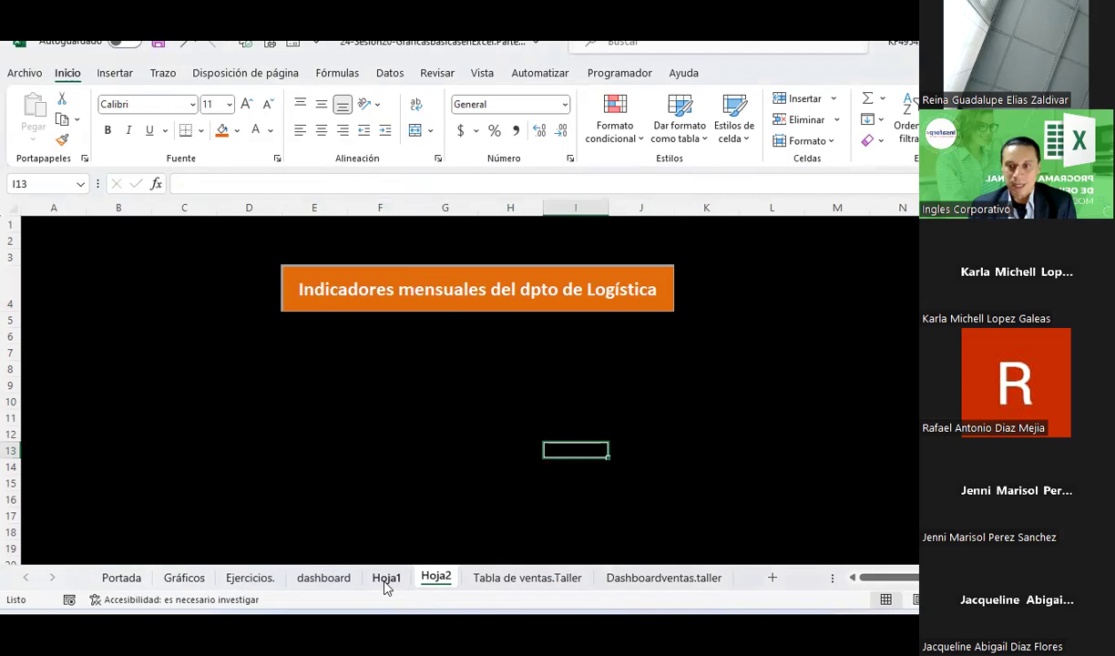
Step: Copy the Presupuesto cards F12:F23 from the dashboard and paste them into Hoja2 at E9
click(385, 579)
click(335, 579)
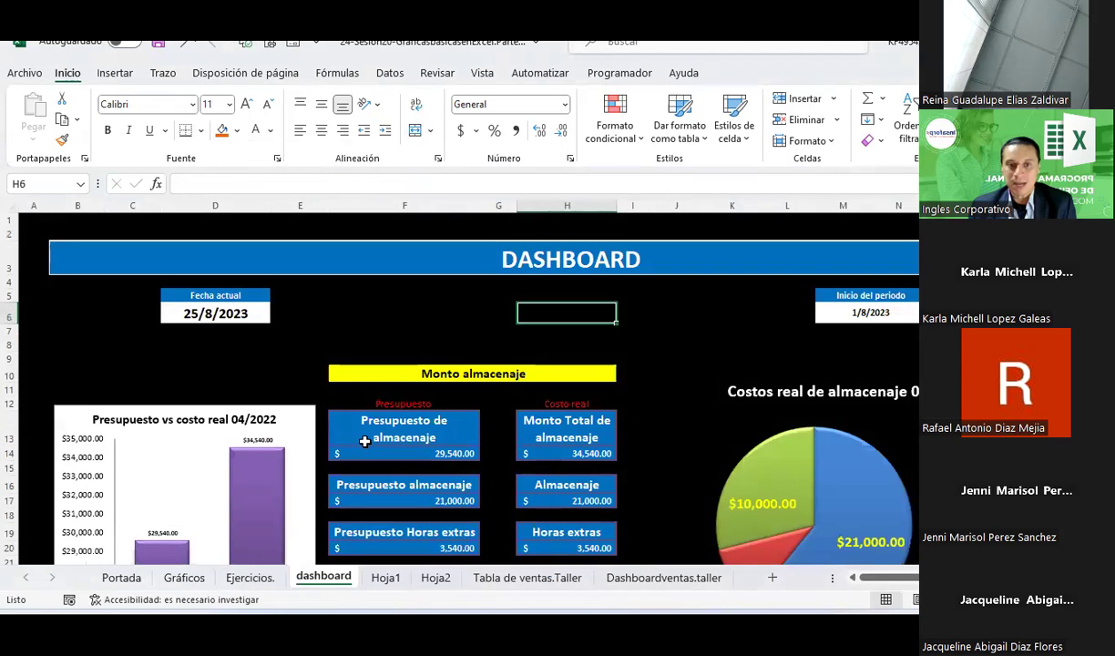
scroll(364, 441, down, 1)
click(401, 318)
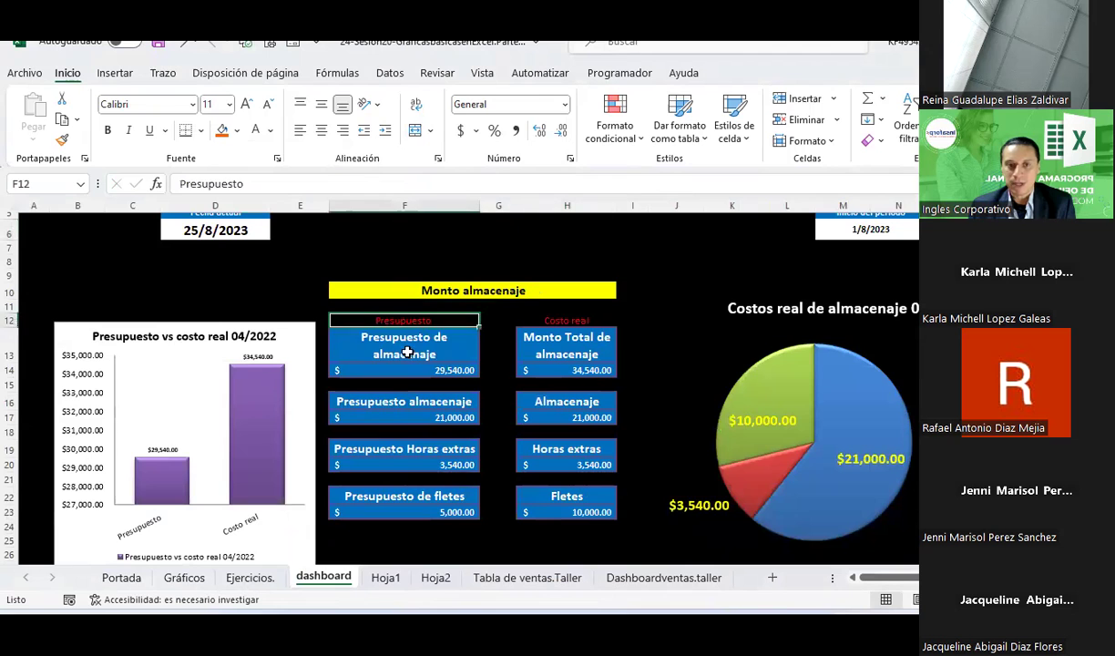
drag(407, 353, 405, 503)
key(ctrl+c)
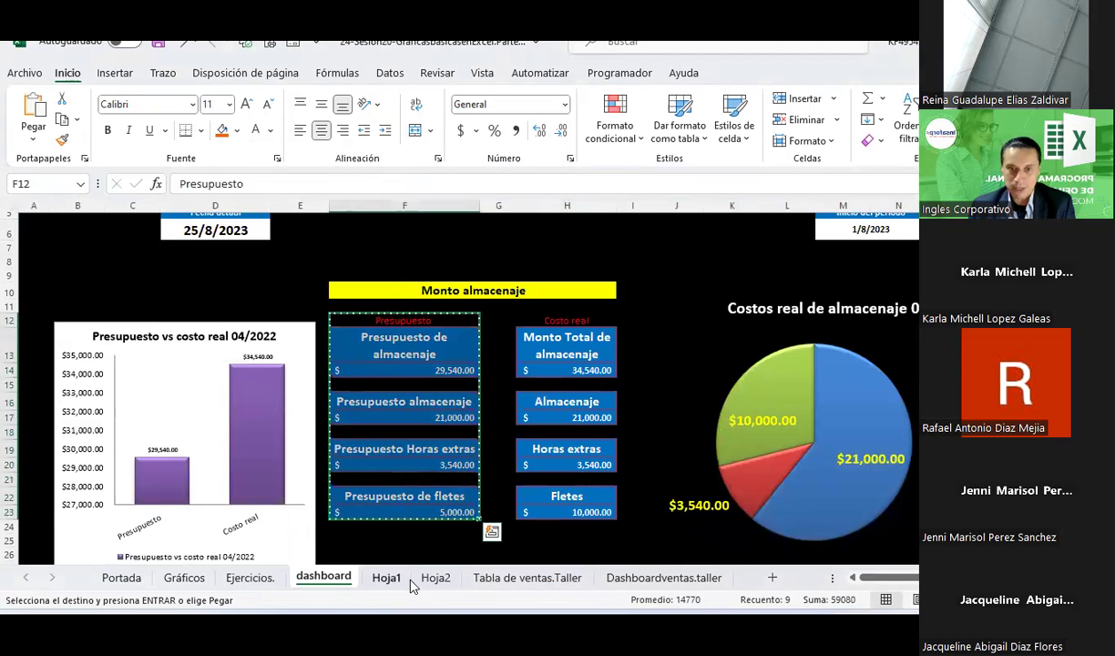
click(386, 577)
click(435, 577)
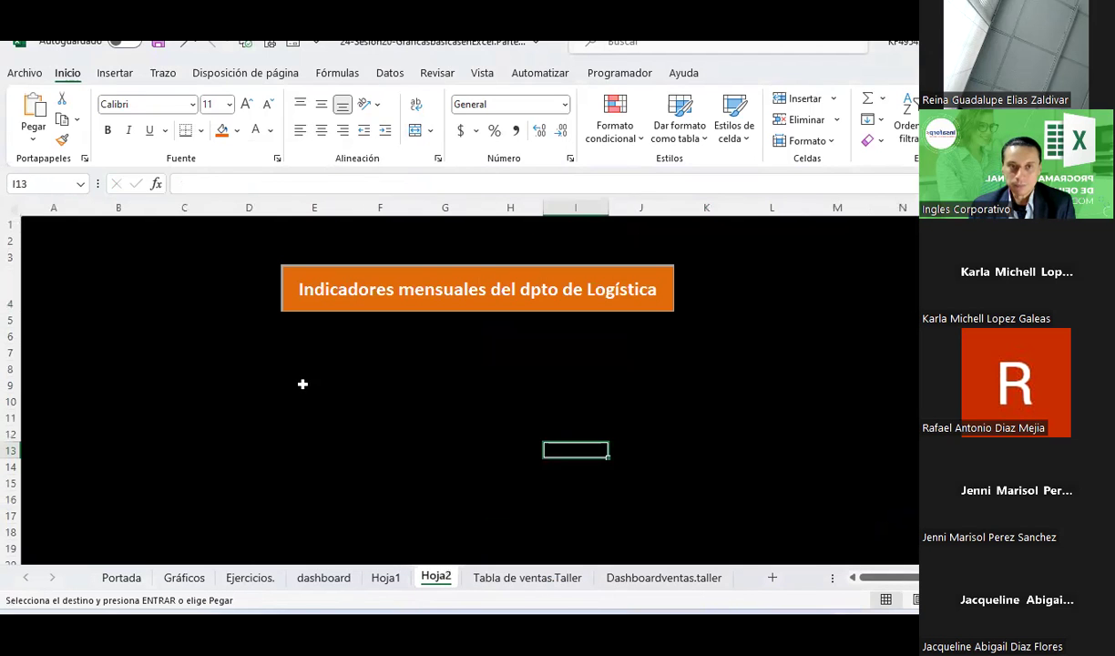
click(302, 383)
key(ctrl+v)
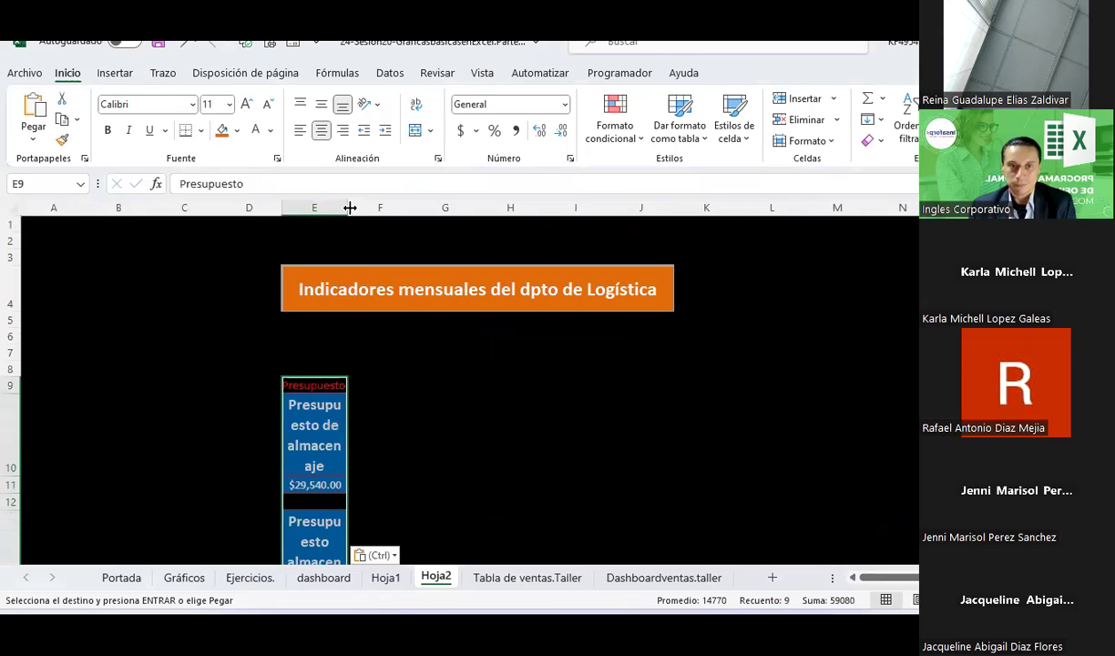
Step: Widen column E and auto-fit rows 10, 13, 16 and 19 to tighten the cards
drag(350, 208, 398, 208)
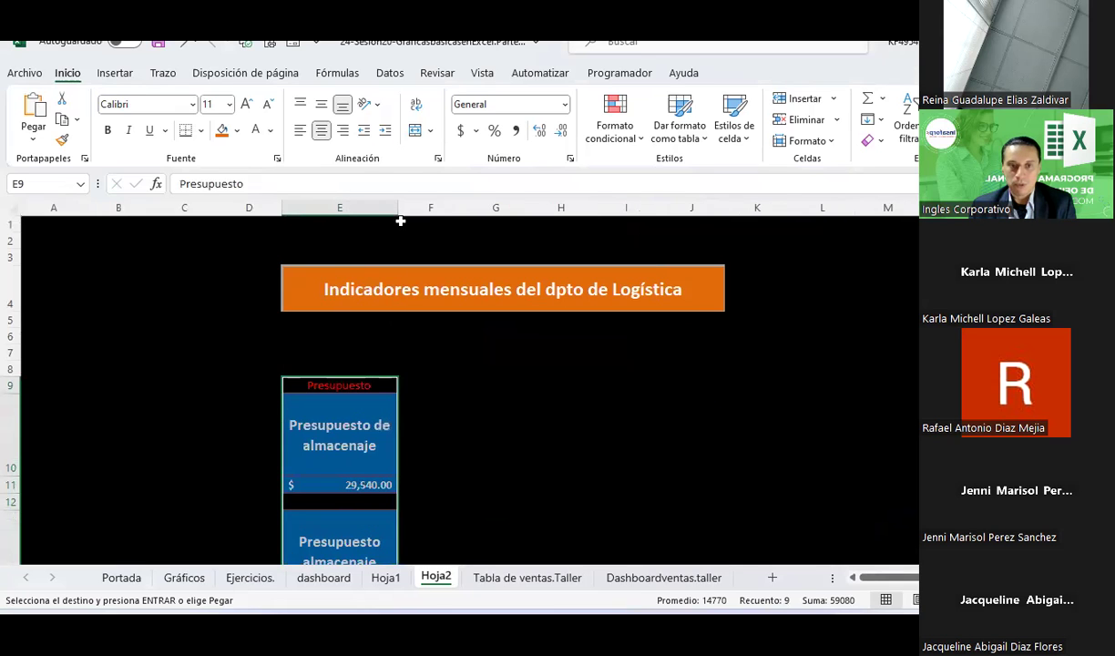
click(11, 459)
double_click(13, 474)
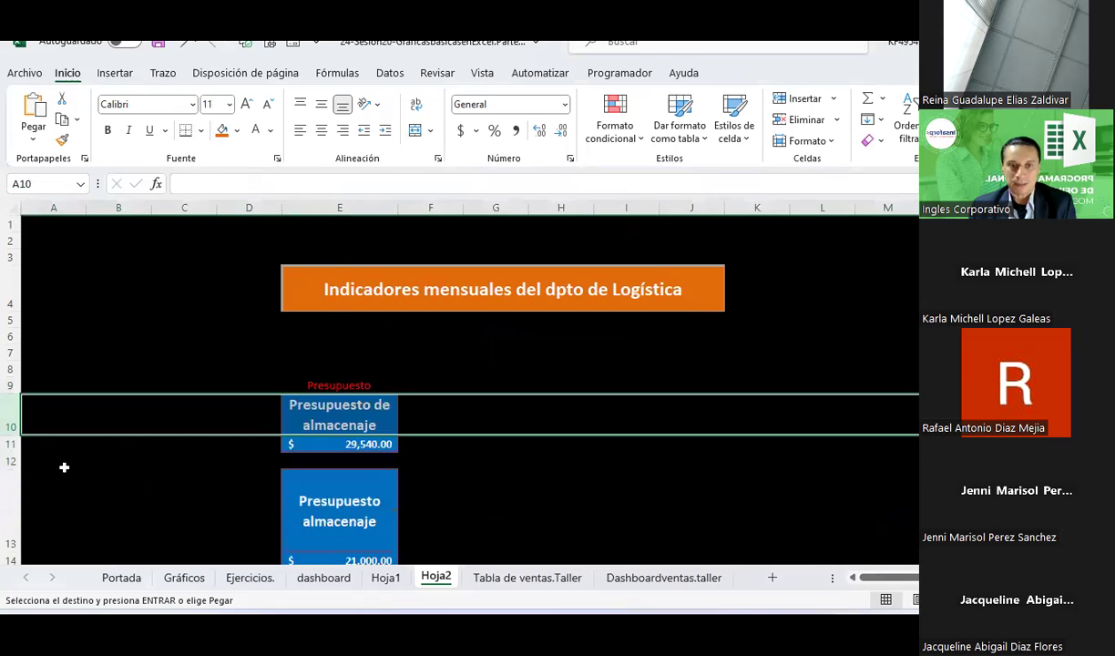
scroll(64, 467, down, 2)
double_click(16, 454)
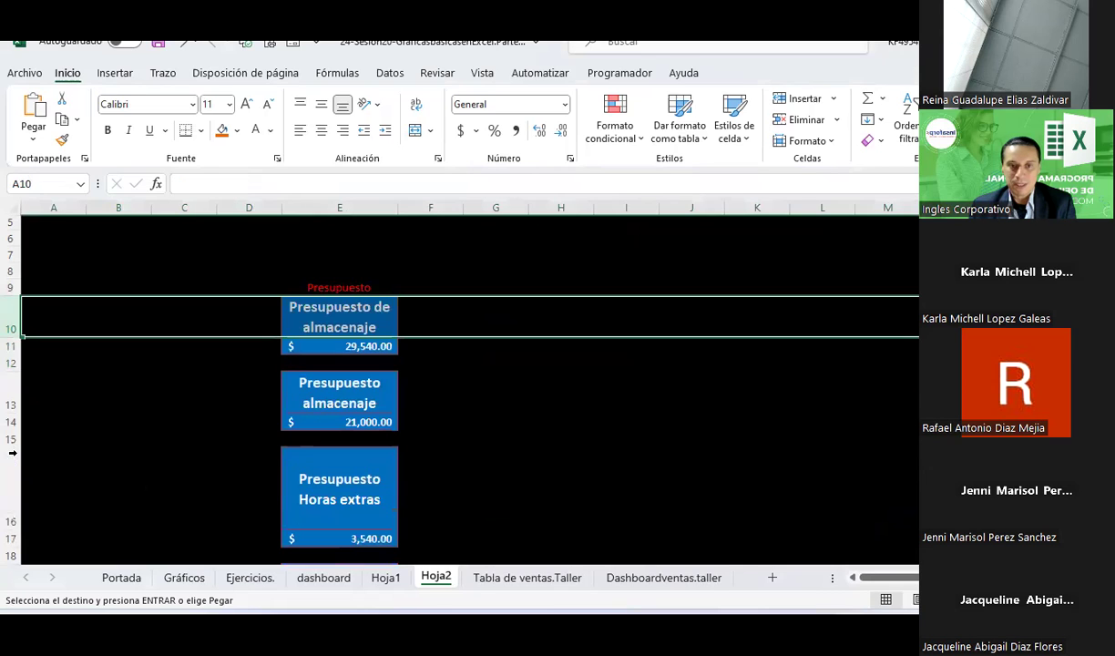
double_click(17, 532)
scroll(87, 498, down, 3)
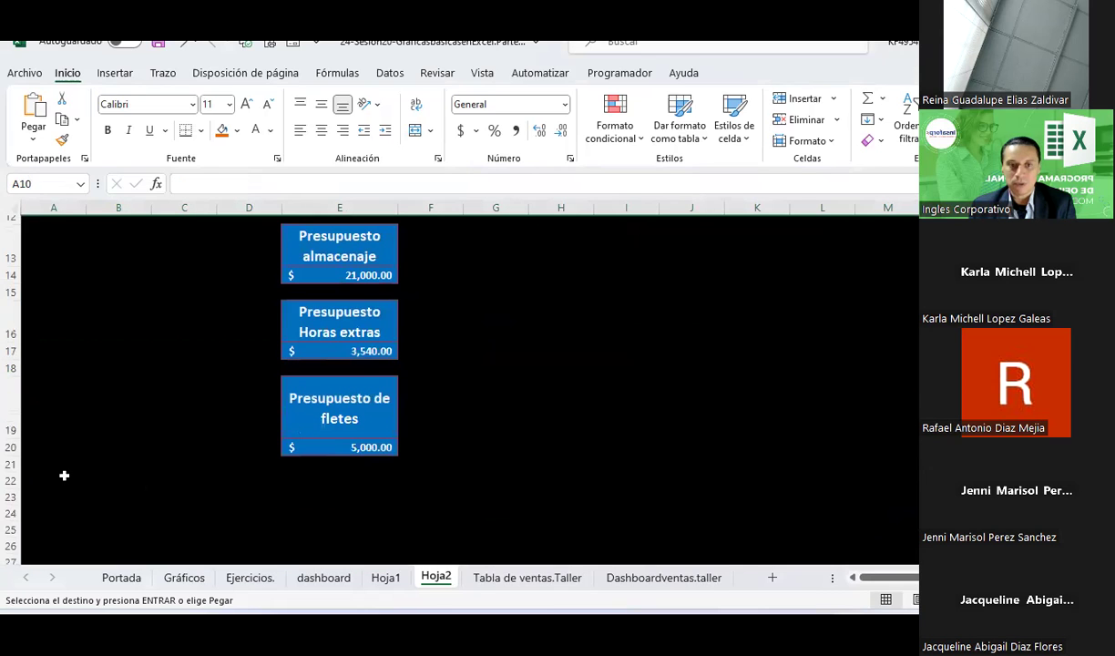
double_click(20, 441)
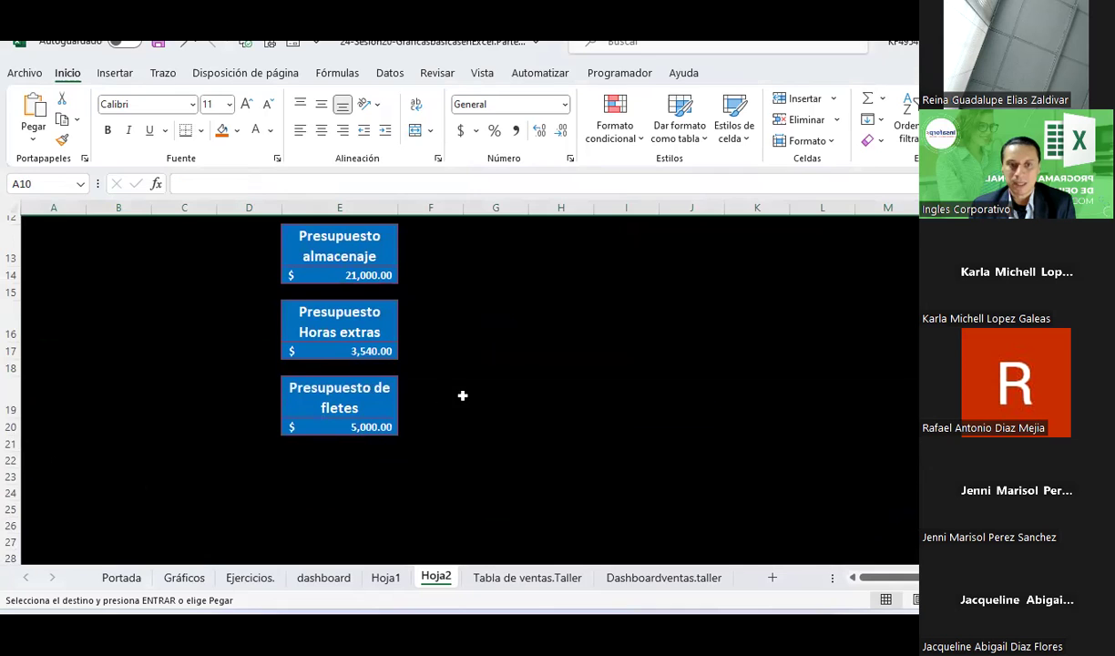
scroll(463, 393, up, 3)
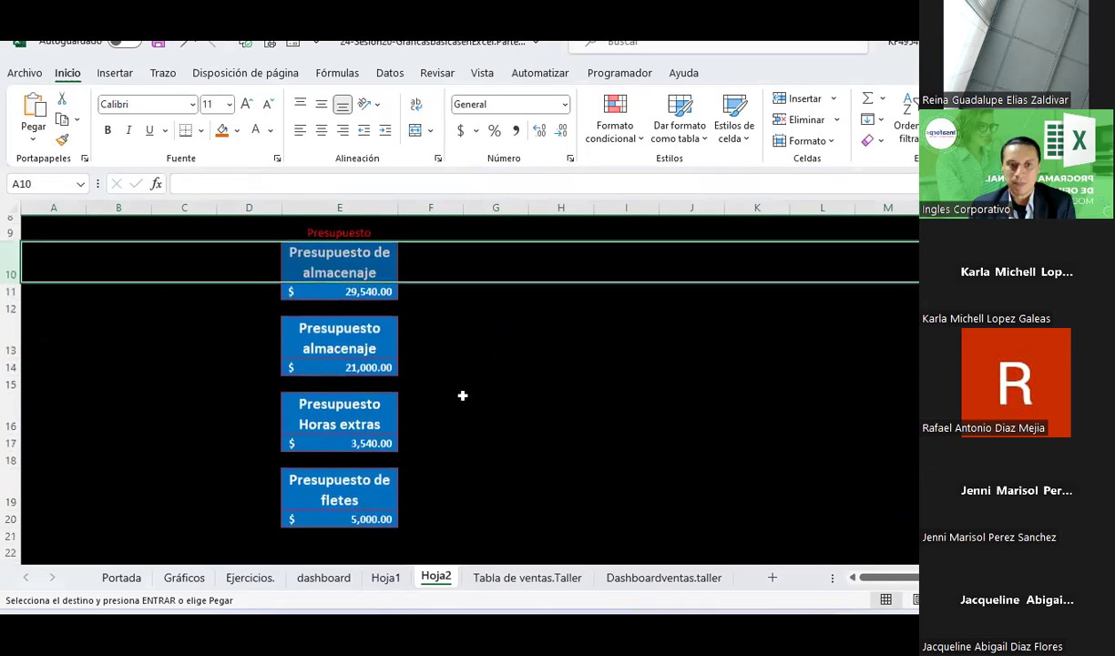
click(346, 525)
click(349, 297)
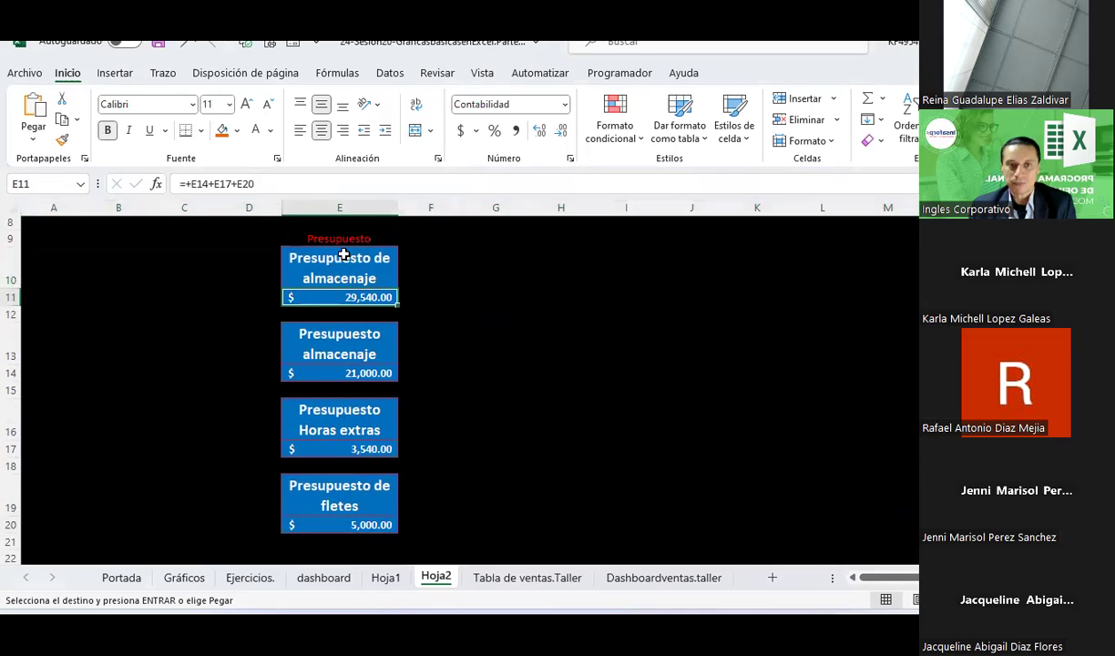
drag(330, 273, 349, 297)
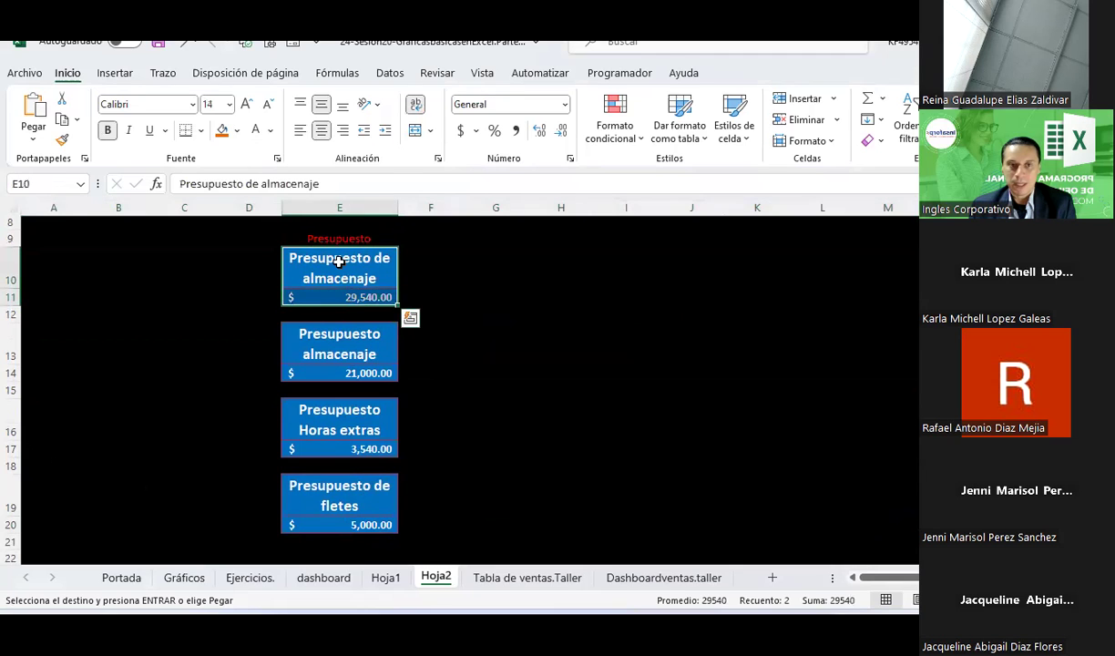
Step: Fill the four card titles E10, E13, E16 and E19 dark orange
click(336, 258)
click(237, 130)
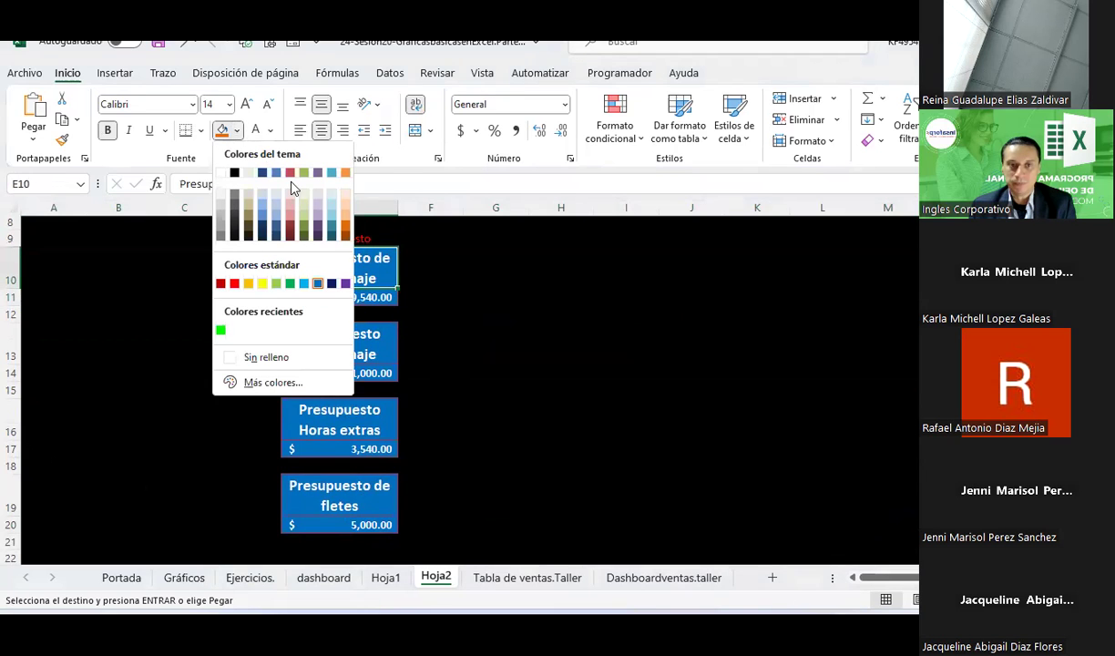
click(346, 235)
click(371, 345)
click(221, 130)
click(371, 412)
click(221, 130)
click(330, 475)
click(227, 134)
Step: Make E11 yellow with black text and copy that format to E14, E17 and E20
click(355, 297)
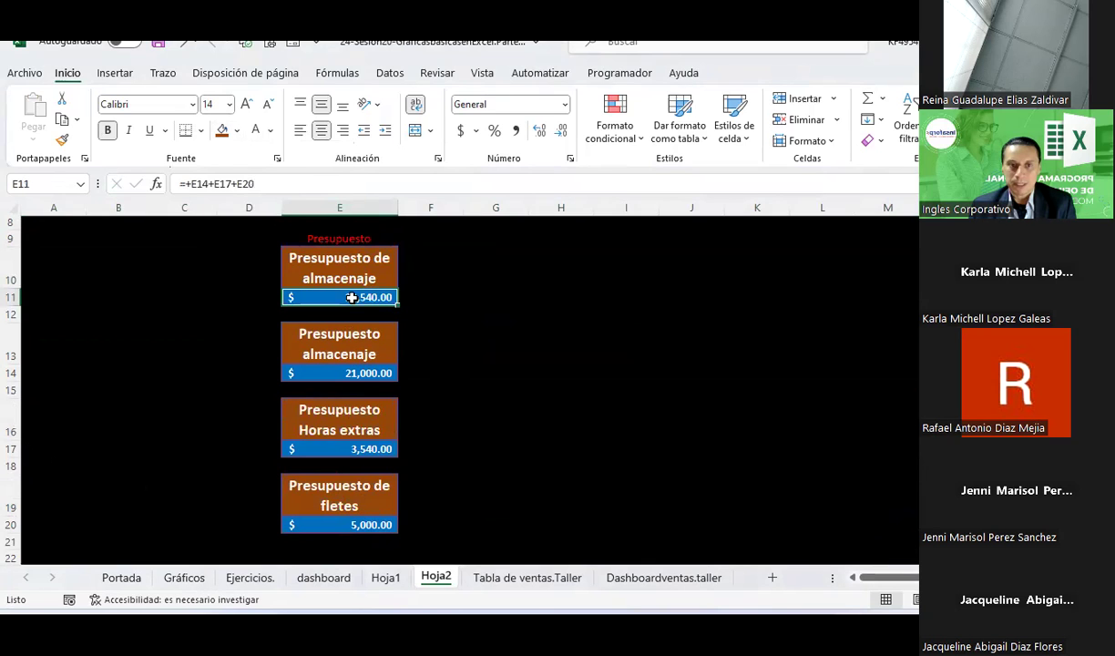
click(238, 132)
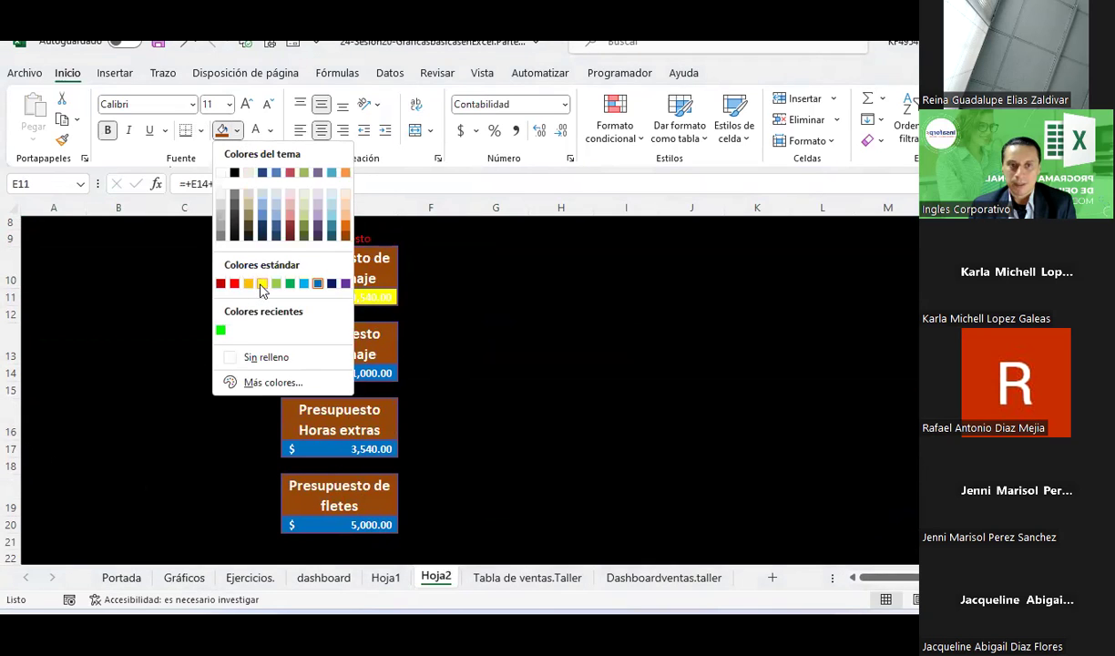
click(250, 271)
click(271, 131)
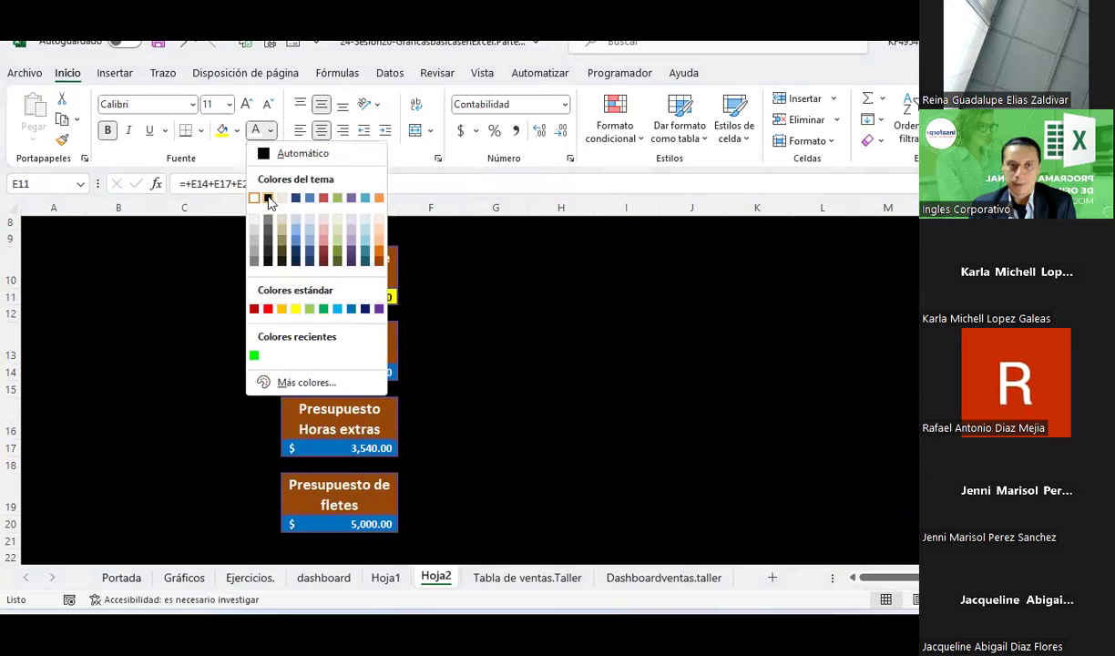
click(266, 196)
click(62, 140)
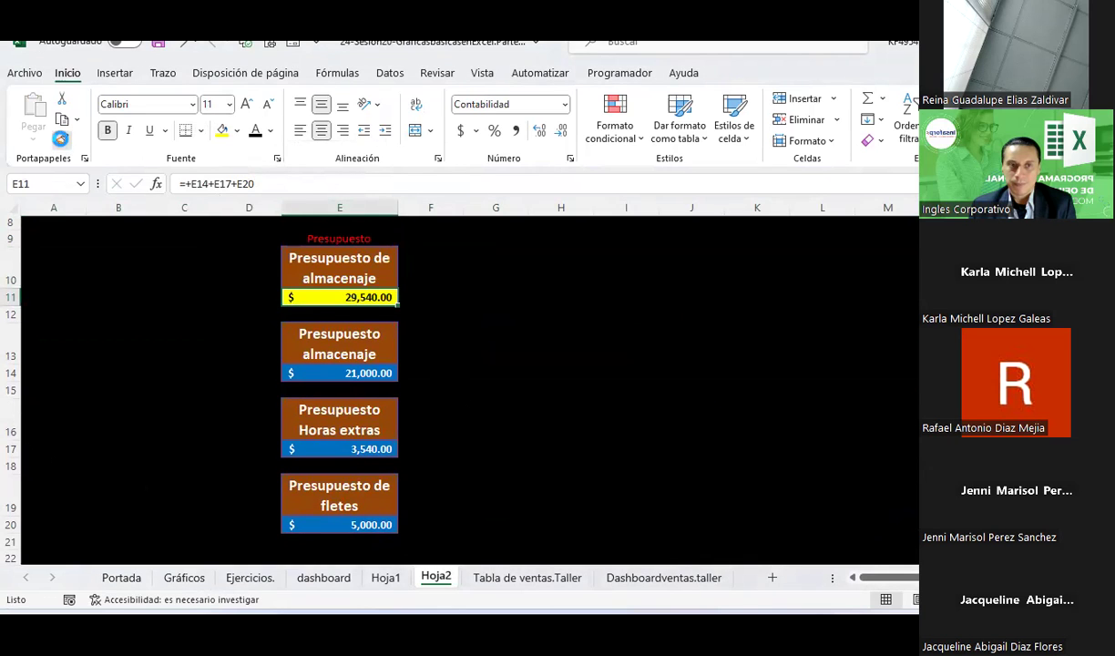
click(355, 373)
click(62, 139)
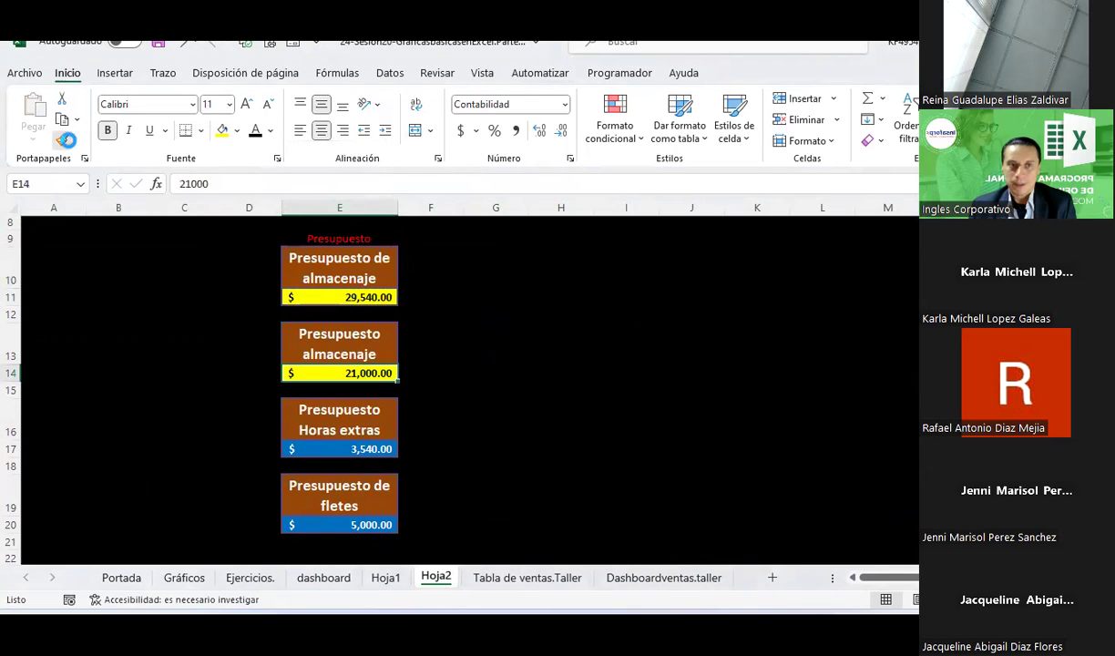
click(376, 448)
click(61, 139)
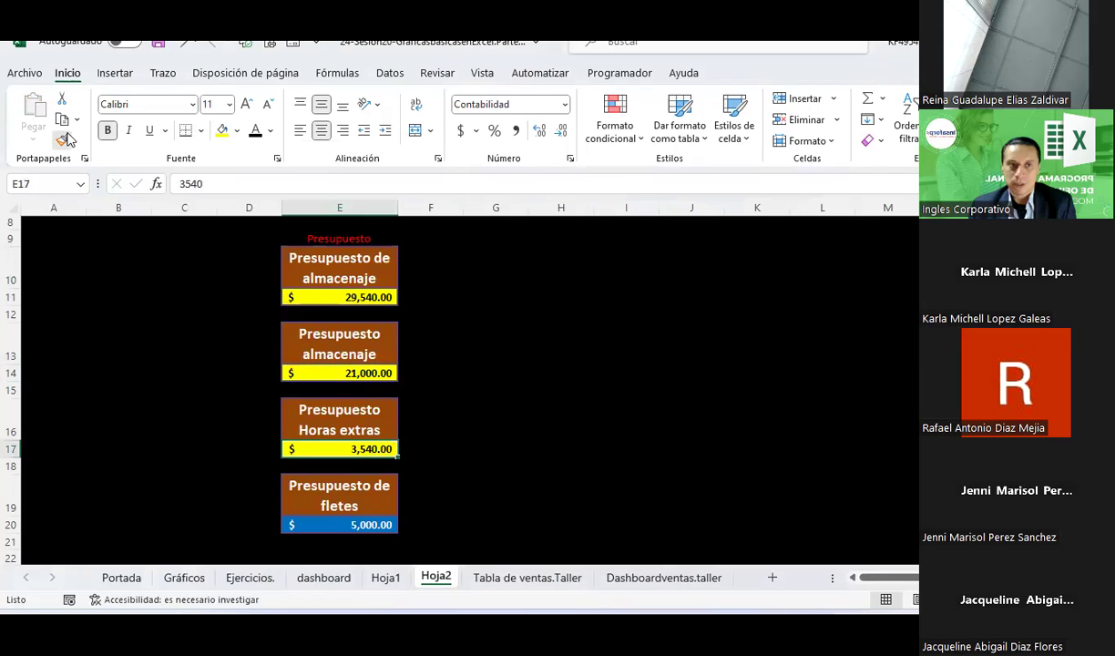
click(374, 524)
Step: Check the total formula in E11 and the amounts in E14, E17 and E20
click(587, 373)
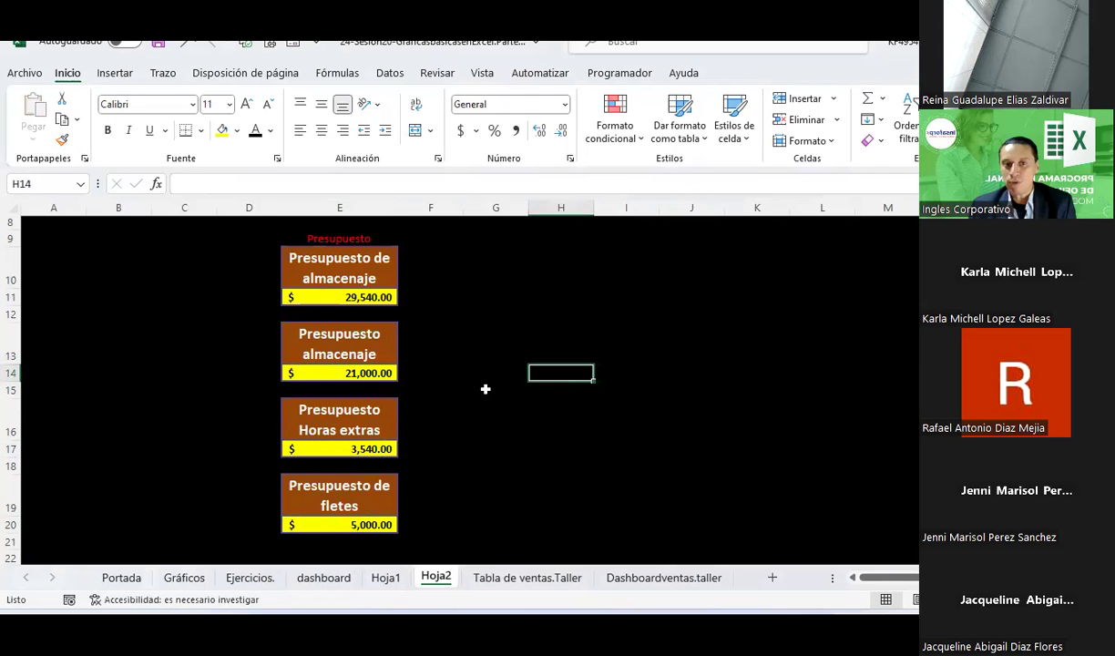
click(379, 296)
click(351, 372)
click(343, 450)
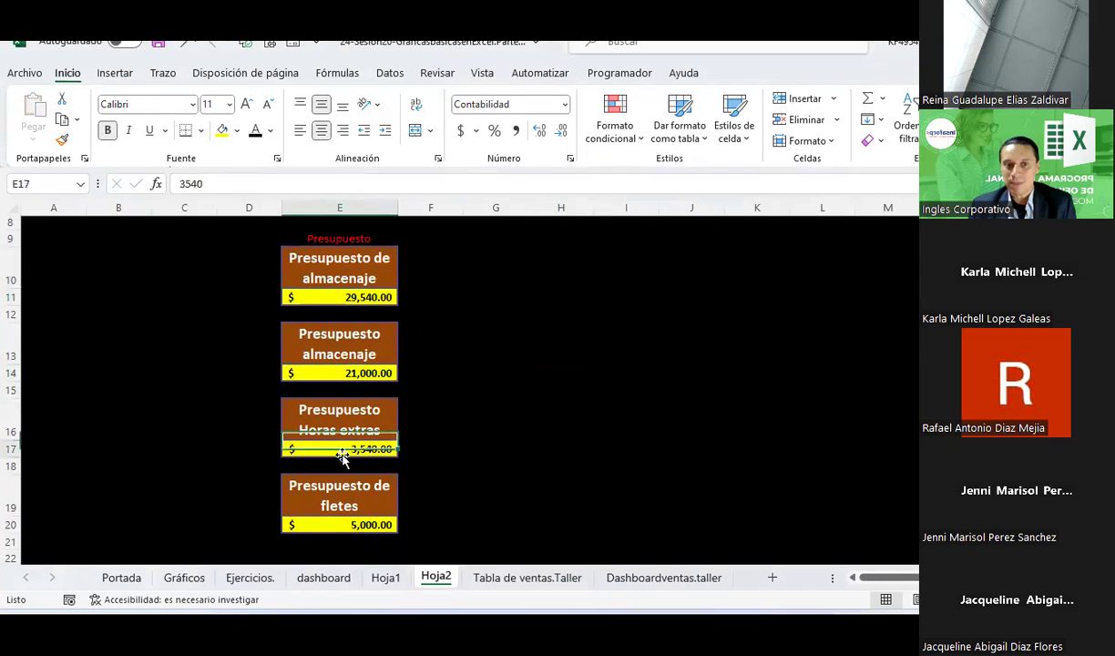
click(362, 526)
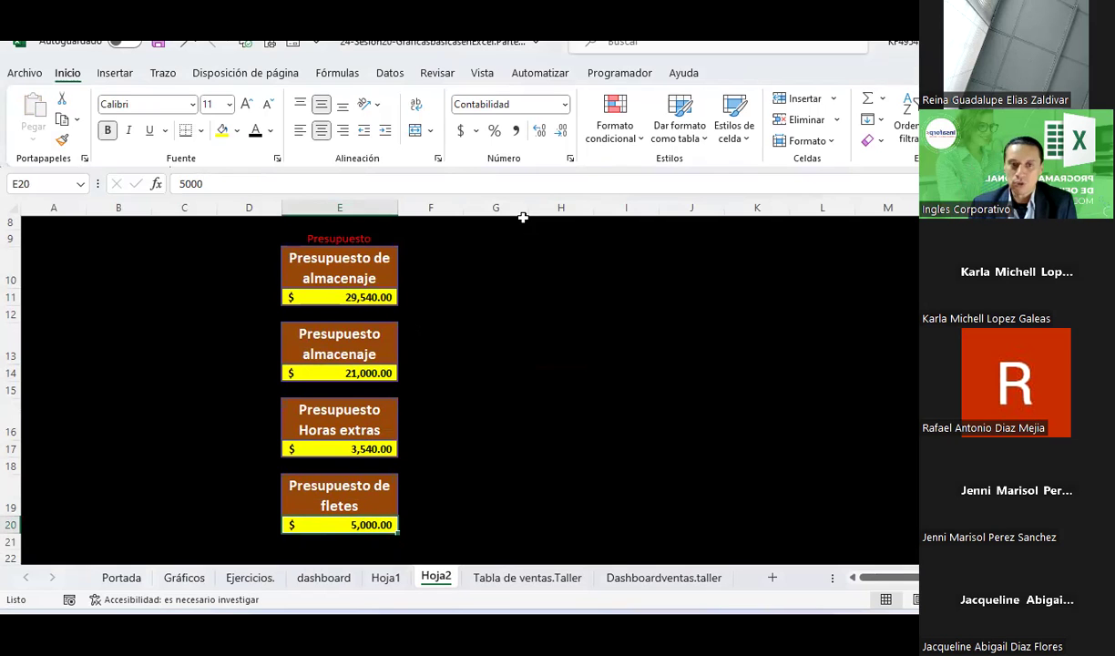
Step: Copy the Costo real cards H12:H23 from the dashboard sheet and paste them into Hoja2 at G9
click(334, 581)
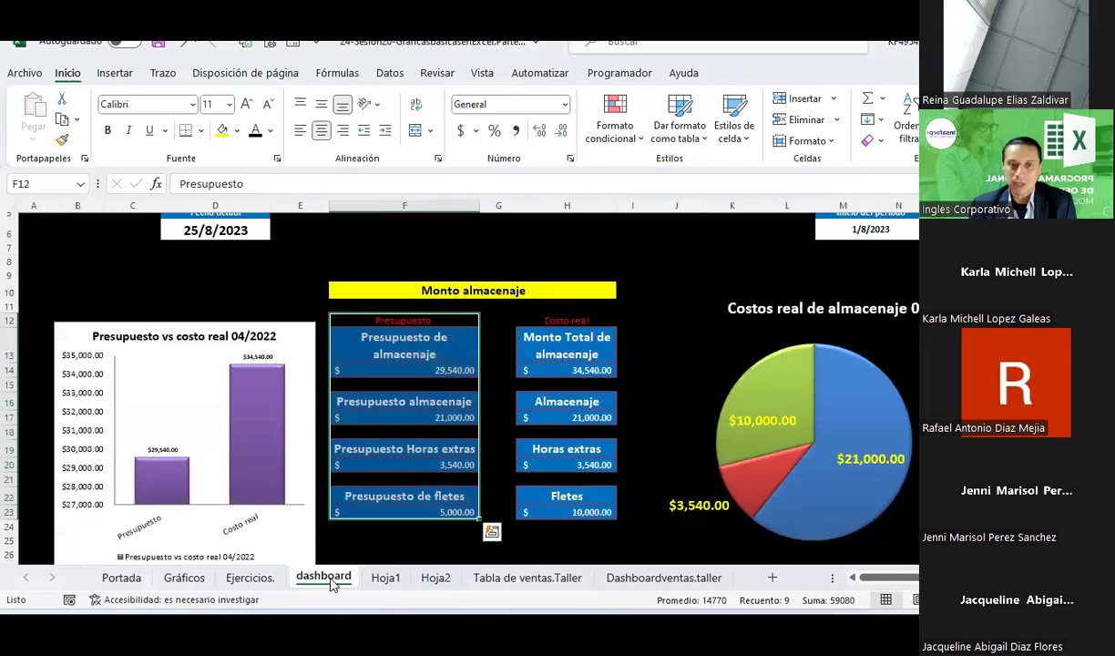
drag(541, 318, 550, 511)
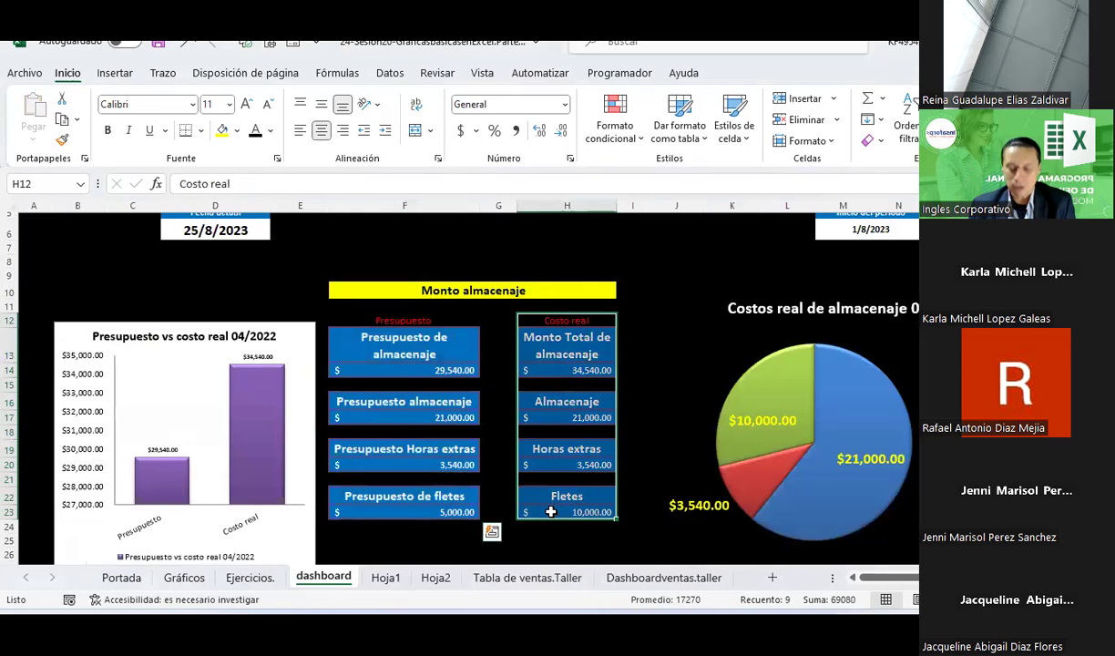
key(ctrl+c)
click(435, 577)
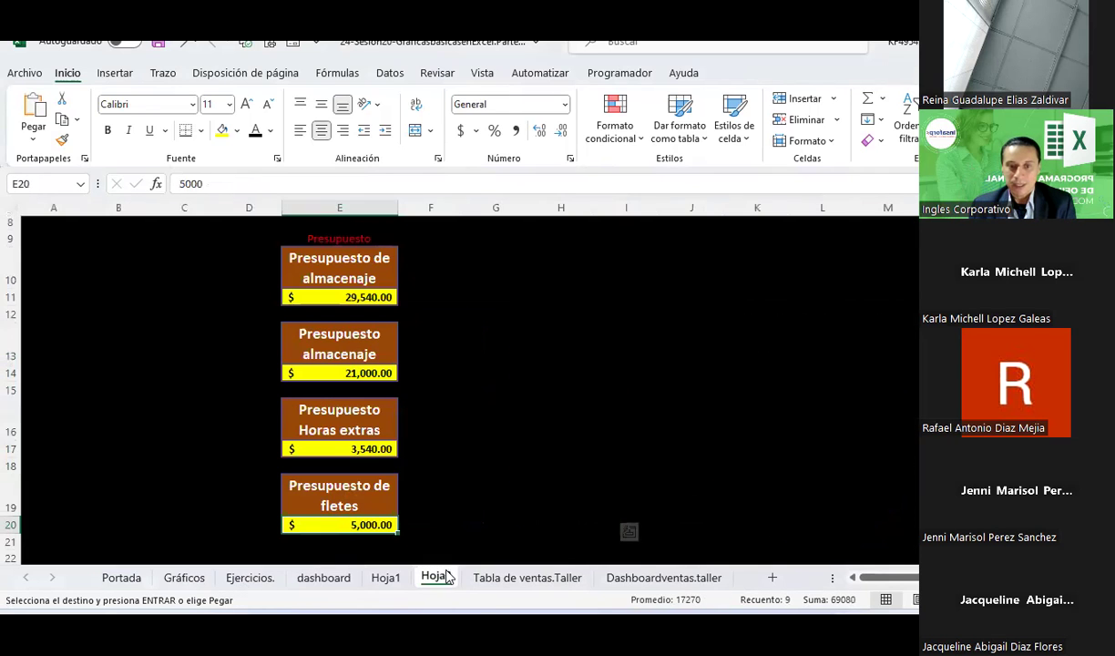
click(506, 262)
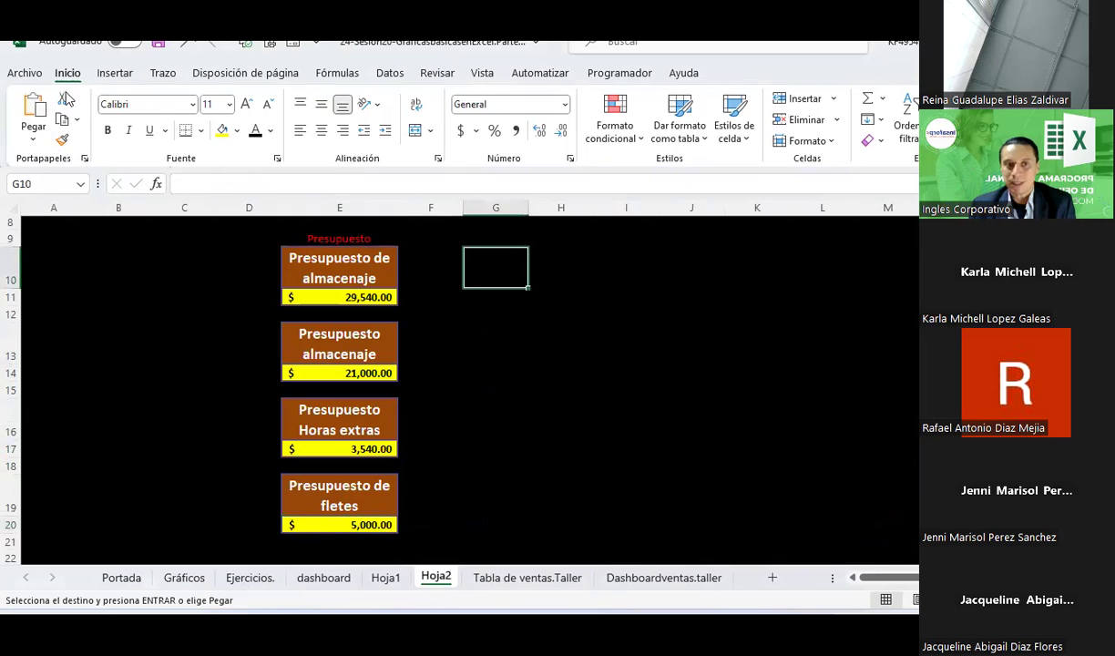
click(33, 114)
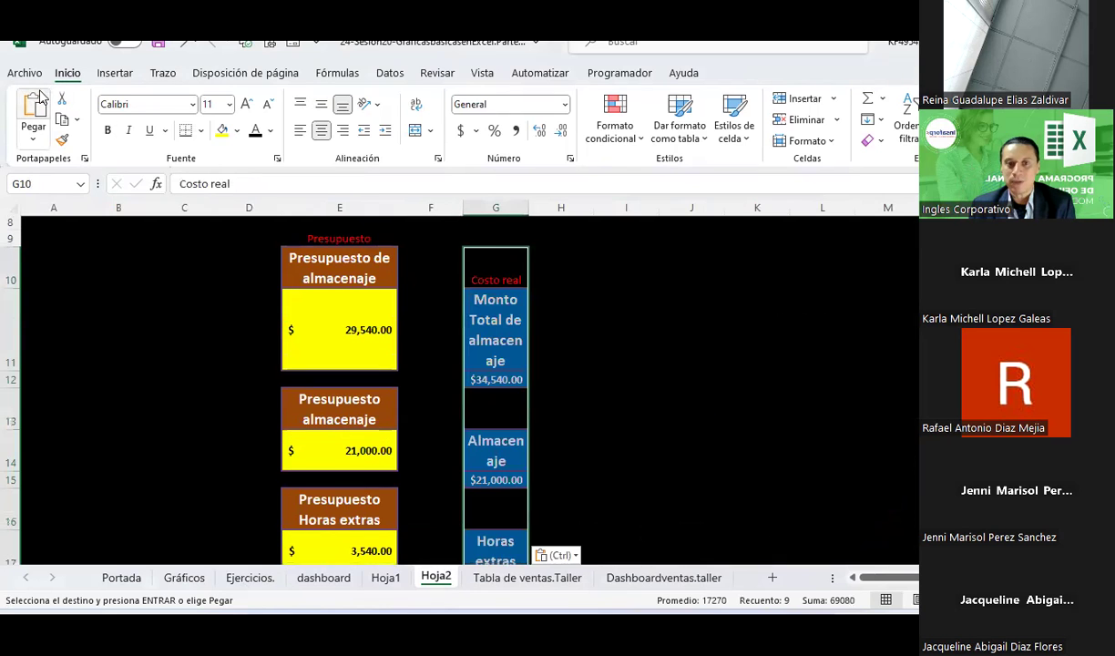
key(ctrl+z)
click(505, 241)
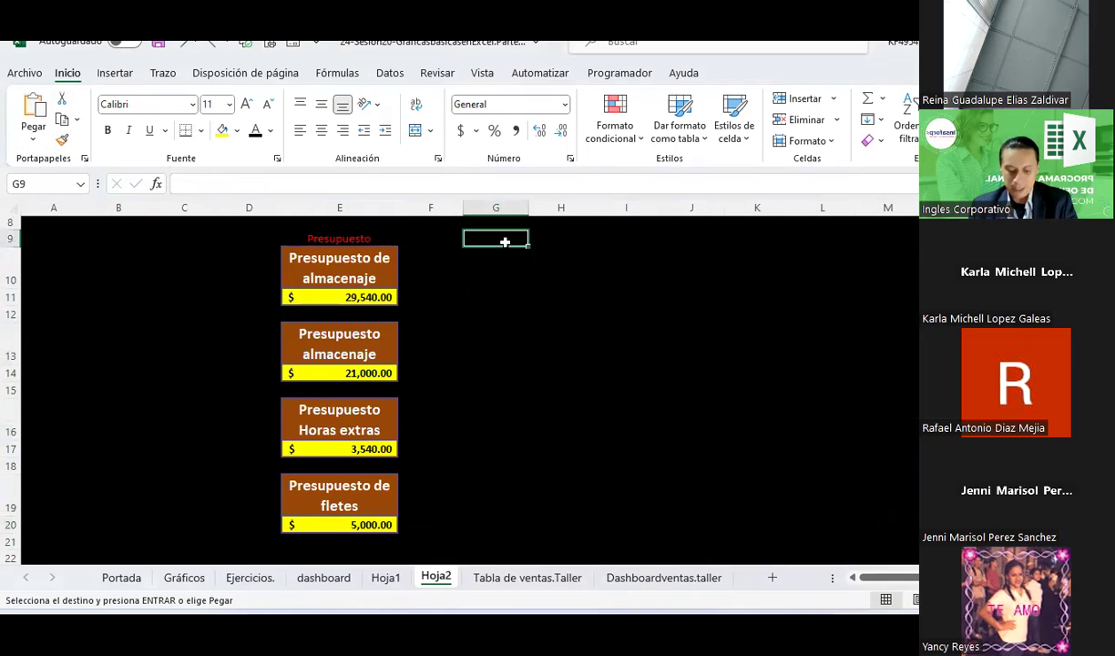
key(ctrl+v)
Step: Widen column G and shorten the card title rows so the cards compact
drag(529, 215, 597, 217)
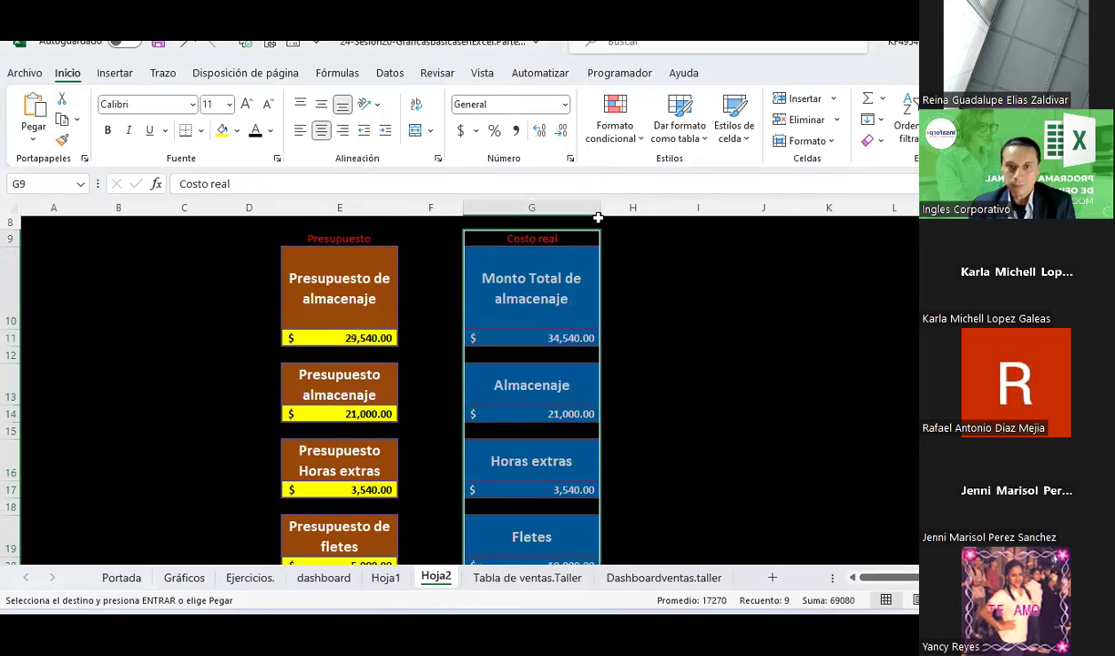
drag(17, 330, 17, 314)
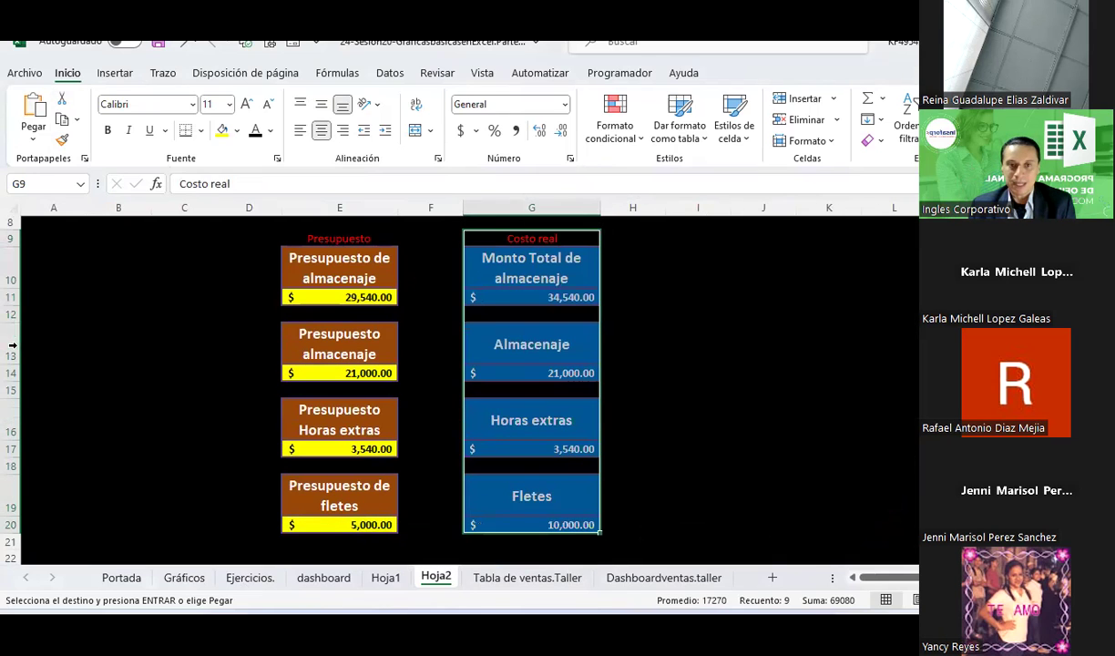
drag(18, 440, 18, 444)
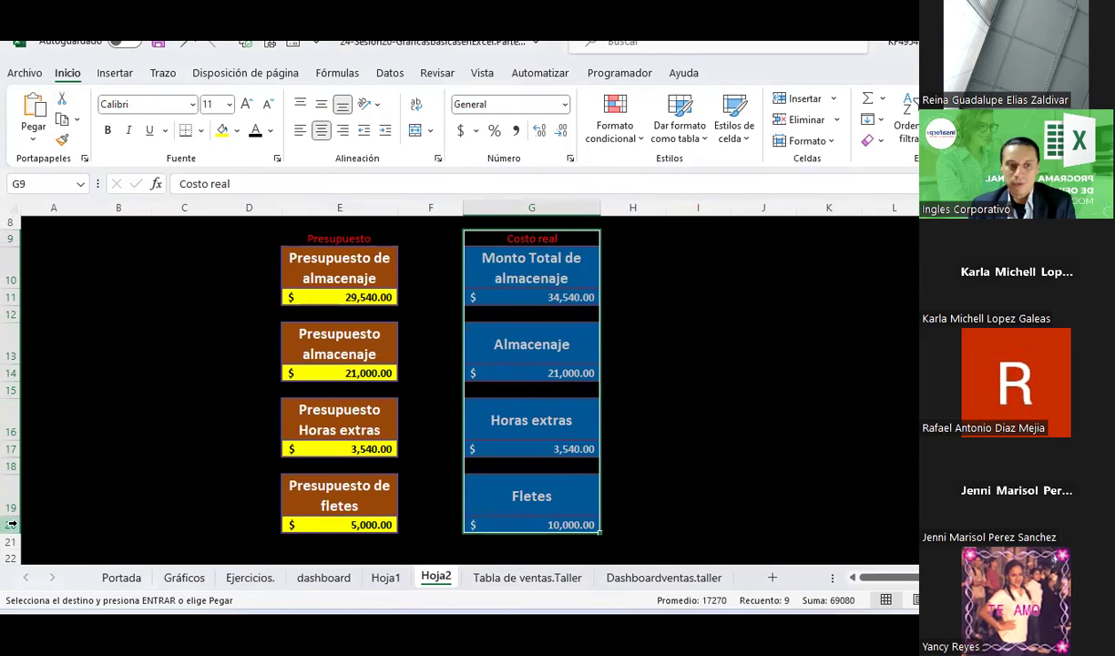
drag(337, 282, 316, 521)
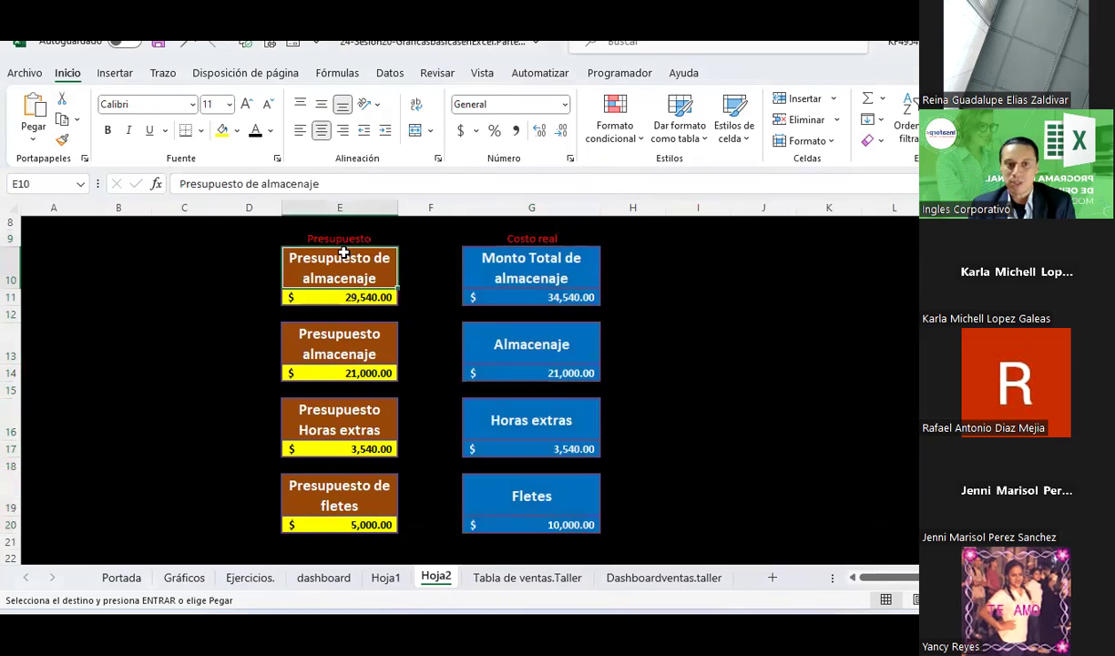
Step: Paint the budget cards' brown and yellow formatting onto the Costo real cards and narrow column G
click(62, 139)
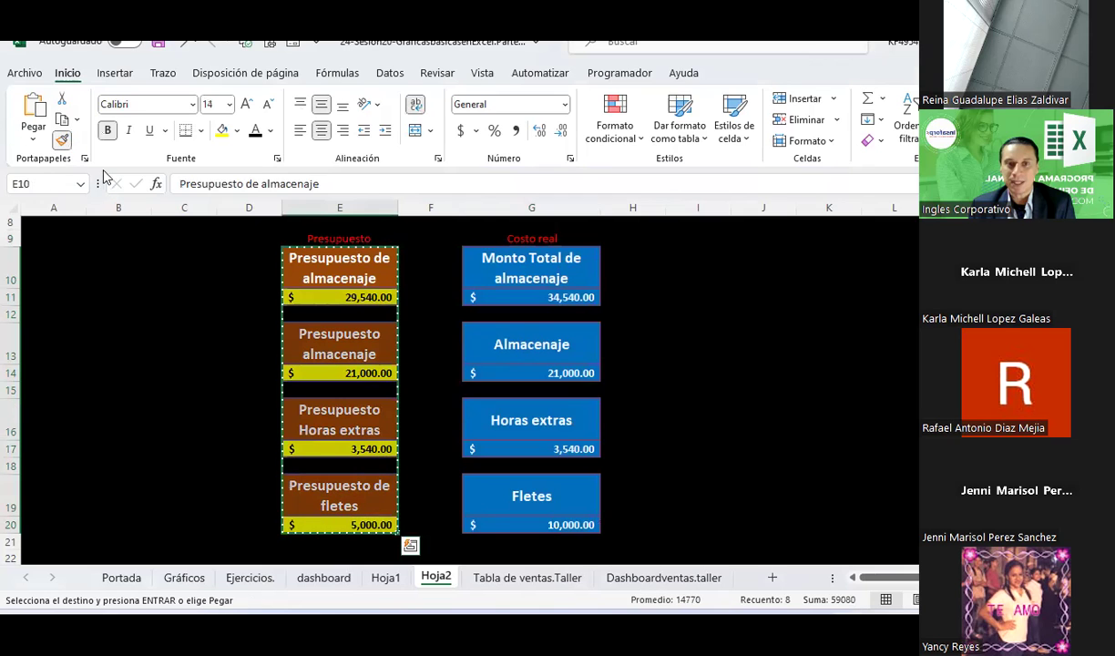
click(567, 258)
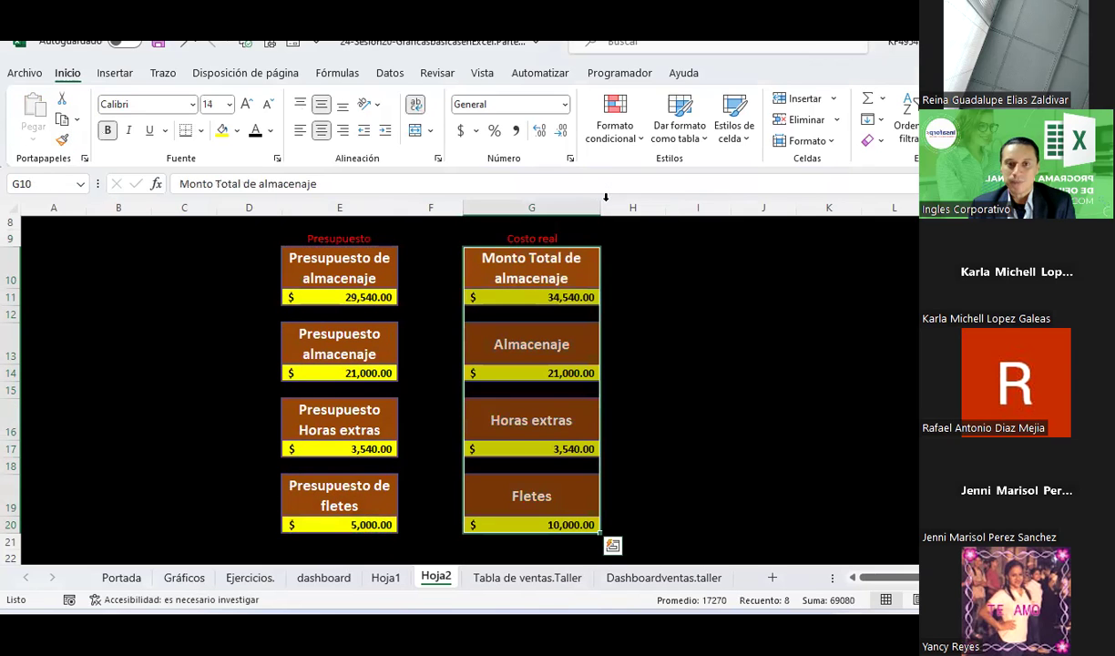
drag(602, 196, 572, 196)
click(661, 366)
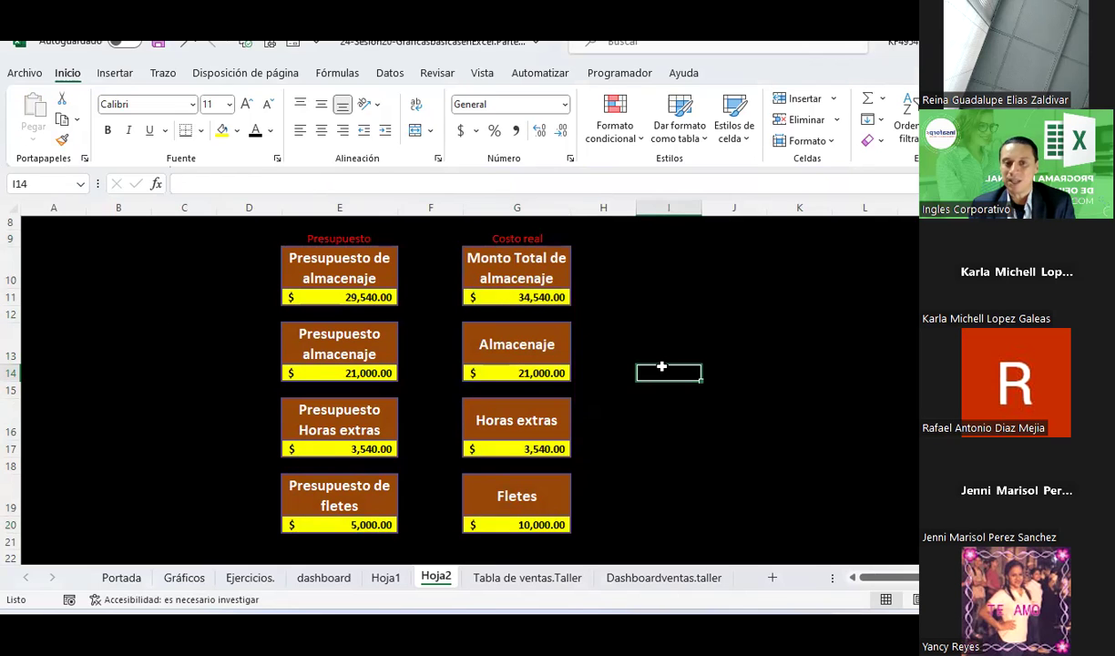
Step: Review the budget values in cells E11, E14, E17 and E20
scroll(626, 381, up, 1)
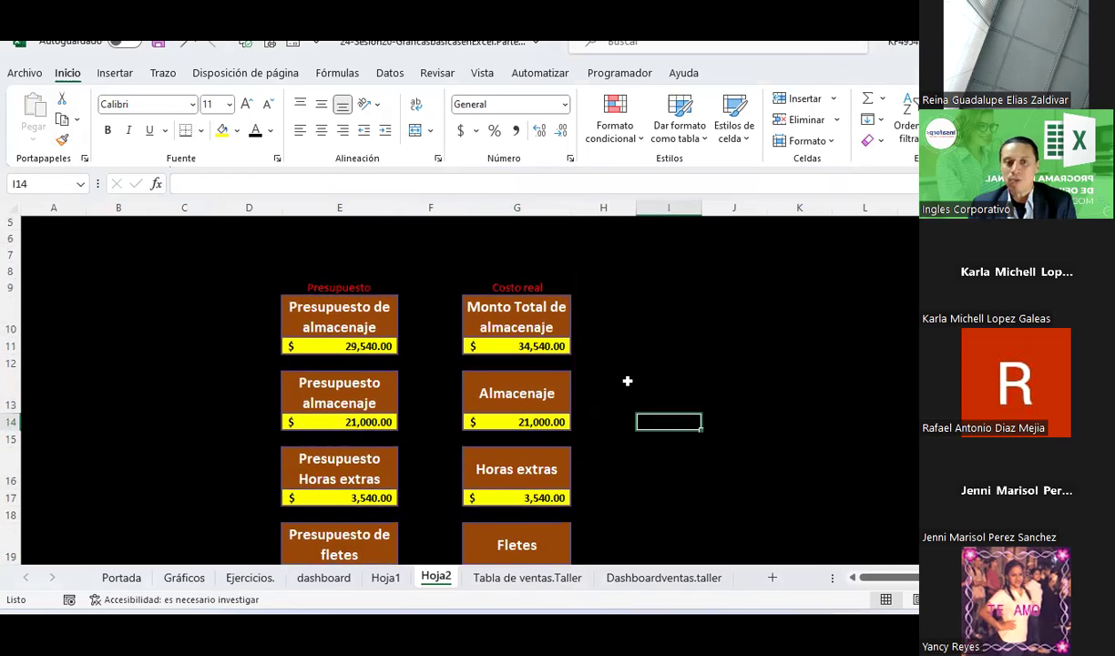
scroll(626, 381, down, 1)
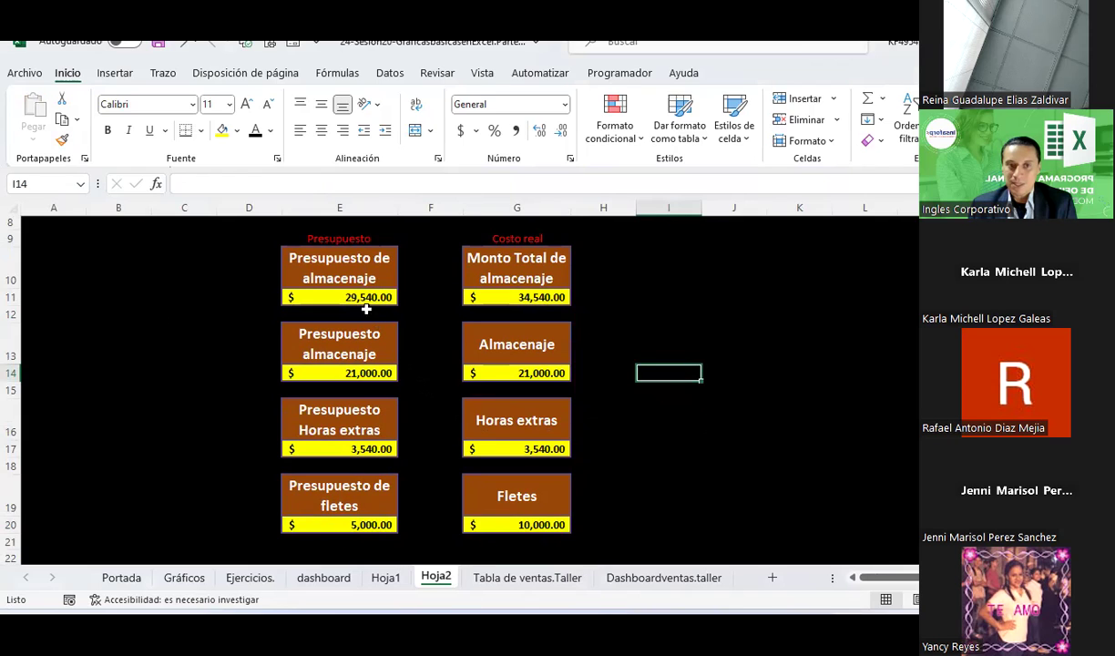
click(318, 297)
click(323, 371)
click(339, 451)
click(348, 525)
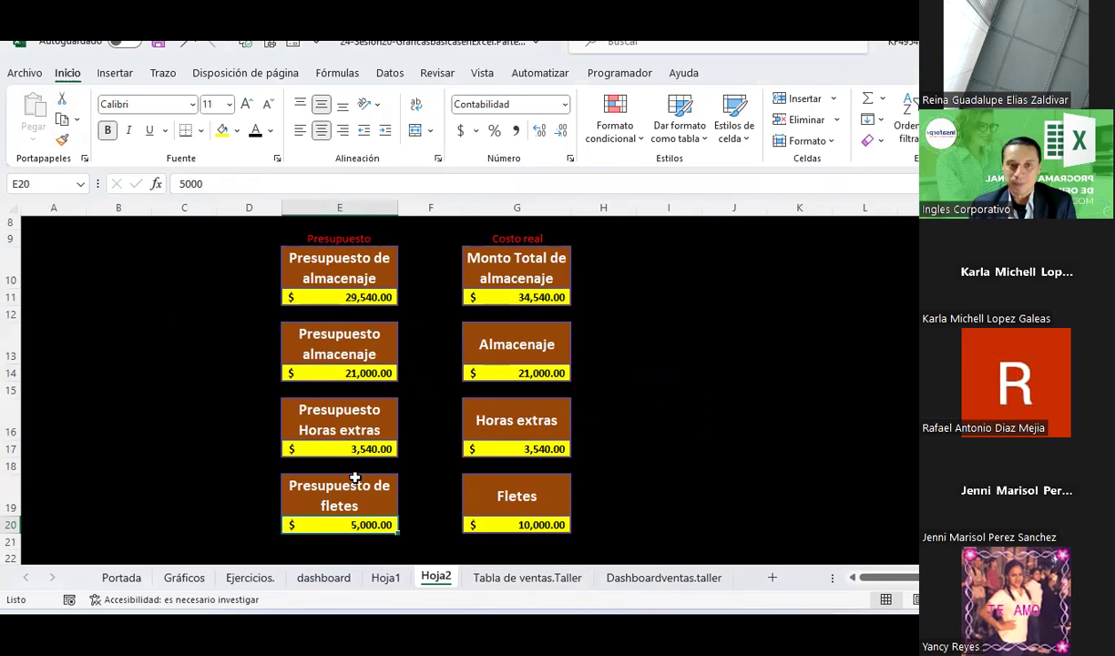
Step: Select the four budget cards E10:E11, E13:E14, E16:E17 and E19:E20 together
drag(360, 264, 356, 295)
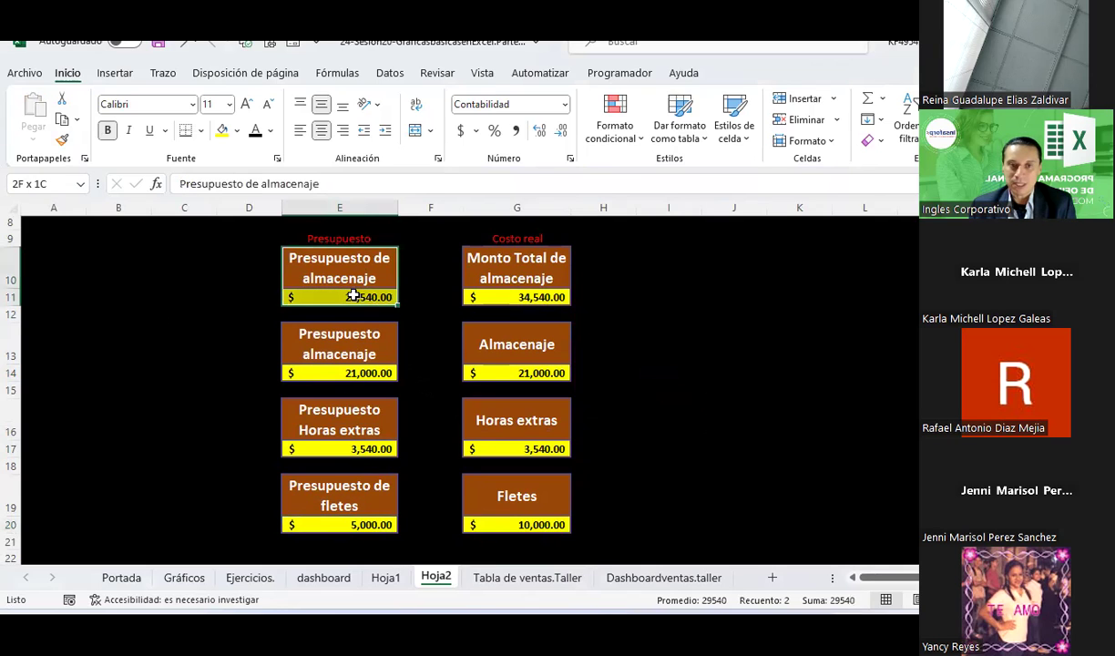
ctrl+drag(368, 354, 365, 374)
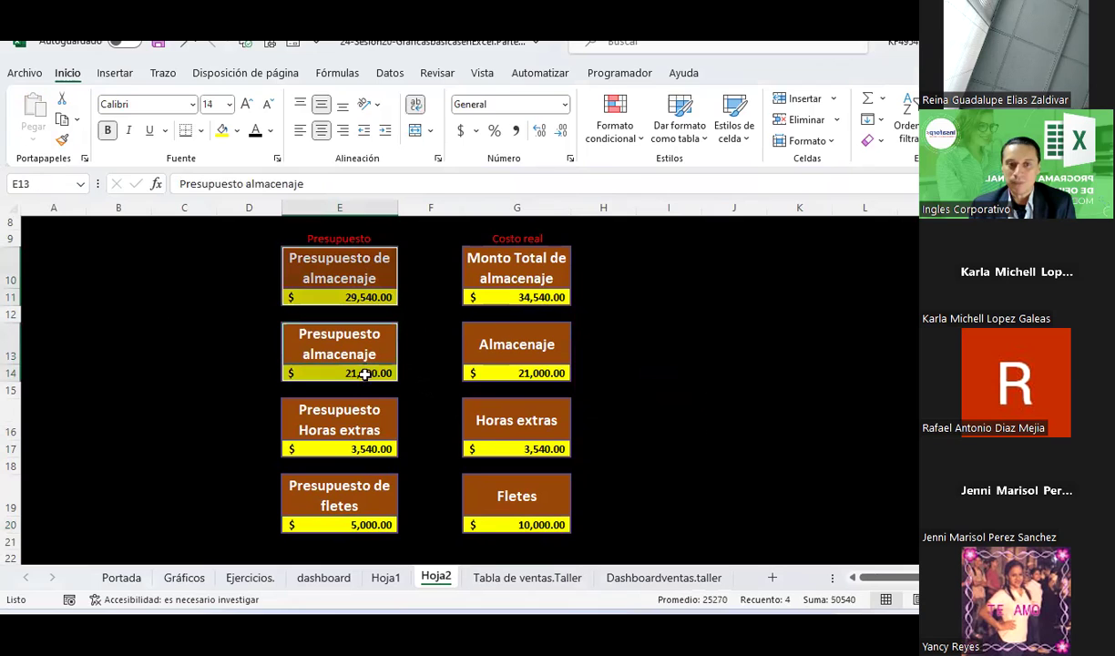
ctrl+drag(355, 432, 355, 450)
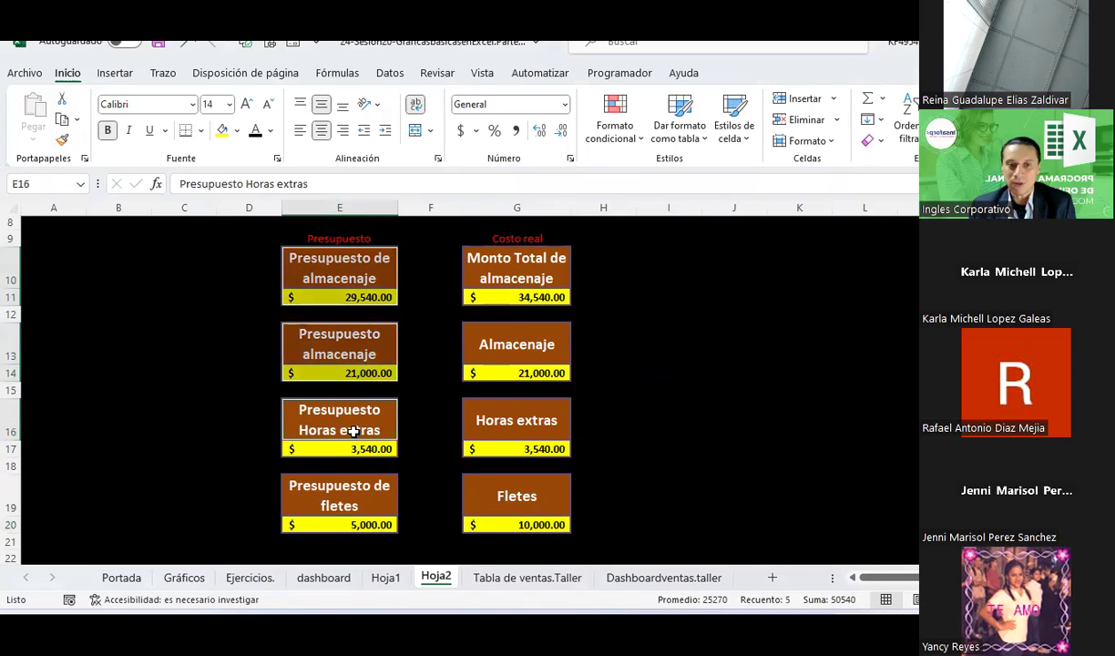
ctrl+click(362, 500)
ctrl+drag(361, 510, 361, 521)
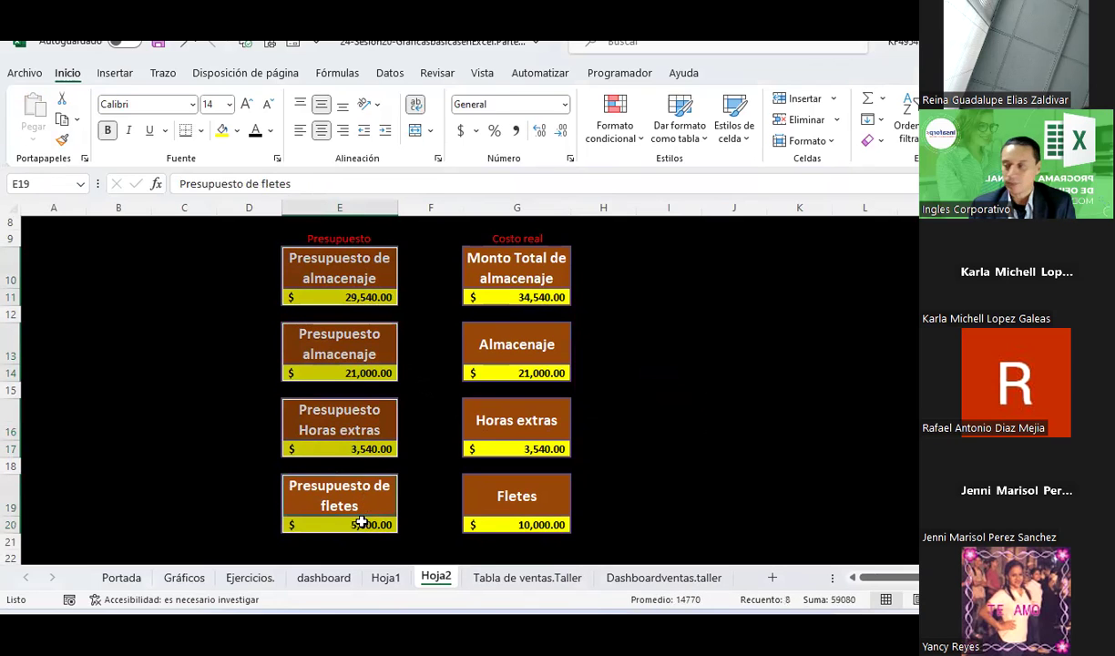
Step: Insert a 2D clustered column chart of the budgets and move it right of the cards
click(115, 72)
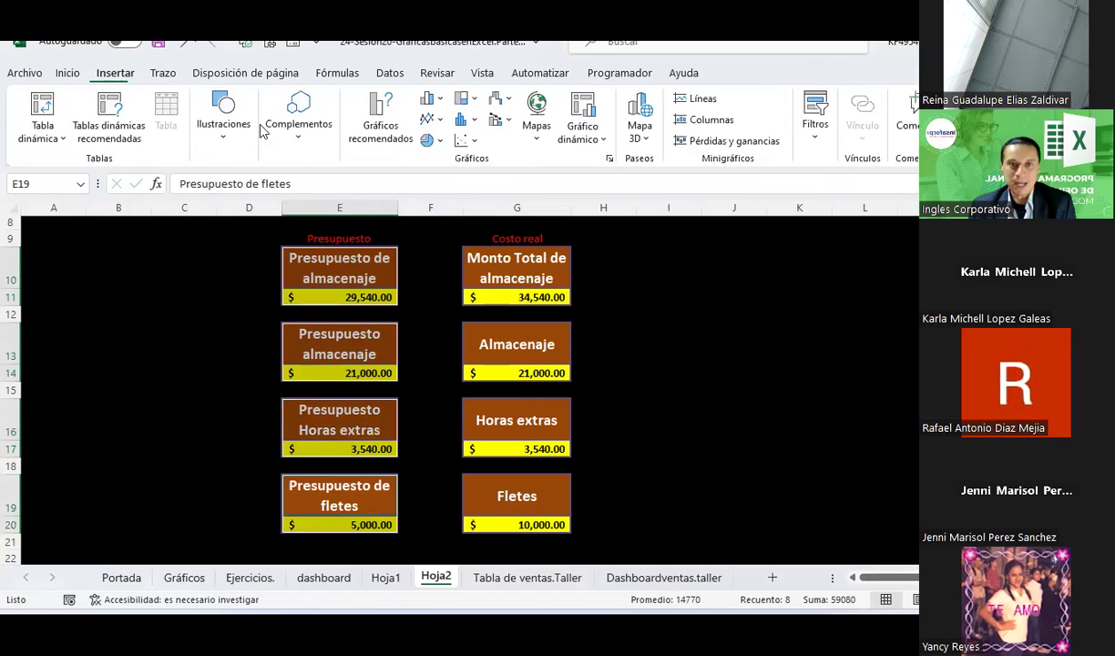
click(430, 98)
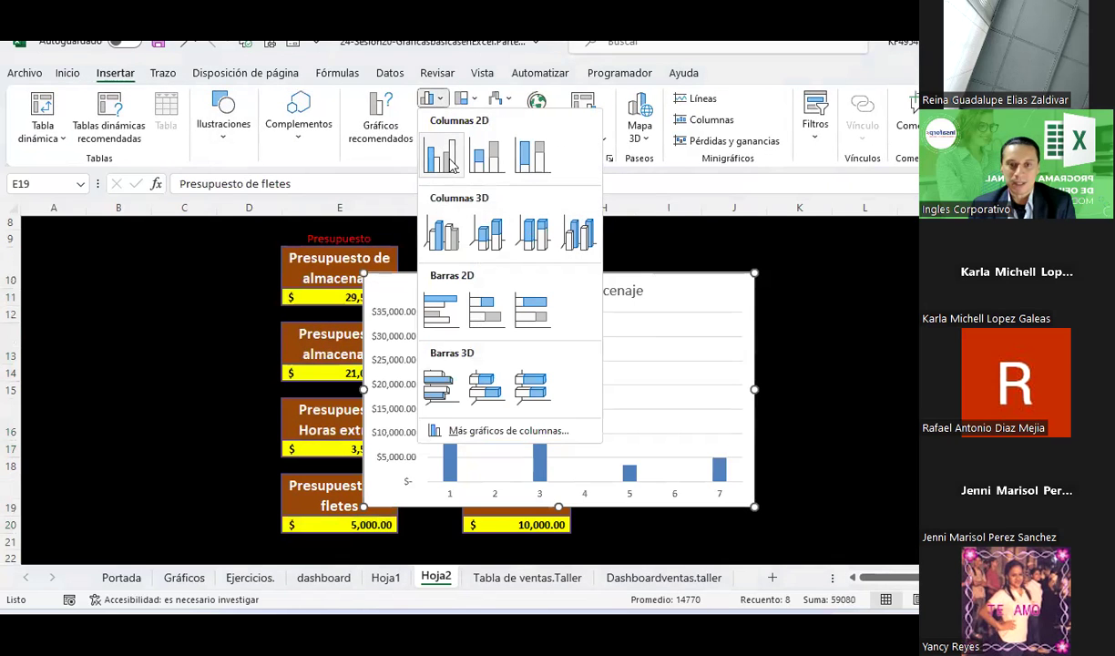
click(444, 157)
drag(693, 296, 952, 272)
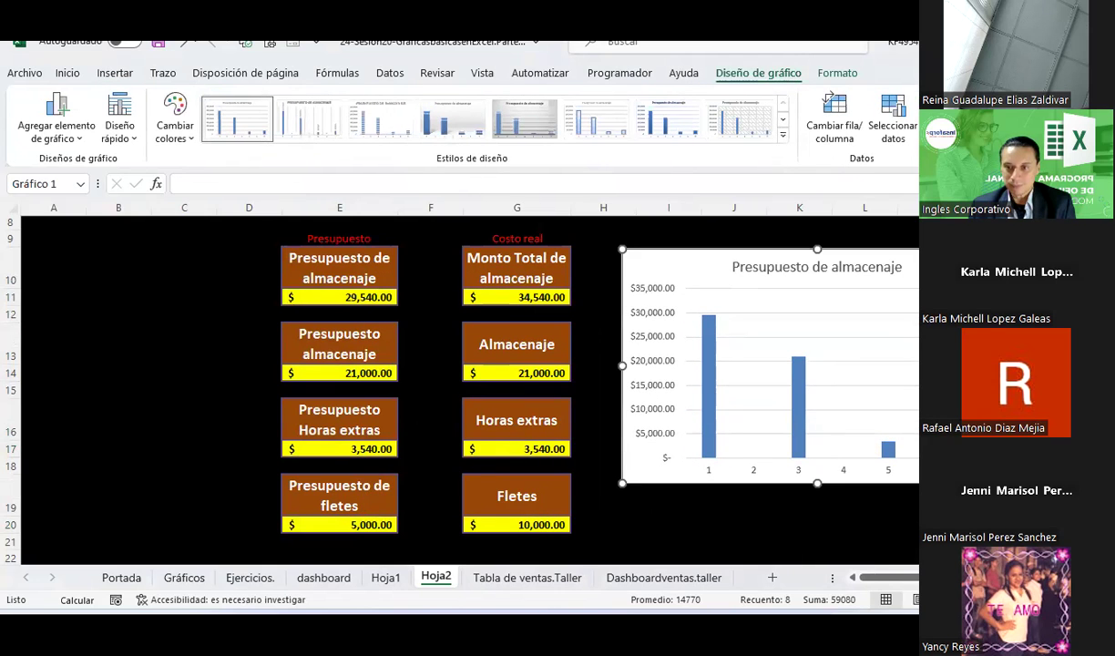
scroll(414, 423, right, 3)
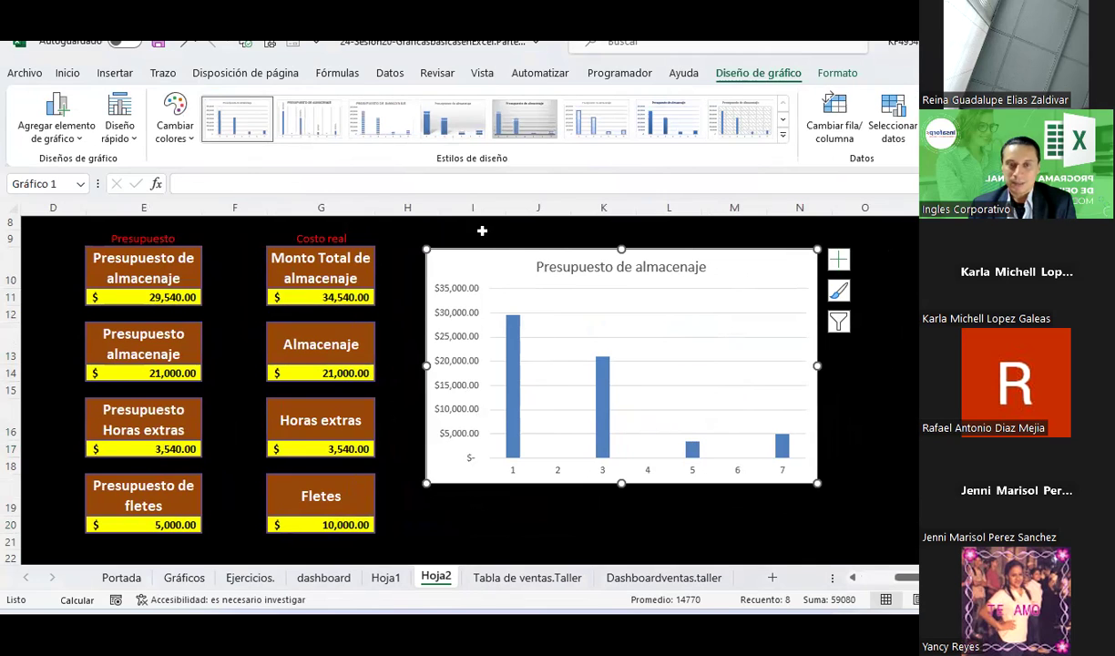
Step: Apply a dark chart style and delete the vertical value axis
click(782, 123)
click(525, 132)
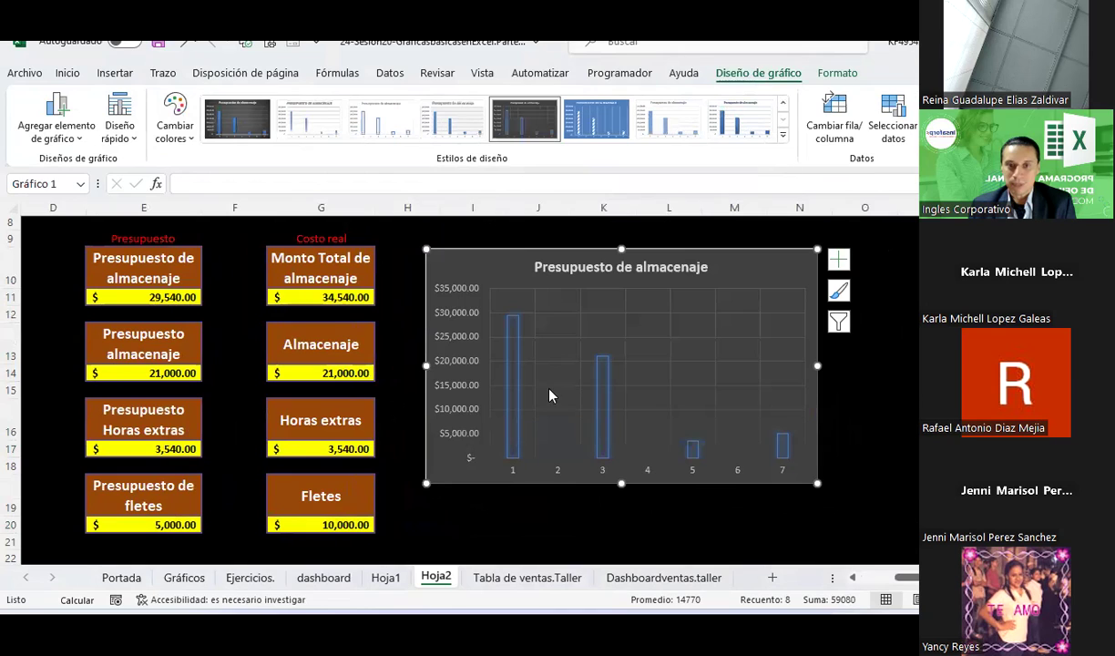
click(468, 291)
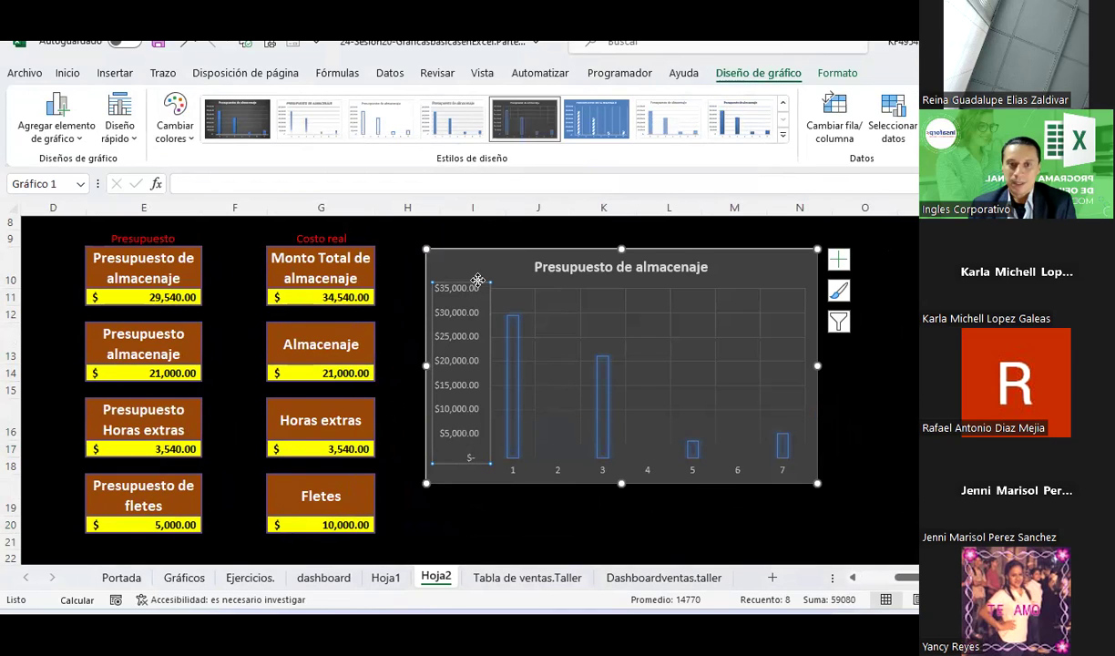
key(Delete)
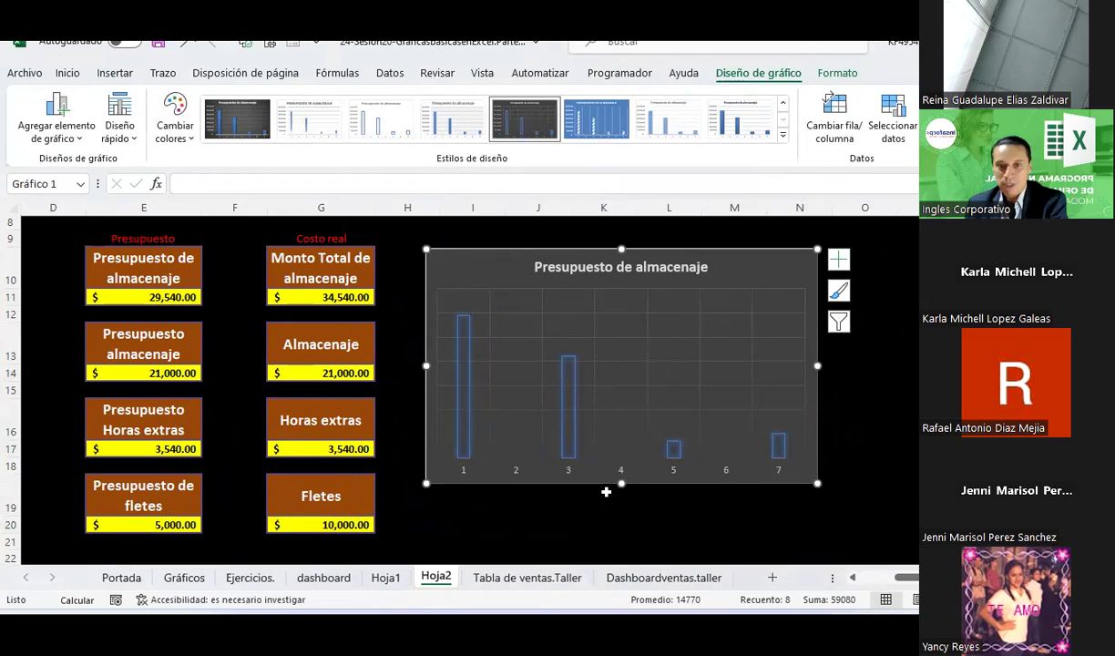
Step: In Select Data, start editing the Presupuesto de almacenaje series
click(518, 475)
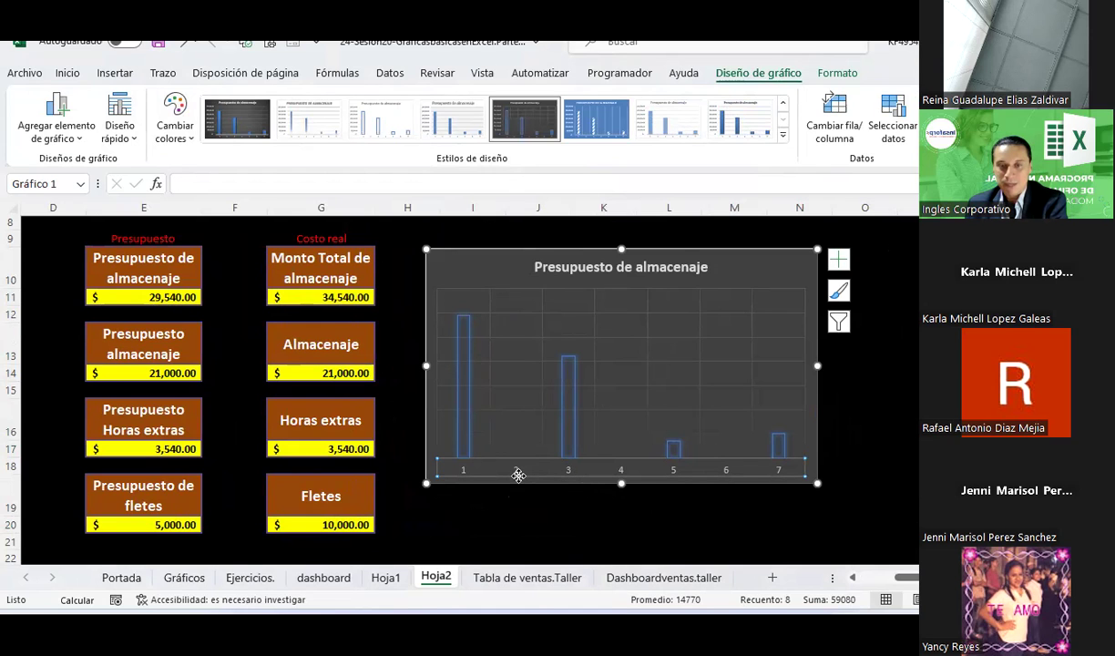
click(888, 114)
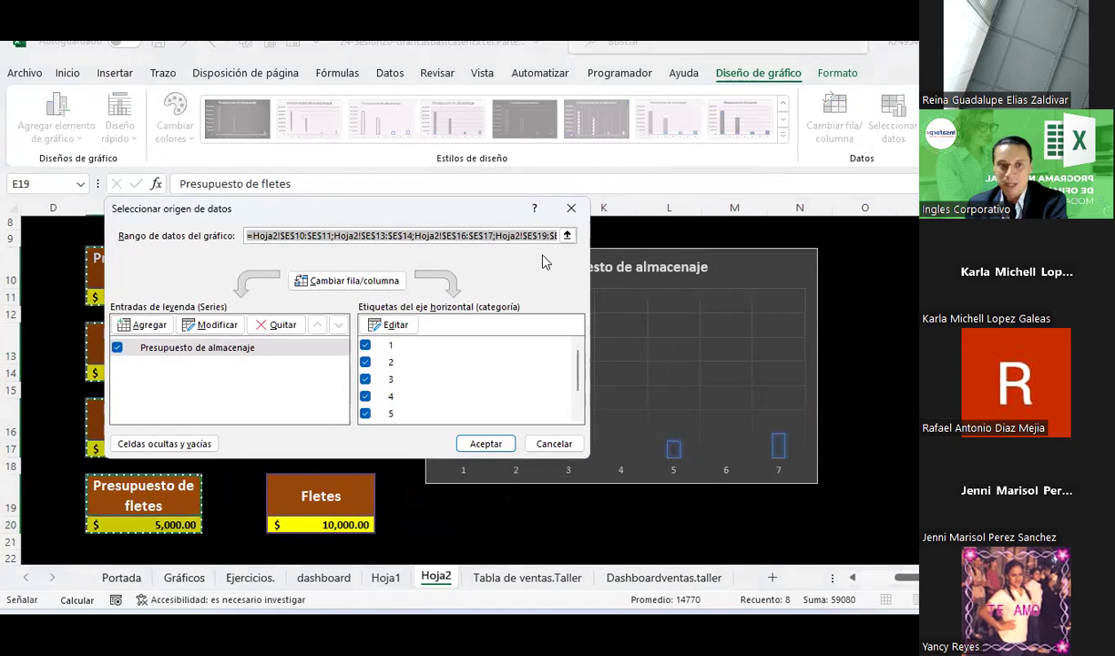
drag(356, 209, 767, 115)
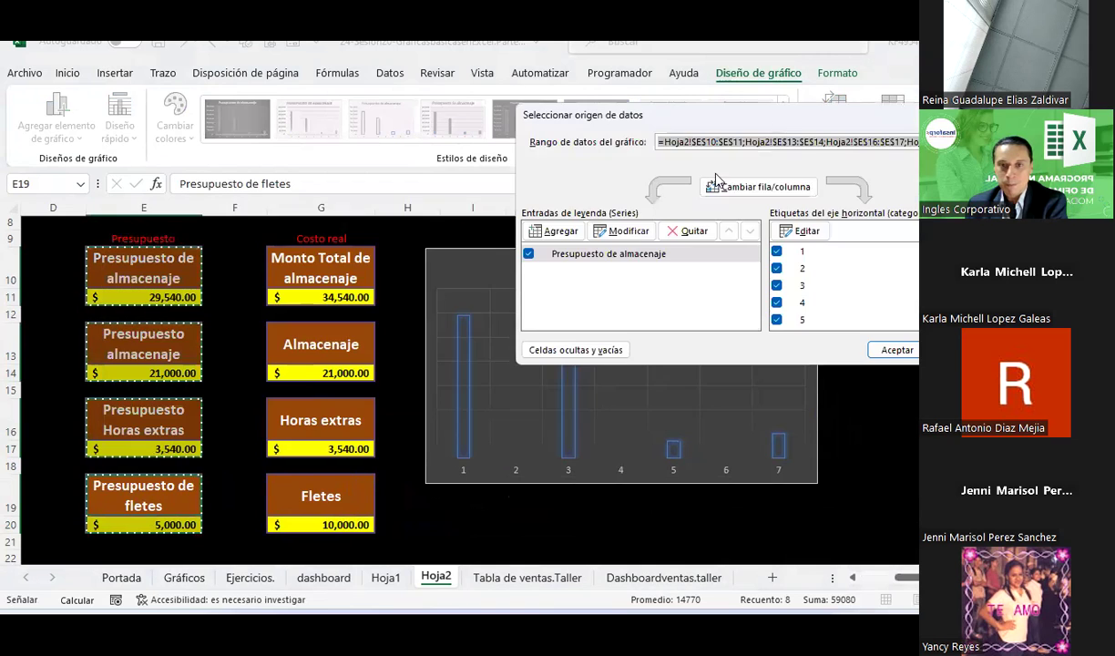
click(628, 230)
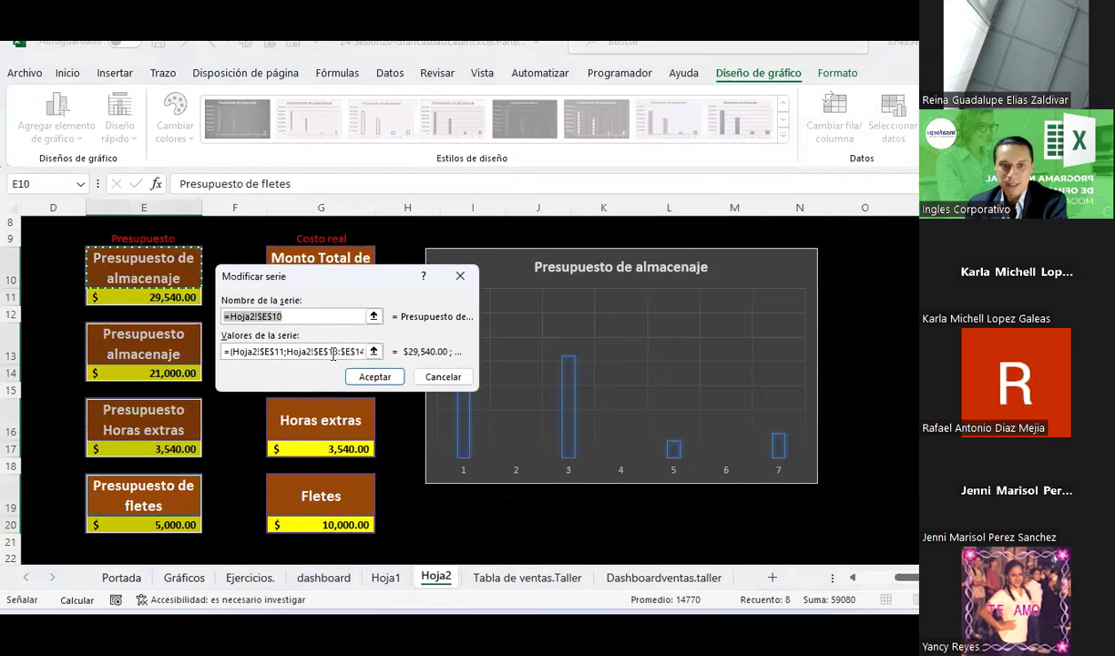
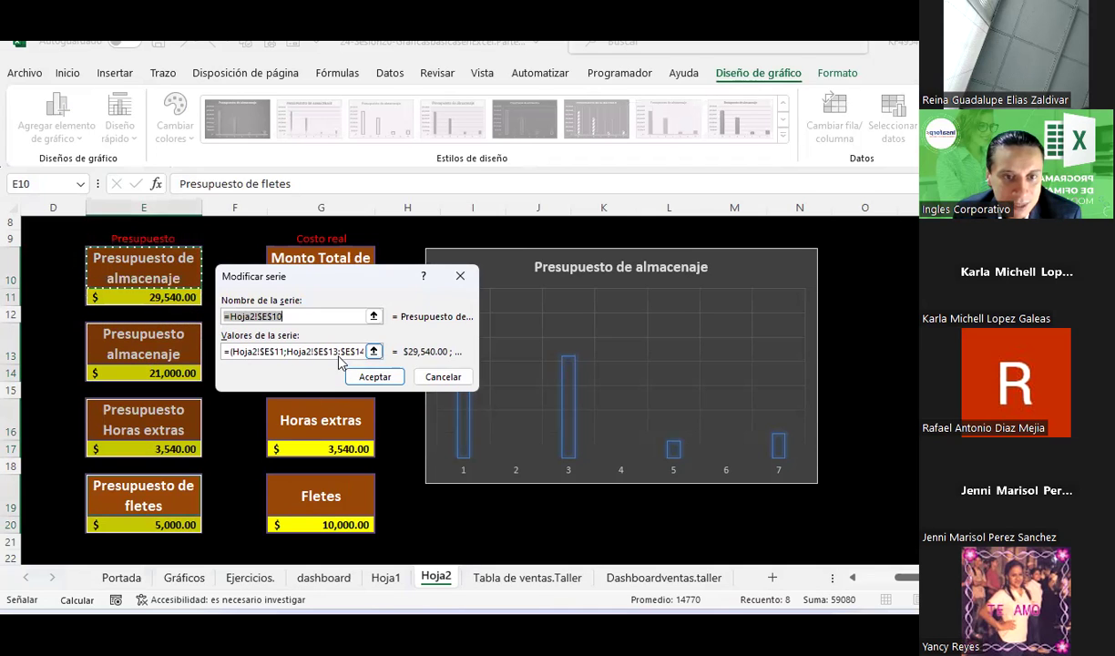
Step: Point the chart's series values at the budget amounts on the sheet
click(373, 350)
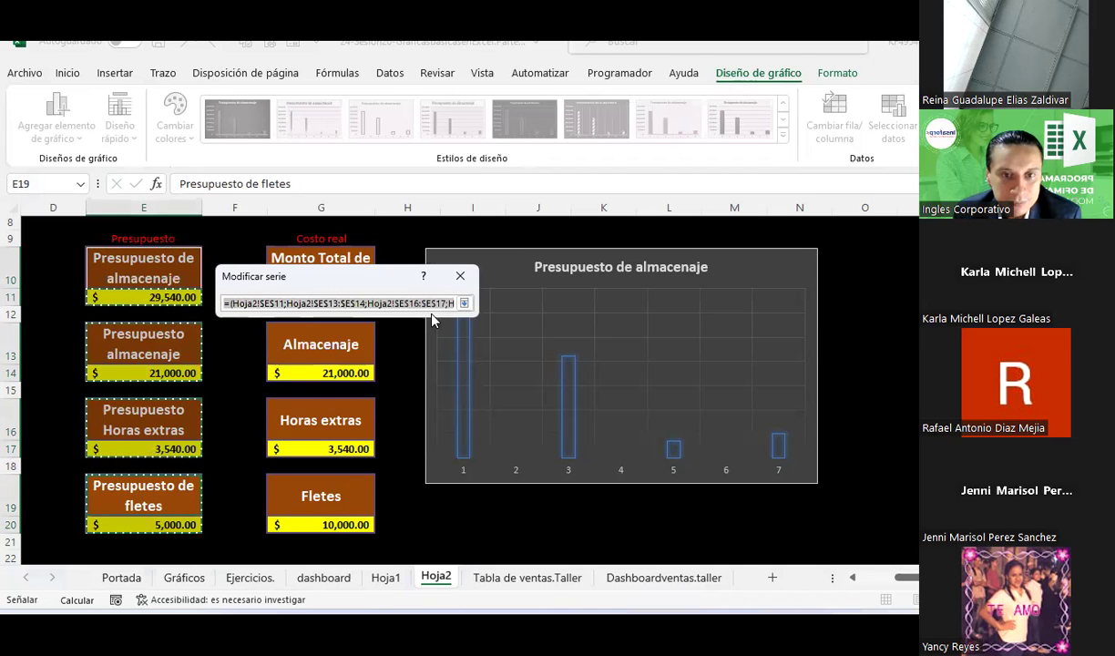
drag(437, 300, 542, 308)
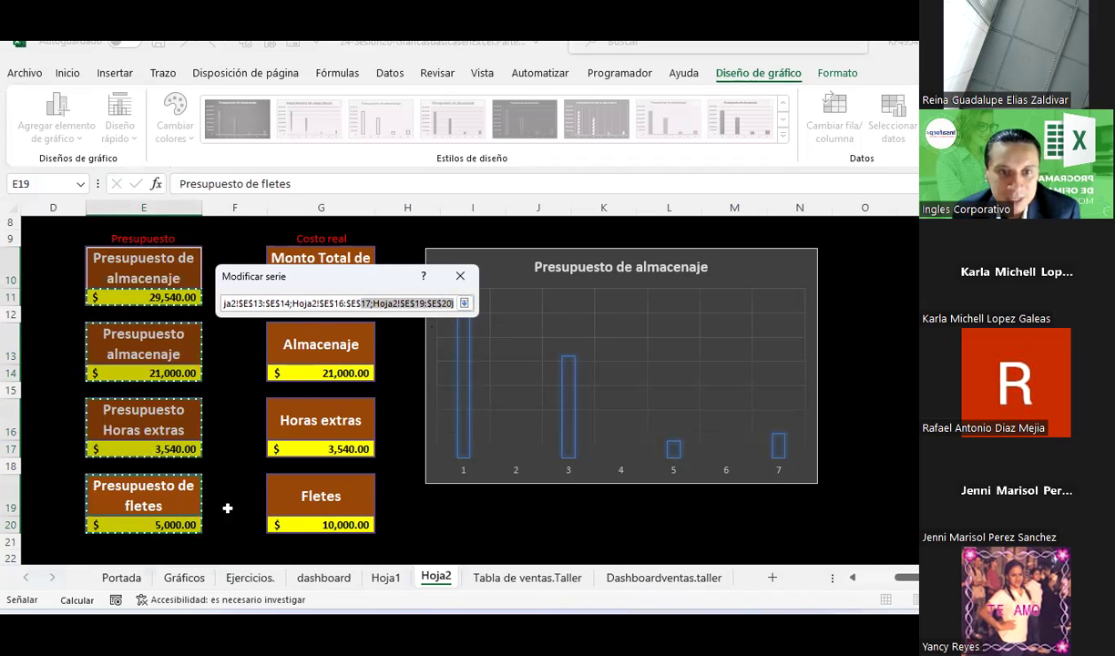
click(464, 304)
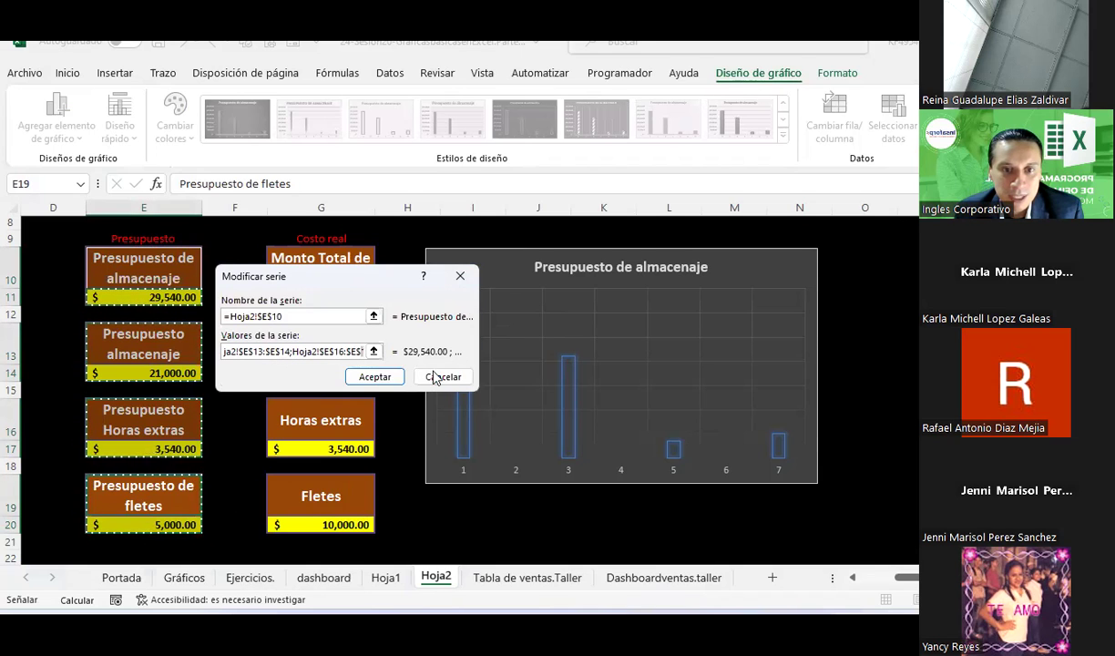
click(385, 378)
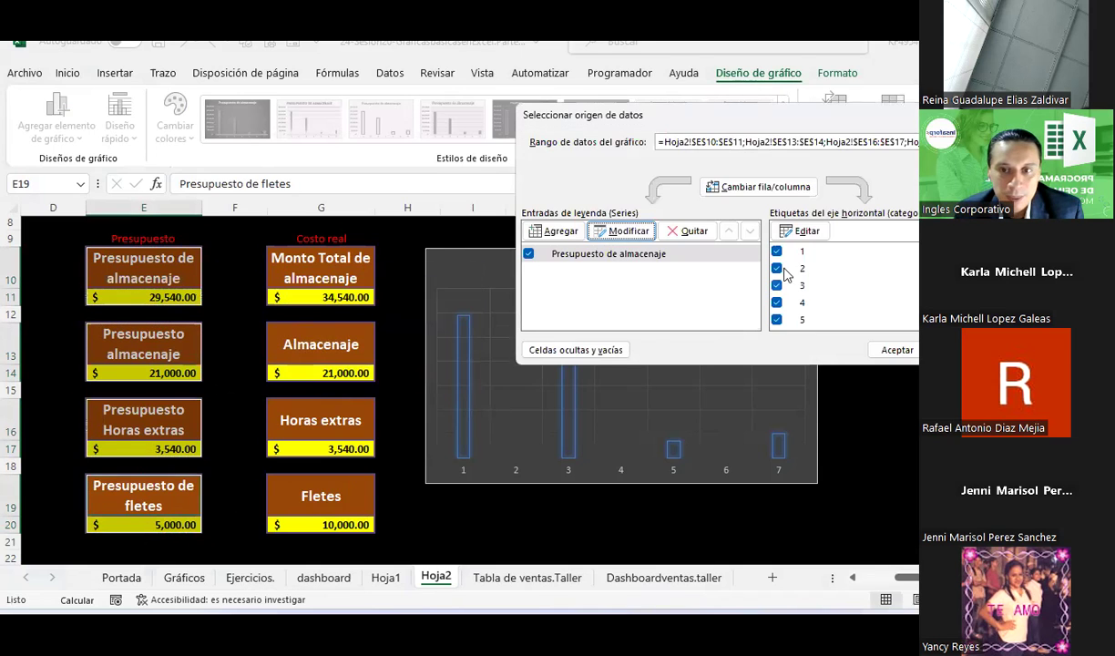
Step: Abandon the axis label edit, then delete the horizontal axis and the old budget chart
click(806, 231)
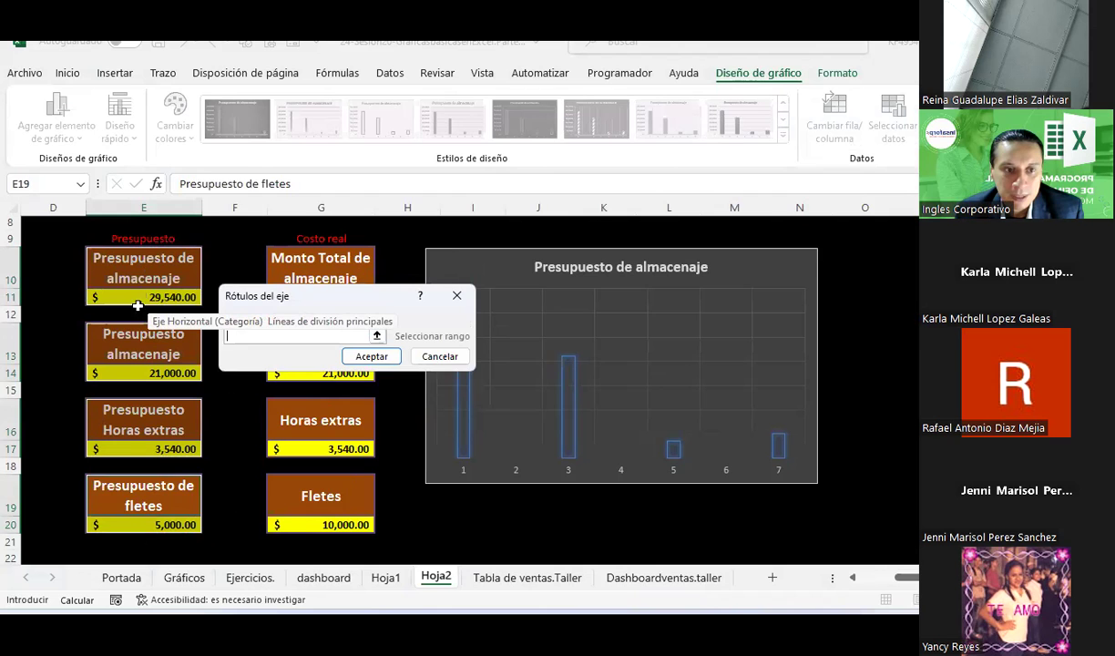
key(Return)
key(Return)
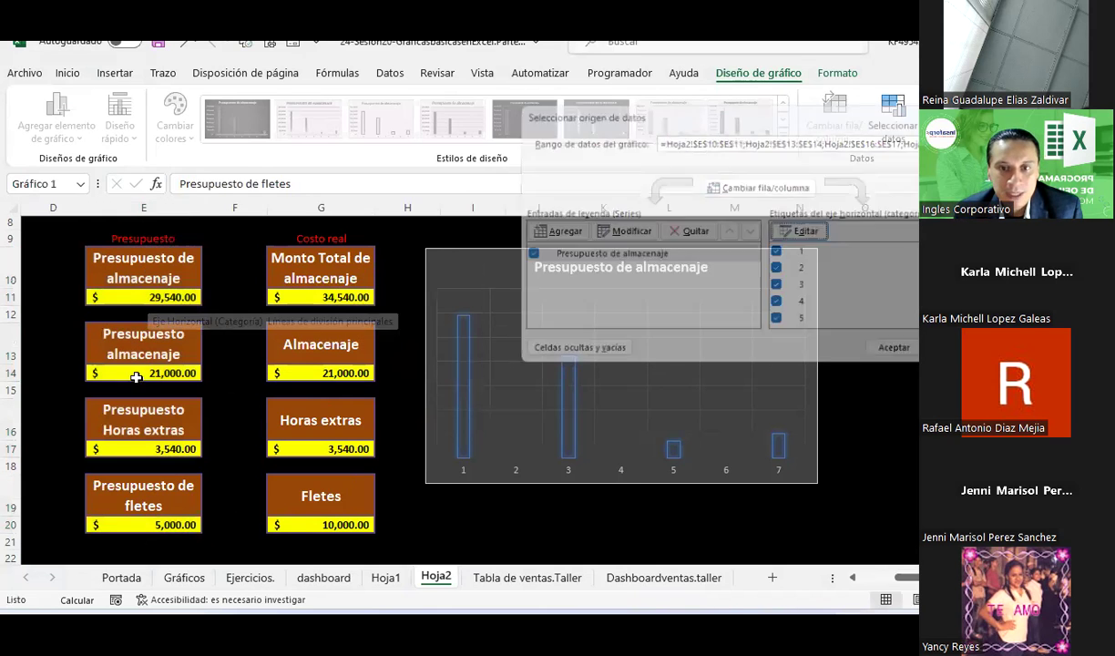
key(Delete)
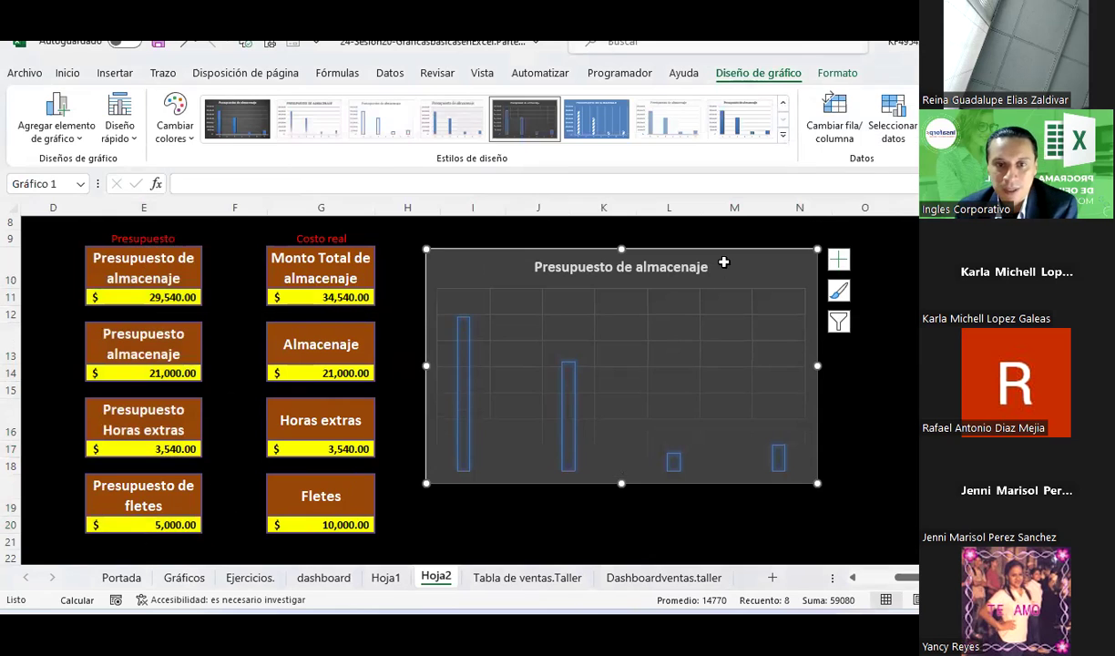
key(Delete)
Step: Insert a clustered column chart of E13:E14, E16:E17 and E19:E20 with the dark chart style
drag(169, 353, 178, 372)
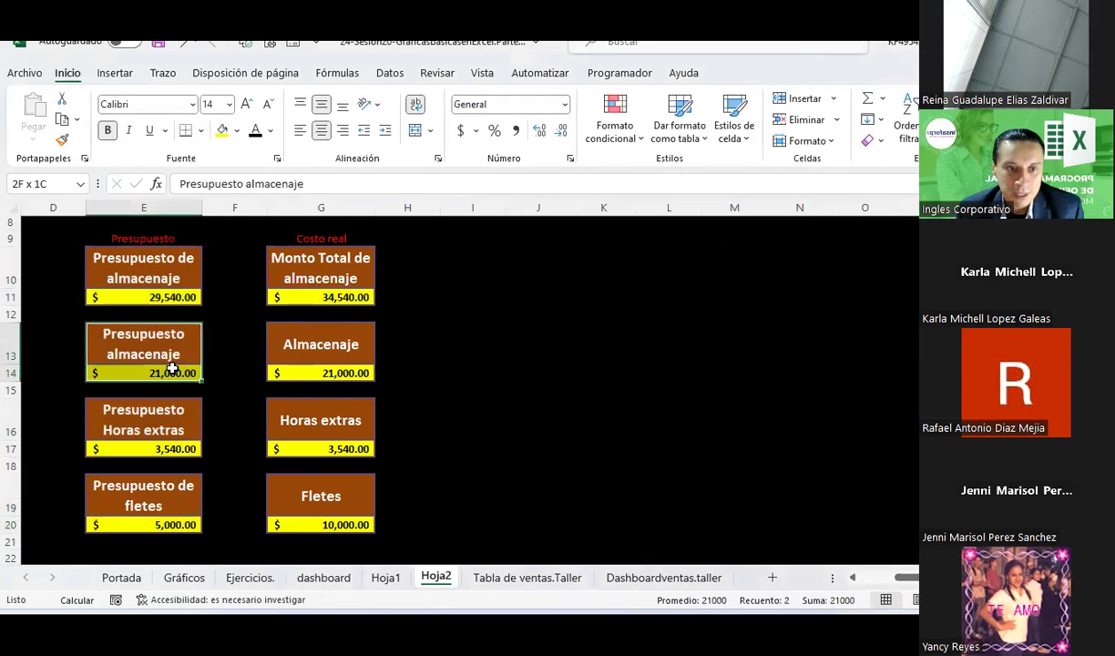
ctrl+drag(172, 422, 180, 448)
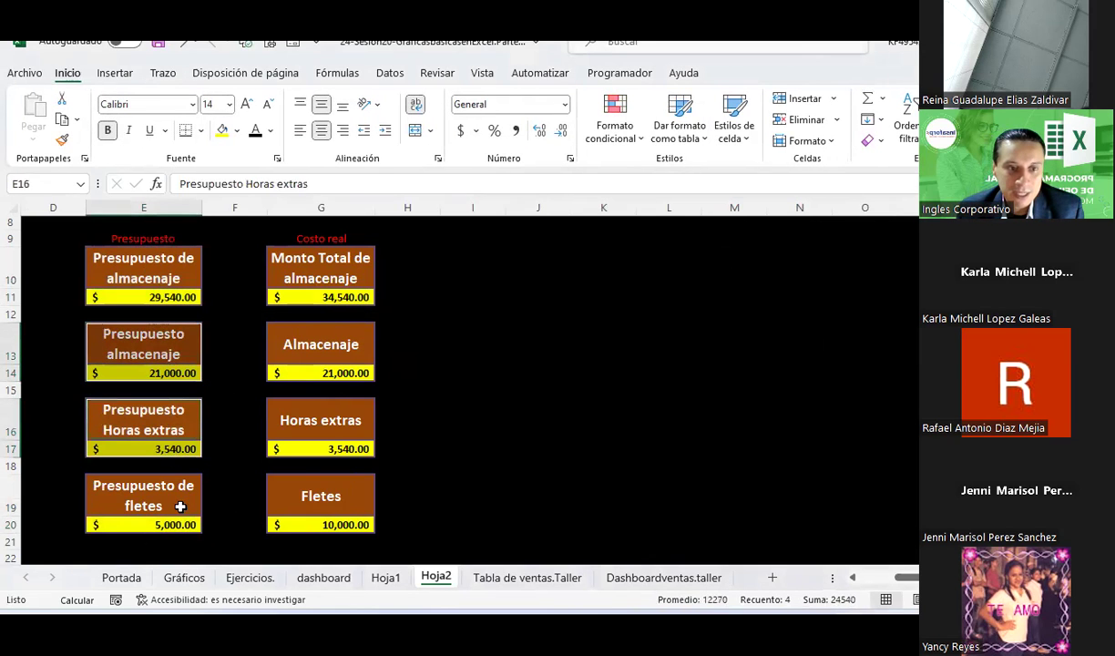
ctrl+drag(179, 500, 185, 526)
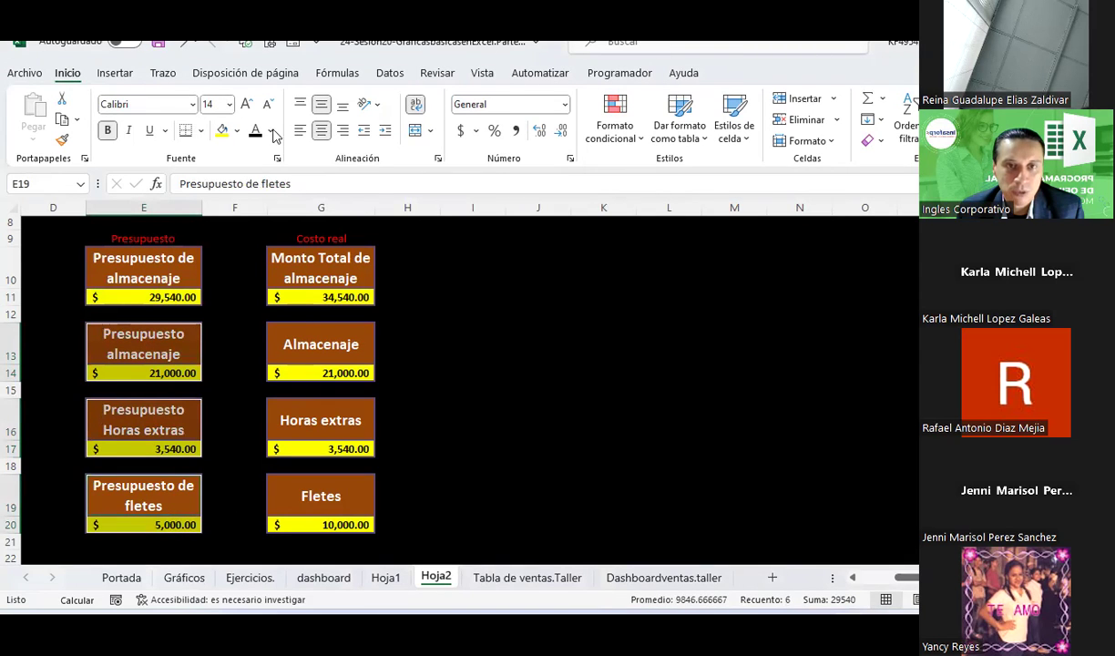
click(115, 73)
click(442, 102)
click(441, 146)
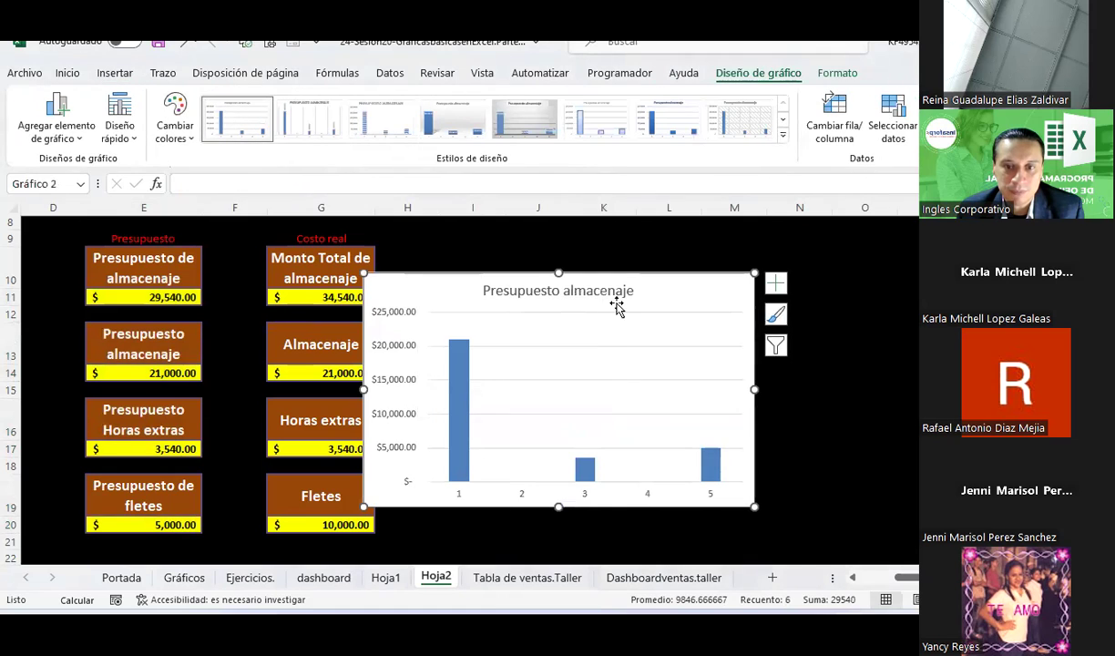
click(782, 133)
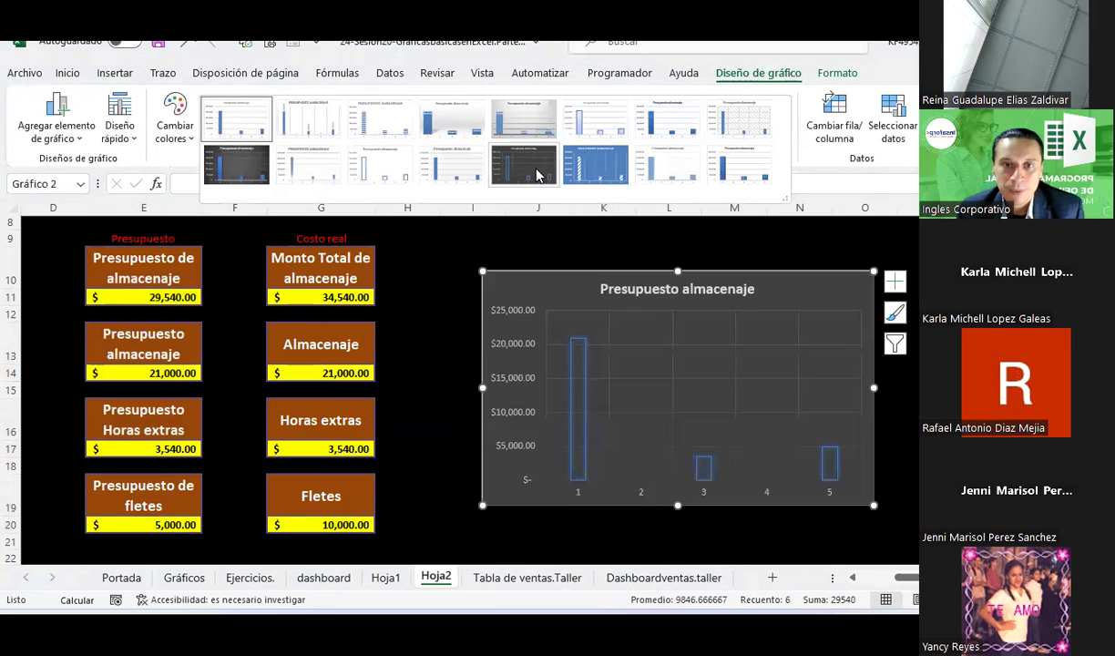
click(536, 172)
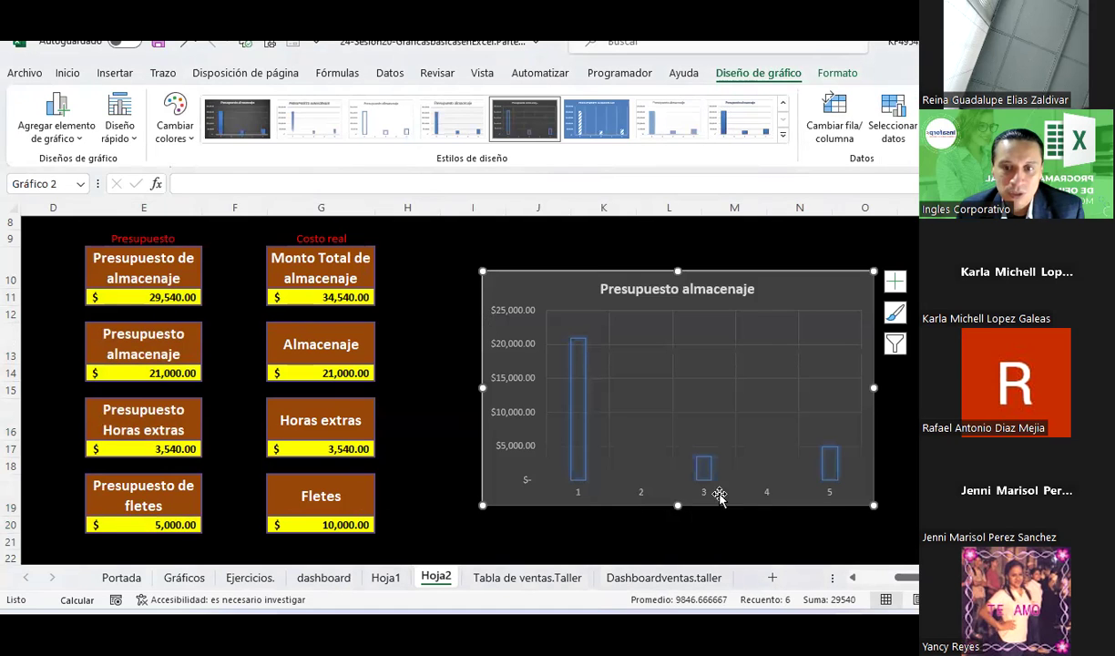
Step: Set the category labels to E13;E16;E19 and exclude the two empty categories
click(905, 130)
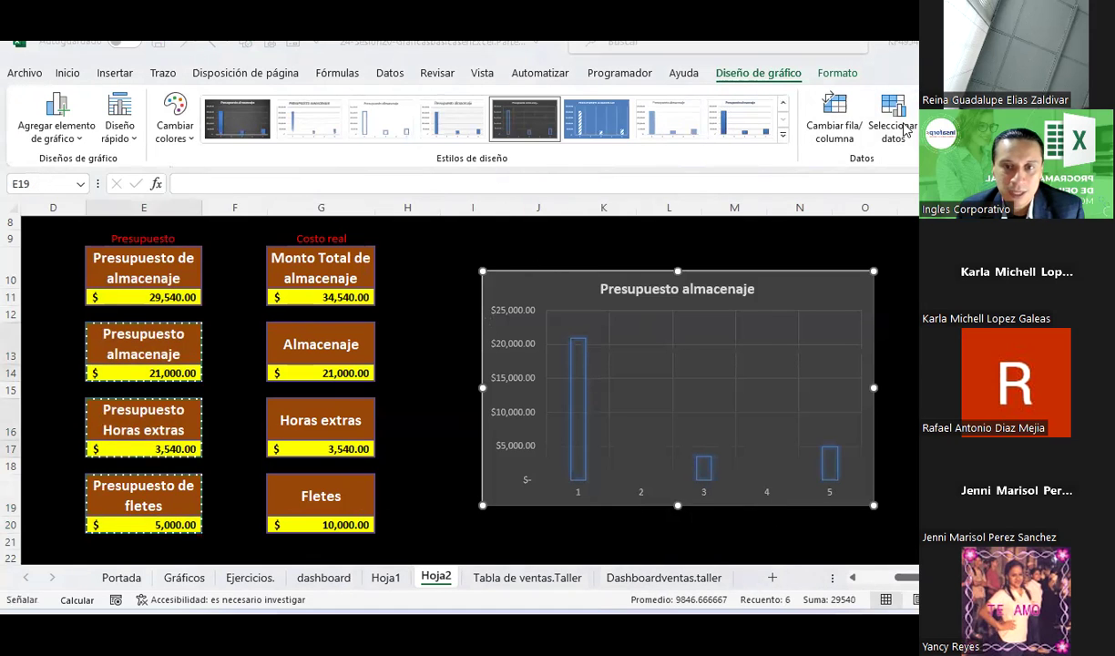
click(787, 234)
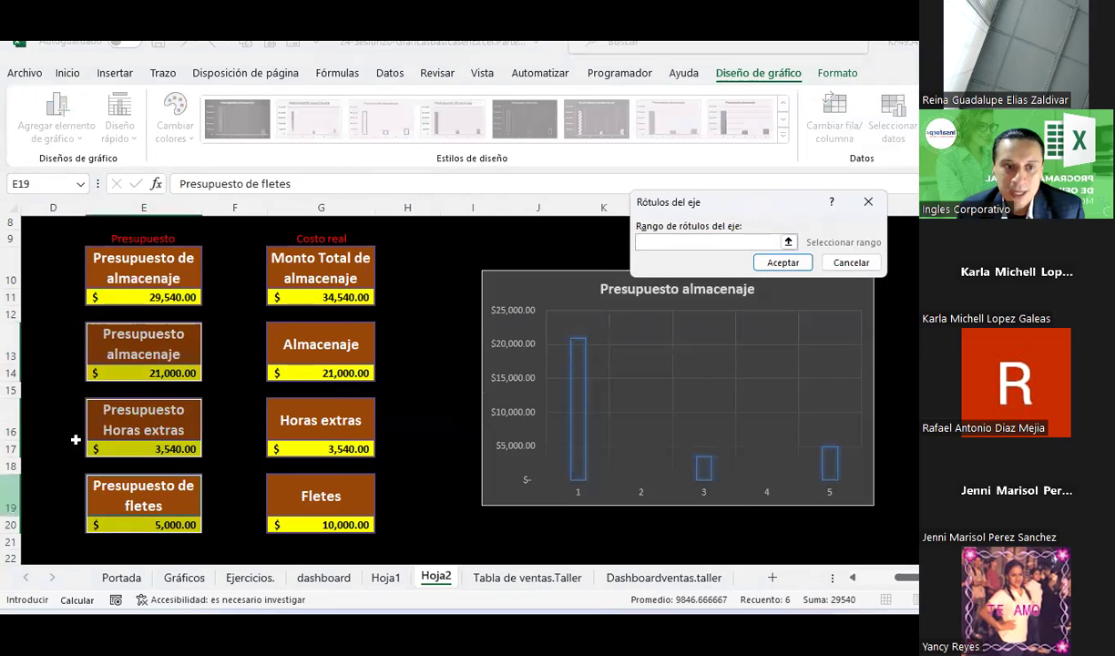
click(160, 347)
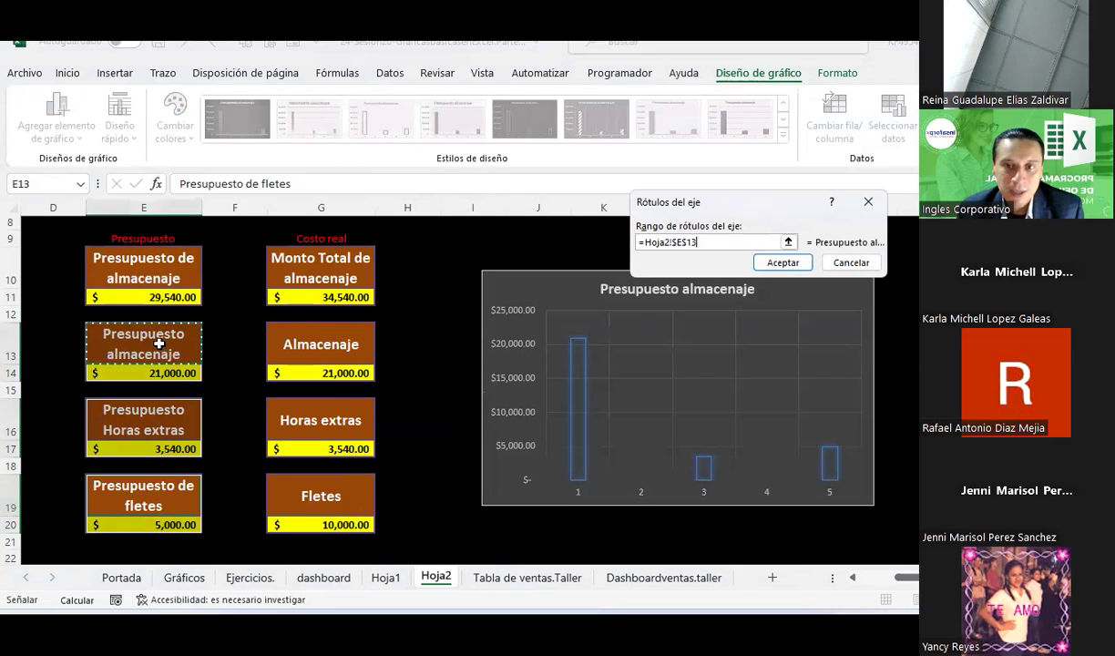
click(146, 423)
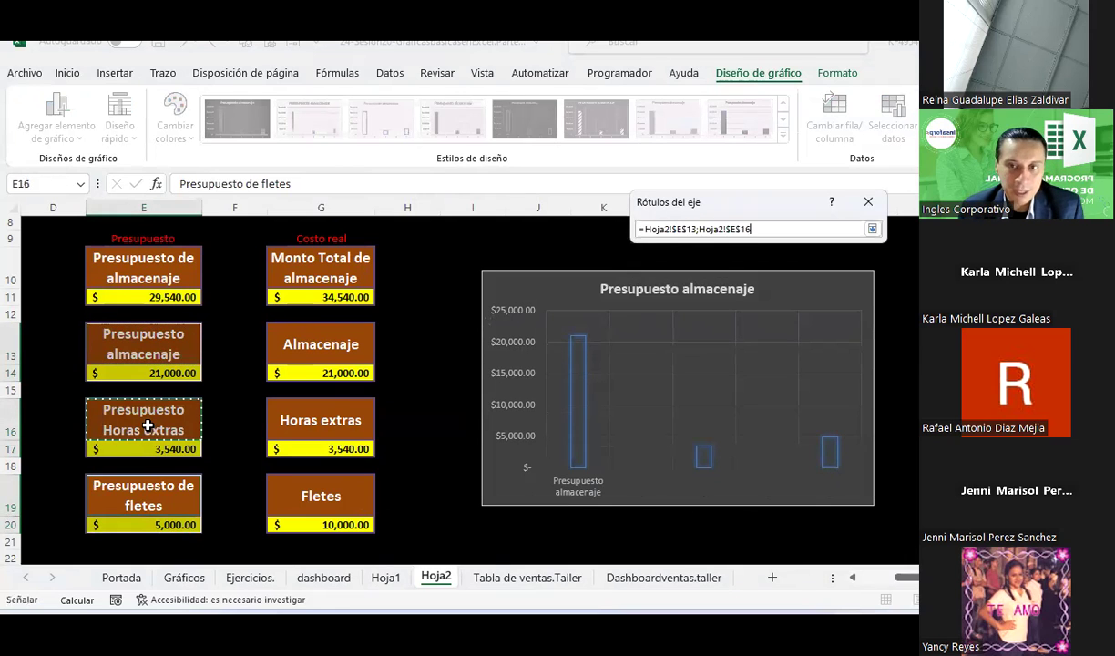
click(151, 489)
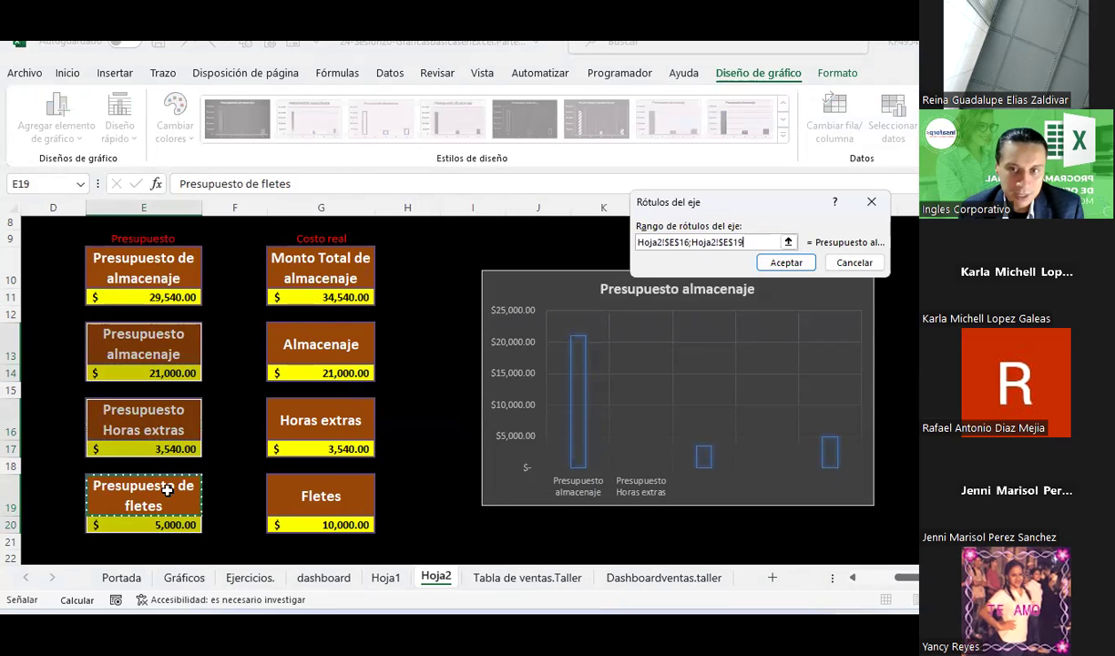
click(788, 262)
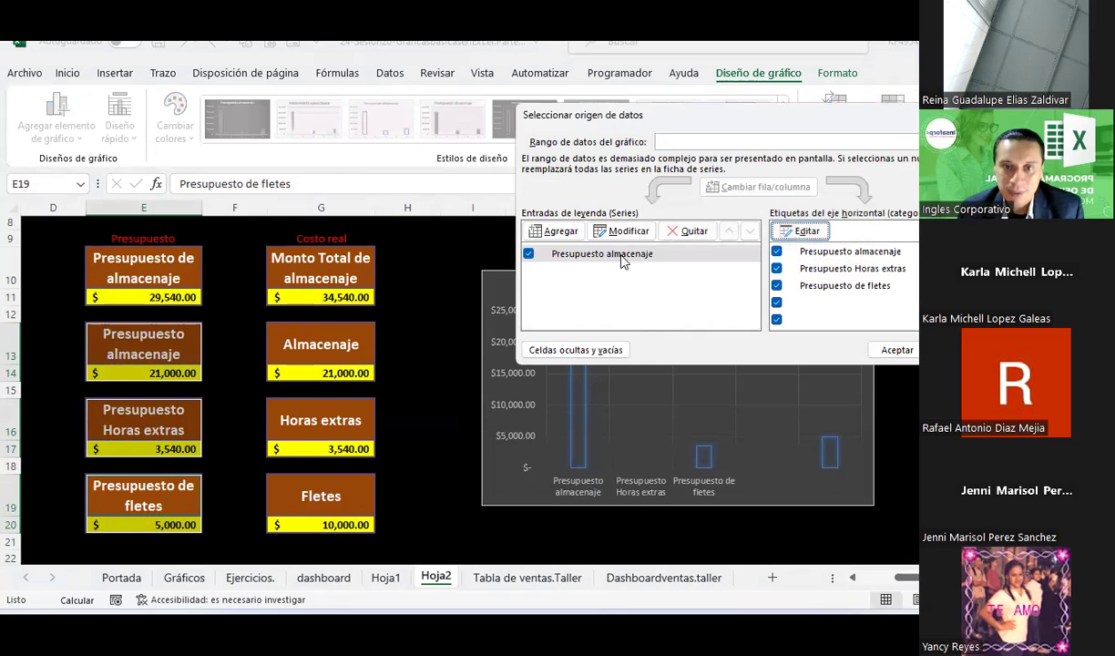
click(817, 304)
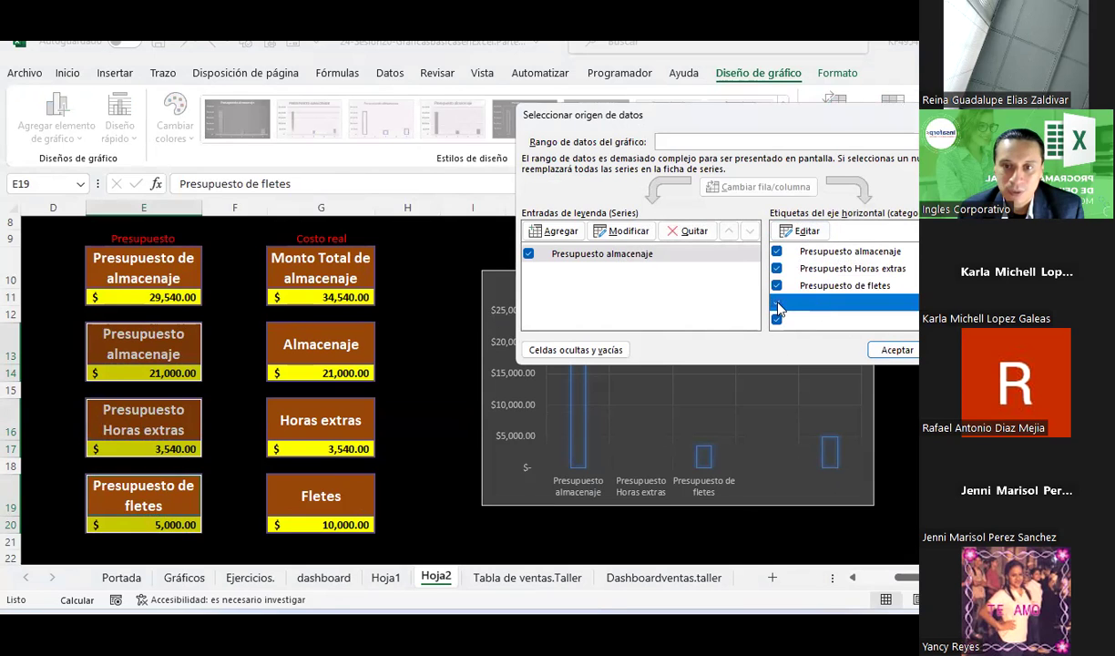
click(777, 304)
click(776, 319)
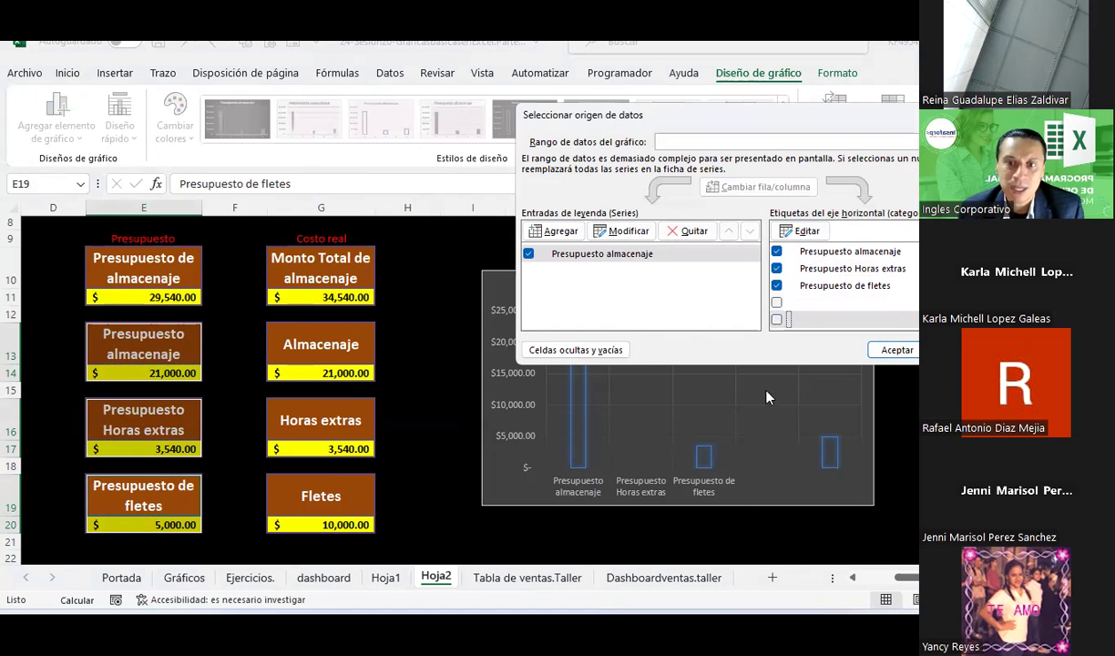
Step: Set the series values to E14;E17;E20 and apply the data changes
click(597, 254)
click(619, 231)
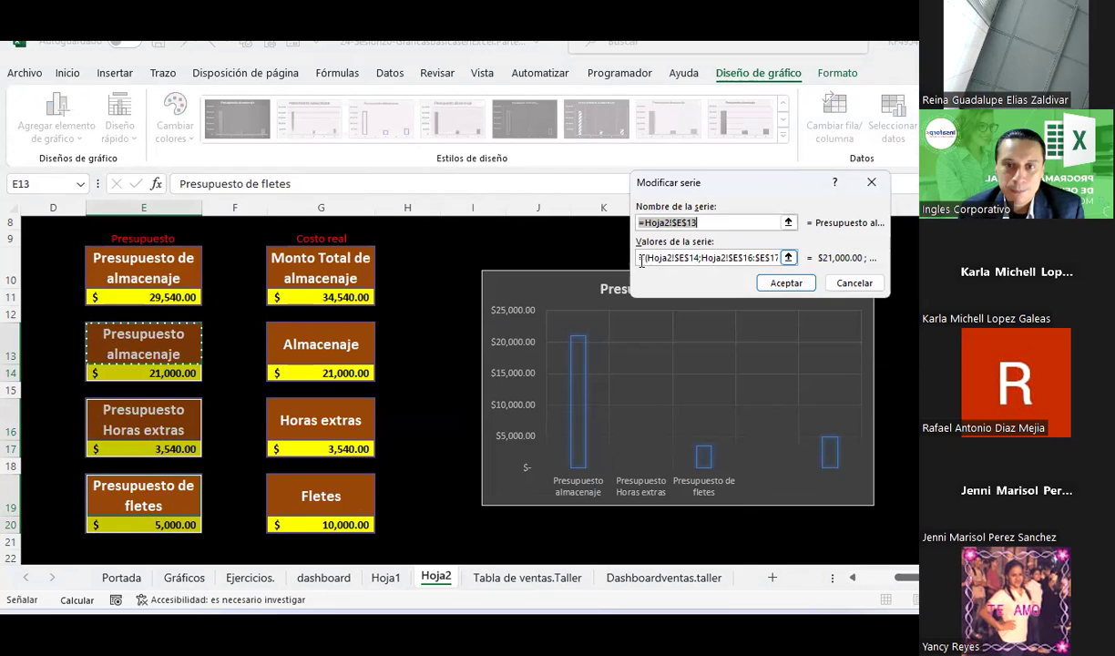
drag(143, 495, 143, 525)
key(BackSpace)
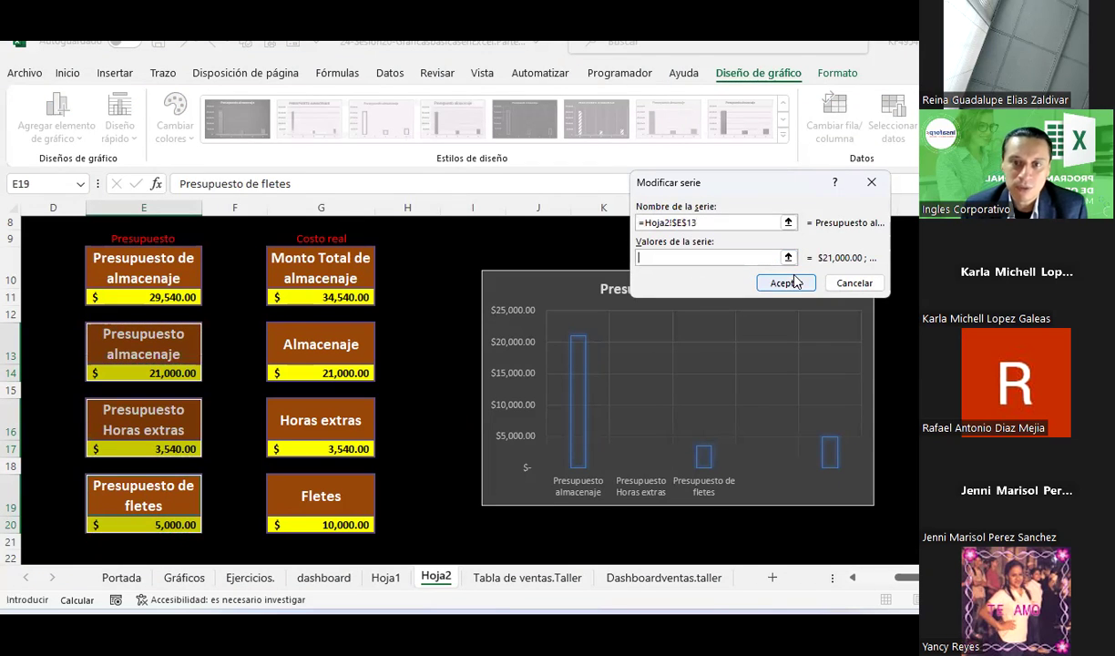
click(139, 372)
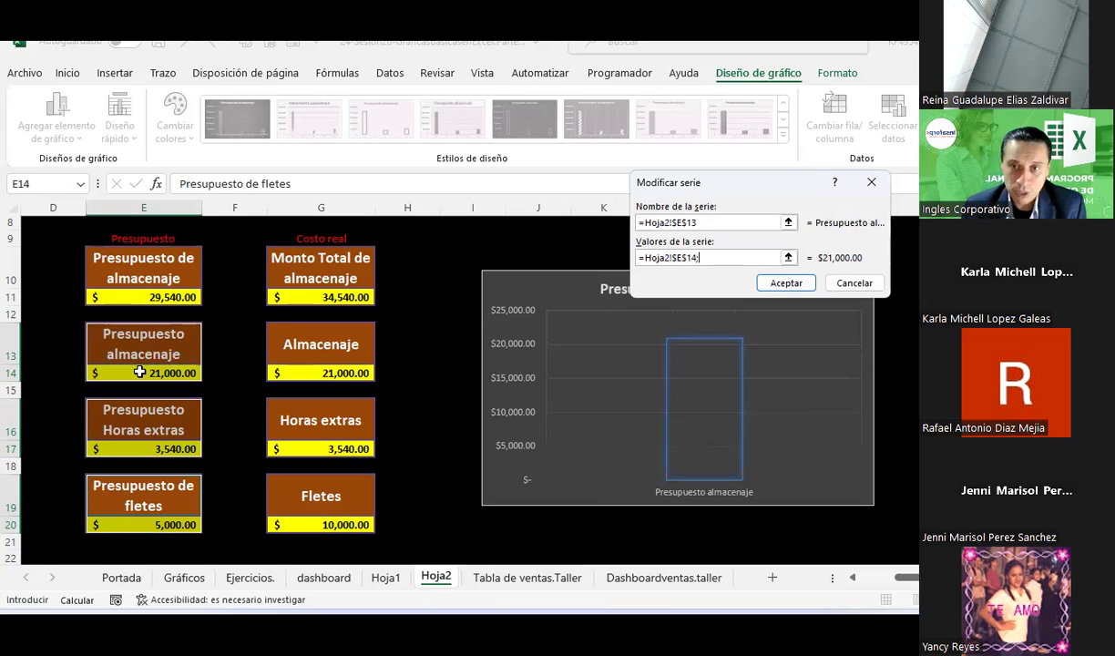
click(149, 446)
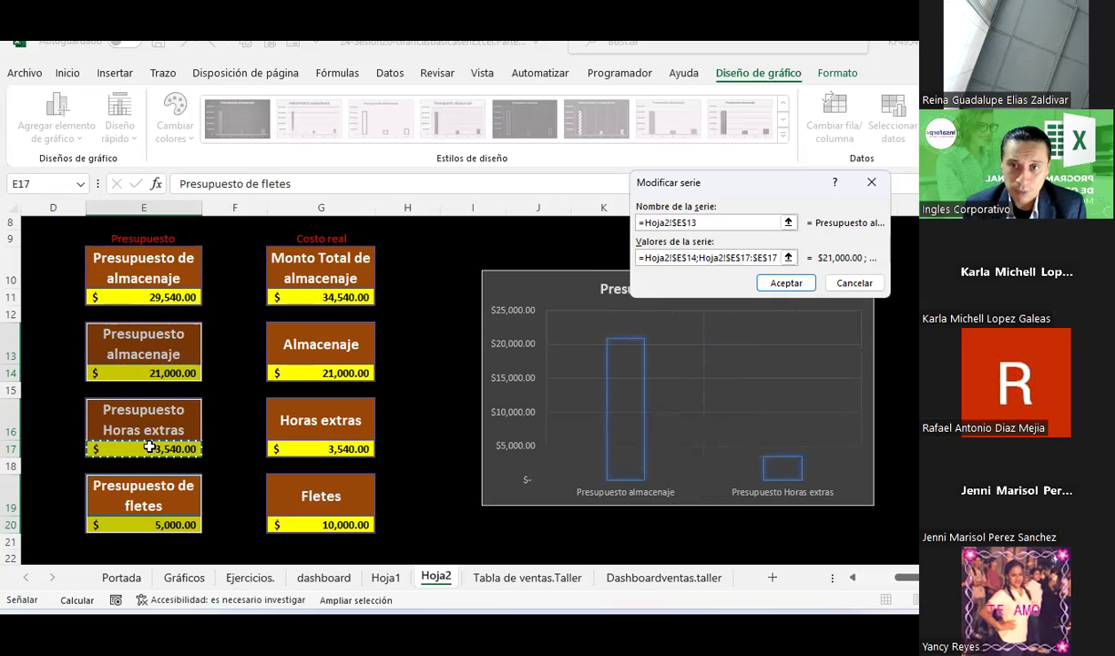
text(;)
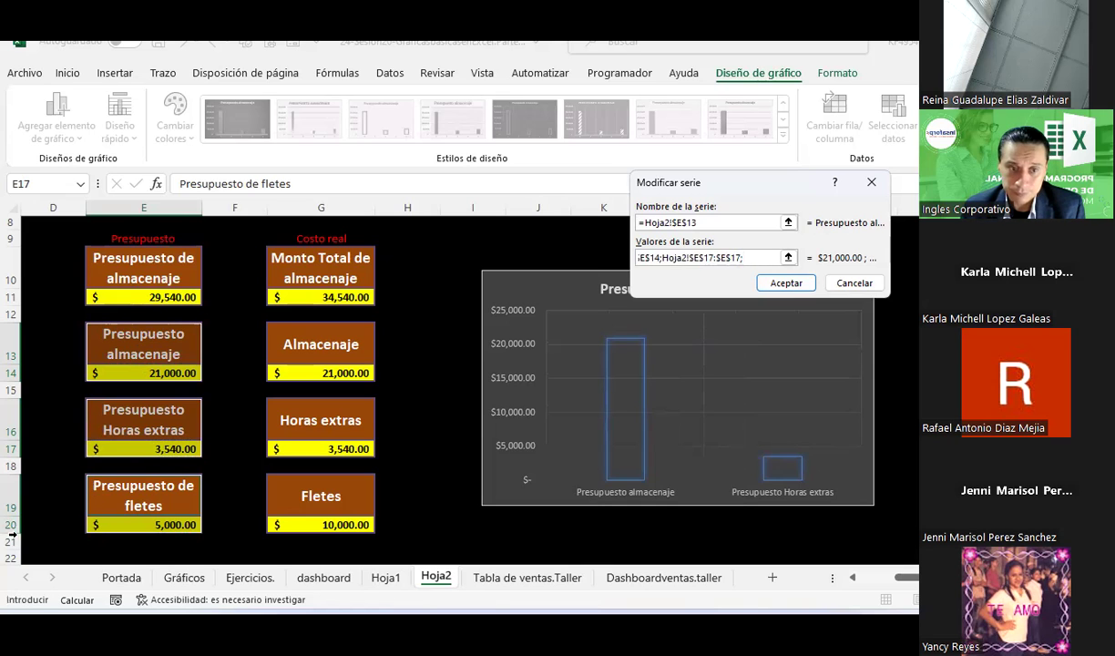
click(164, 525)
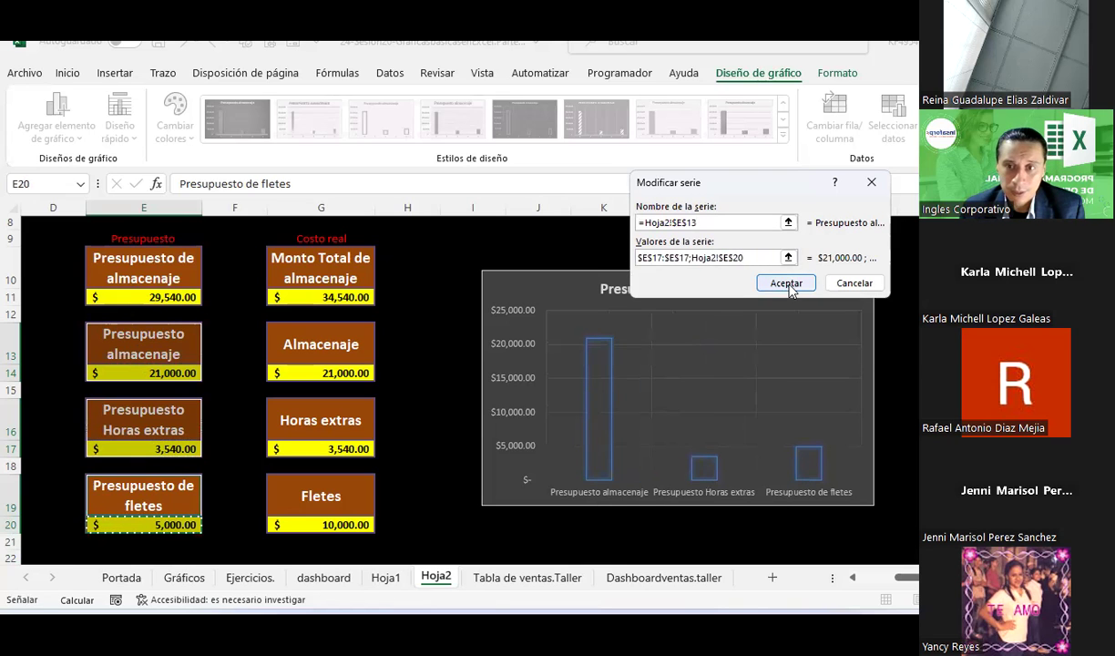
click(787, 282)
click(896, 349)
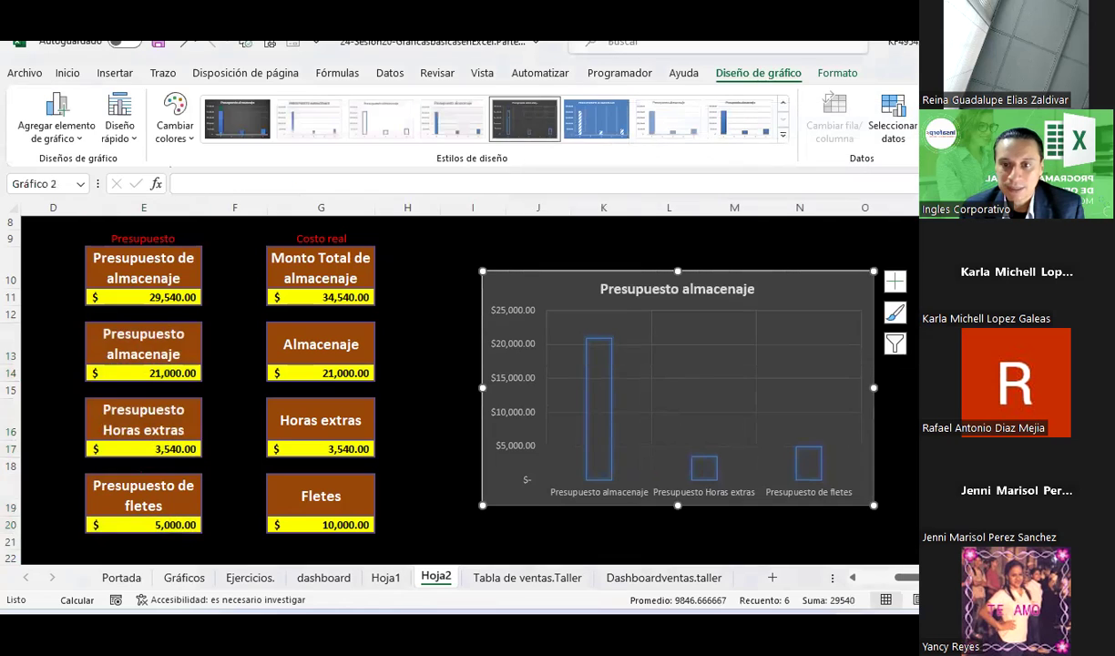
Step: Enlarge the chart and delete its vertical value axis
scroll(436, 372, down, 1)
drag(873, 456, 904, 498)
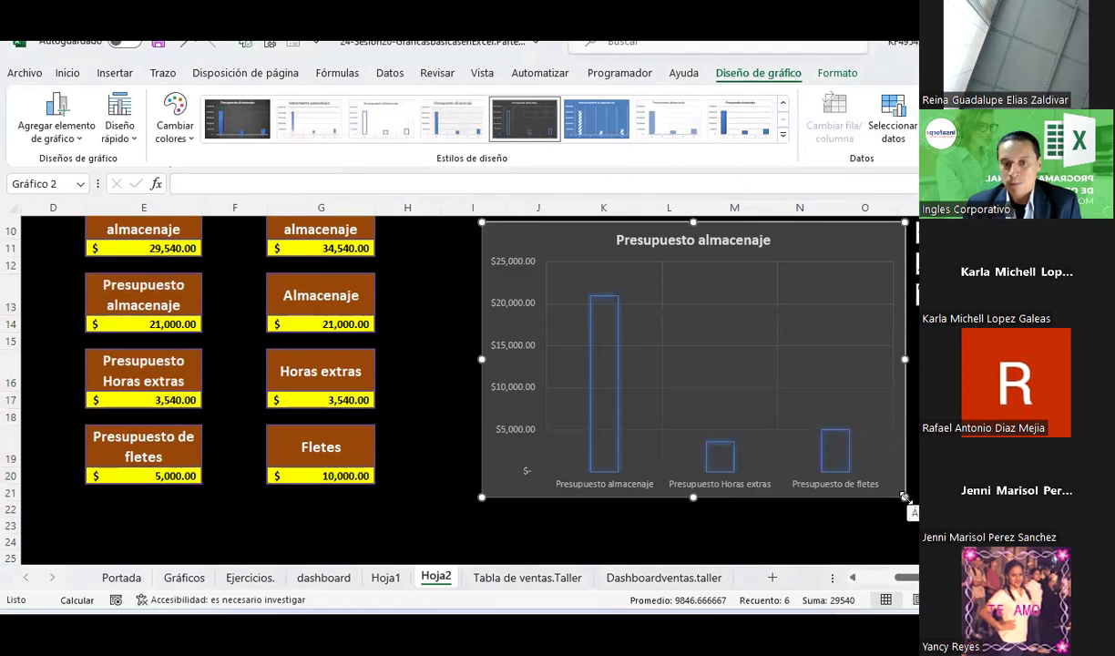
click(499, 259)
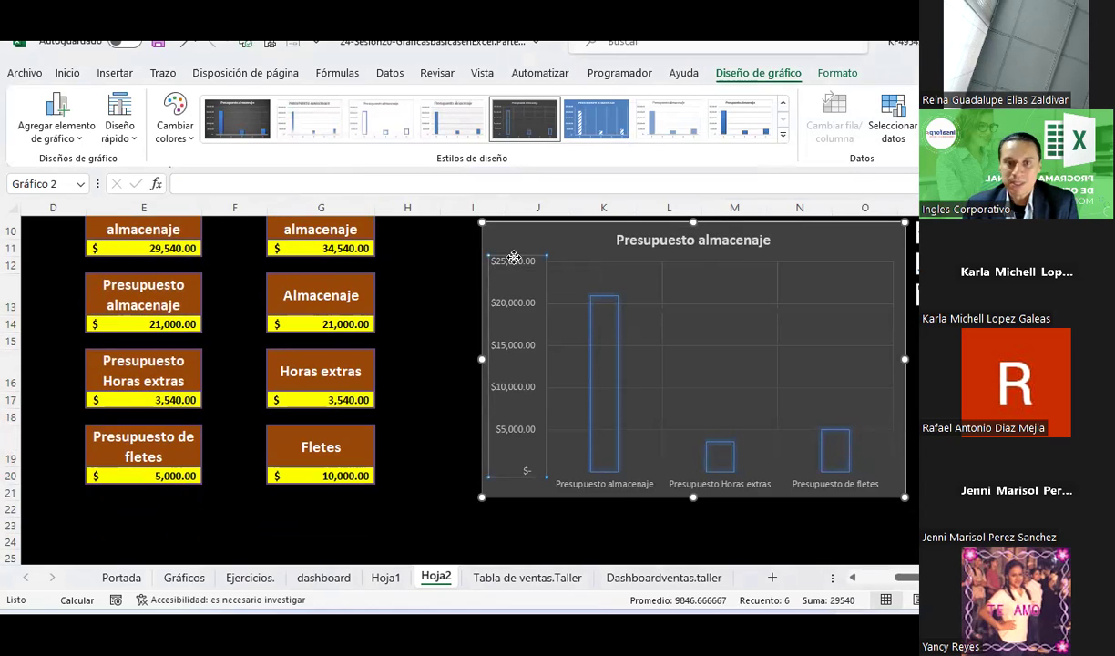
key(Delete)
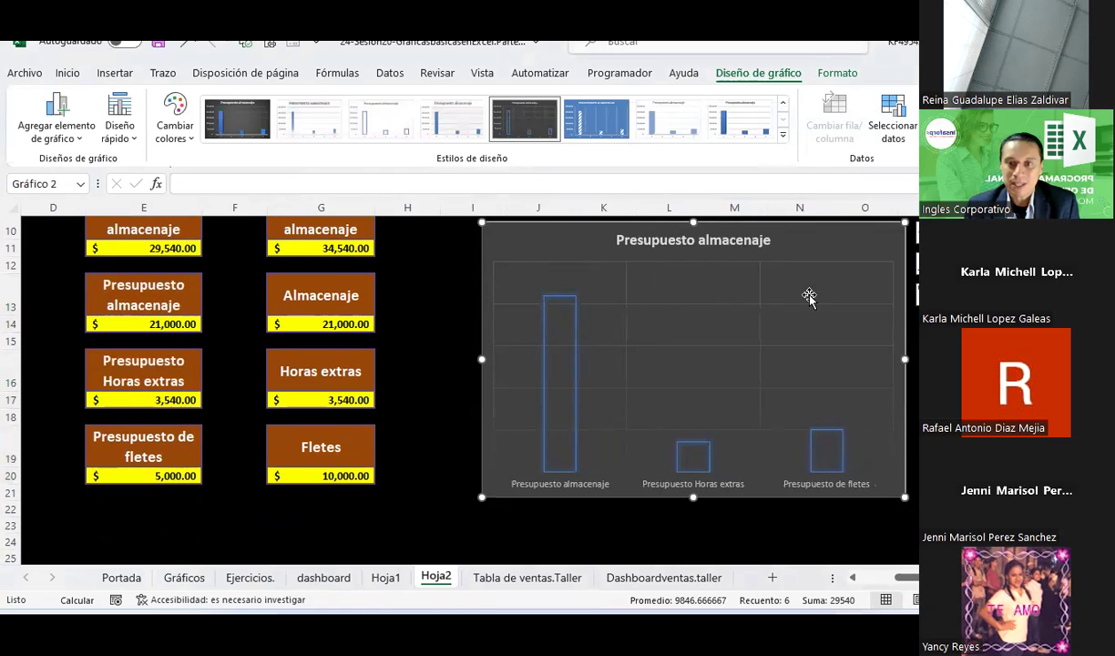
click(323, 576)
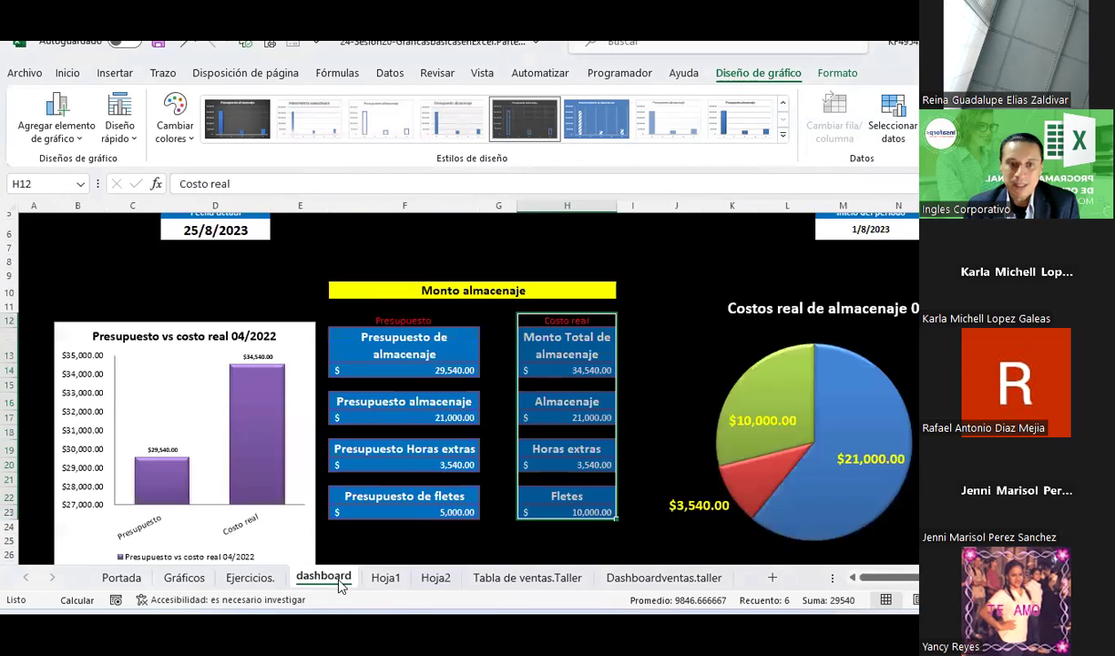
scroll(158, 374, down, 2)
scroll(178, 355, up, 1)
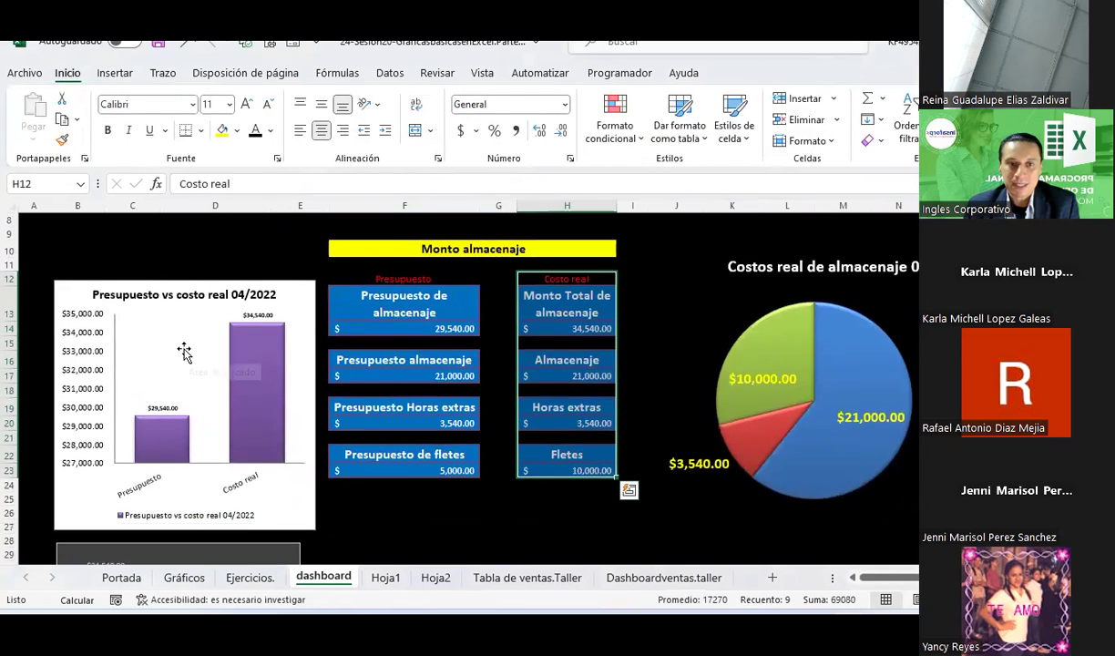
scroll(182, 353, up, 1)
scroll(184, 354, down, 1)
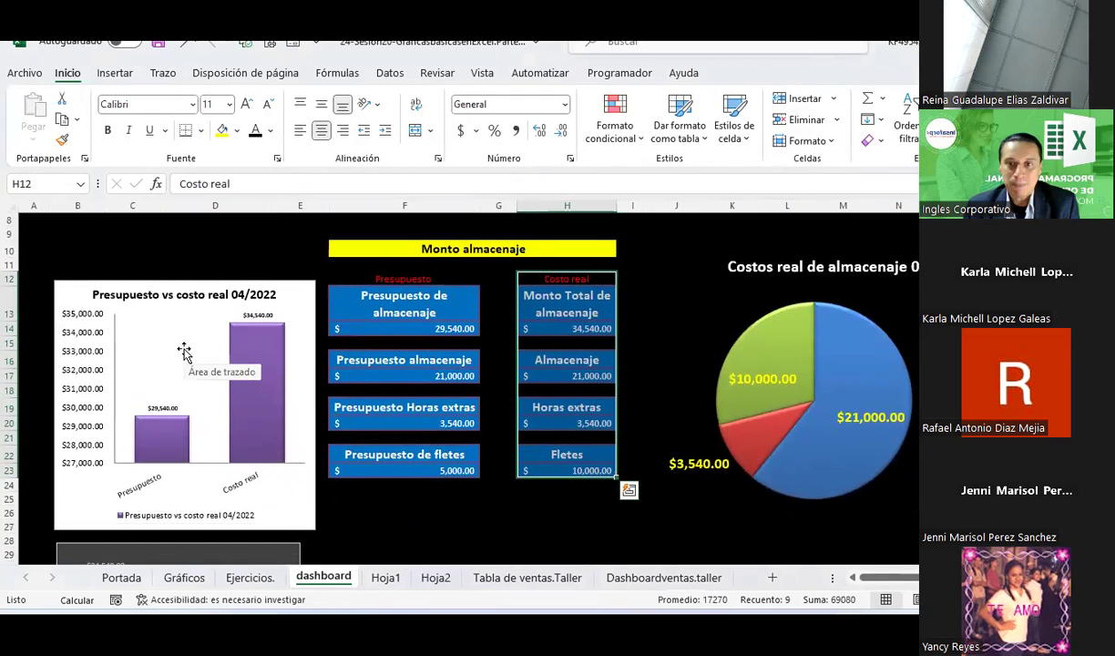
scroll(184, 353, down, 4)
scroll(184, 353, up, 2)
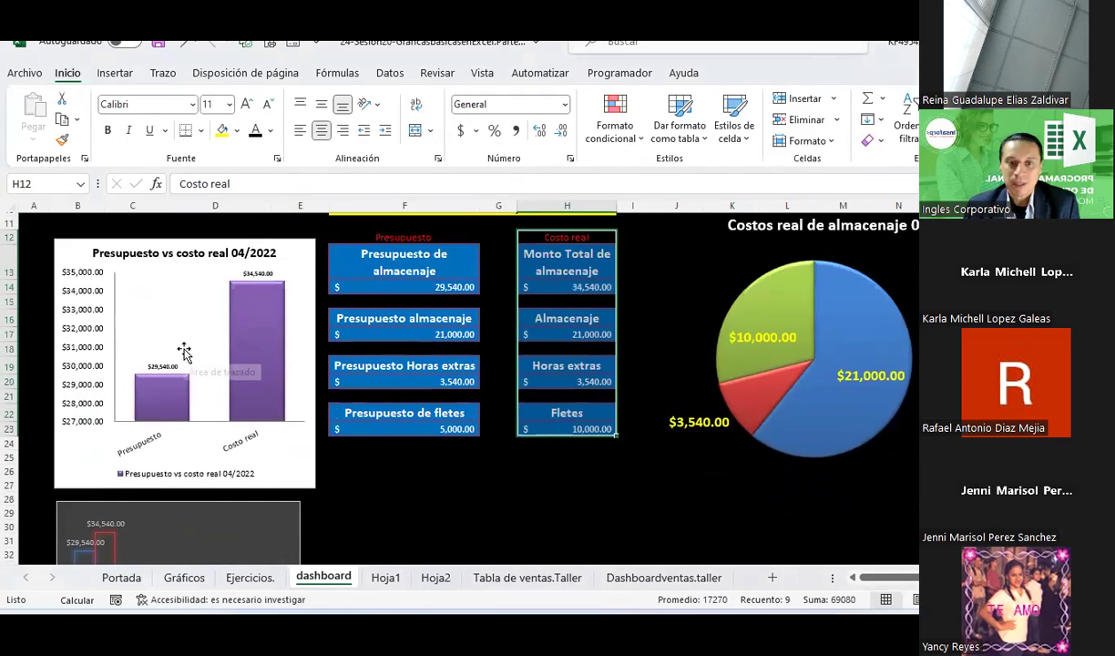
scroll(178, 341, up, 1)
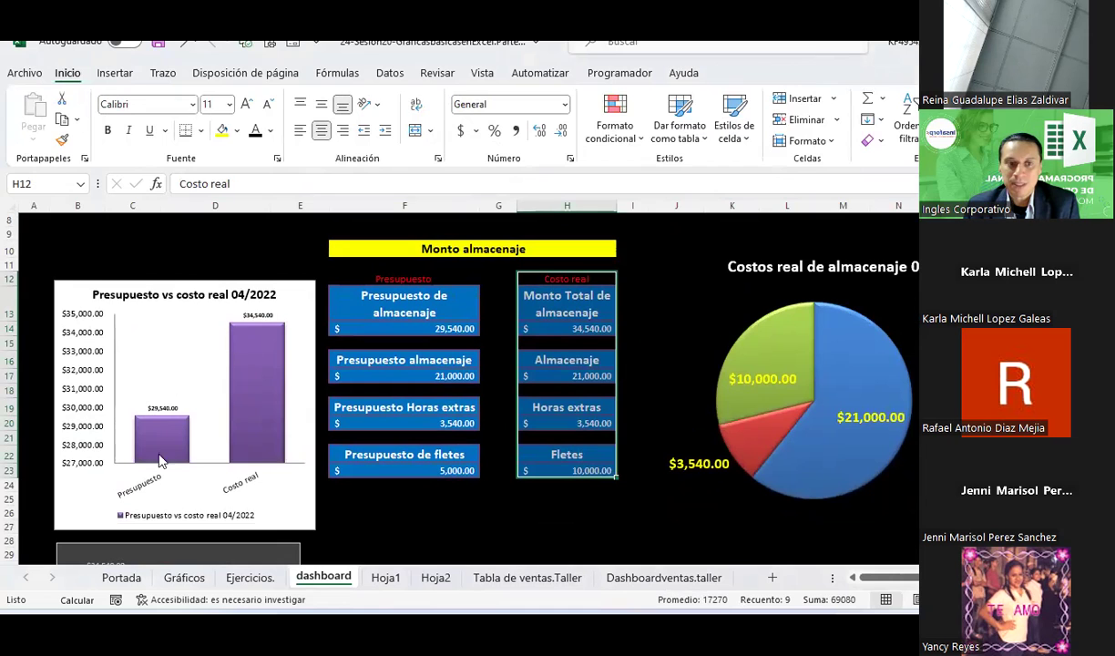
click(381, 577)
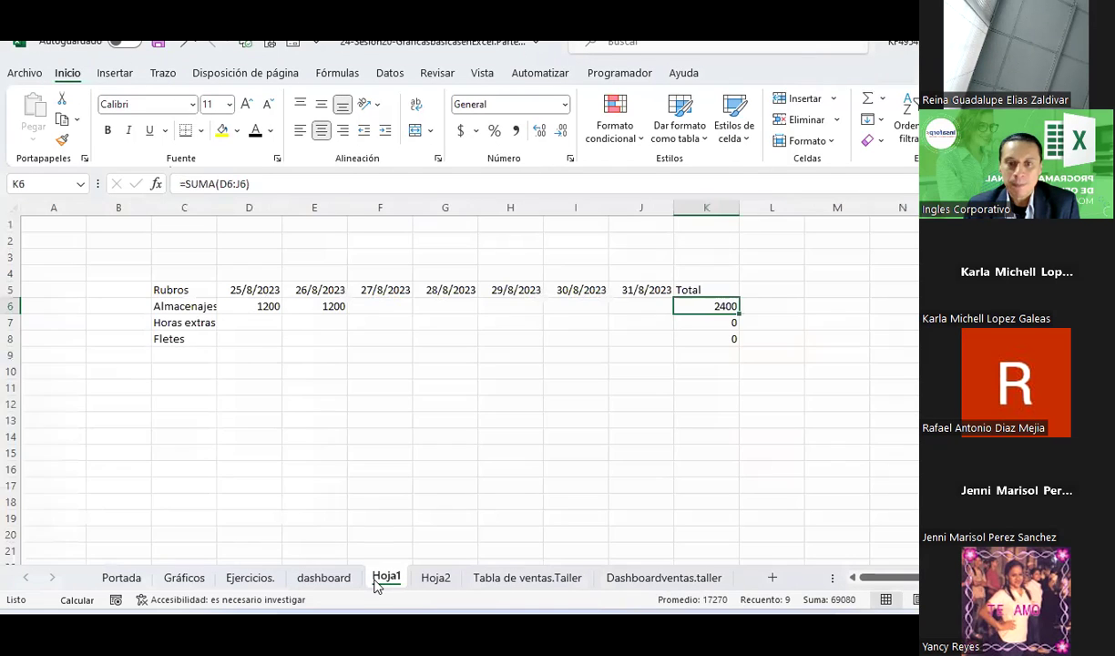
click(437, 576)
scroll(581, 323, up, 1)
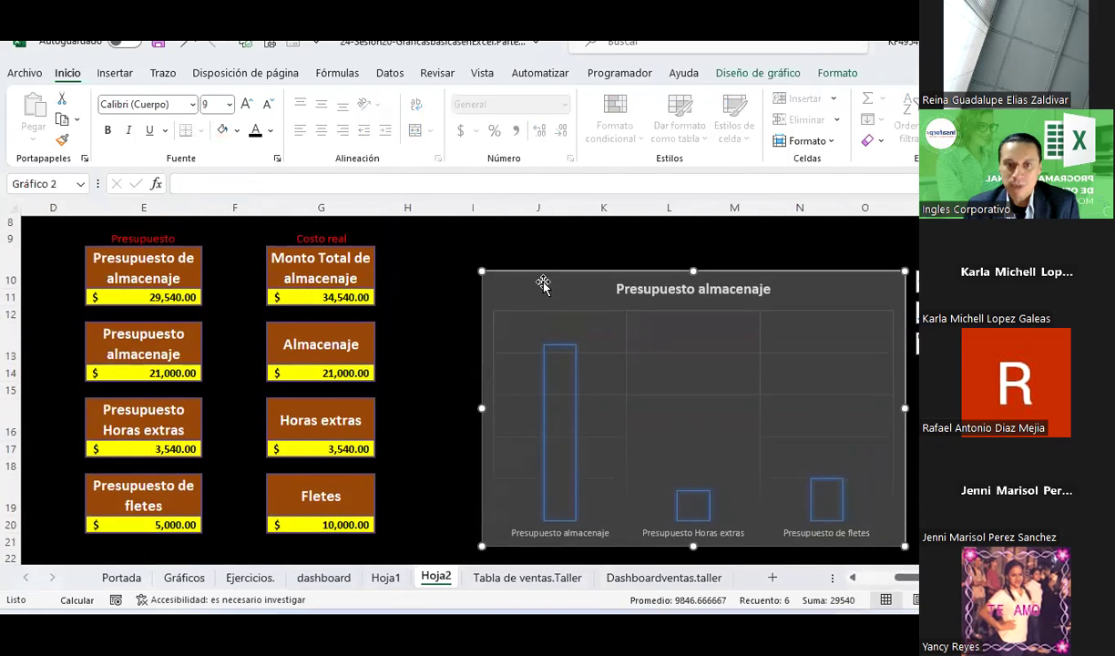
Step: Change the budget series values to E11 and its category label to E10
click(754, 74)
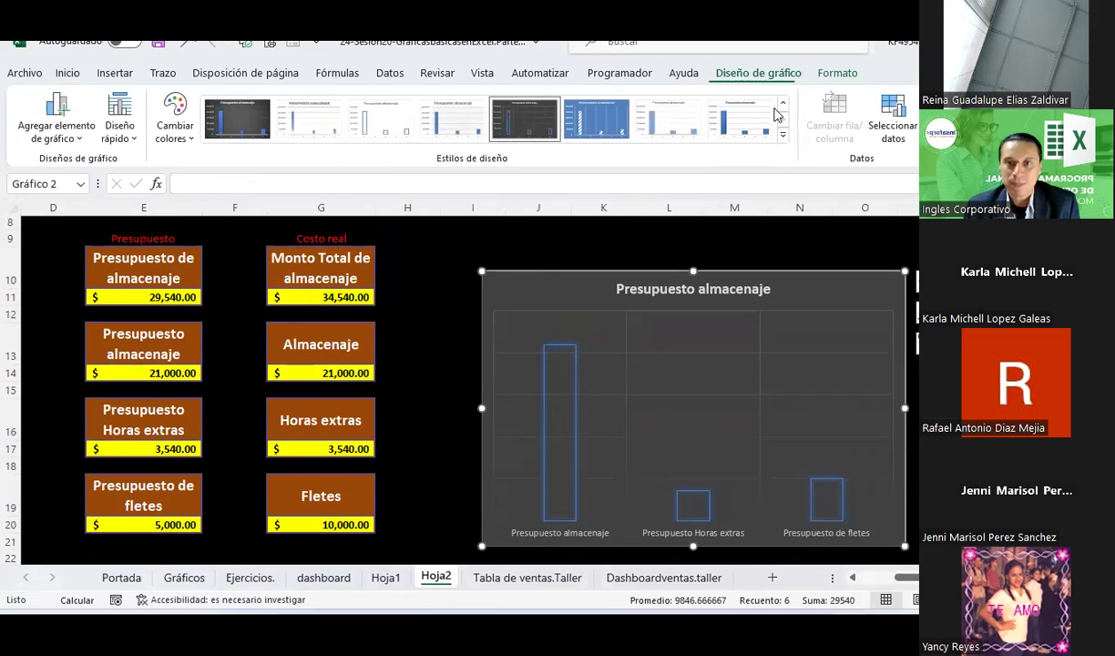
click(908, 144)
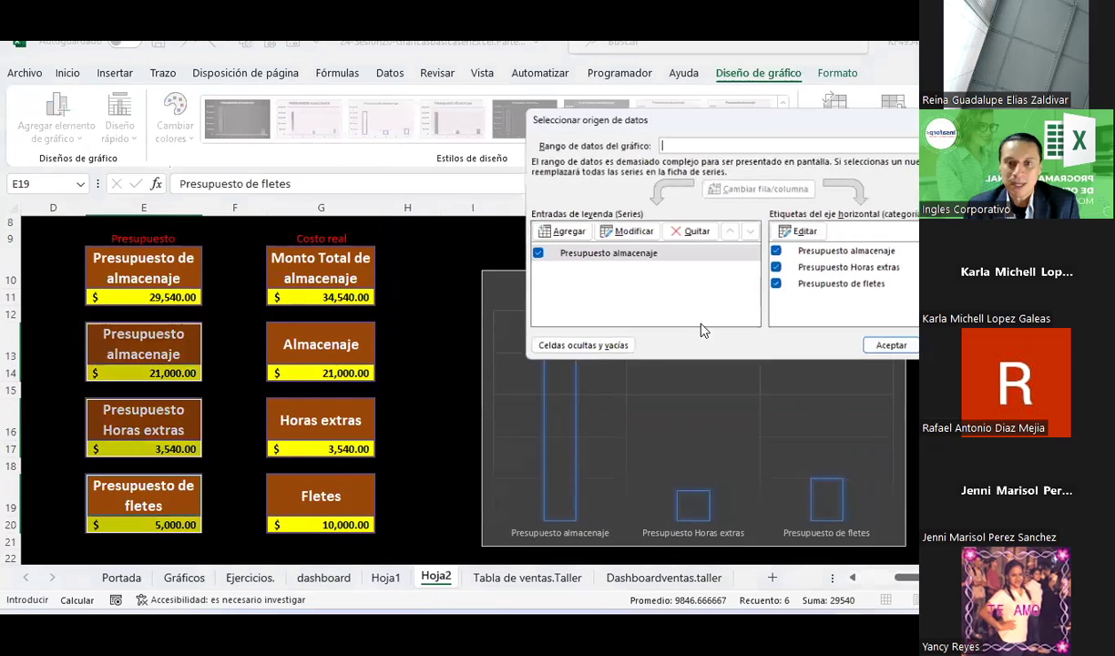
click(617, 235)
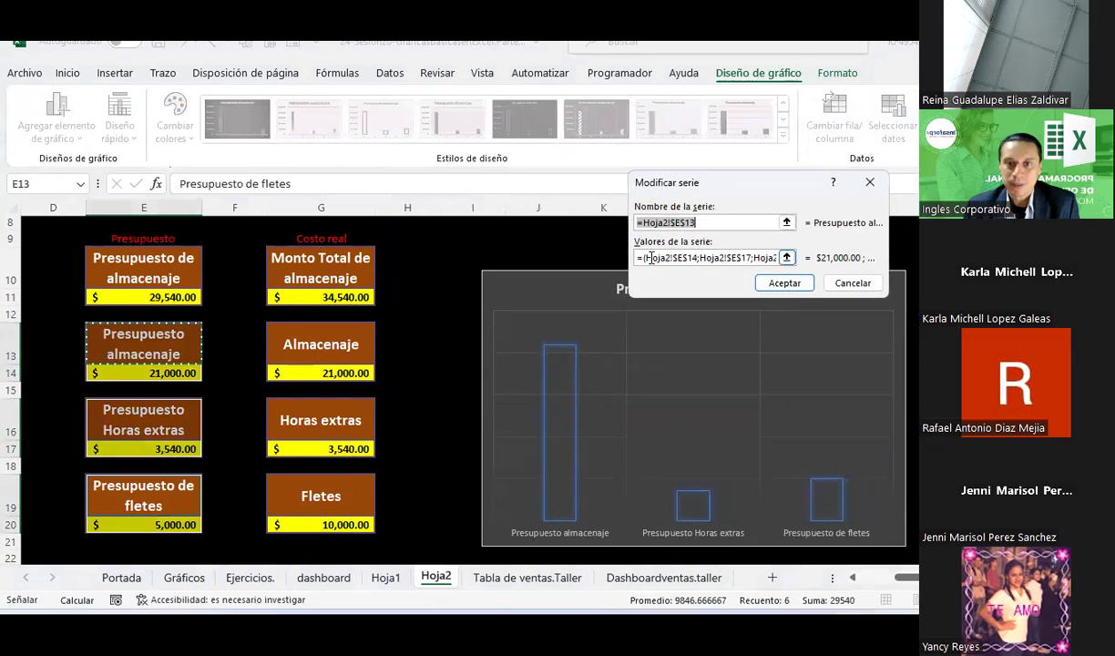
drag(643, 257, 774, 258)
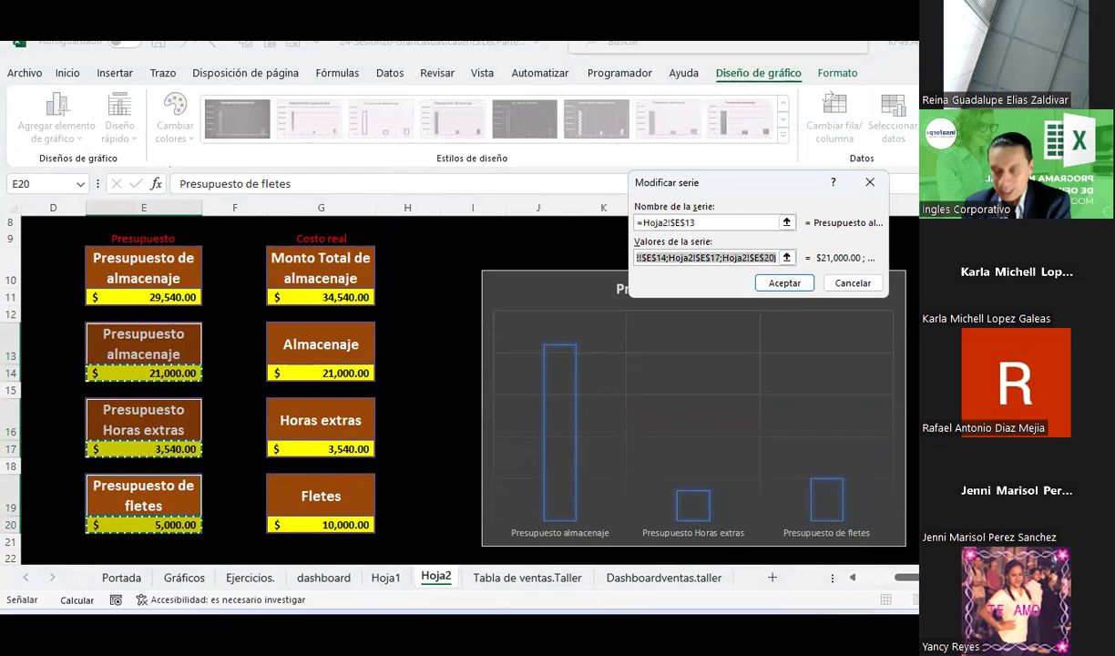
key(BackSpace)
click(146, 296)
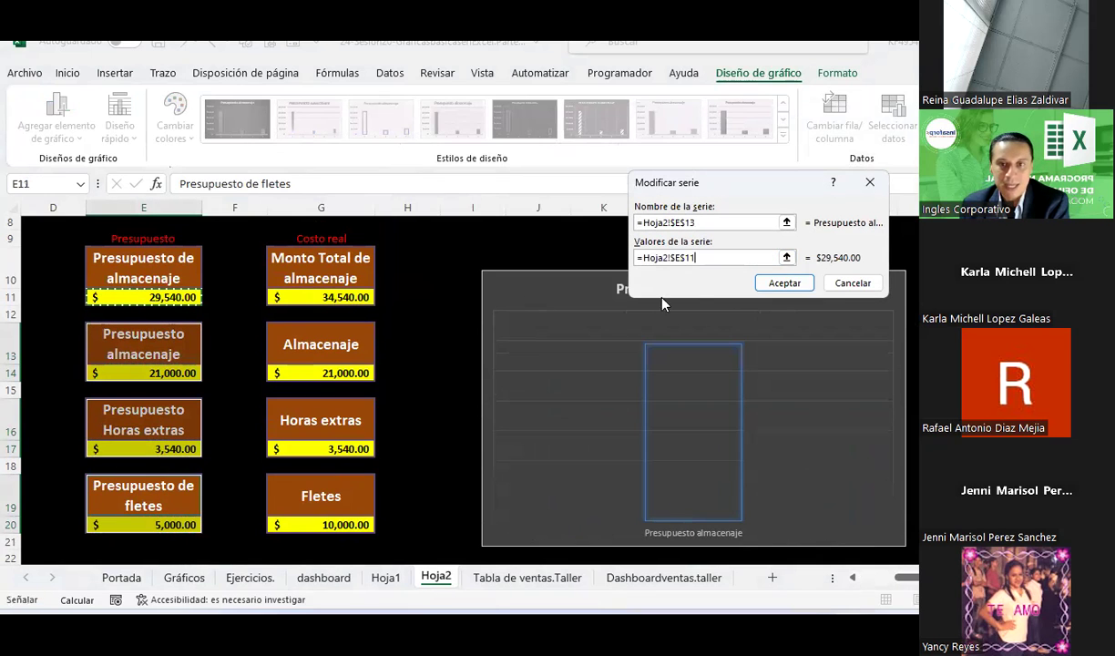
click(764, 288)
click(816, 233)
key(BackSpace)
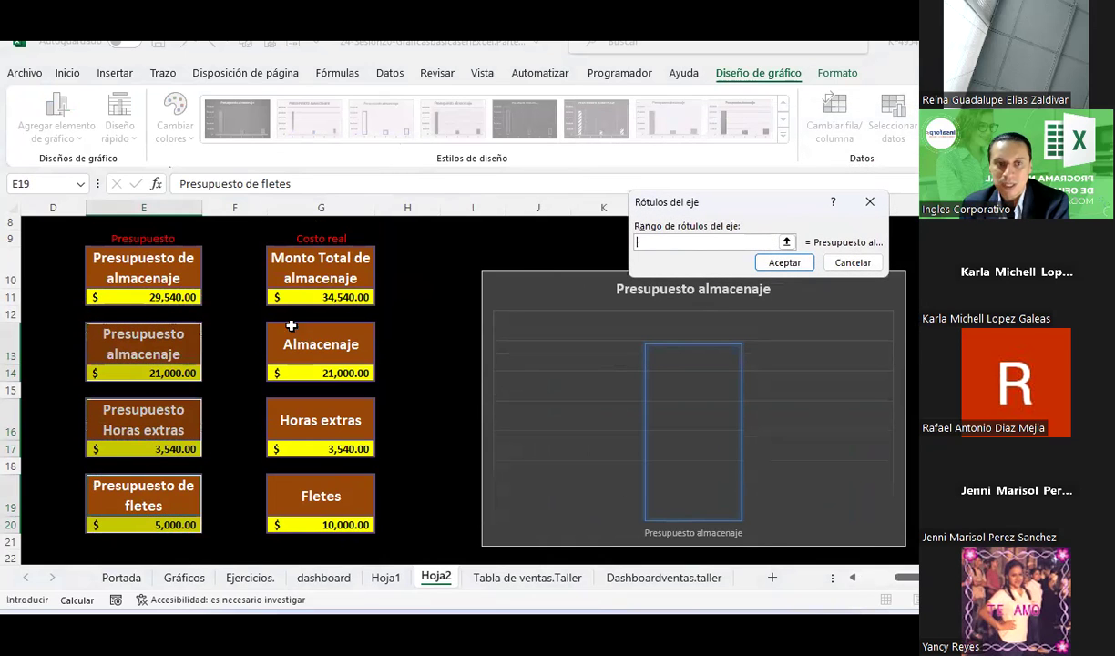
click(161, 281)
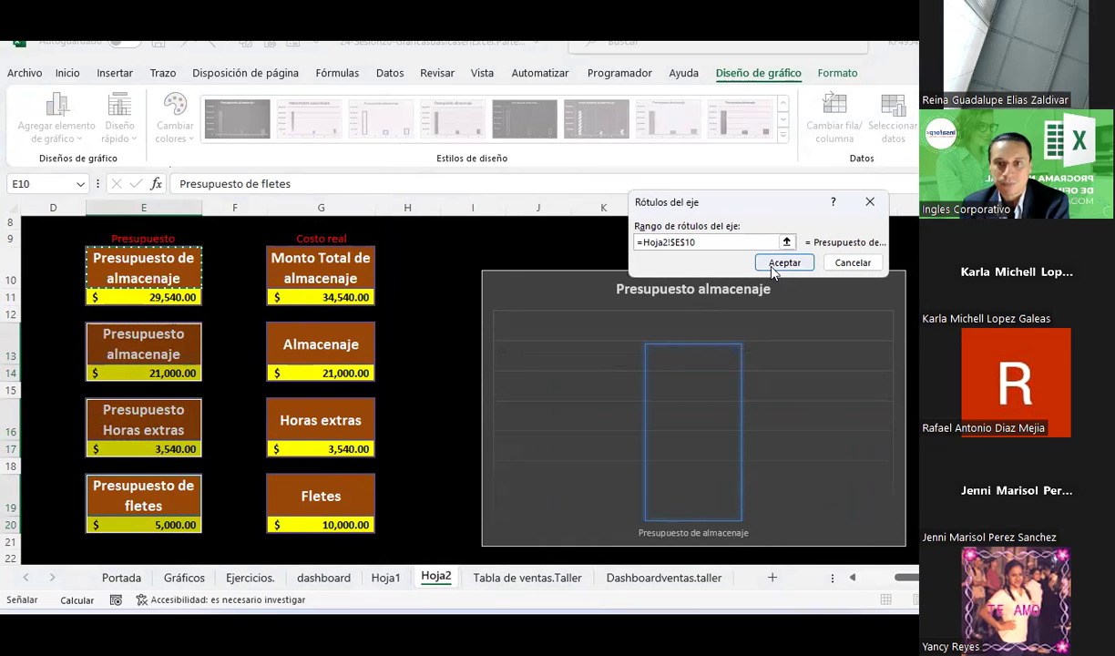
click(772, 271)
click(893, 349)
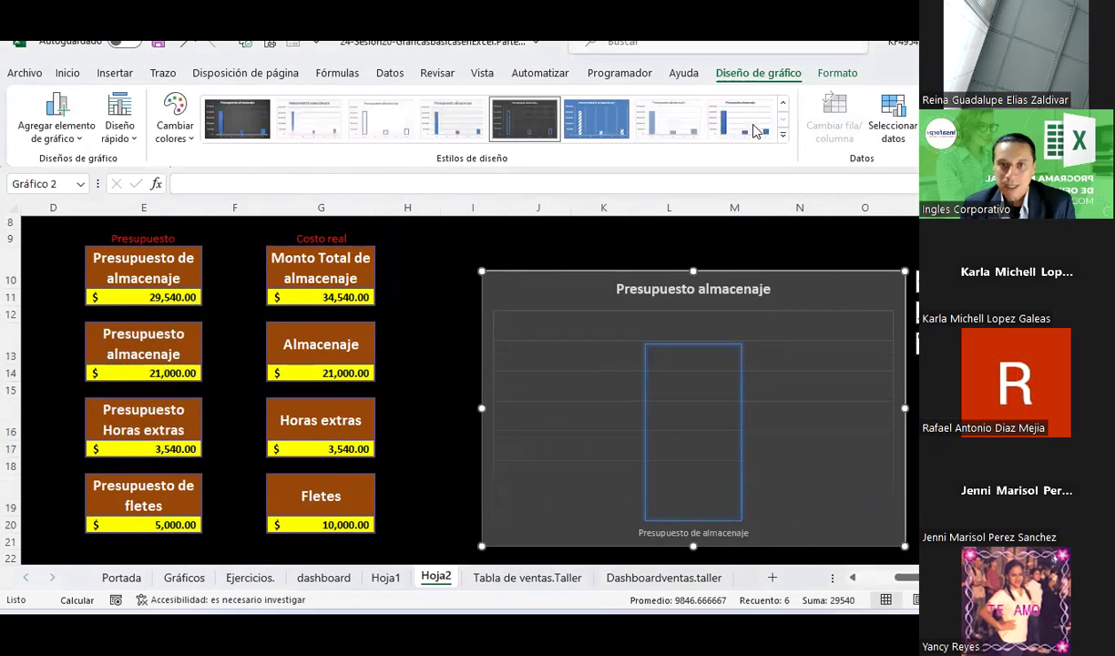
Step: Add a 'Costo real' series named from G9 with values from G11
click(898, 125)
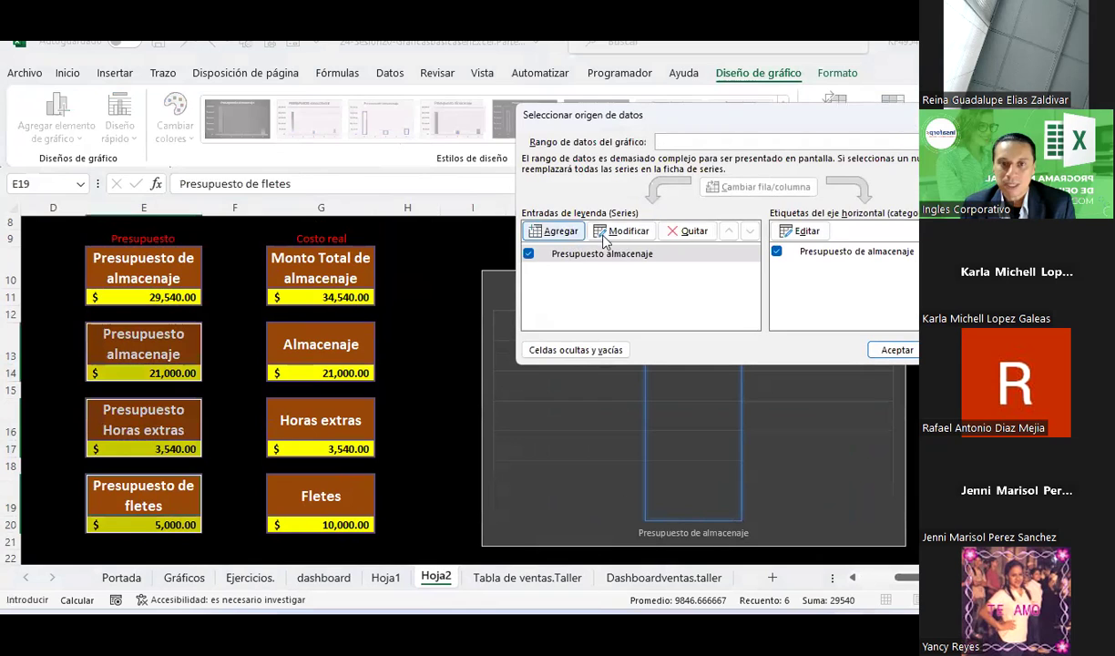
click(579, 234)
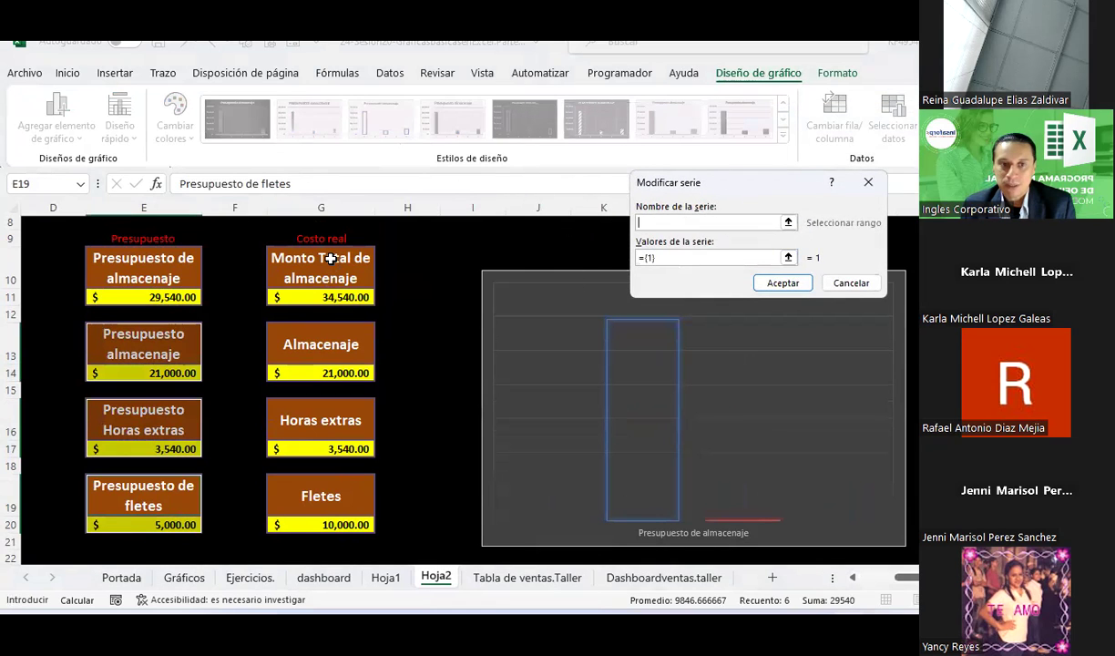
click(327, 238)
drag(659, 257, 637, 257)
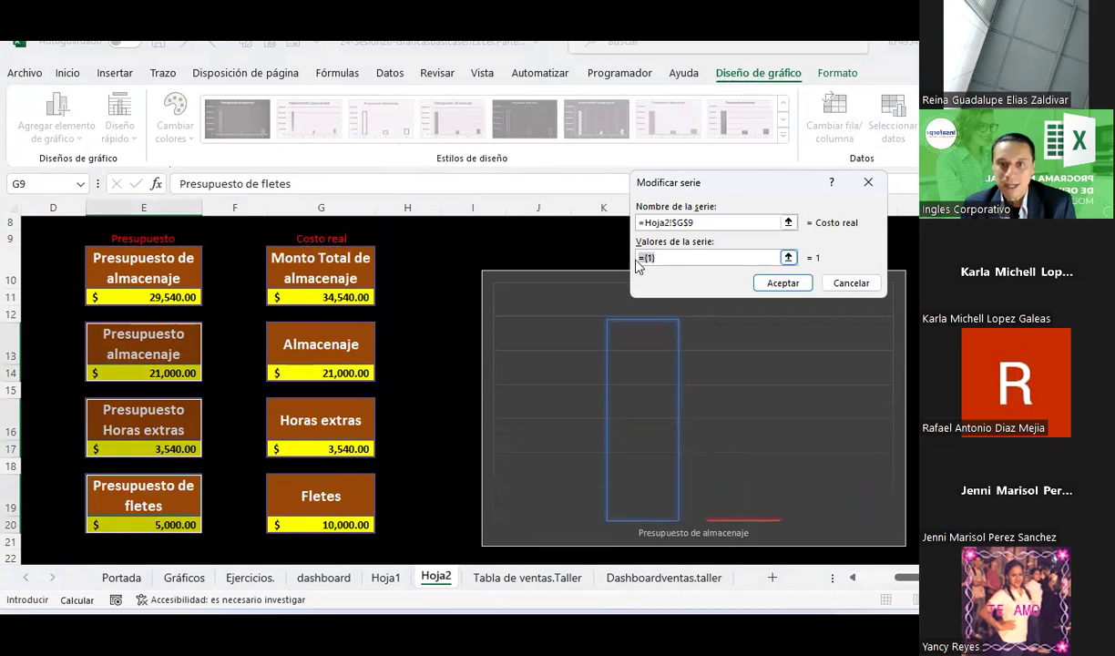
click(319, 297)
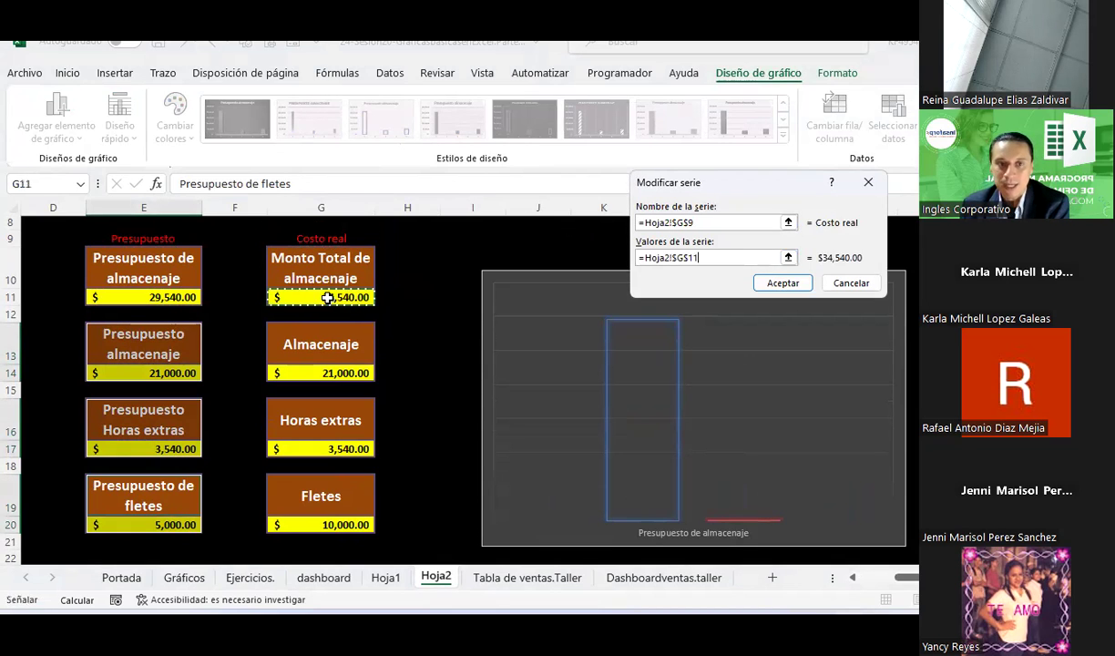
click(783, 283)
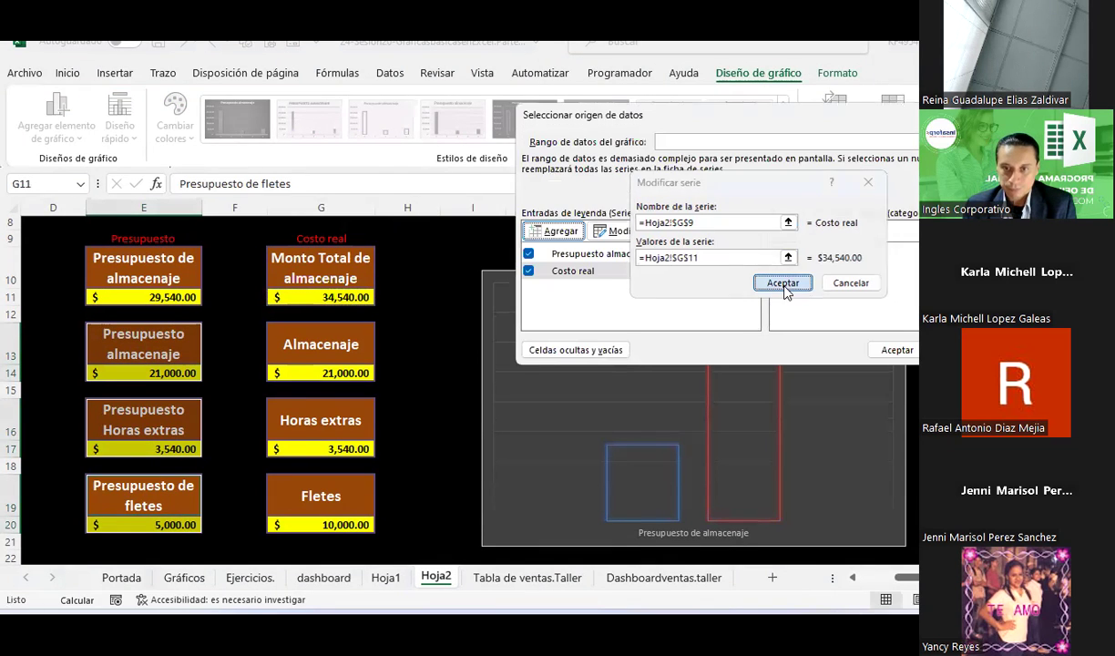
click(890, 361)
Step: Add Outside End data labels to the blue budget bar and the red Costo real bar
click(983, 414)
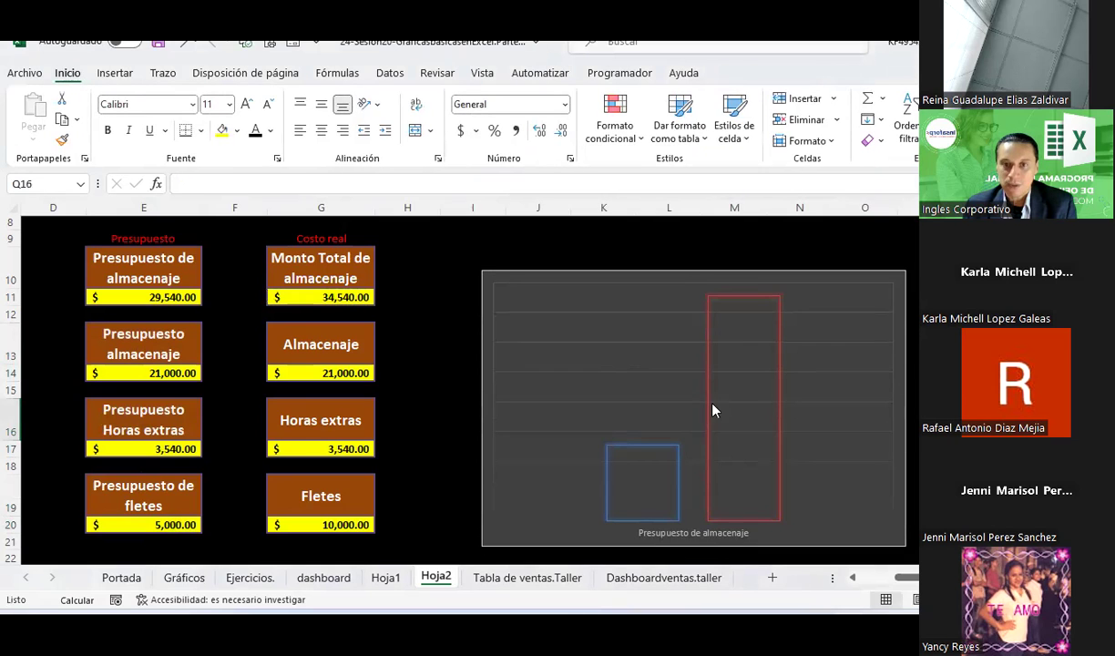
click(650, 468)
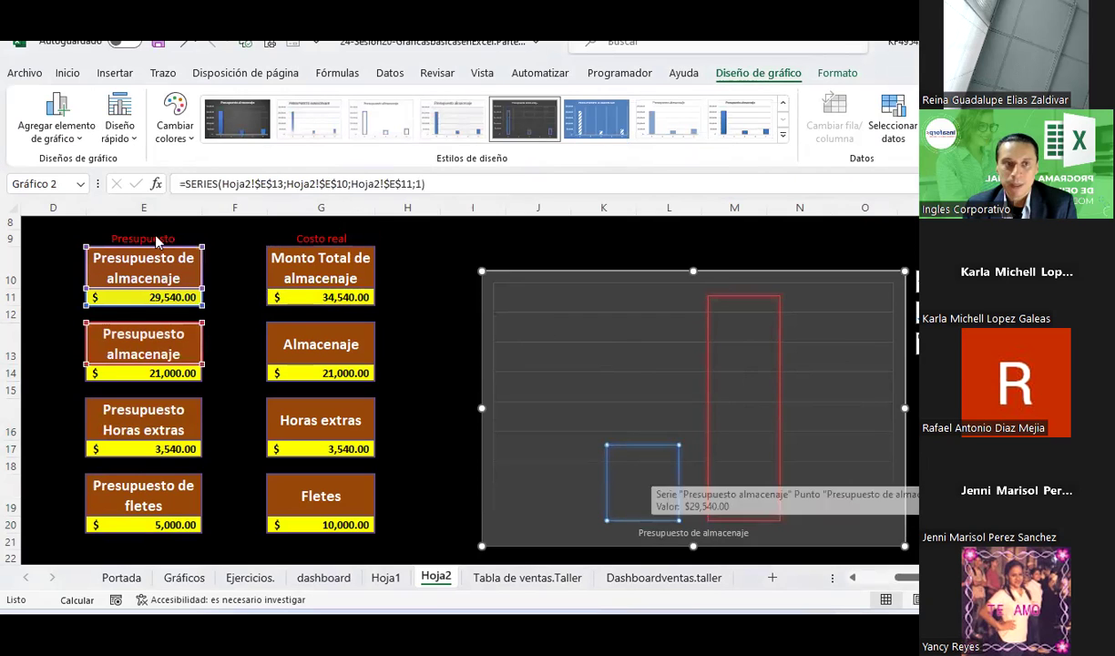
click(79, 133)
mouse_move(102, 255)
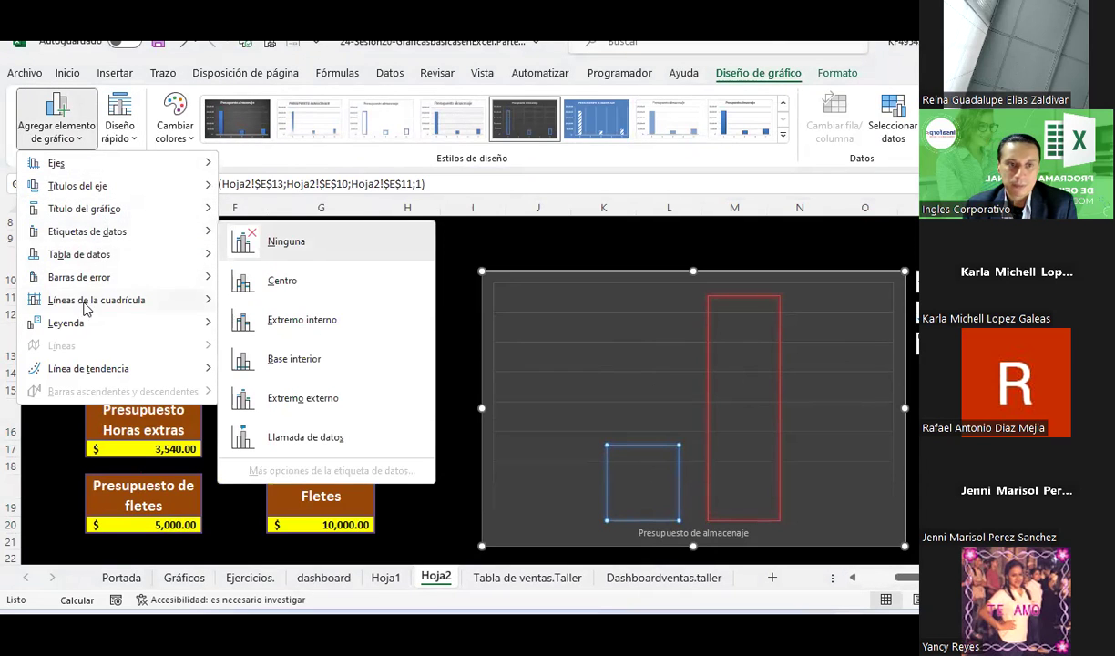
mouse_move(82, 324)
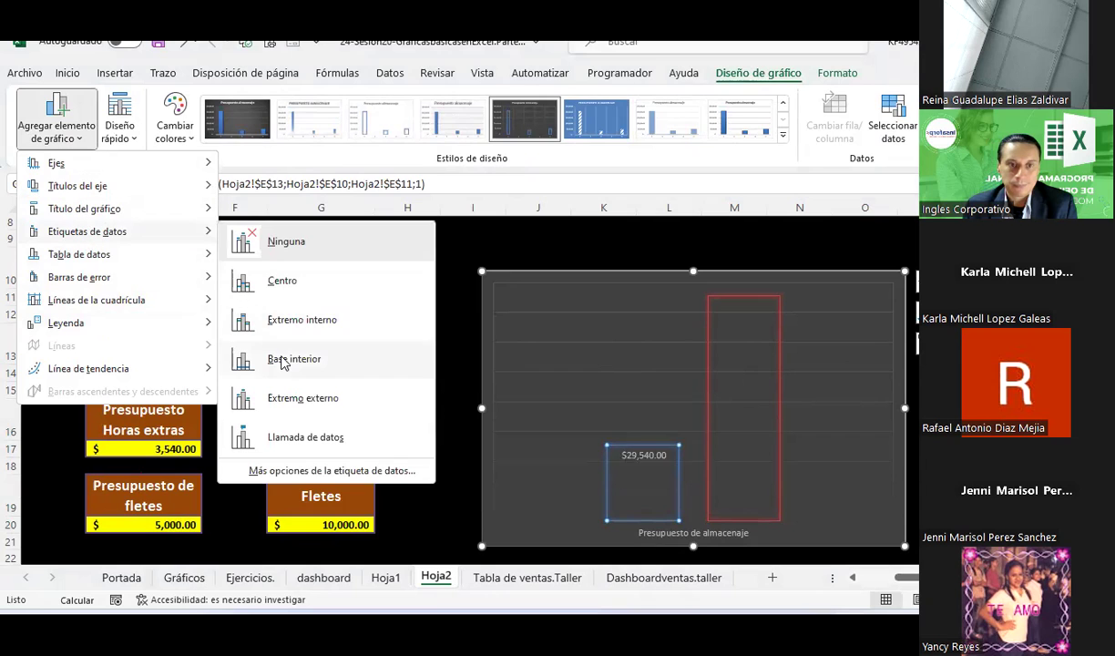
click(282, 397)
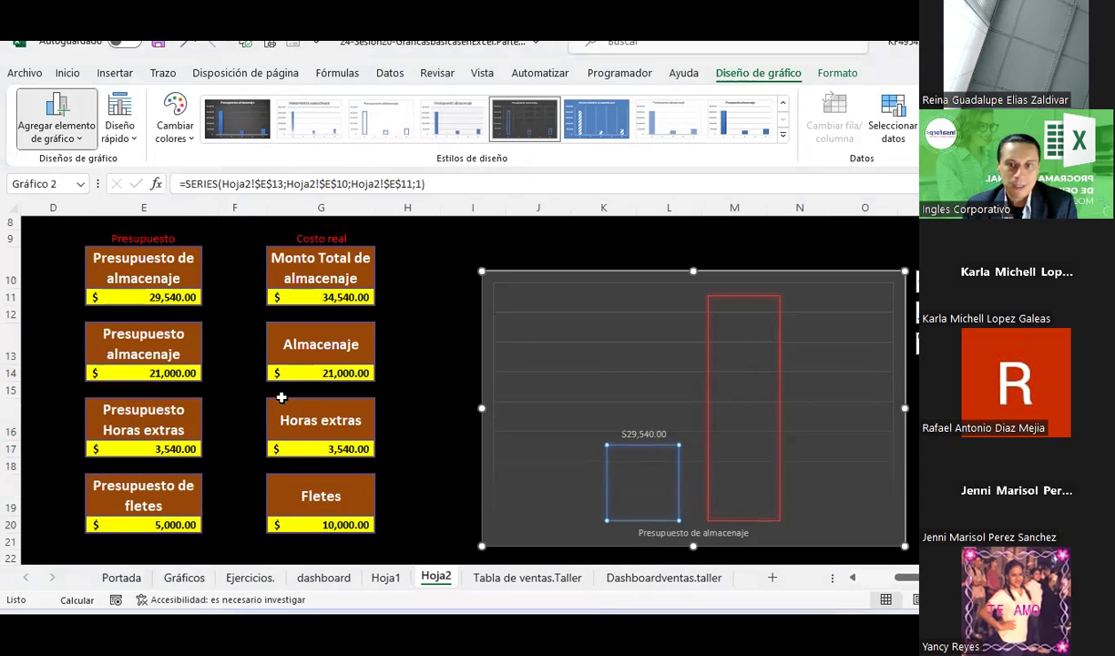
click(743, 336)
click(55, 123)
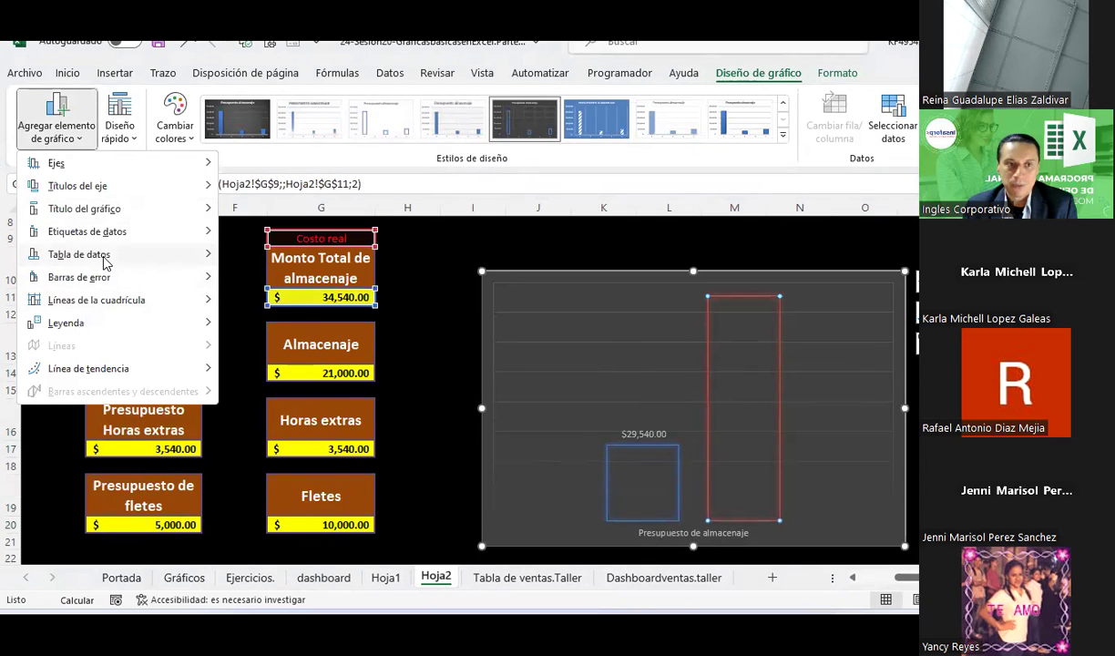
mouse_move(100, 231)
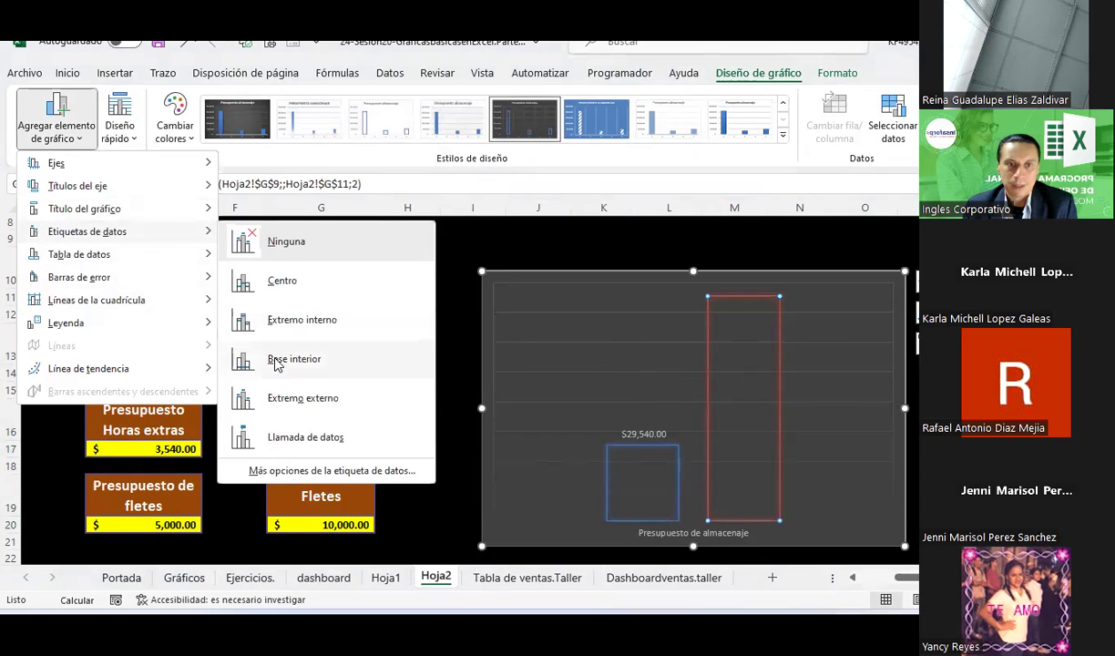
click(292, 398)
click(996, 465)
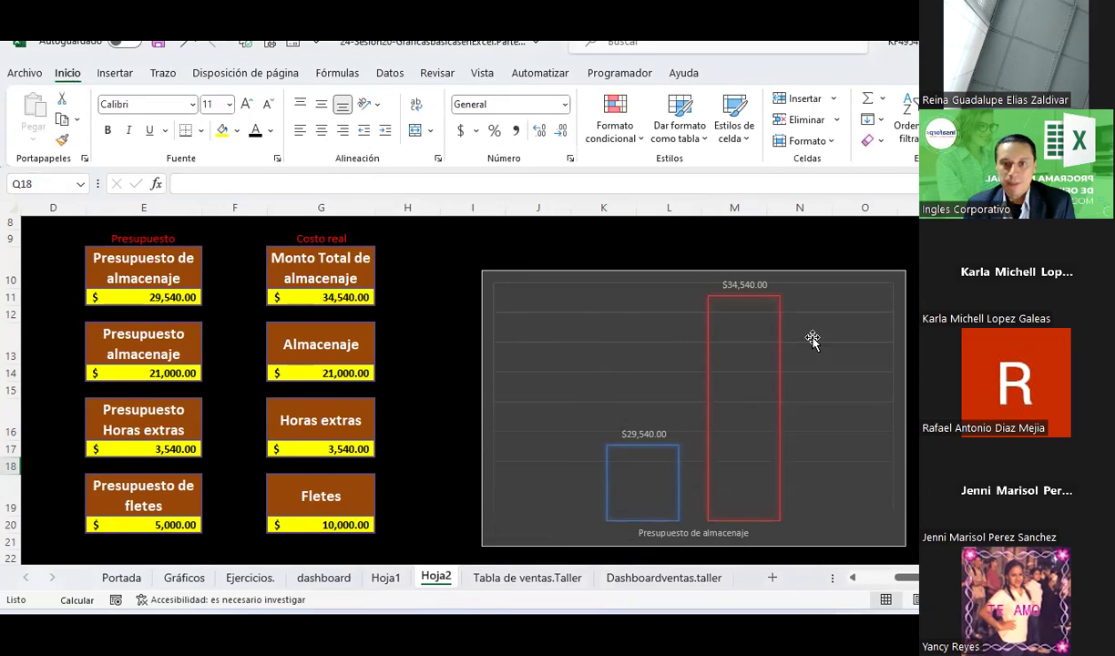
Step: Reposition and resize the chart, then apply a quick layout with title, axis titles and legend
drag(907, 280, 774, 292)
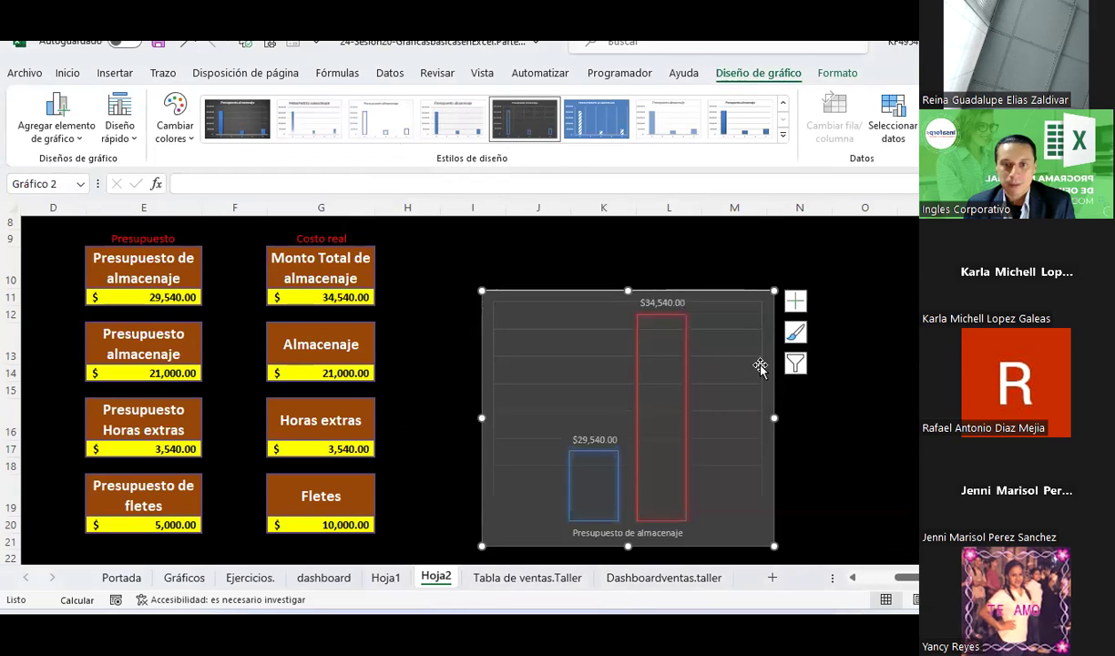
drag(774, 355, 707, 312)
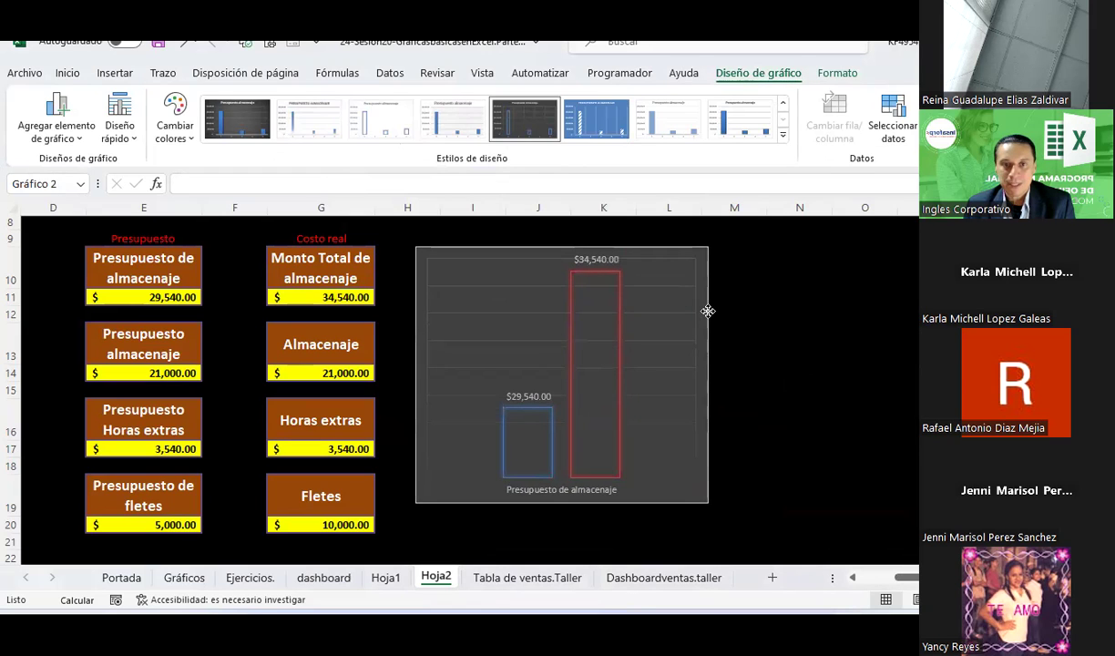
drag(707, 504, 733, 530)
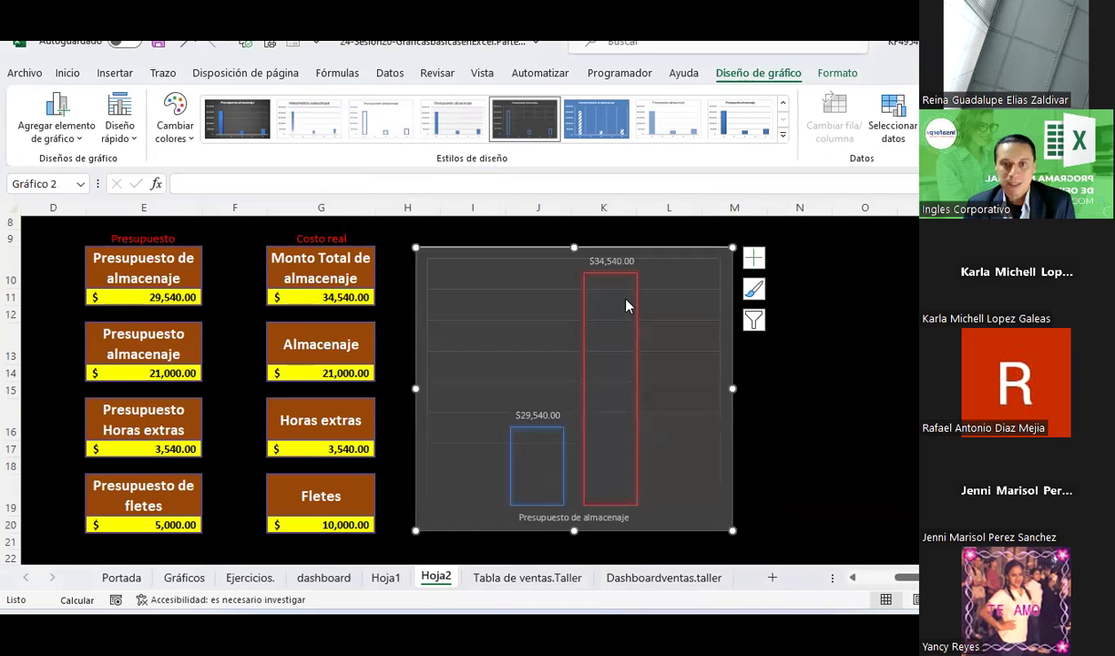
mouse_move(621, 335)
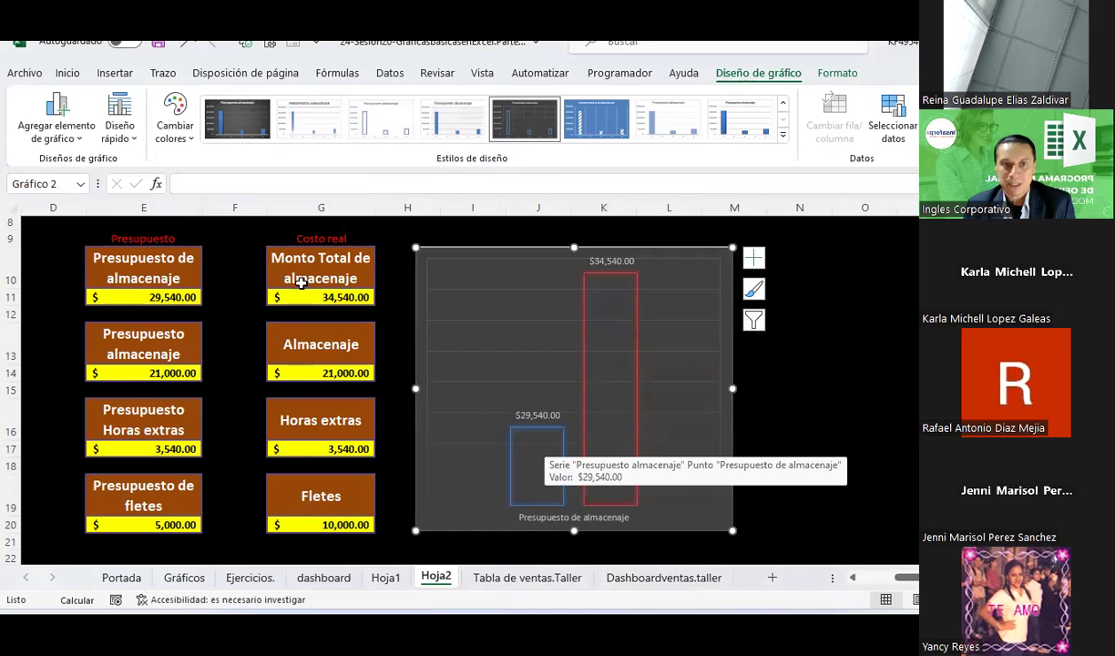
click(137, 133)
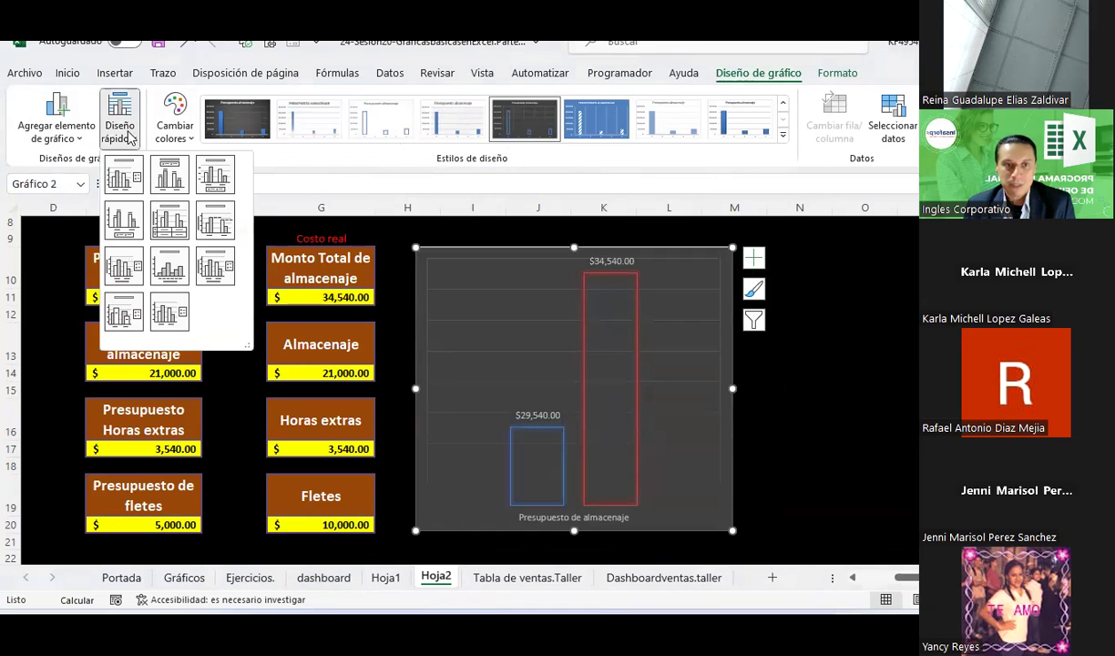
click(227, 269)
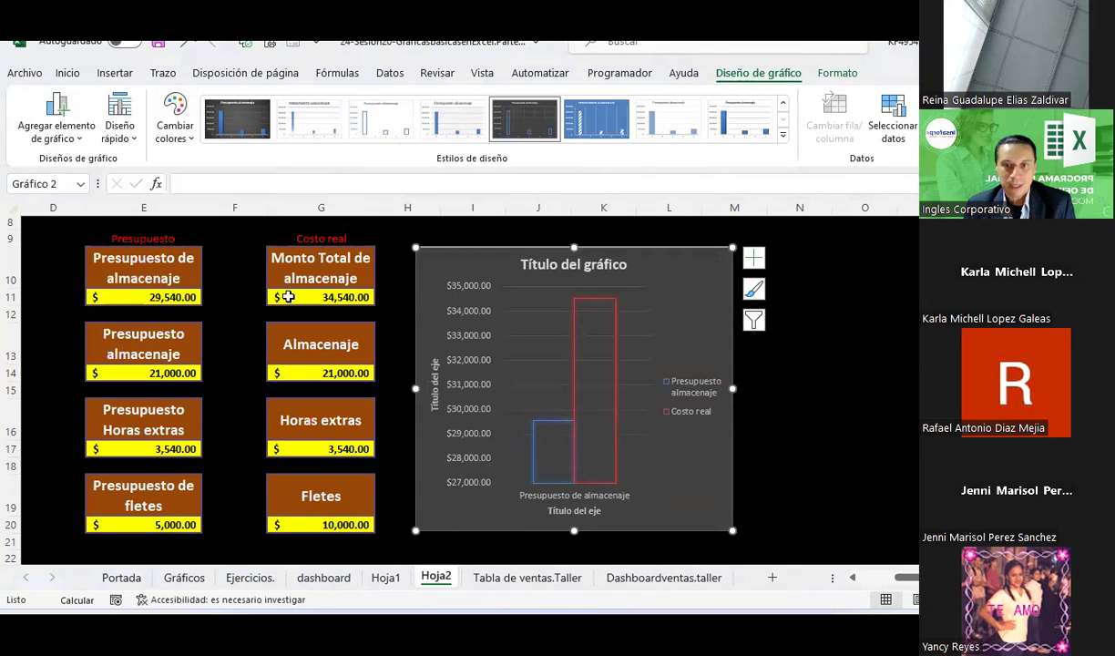
Step: Delete the vertical value axis and the vertical axis title
click(475, 289)
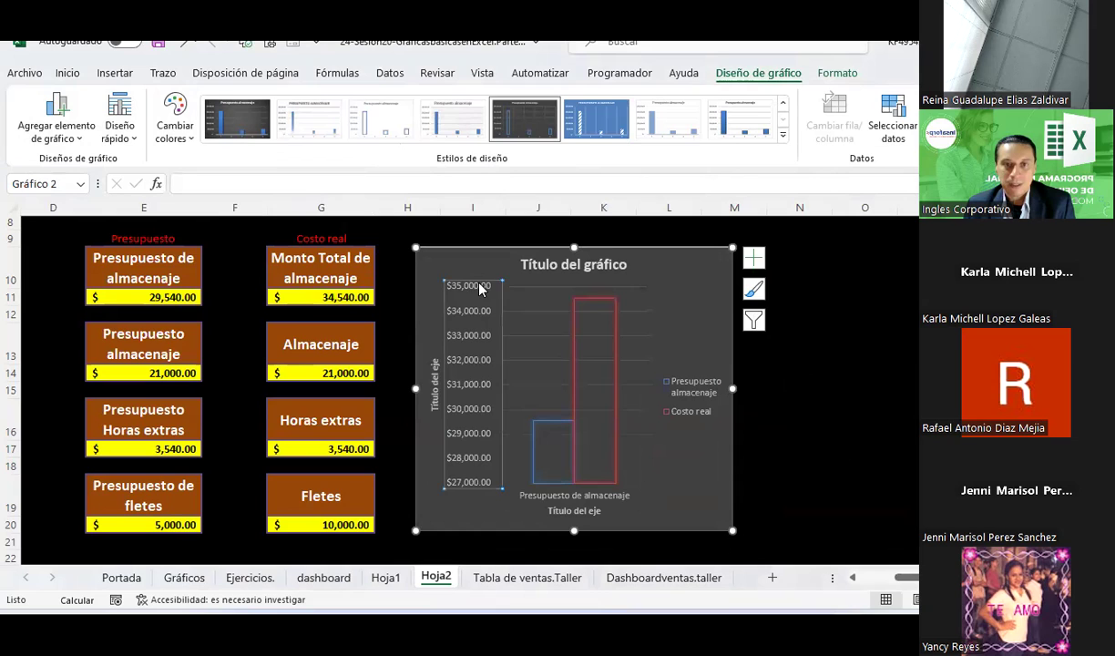
key(Delete)
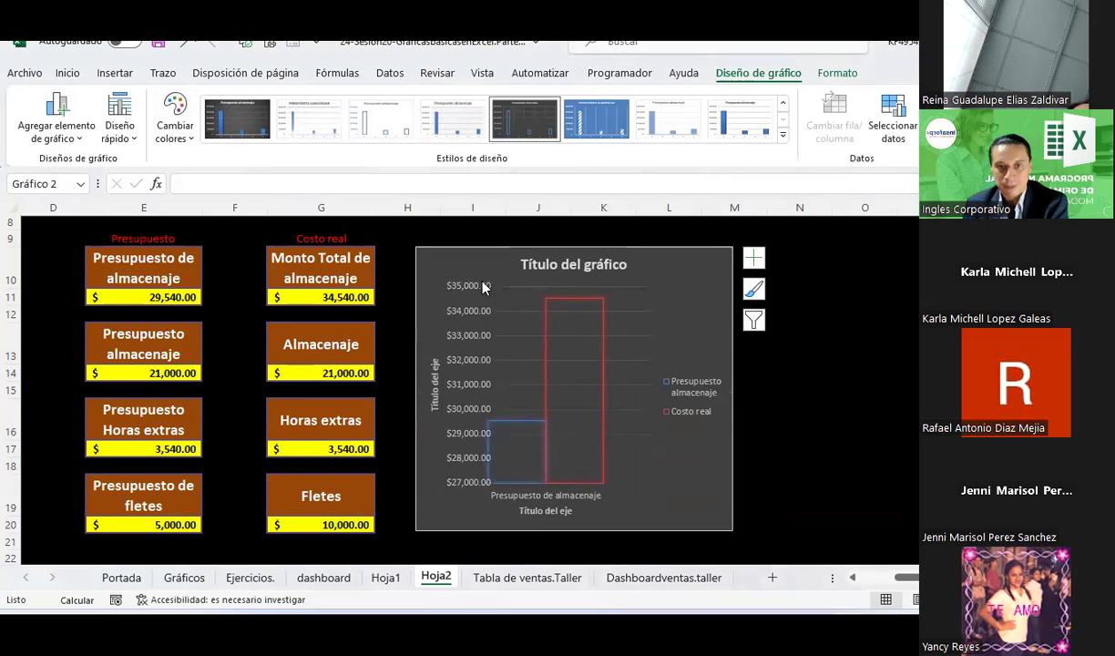
click(483, 288)
key(Delete)
click(530, 471)
click(802, 419)
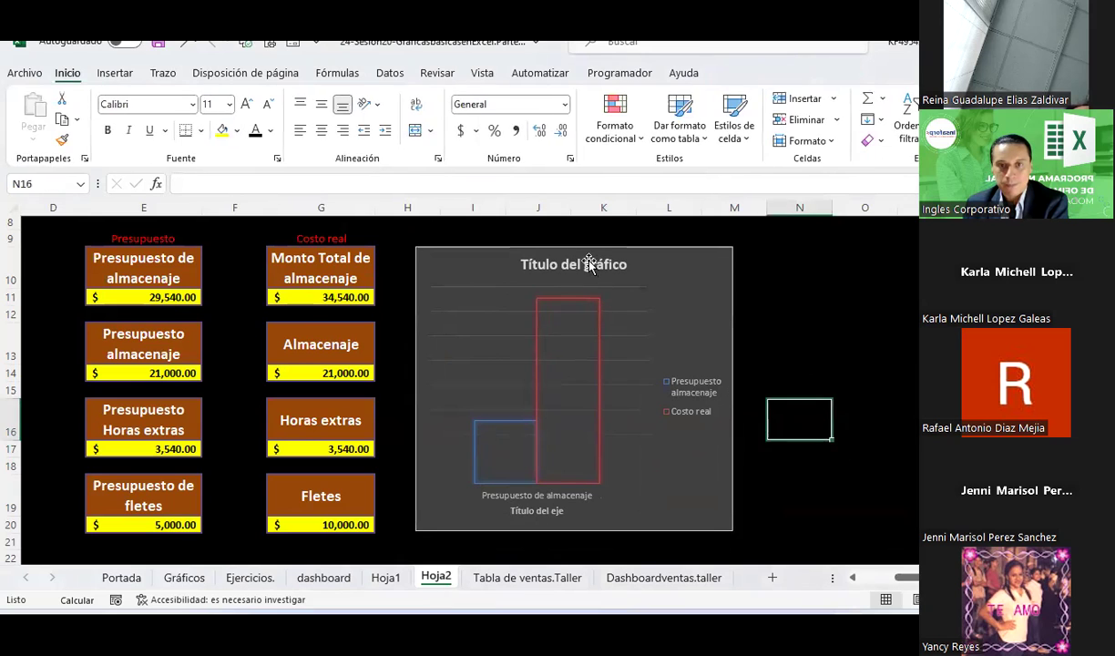
Step: Replace the placeholder chart title with 'Relación presupuesto vs Costo real'
click(528, 264)
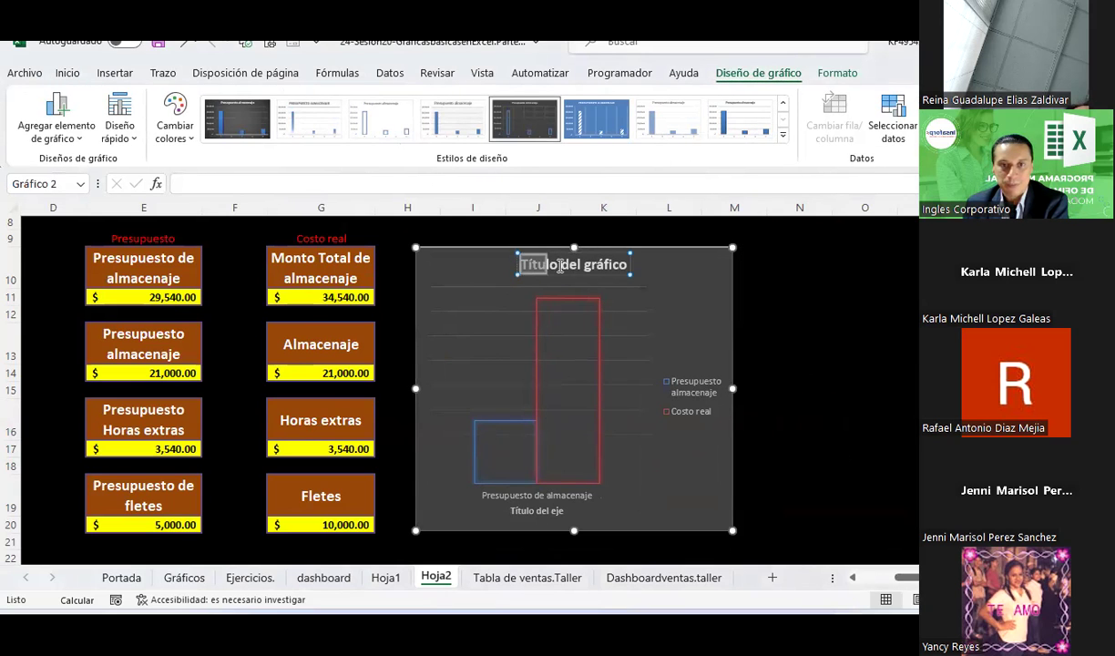
drag(523, 264, 596, 271)
text(Relación pregu)
key(BackSpace)
key(BackSpace)
text(supuesto)
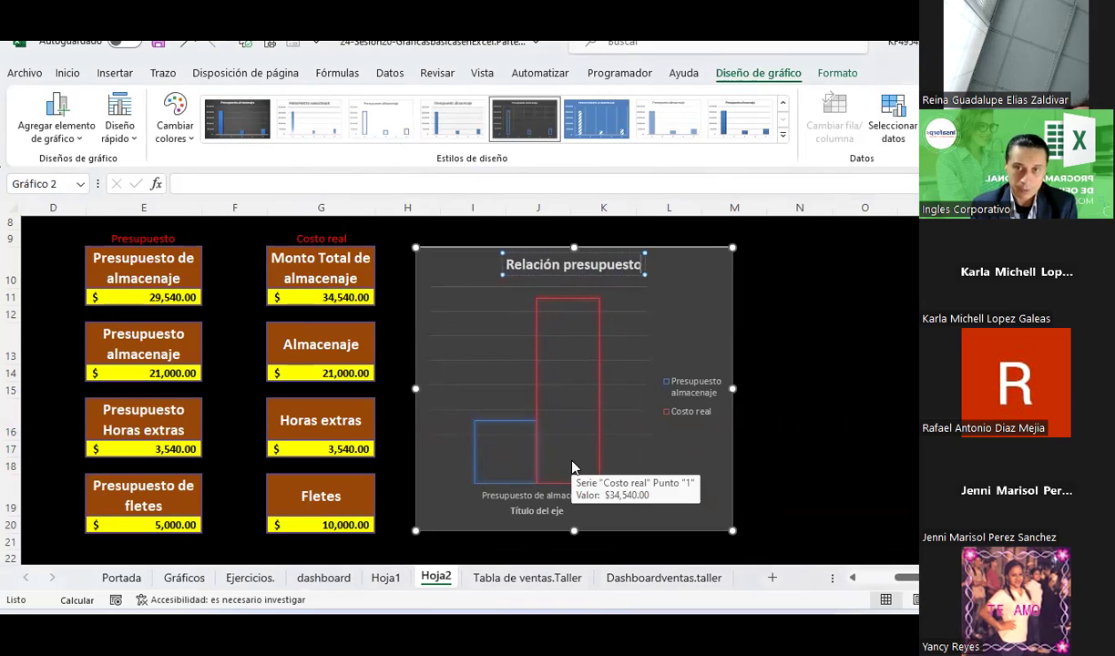
text( vs)
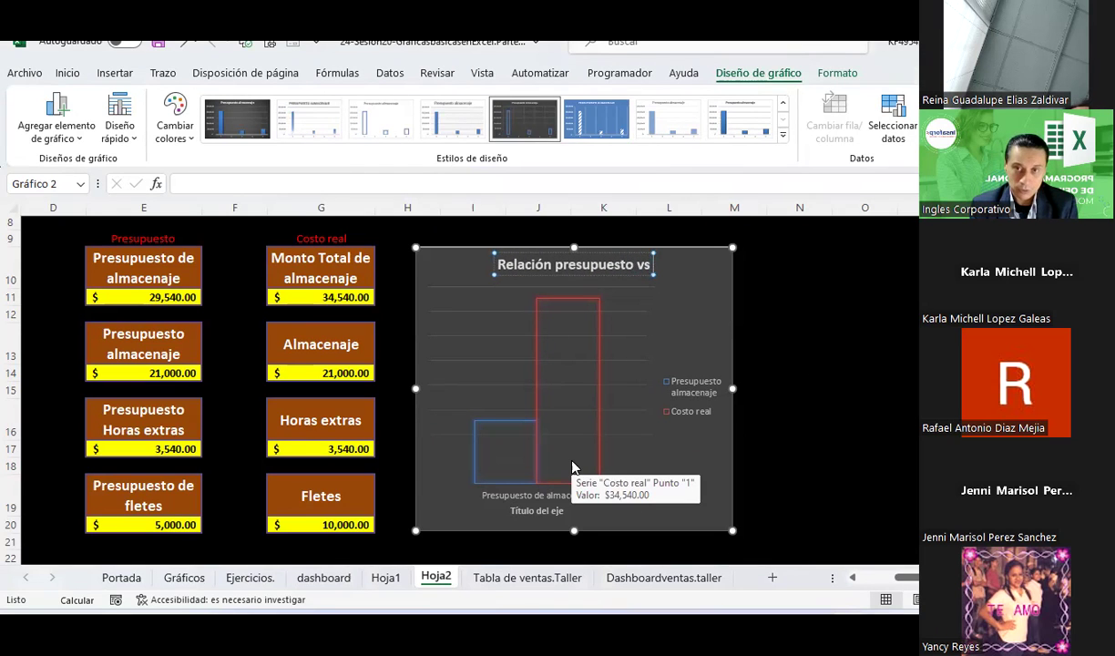
text( Costo real)
key(Escape)
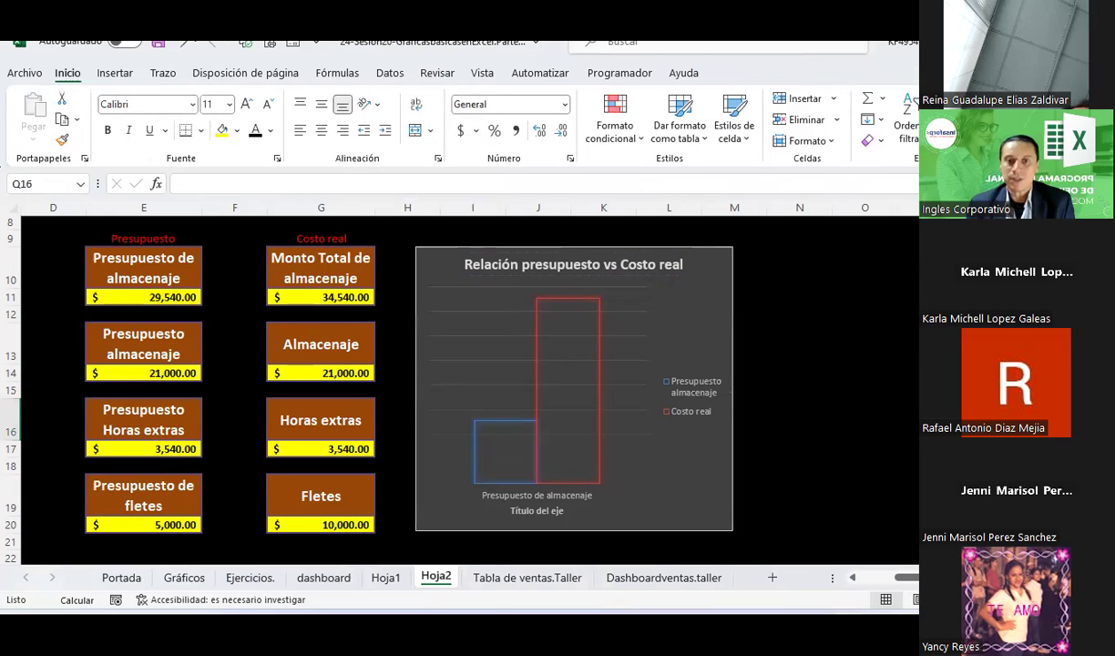
Step: Add an Outside End data label showing $29,540.00 on the blue budget bar
click(138, 258)
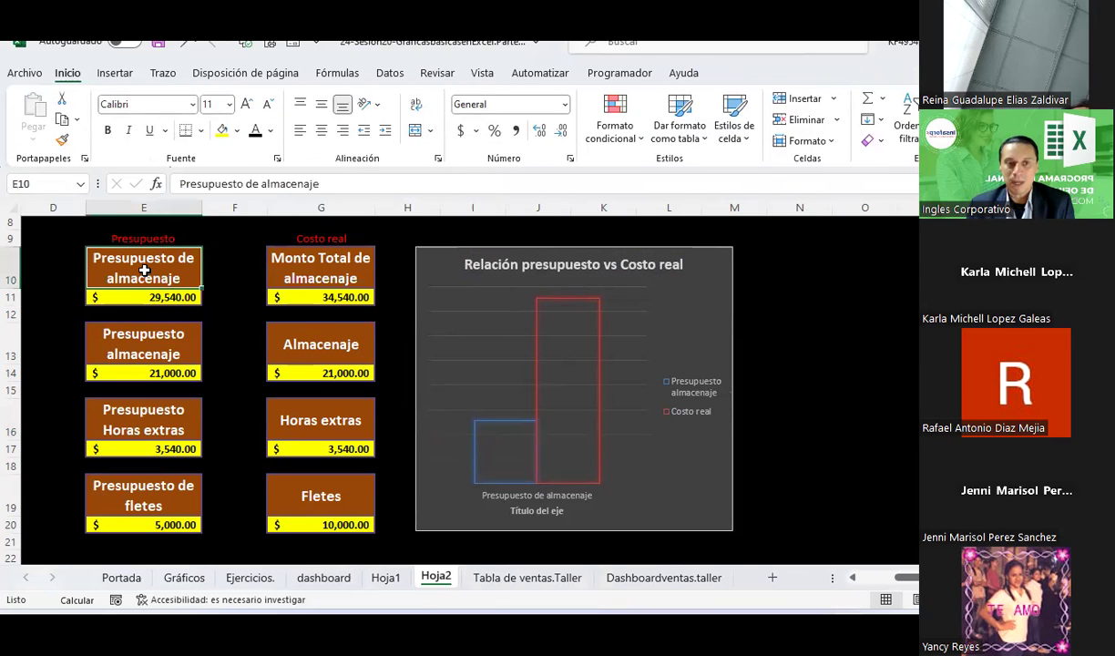
click(146, 351)
scroll(151, 349, down, 1)
scroll(173, 348, up, 1)
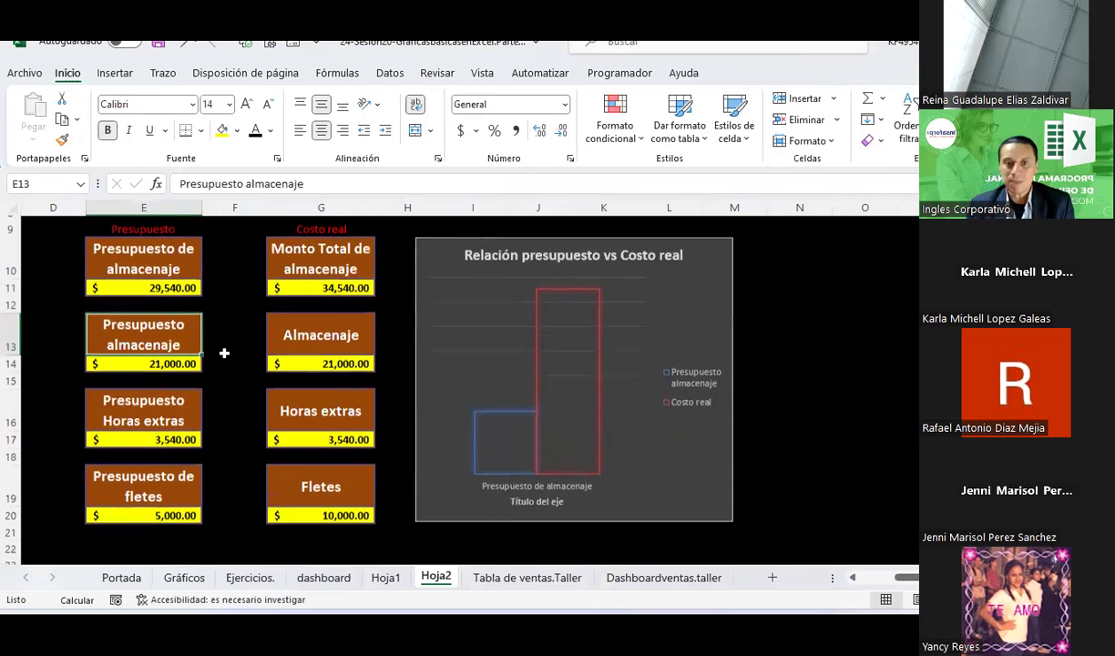
click(583, 394)
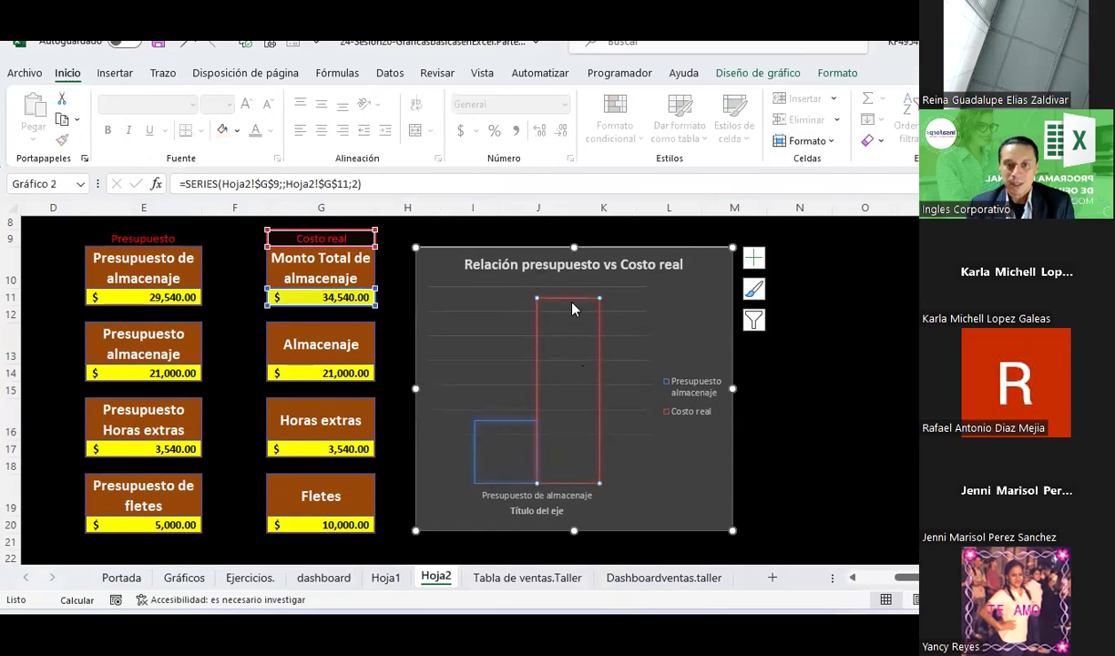
click(506, 421)
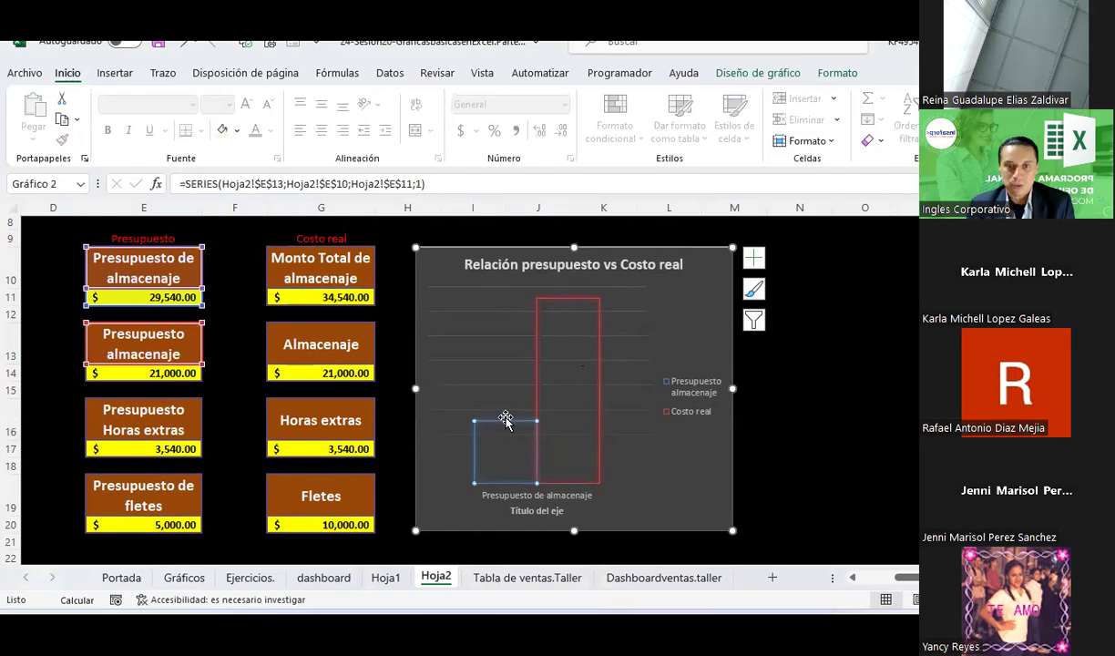
click(758, 73)
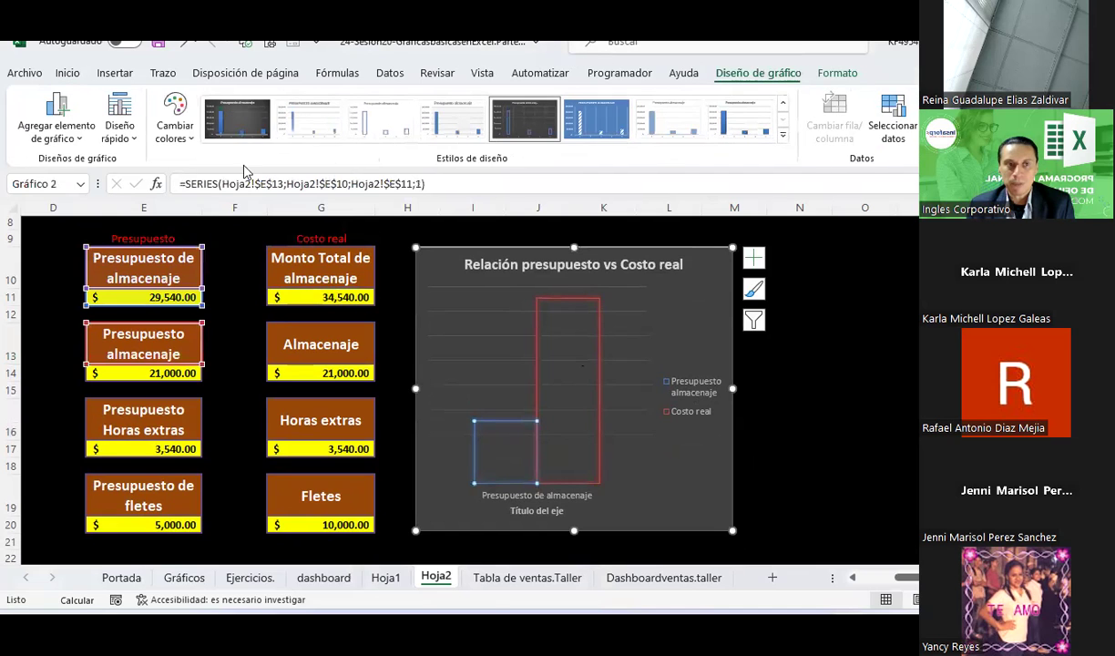
click(56, 114)
mouse_move(111, 279)
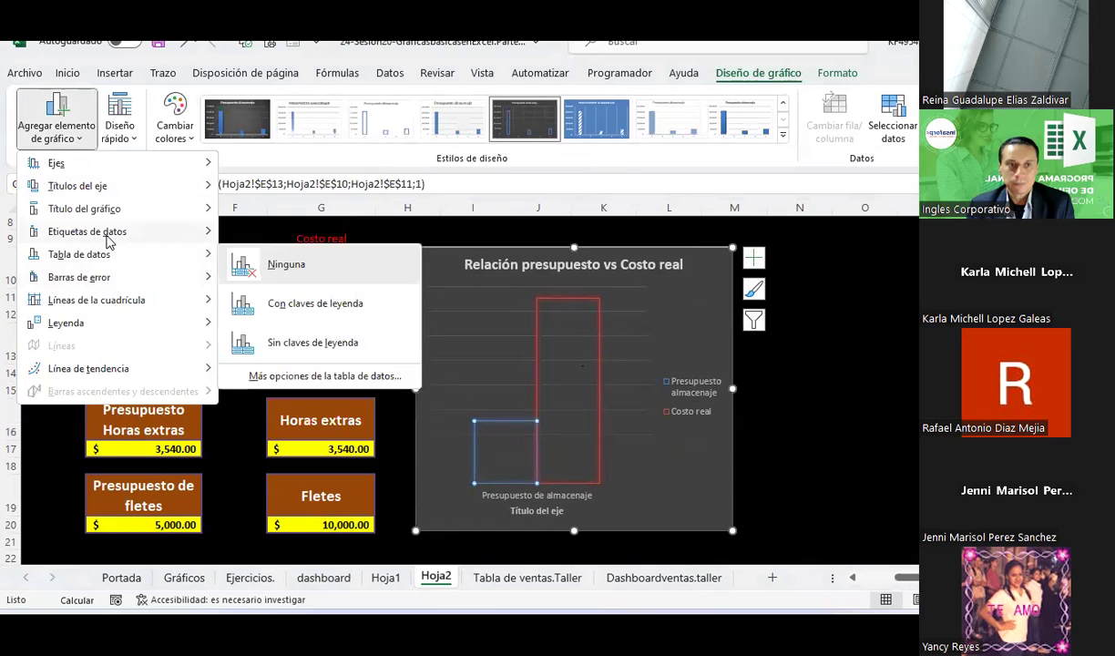
mouse_move(108, 239)
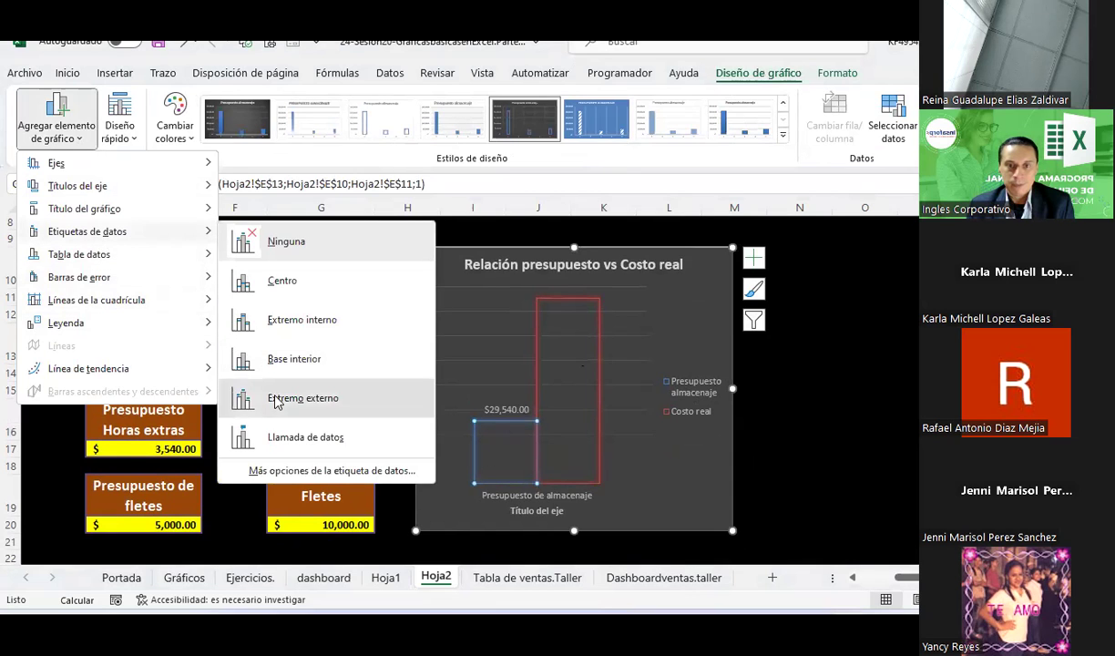
click(278, 400)
Step: Add an Outside End data label showing $34,540.00 on the red Costo real bar
click(576, 314)
click(56, 114)
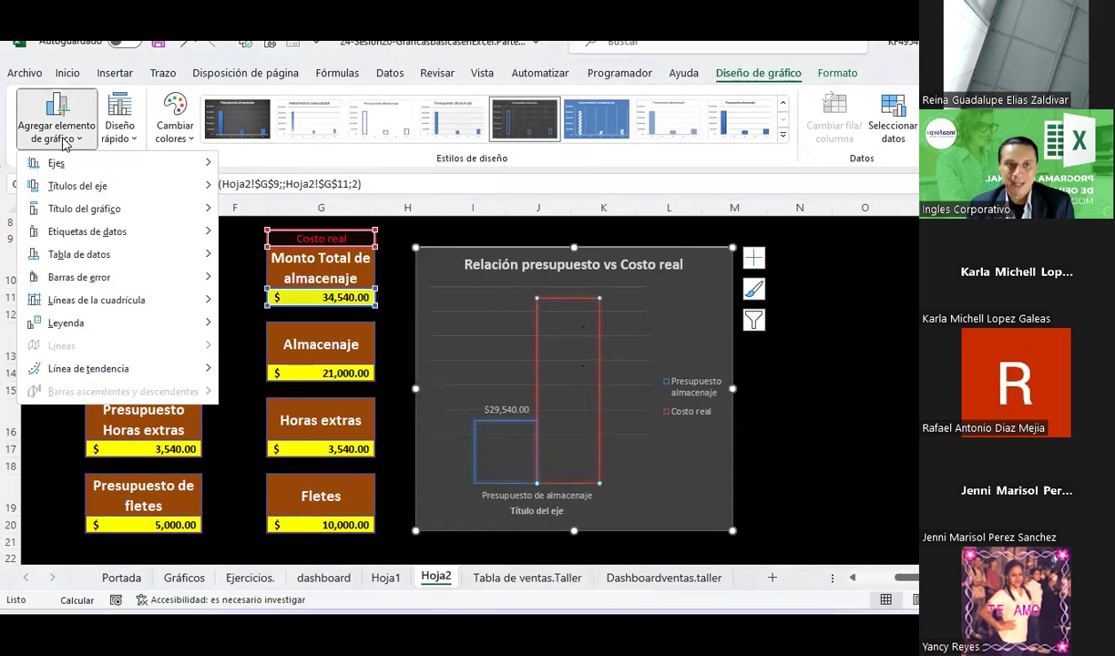
mouse_move(89, 262)
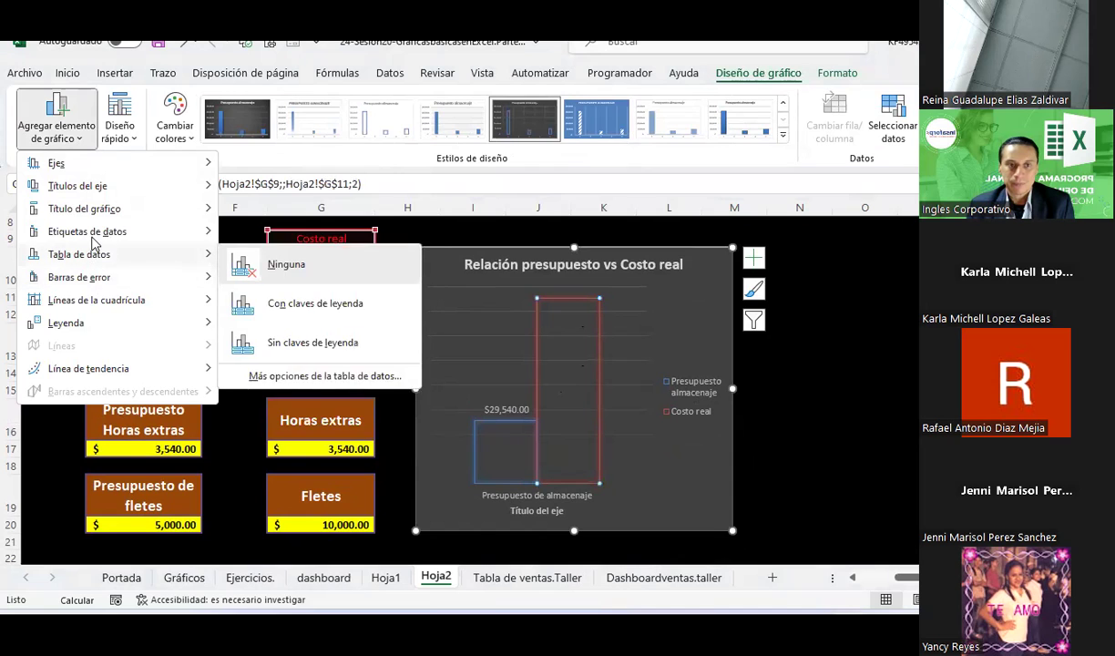
mouse_move(91, 231)
click(293, 398)
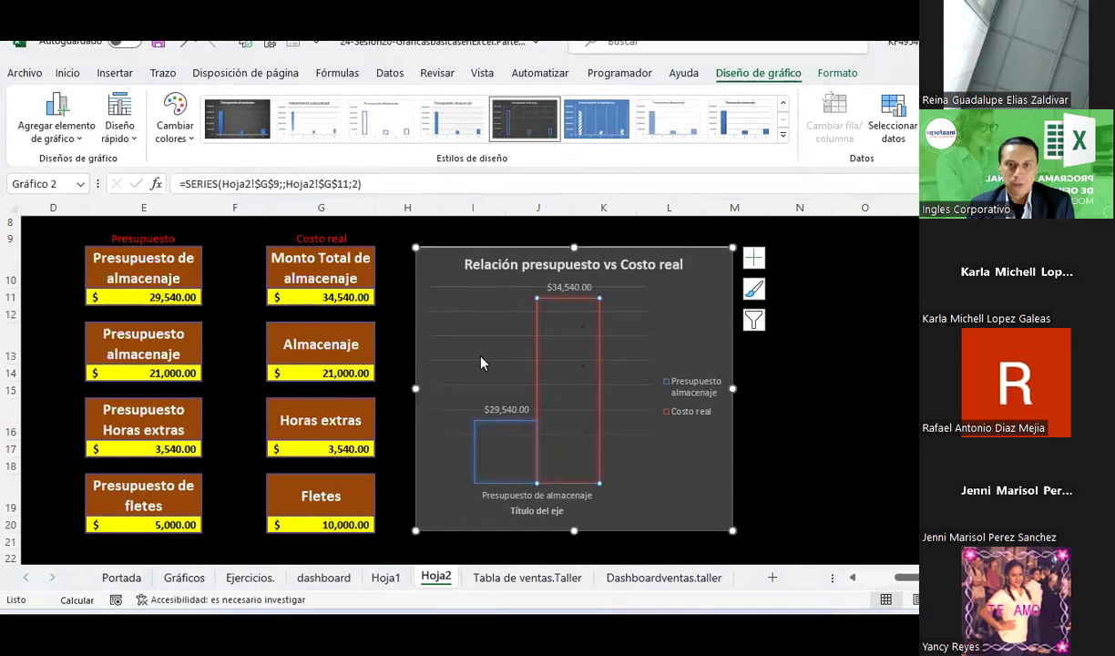
click(904, 339)
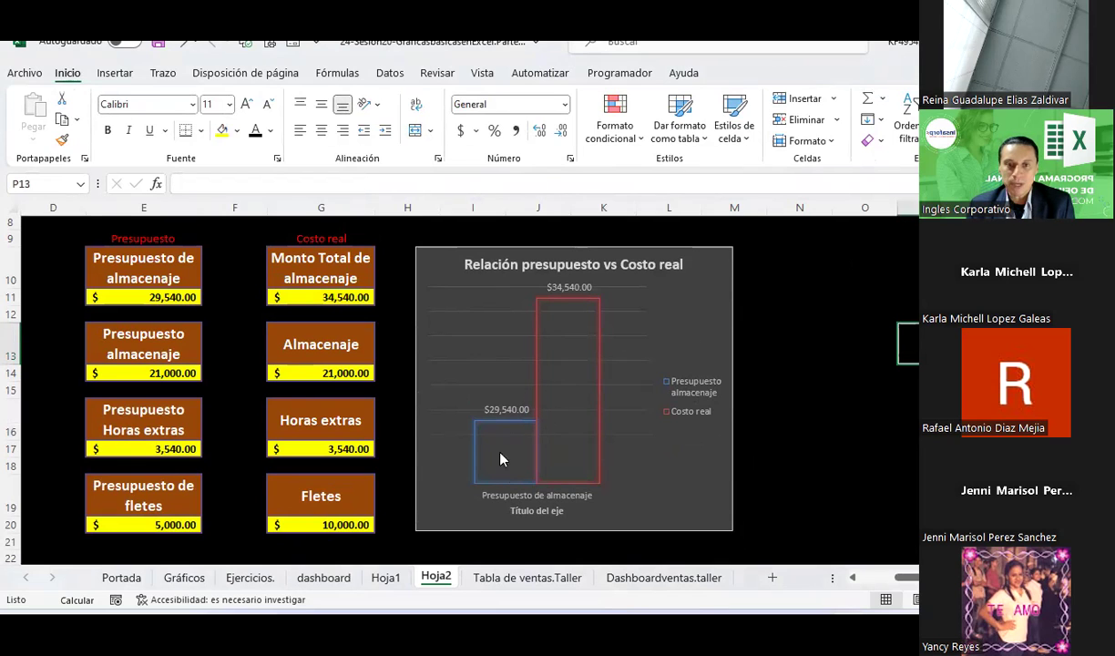
Step: Review the cost cells and Ctrl-select G20, G17 and G14
mouse_move(510, 424)
click(342, 450)
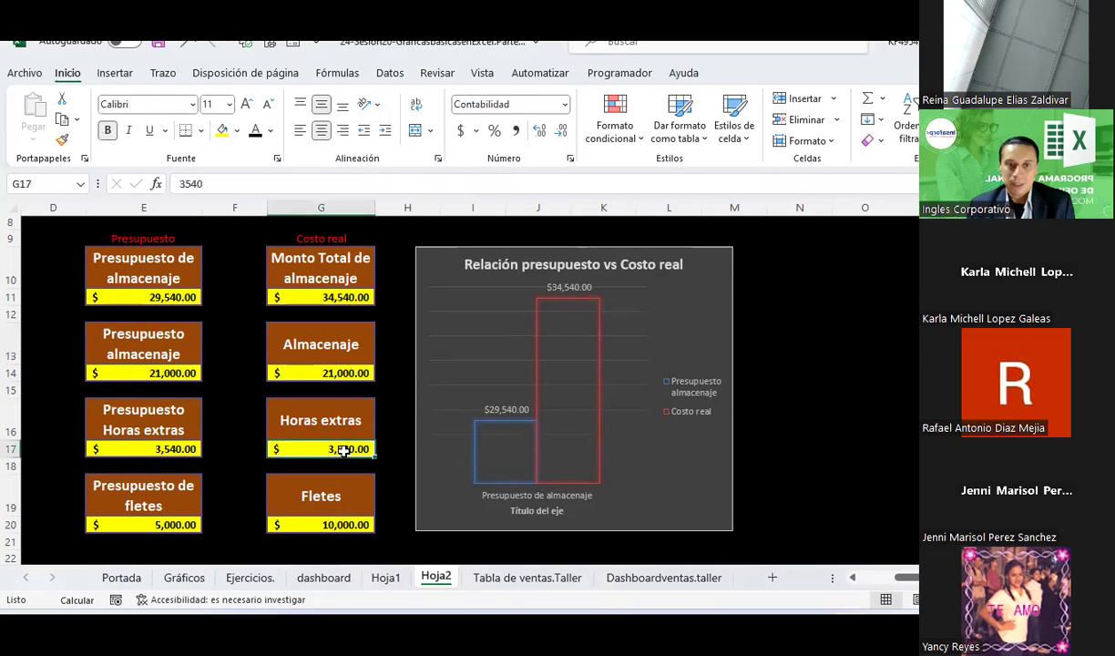
click(391, 395)
click(325, 526)
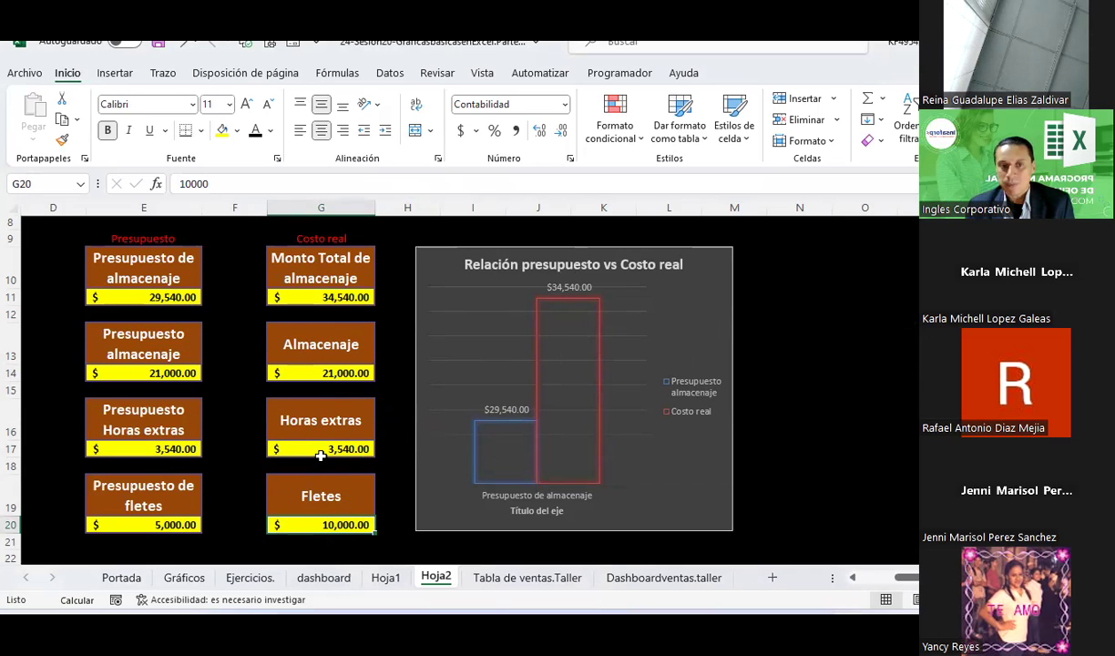
click(336, 299)
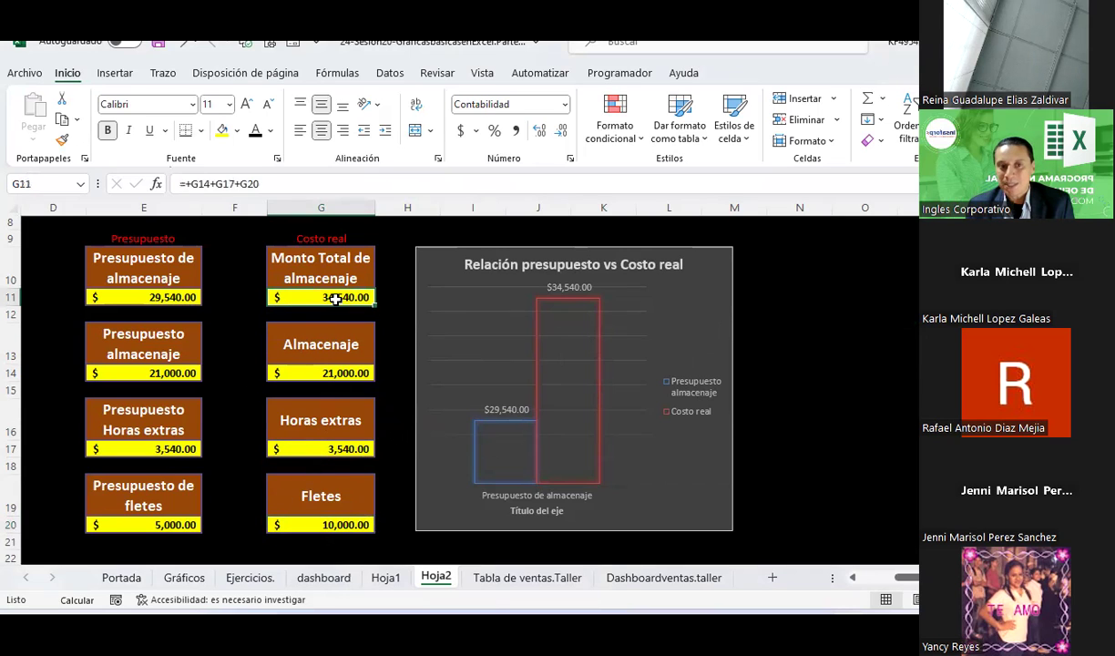
click(316, 373)
click(308, 446)
click(313, 525)
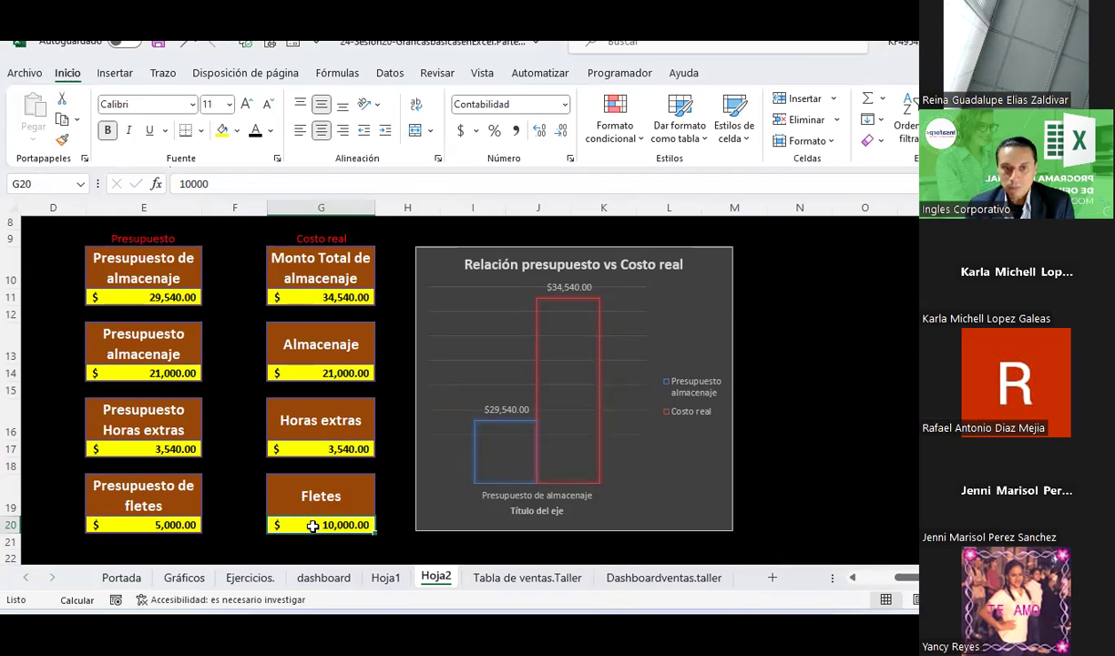
ctrl+click(312, 448)
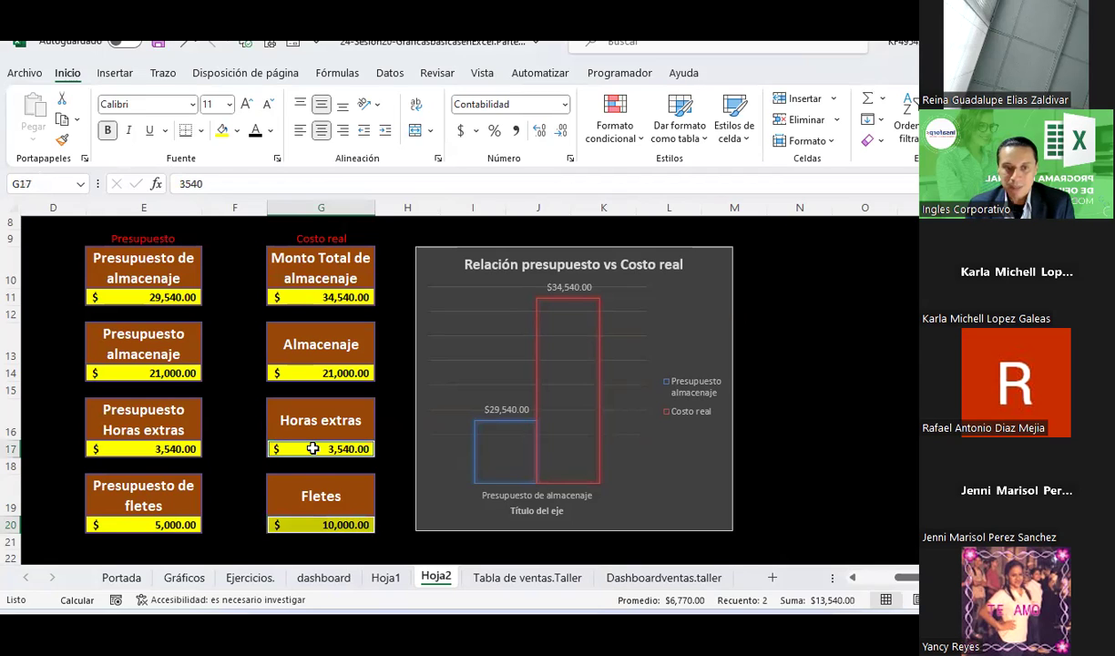
ctrl+click(308, 372)
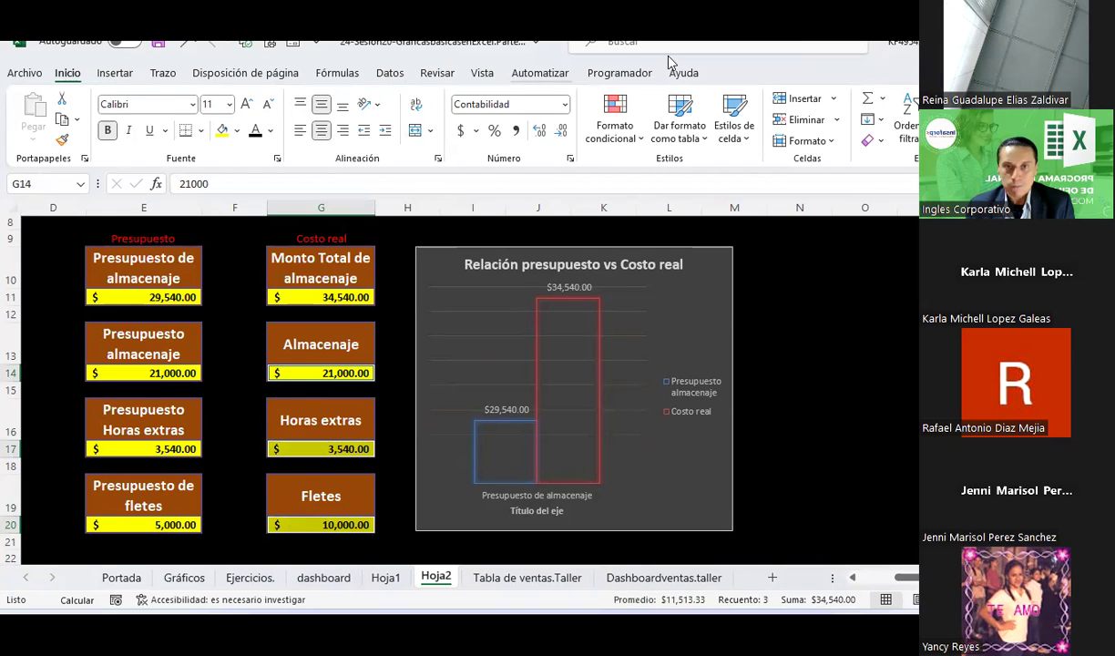
Step: Insert a 2D pie chart of the selected costs and move it beside the bar chart
click(117, 74)
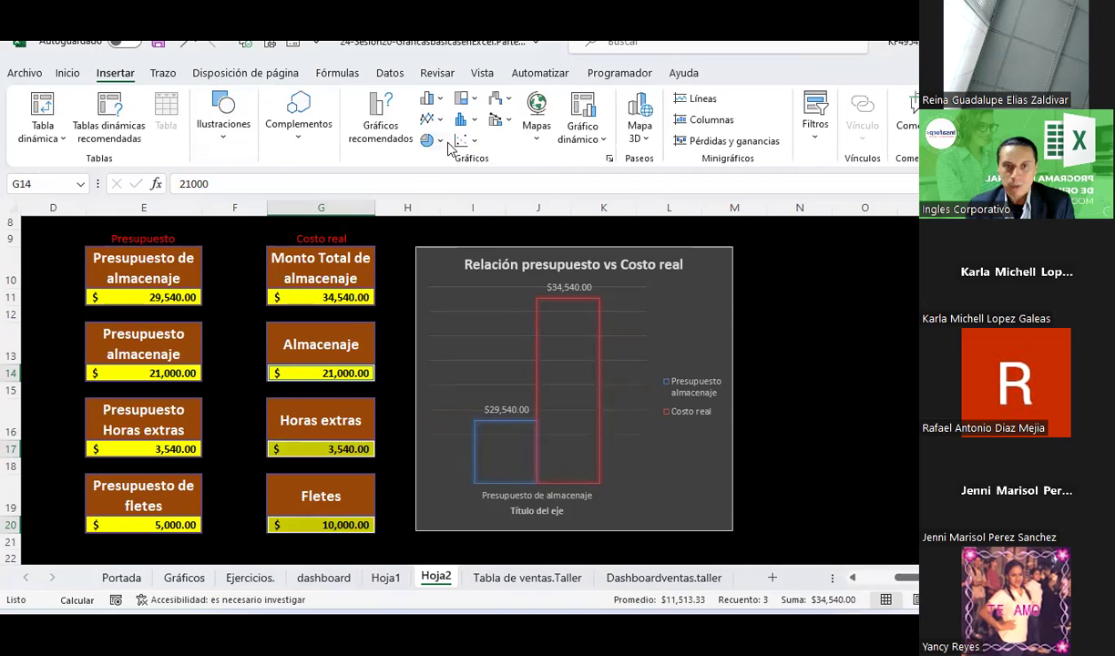
click(432, 142)
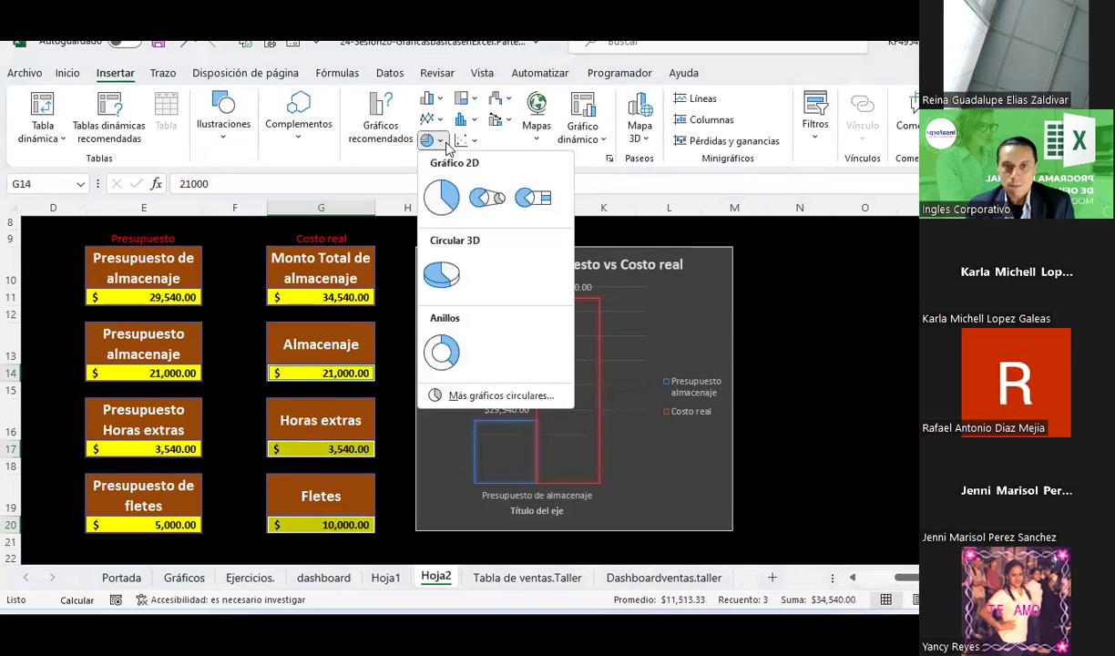
click(444, 194)
drag(654, 331, 1027, 301)
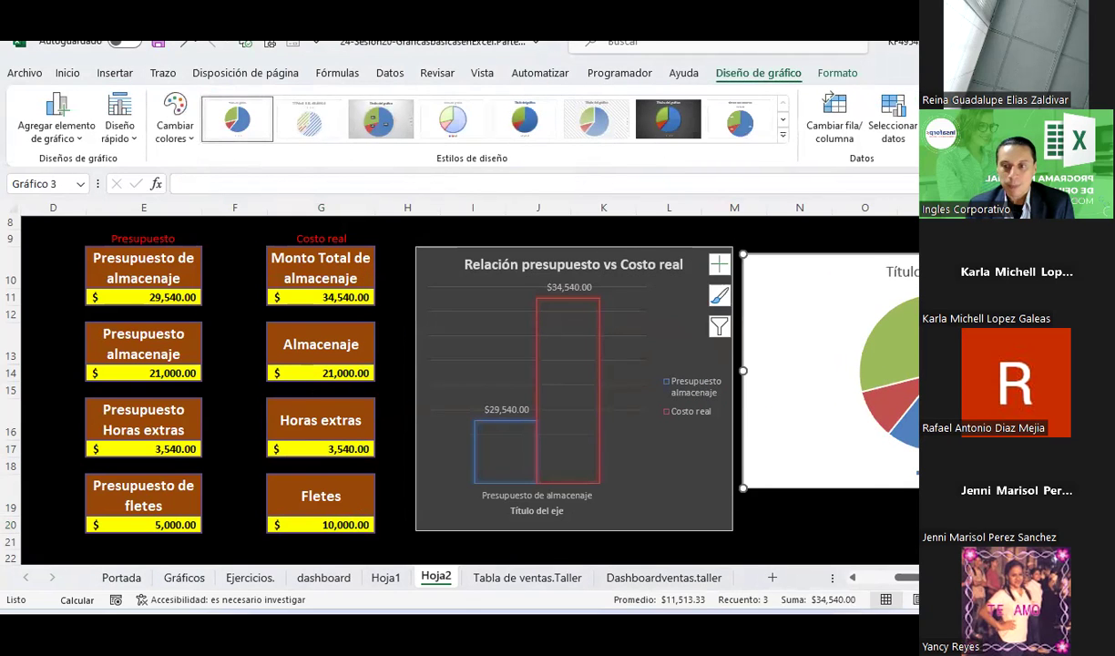
Step: Apply the dark style to the pie, make it taller, and use the percentage layout with side legend
scroll(455, 382, right, 2)
drag(952, 487, 911, 465)
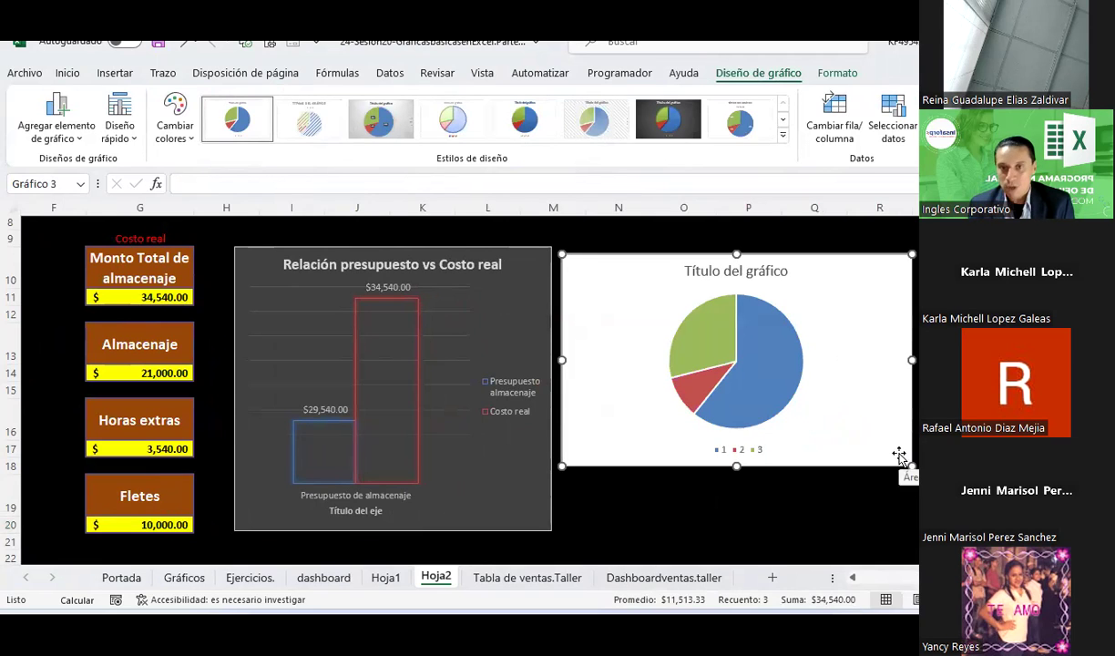
click(668, 120)
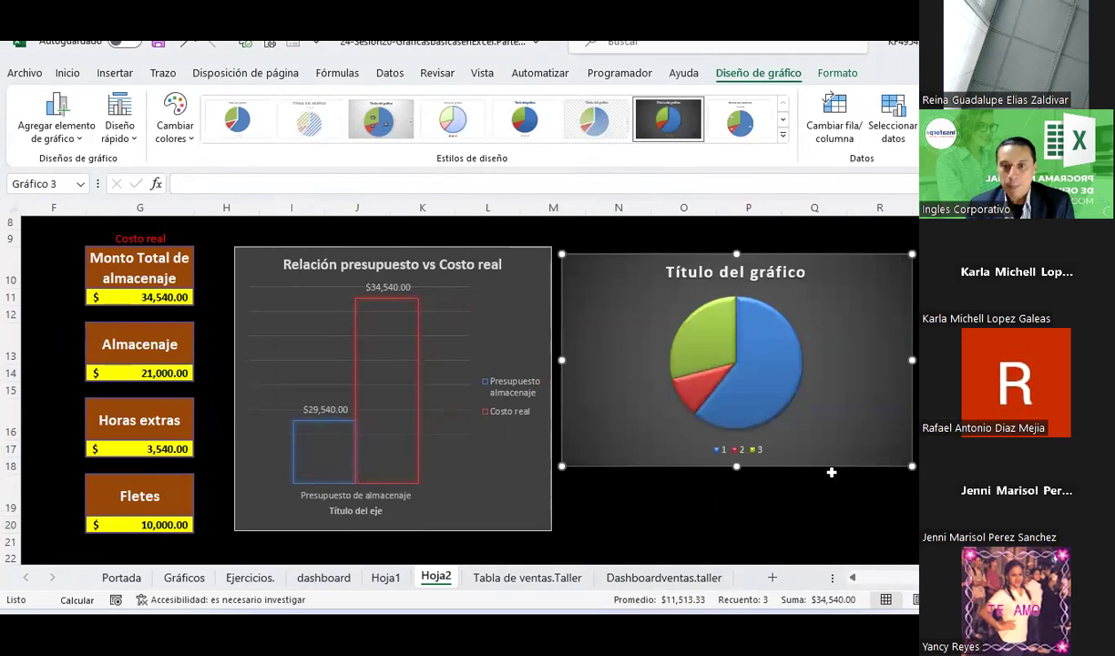
drag(735, 466, 737, 529)
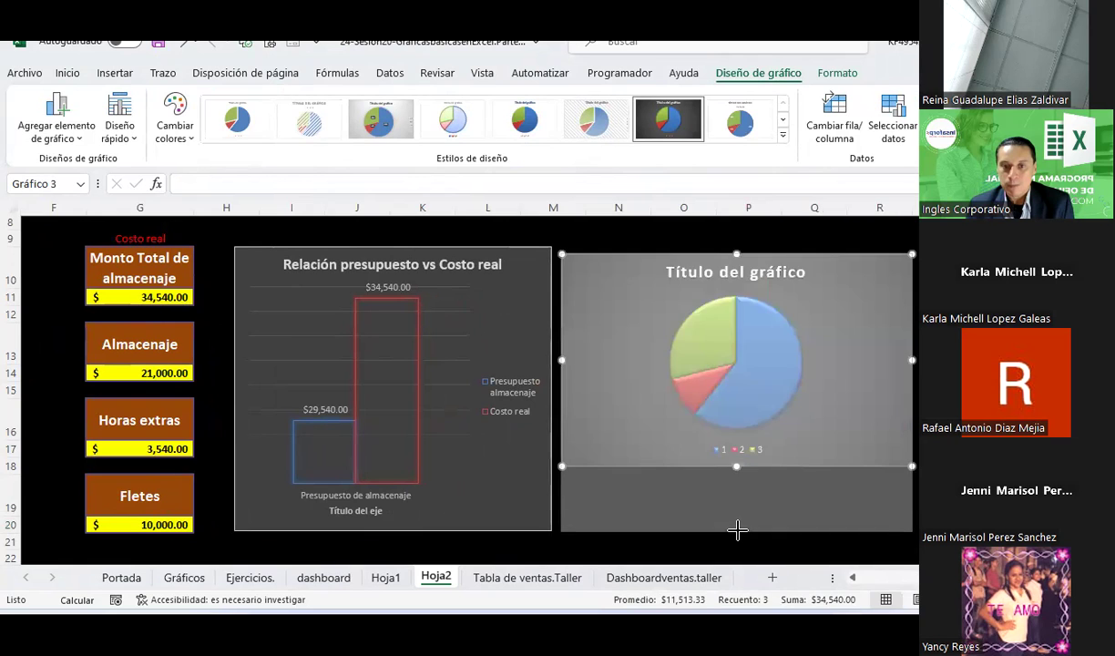
click(120, 128)
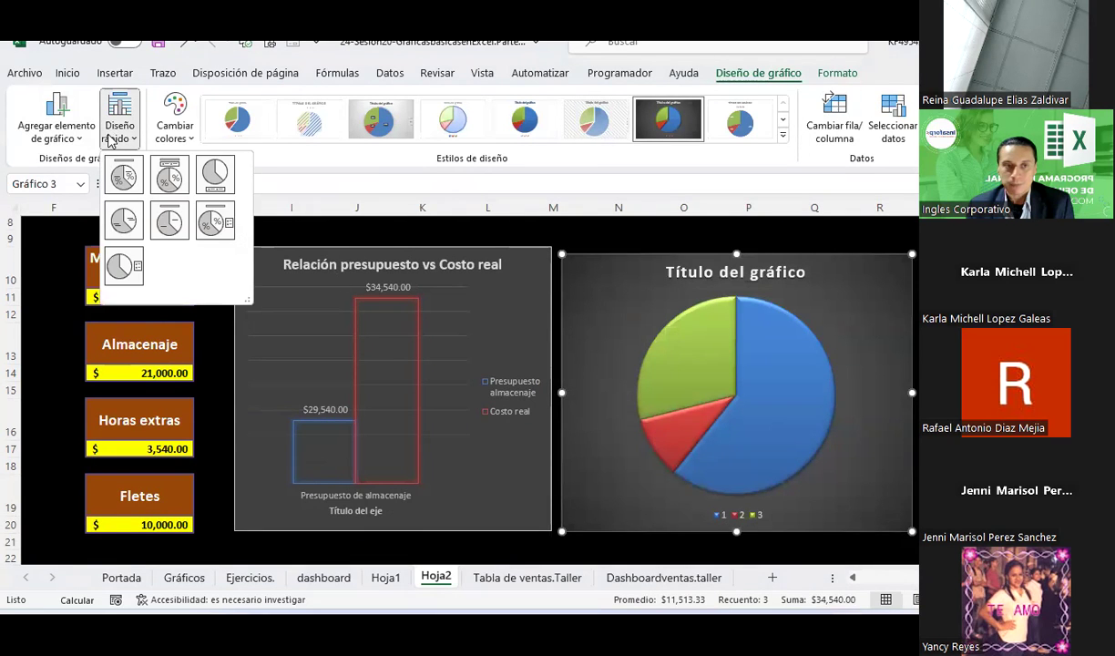
click(218, 224)
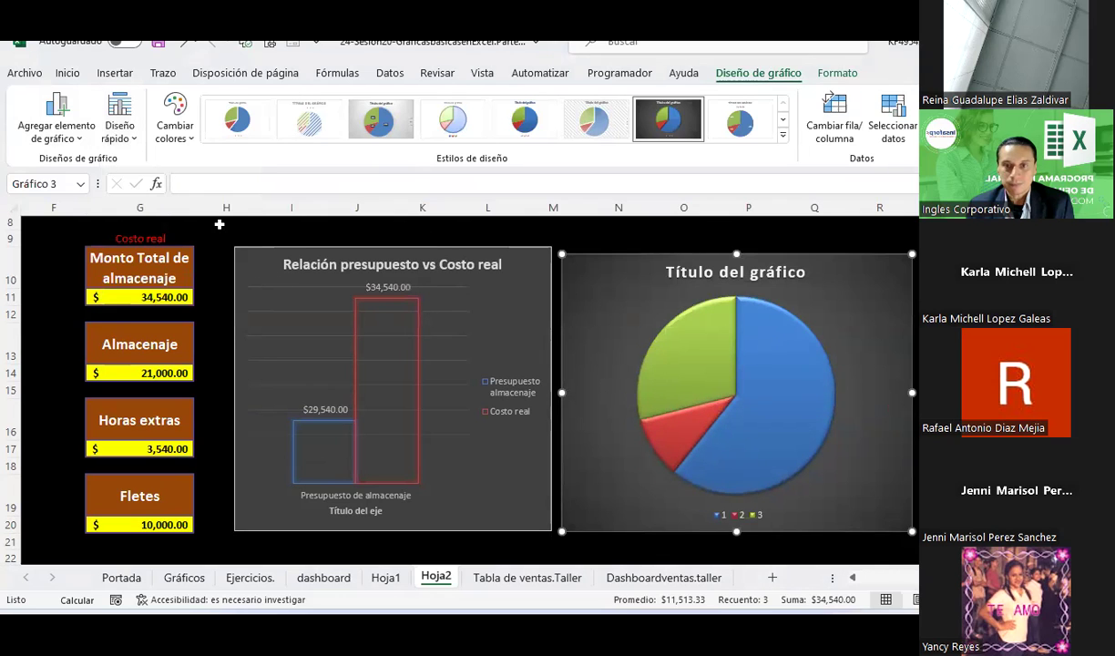
Step: Format the percentage labels with a white fill and bold dark text at size 11
click(655, 358)
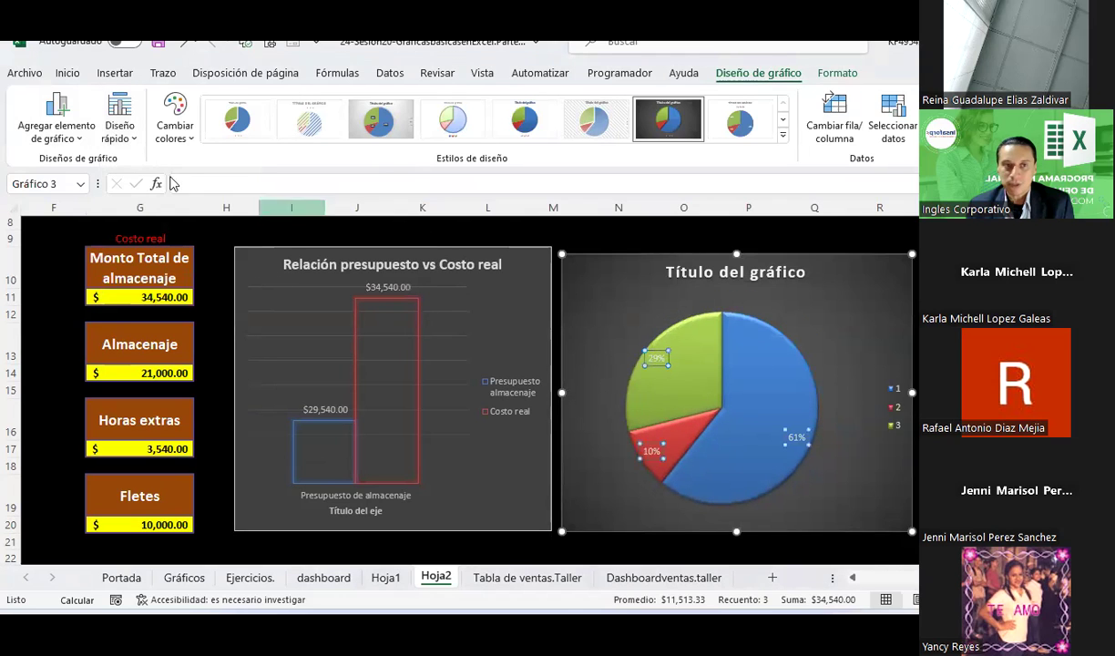
click(68, 73)
click(221, 131)
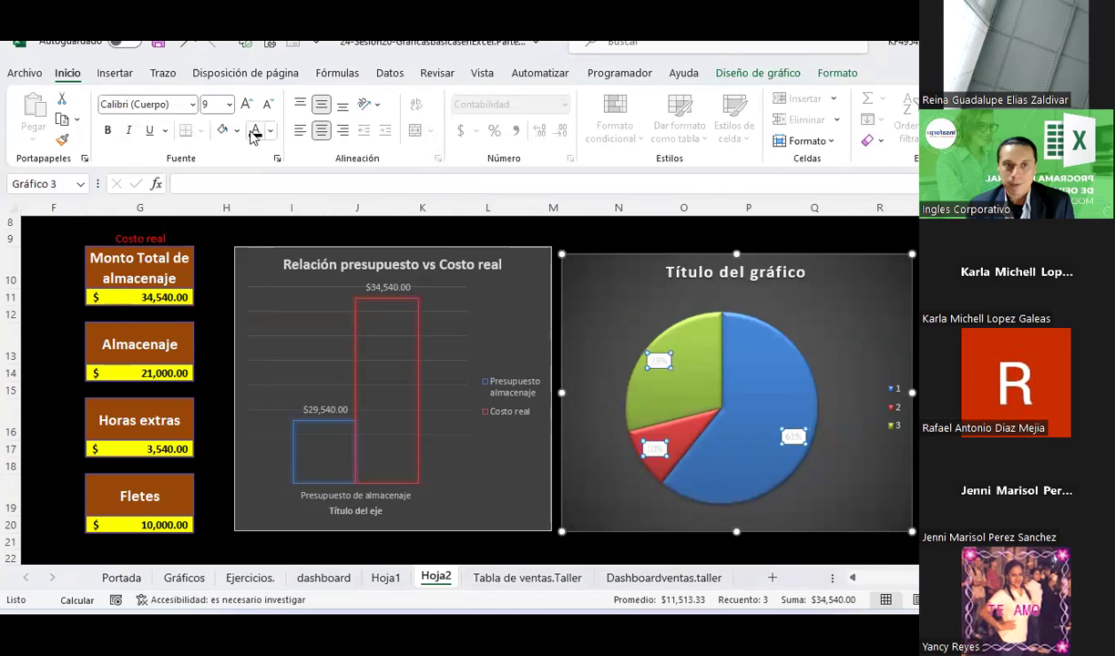
click(252, 127)
click(246, 106)
click(246, 105)
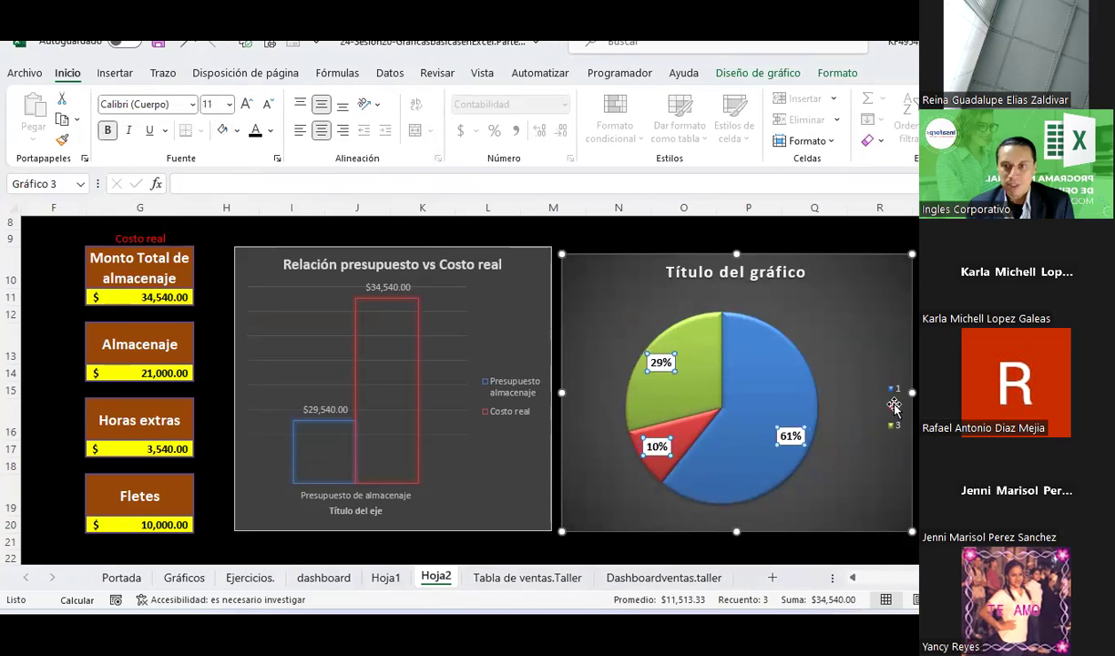
click(765, 73)
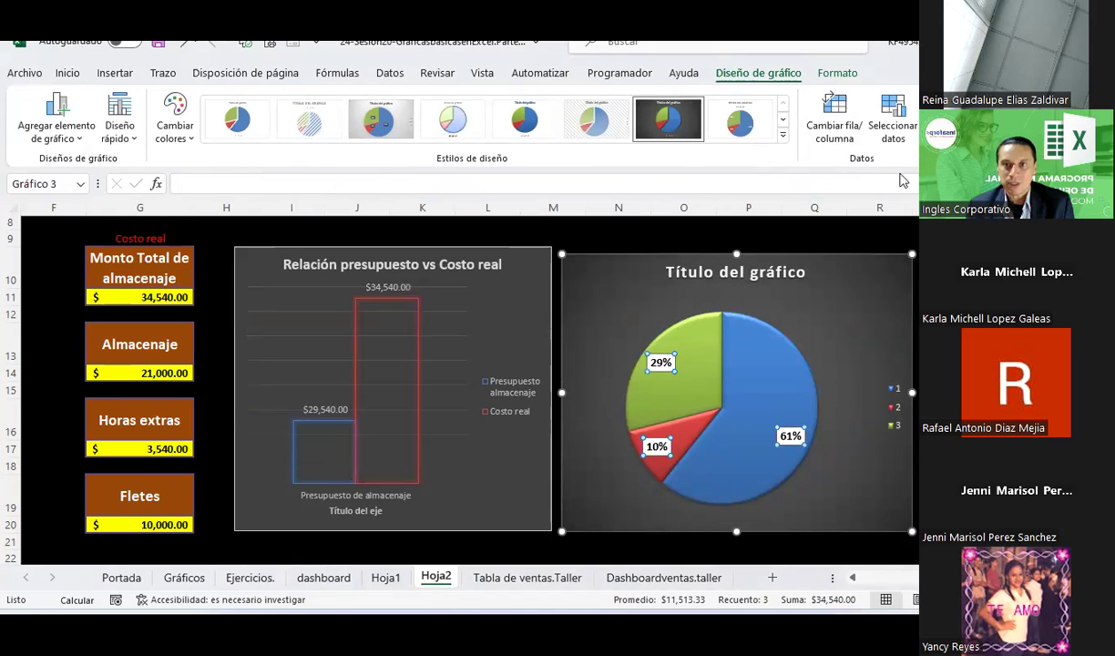
Step: Set the pie chart's category labels to the headings in G13, G16 and G19 (Almacenaje, Horas extras, Fletes)
click(904, 130)
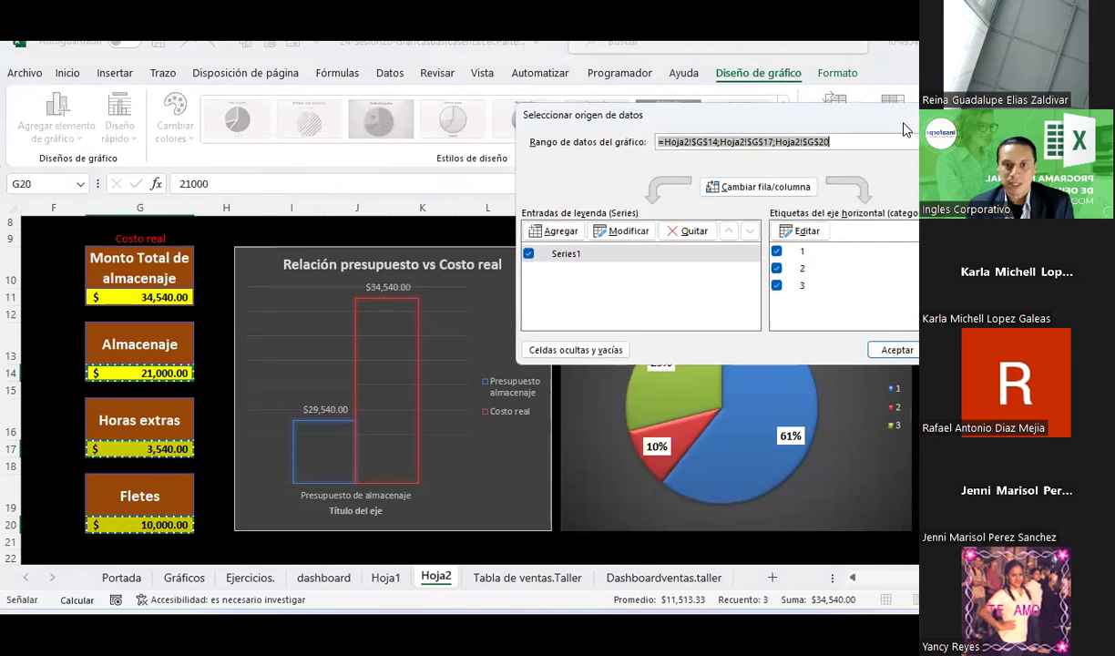
click(813, 235)
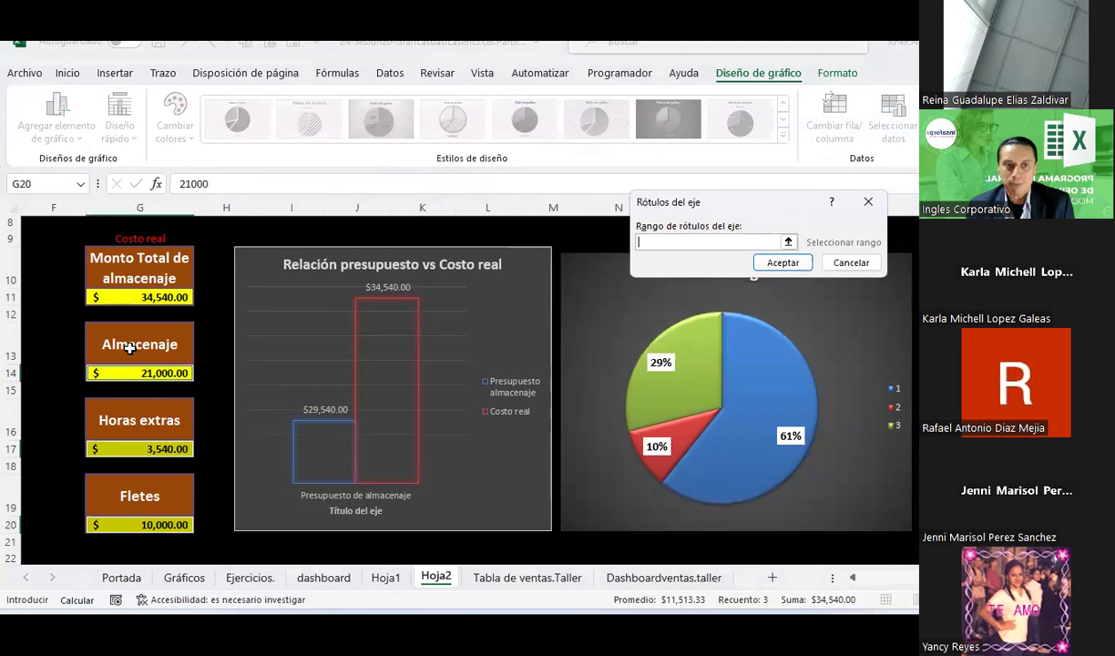
click(130, 347)
text(;)
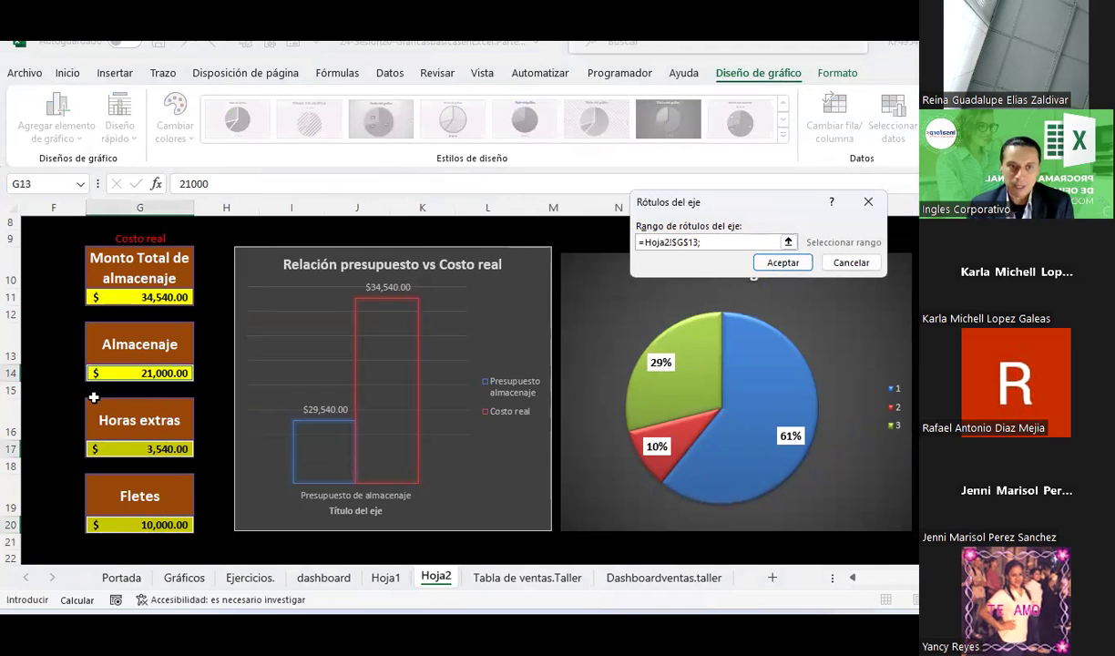
click(116, 421)
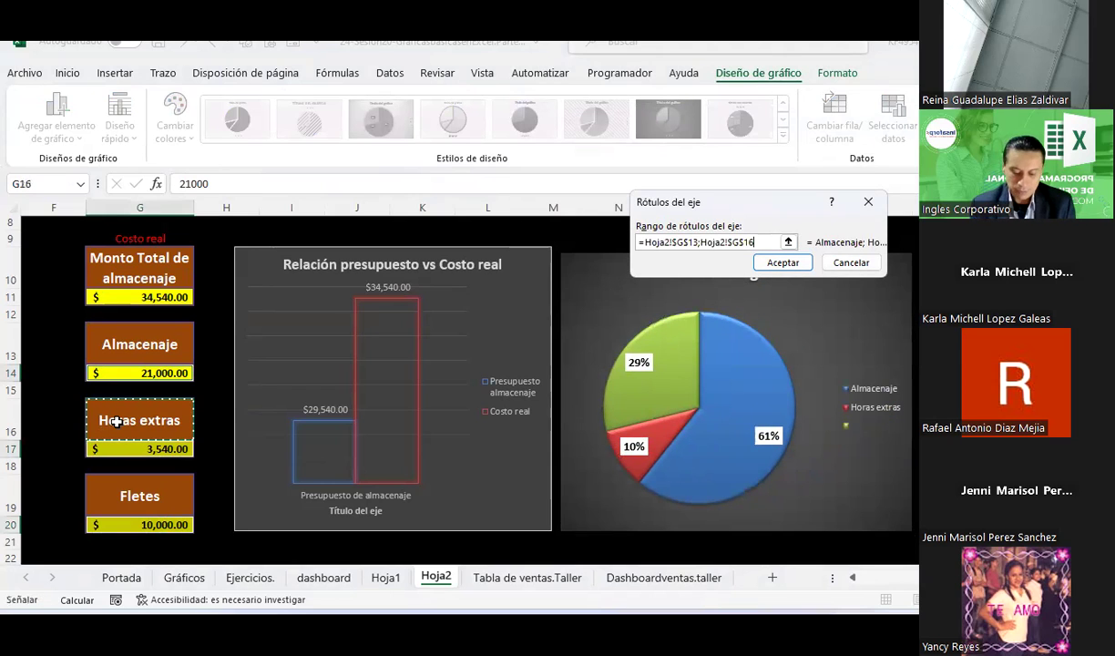
click(140, 496)
text(;)
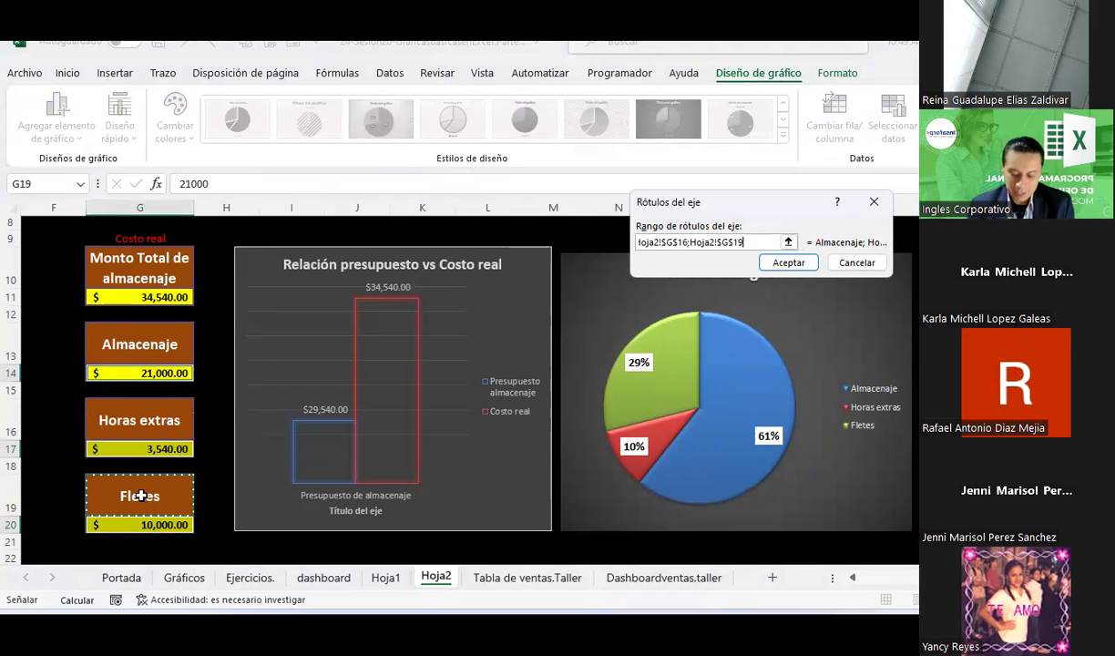
click(786, 263)
click(890, 353)
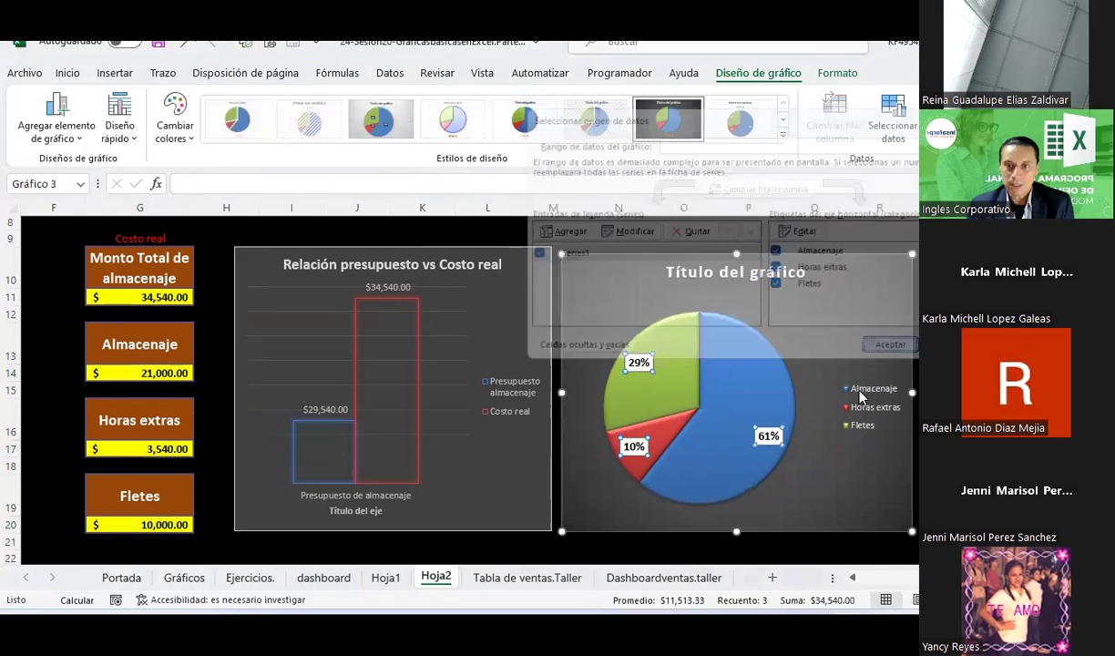
click(913, 448)
scroll(913, 400, down, 1)
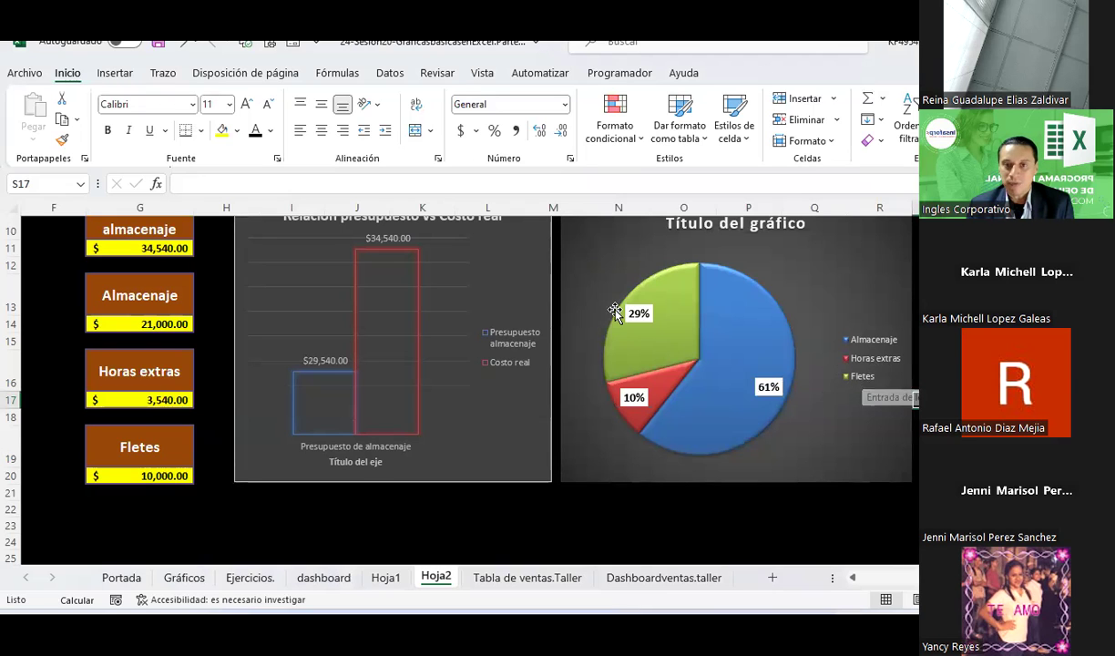
Step: Replace the pie chart's placeholder title with 'Distribución del costo real'
click(657, 363)
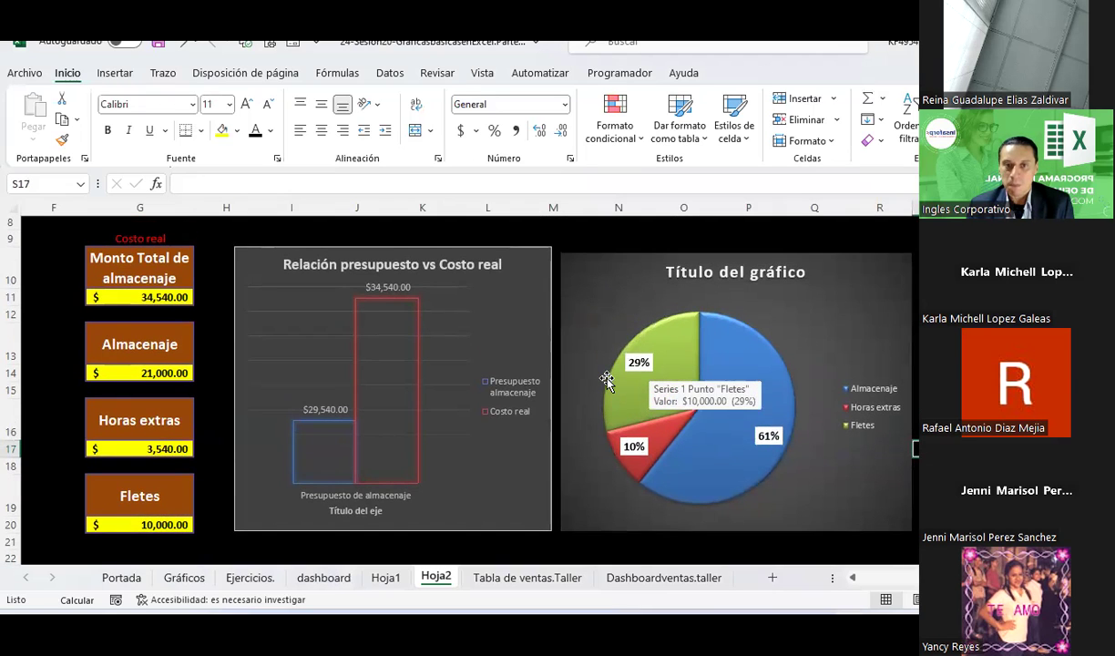
click(703, 279)
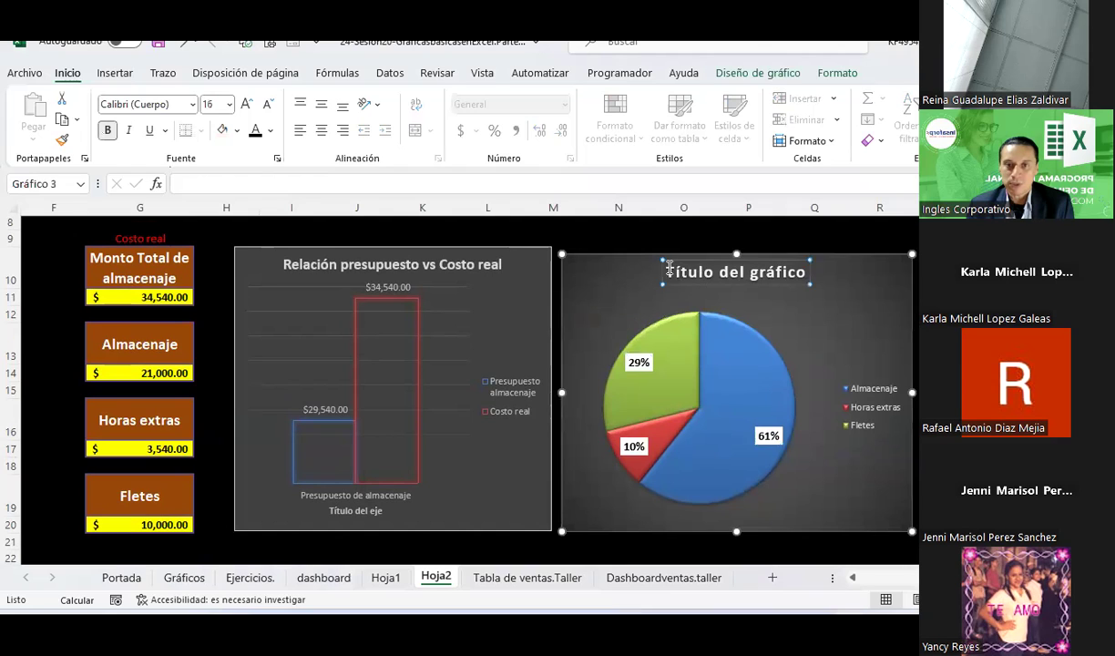
drag(669, 269, 803, 265)
text(Distribución delcosto)
key(BackSpace)
key(BackSpace)
key(BackSpace)
key(BackSpace)
key(BackSpace)
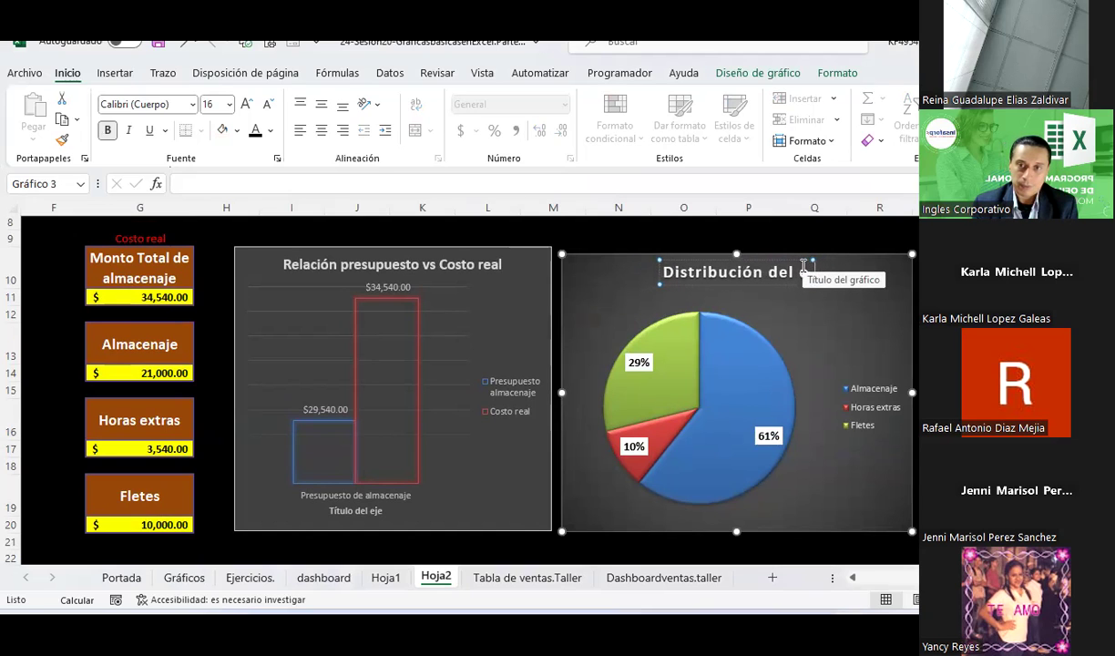
text(c)
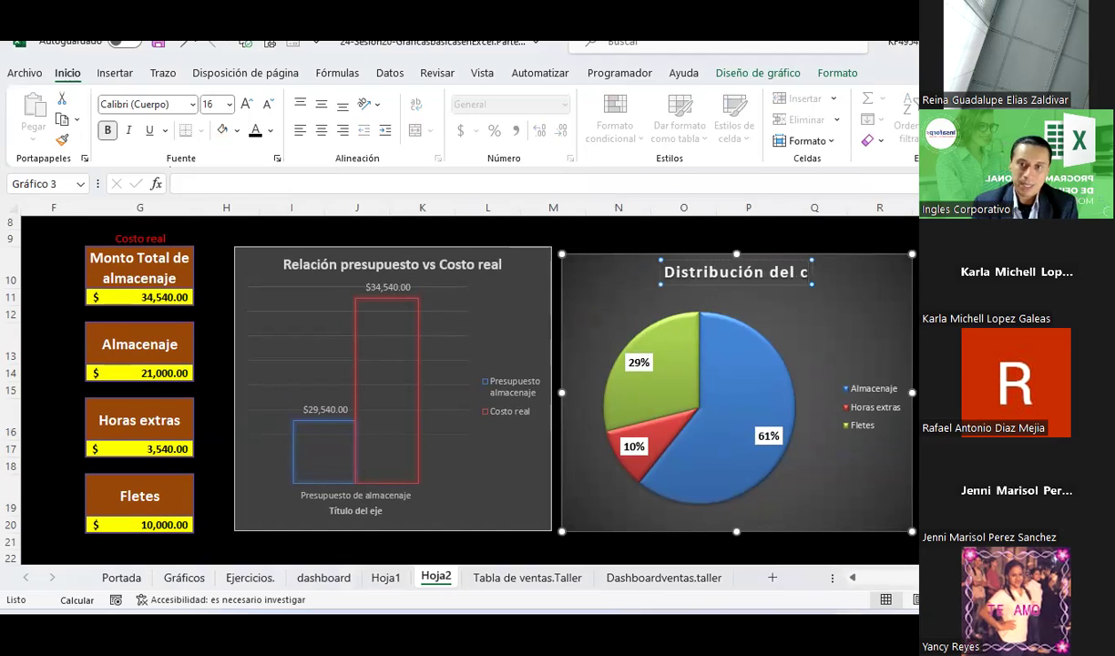
text(osto real)
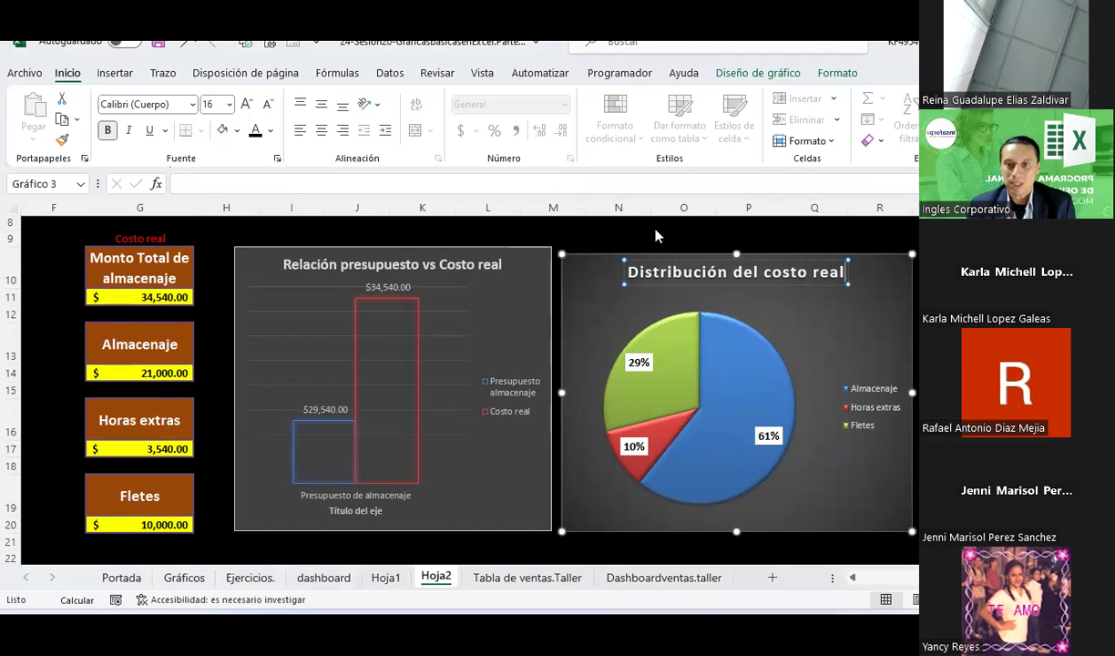
key(Escape)
scroll(499, 373, down, 1)
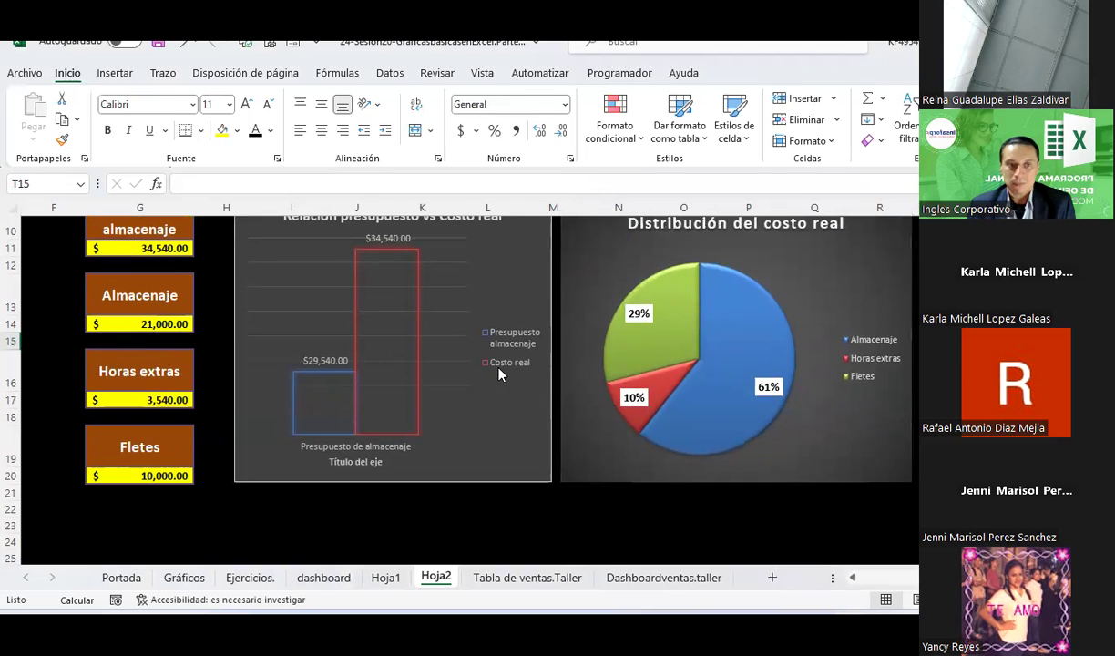
scroll(209, 425, up, 1)
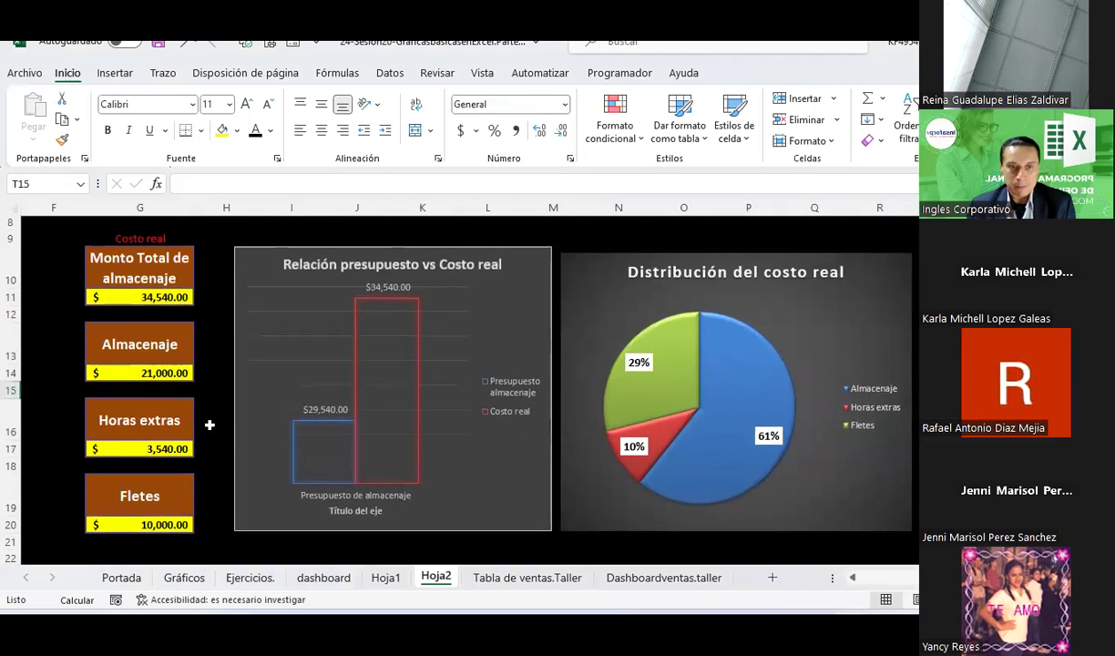
Step: Insert a stacked column chart from the budget and cost values in E14, G14, E17, G17, E20 and G20
scroll(890, 581, left, 3)
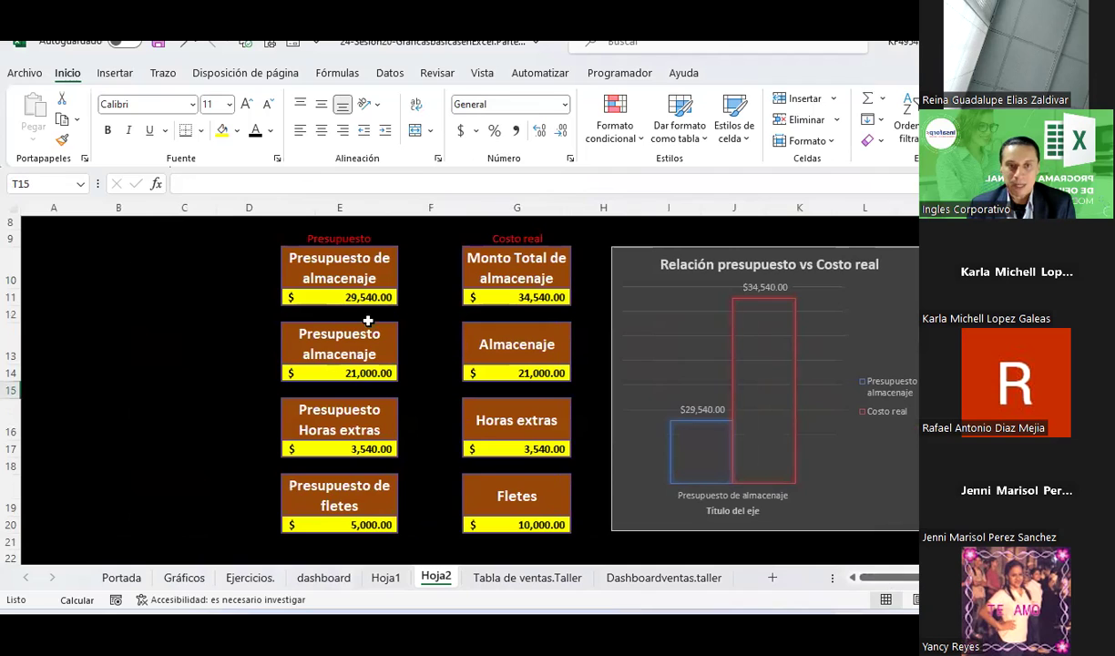
click(334, 371)
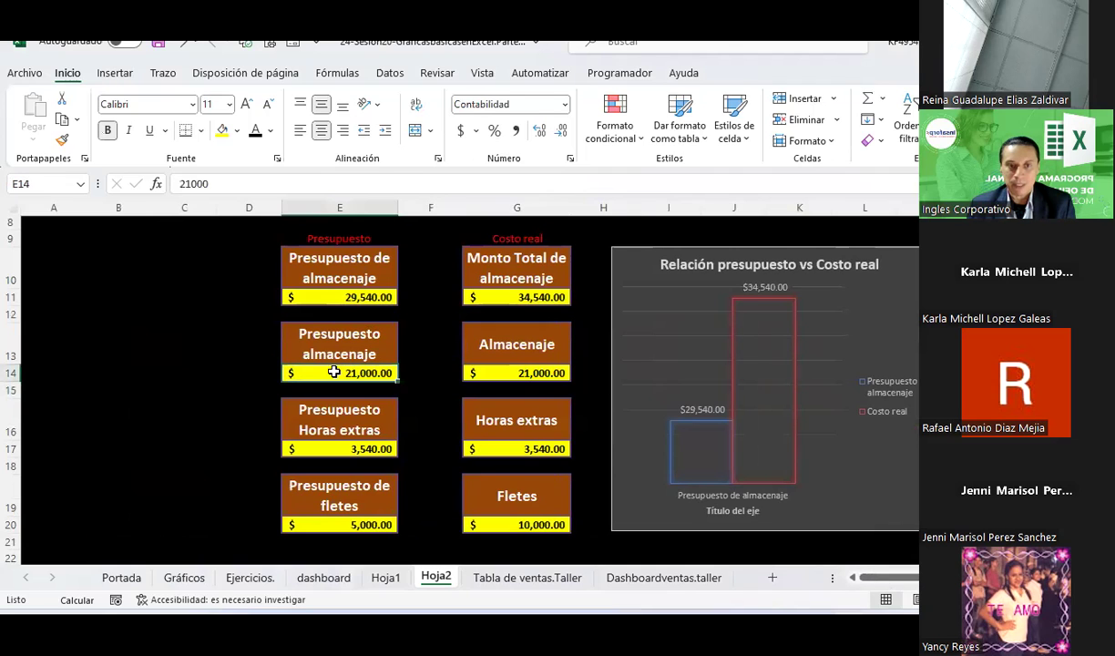
ctrl+click(517, 372)
ctrl+click(357, 449)
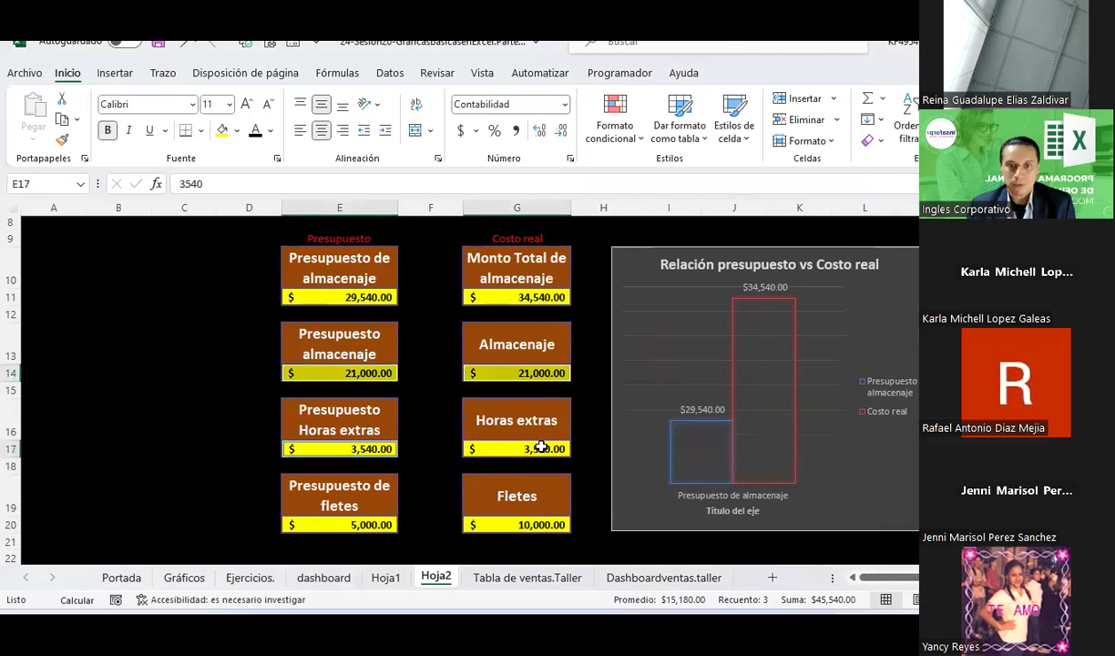
ctrl+click(541, 446)
ctrl+click(365, 526)
ctrl+click(498, 528)
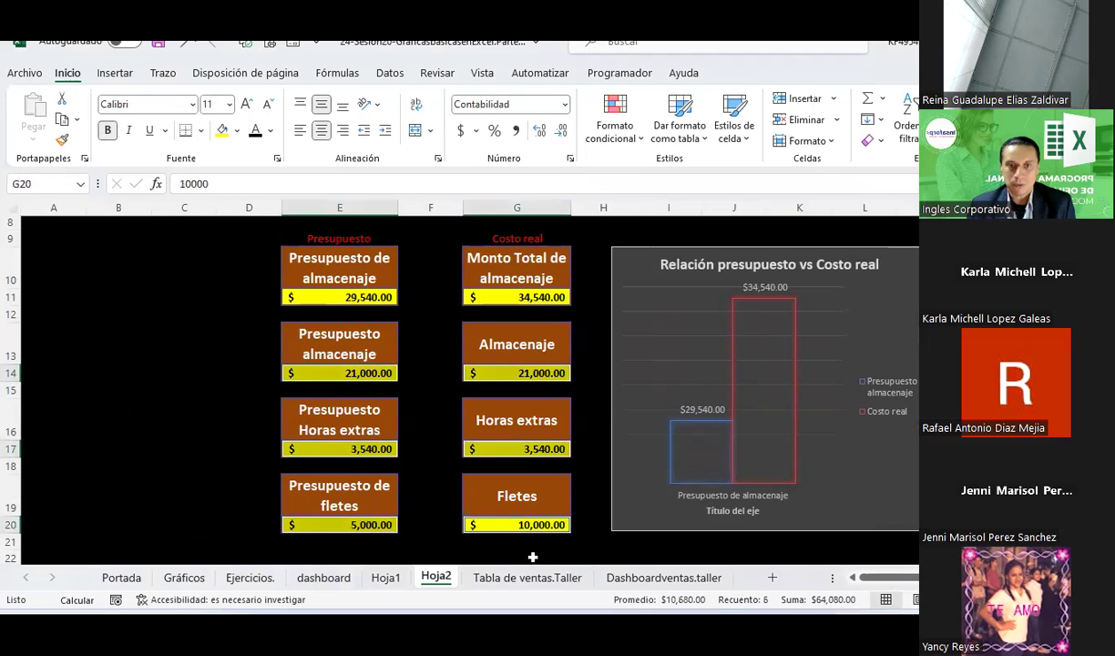
click(103, 79)
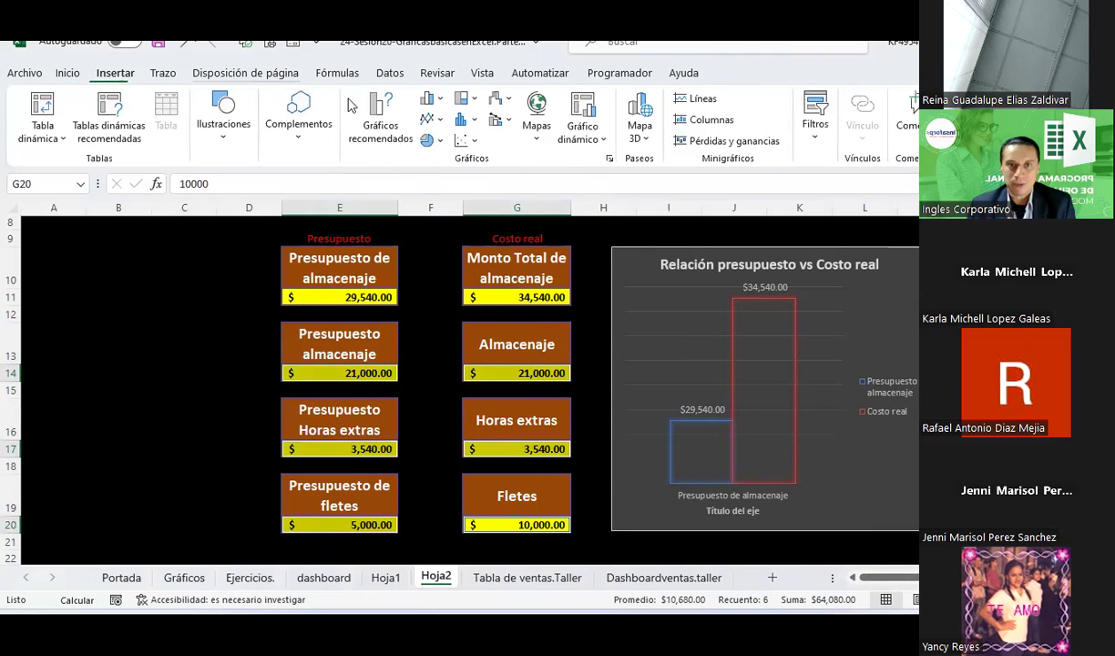
click(428, 97)
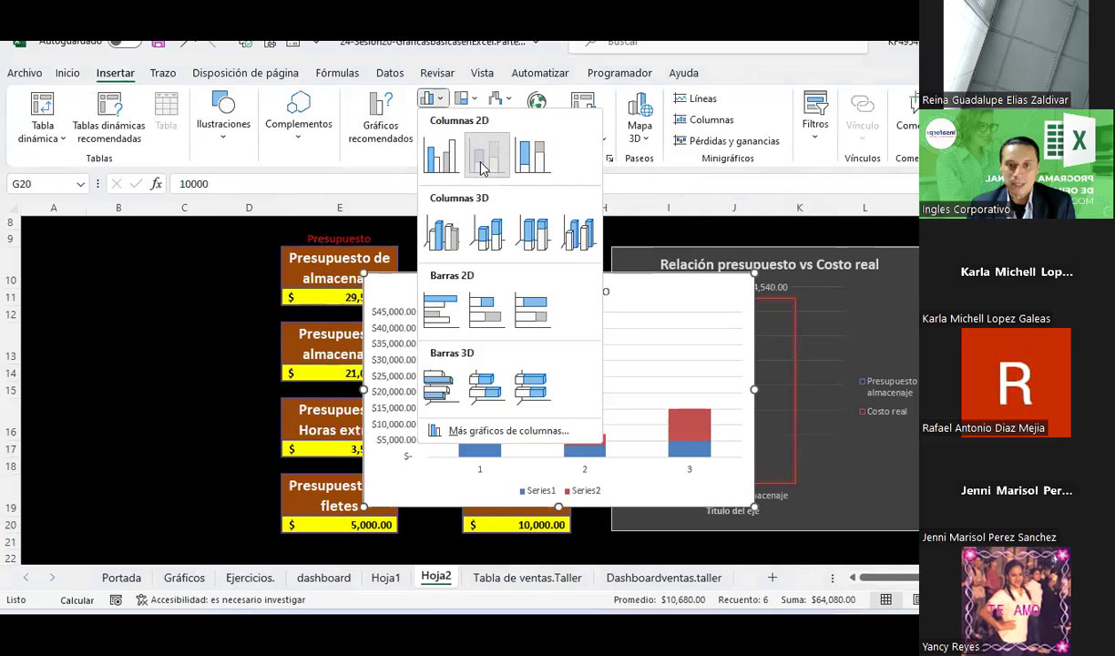
click(480, 166)
Step: Move the new stacked chart down below the other dashboard charts
scroll(637, 335, down, 2)
scroll(637, 335, up, 1)
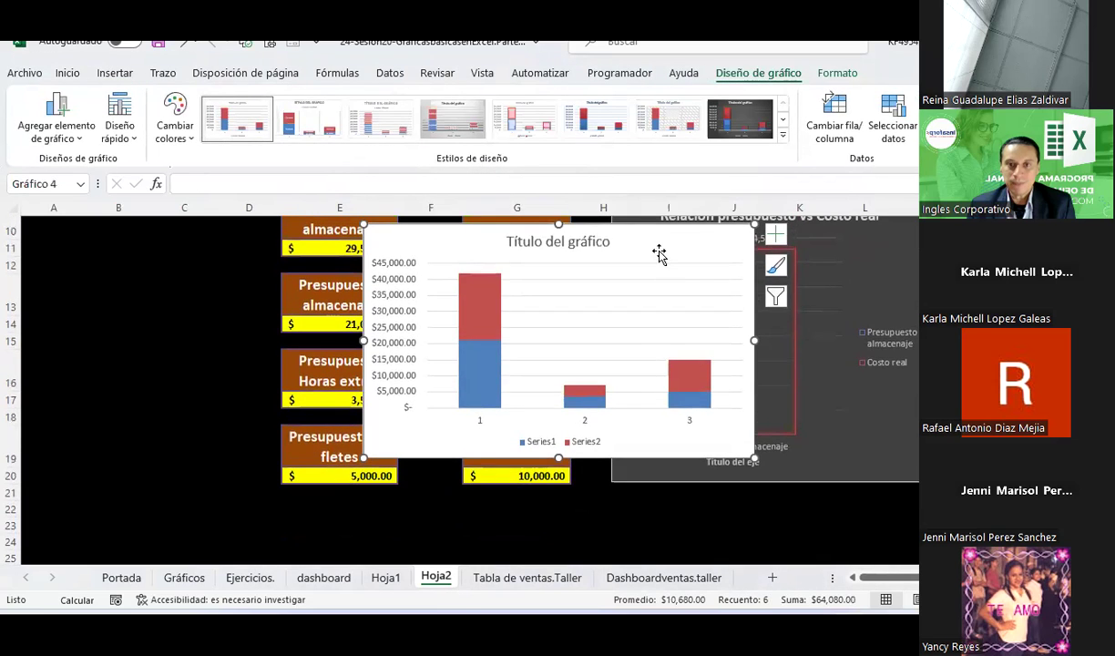
drag(659, 251, 803, 450)
scroll(803, 450, down, 2)
drag(813, 366, 918, 435)
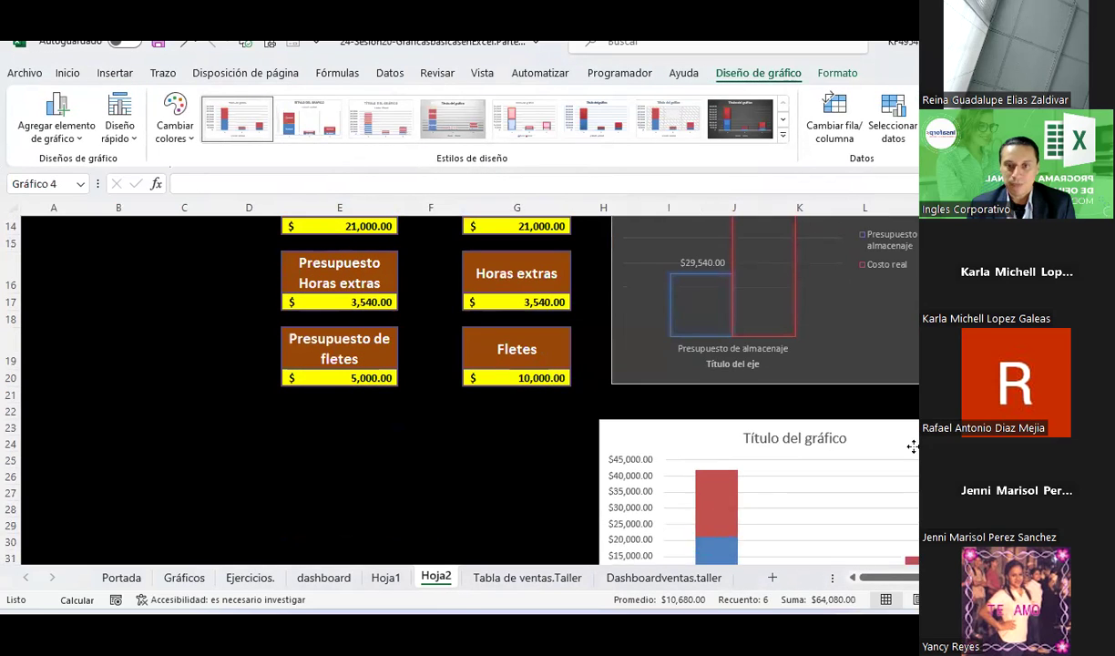
scroll(918, 435, down, 2)
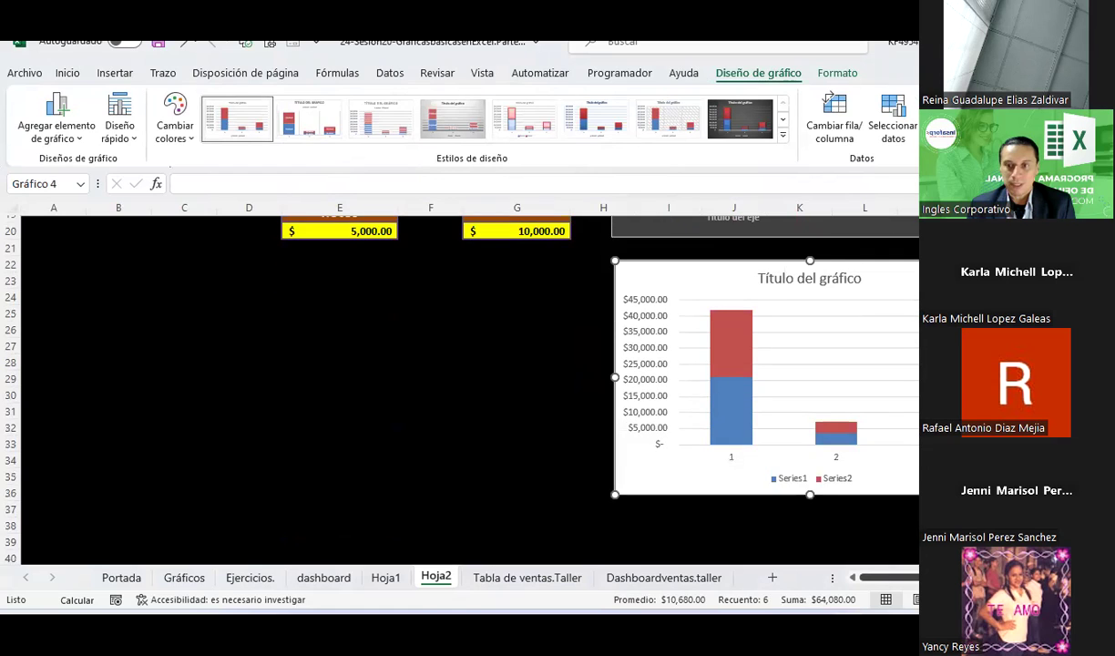
Step: Narrow the stacked chart and apply the dark chart style
scroll(774, 360, right, 2)
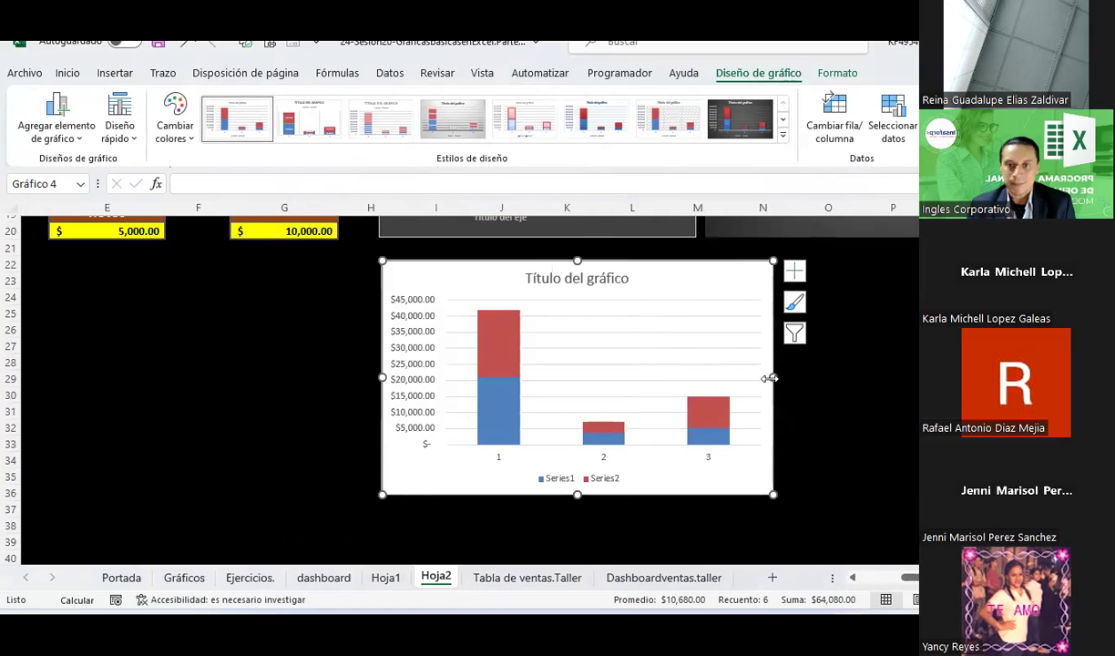
drag(770, 378, 697, 371)
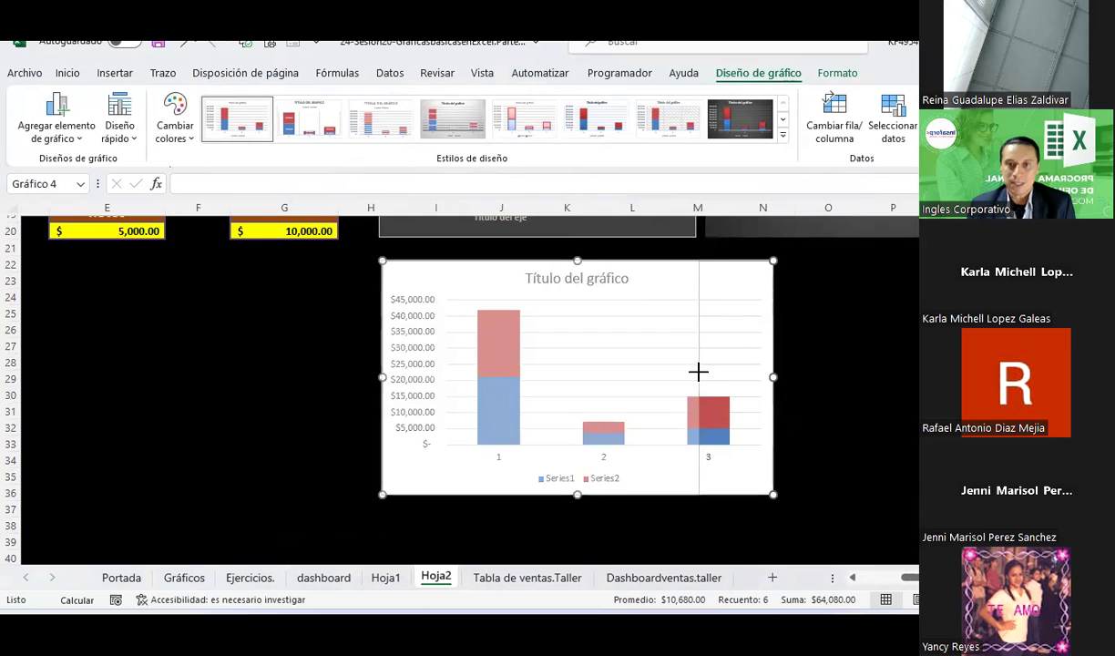
scroll(698, 372, up, 3)
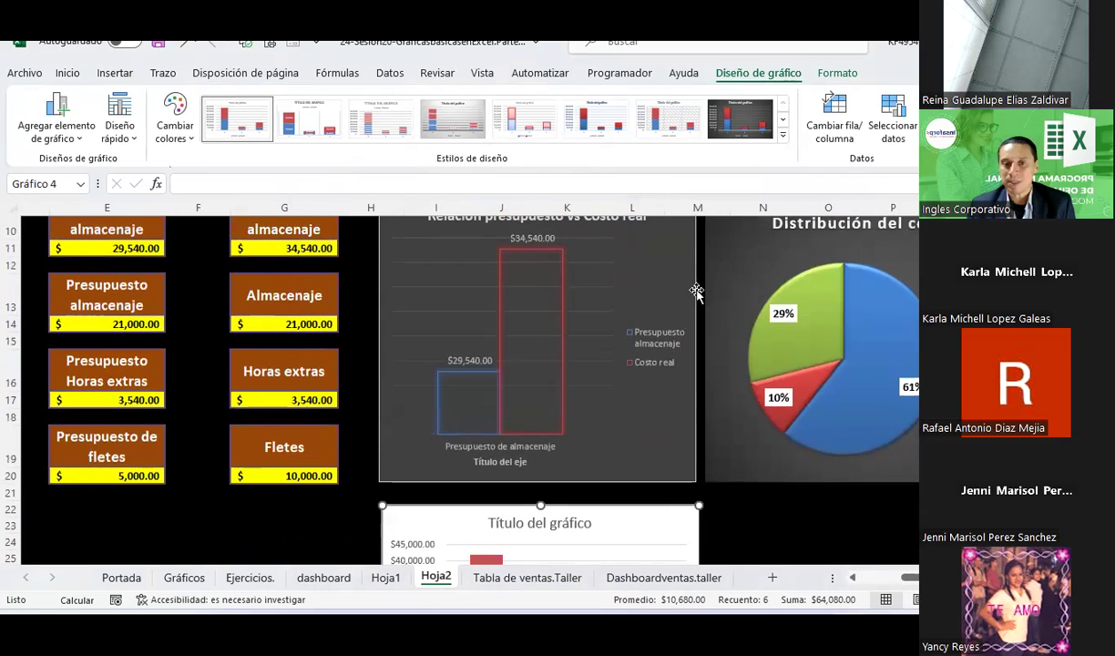
click(739, 119)
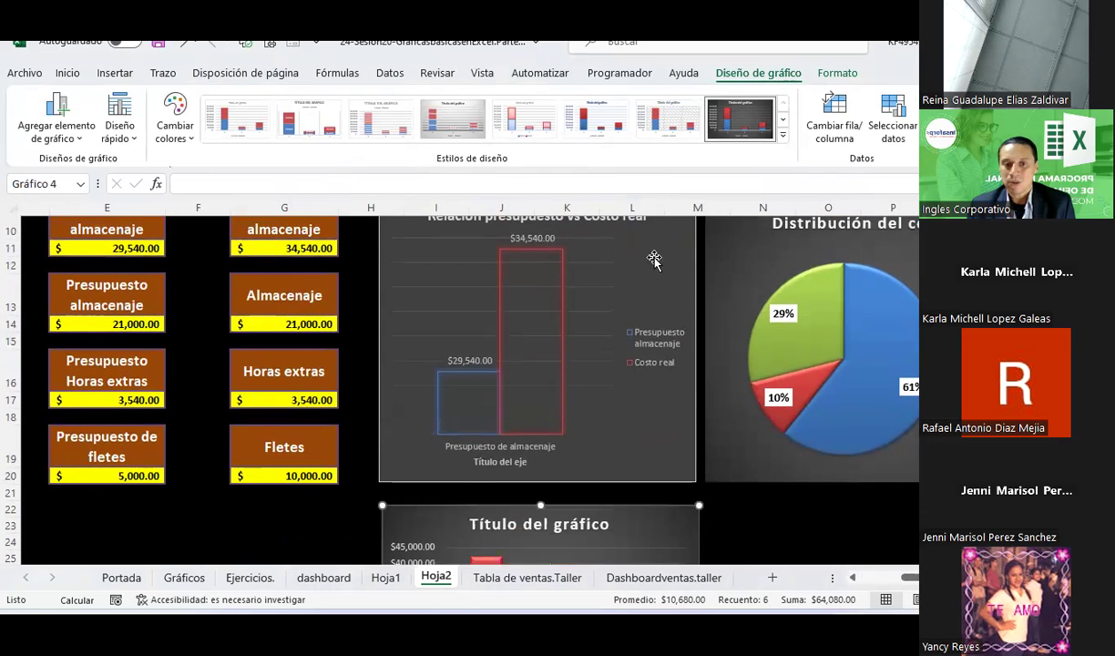
scroll(592, 309, down, 2)
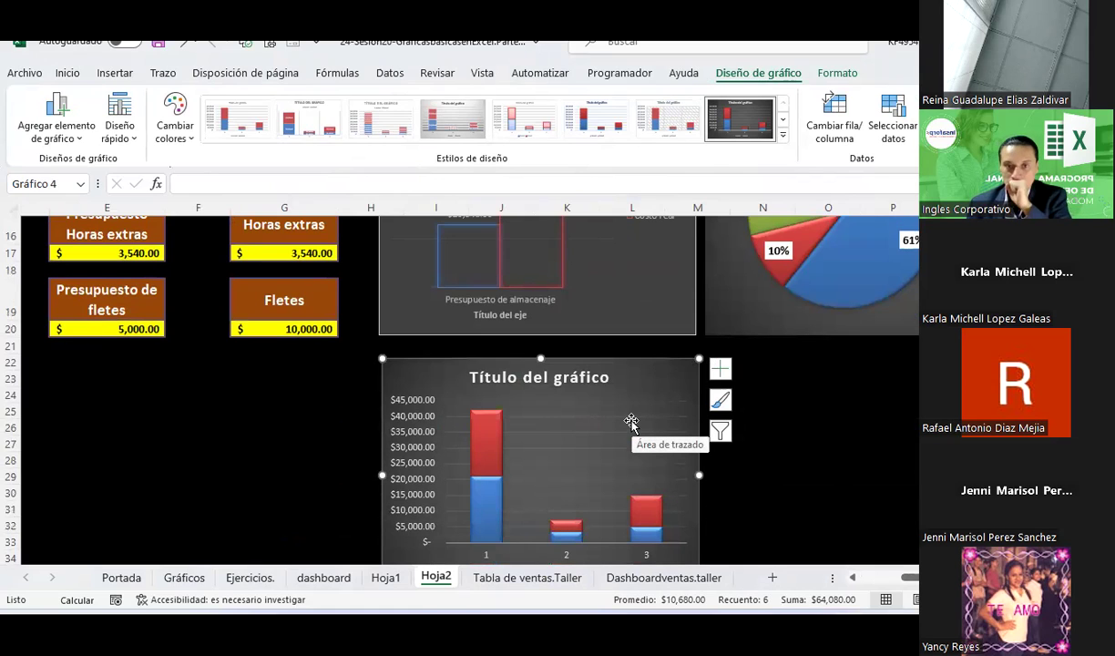
Step: Delete the stacked chart's vertical value axis and apply a quick layout with data labels and legend
click(425, 425)
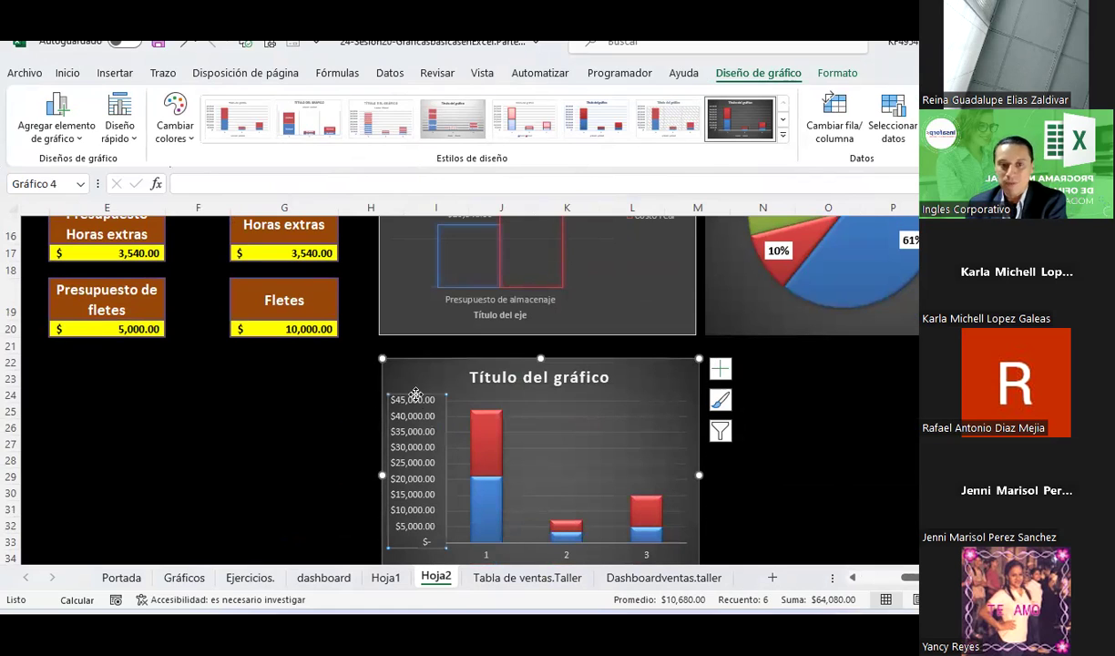
key(Delete)
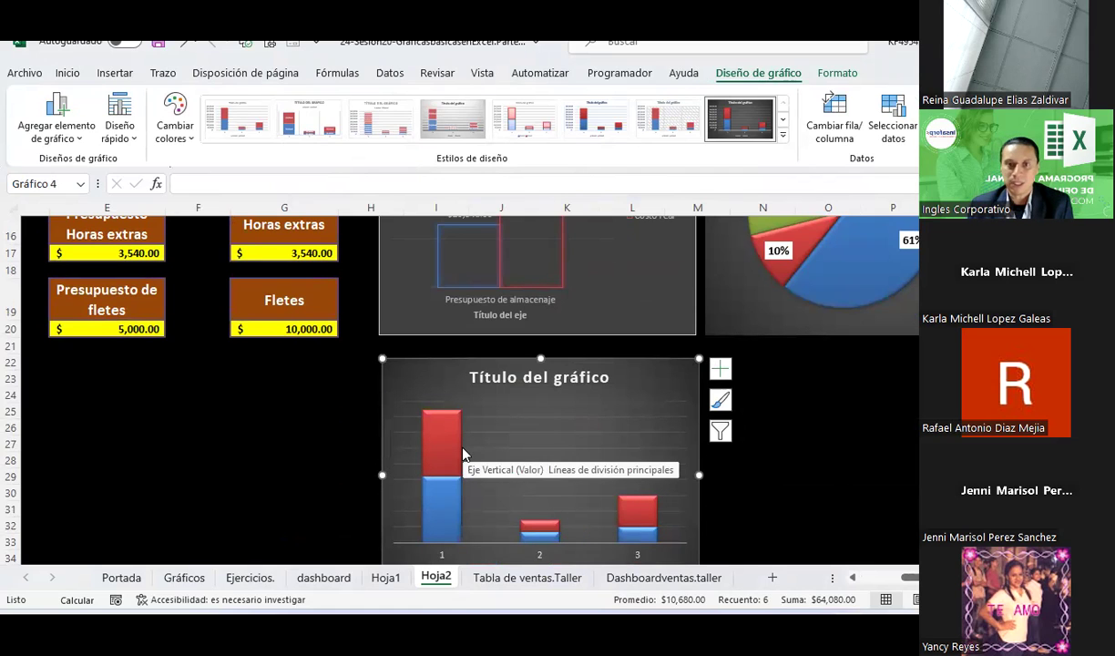
click(119, 128)
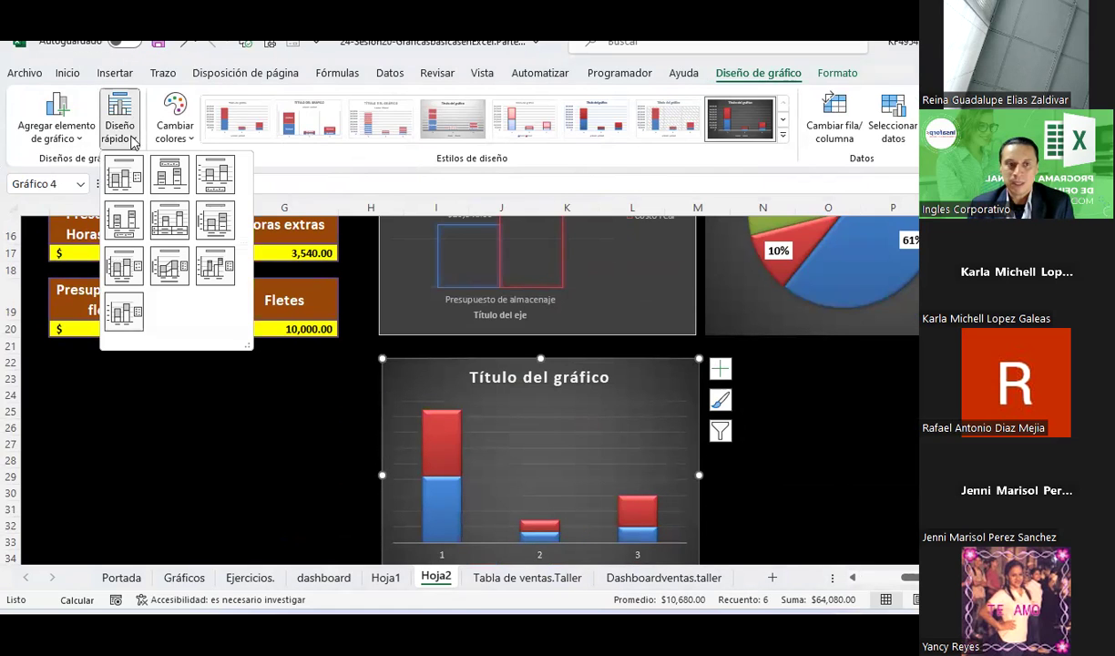
click(166, 180)
scroll(167, 187, down, 1)
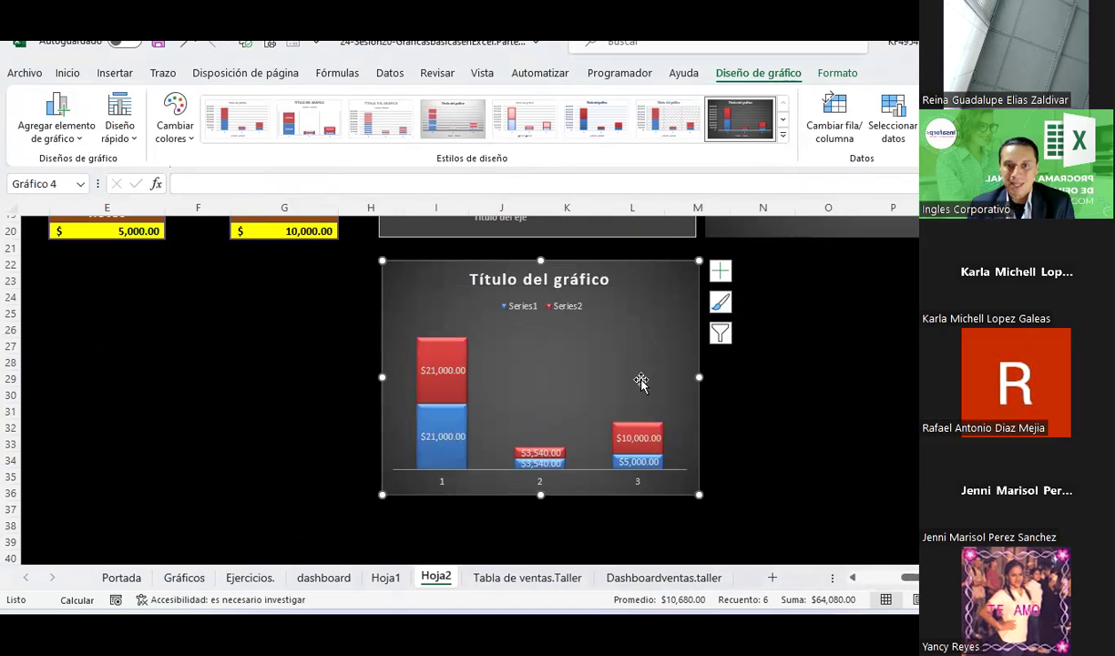
Step: Format both series' data labels with white boxes and bold black text
click(67, 73)
click(108, 132)
click(221, 130)
click(255, 130)
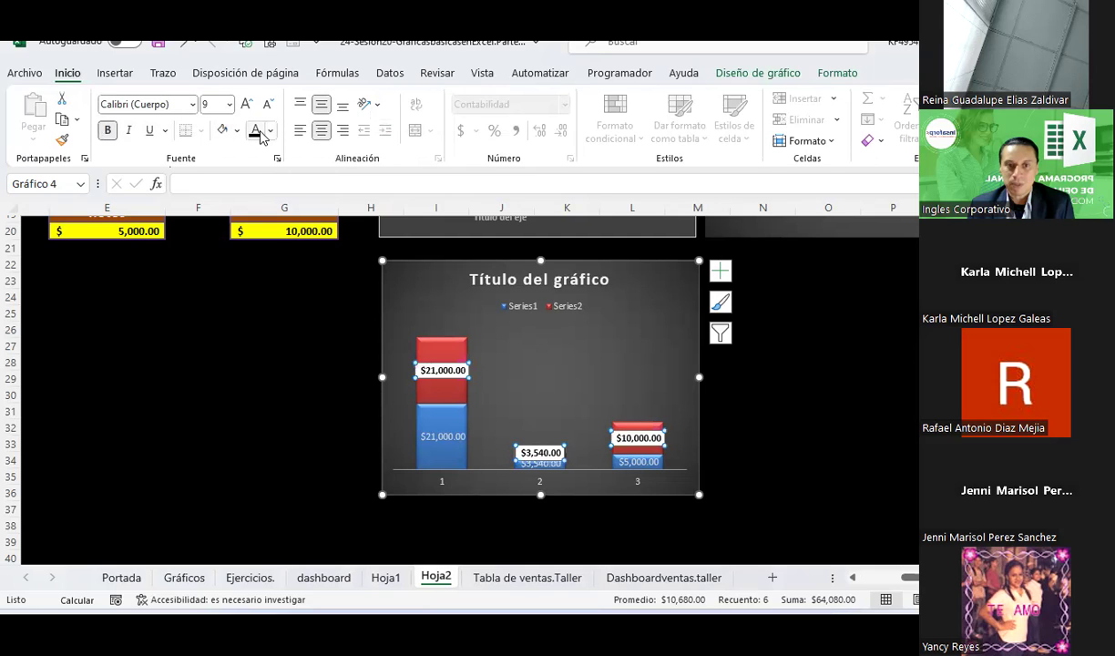
click(534, 470)
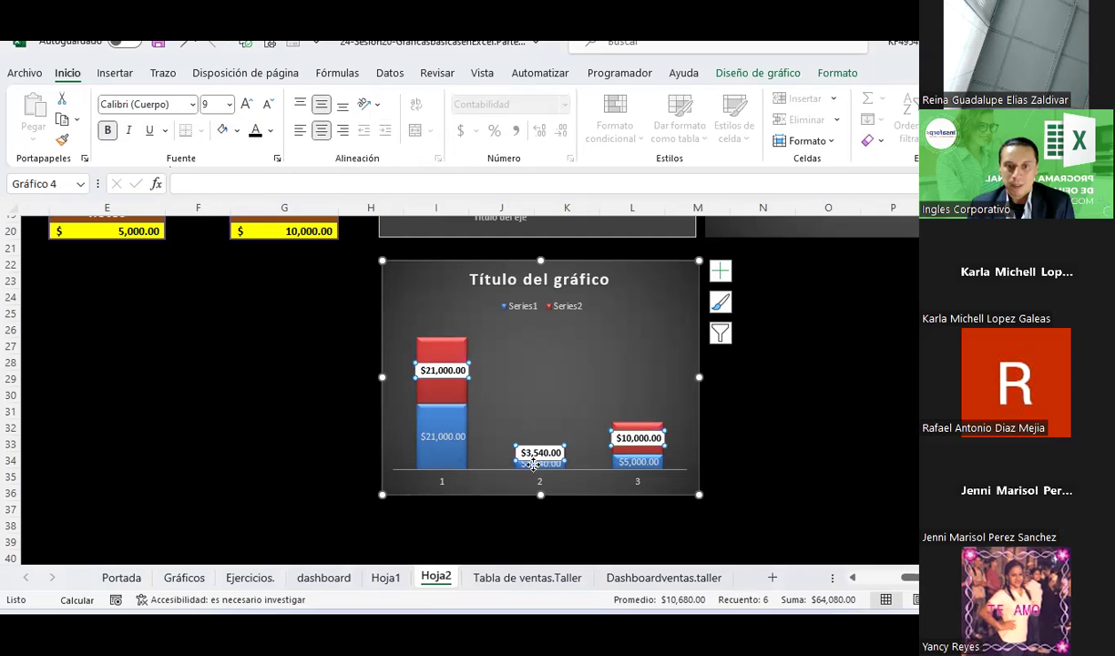
click(221, 133)
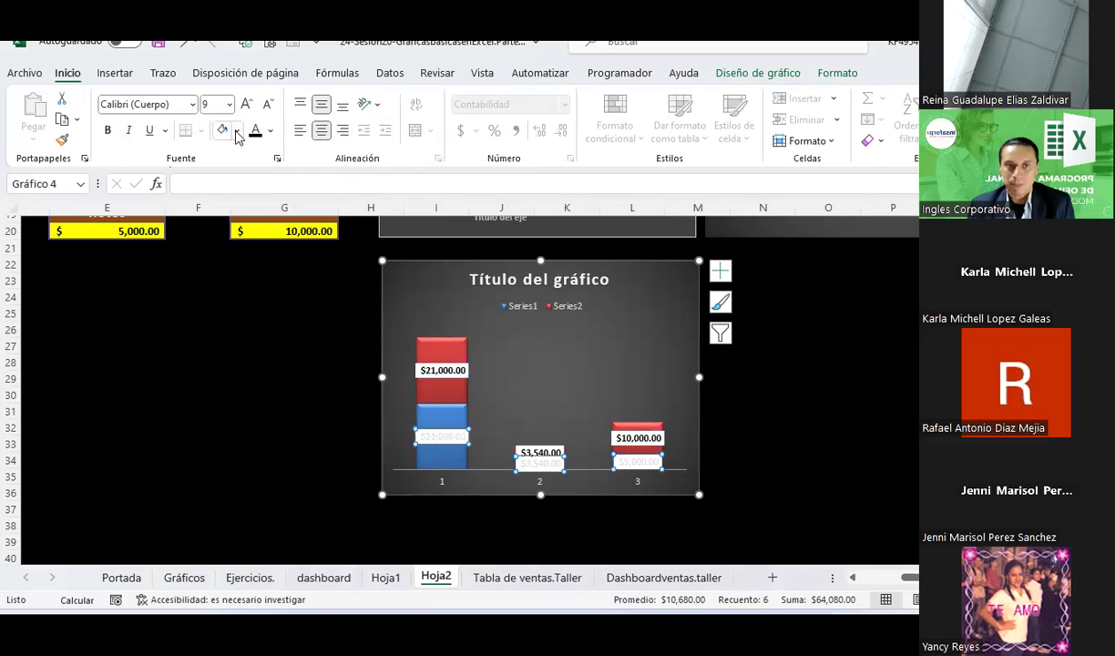
click(256, 130)
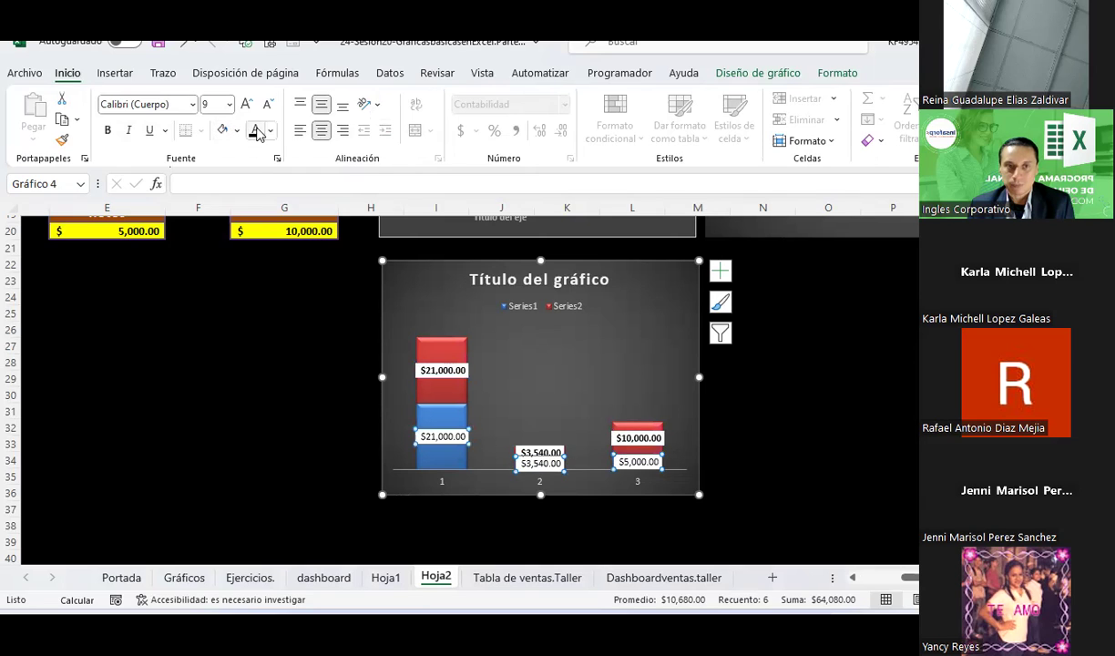
click(109, 132)
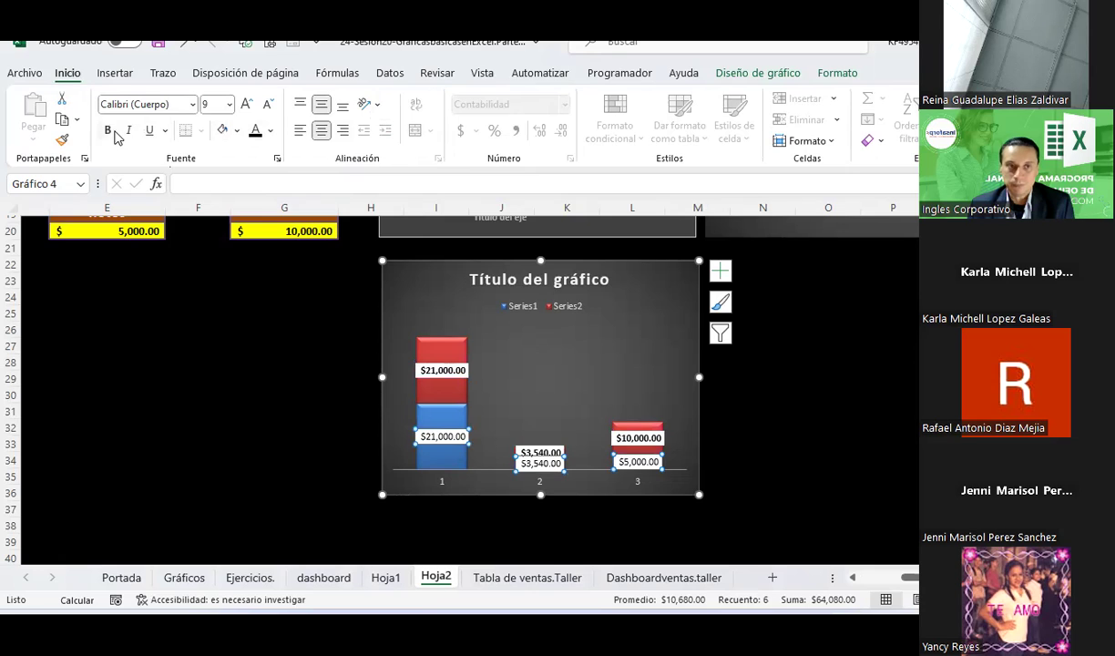
Step: Separate the two overlapping $3,540.00 labels on column 2, lifting one and moving the other left
drag(551, 447, 550, 435)
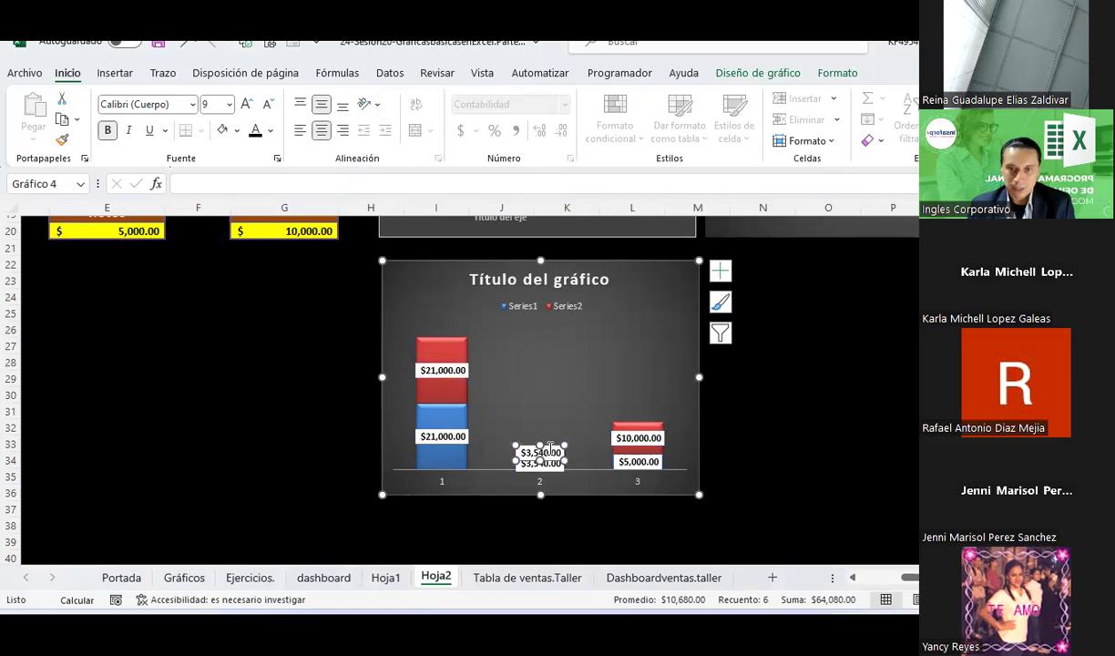
drag(547, 446, 547, 430)
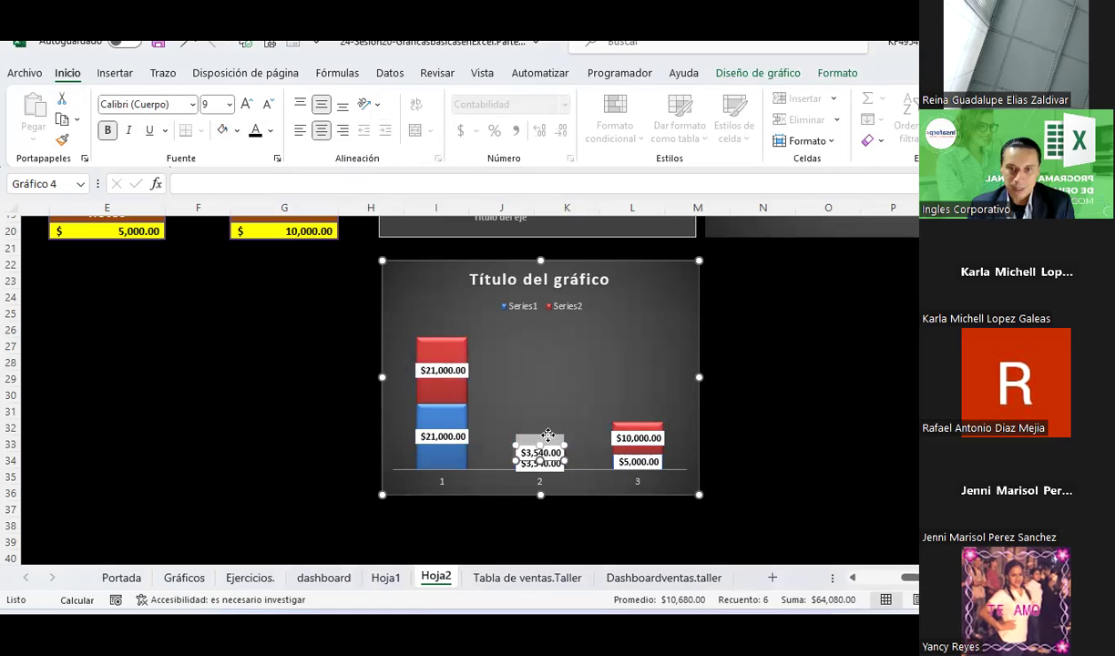
click(561, 466)
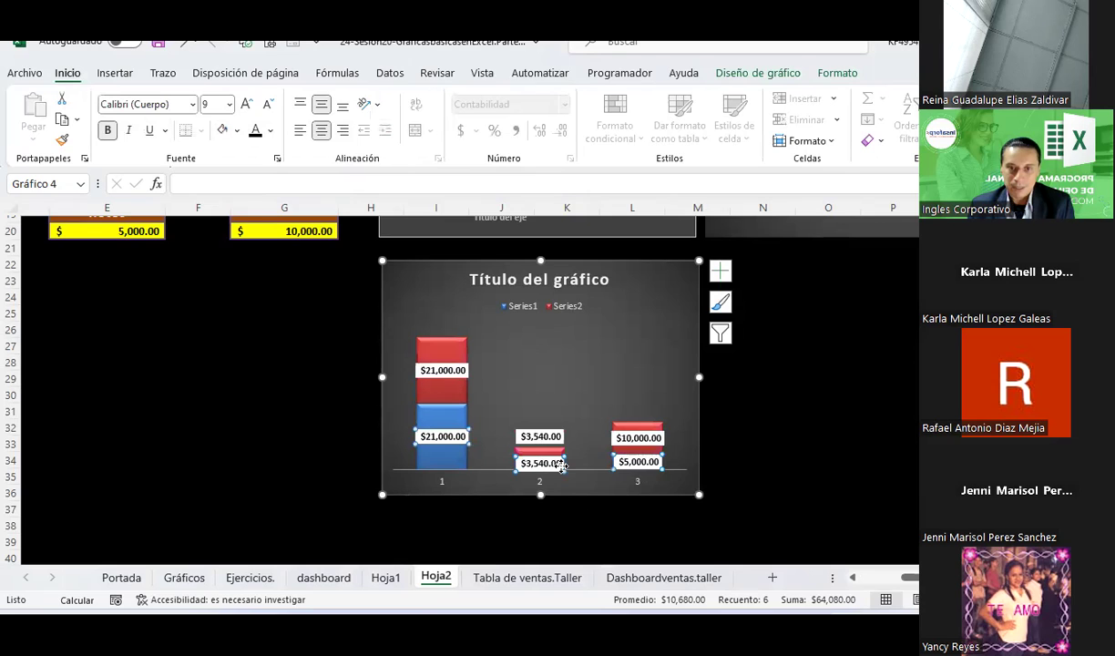
click(563, 464)
drag(563, 463, 514, 456)
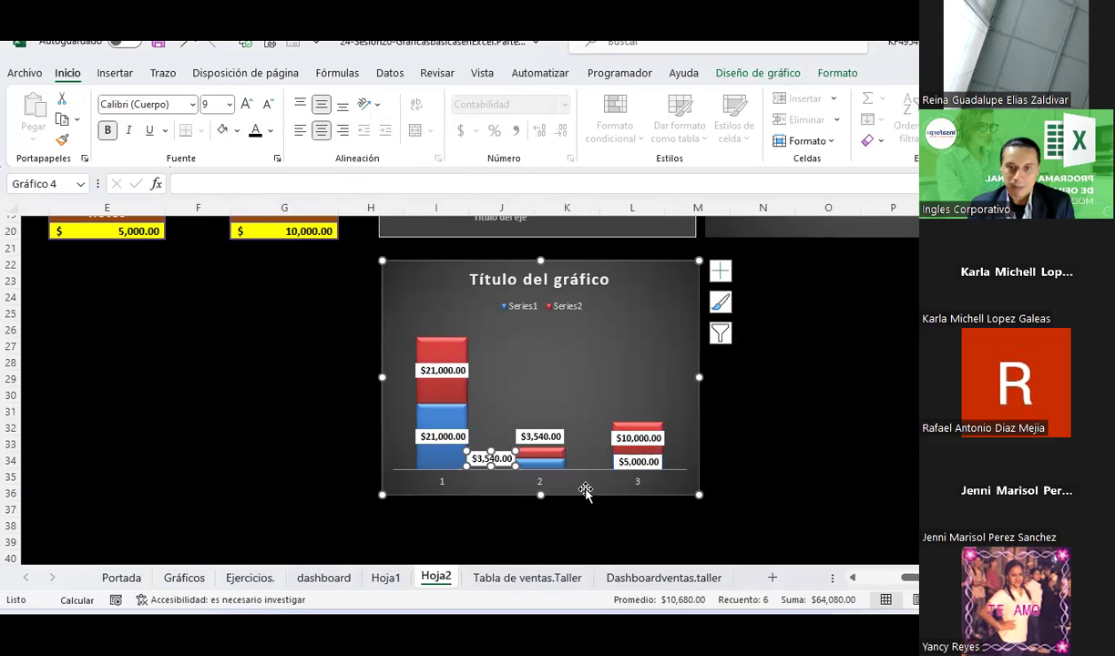
click(781, 465)
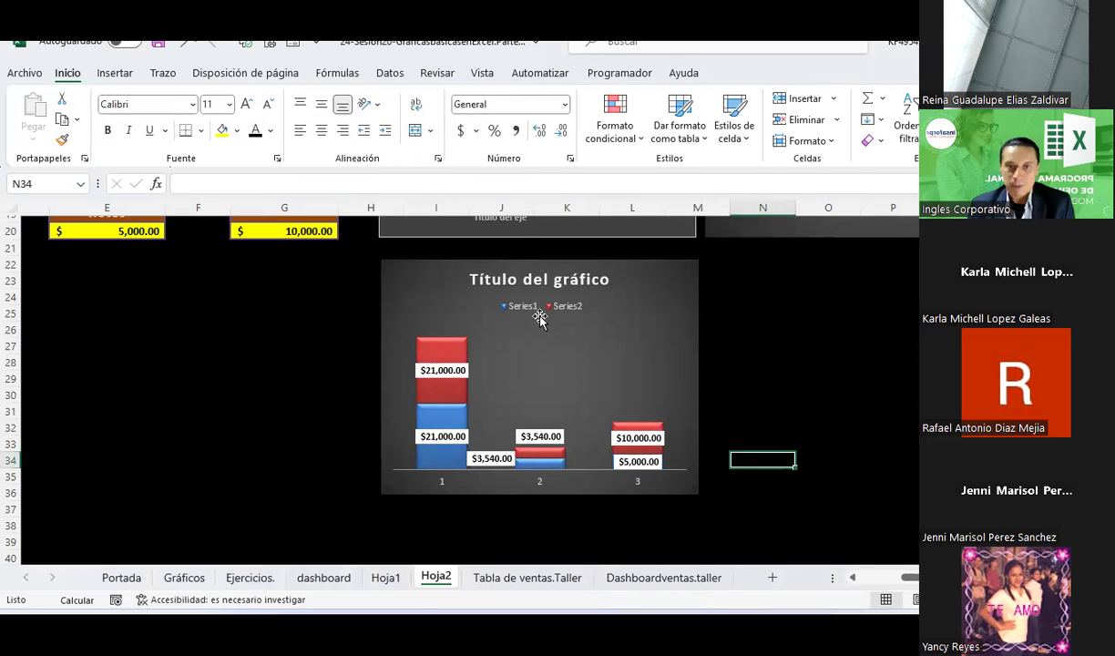
click(628, 328)
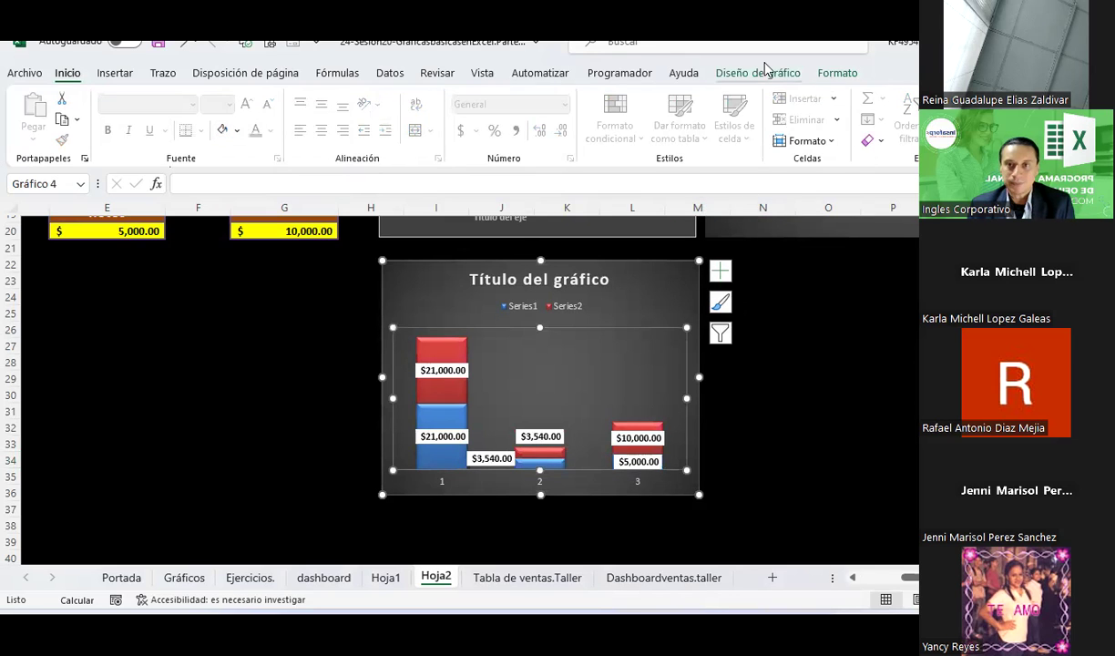
click(766, 71)
Step: Set the stacked chart's category labels to G13;G16;G19 (Almacenaje, Horas extras, Fletes)
click(894, 132)
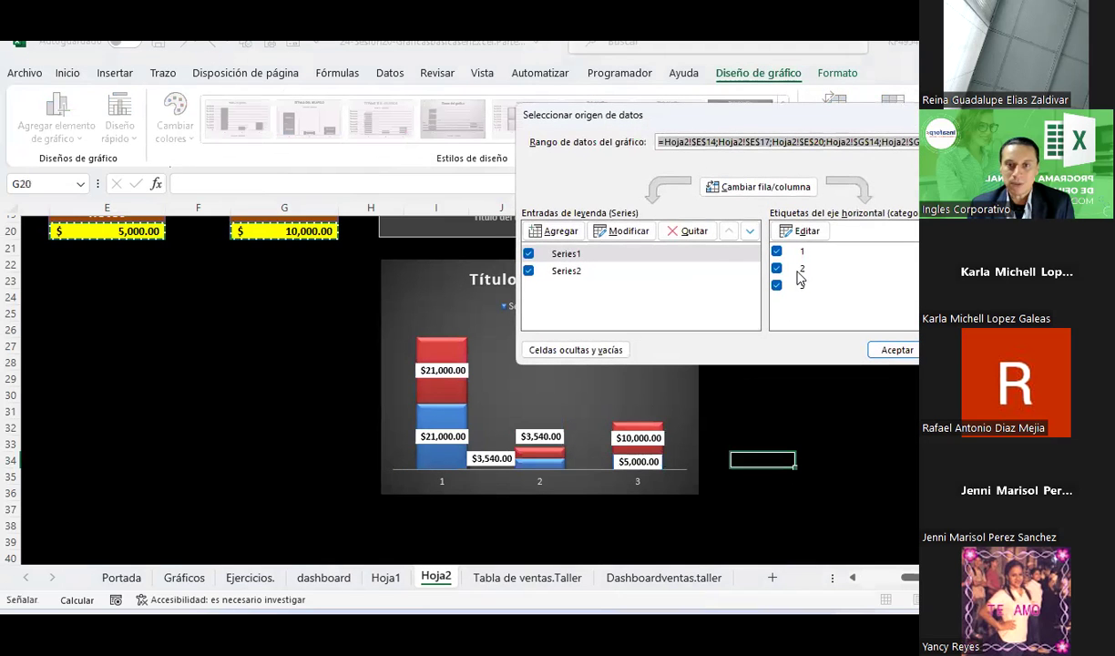
click(807, 231)
scroll(292, 373, up, 2)
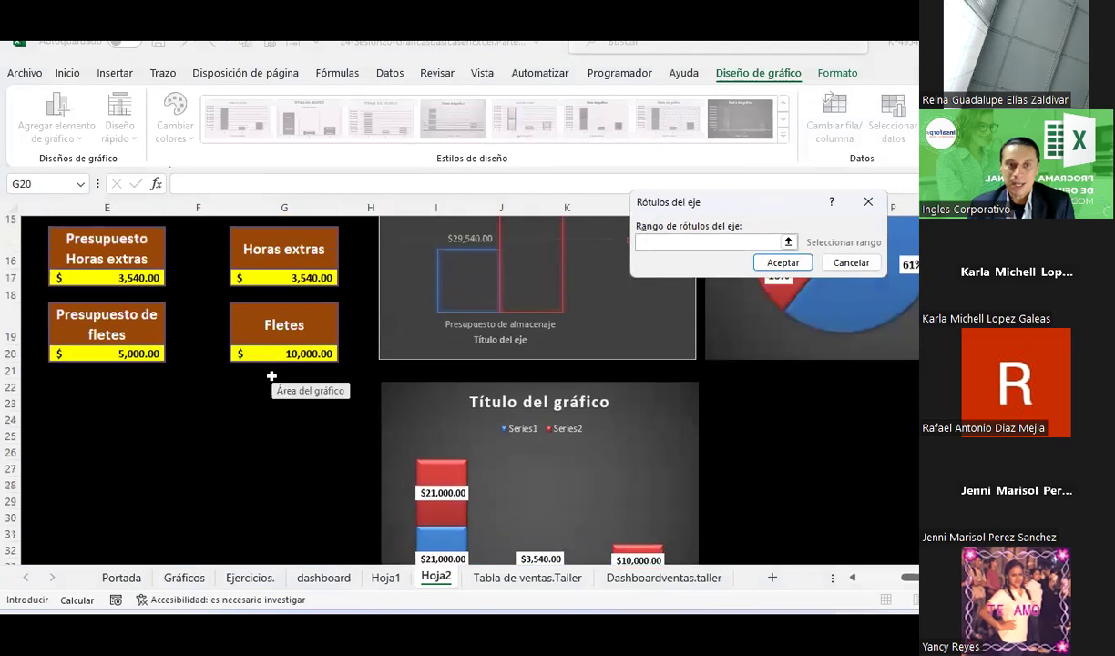
scroll(273, 375, up, 2)
scroll(271, 376, up, 1)
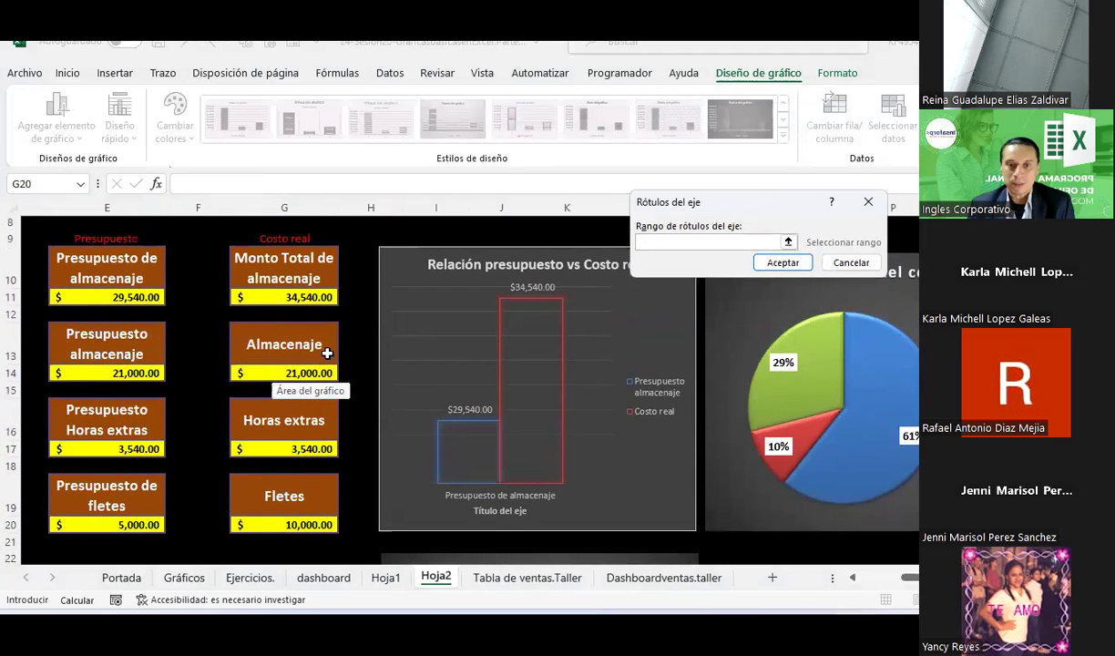
scroll(327, 353, down, 3)
scroll(327, 352, up, 1)
scroll(323, 353, up, 2)
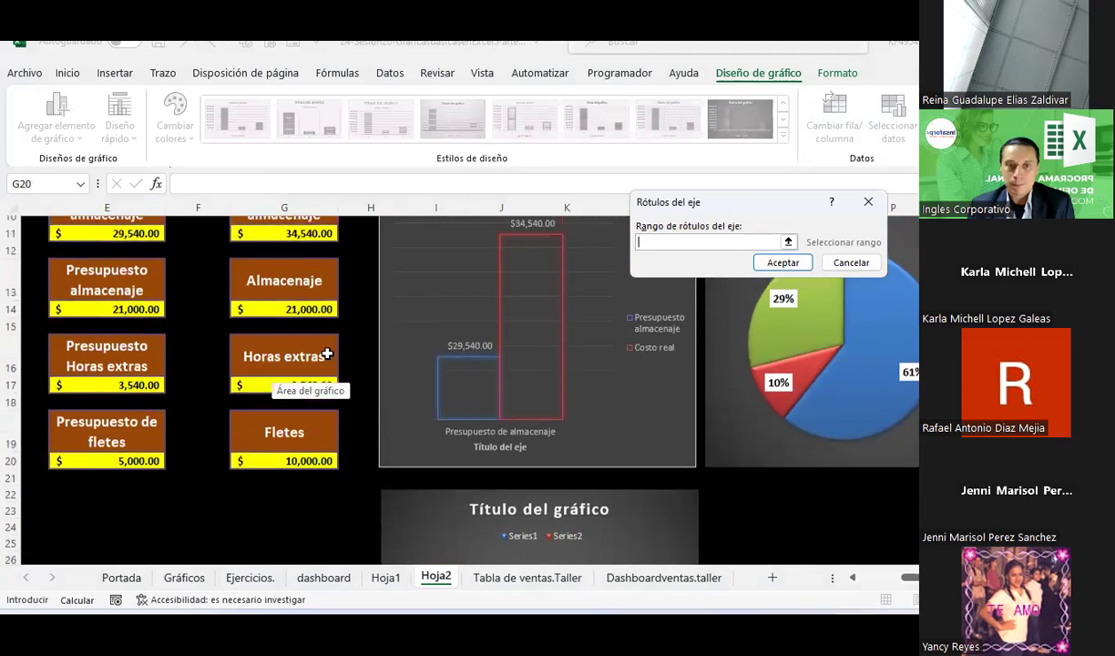
scroll(314, 354, up, 1)
click(314, 340)
text(;)
click(286, 422)
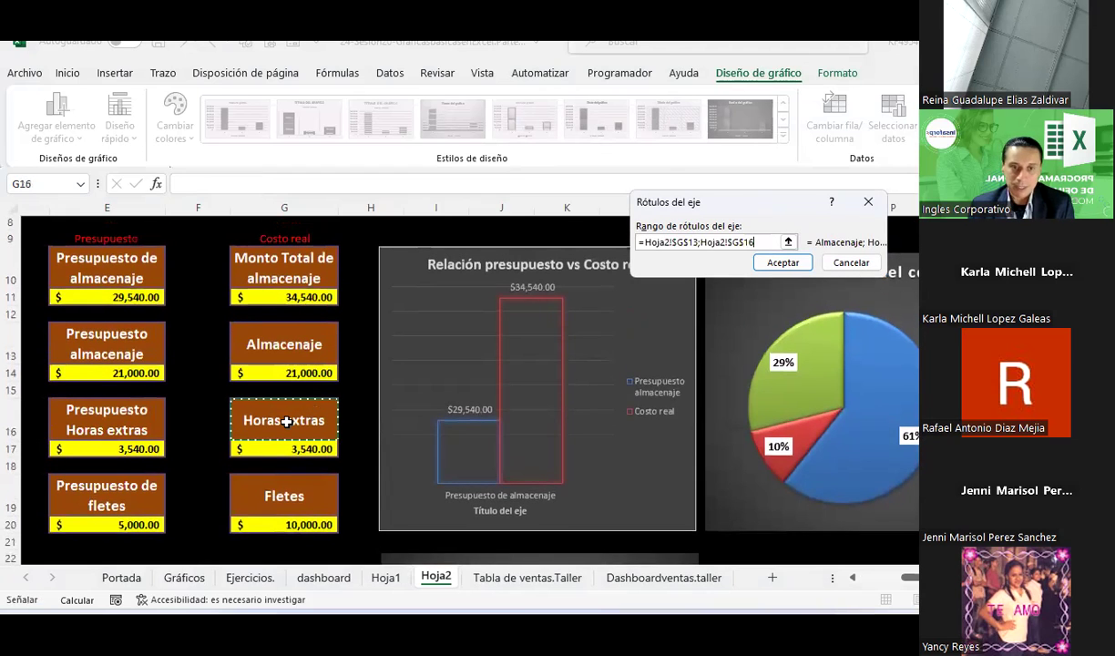
text(;)
click(286, 497)
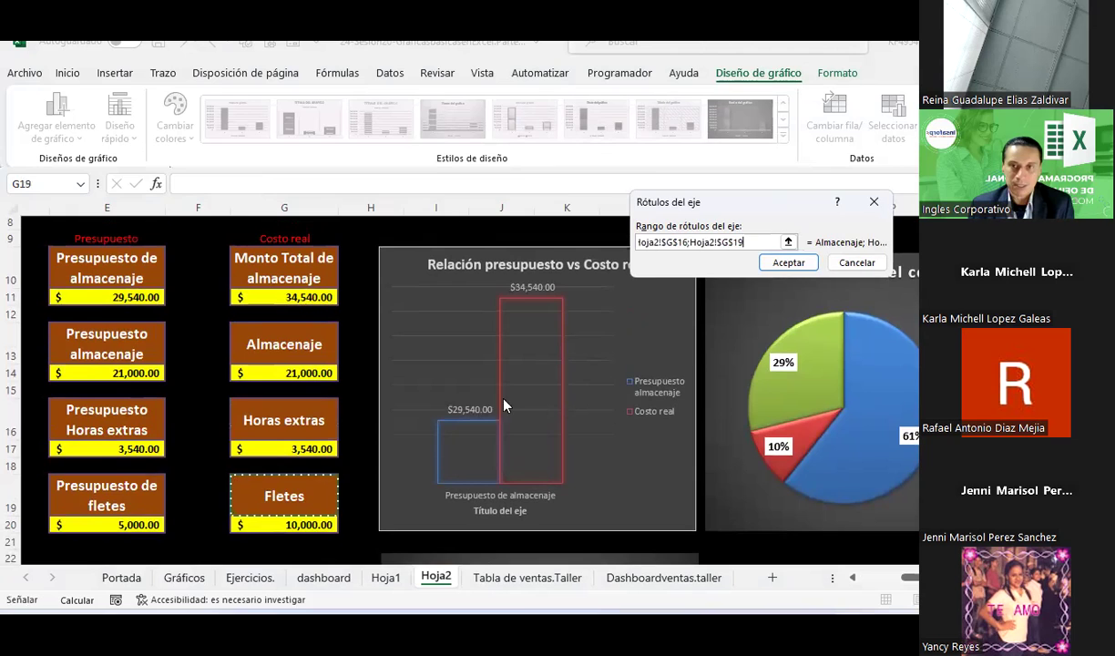
click(782, 262)
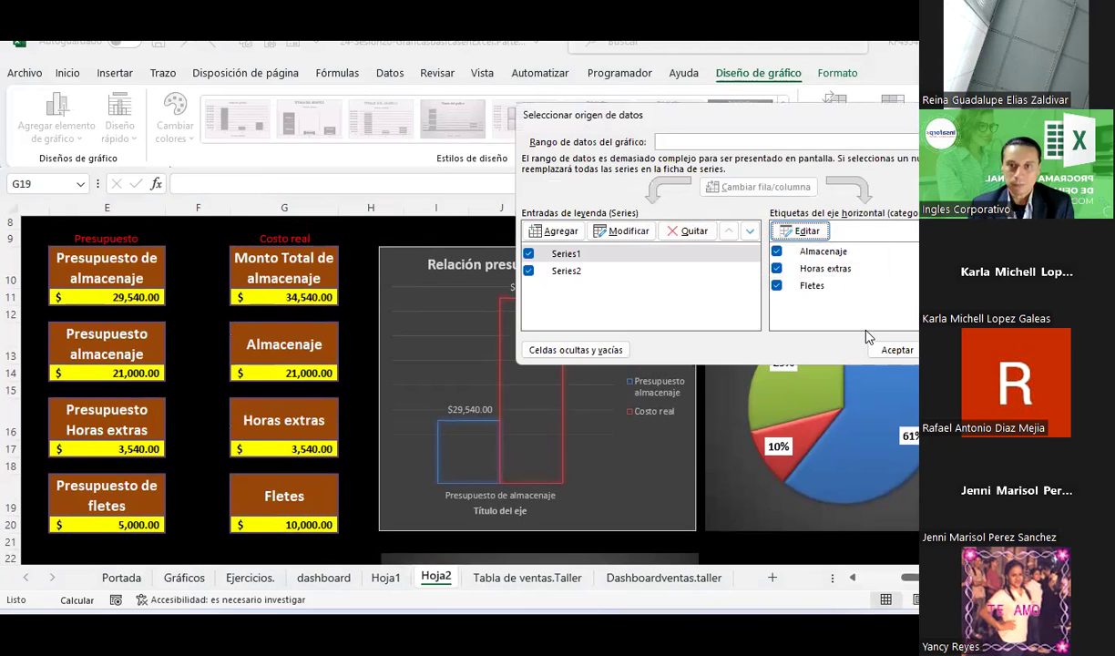
Step: Name the two series from E9 (Presupuesto) and G9 (Costo real) and apply the changes
click(617, 232)
click(94, 235)
click(816, 284)
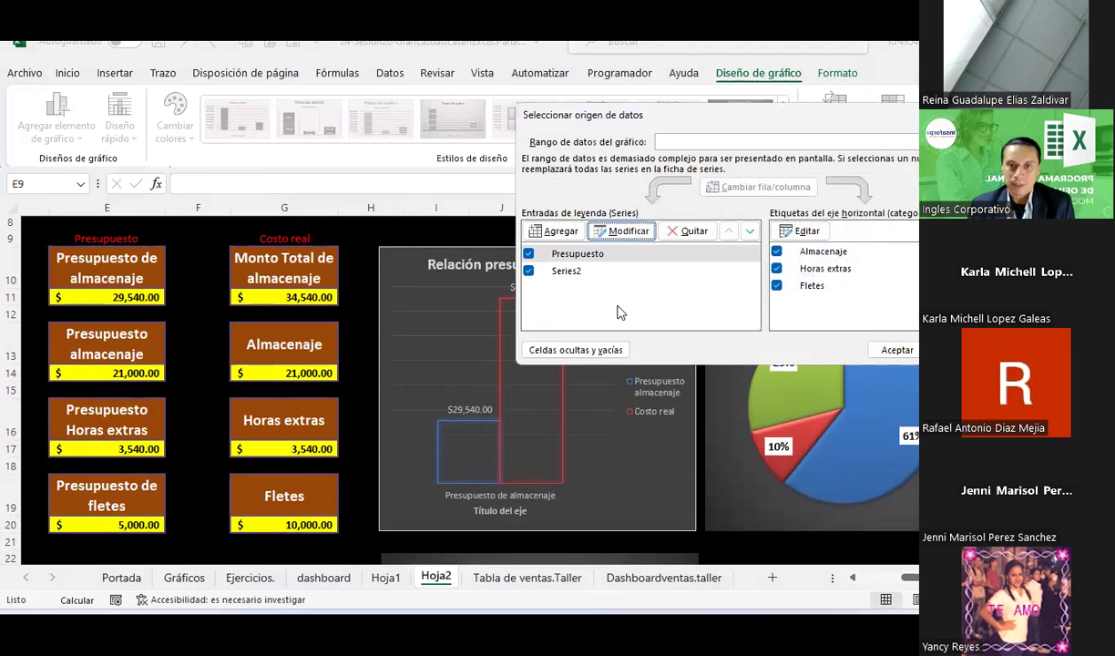
click(582, 266)
click(617, 232)
click(301, 236)
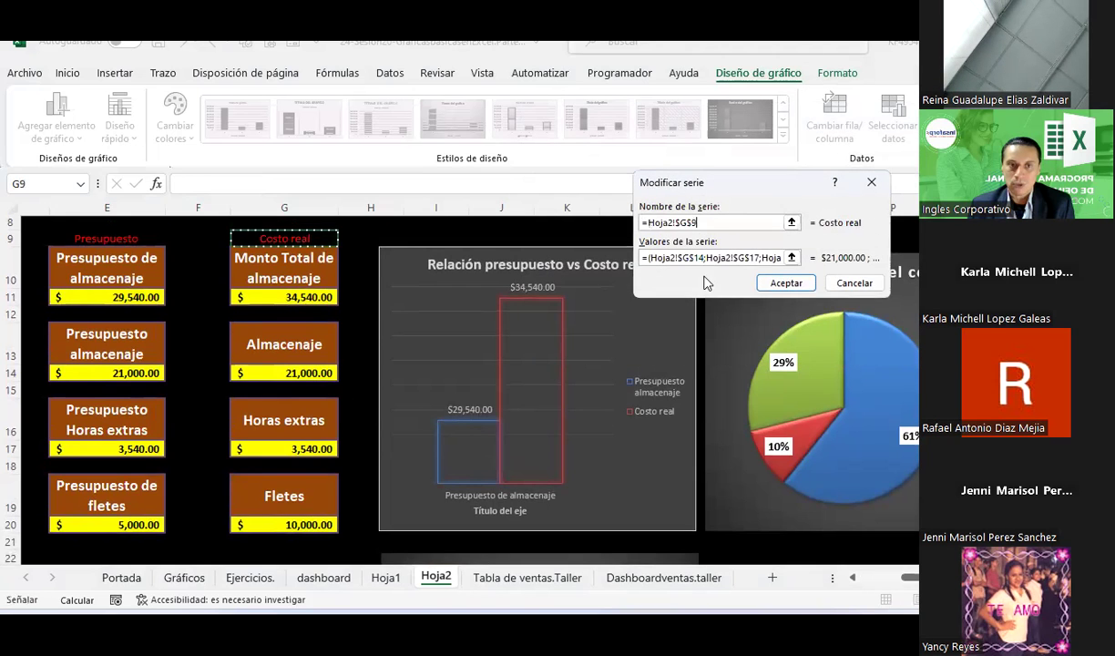
click(785, 282)
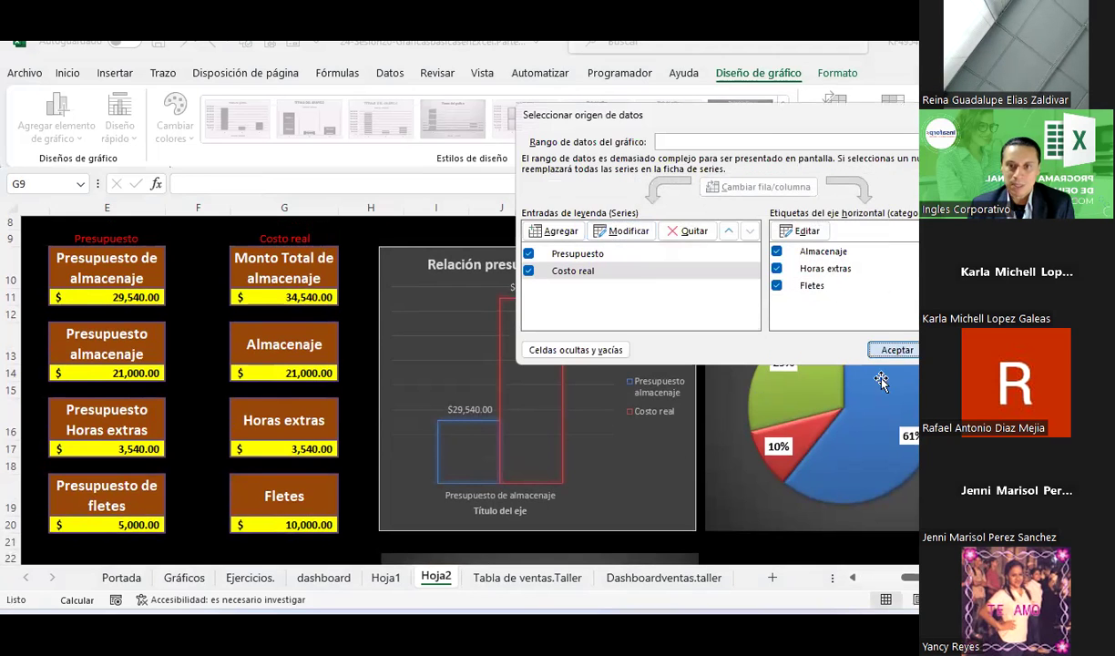
click(888, 350)
scroll(801, 476, down, 3)
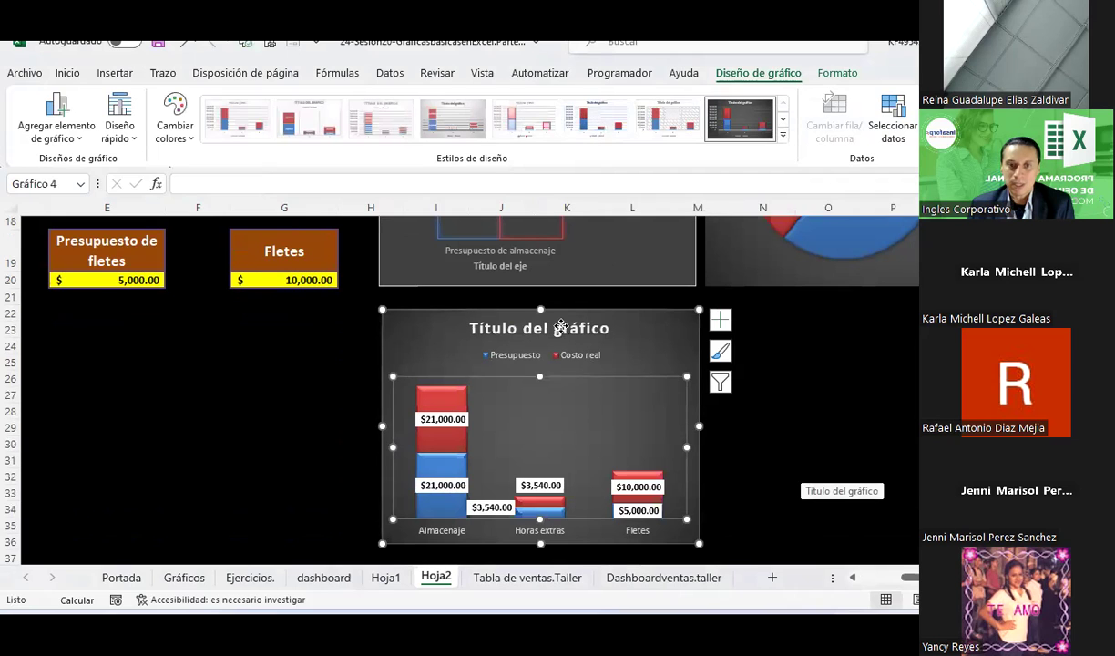
Step: Replace the stacked chart's placeholder title with 'Comparativo por rubro'
click(561, 326)
drag(473, 326, 608, 328)
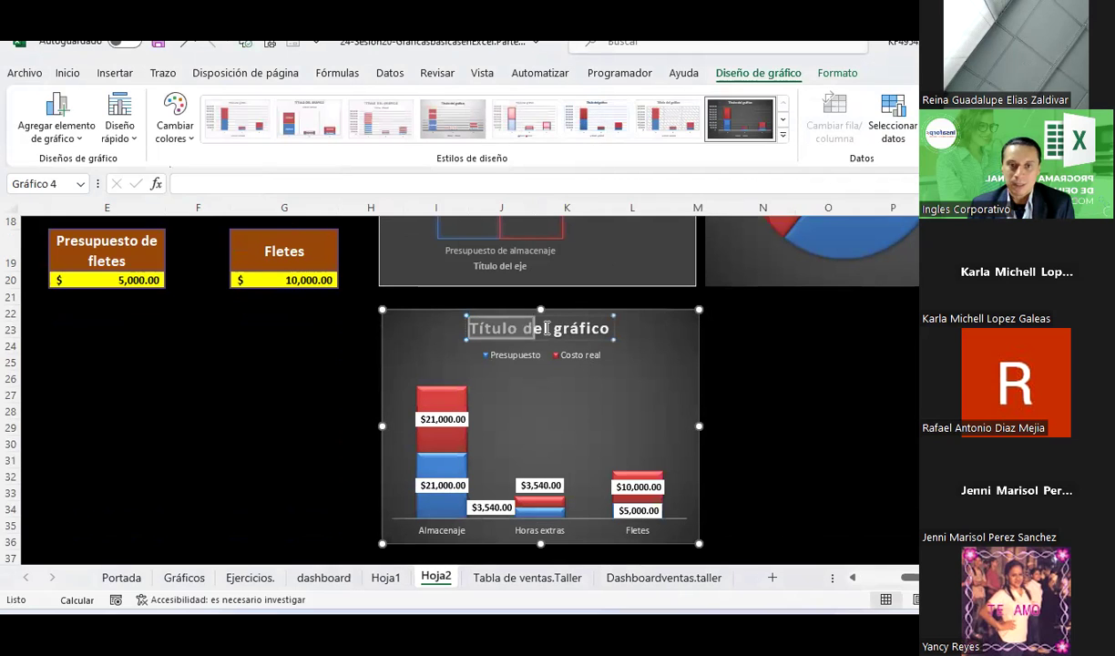
text(Compa)
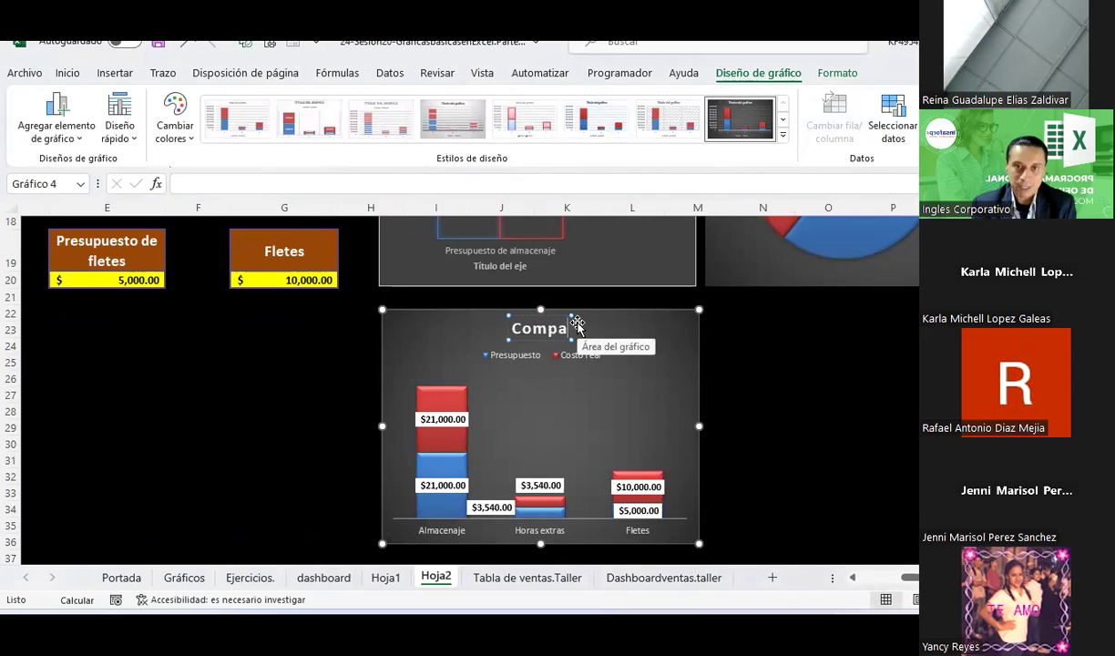
text(rativo por rubro)
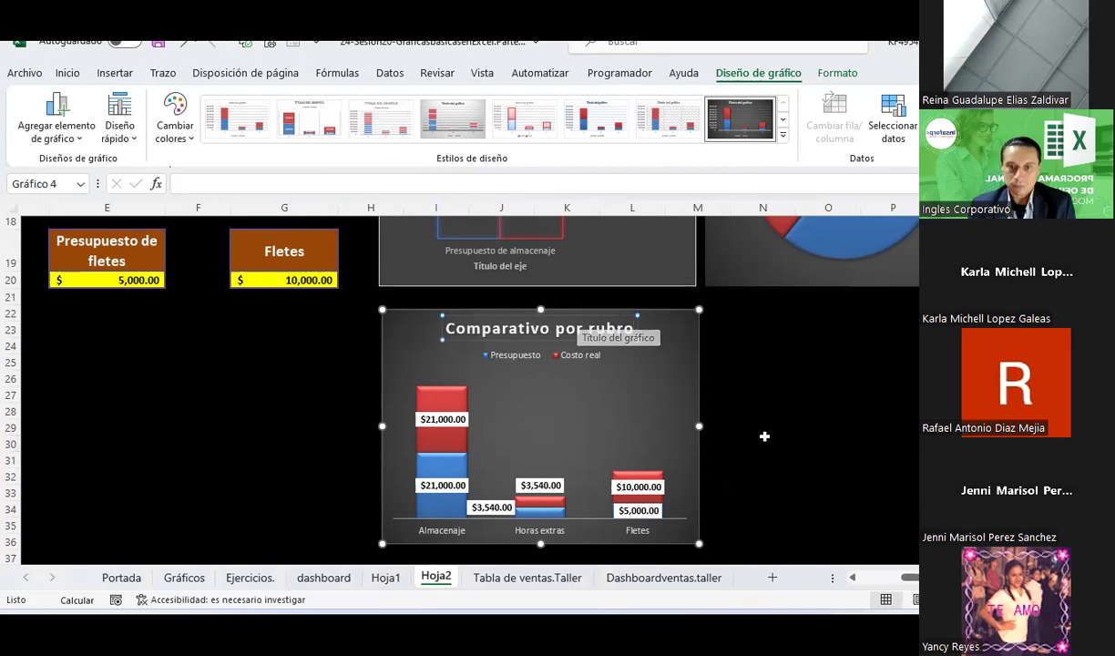
click(763, 437)
scroll(763, 435, up, 2)
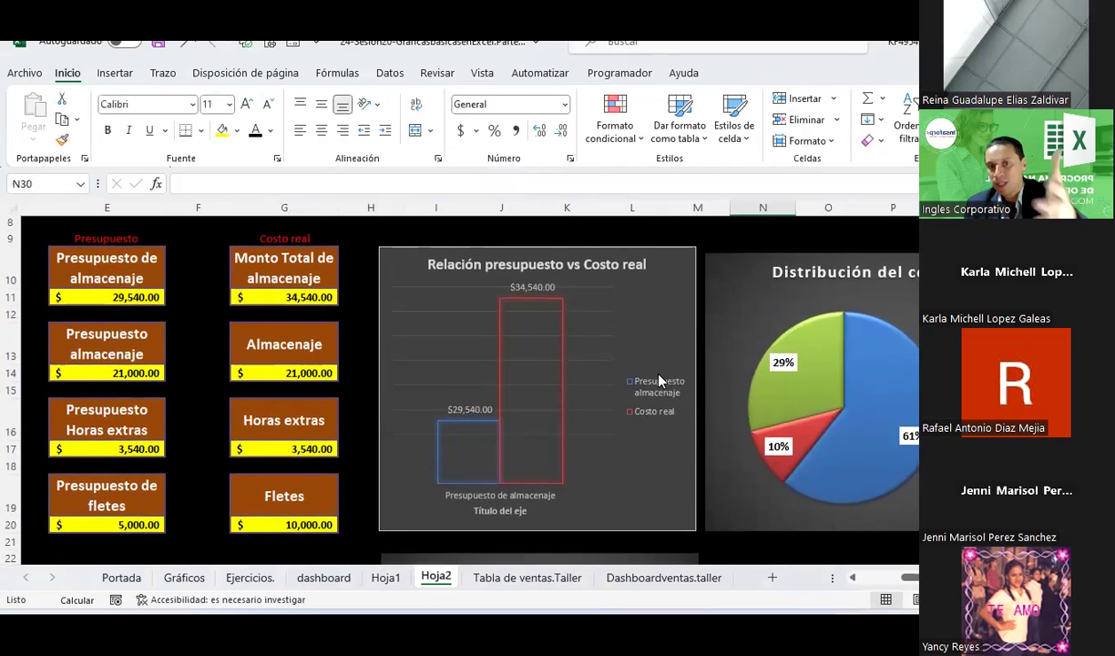
scroll(658, 378, down, 4)
scroll(659, 376, up, 2)
scroll(659, 378, up, 2)
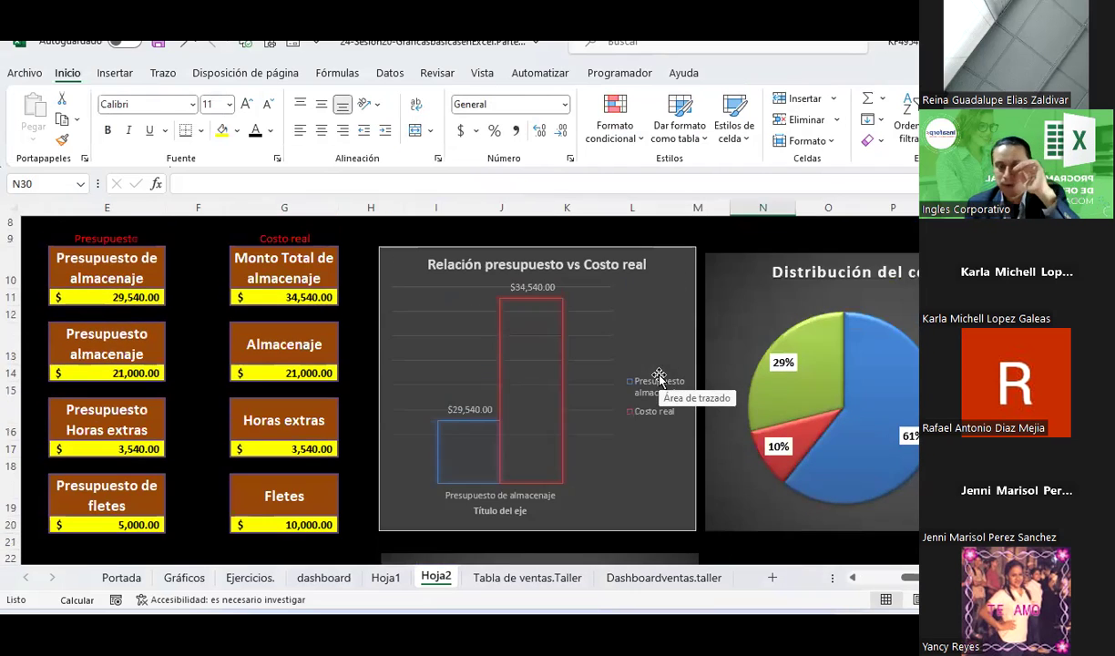
scroll(663, 375, down, 2)
scroll(665, 374, down, 2)
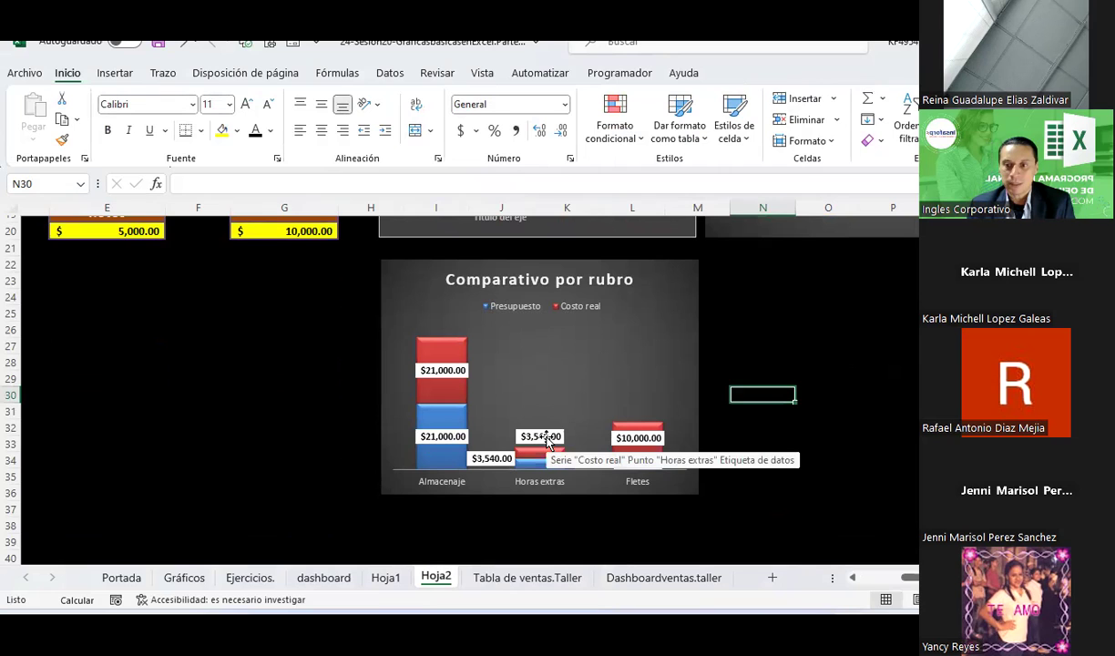
Step: Move the $10,000.00 label to the top of the Fletes bar and the $5,000.00 label to its left
click(654, 434)
click(652, 436)
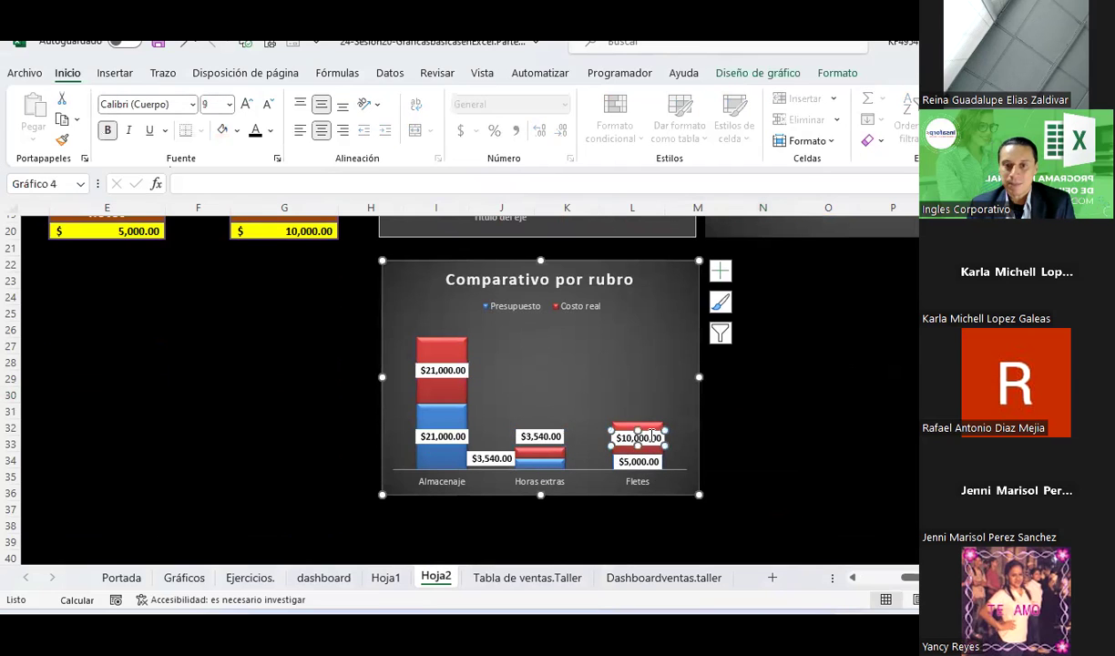
drag(652, 431, 652, 408)
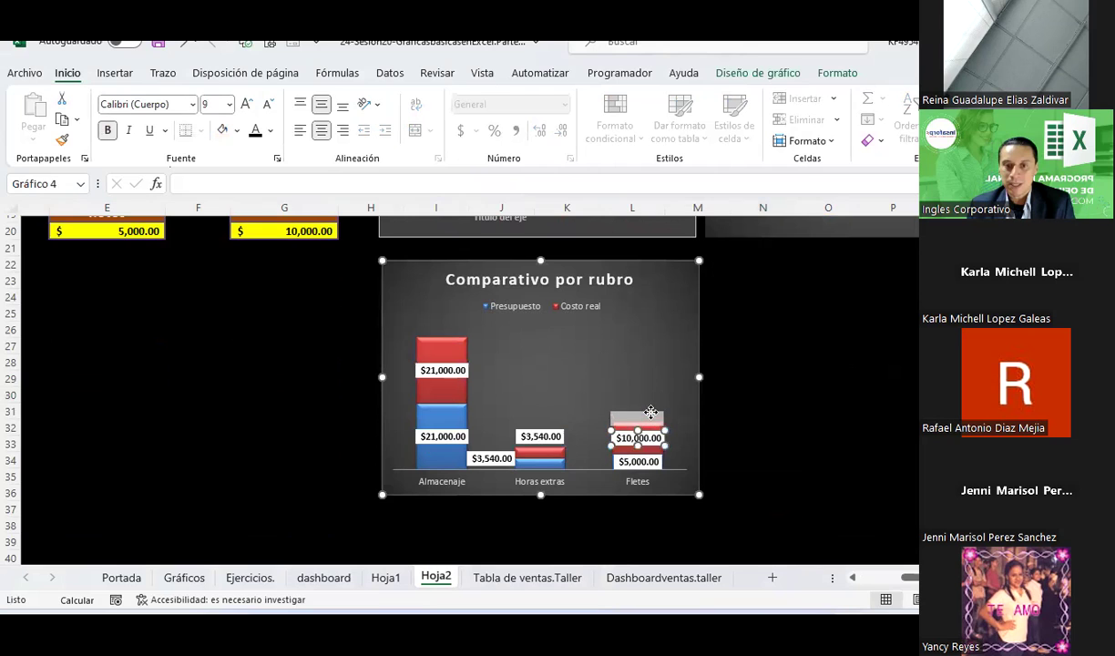
click(652, 461)
mouse_move(654, 453)
mouse_down()
mouse_move(601, 455)
mouse_move(610, 458)
mouse_up()
click(802, 479)
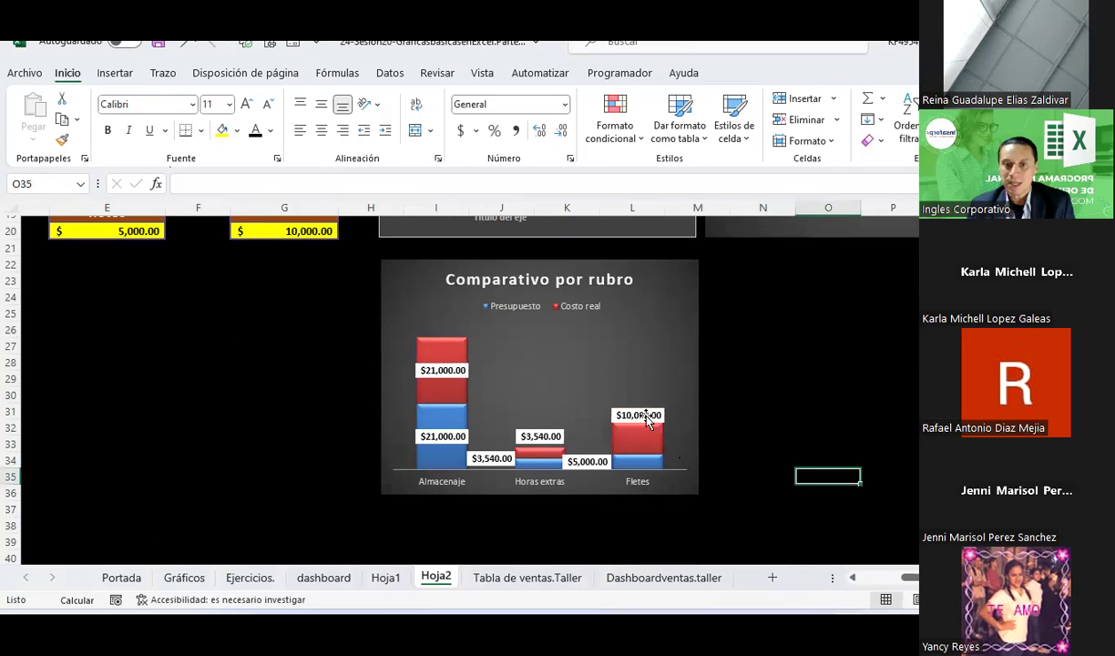
Step: Nudge the $5,000.00 label toward the Fletes bar and place $3,540.00 beside the Horas extras bar
click(609, 460)
click(609, 460)
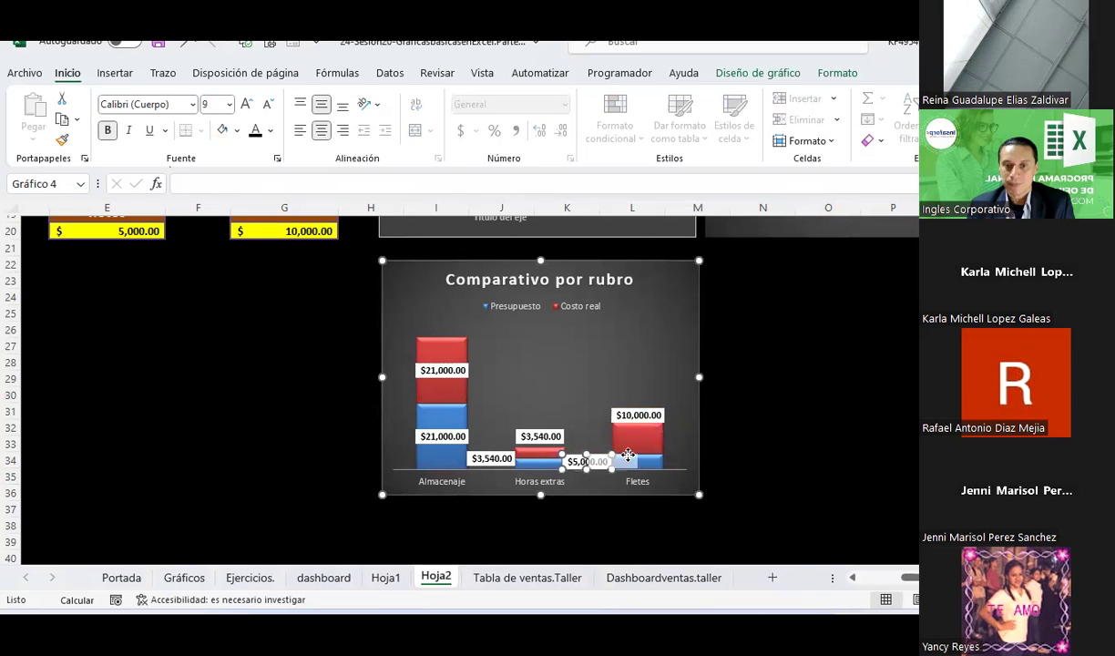
drag(627, 455, 636, 455)
click(499, 453)
drag(499, 451, 528, 459)
click(836, 439)
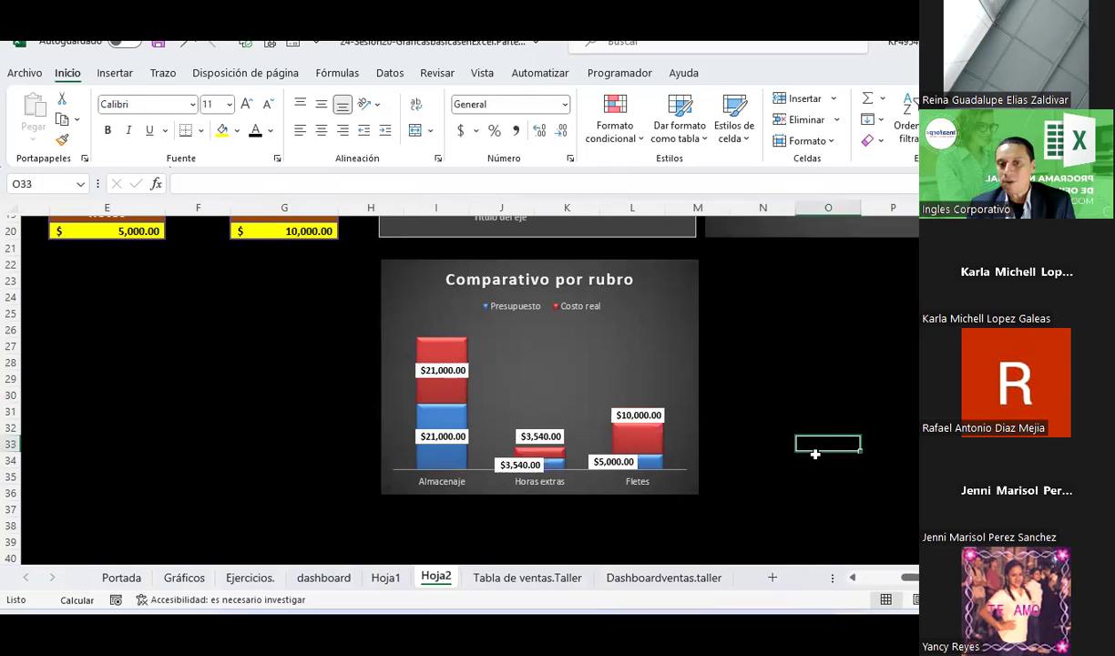
scroll(815, 453, up, 2)
scroll(814, 452, up, 1)
scroll(815, 453, up, 1)
scroll(815, 453, up, 1)
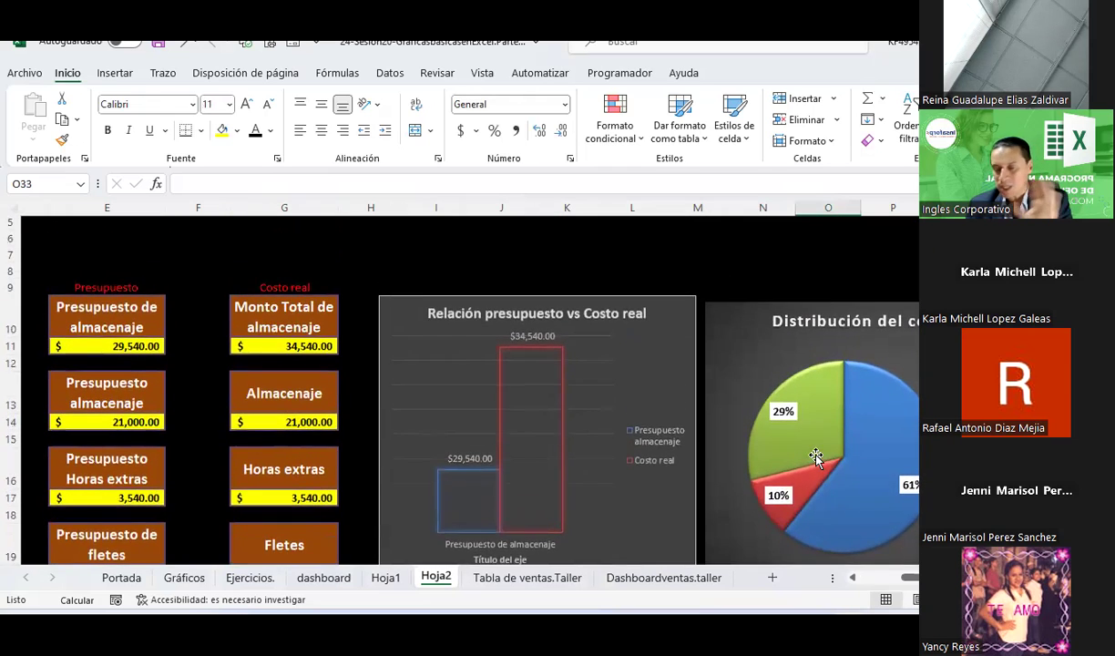
scroll(815, 458, down, 2)
scroll(815, 458, up, 1)
scroll(815, 458, up, 1)
scroll(814, 458, down, 1)
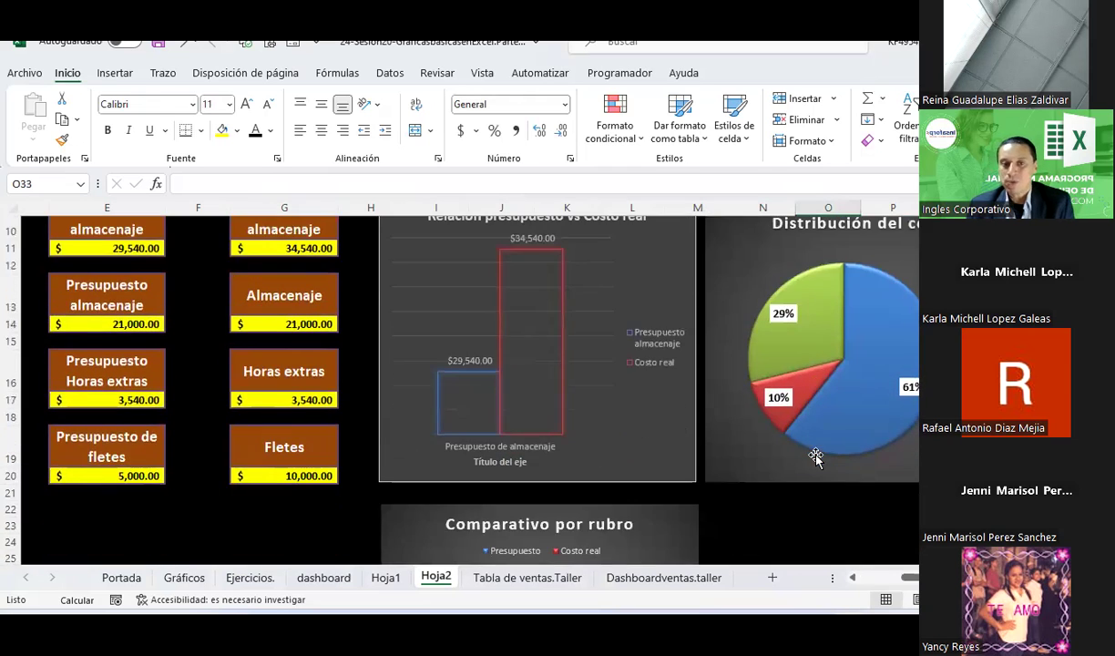
scroll(815, 458, up, 1)
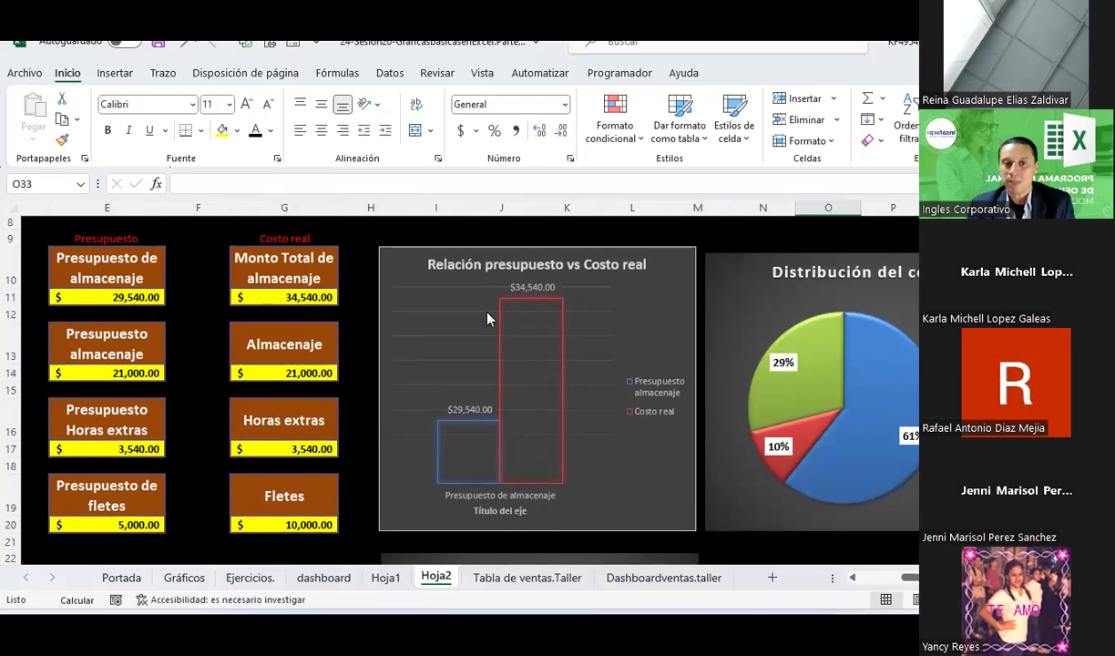
scroll(504, 410, down, 1)
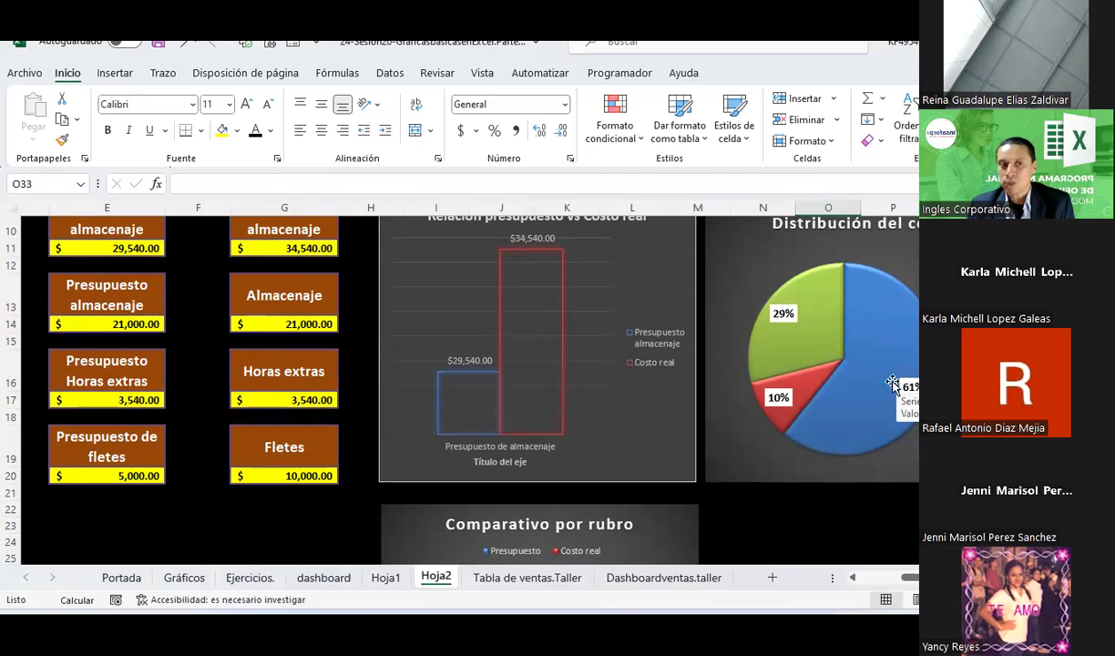
scroll(260, 427, up, 1)
scroll(260, 426, up, 1)
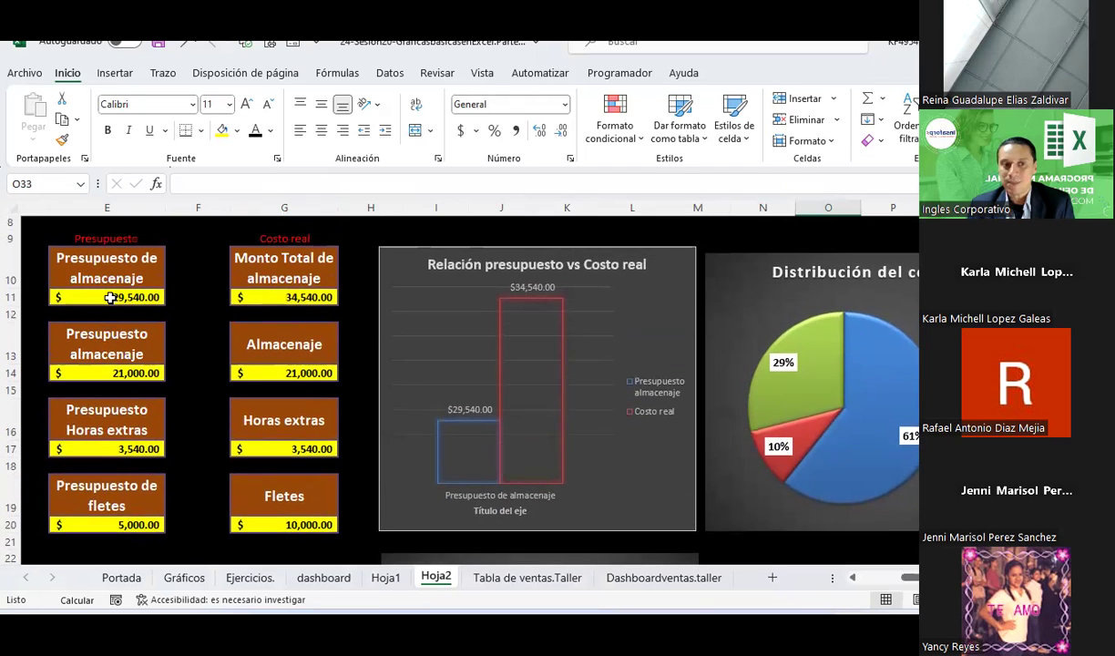
click(118, 372)
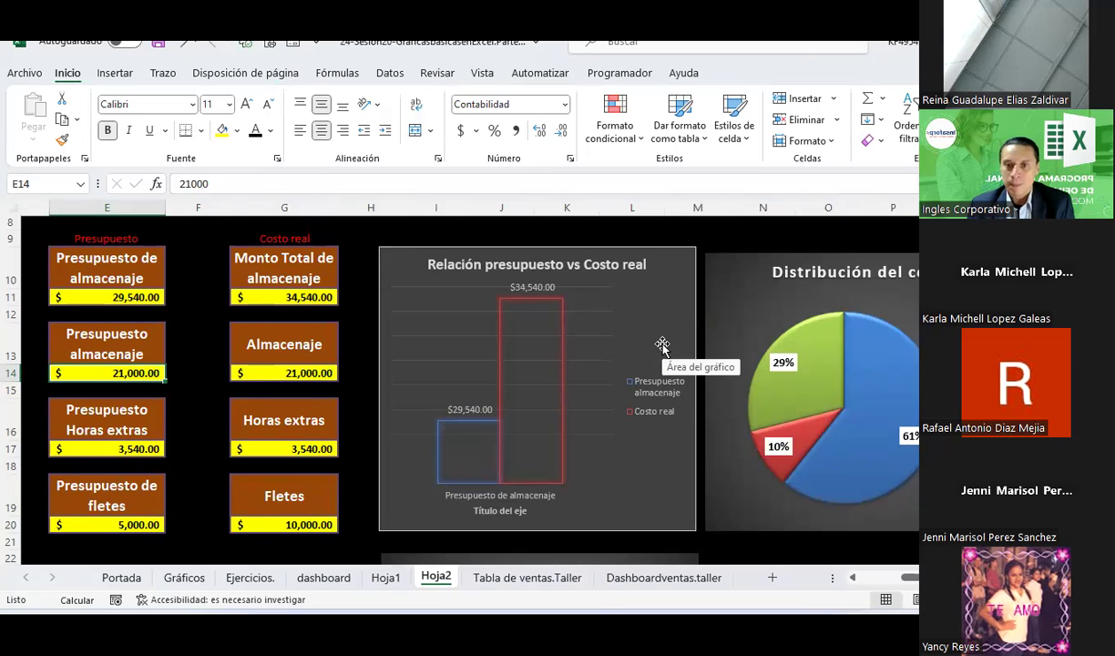
scroll(662, 346, down, 2)
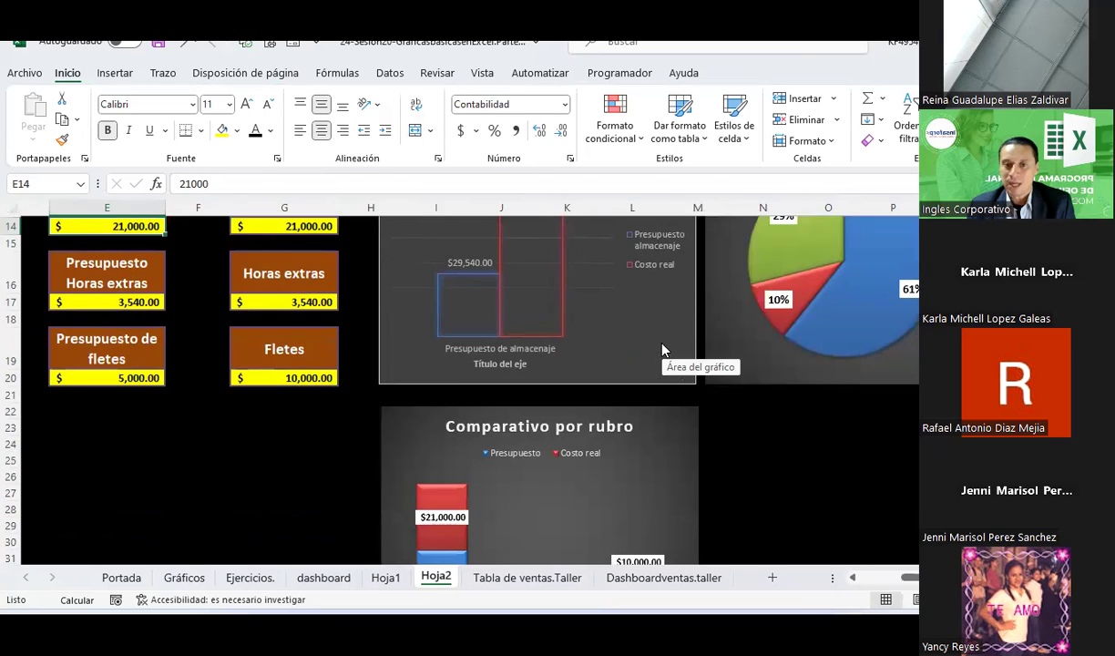
scroll(662, 346, down, 1)
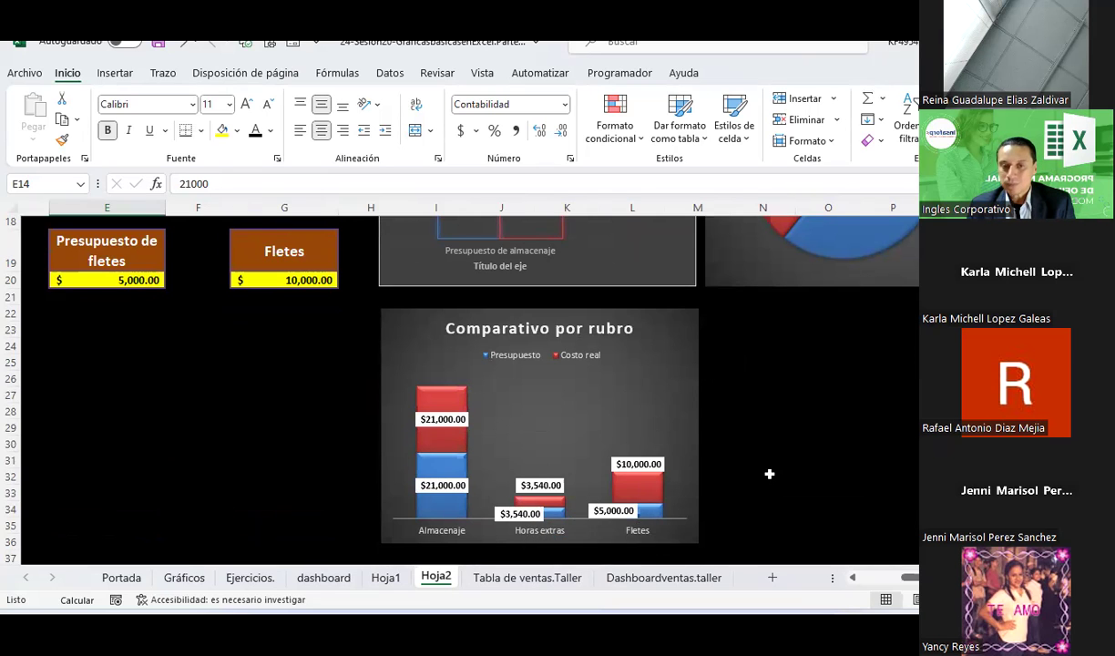
scroll(769, 473, up, 3)
scroll(356, 428, down, 2)
scroll(358, 426, up, 2)
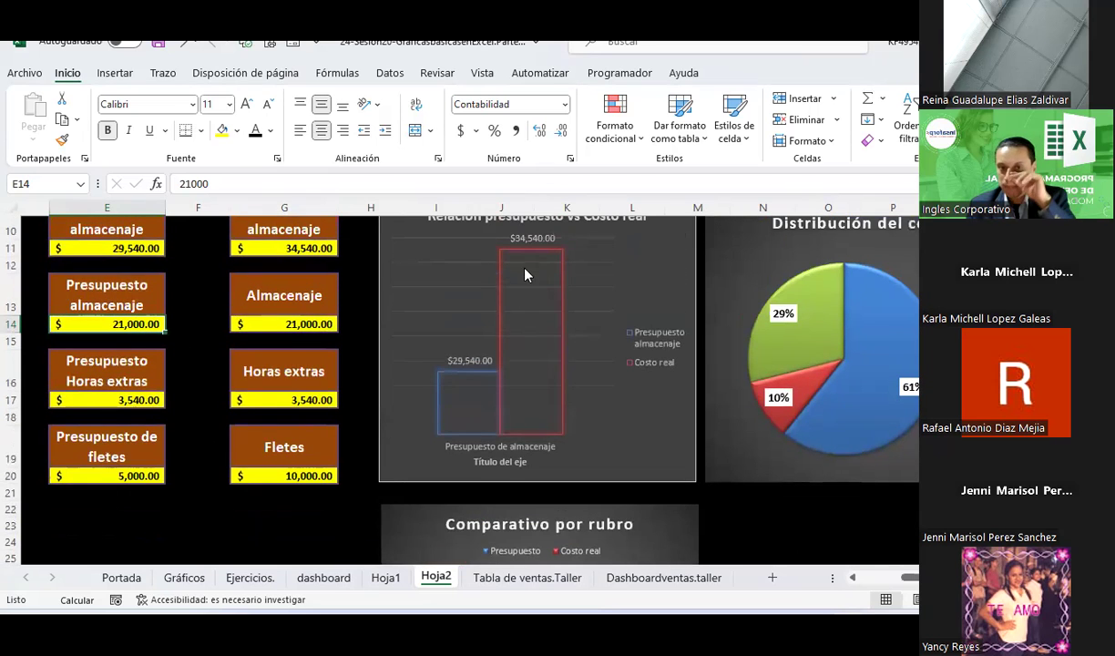
scroll(537, 364, down, 2)
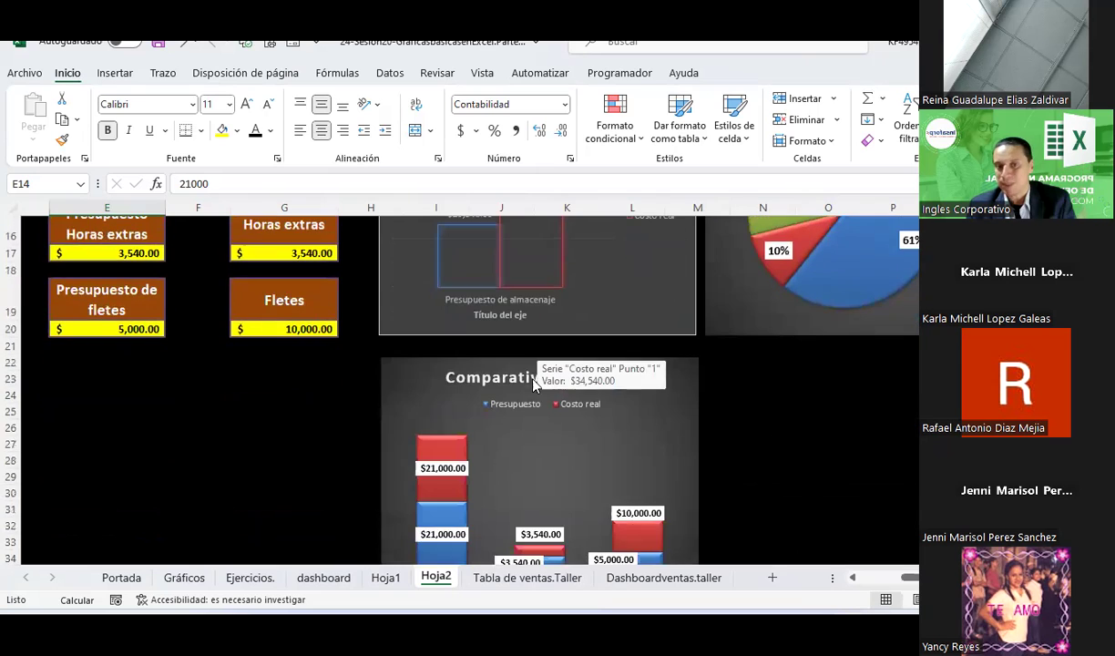
scroll(537, 373, down, 1)
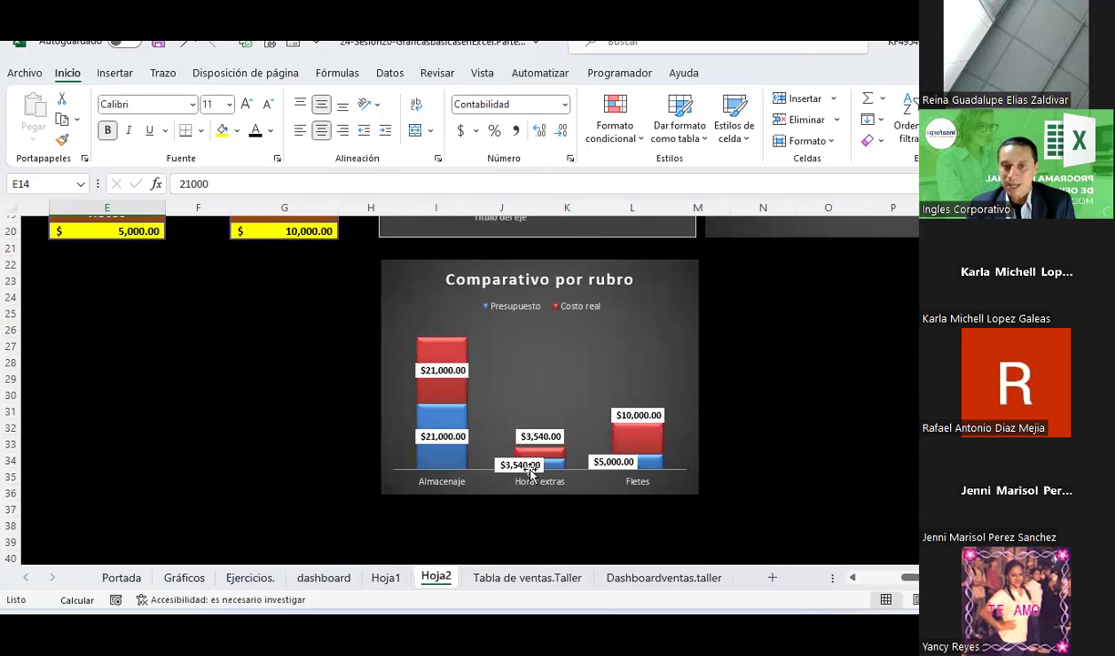
scroll(601, 474, up, 1)
click(601, 474)
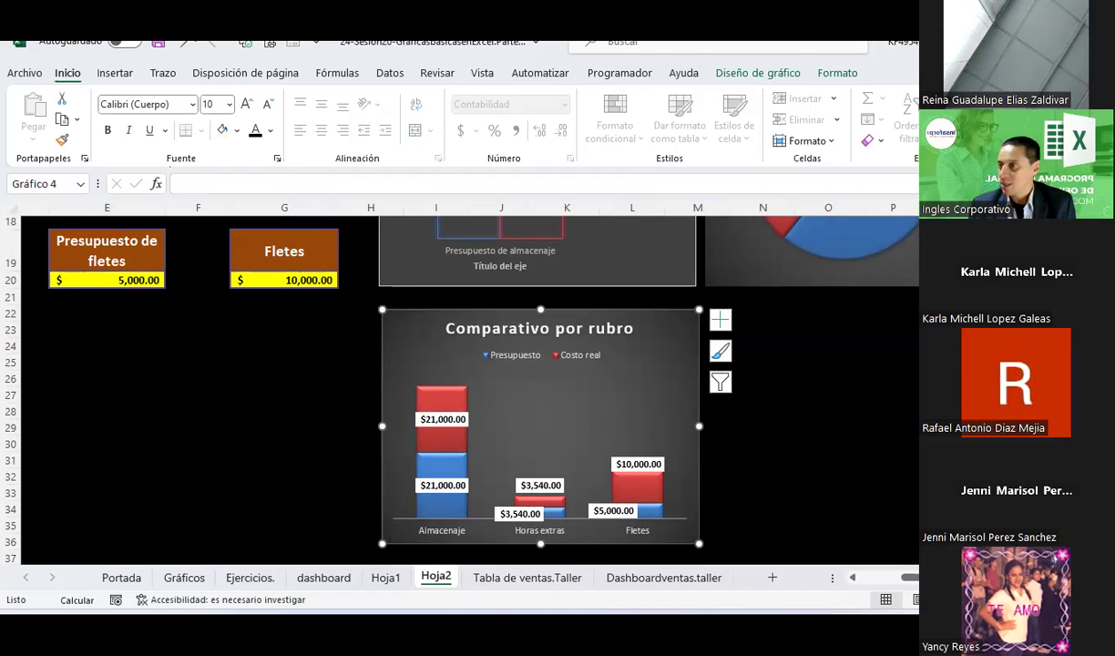
click(791, 443)
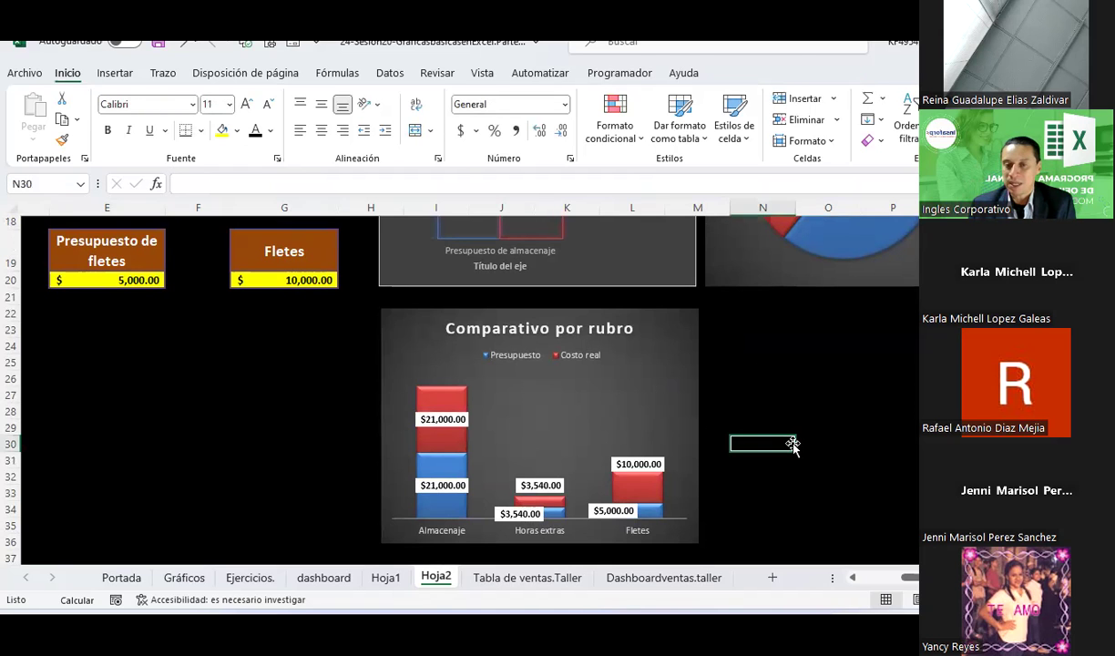
scroll(791, 444, up, 2)
scroll(791, 443, down, 2)
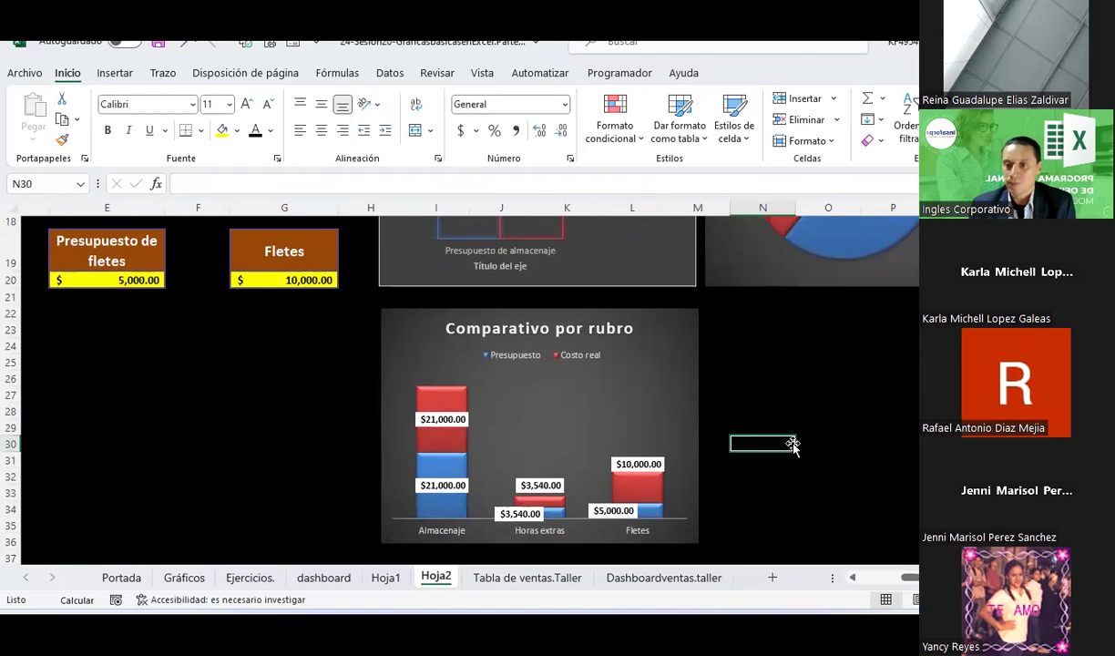